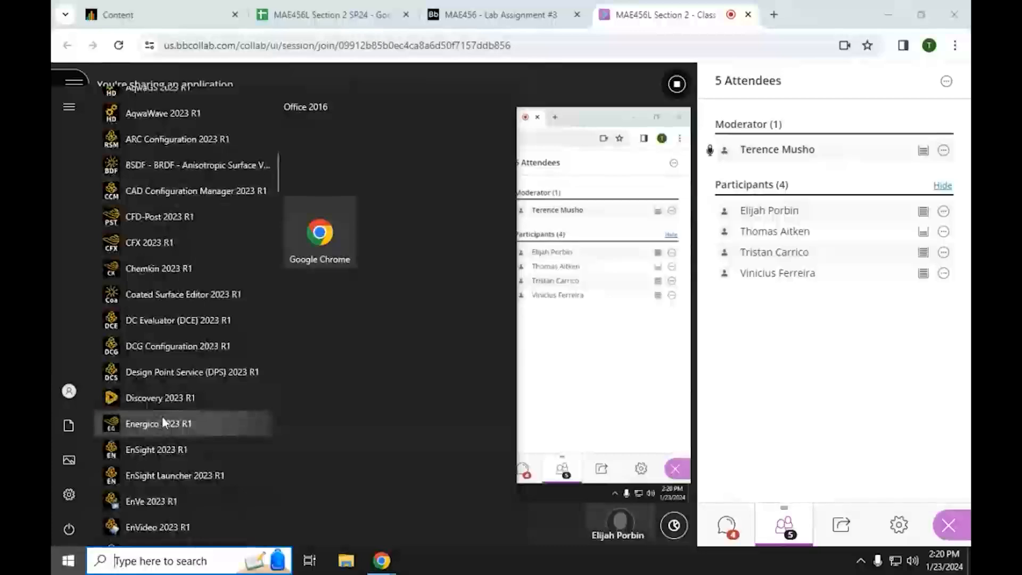
Step: Launch the Mechanical APDL Product Launcher 2023 R1 from the installed programs
scroll(162, 418, "down", 3)
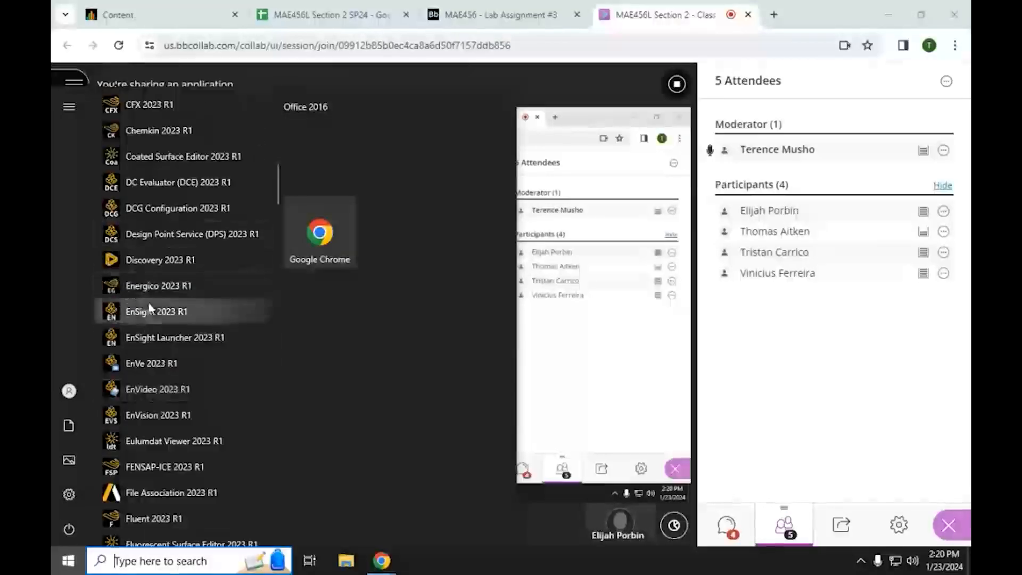
scroll(154, 434, "down", 7)
scroll(154, 434, "down", 5)
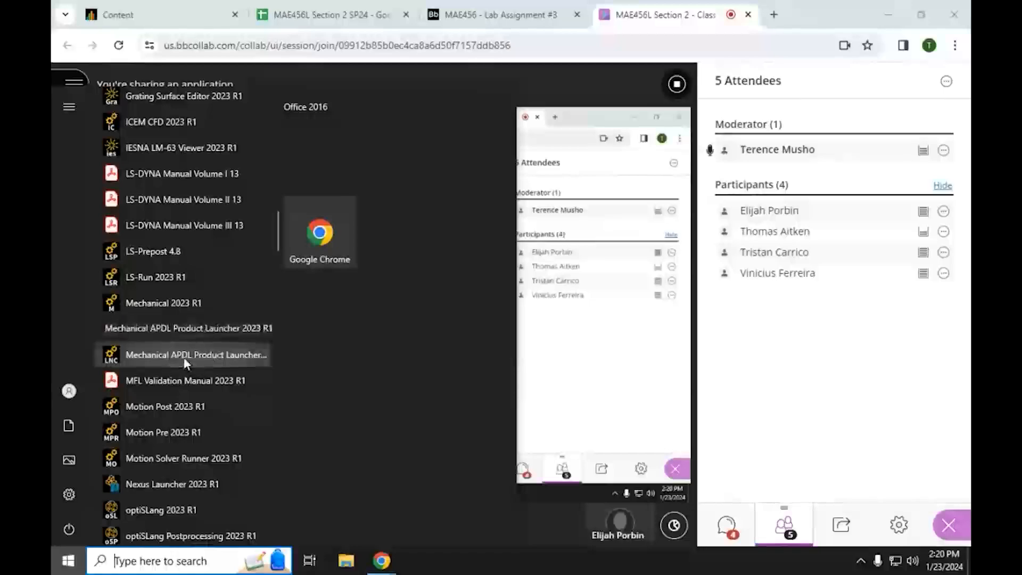
left_click(183, 357)
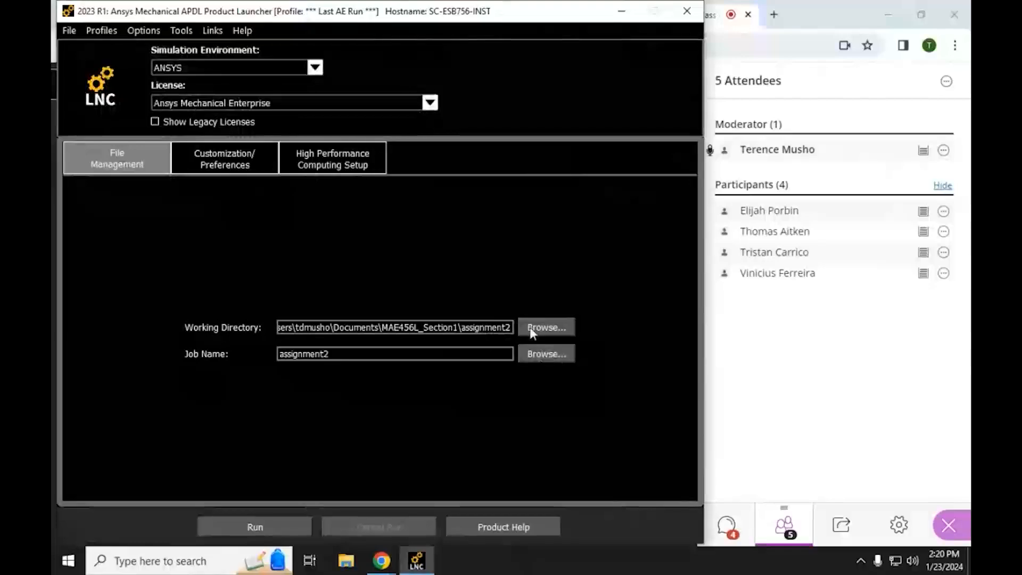
Step: Browse for the working directory and go to the MAE456L_Section2 folder in Documents
left_click(541, 328)
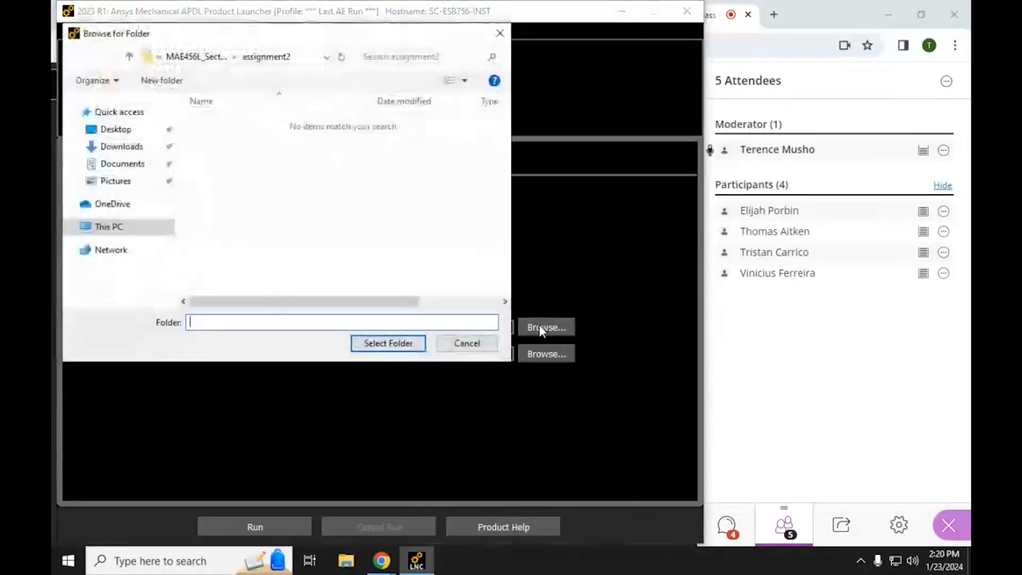
left_click(196, 56)
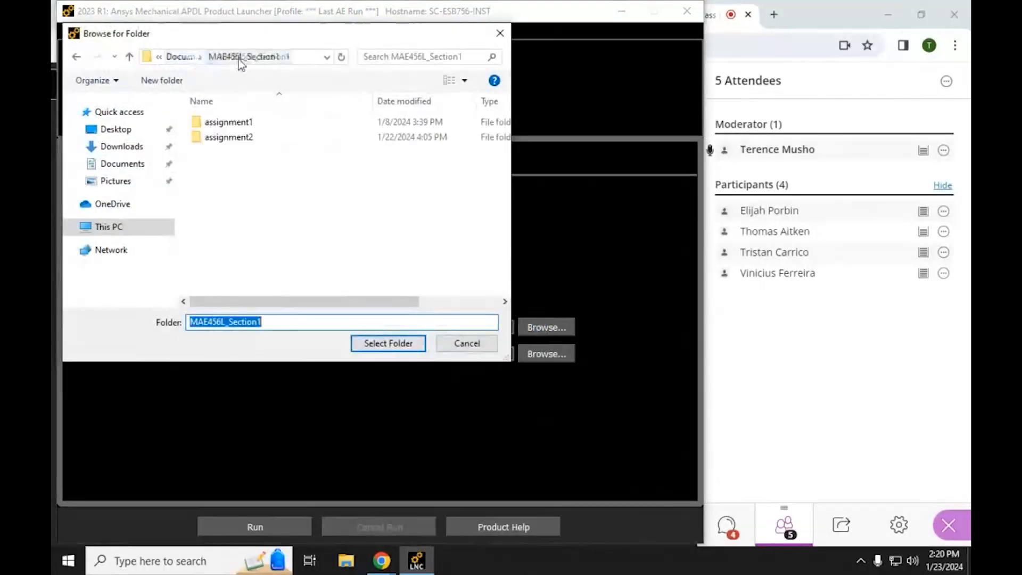
left_click(181, 59)
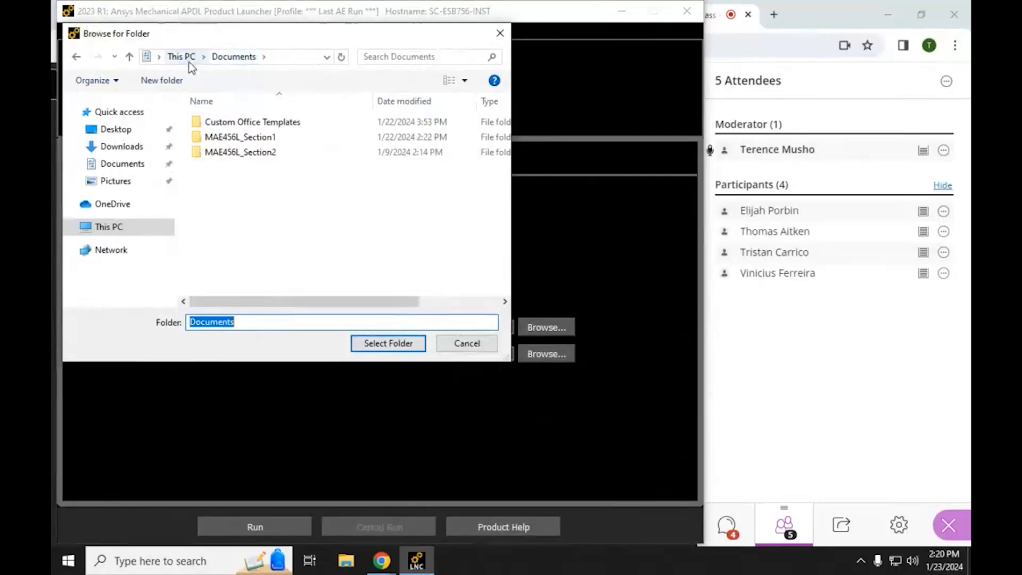
double_click(225, 152)
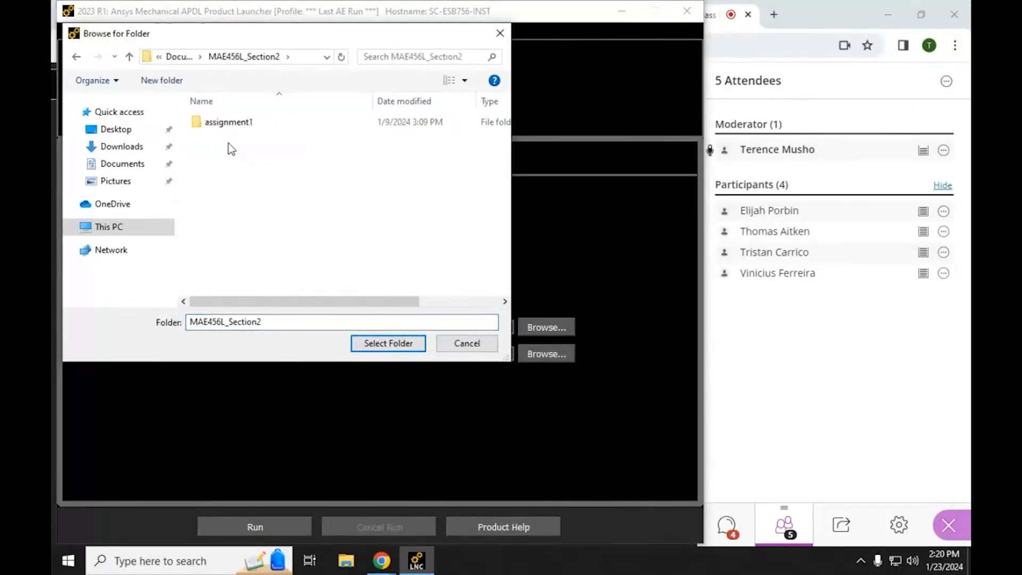
Step: Create a folder named assignment2 in MAE456L_Section2 and select it as the working directory
left_click(159, 80)
type("asssig")
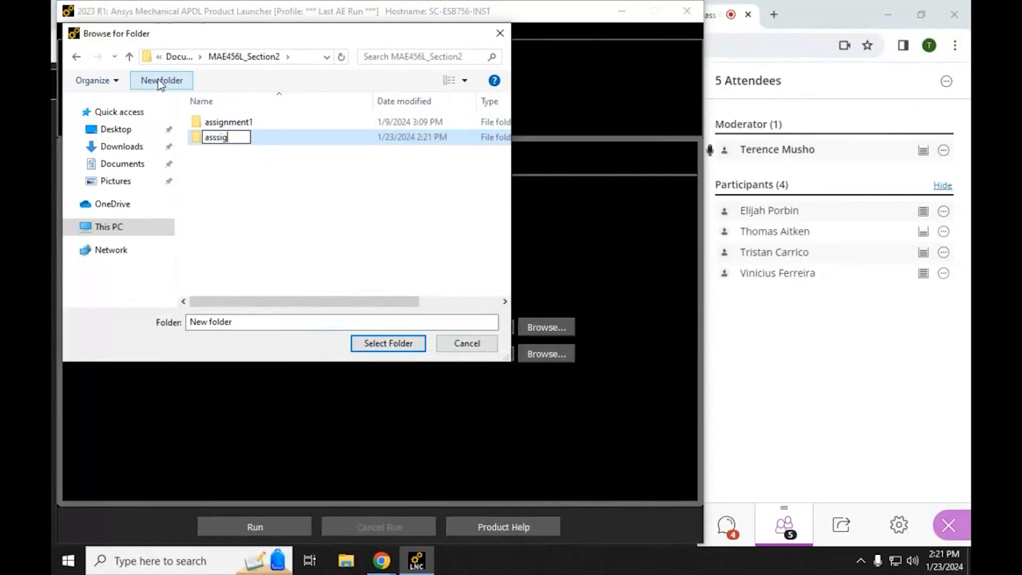
key("BackSpace")
key("BackSpace")
key("BackSpace")
type("ignment")
key("Return")
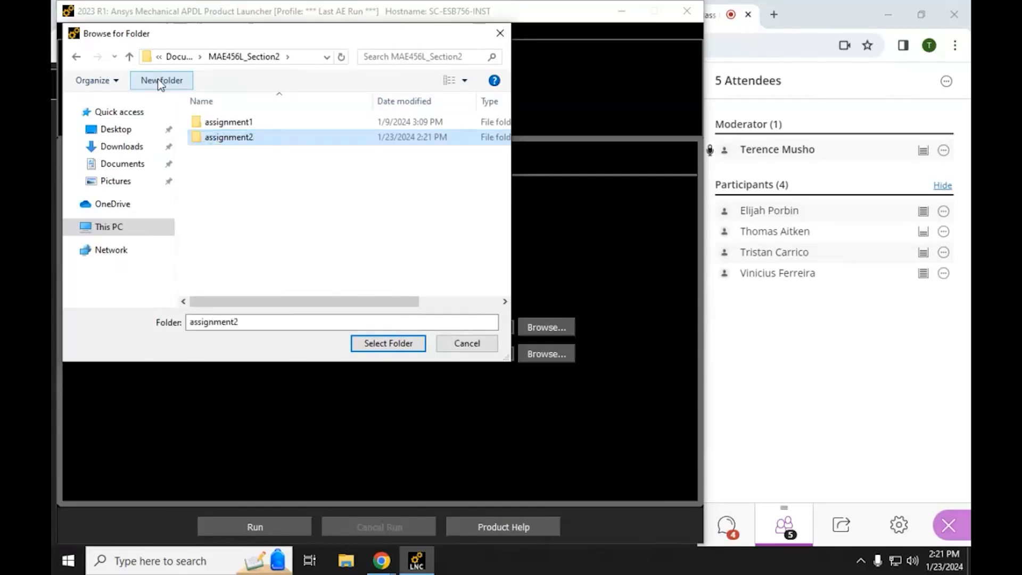
double_click(224, 137)
left_click(391, 343)
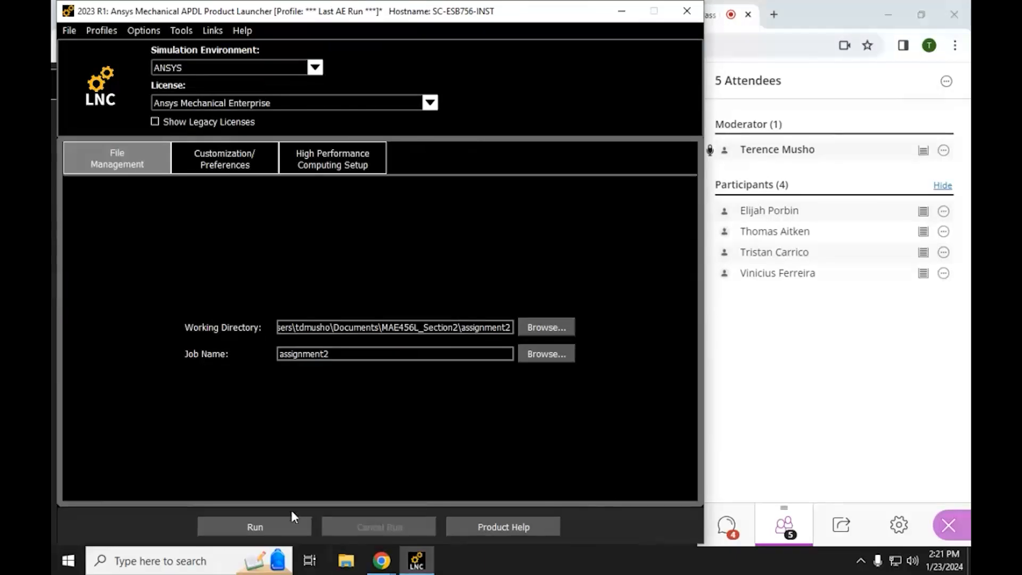
Step: Run the assignment2 job and maximize the Mechanical APDL window
left_click(269, 527)
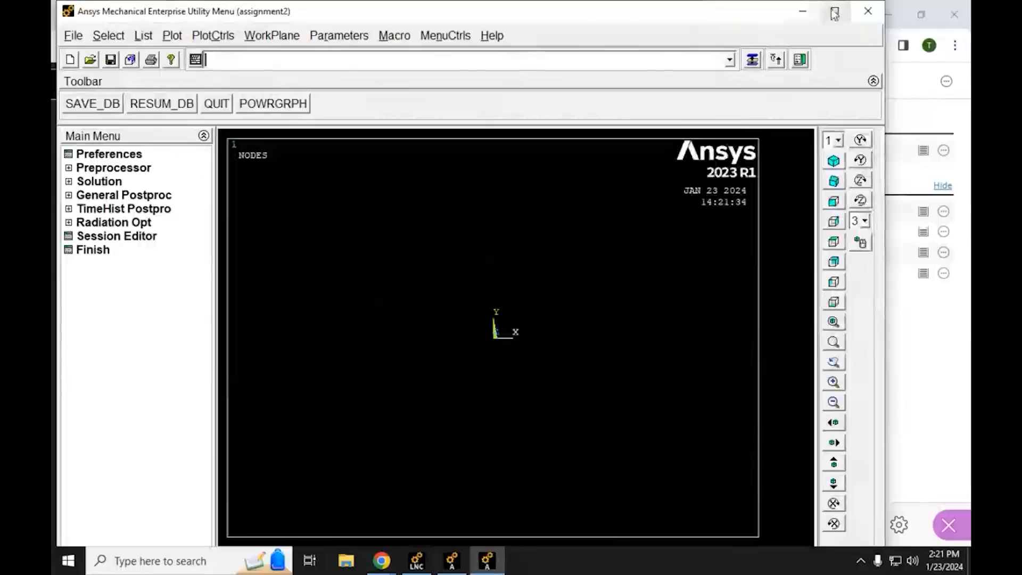
left_click(835, 12)
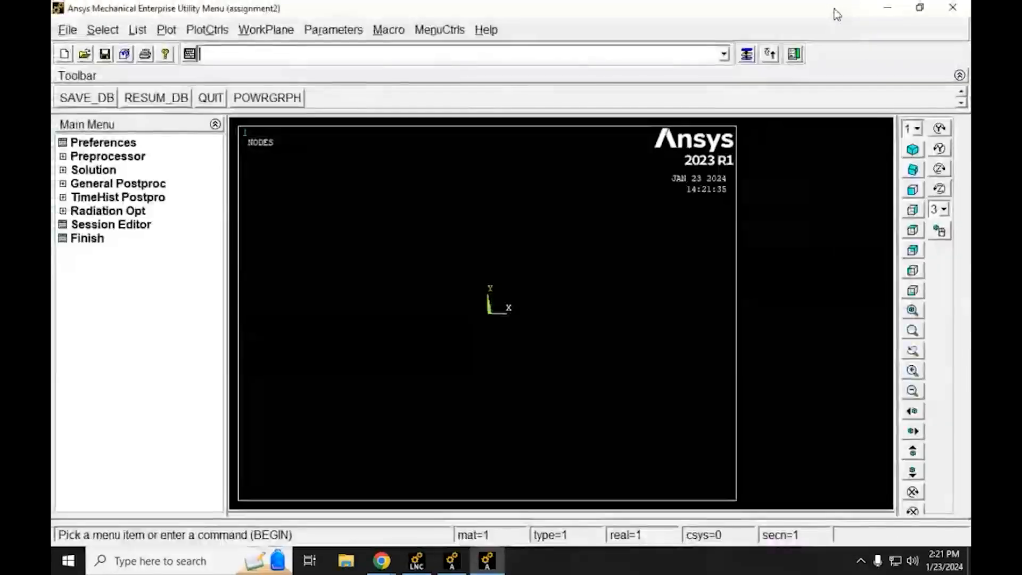
Step: Switch to Chrome and review the Lab Assignment #3 PDF for the required element types and the landing gear figures, then return to Mechanical APDL
left_click(382, 560)
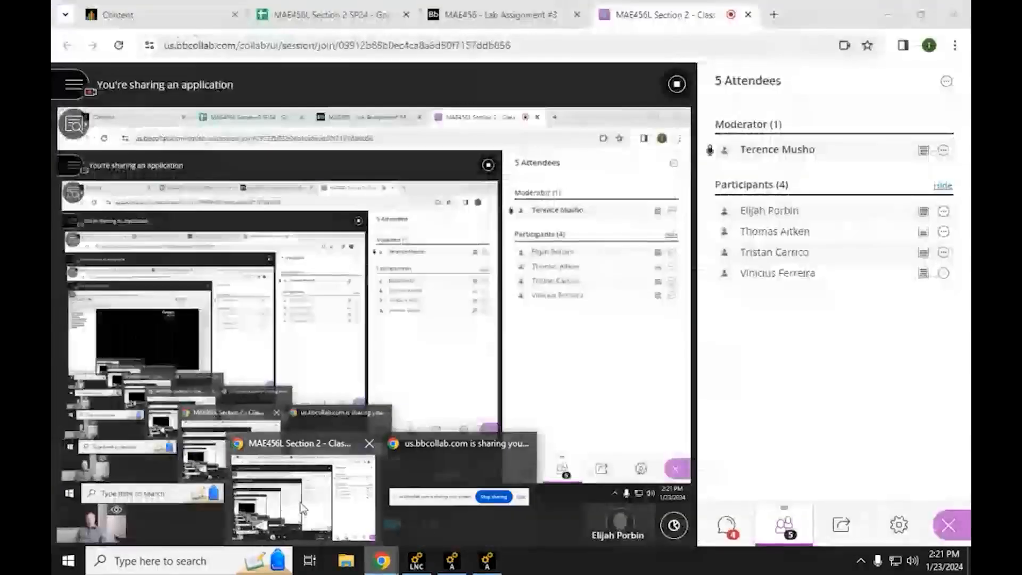
left_click(299, 500)
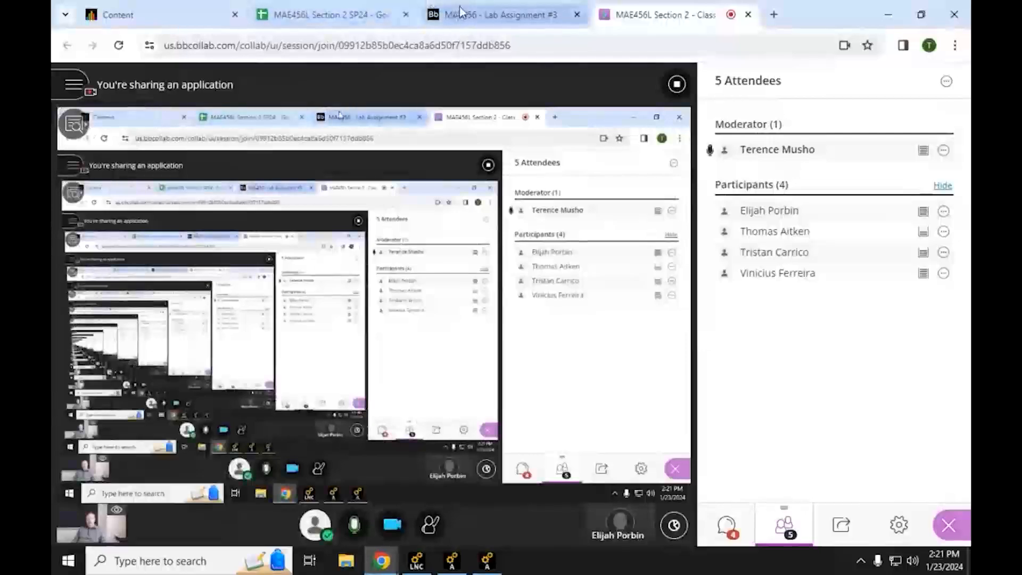
left_click(459, 12)
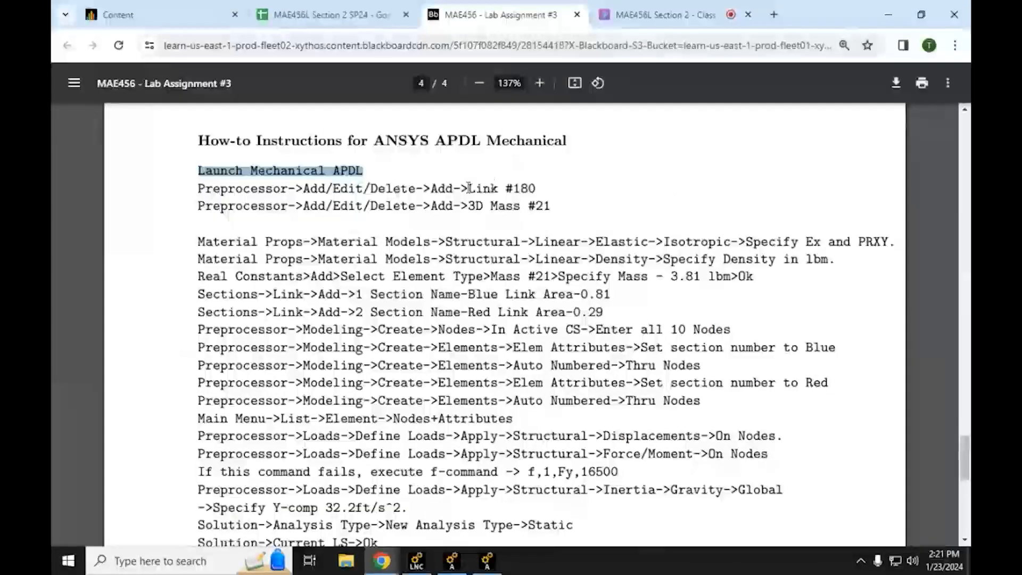
left_click_drag(461, 189, 536, 189)
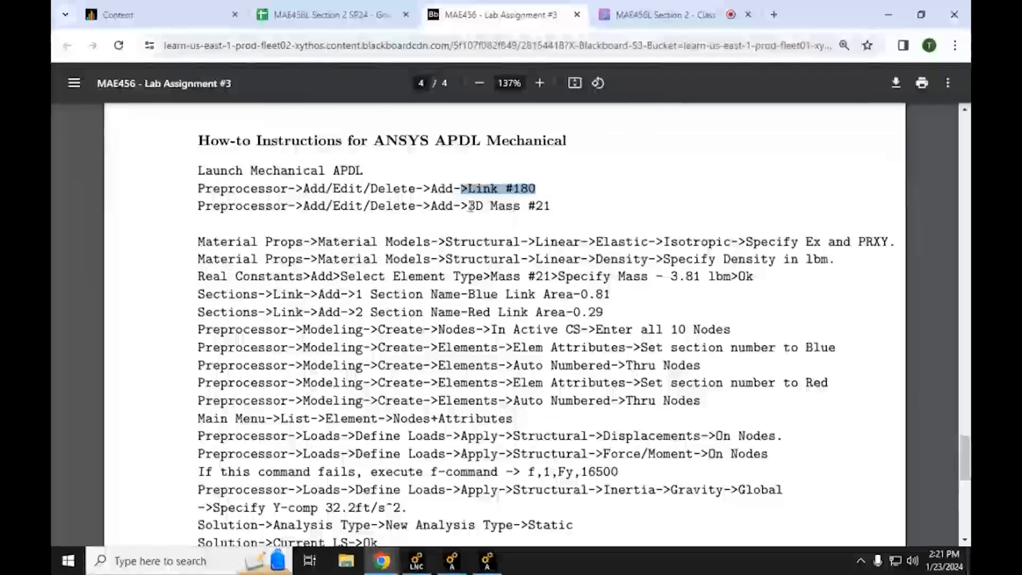
left_click_drag(471, 207, 550, 207)
scroll(577, 284, "up", 10)
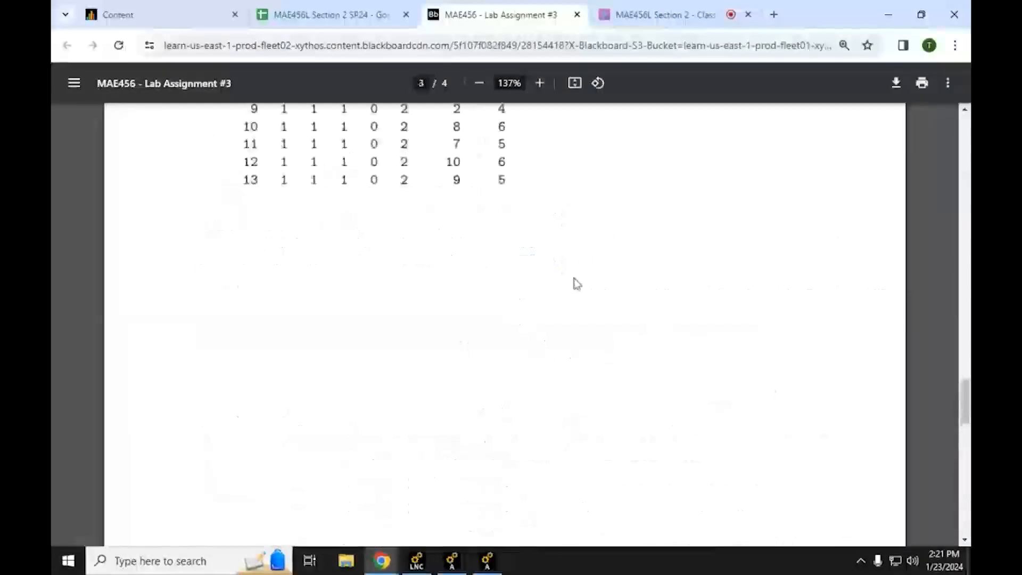
scroll(577, 284, "up", 20)
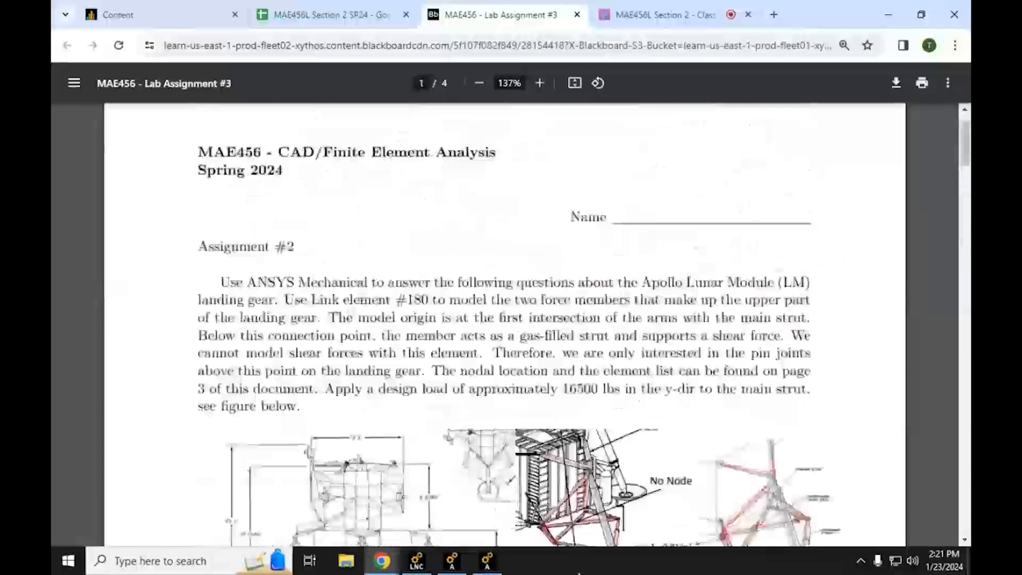
scroll(620, 349, "down", 5)
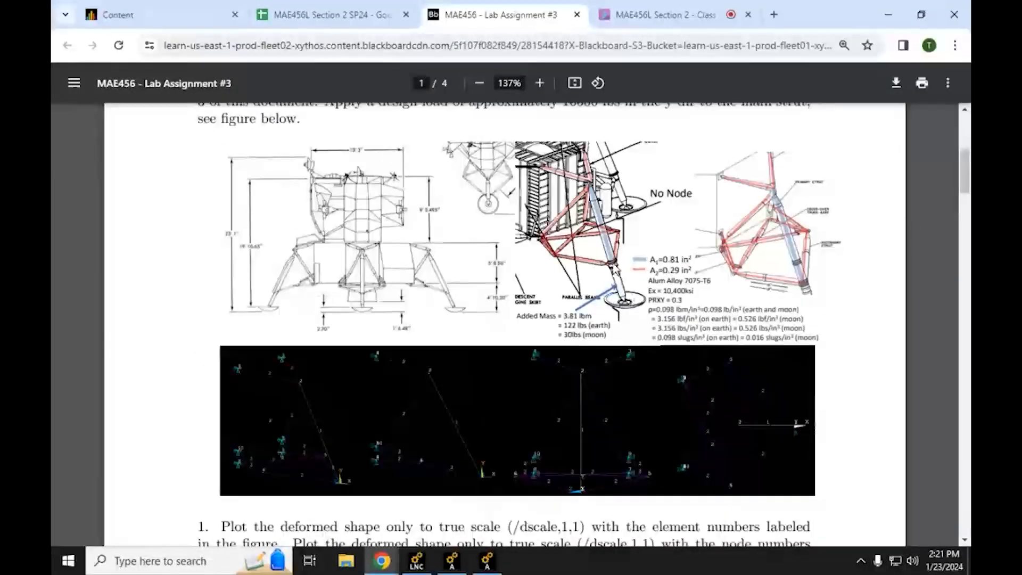
left_click(885, 11)
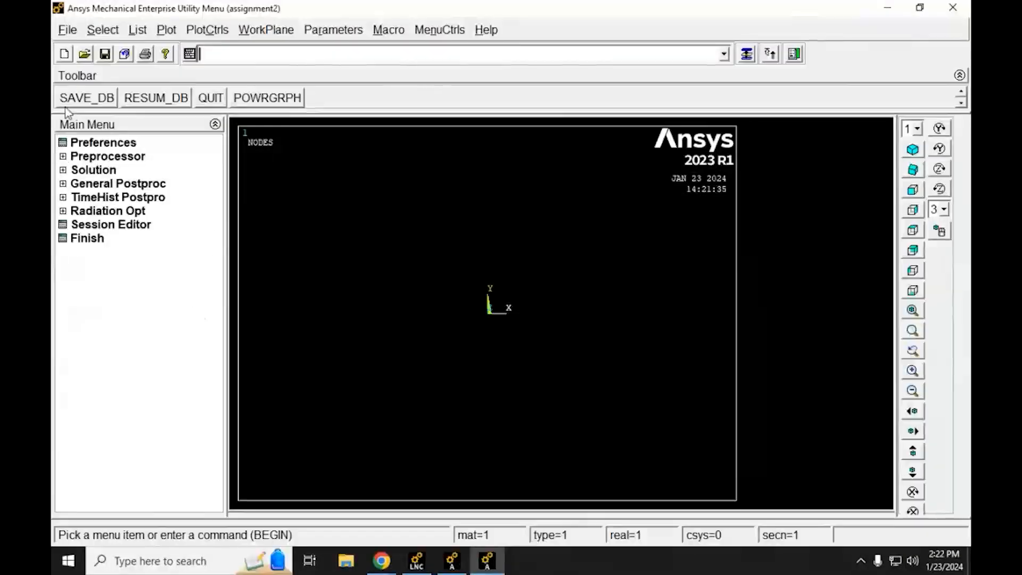
Step: Add the Link element 3D finit stn 180 as element type 1 in the preprocessor
left_click(63, 157)
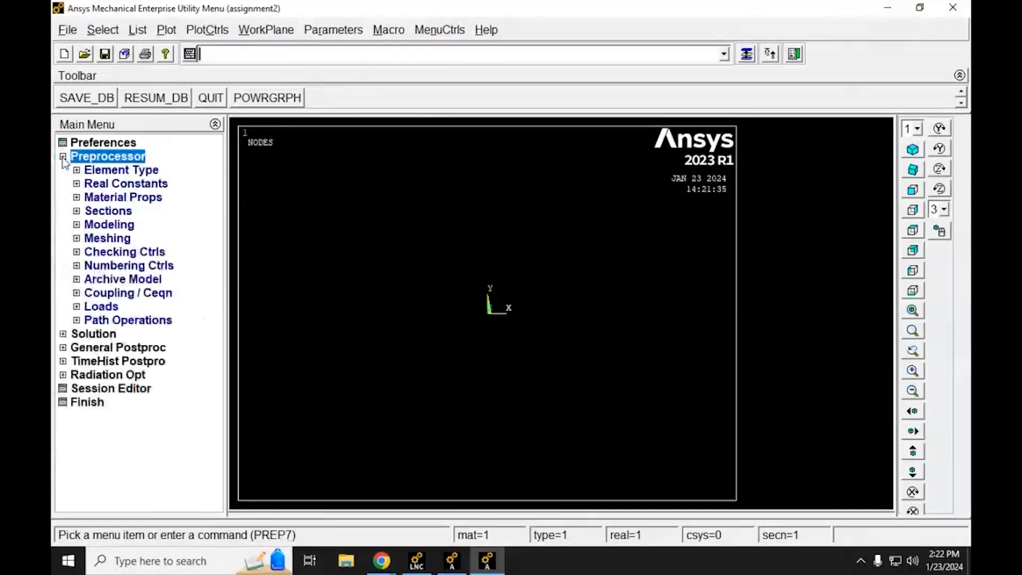
left_click(77, 171)
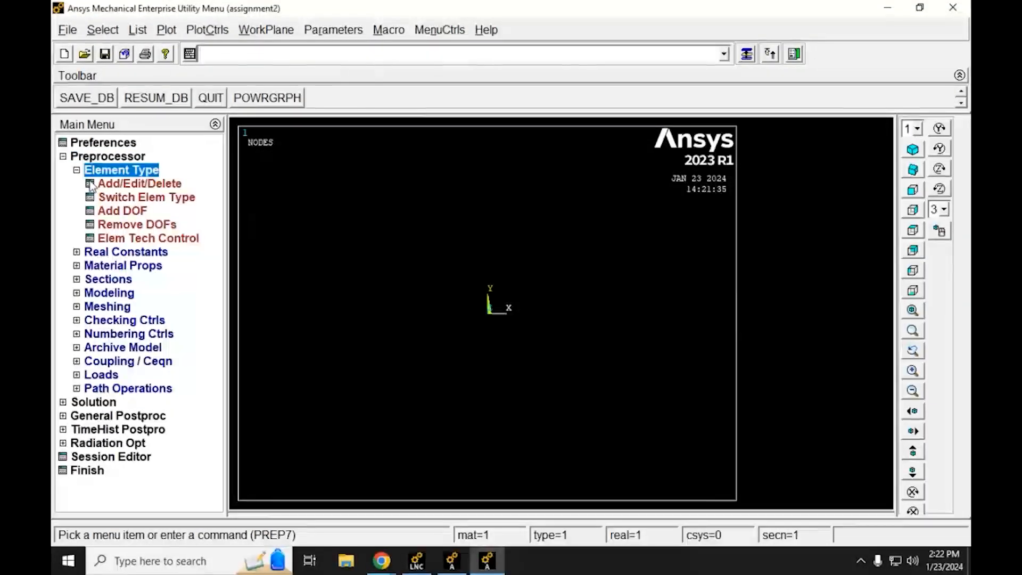
left_click(92, 183)
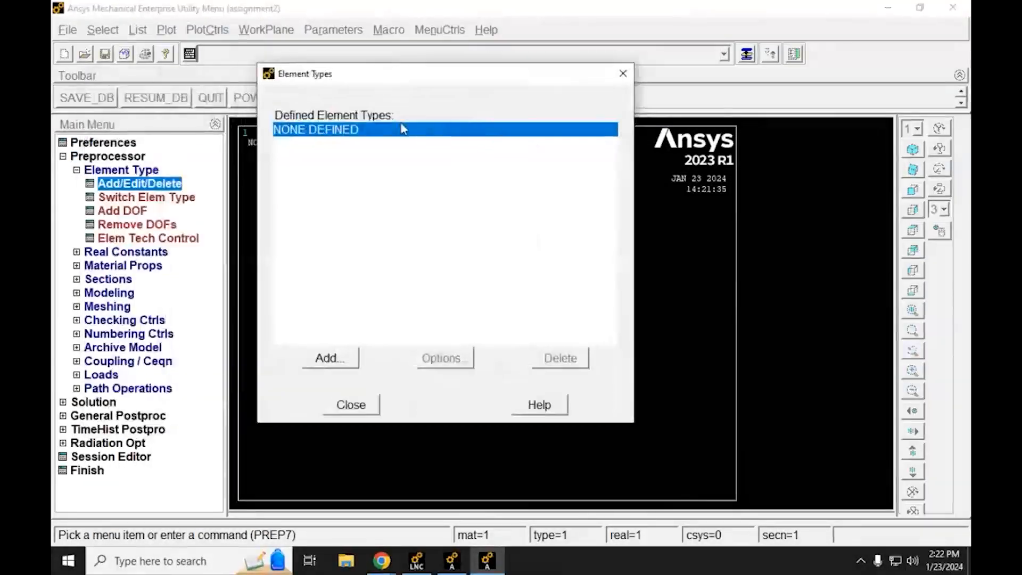
left_click(318, 364)
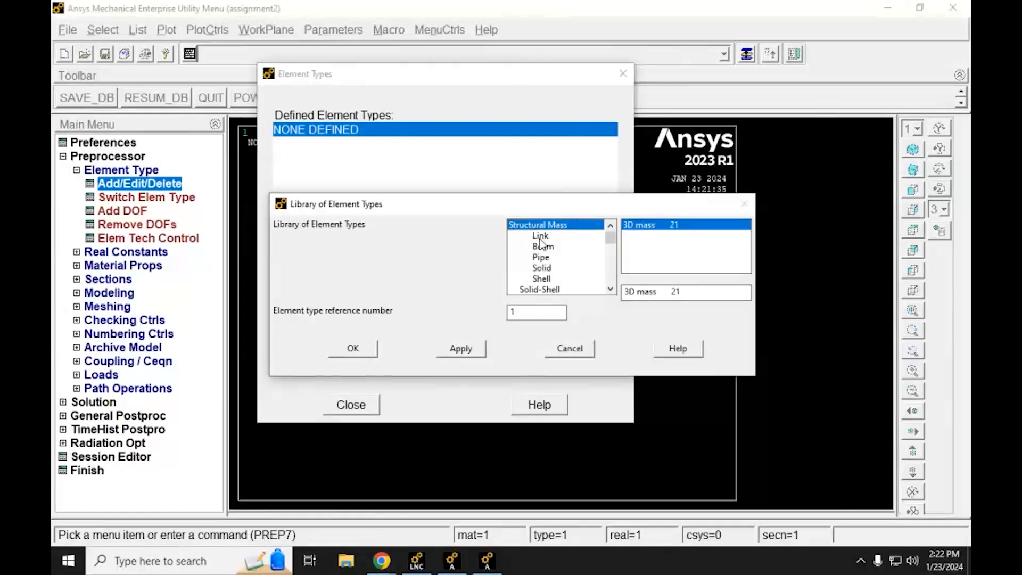
left_click(540, 236)
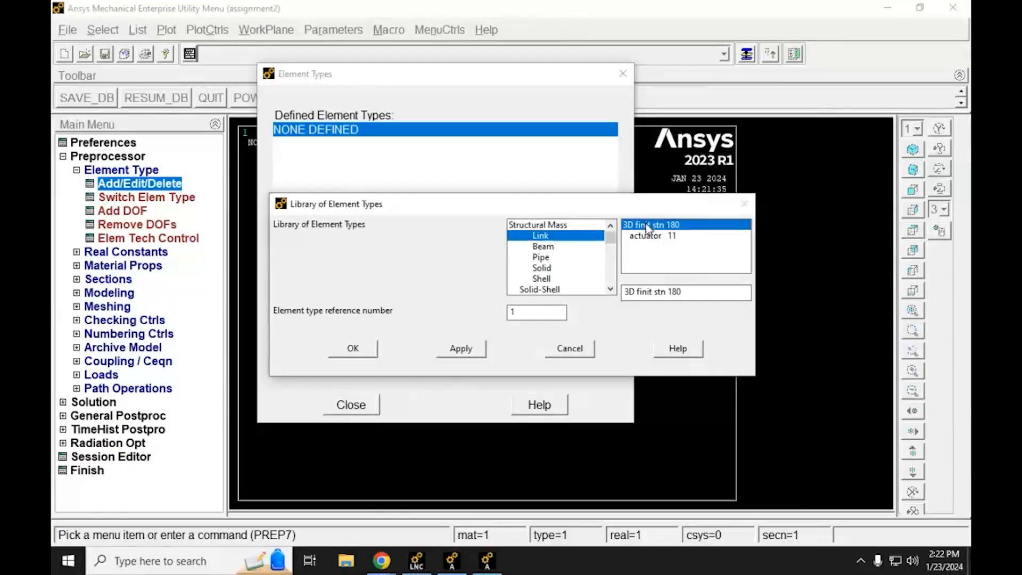
left_click(370, 350)
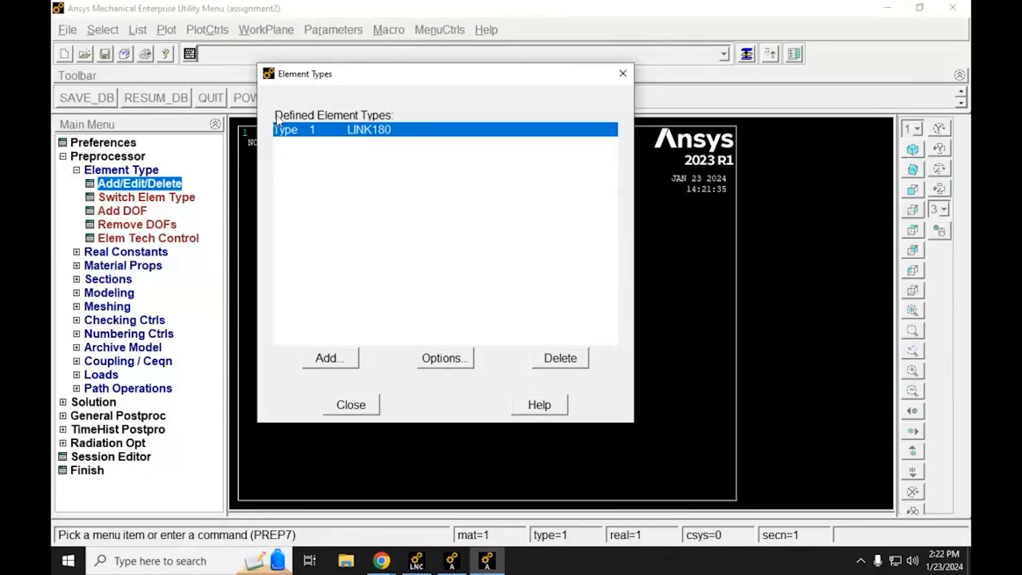
Step: Add the Structural Mass element 3D mass 21 as element type 2 and close the element type definitions
left_click(344, 361)
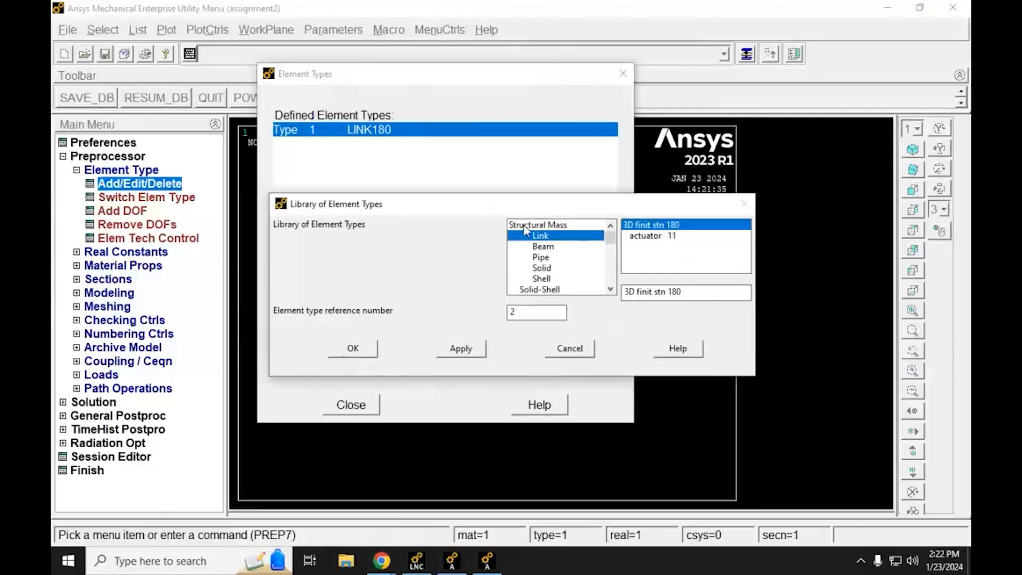
left_click(522, 225)
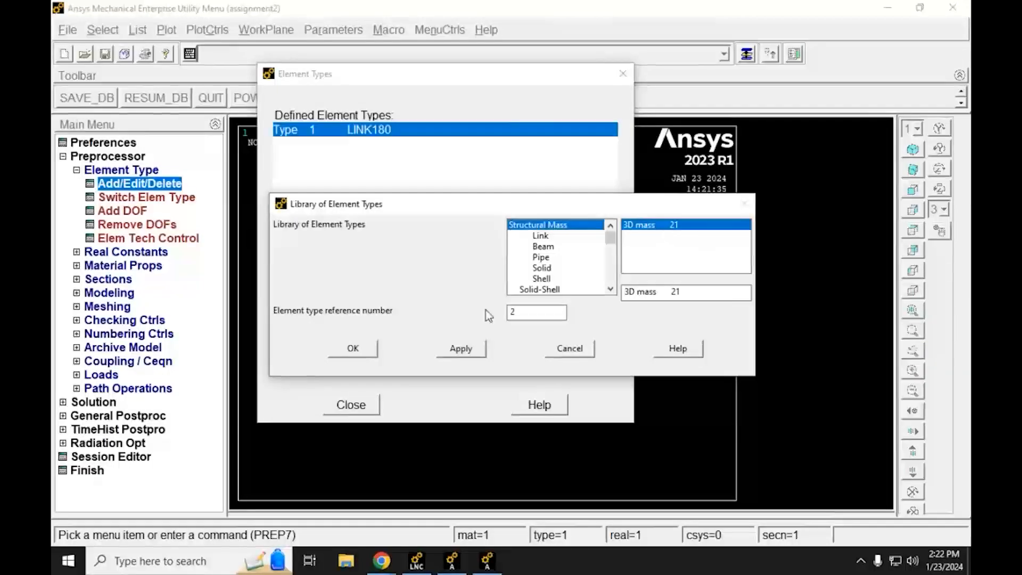
left_click(353, 349)
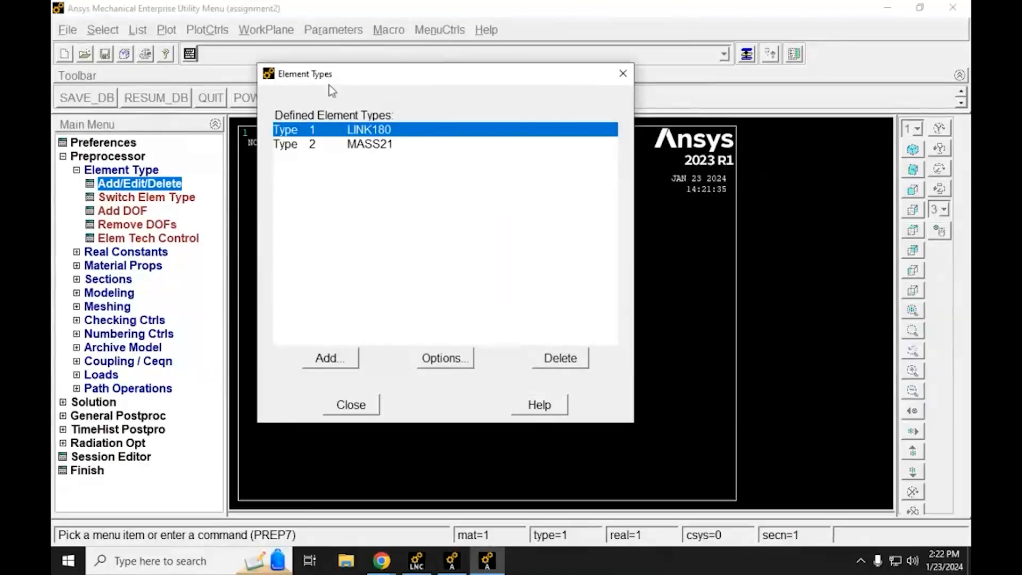
left_click(353, 406)
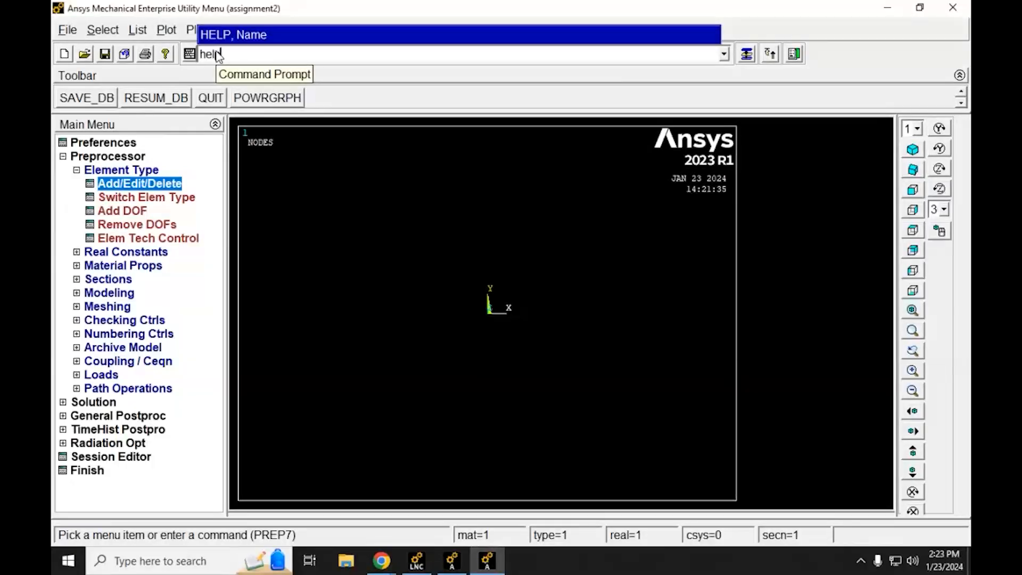
Step: Run the command help,180 and read the LINK180 element description, including which kinds of structures it can model
type(",180")
key("Return")
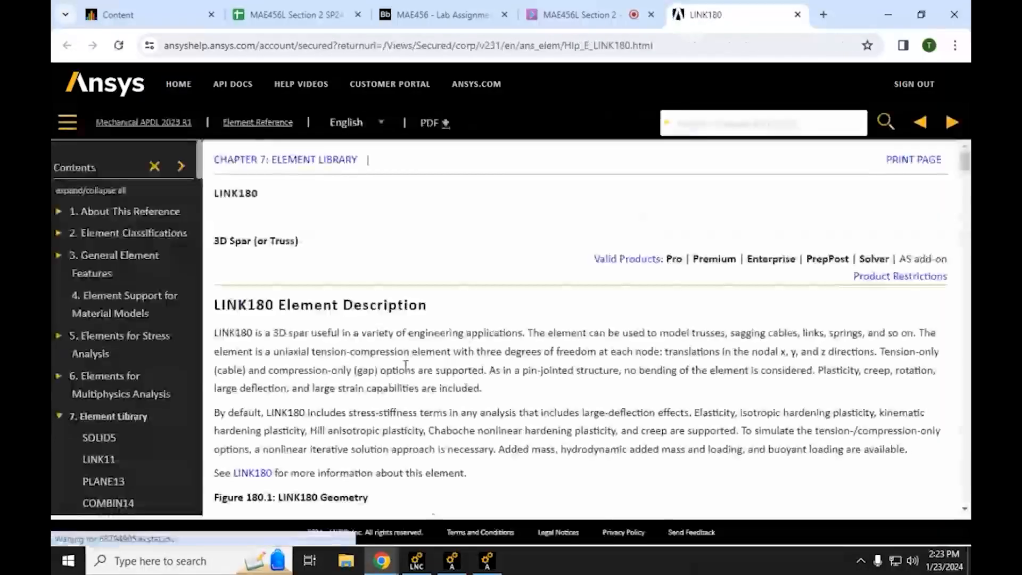
scroll(405, 357, "down", 1)
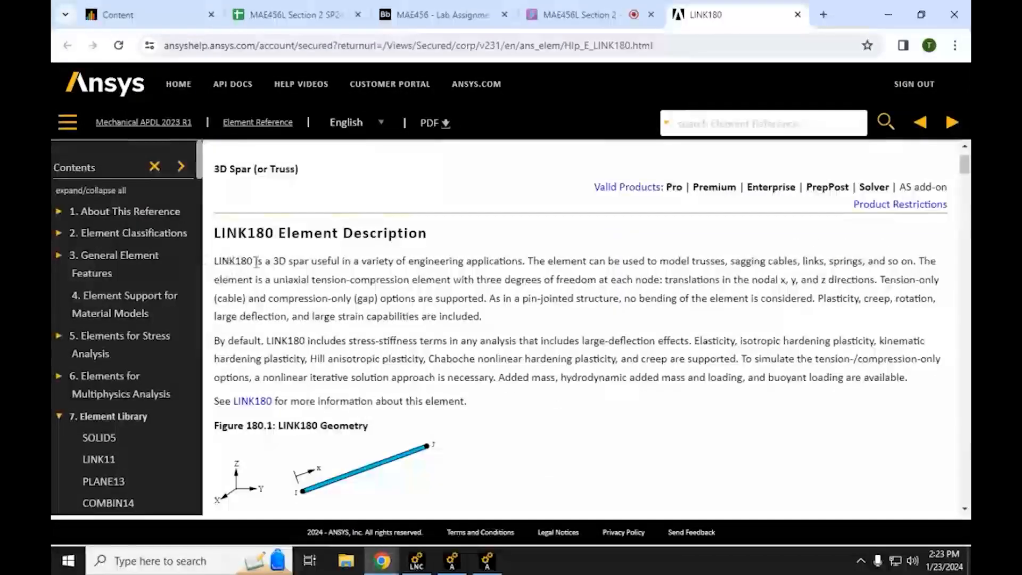
left_click_drag(277, 262, 526, 263)
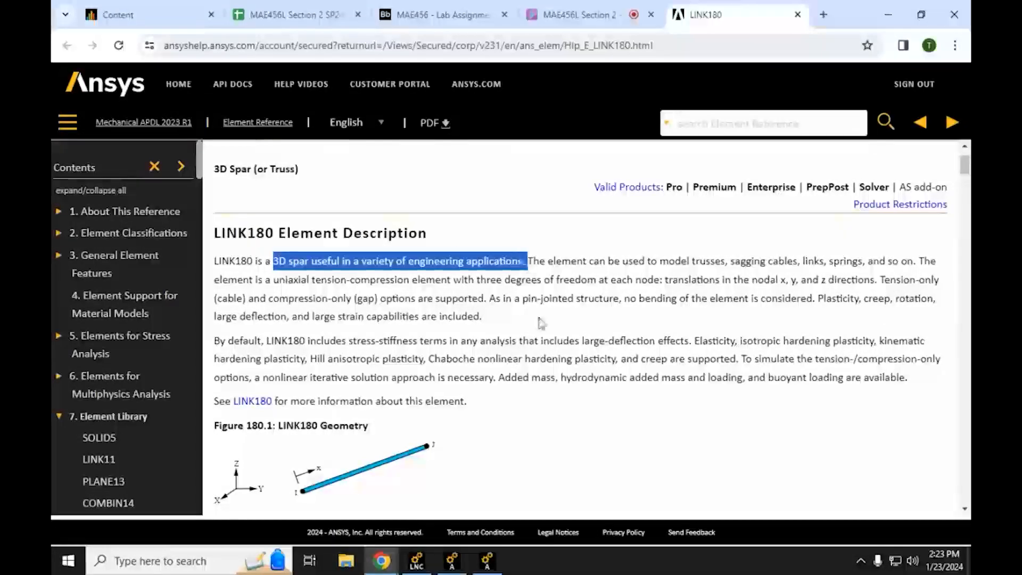
double_click(669, 261)
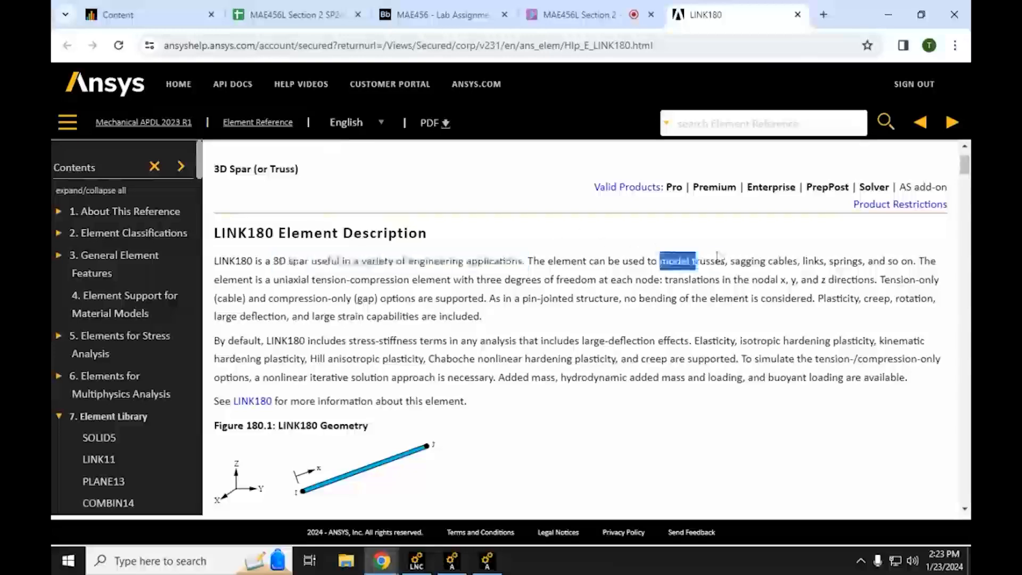
left_click_drag(669, 261, 729, 260)
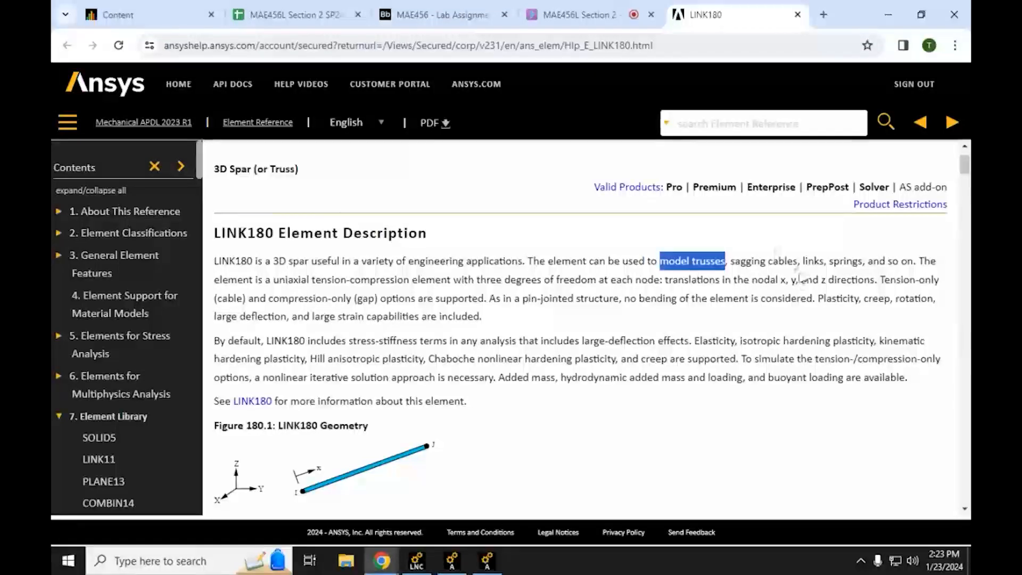
Step: Read the LINK180 element description for its applications, load behaviour and degrees of freedom per node, and examine the geometry figure
left_click_drag(730, 261, 922, 257)
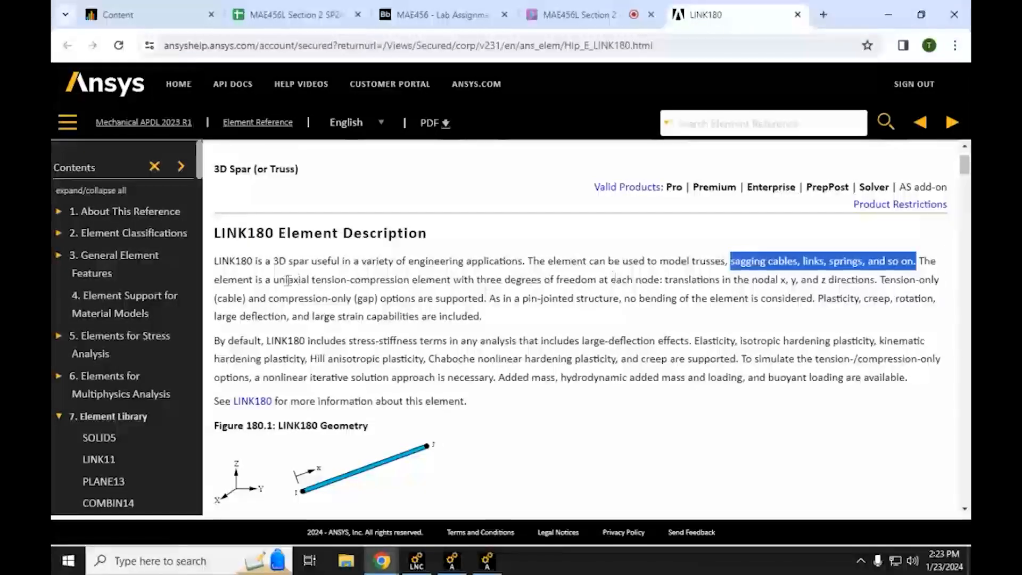
left_click_drag(274, 280, 663, 277)
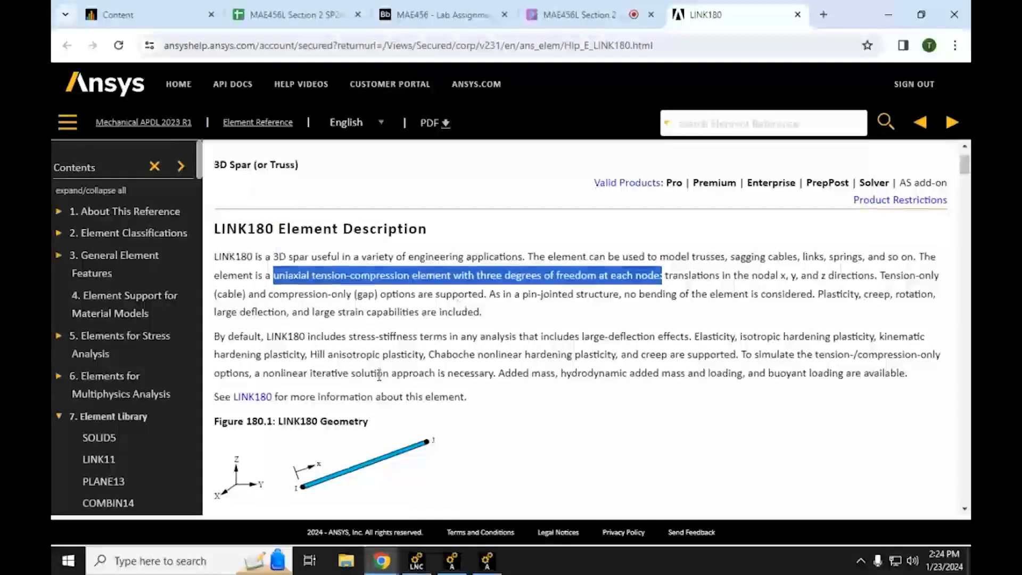
scroll(377, 450, "down", 2)
scroll(372, 432, "down", 1)
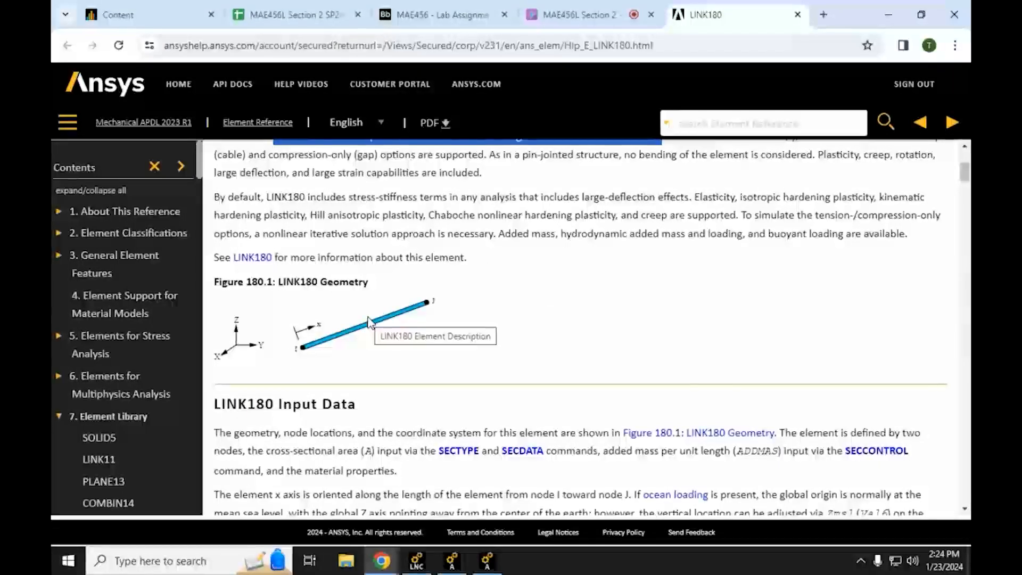
scroll(372, 277, "up", 2)
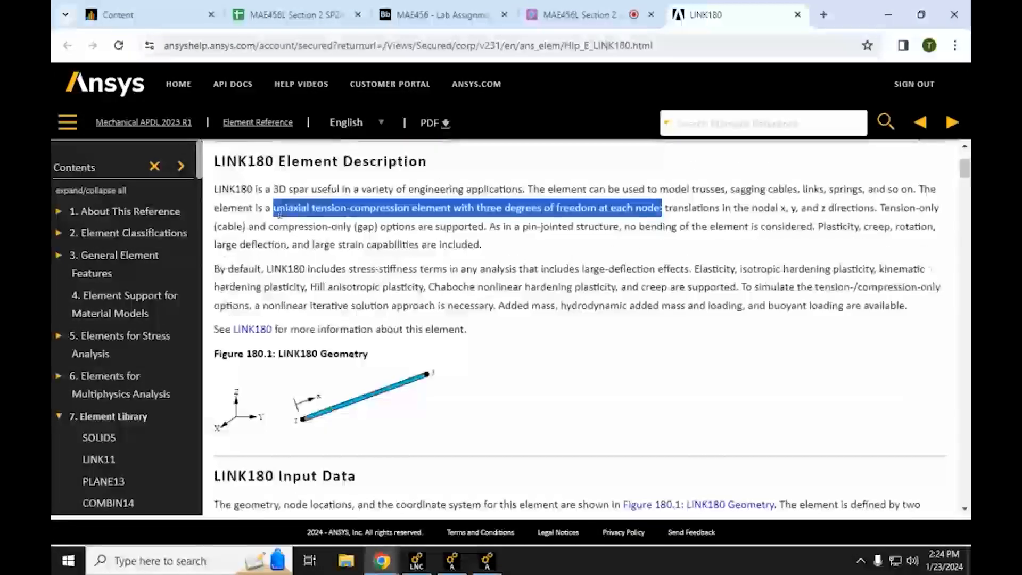
Step: Read the LINK180 Assumptions and Restrictions on end-to-end properties, cross-sectional area, spar stress and tension-/compression-only options, and return to Mechanical APDL
scroll(451, 357, "down", 15)
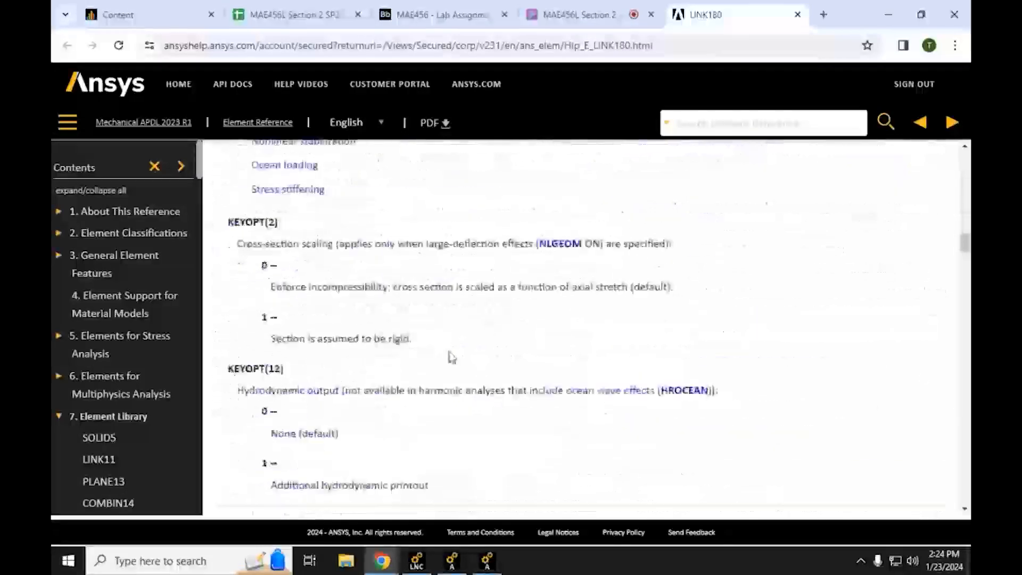
scroll(452, 357, "down", 20)
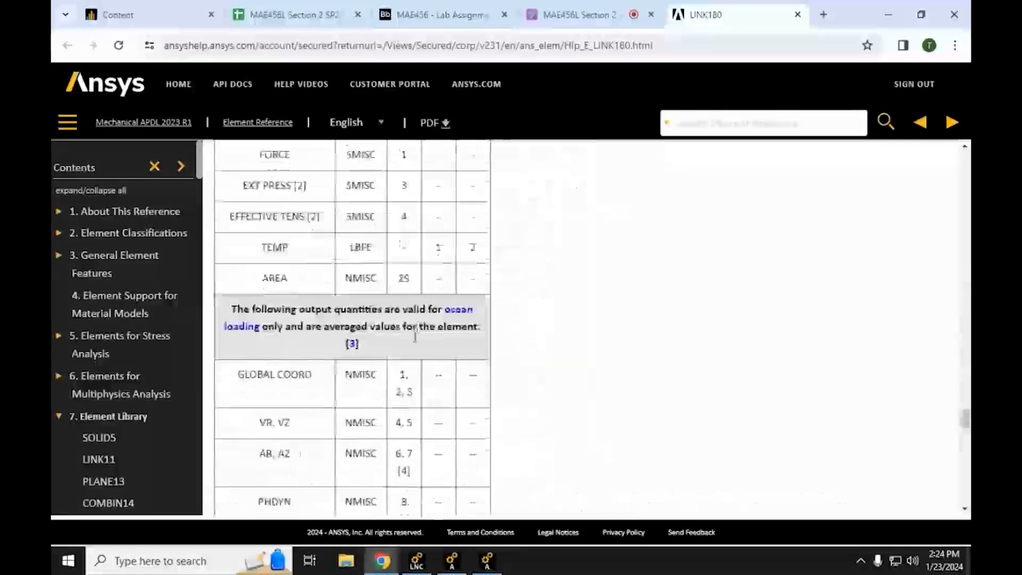
scroll(400, 370, "down", 10)
scroll(395, 365, "up", 7)
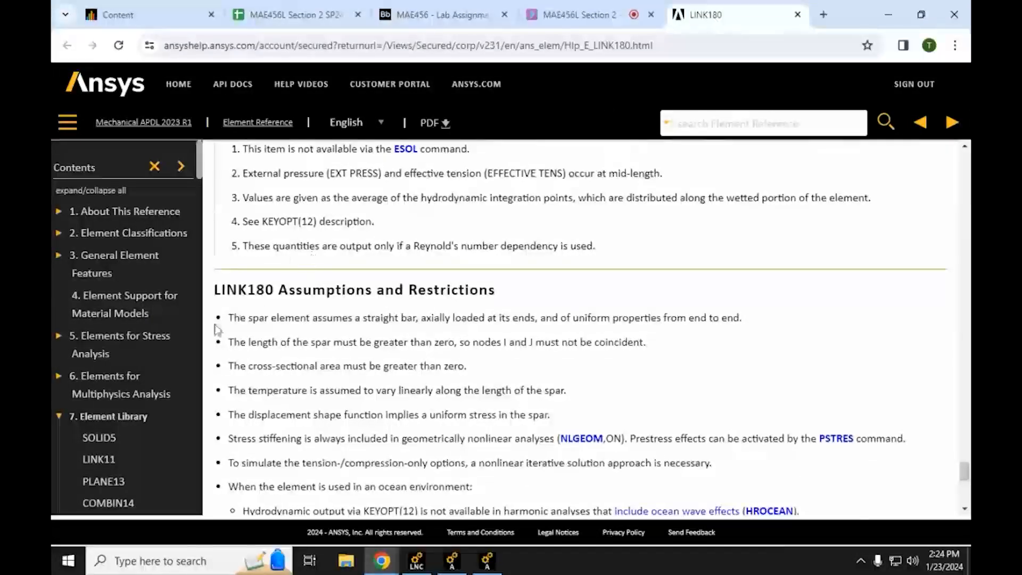
left_click_drag(357, 321, 753, 323)
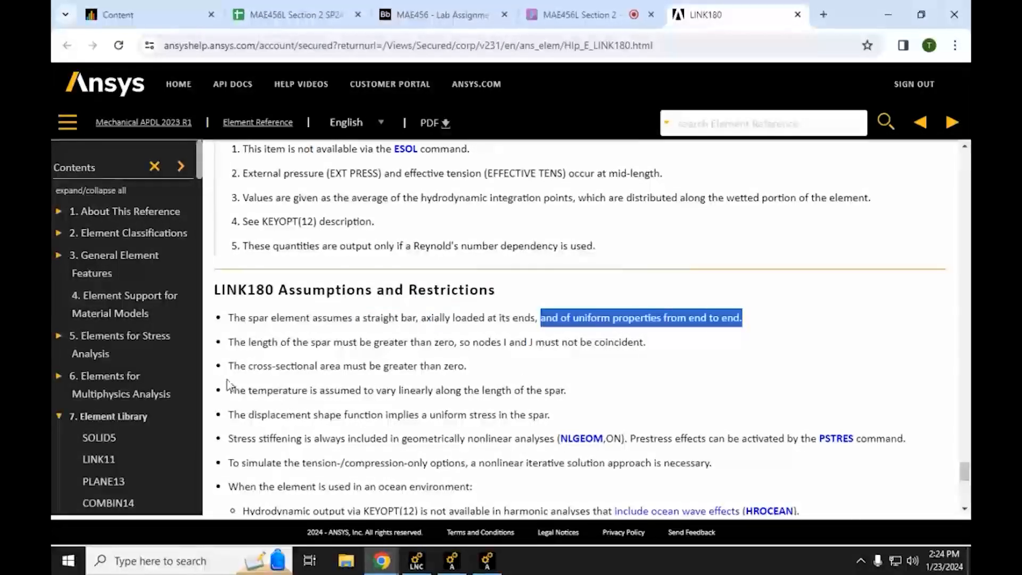
left_click_drag(231, 366, 499, 369)
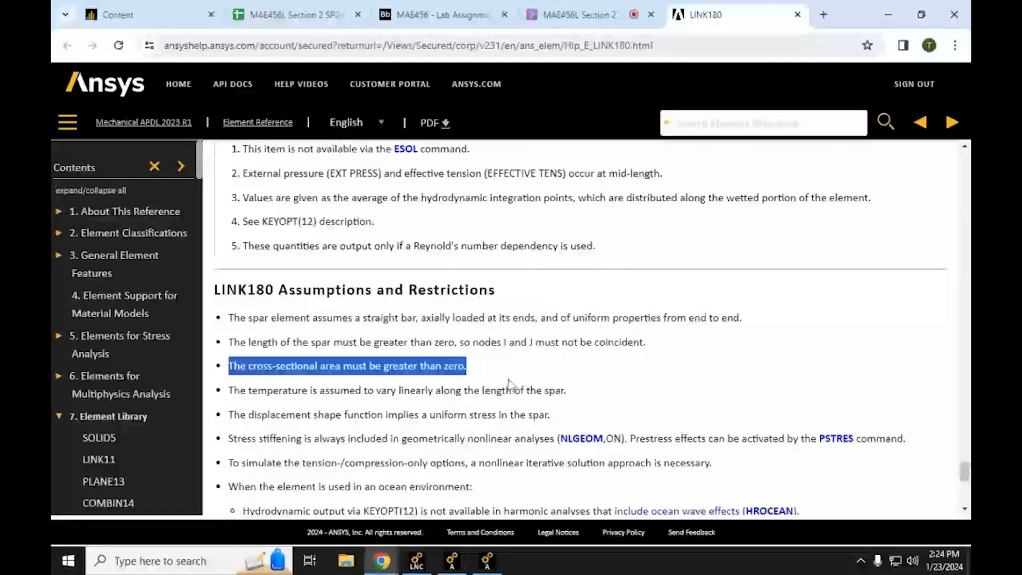
scroll(383, 420, "down", 3)
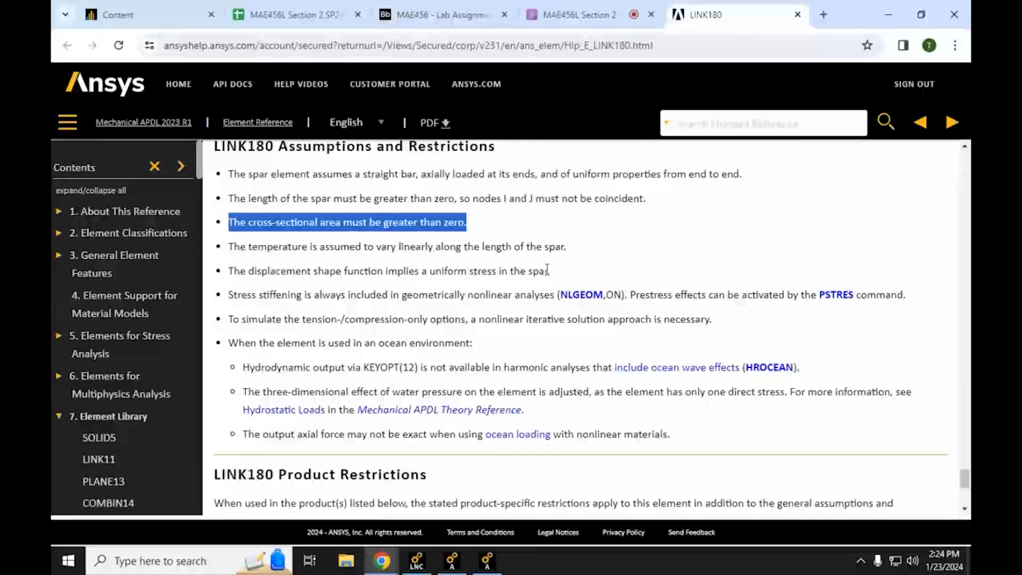
left_click_drag(548, 271, 434, 273)
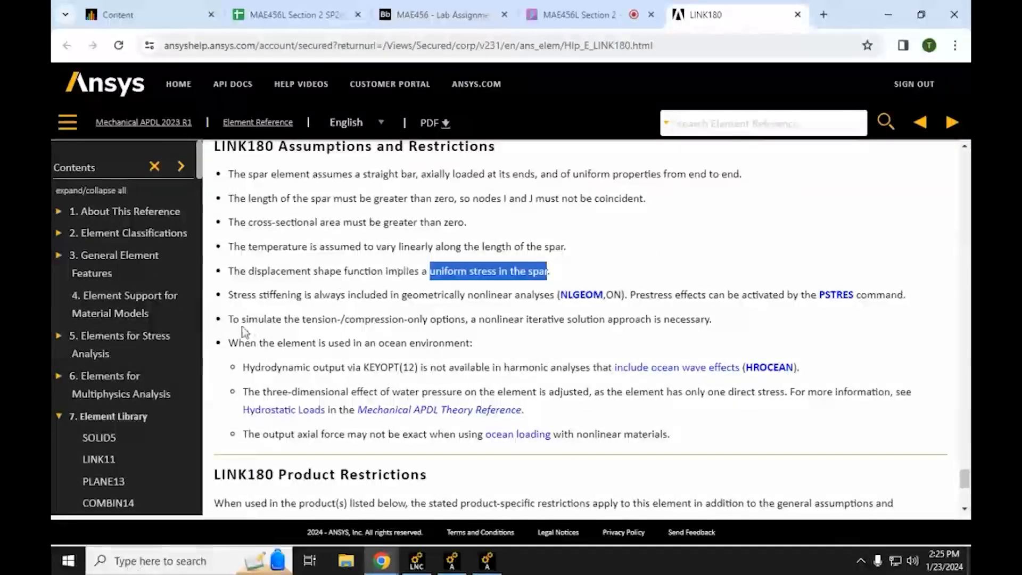
left_click_drag(230, 323, 726, 319)
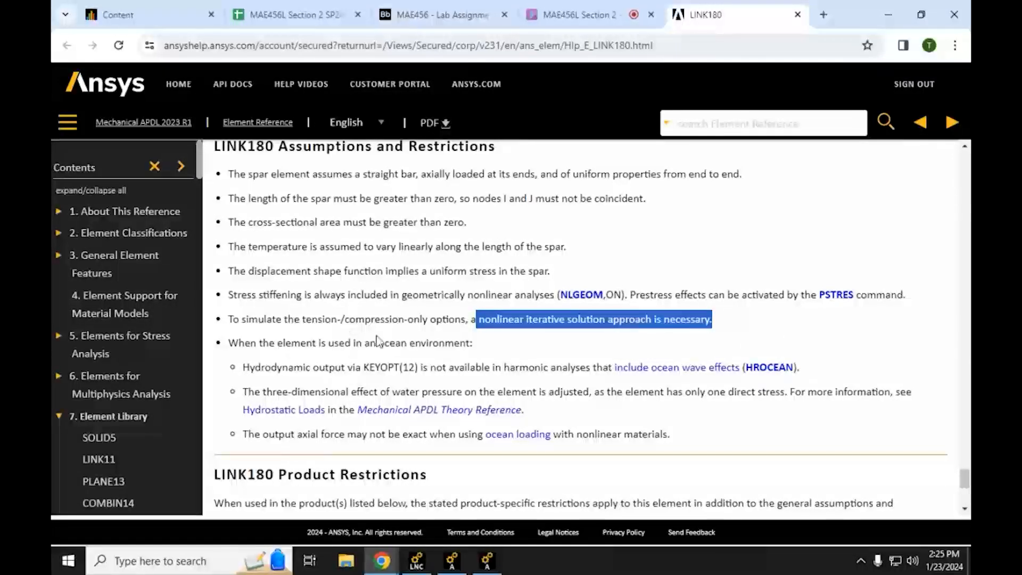
left_click(553, 318)
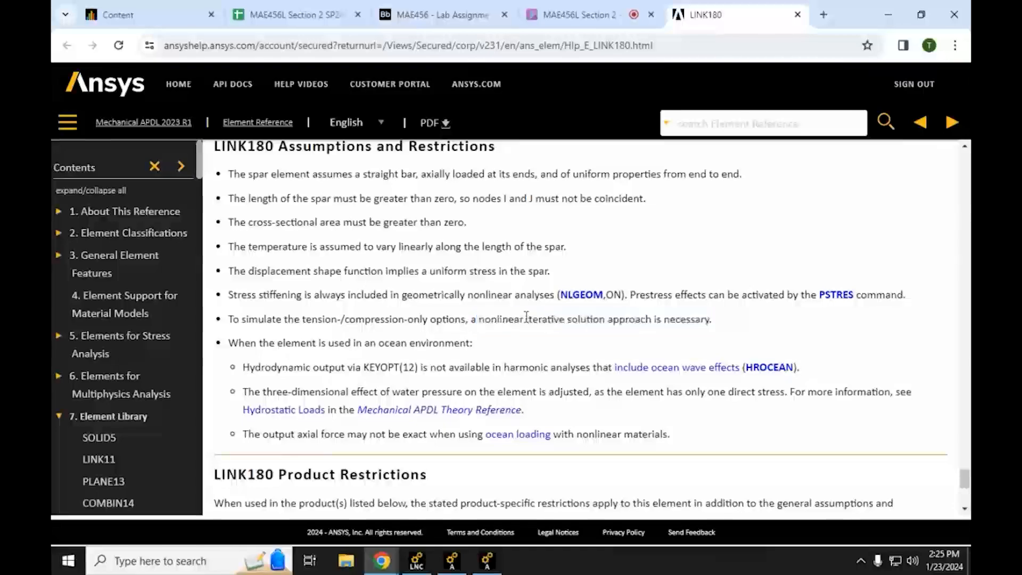
left_click_drag(526, 318, 587, 319)
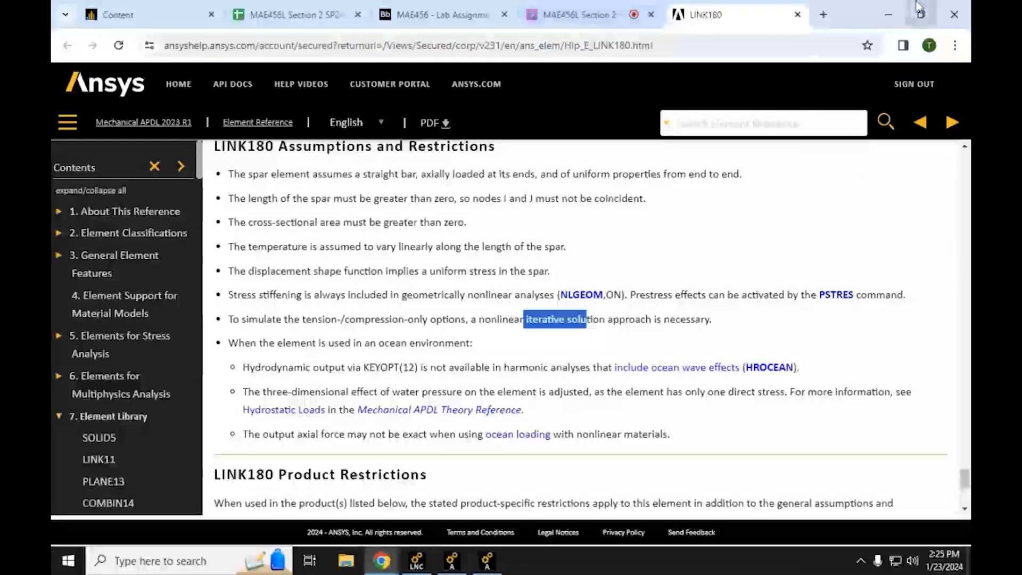
left_click(888, 15)
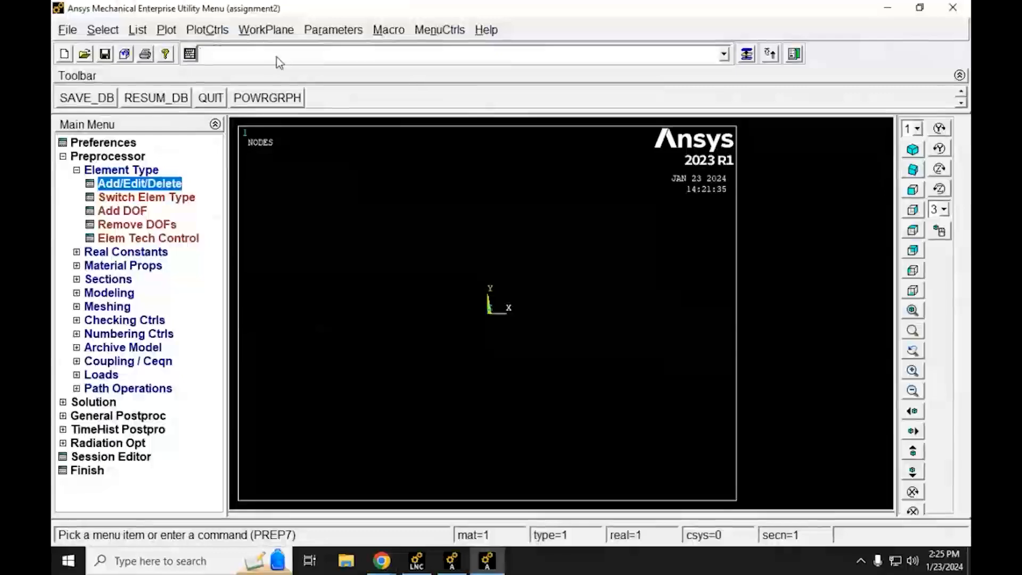
Step: Run the command help,21 and read the MASS21 description, degrees of freedom, real constants and restrictions, and return to Mechanical APDL
type("help,")
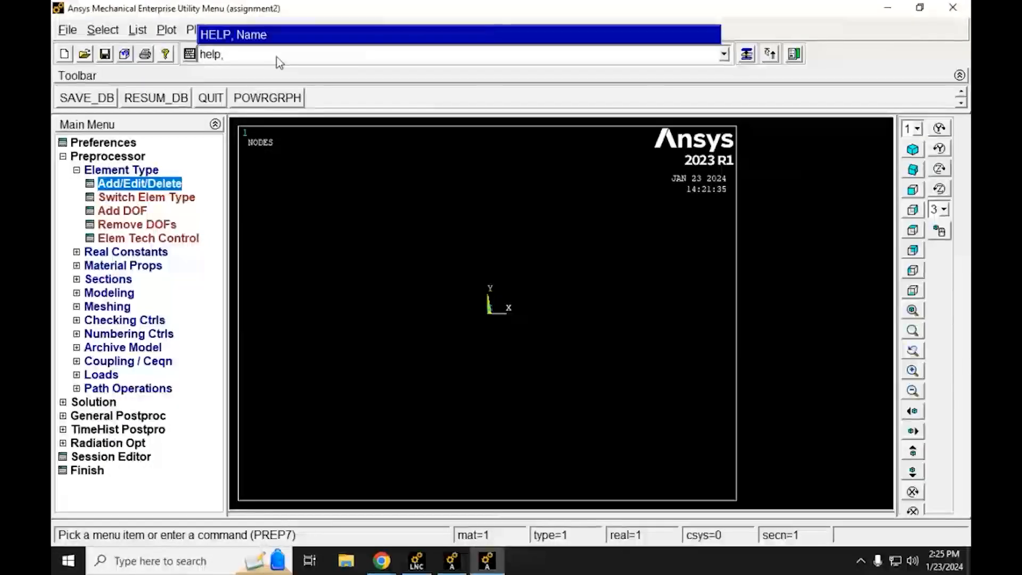
type("21")
key("Return")
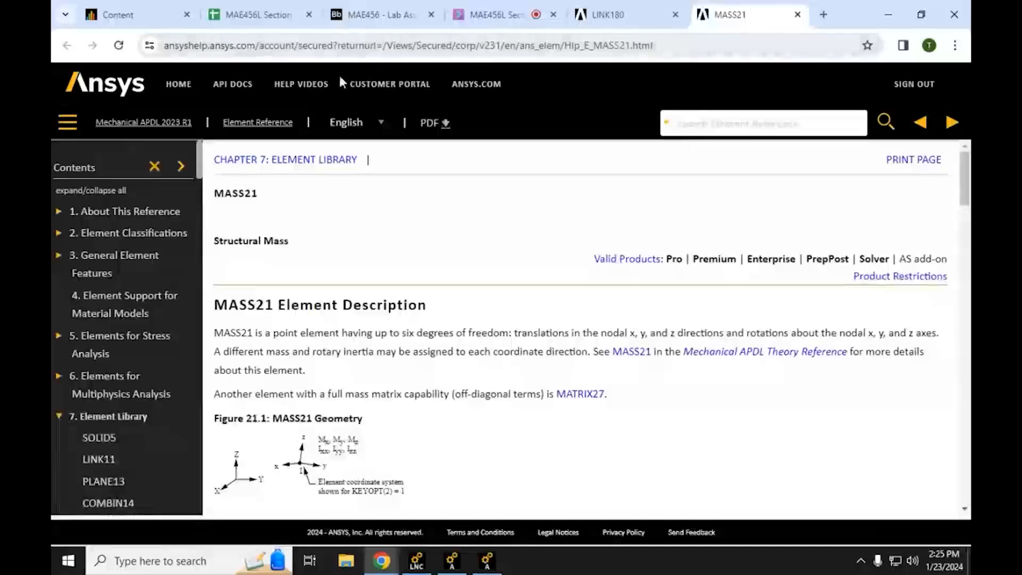
scroll(238, 337, "down", 3)
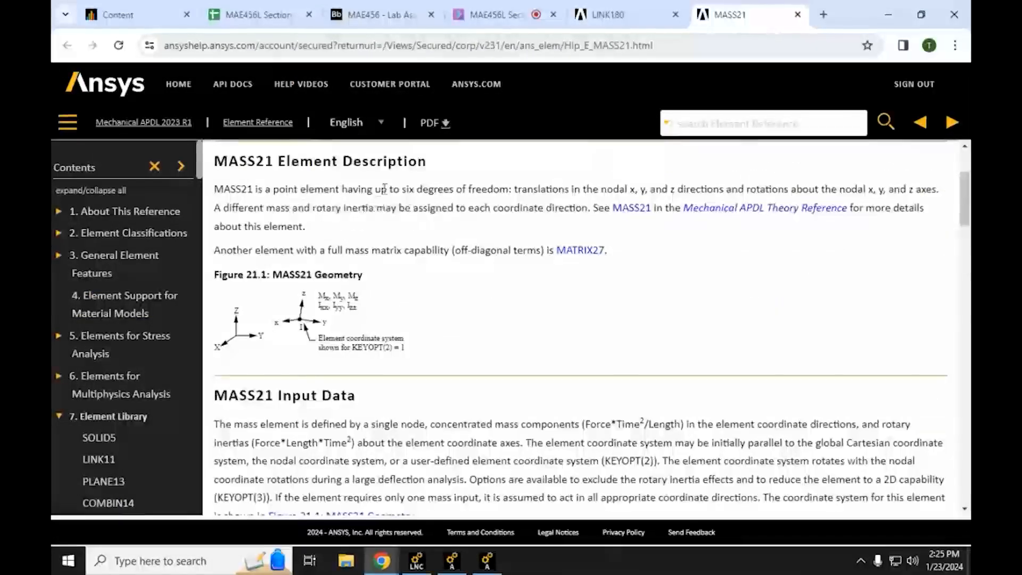
left_click_drag(387, 190, 512, 189)
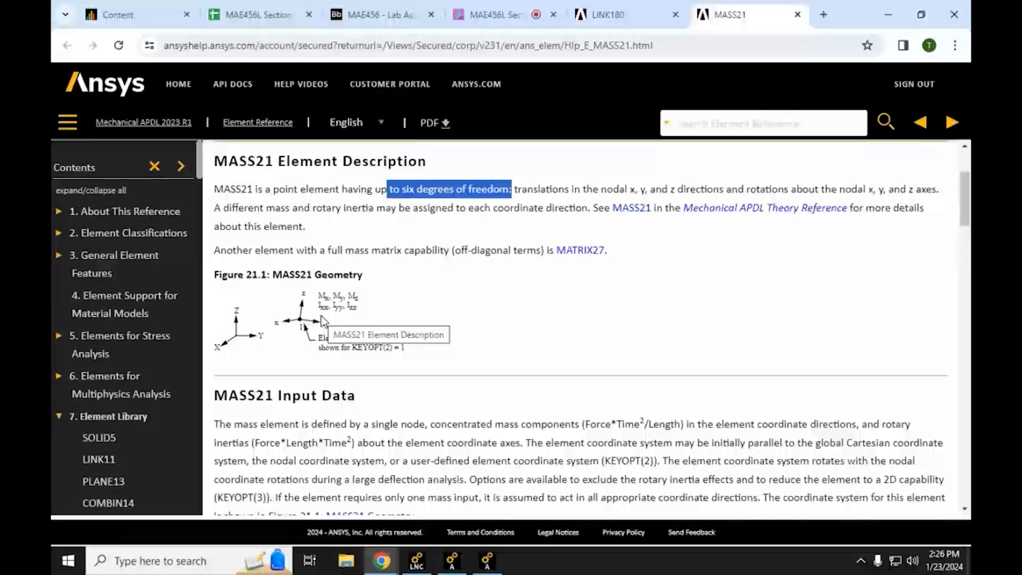
scroll(340, 319, "down", 15)
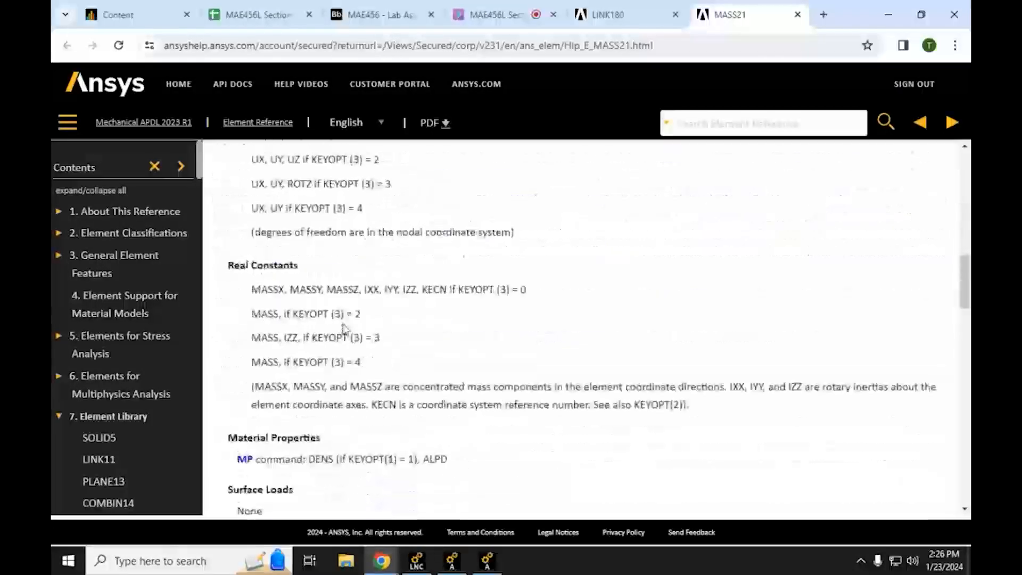
scroll(351, 365, "down", 15)
scroll(349, 364, "up", 2)
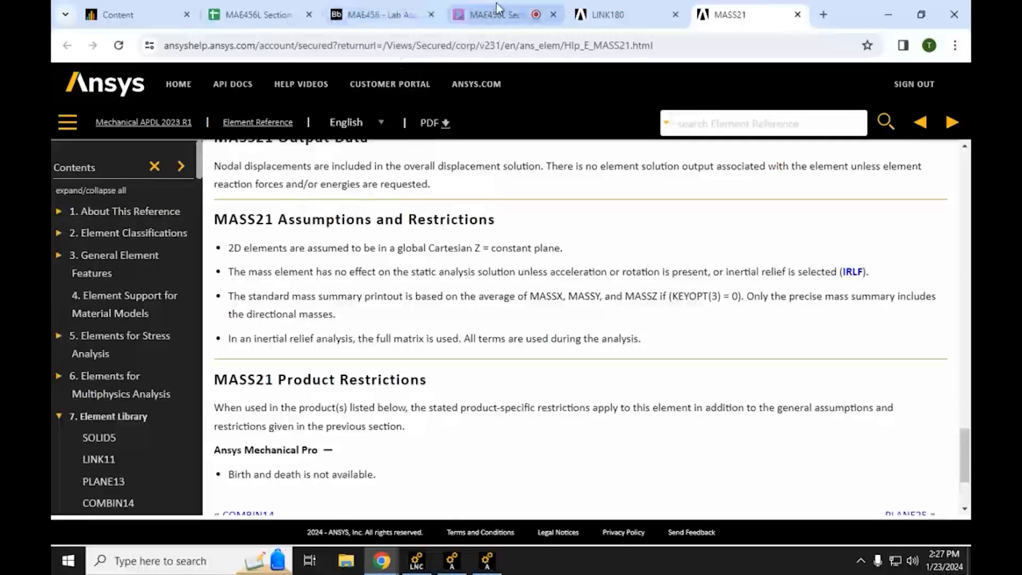
mouse_move(496, 4)
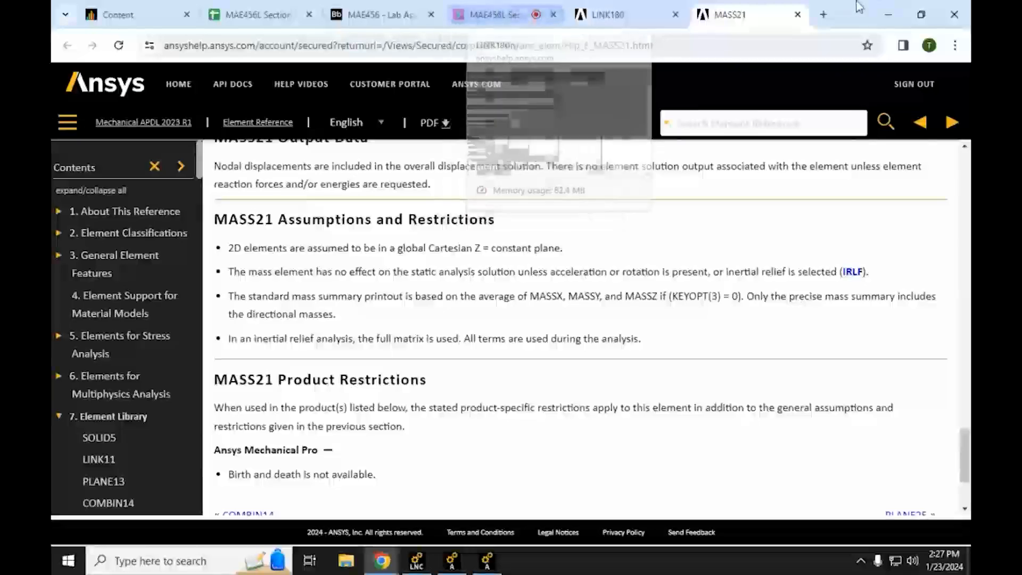
left_click(892, 10)
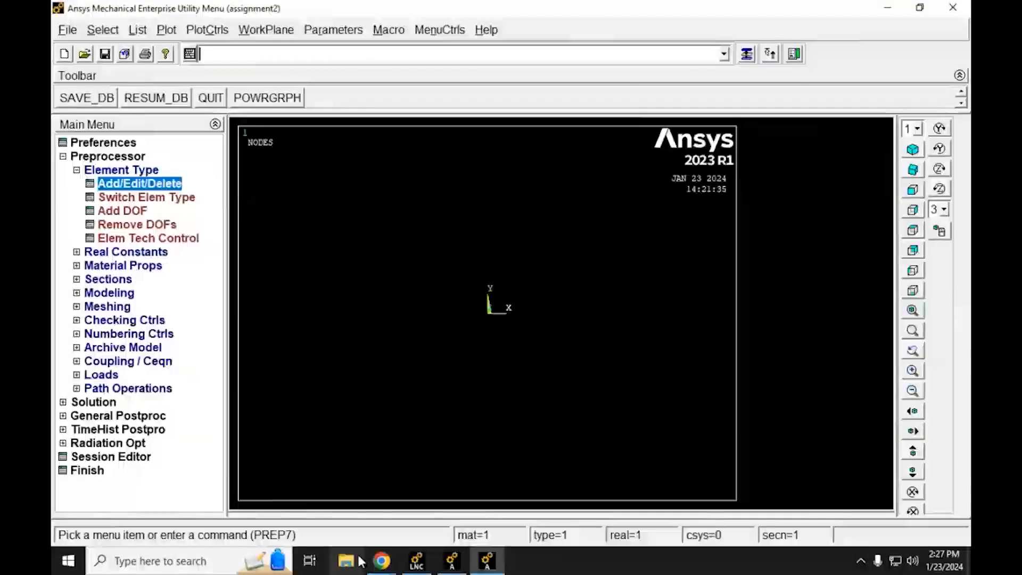
Step: Switch to the Lab Assignment #3 PDF in Chrome, review the how-to instructions for material properties, real constants and link sections, and return to Mechanical APDL
mouse_move(373, 561)
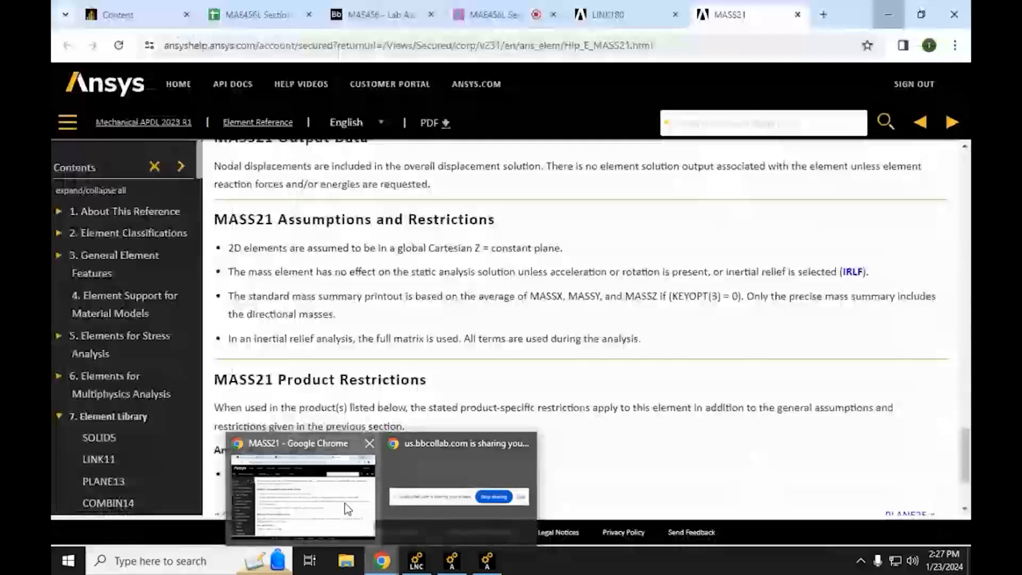
left_click(319, 493)
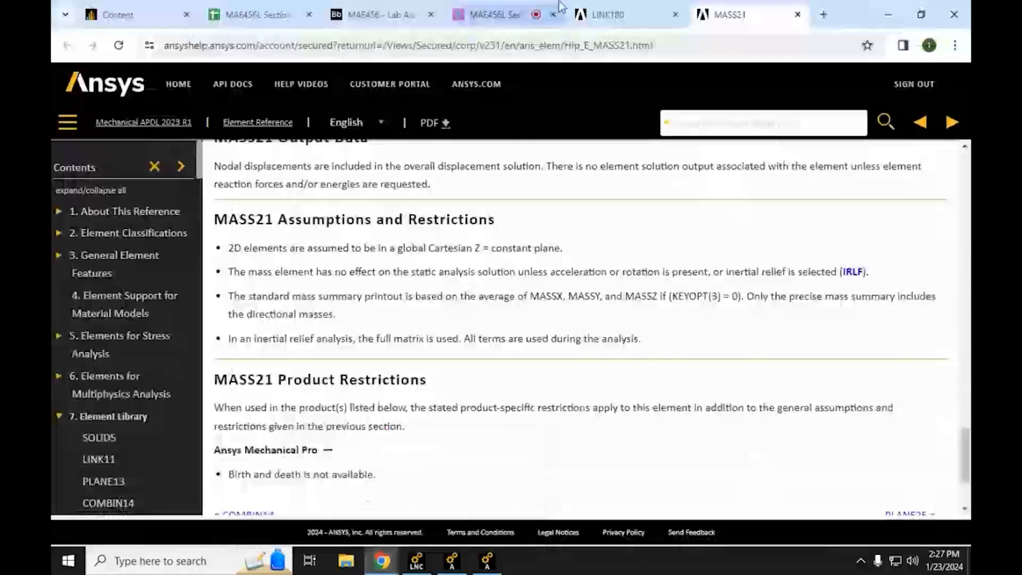
left_click(341, 11)
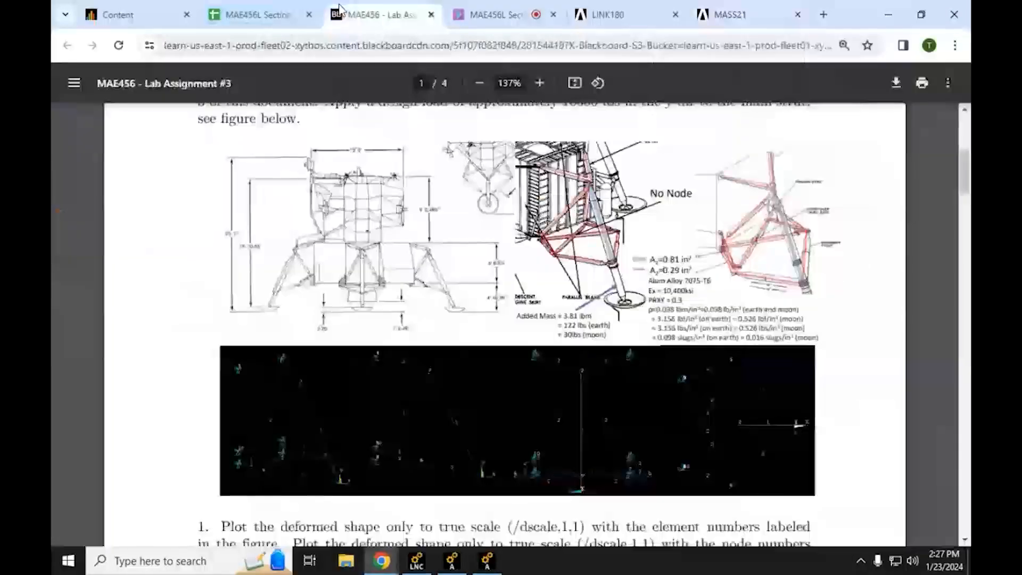
scroll(366, 347, "down", 20)
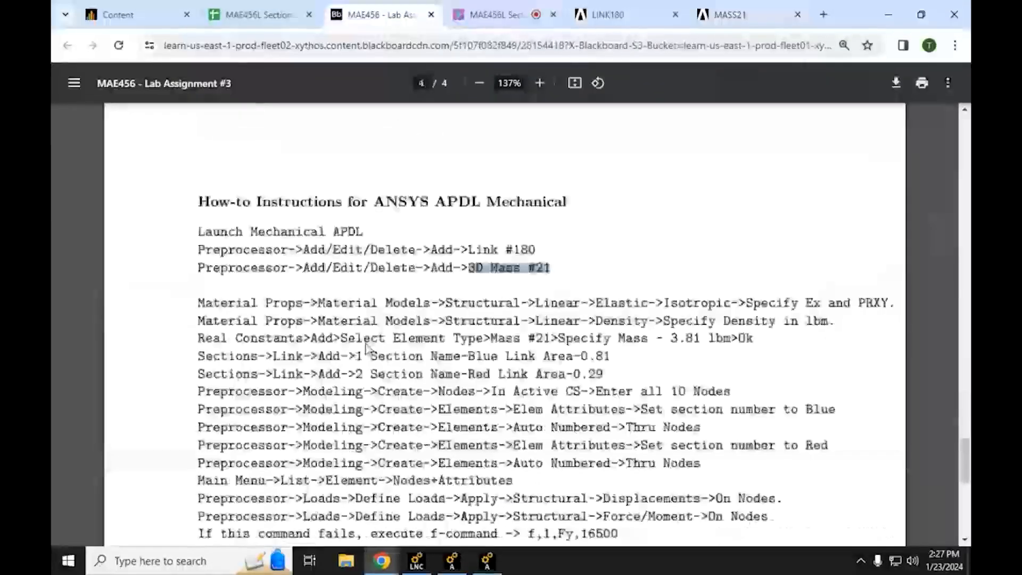
scroll(365, 347, "down", 3)
triple_click(835, 169)
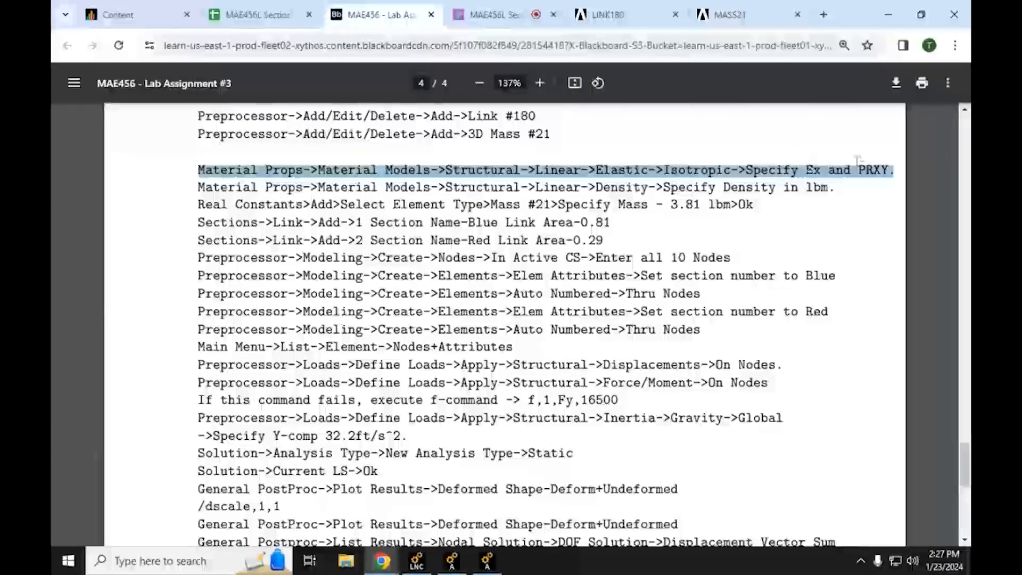
triple_click(756, 188)
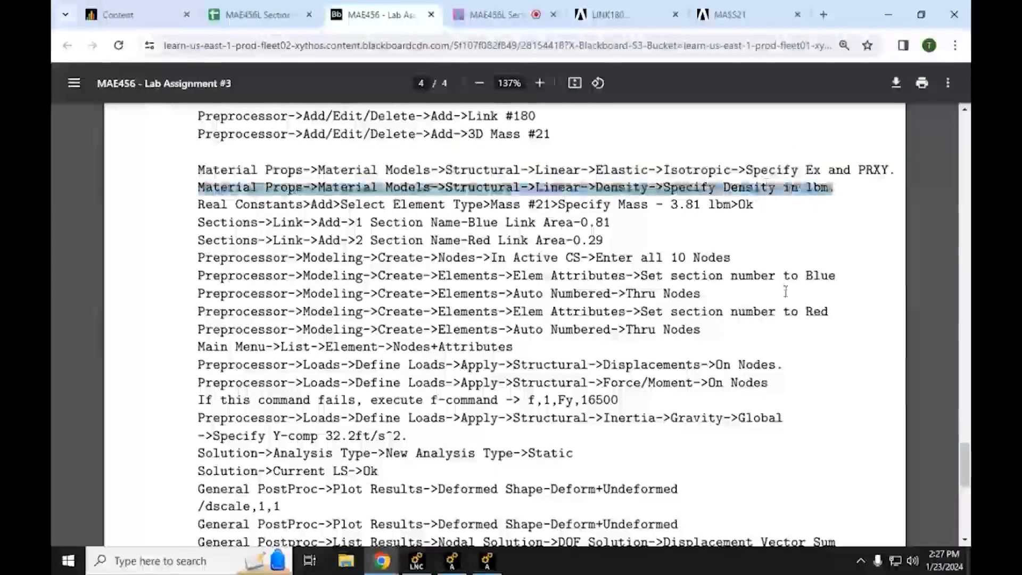
triple_click(612, 204)
left_click(284, 223)
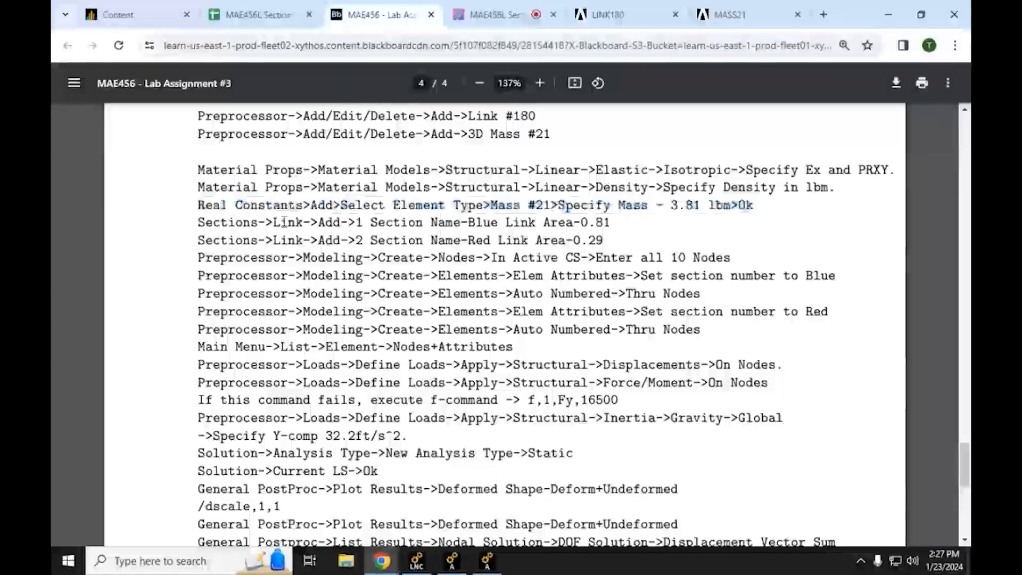
triple_click(284, 223)
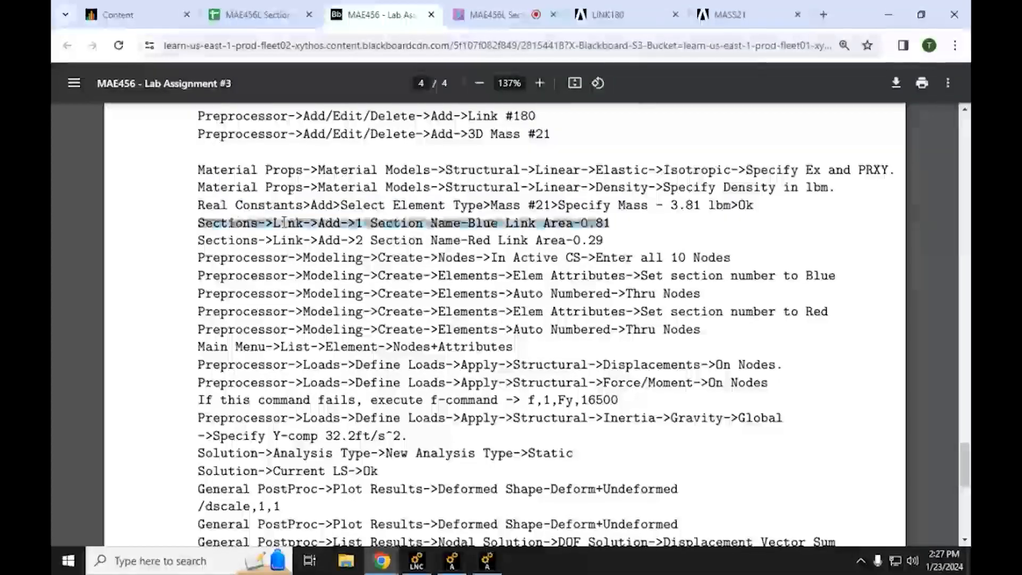
left_click(897, 22)
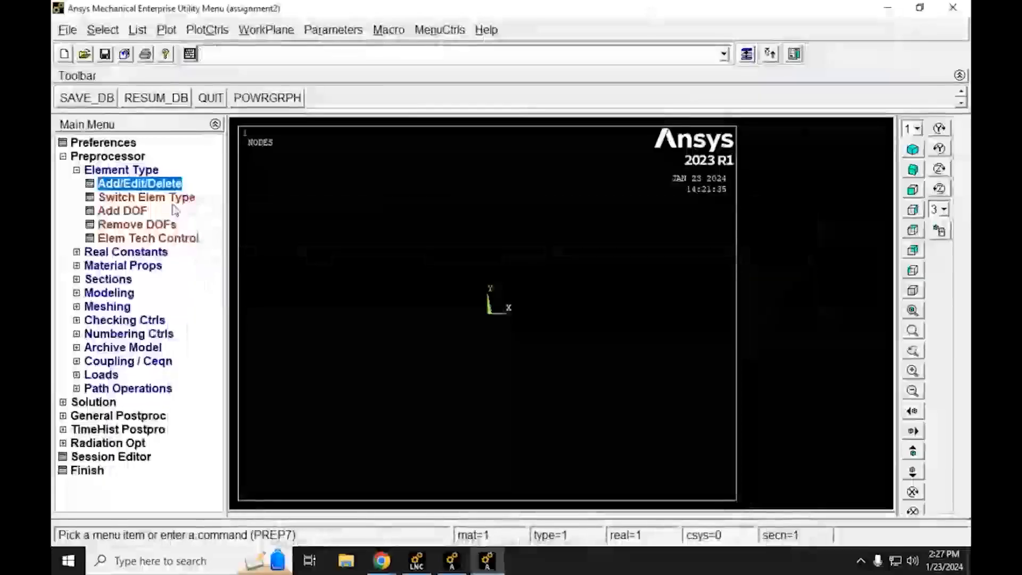
Step: Open the structural linear elastic isotropic property definition for Material Model Number 1
left_click(77, 170)
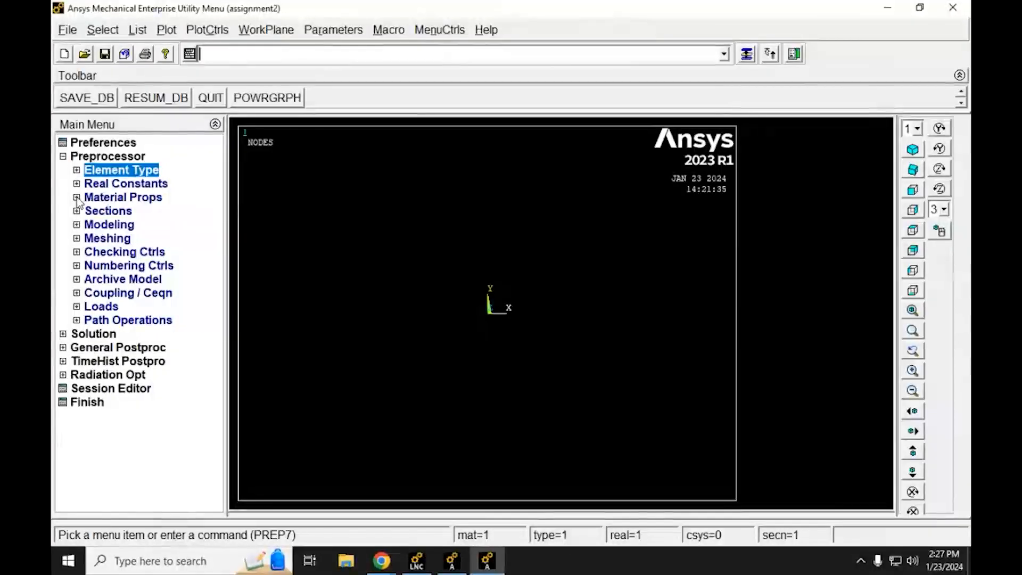
left_click(77, 197)
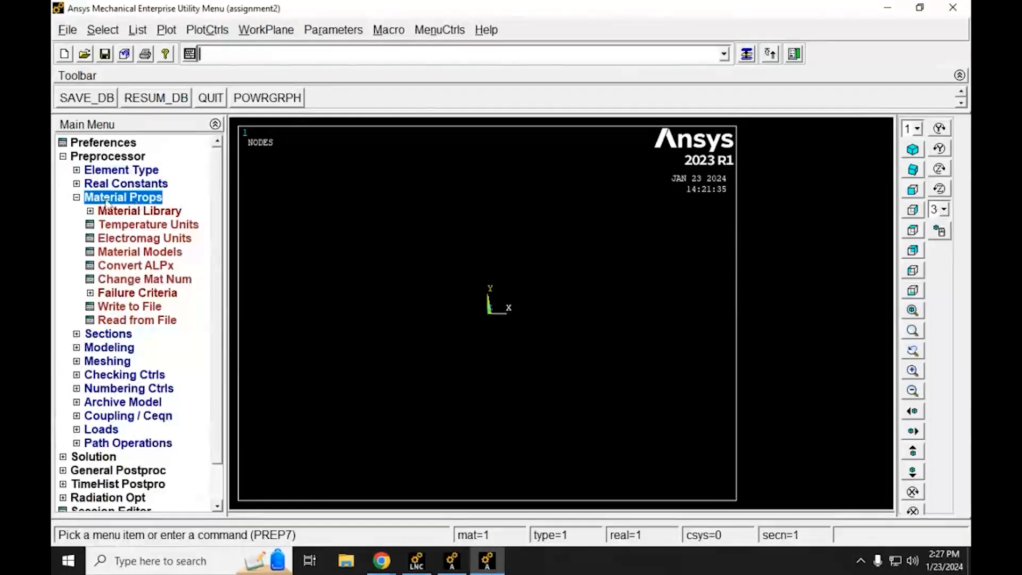
left_click(107, 252)
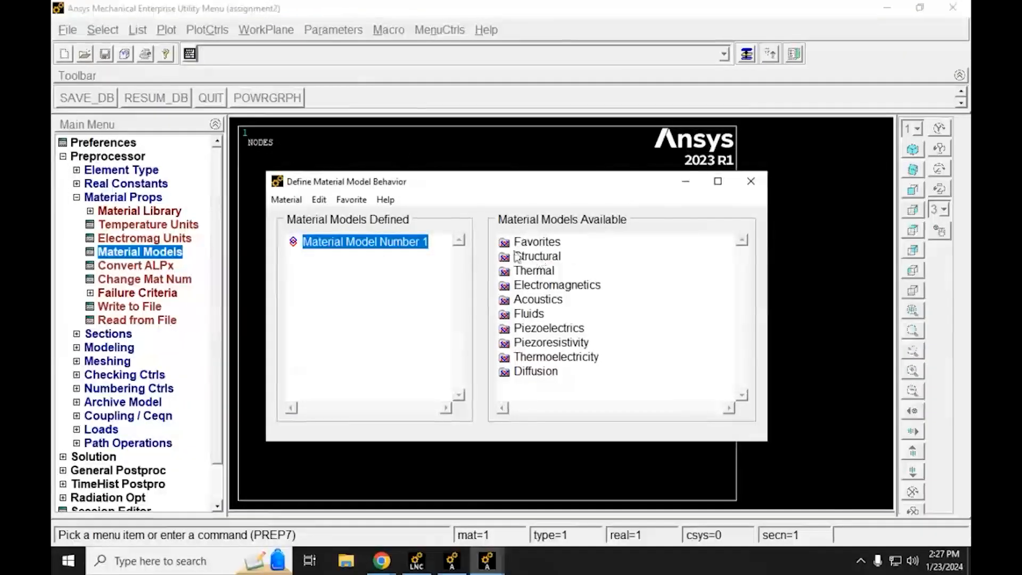
double_click(555, 258)
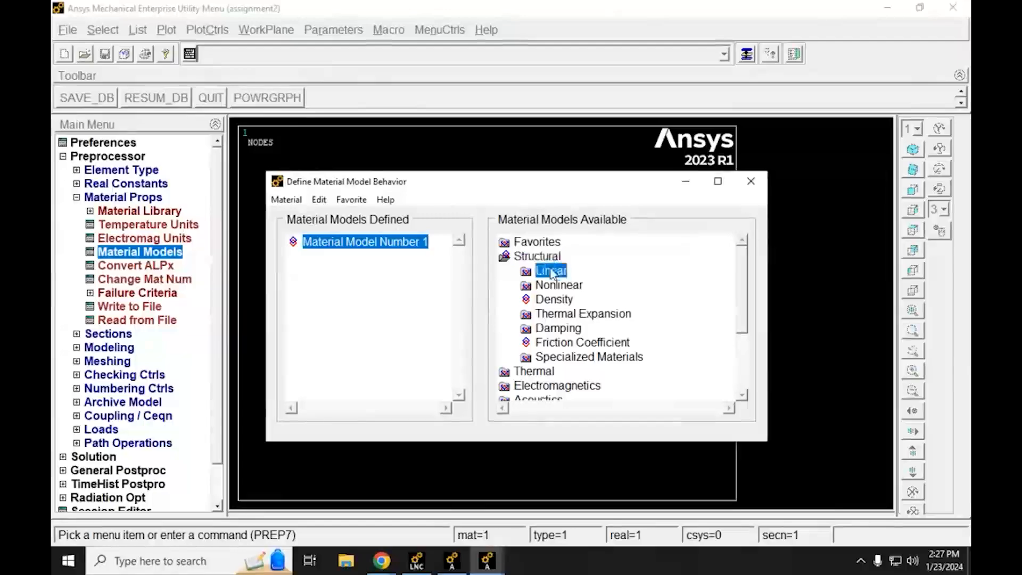
double_click(551, 271)
left_click(572, 287)
double_click(571, 287)
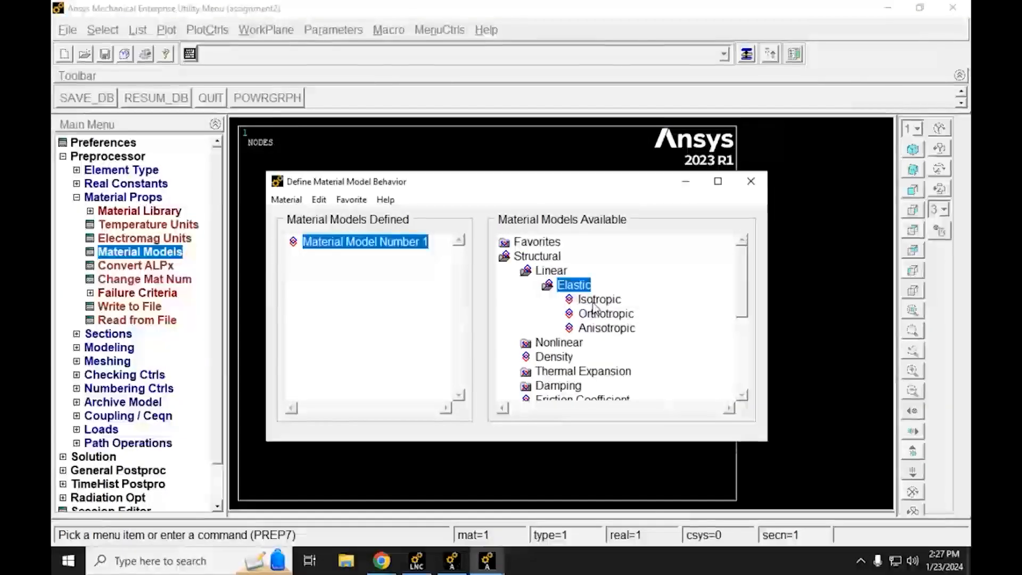
double_click(594, 300)
left_click_drag(505, 245, 440, 79)
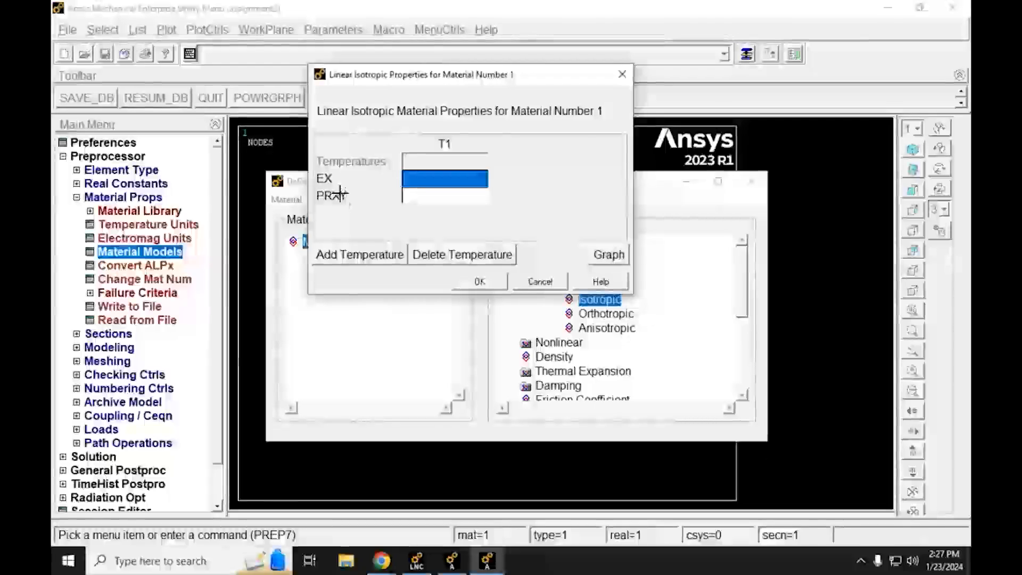
Step: Switch to the Lab Assignment #3 PDF in Chrome, look up the aluminium alloy's material properties in the landing gear figure, and return to Mechanical APDL
mouse_move(382, 561)
left_click(328, 520)
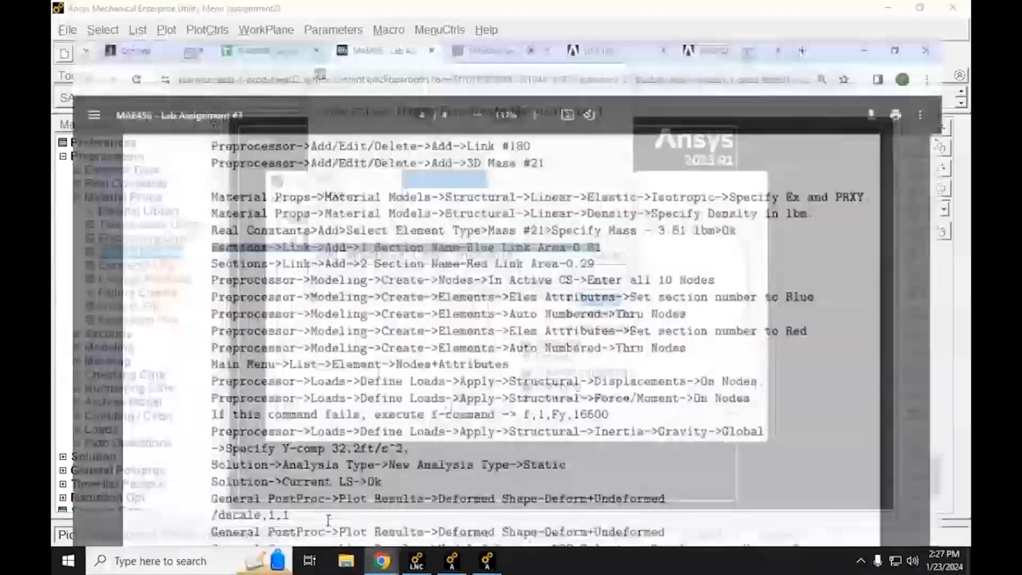
left_click_drag(965, 469, 970, 88)
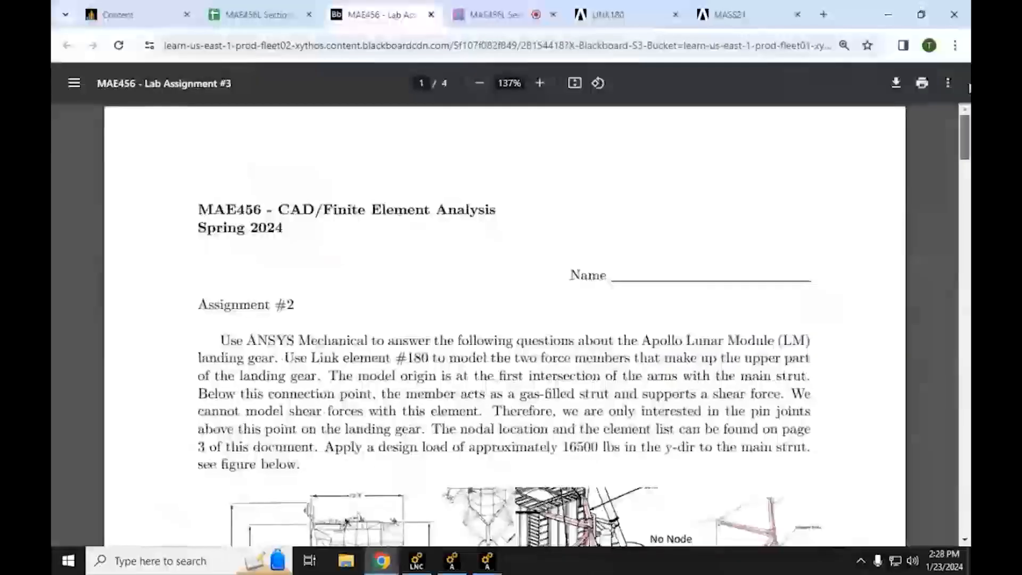
scroll(655, 260, "down", 7)
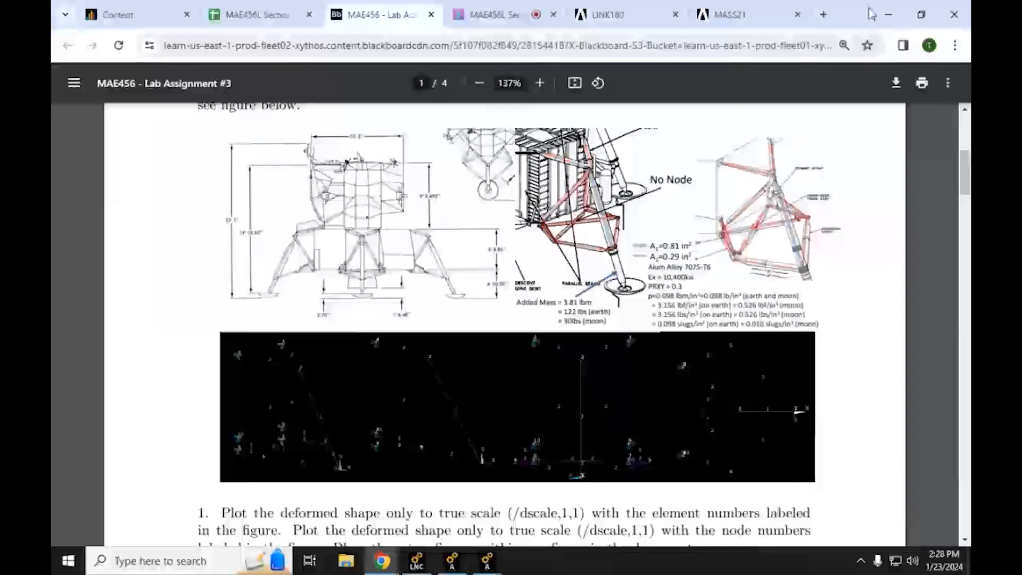
left_click(887, 16)
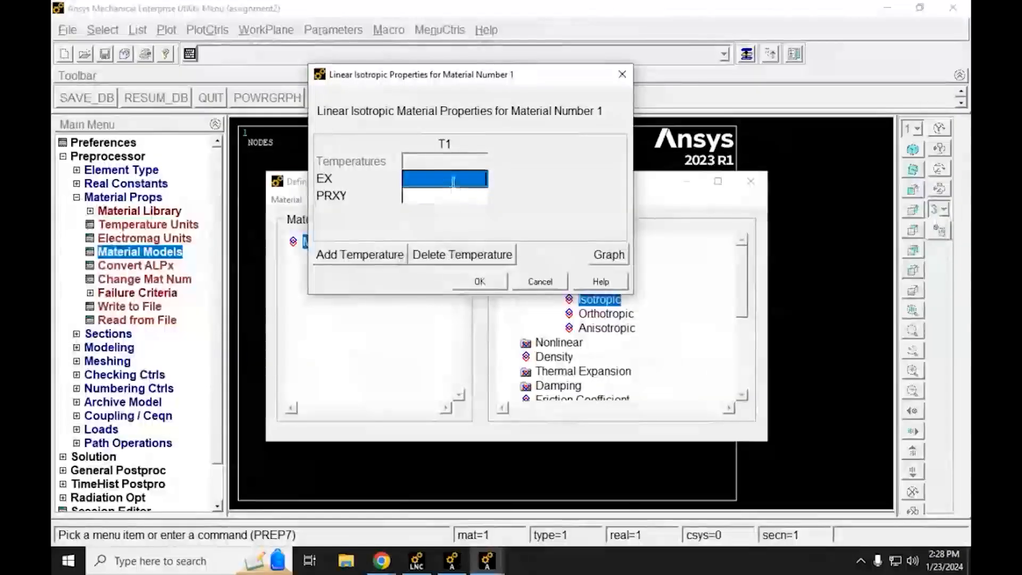
Step: Set EX to 10400000 and PRXY to 0.3 for material number 1 and accept the properties
type("10400000")
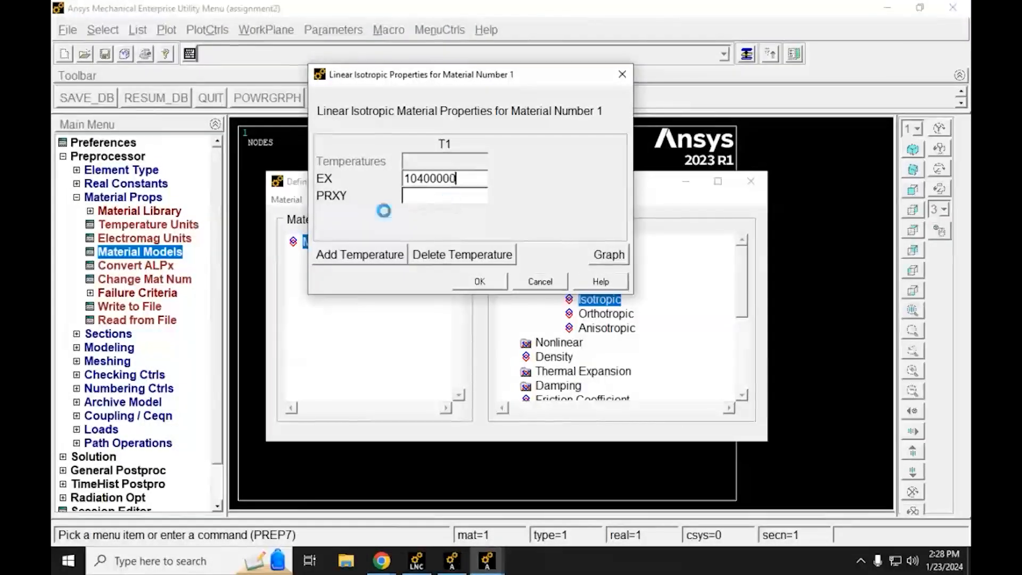
key("Tab")
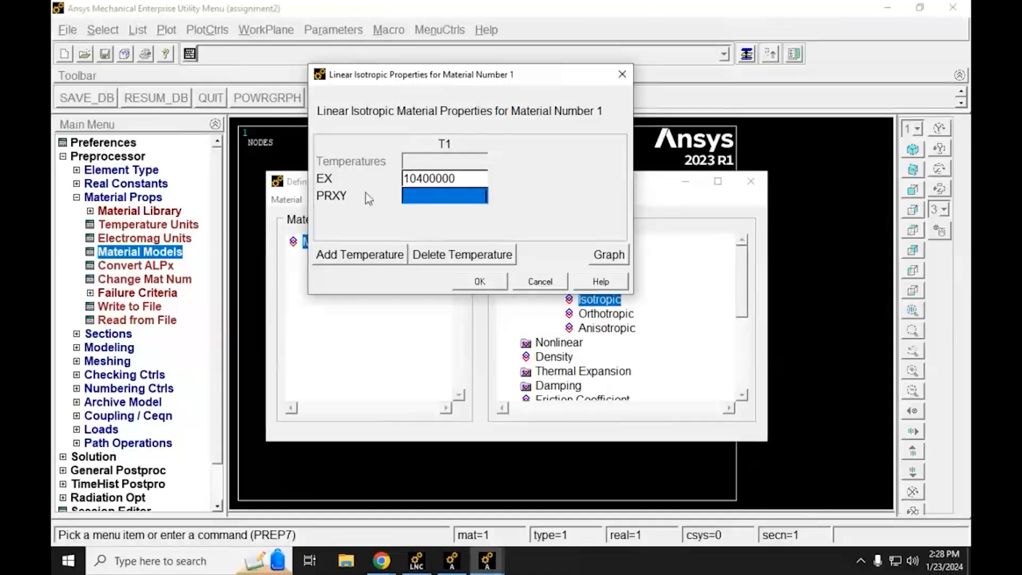
type("0.3")
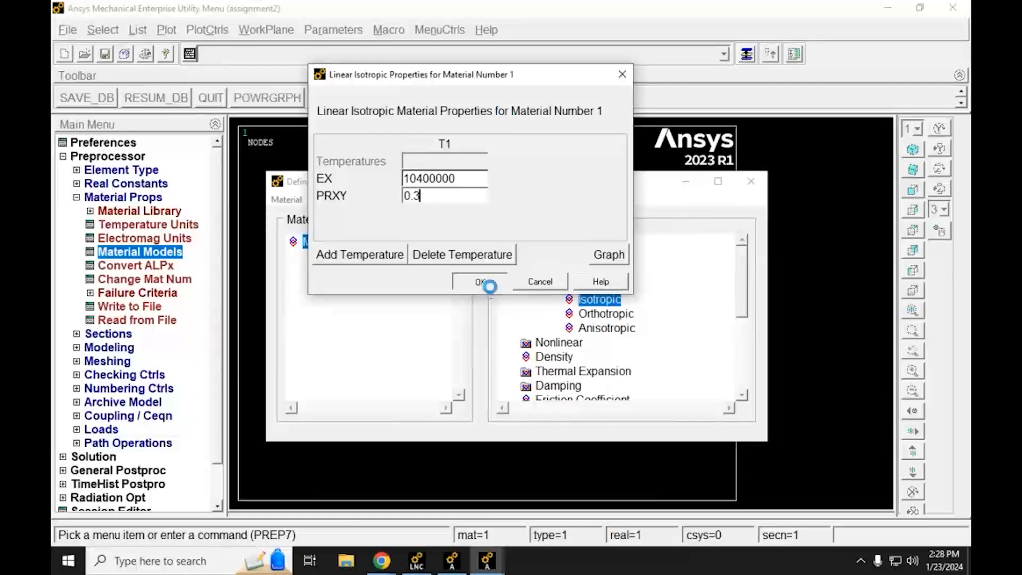
left_click(490, 288)
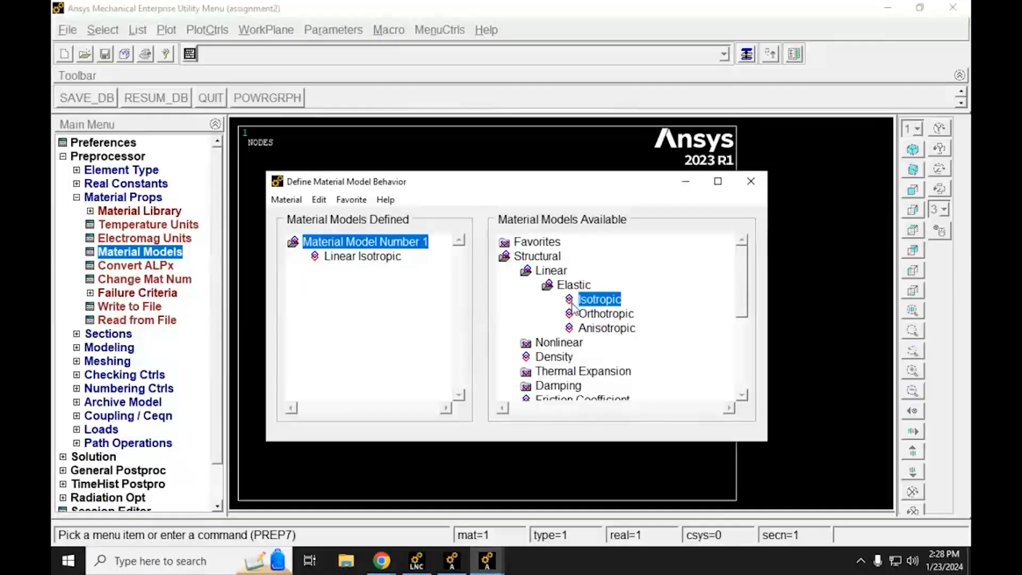
Step: Define the density of material number 1 as 0.098, checking it against the Lab Assignment #3 PDF in Chrome
double_click(531, 358)
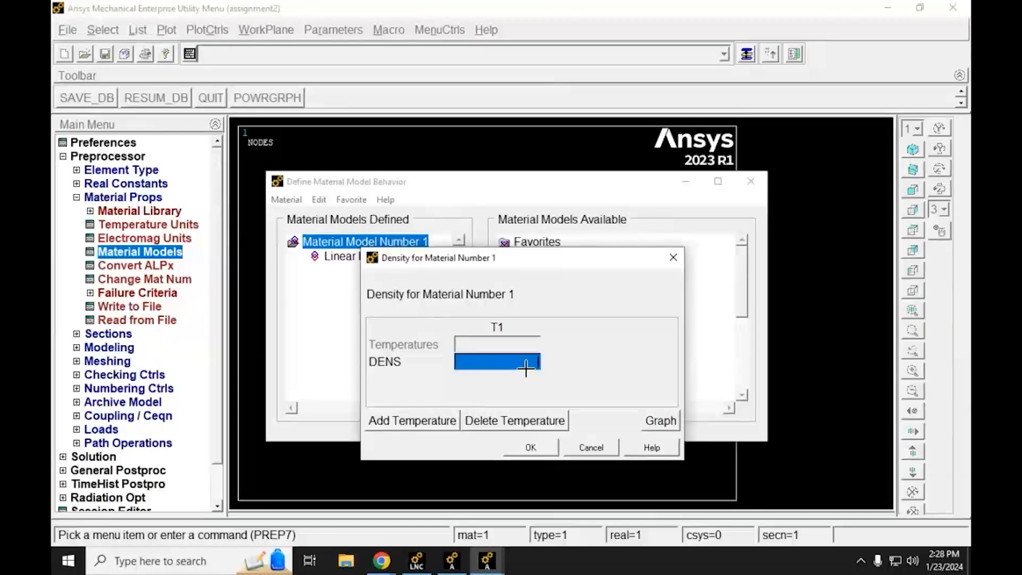
type("0")
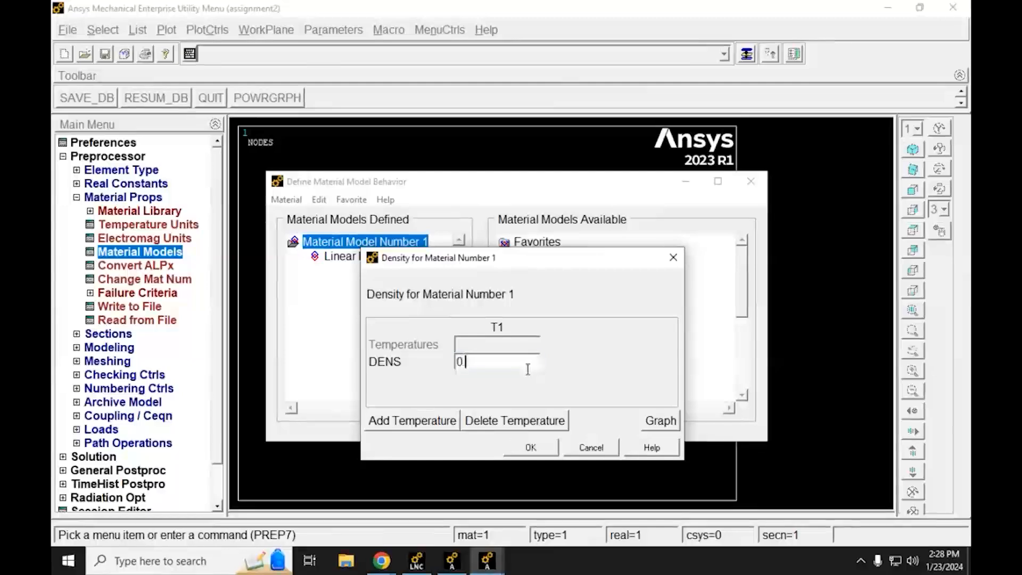
type(".098")
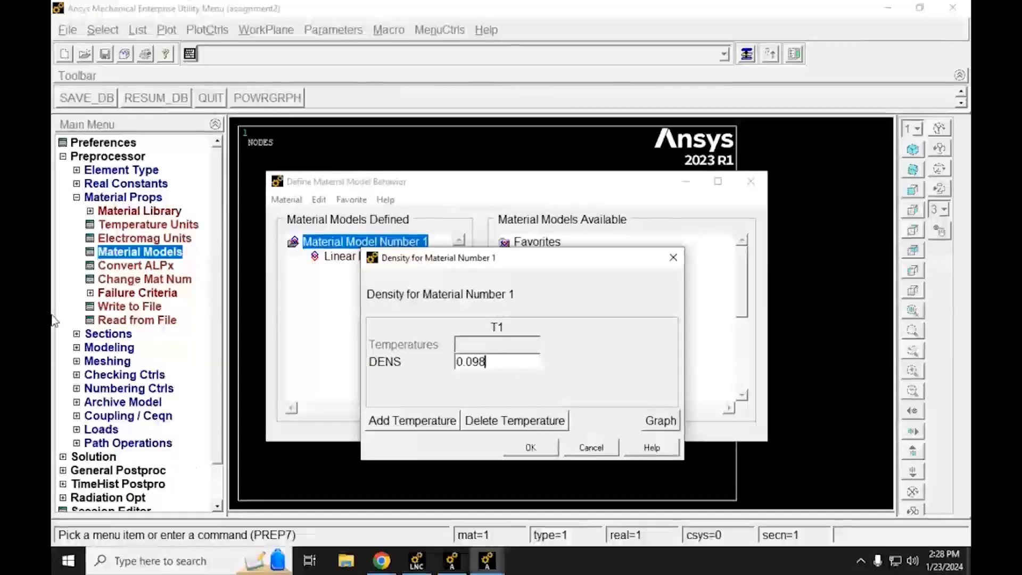
mouse_move(381, 561)
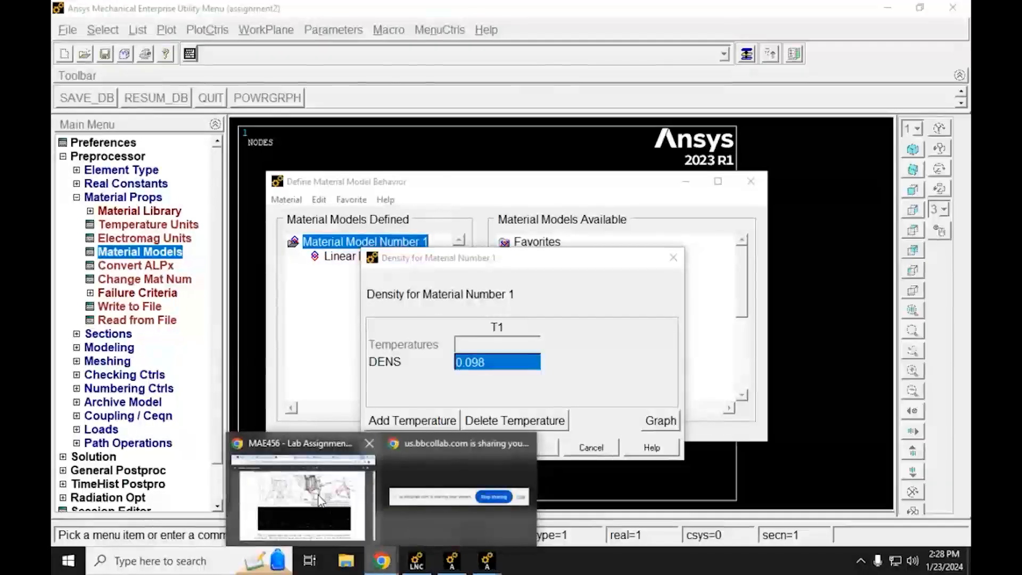
left_click(480, 434)
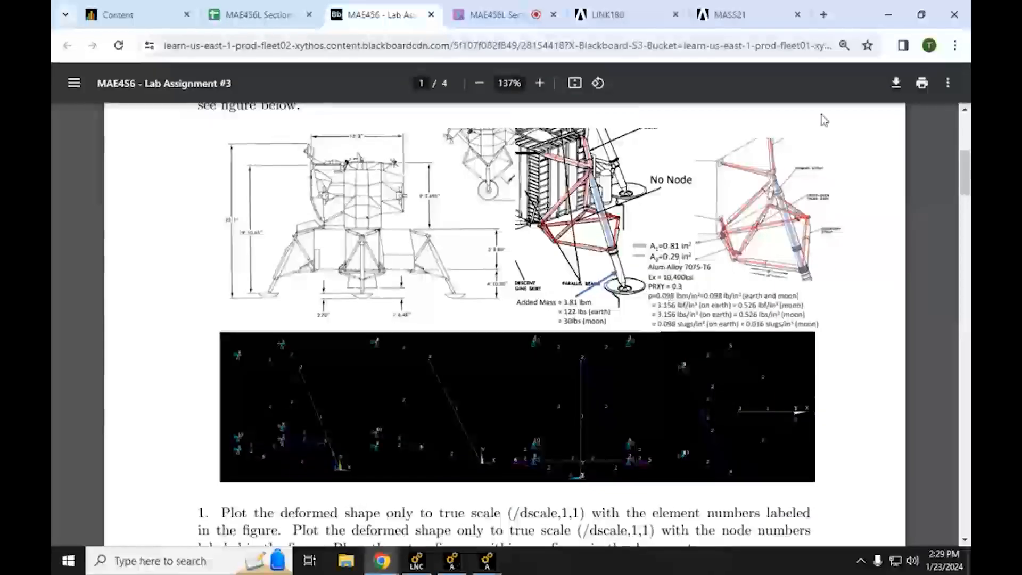
left_click(888, 14)
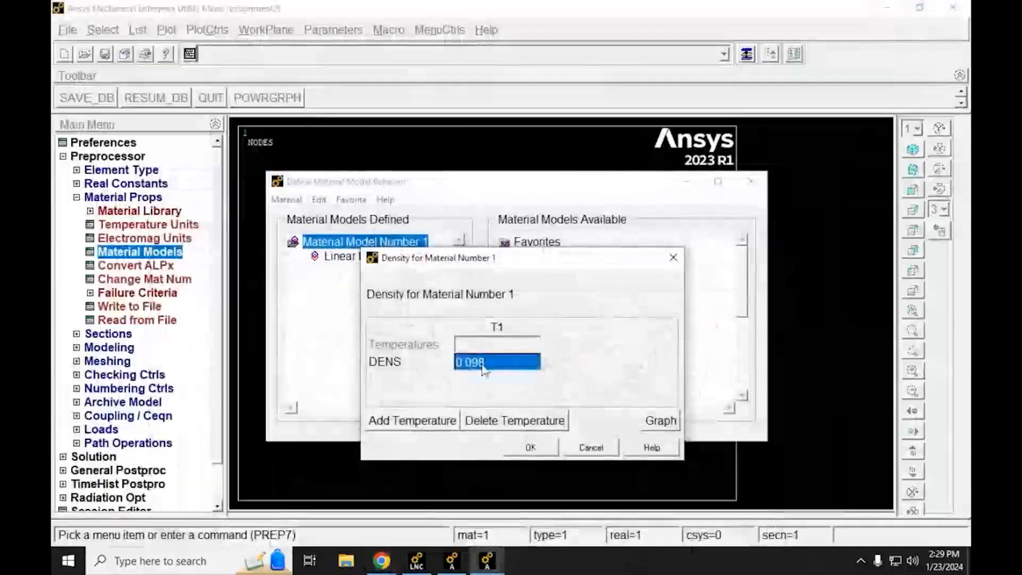
left_click(533, 457)
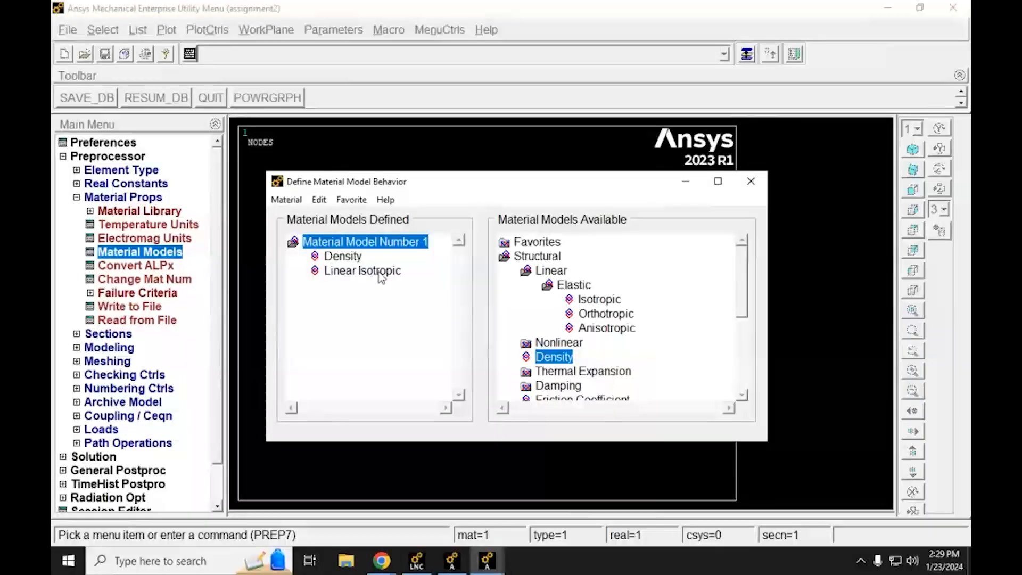
Step: Reopen the density and linear isotropic definitions of material 1 to verify their values, and close the material model definition
double_click(343, 257)
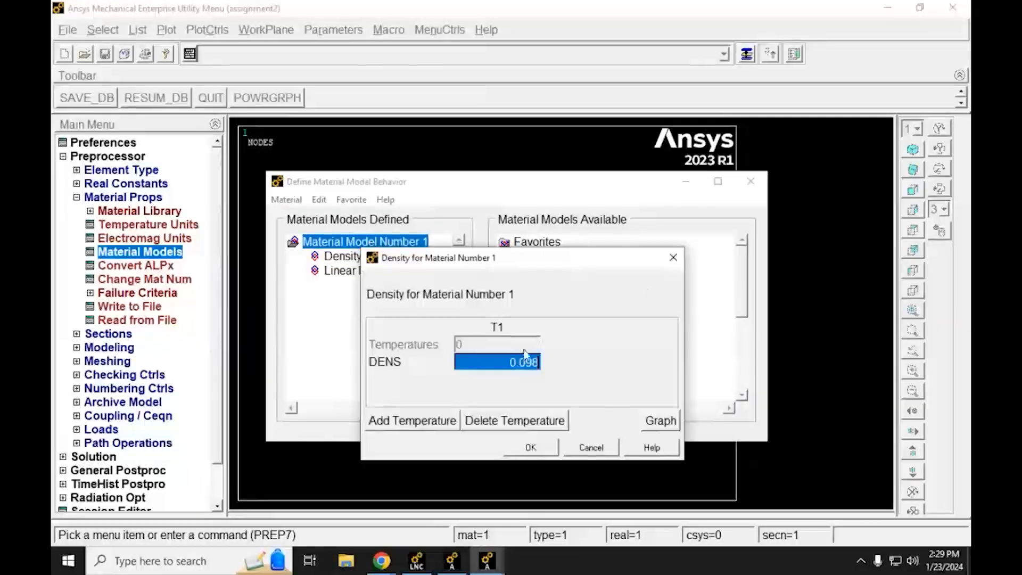
left_click(541, 449)
double_click(343, 271)
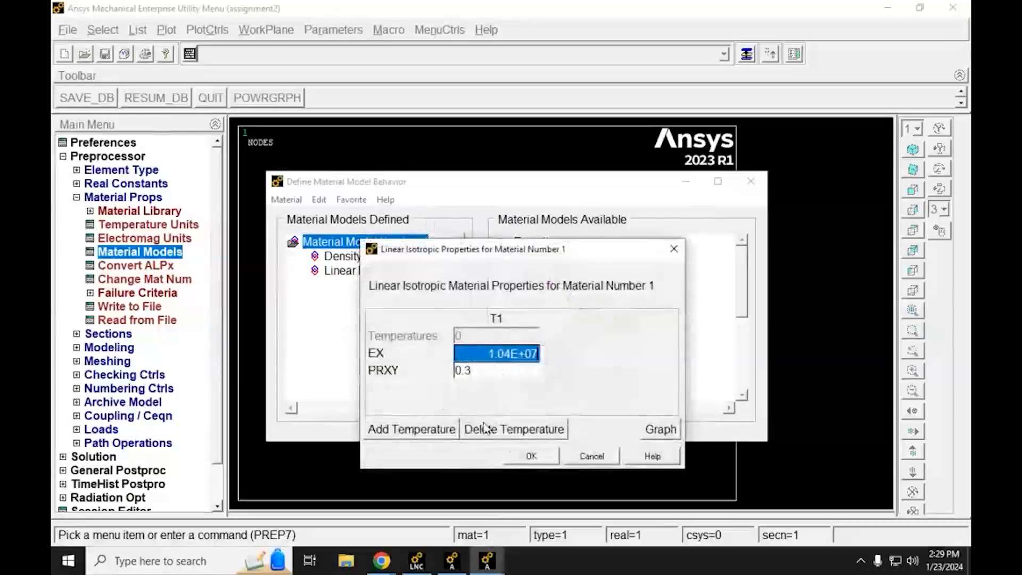
left_click(534, 460)
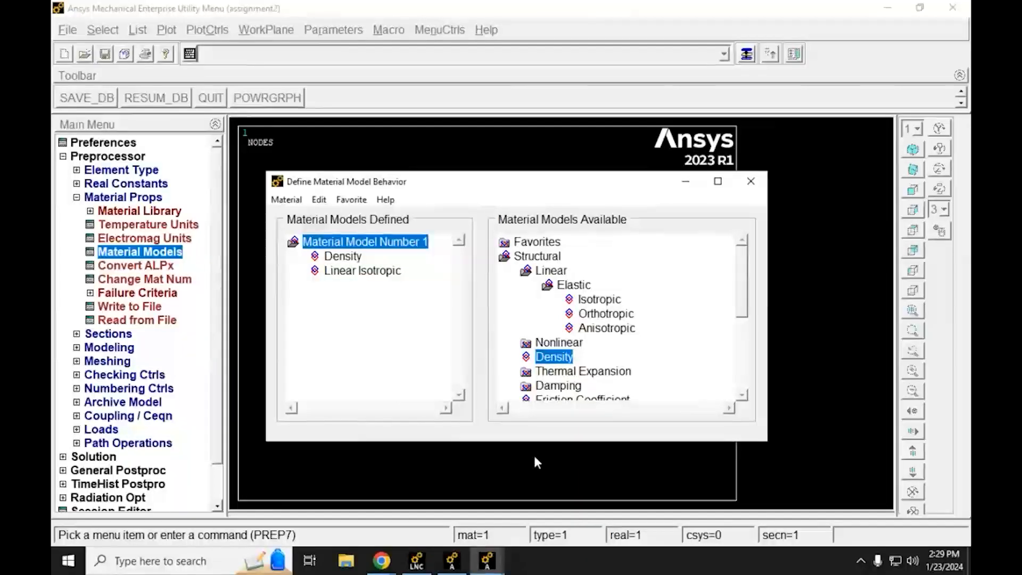
left_click(750, 185)
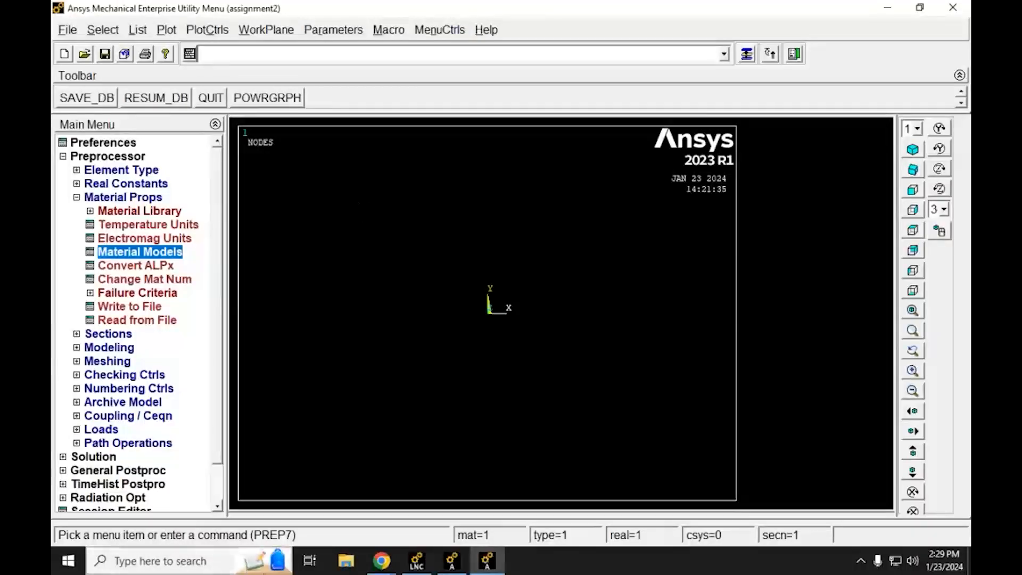
Step: Switch to the Lab Assignment #3 PDF in Chrome, find and highlight the Real Constants instruction for MASS21, and return to Mechanical APDL
mouse_move(392, 565)
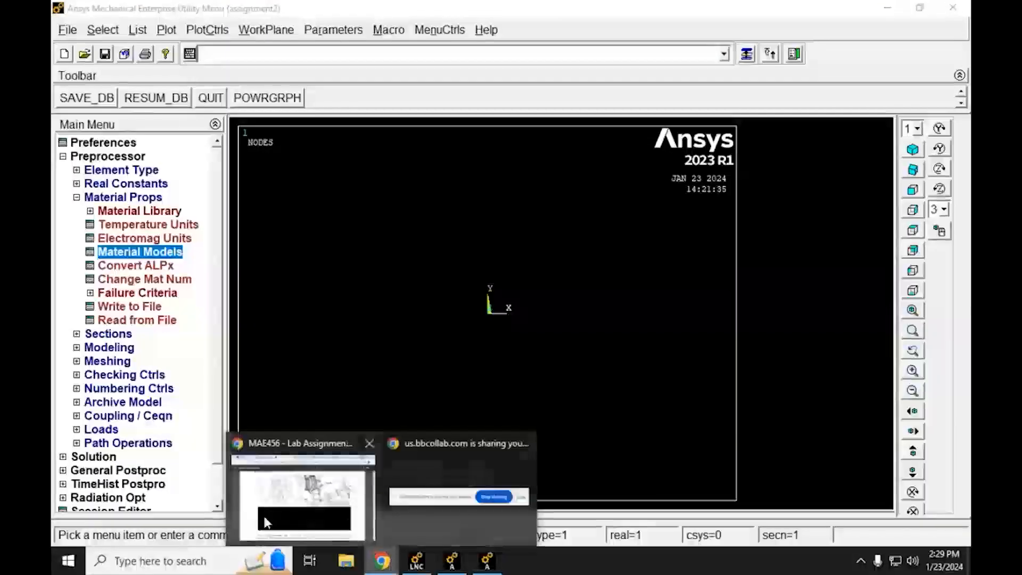
left_click(274, 492)
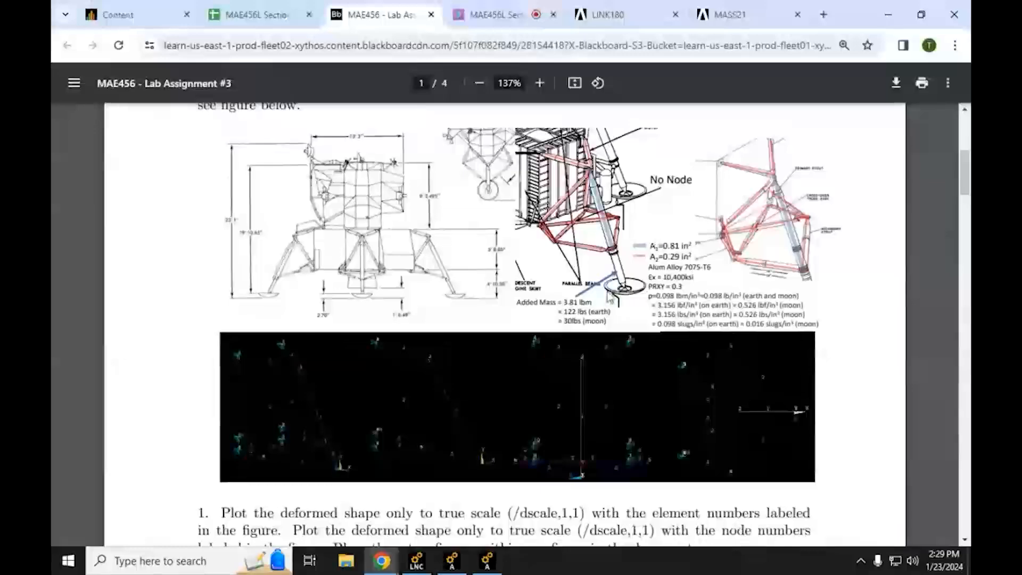
scroll(488, 420, "down", 15)
scroll(472, 387, "down", 19)
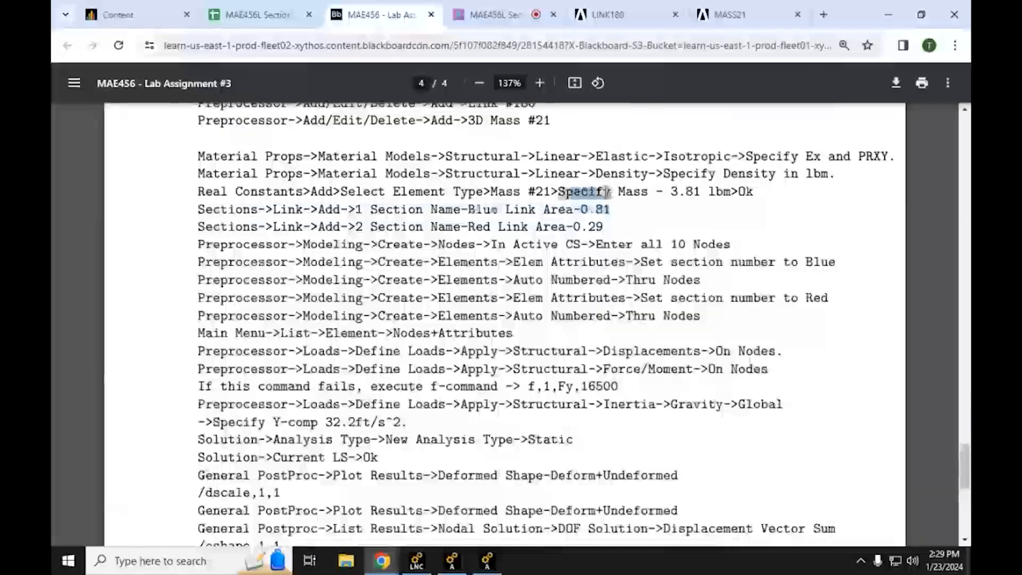
triple_click(580, 198)
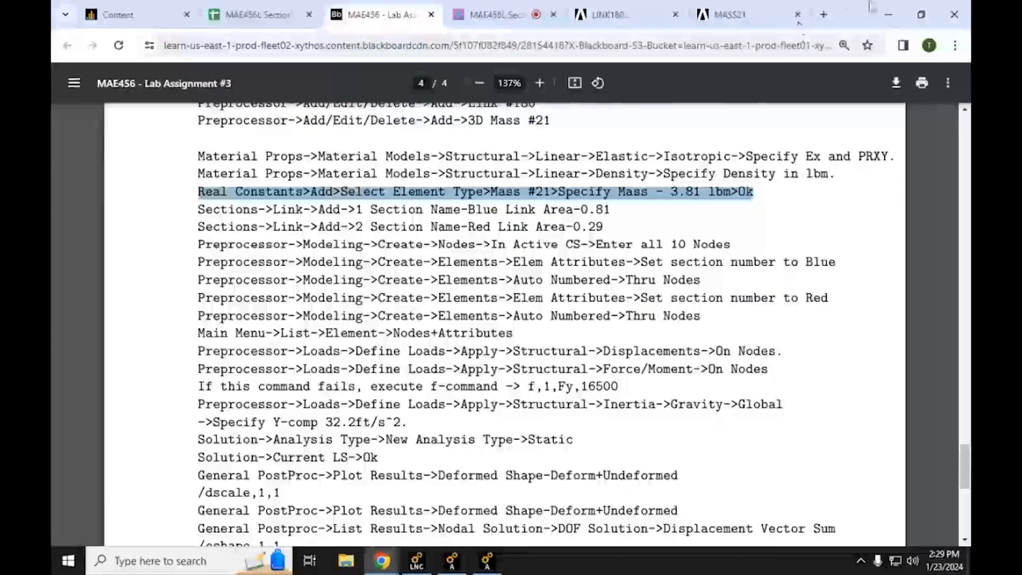
key("alt+Tab")
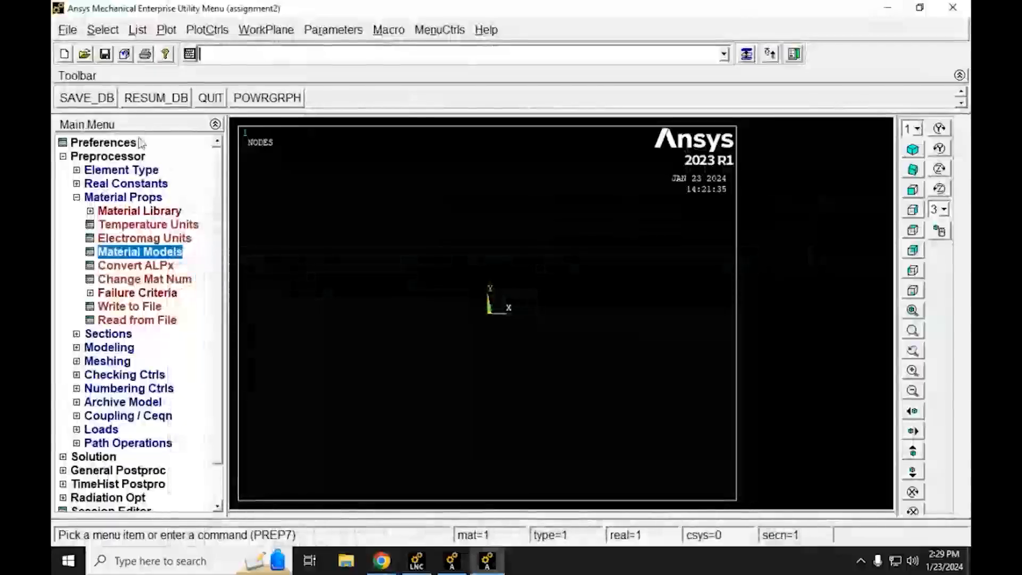
Step: Add a new real constant set for element type 2, MASS21
left_click(77, 198)
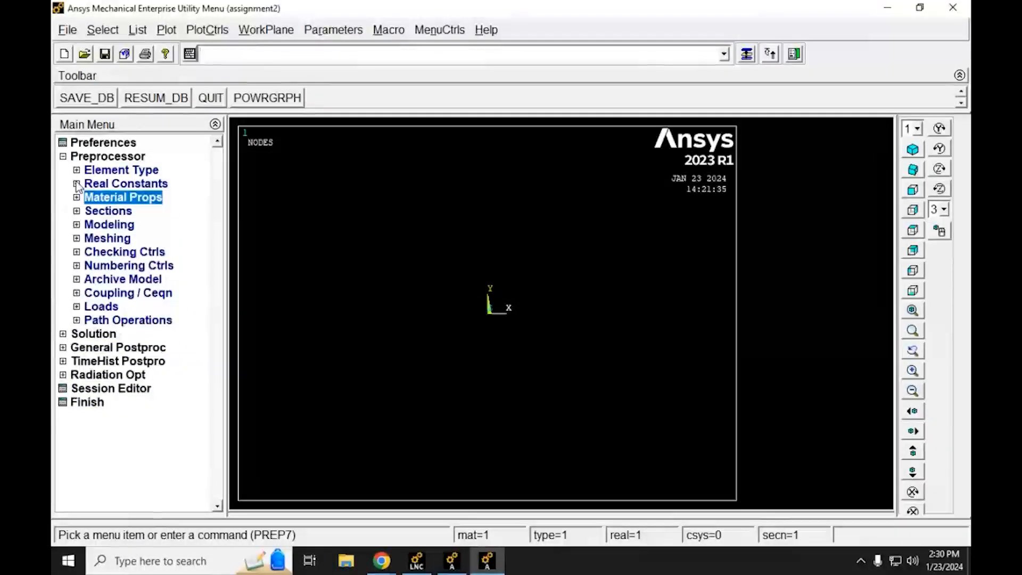
left_click(77, 184)
left_click(104, 199)
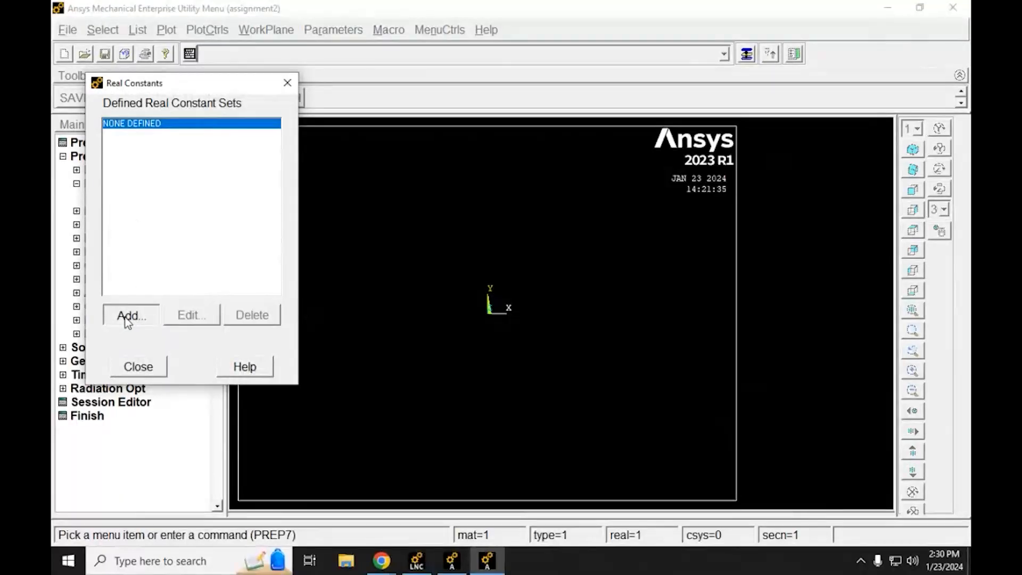
left_click(127, 317)
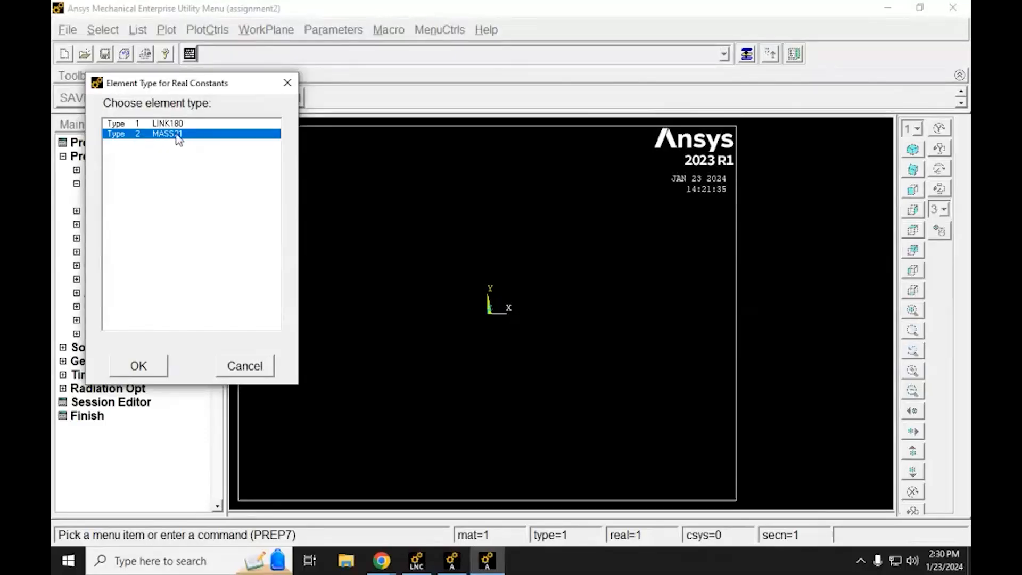
left_click(166, 367)
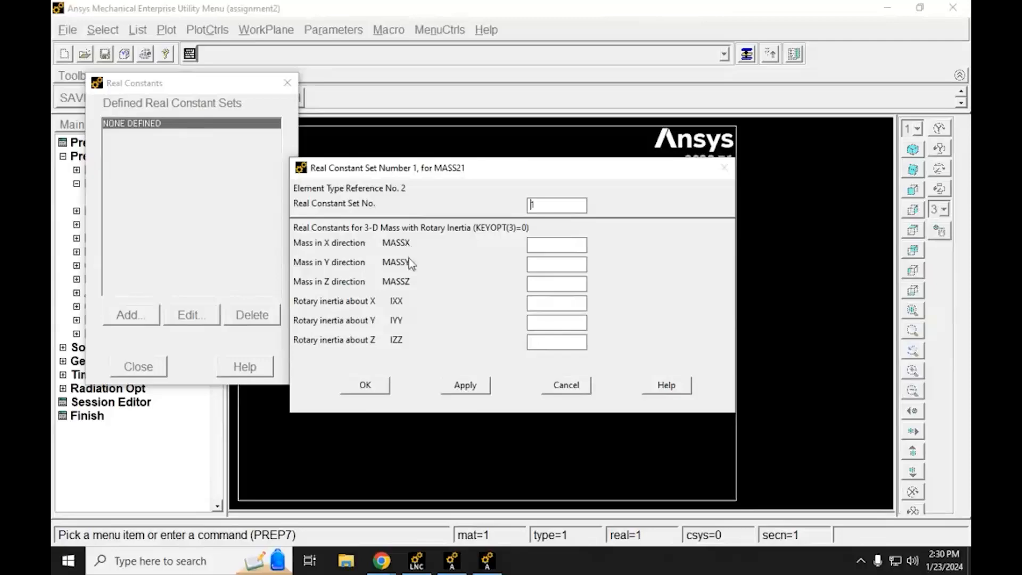
Step: Set the mass in the X, Y and Z directions to 3.81 for real constant set 1 and accept it
left_click(545, 243)
type("3.")
type("3")
left_click(379, 387)
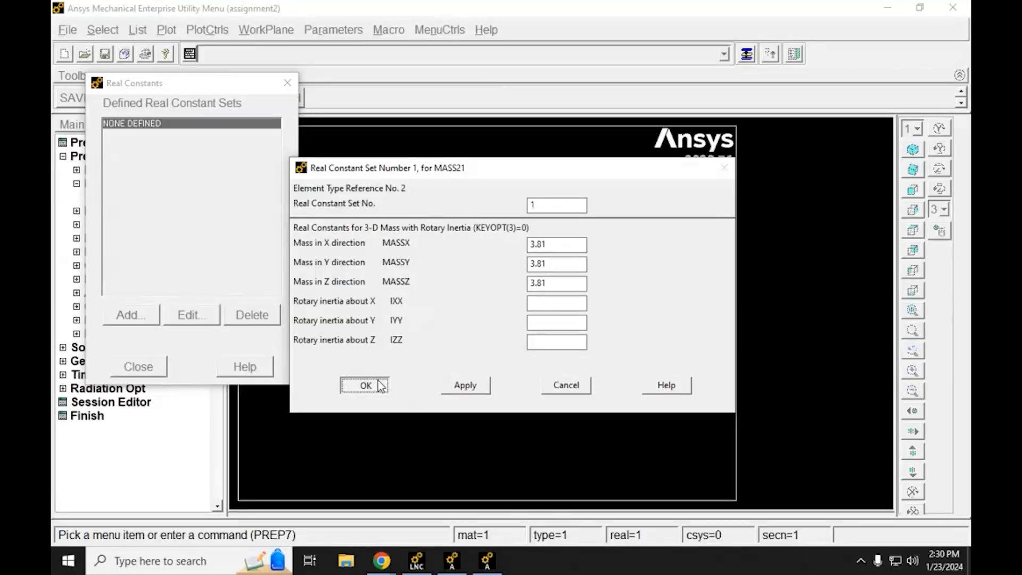
Step: Accept real constant set 1 for MASS21 and close the real constants definition
left_click(380, 387)
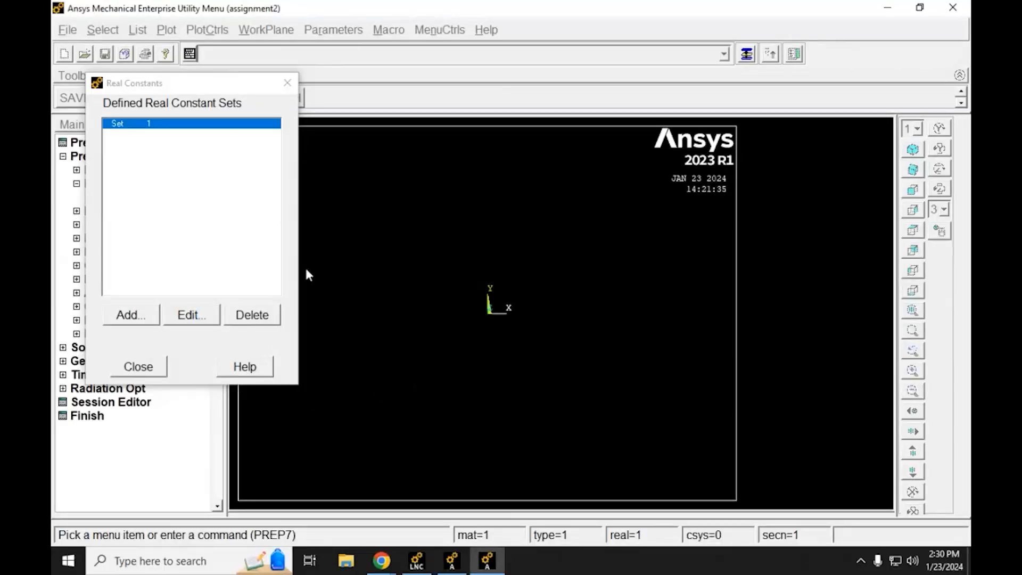
left_click(155, 370)
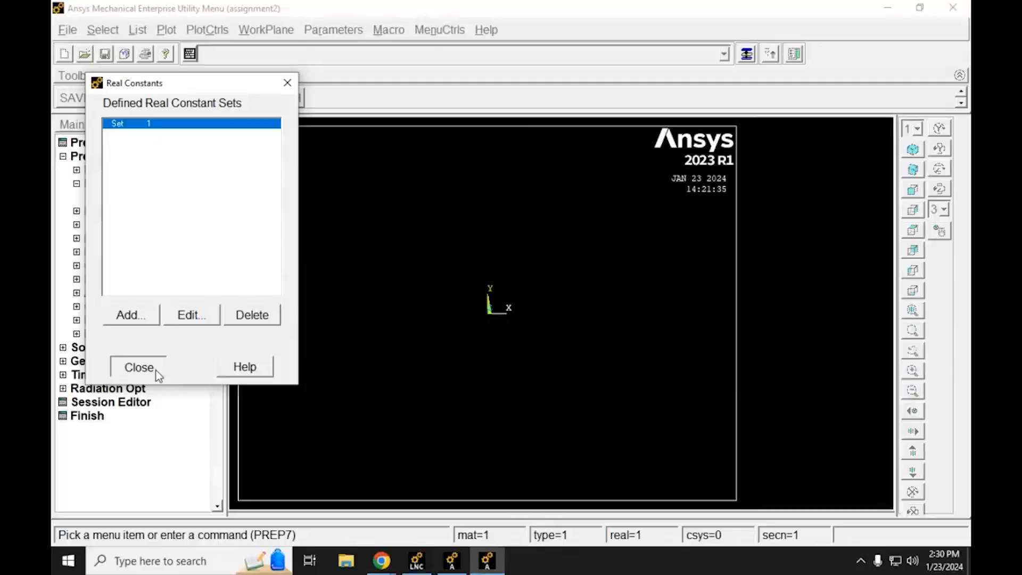
Step: Switch to the Lab Assignment #3 PDF in Chrome, highlight the two link section instructions, and return to Mechanical APDL
mouse_move(376, 563)
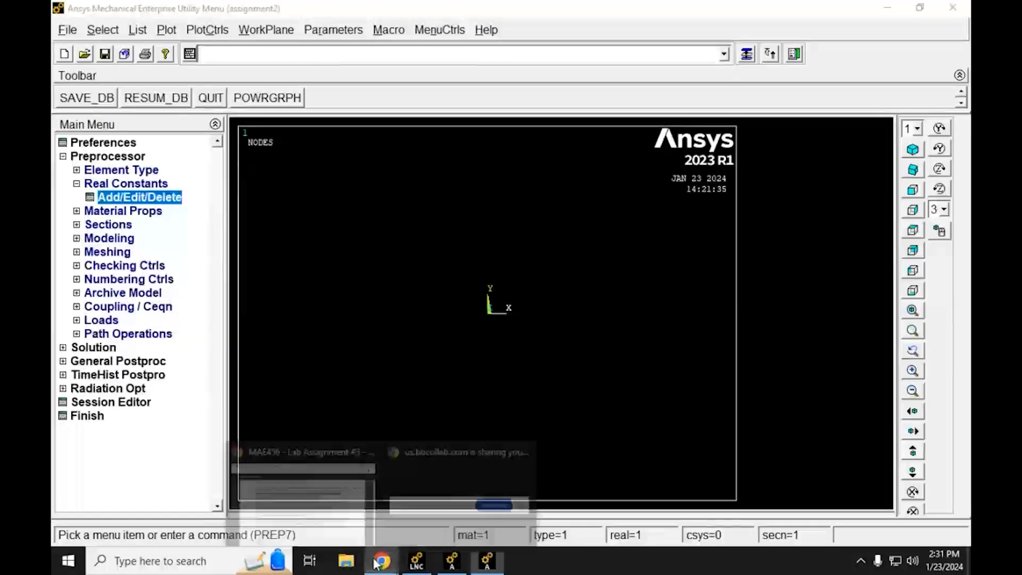
left_click(341, 506)
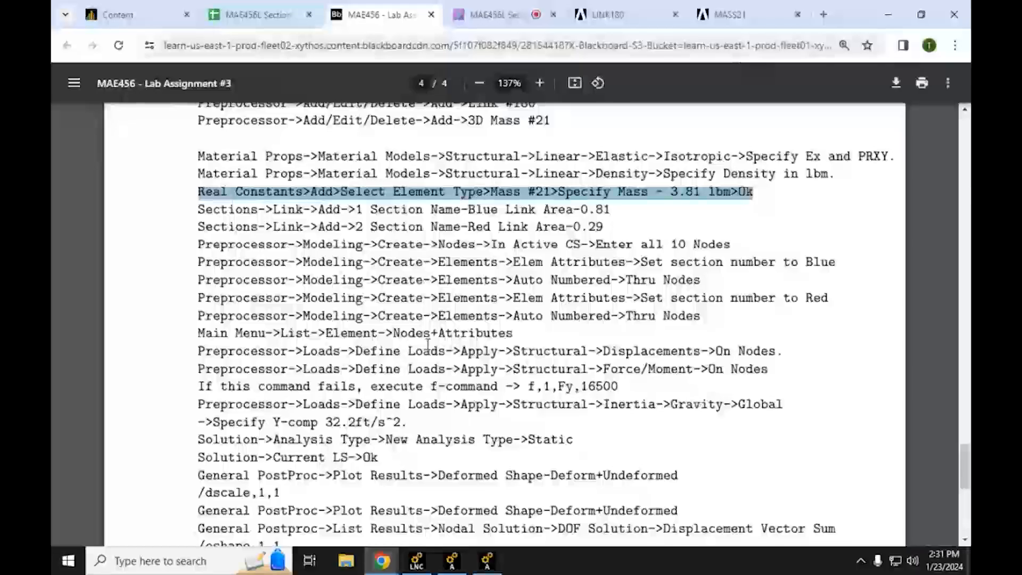
left_click_drag(612, 229, 197, 210)
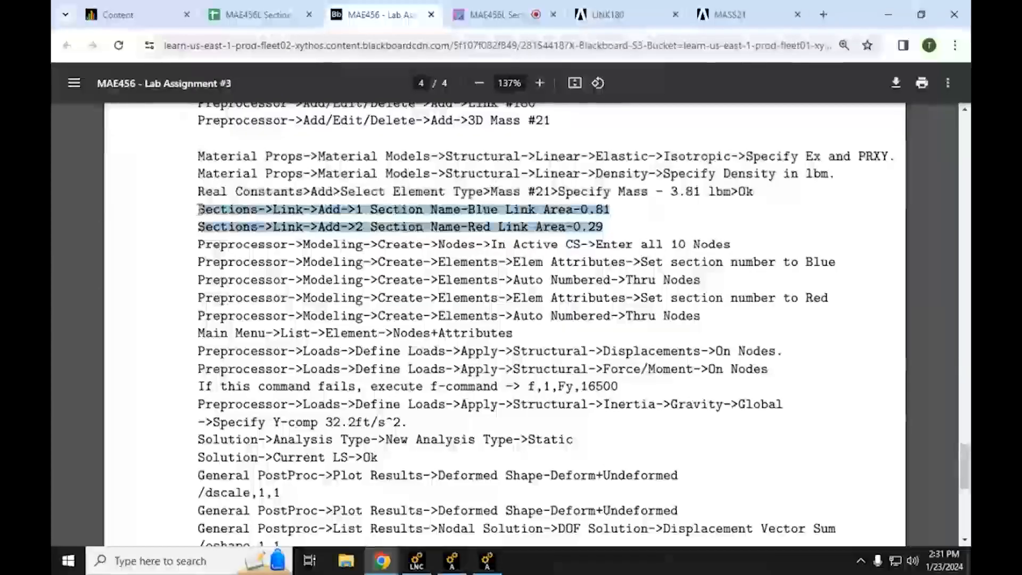
left_click(341, 229)
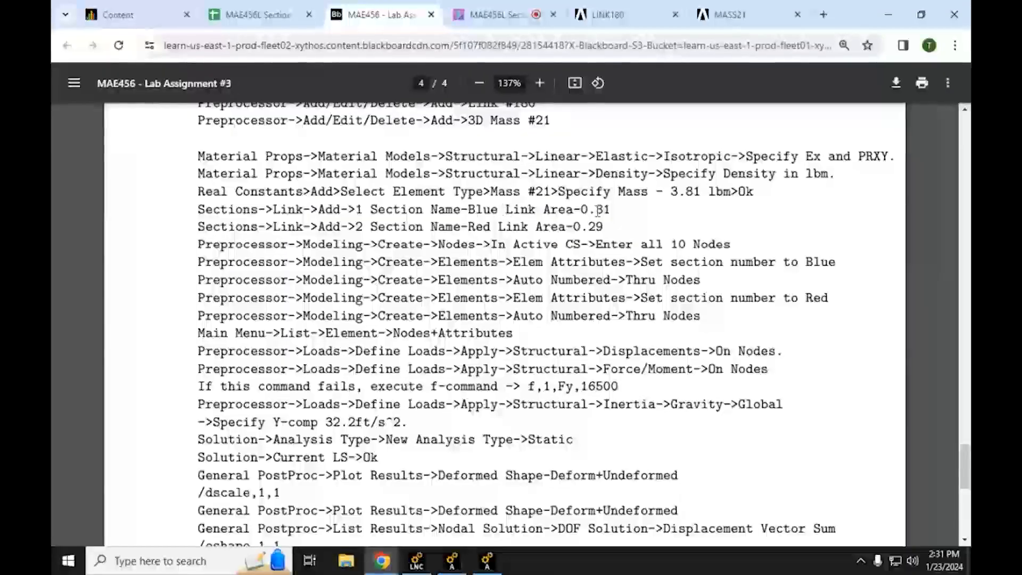
key("alt+Tab")
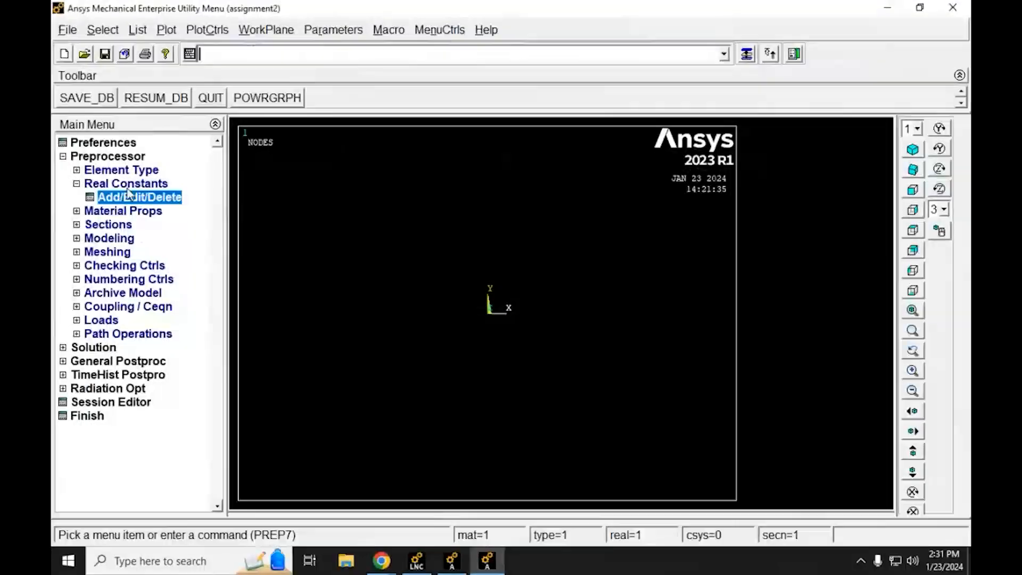
Step: Add a new link section with ID 1
left_click(77, 184)
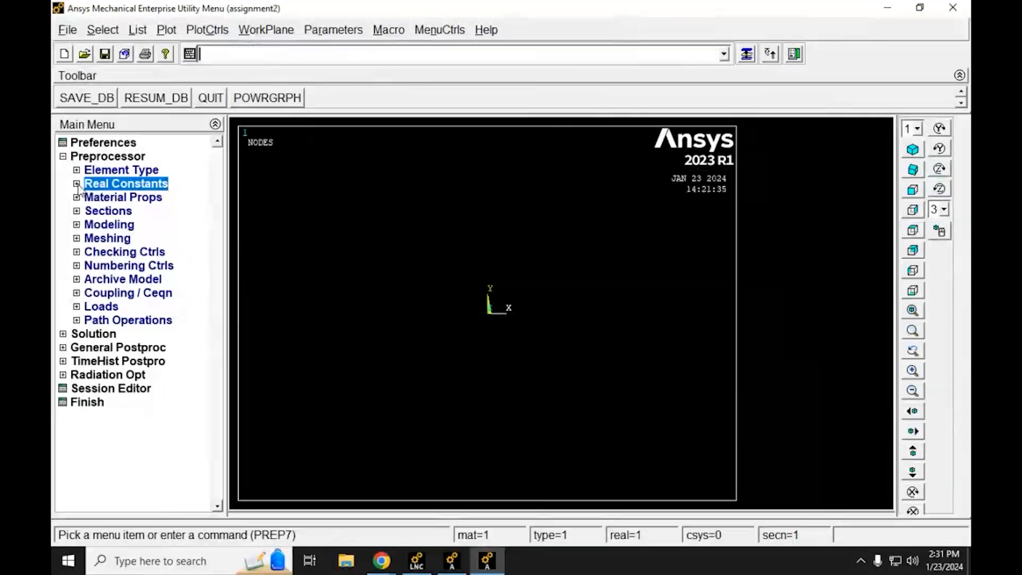
left_click(76, 211)
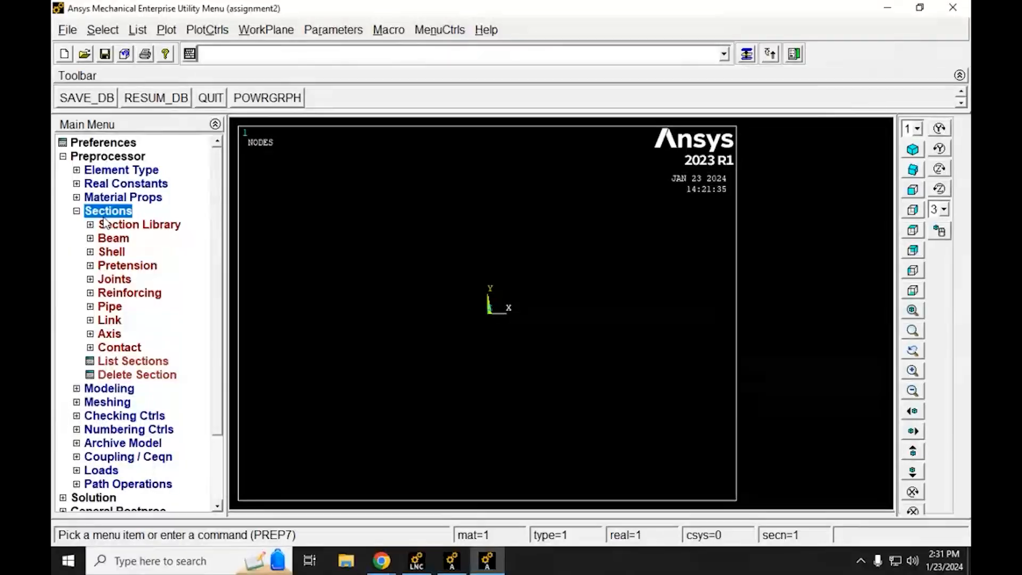
left_click(90, 321)
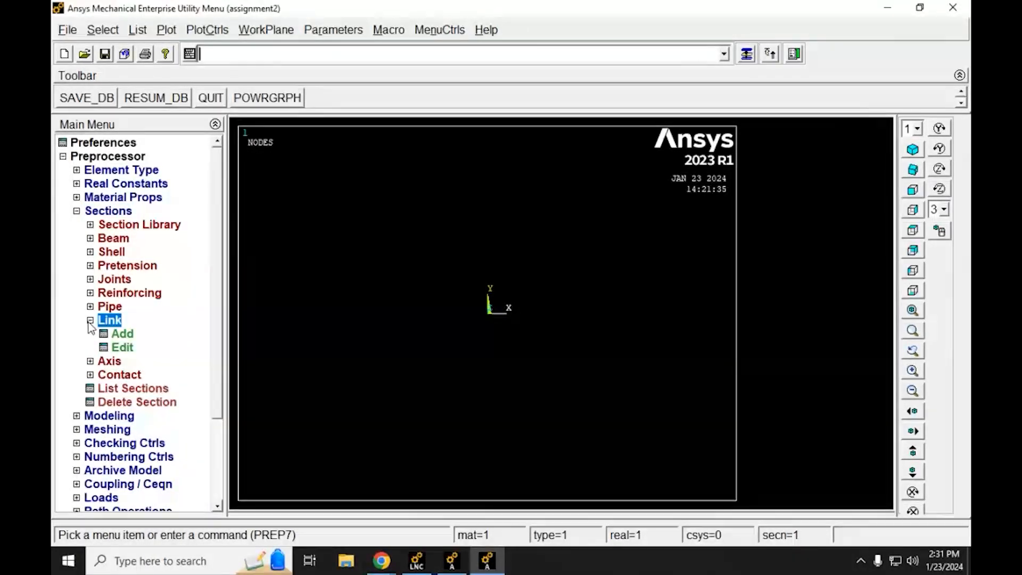
left_click(120, 335)
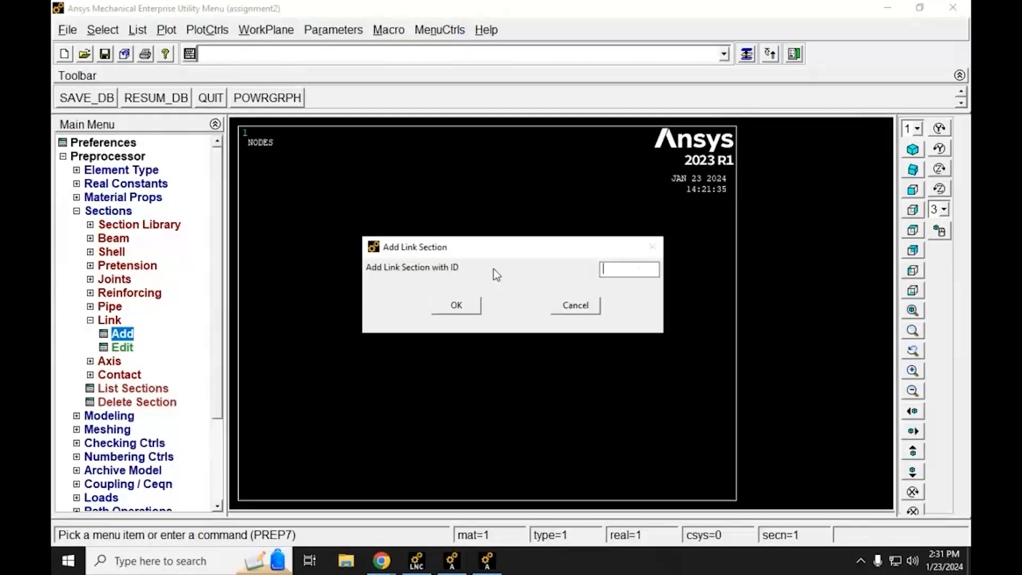
type("1")
left_click(455, 306)
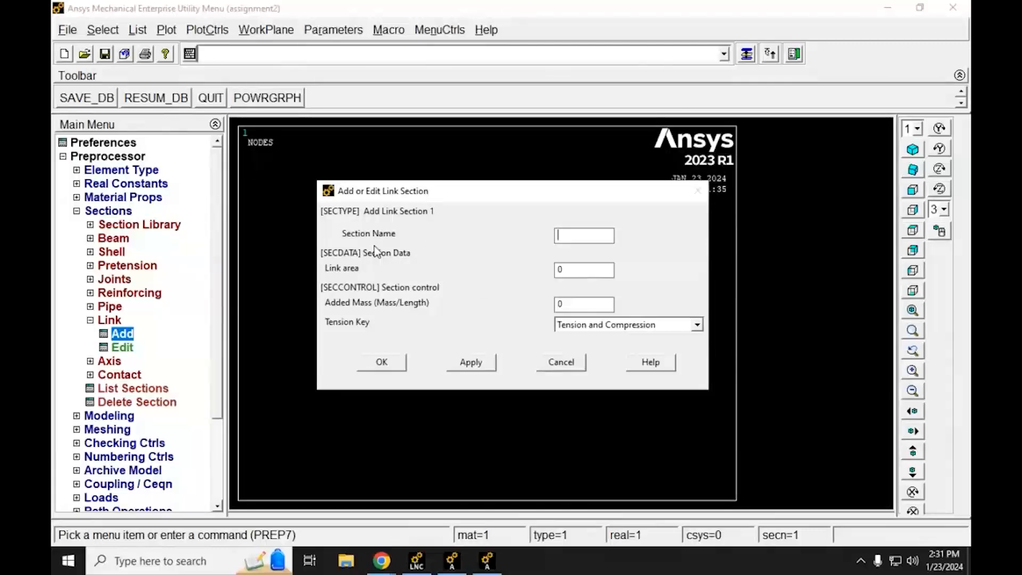
Step: Name link section 1 Blue, with a link area of 0.81 and the Tension and Compression key, and accept it
type("Blue")
double_click(559, 269)
type("0.81")
left_click(628, 325)
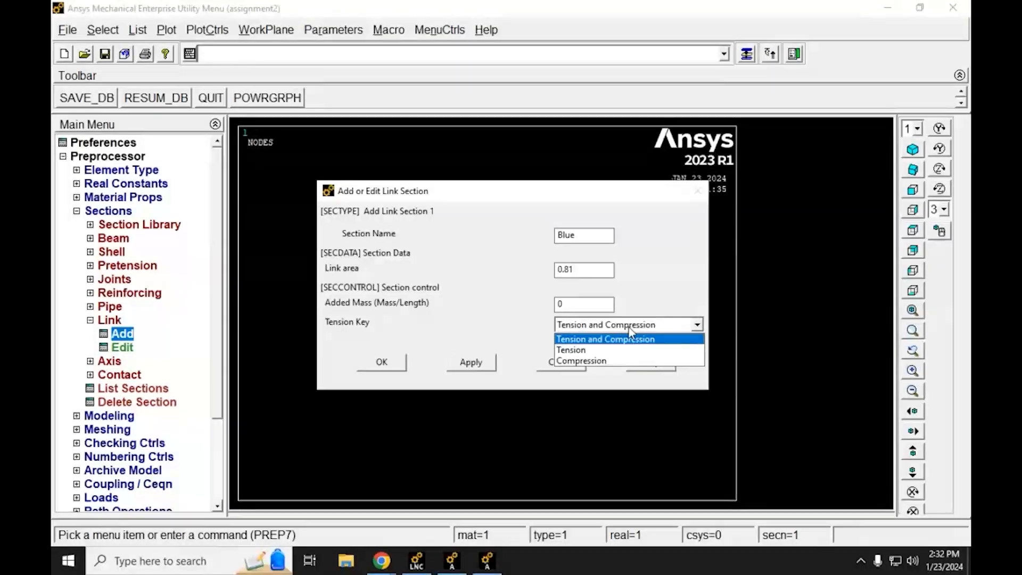
left_click(641, 338)
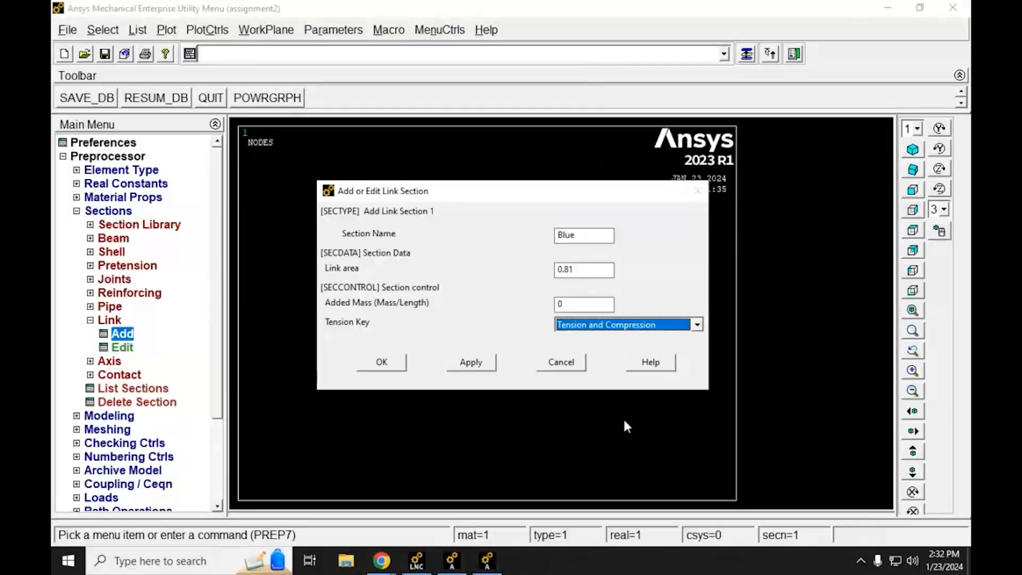
left_click(383, 363)
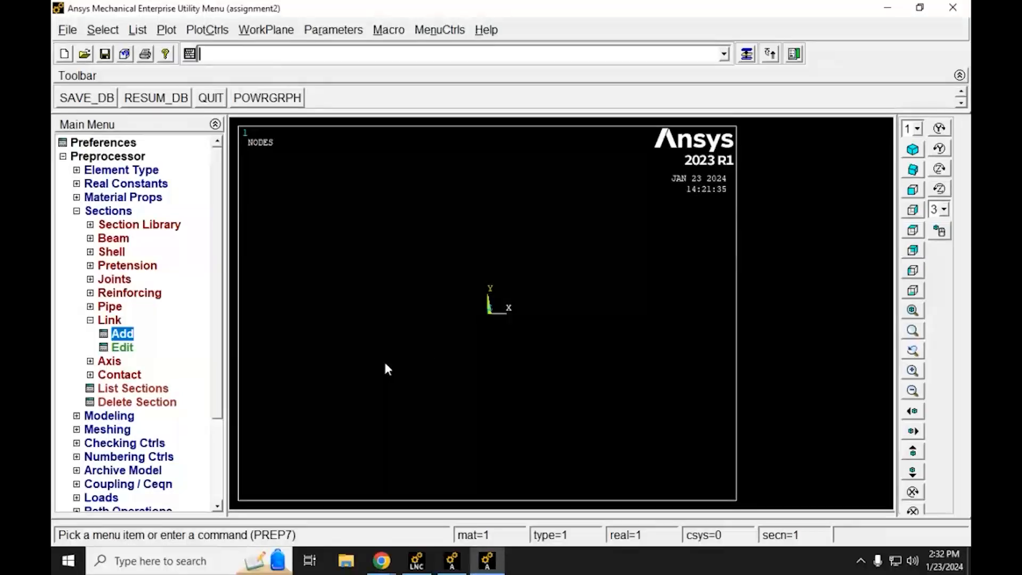
Step: Add another link section with ID 2
left_click(109, 336)
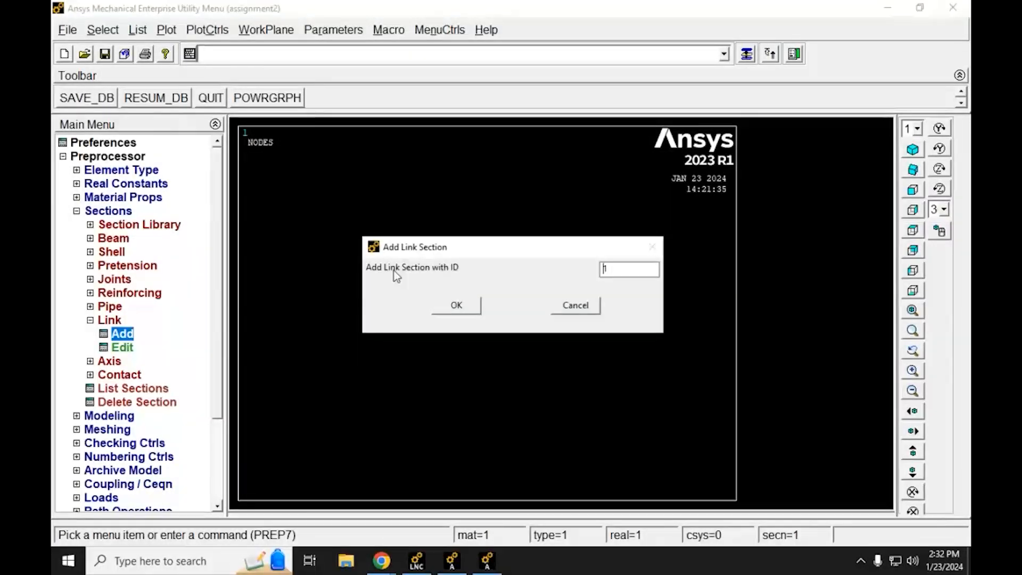
double_click(605, 269)
type("2")
left_click(464, 307)
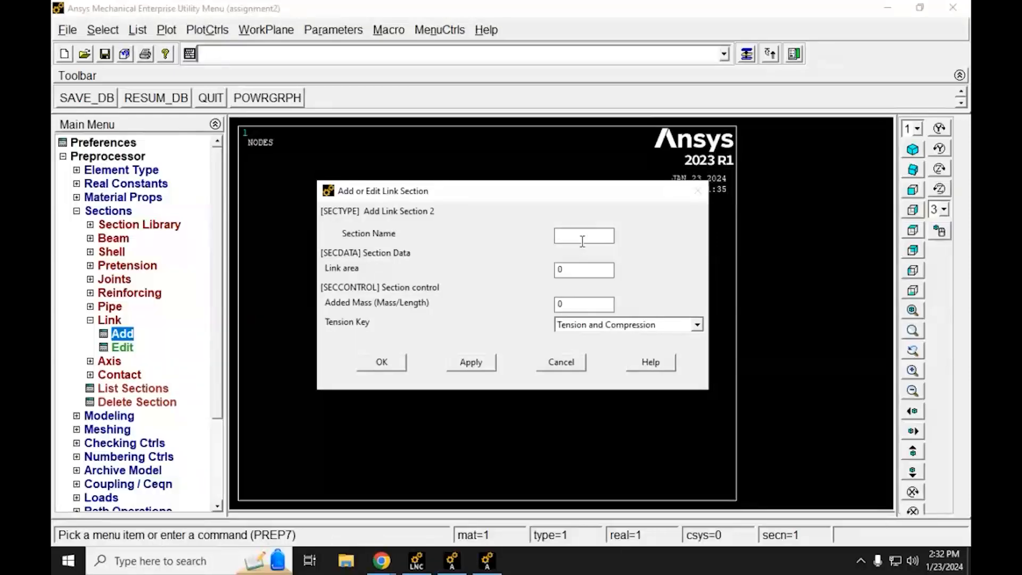
Step: Name link section 2 Red, check its area in the assignment PDF in Chrome, set the link area to 0.29 and accept it
type("Red")
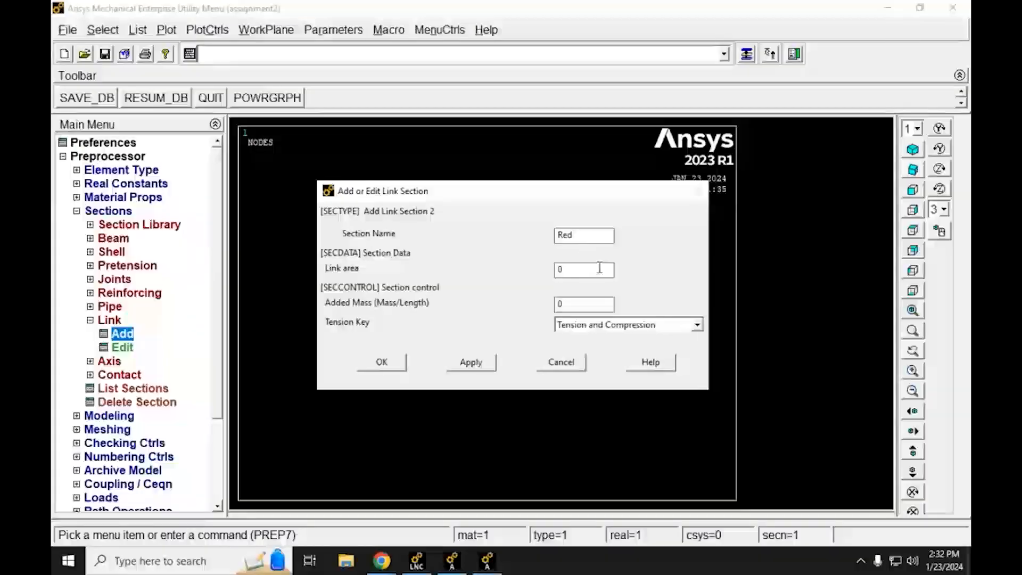
double_click(559, 270)
mouse_move(383, 568)
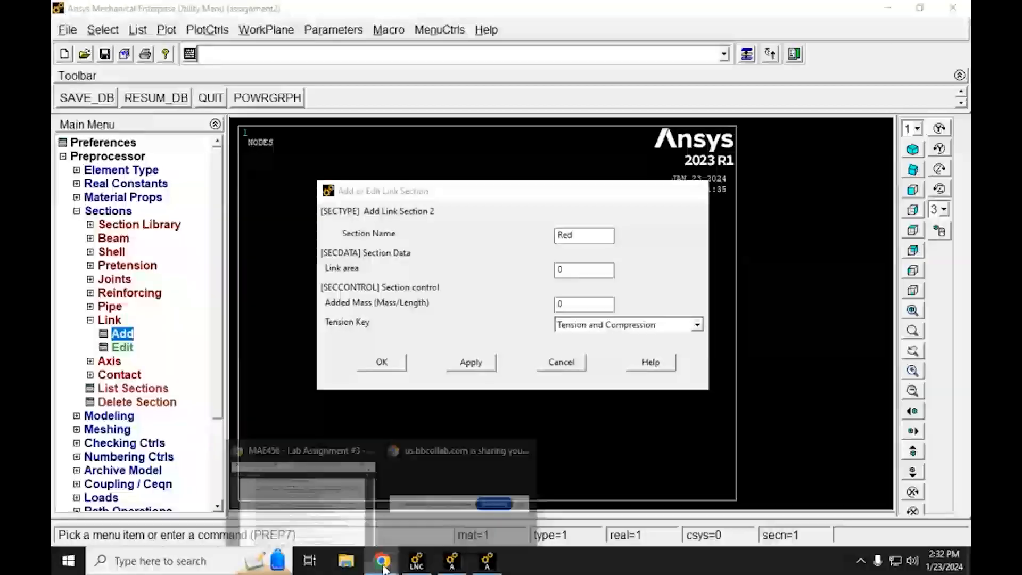
left_click(298, 495)
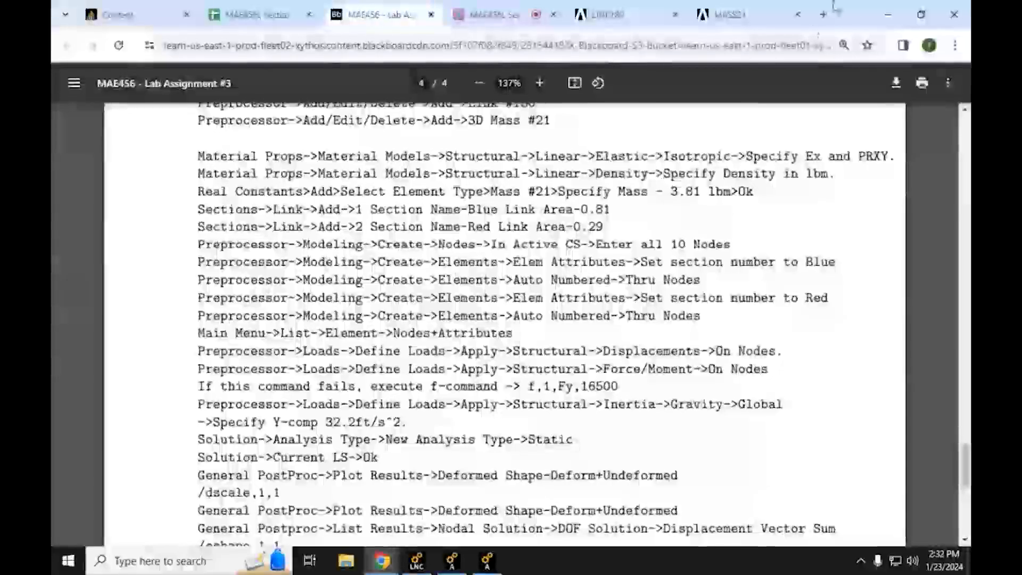
left_click(887, 14)
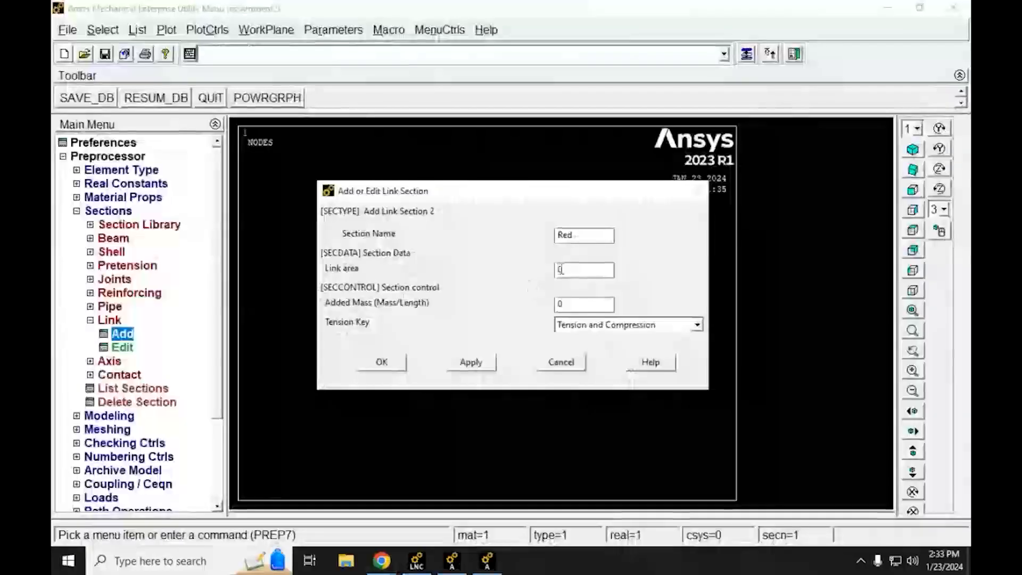
left_click(561, 269)
type(".29")
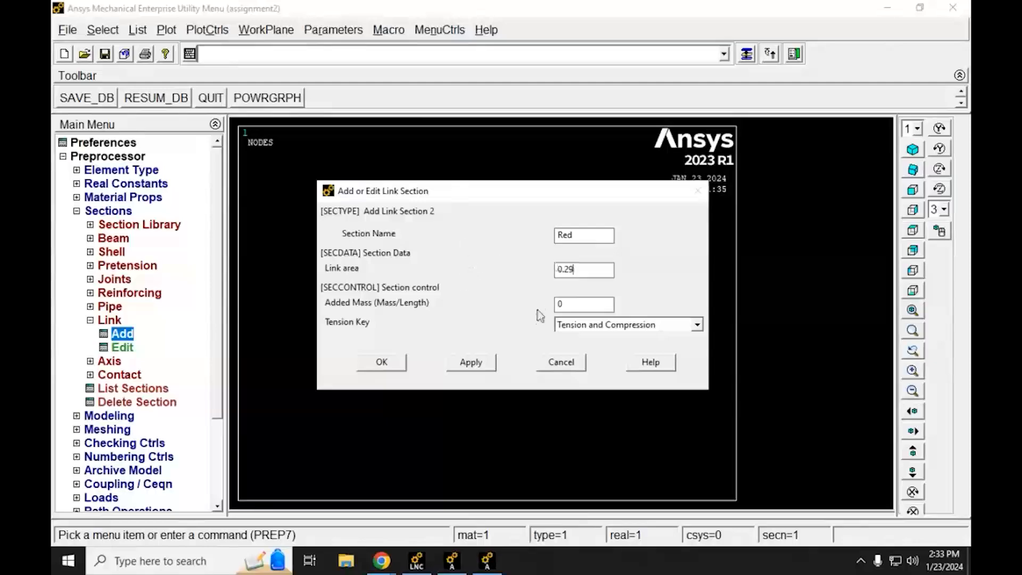
left_click(392, 369)
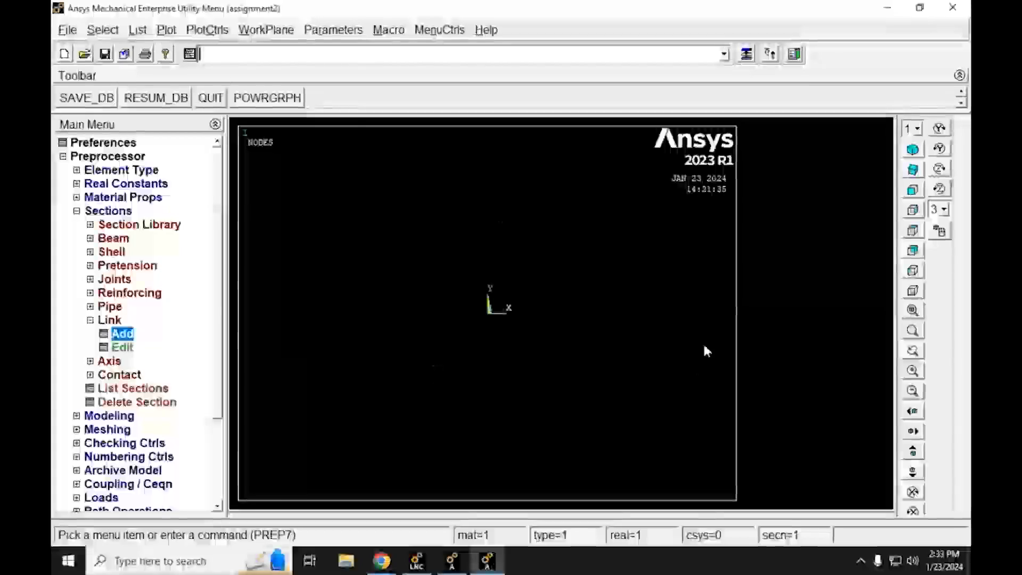
Step: Switch to the assignment PDF in Chrome, highlight the node creation instruction, find the nodal list for pin joints, and return to Mechanical APDL
mouse_move(381, 561)
left_click(331, 506)
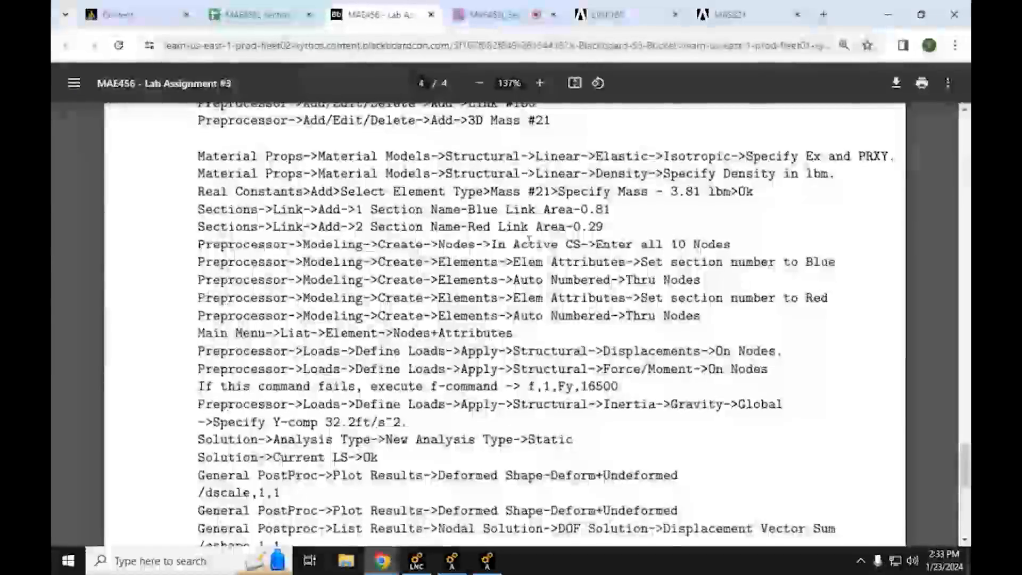
triple_click(529, 245)
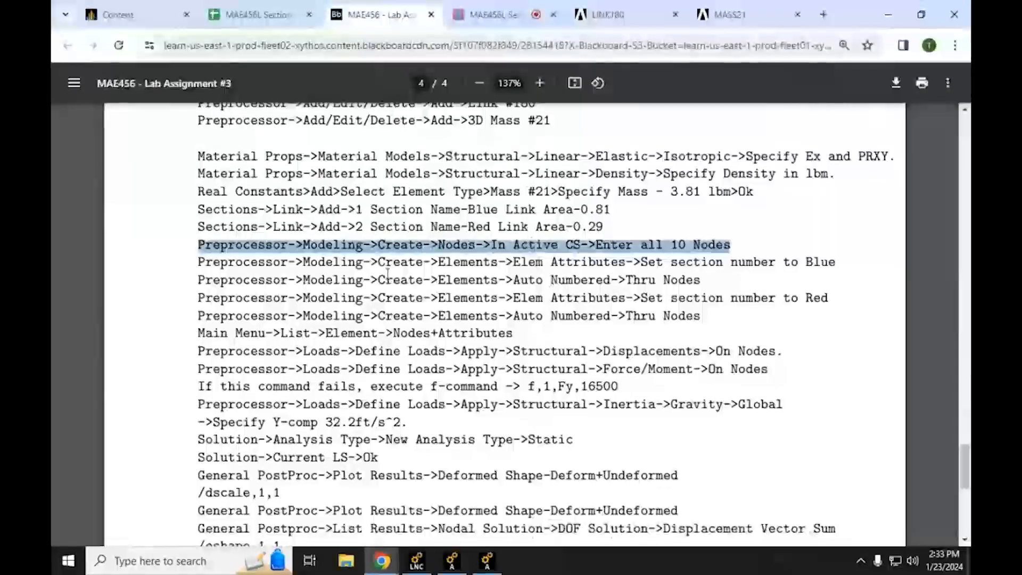
scroll(397, 377, "up", 15)
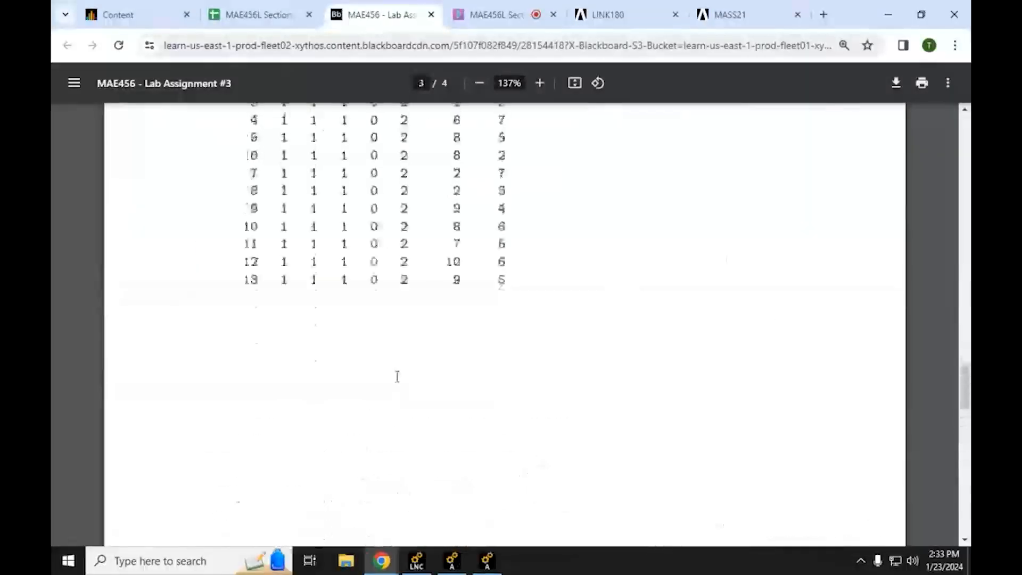
scroll(397, 377, "up", 3)
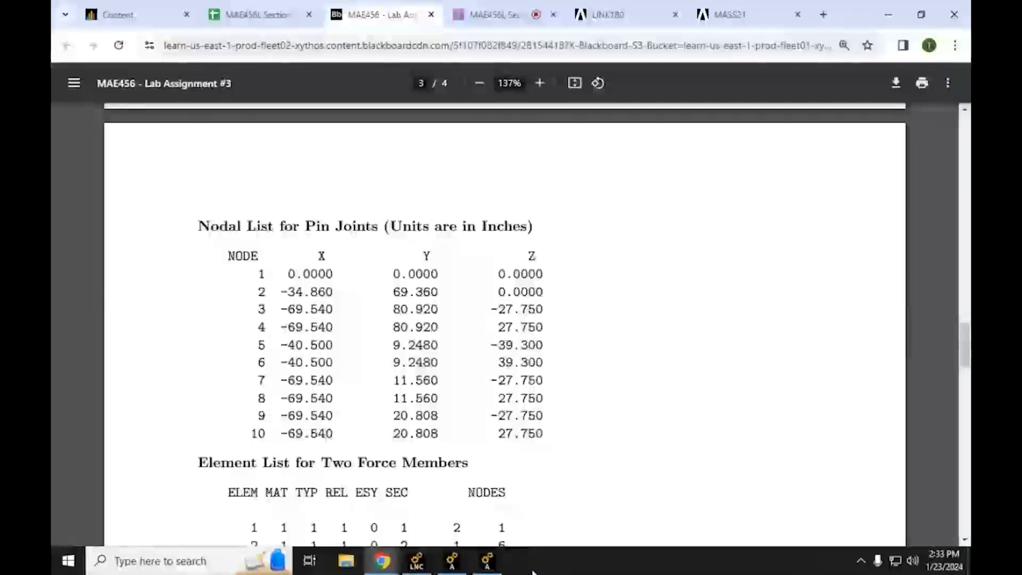
left_click(488, 562)
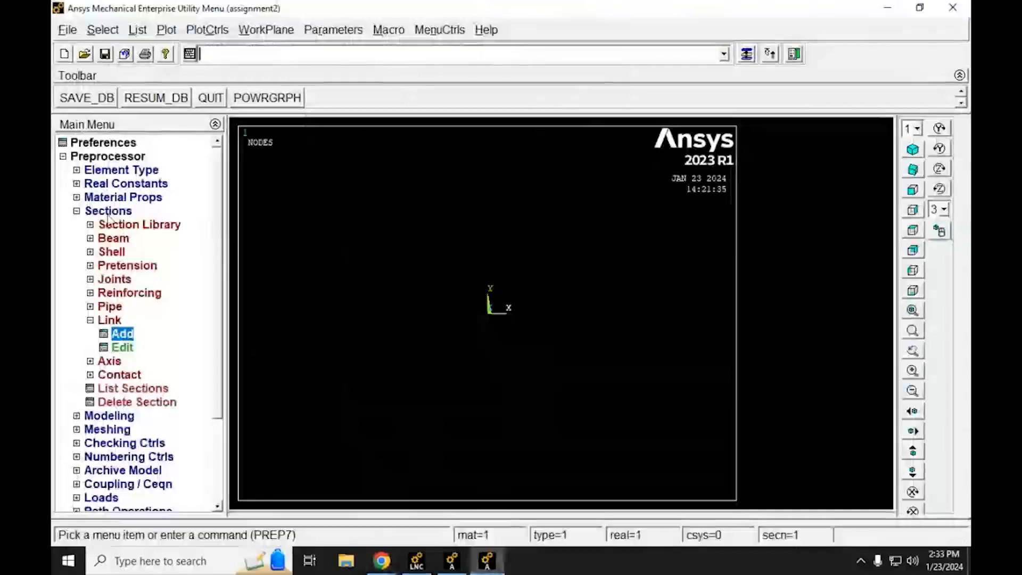
Step: Open the Create Nodes in Active Coordinate System dialog and widen the main menu tree
left_click(76, 212)
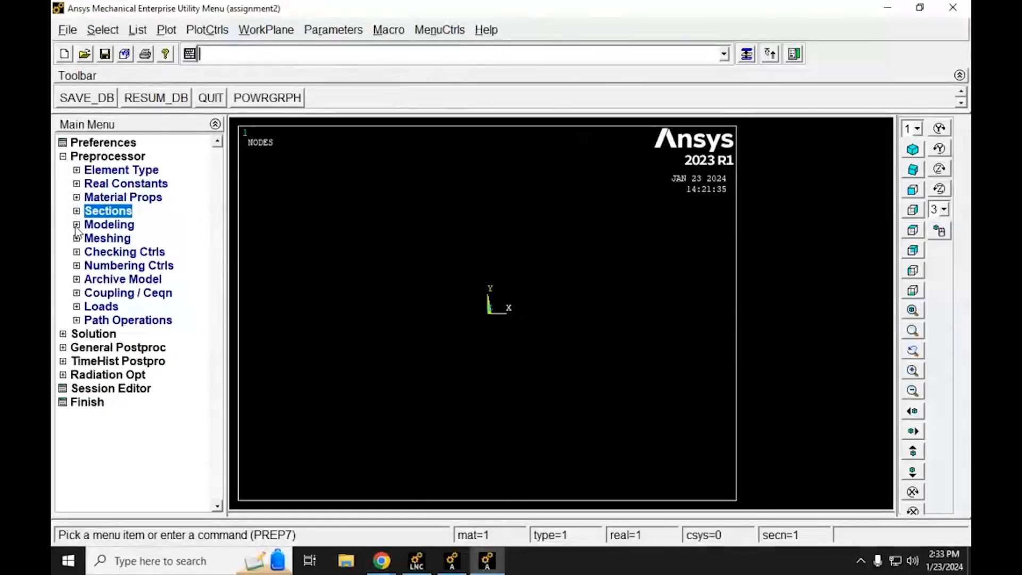
left_click(76, 225)
left_click(90, 238)
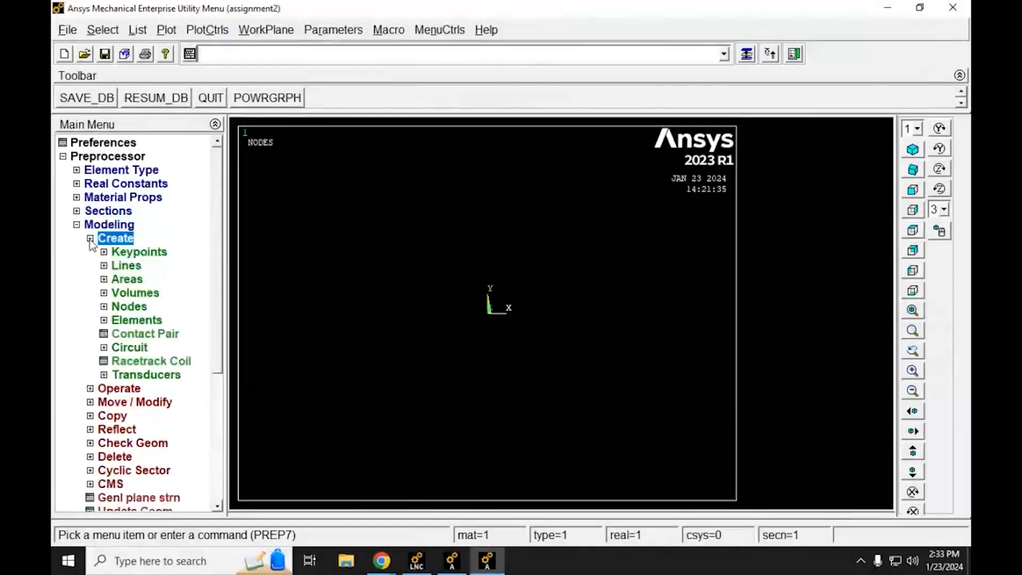
left_click(104, 306)
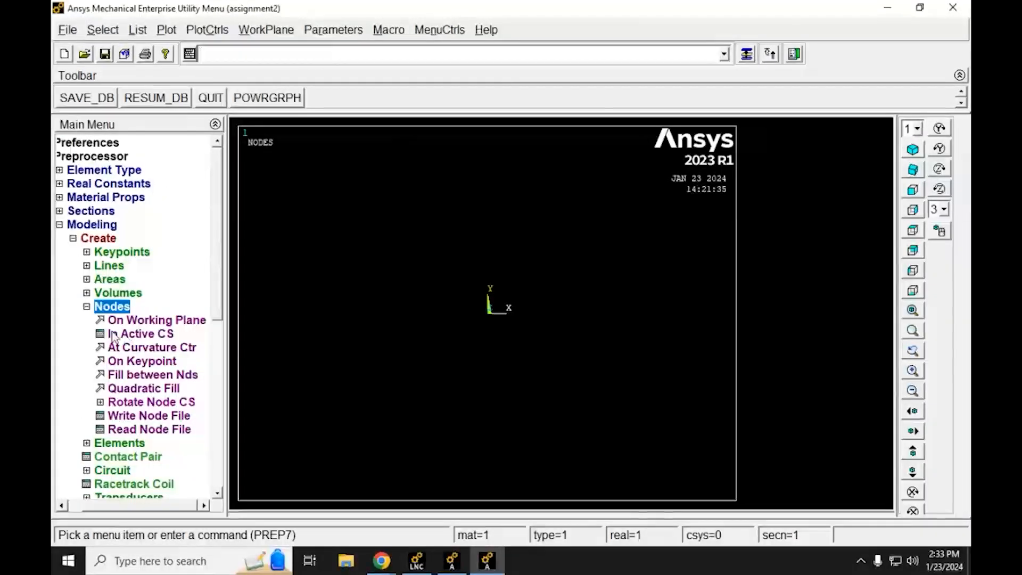
left_click(163, 337)
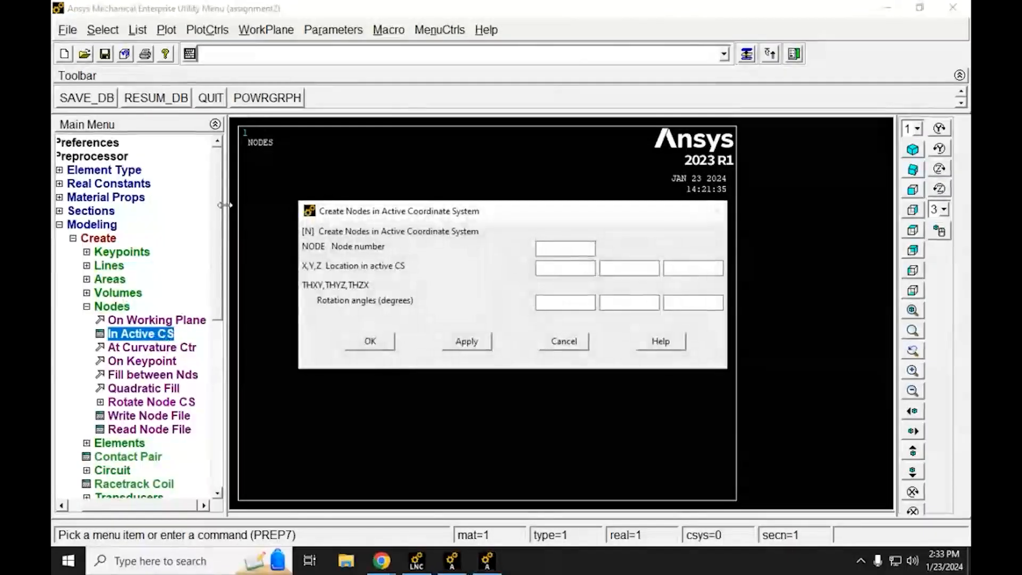
left_click_drag(225, 205, 258, 205)
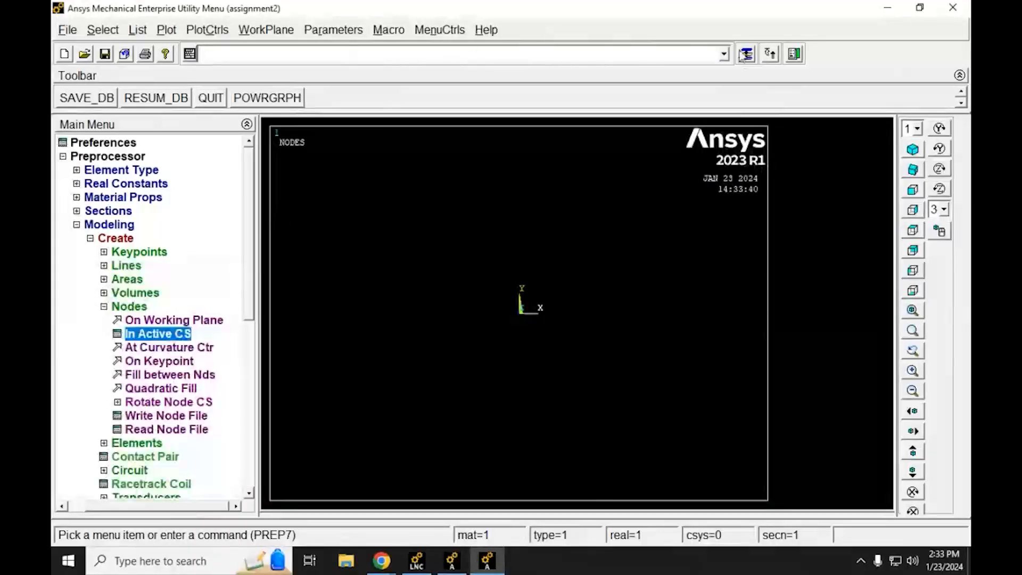
Step: Create the first node at X, Y, Z location 0, 0, 0 with the node number "next", keeping the dialog open
left_click(560, 249)
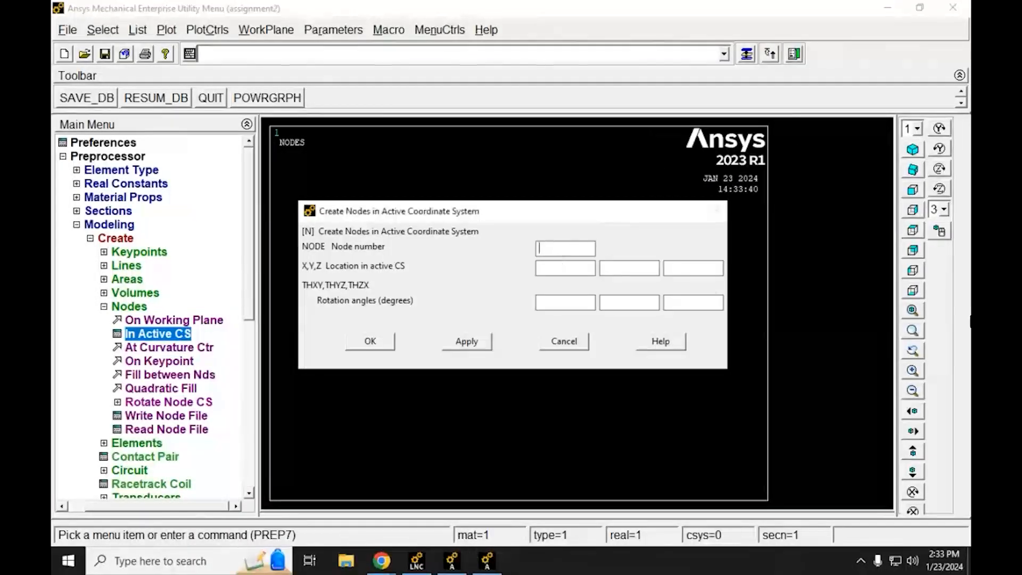
type("next")
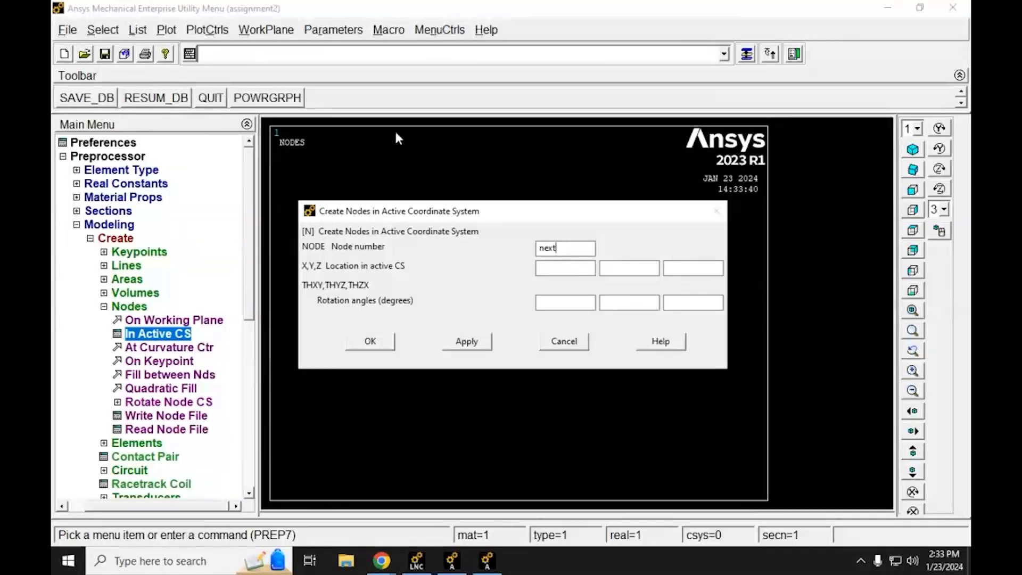
key("Return")
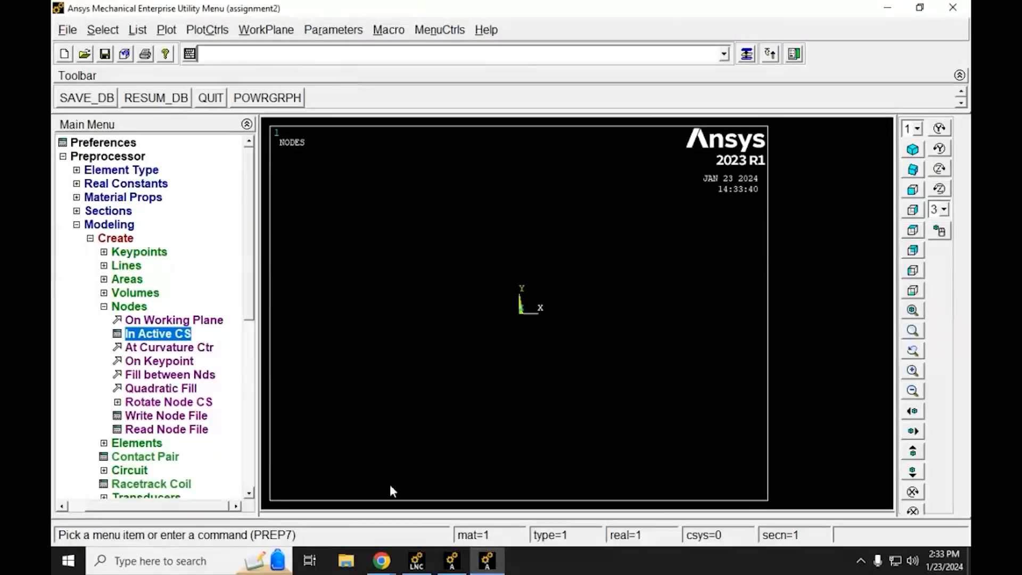
left_click(747, 54)
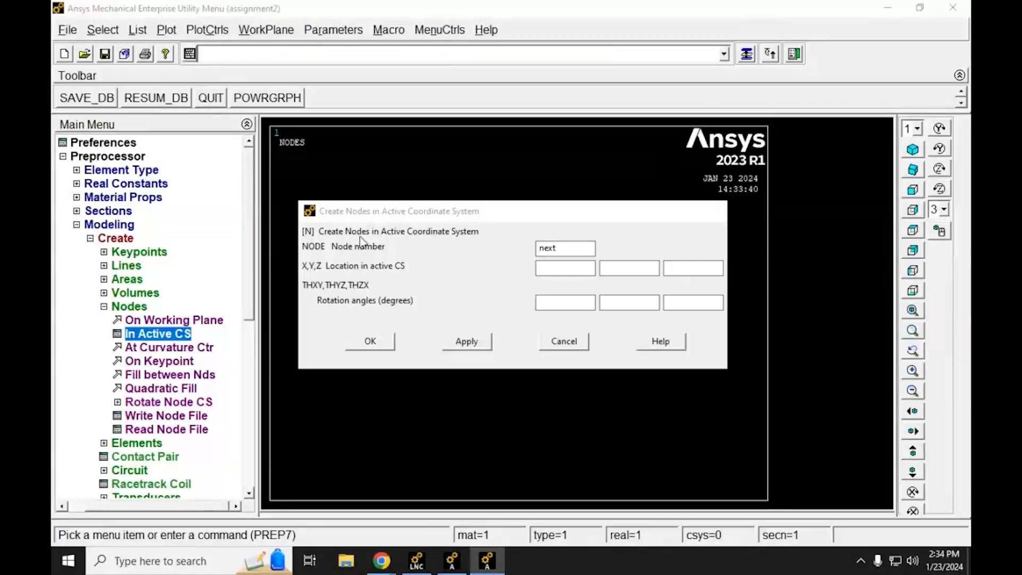
left_click(576, 266)
type("0")
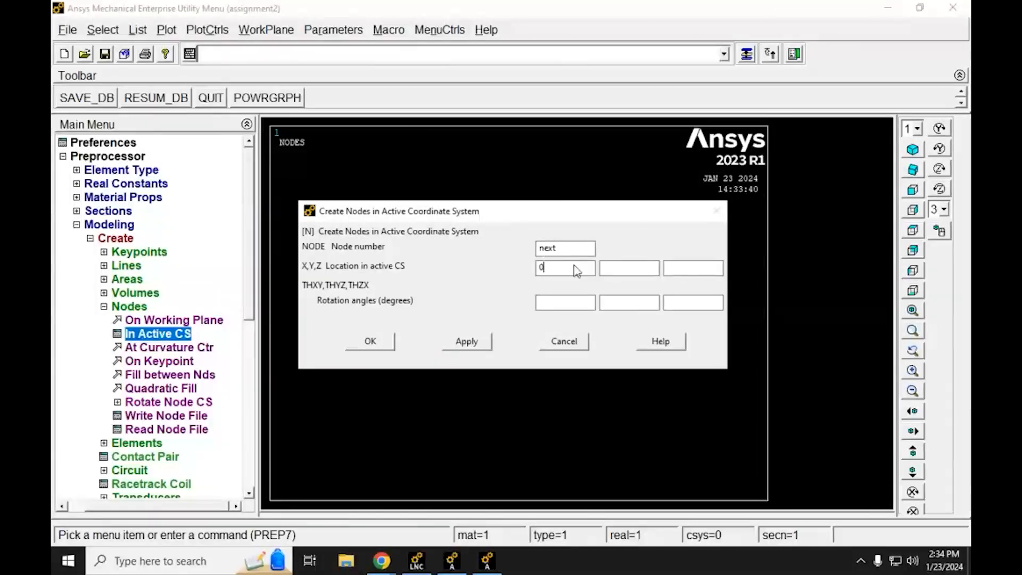
type("00")
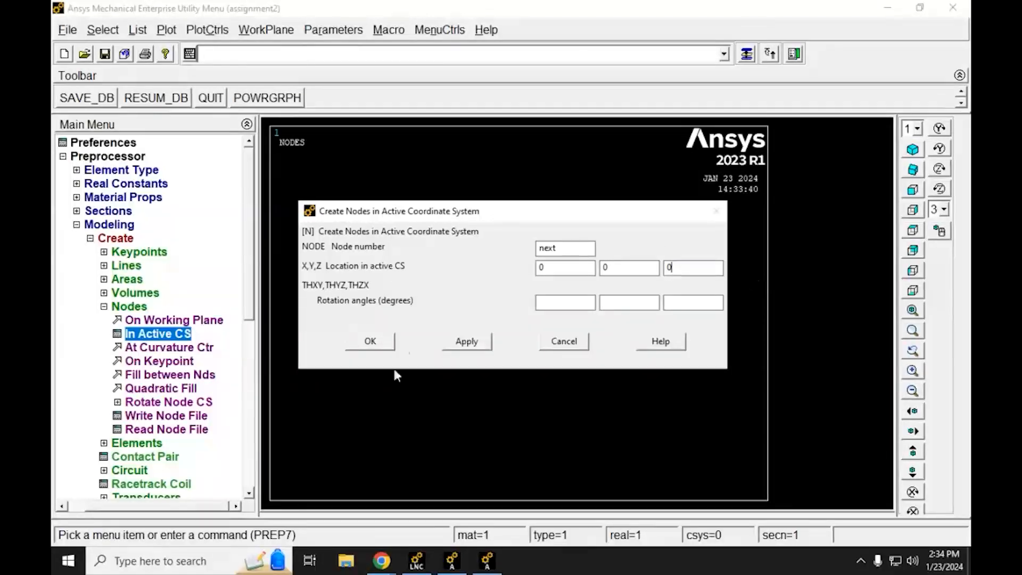
left_click(475, 346)
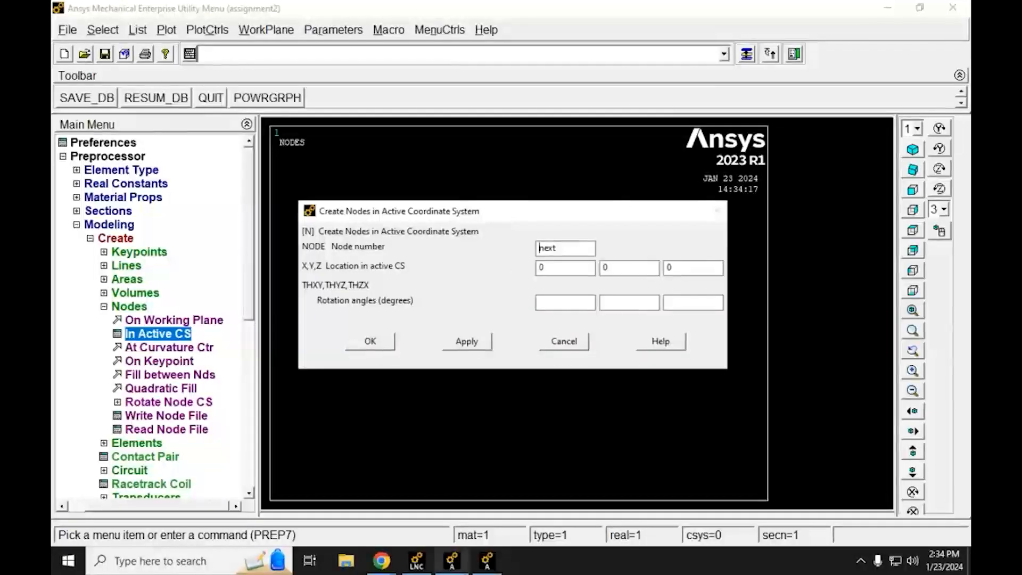
Step: Copy node 2's X coordinate, -34.860, from the nodal list in the Chrome PDF into the X location in Mechanical APDL
left_click(479, 500)
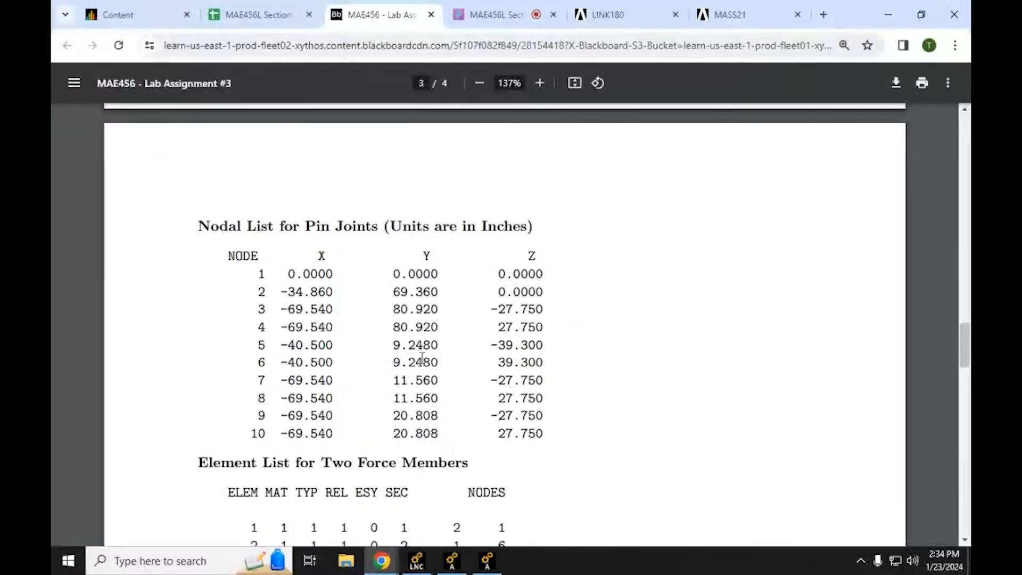
left_click_drag(333, 293, 285, 296)
key("ctrl+c")
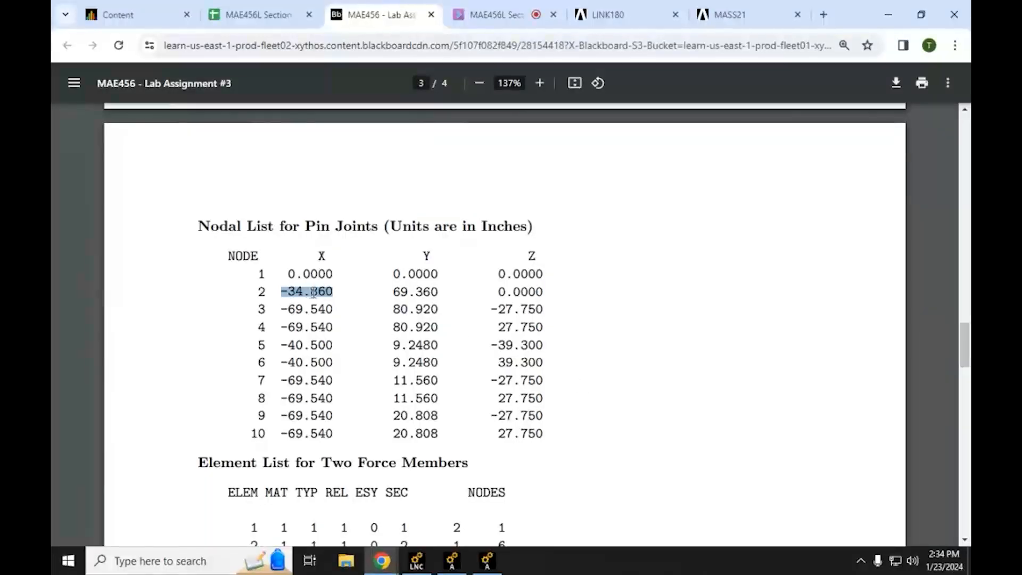
left_click(487, 561)
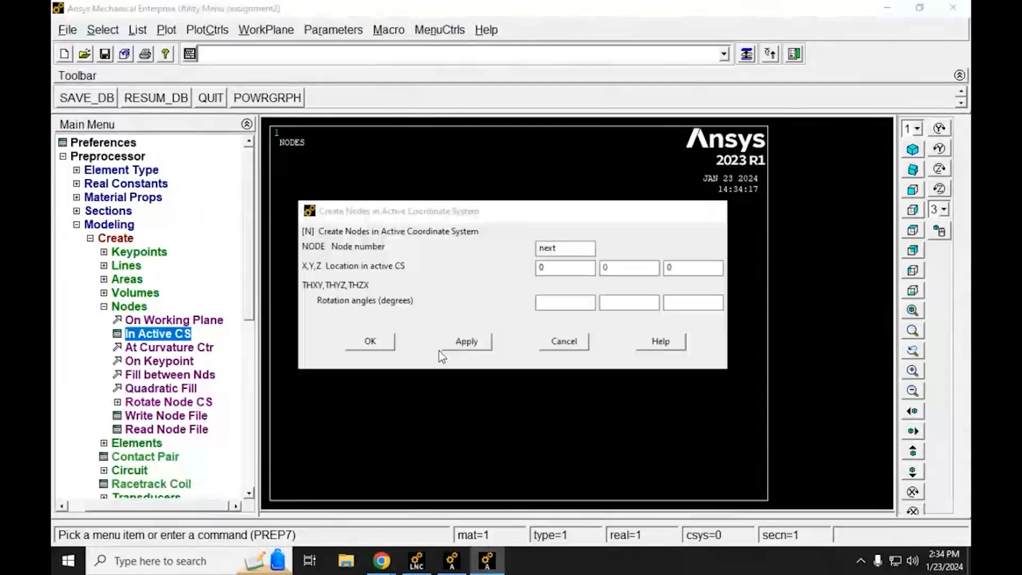
key("ctrl+v")
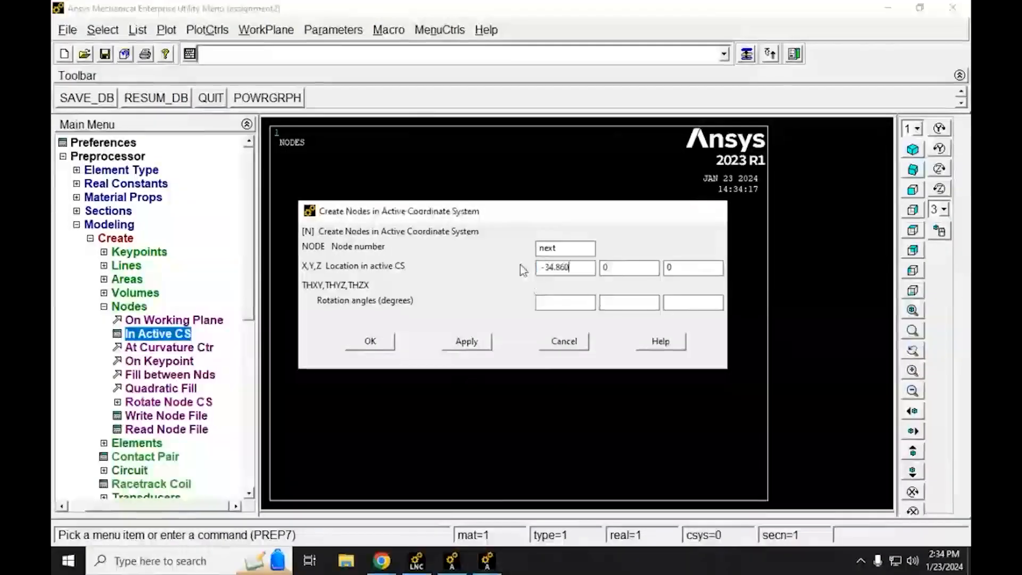
Step: Copy node 2's Y coordinate, 69.360, from the nodal list in the Chrome PDF into the Y location in Mechanical APDL
left_click(382, 561)
left_click(342, 534)
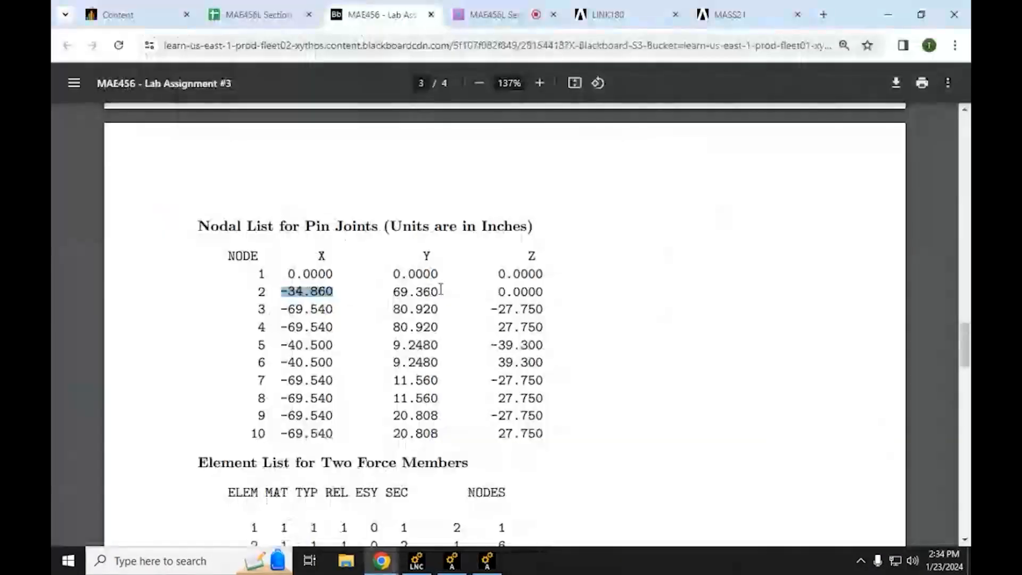
left_click_drag(438, 291, 395, 296)
key("ctrl+c")
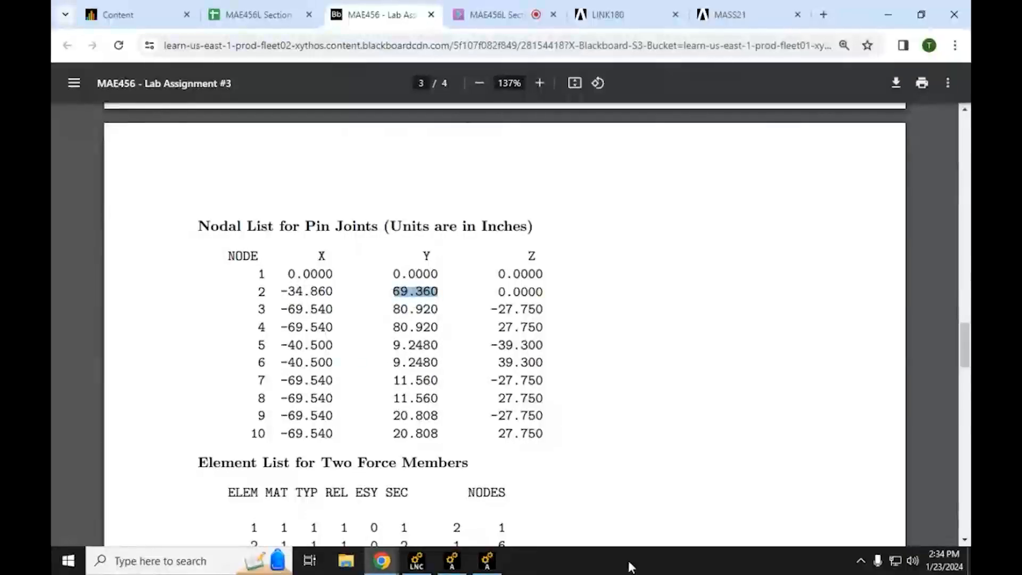
left_click(495, 559)
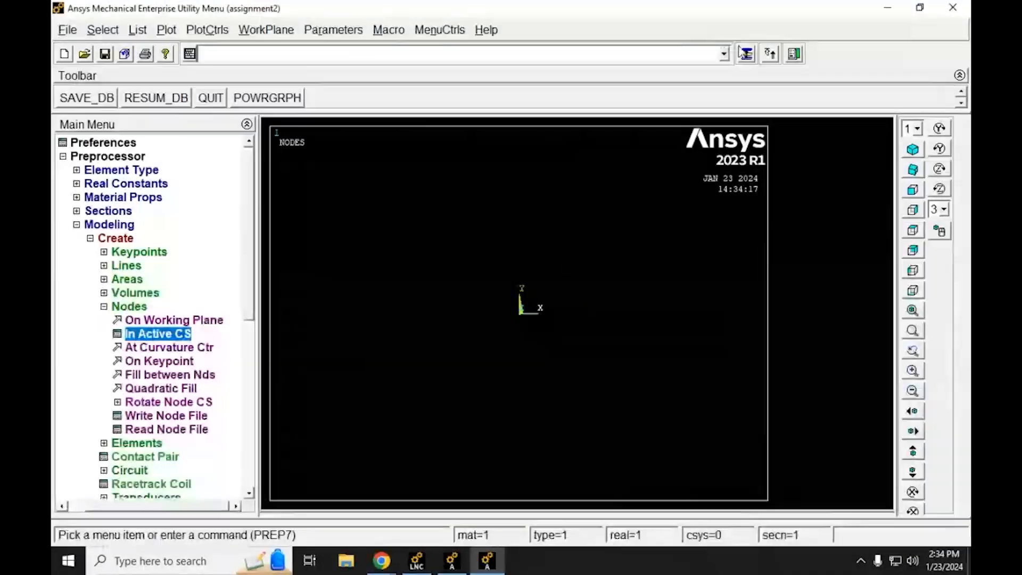
left_click(746, 54)
double_click(622, 274)
key("ctrl+v")
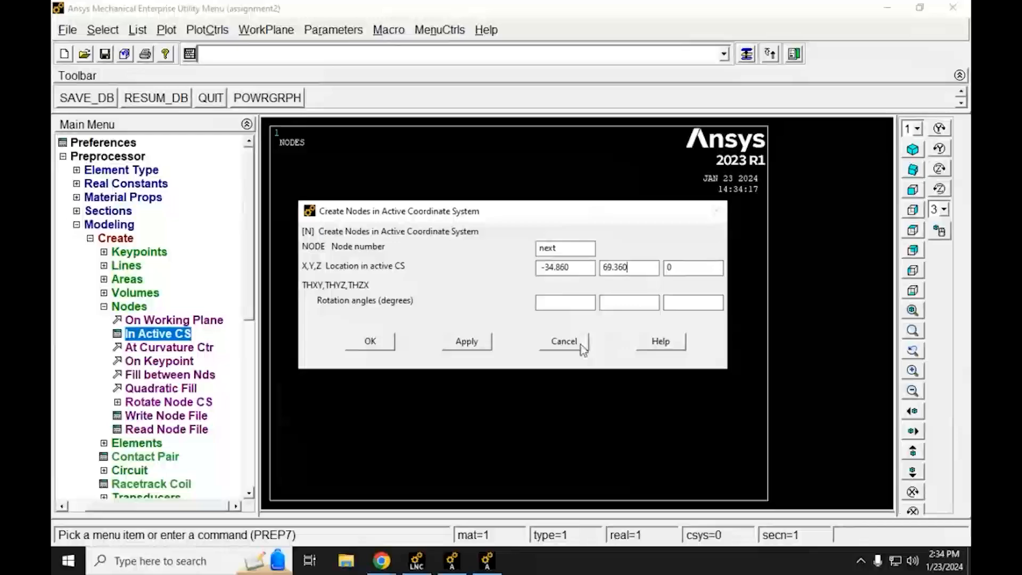
Step: Check node 2's Z coordinate in the Chrome PDF, return to Mechanical APDL and create the node, keeping the dialog open
mouse_move(380, 564)
left_click(341, 525)
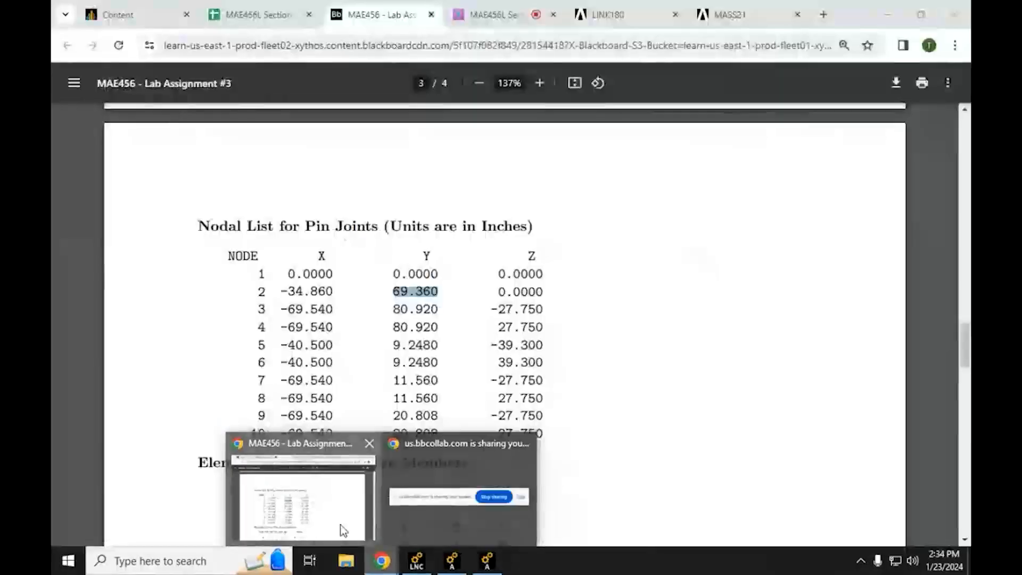
left_click(888, 14)
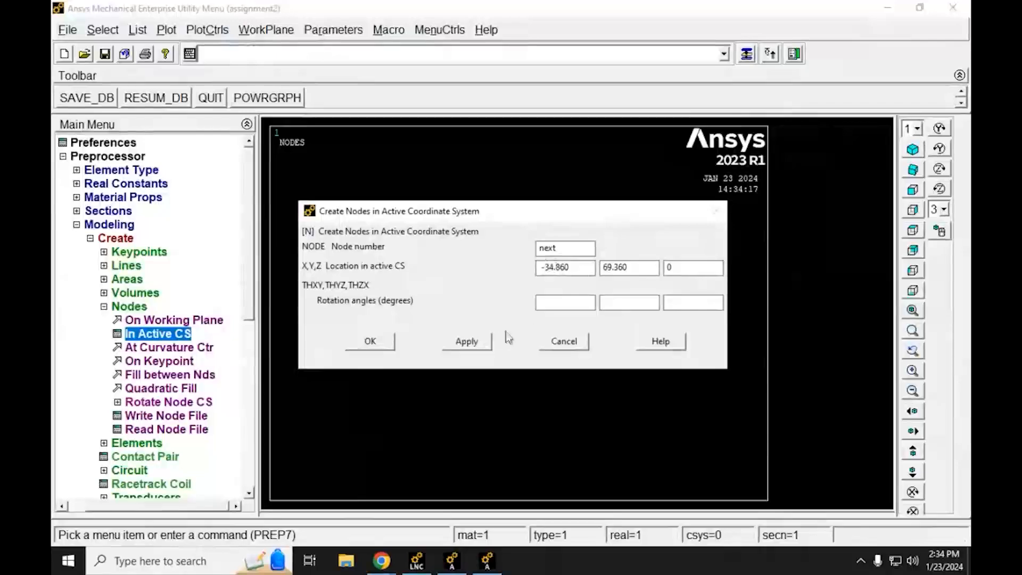
left_click(479, 343)
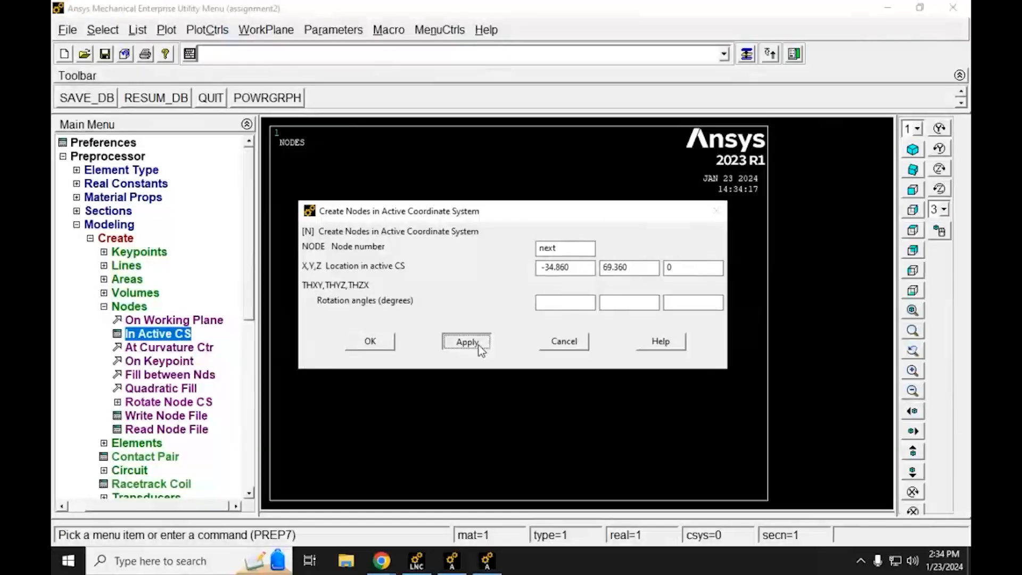
left_click(479, 343)
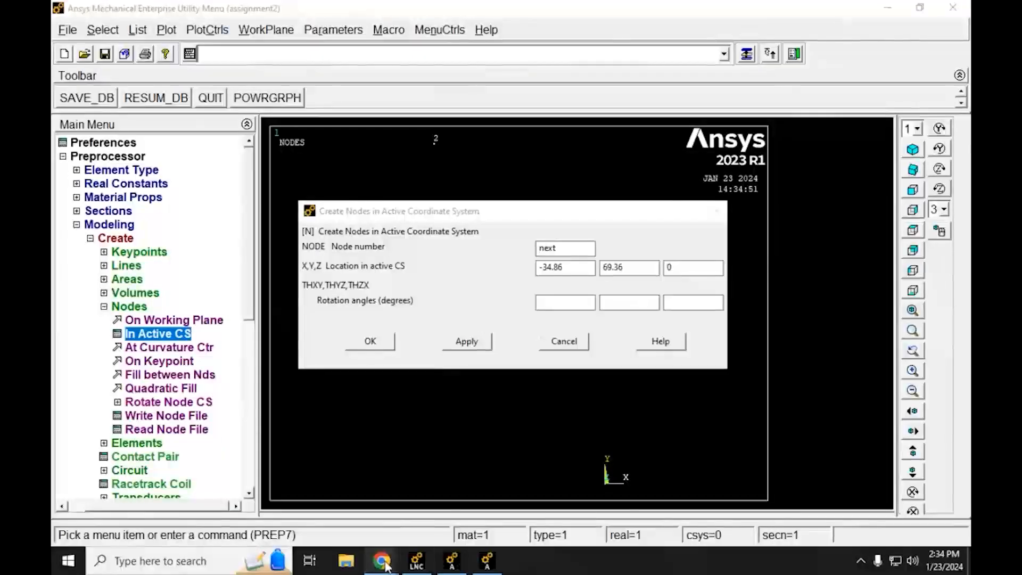
Step: Copy node 3's X coordinate, -69.540, from the nodal list in the Chrome PDF into the X location in Mechanical APDL
mouse_move(382, 560)
left_click(309, 493)
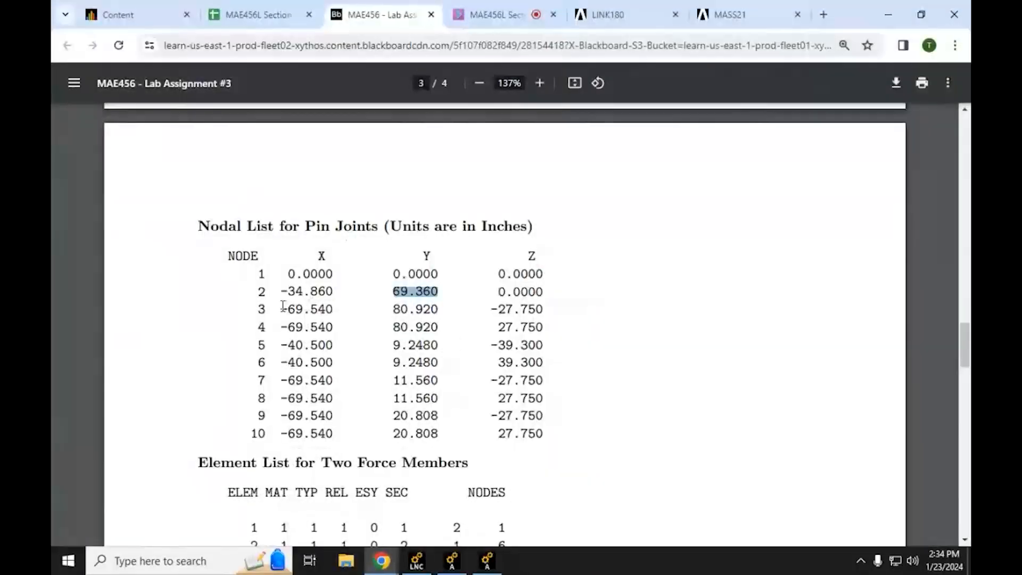
left_click_drag(278, 309, 319, 306)
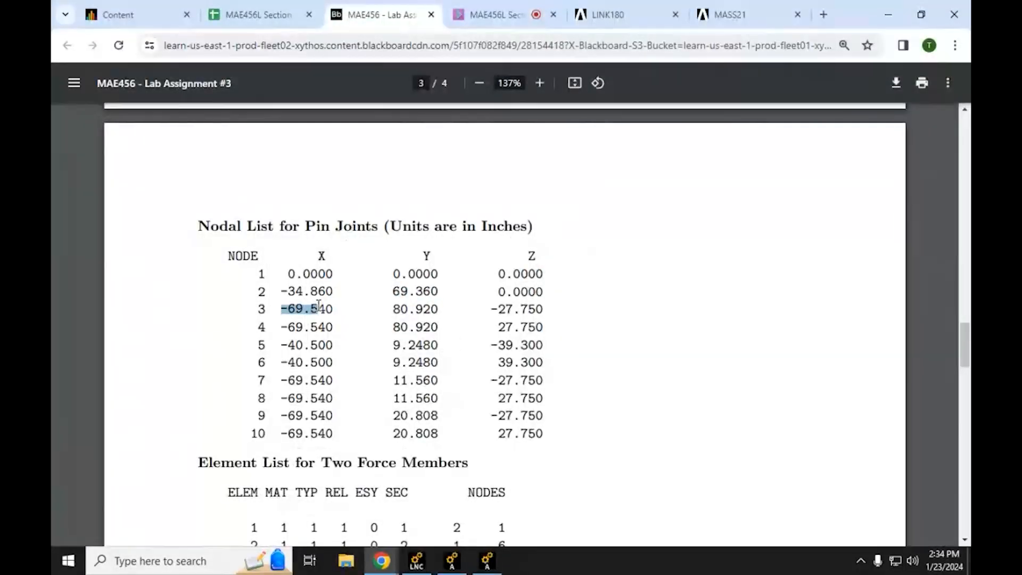
left_click(888, 15)
left_click_drag(577, 267, 523, 268)
type("-69.540")
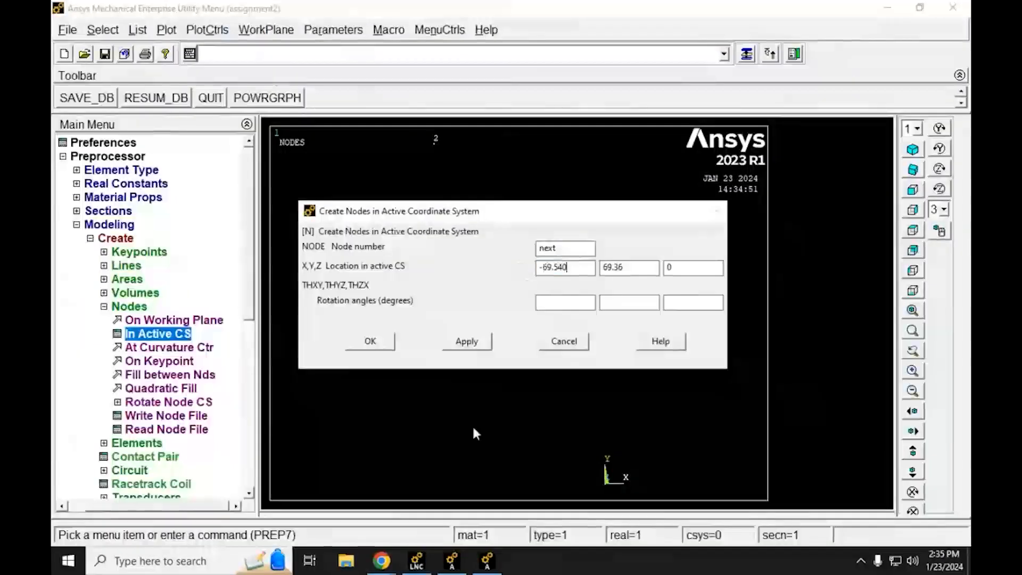
Step: Copy node 3's Y coordinate, 80.920, from the nodal list in the Chrome PDF into the Y location in Mechanical APDL
left_click(486, 568)
left_click(416, 561)
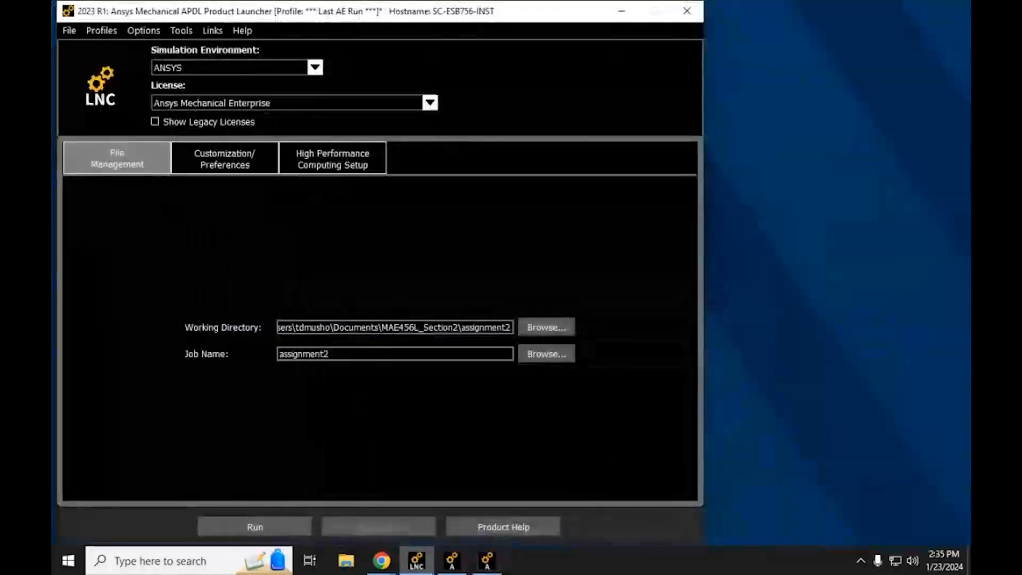
mouse_move(385, 568)
left_click(342, 497)
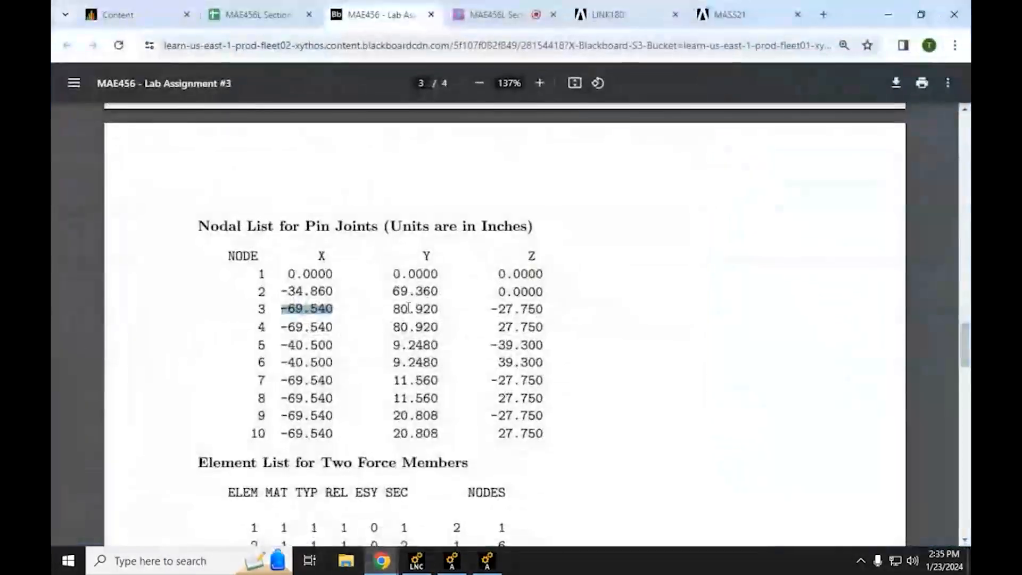
left_click(429, 309)
left_click_drag(437, 309, 392, 310)
key("ctrl+c")
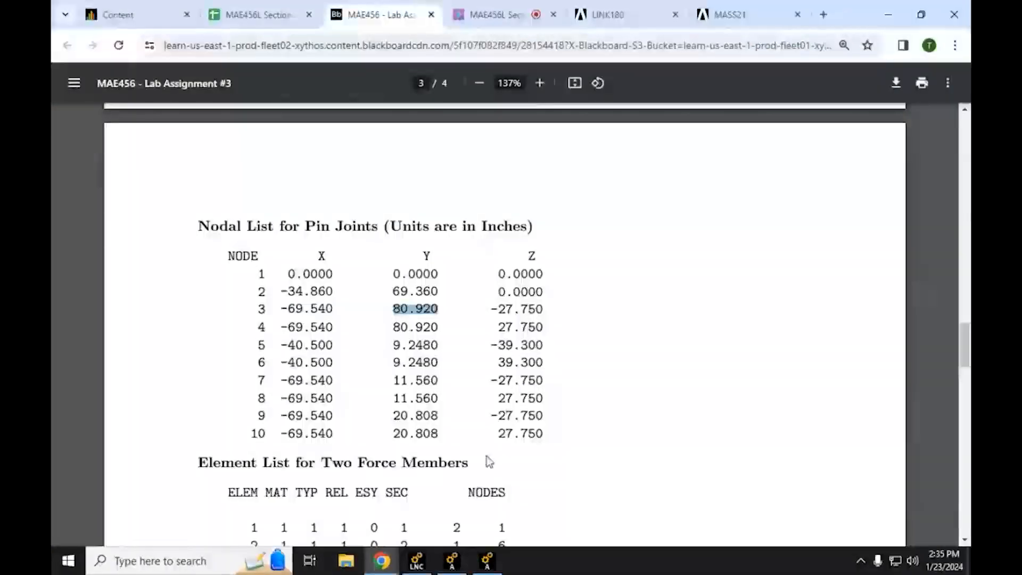
left_click(487, 562)
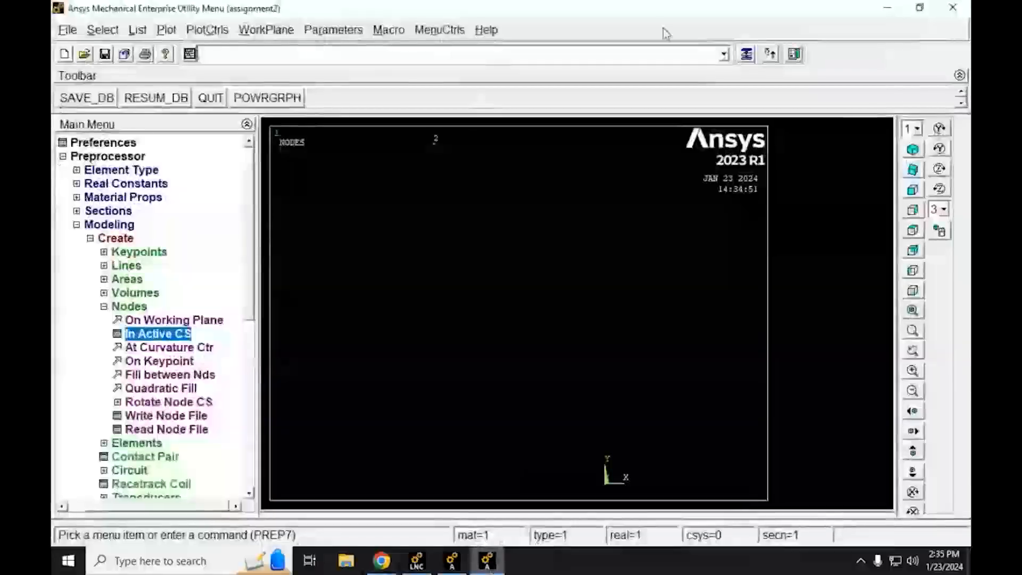
left_click(769, 53)
left_click_drag(629, 266, 593, 268)
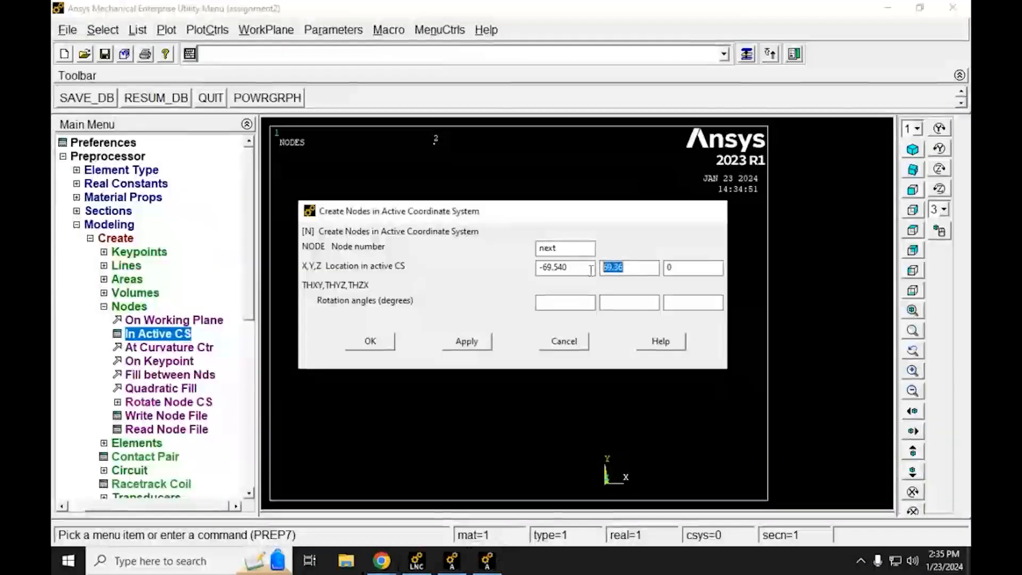
key("ctrl+v")
Step: Copy node 3's Z coordinate, -27.750, from the Chrome PDF into the Z location in Mechanical APDL and create the node, keeping the dialog open
mouse_move(382, 561)
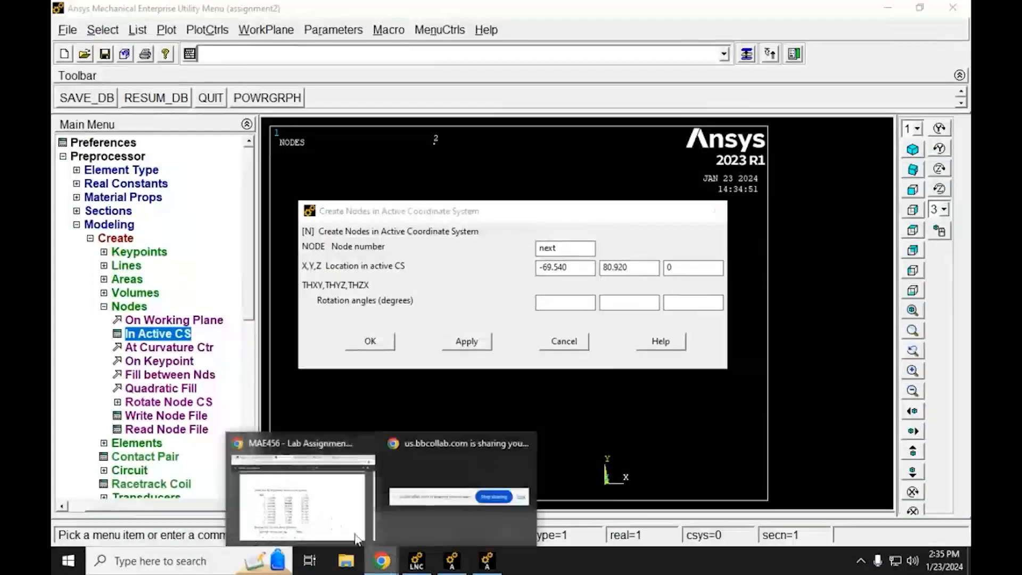
left_click(331, 517)
left_click_drag(545, 309, 495, 312)
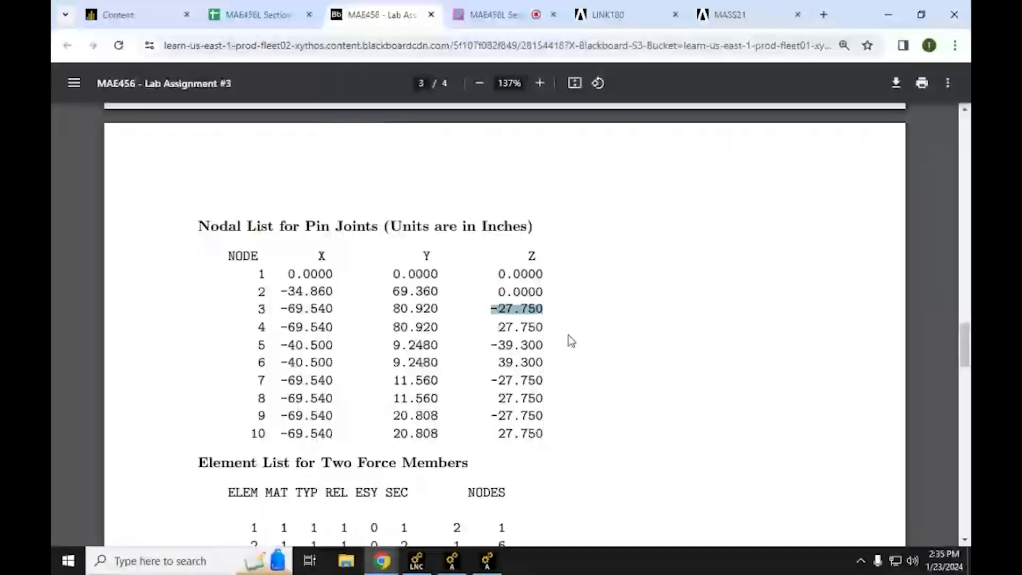
key("alt+Tab")
left_click(706, 235)
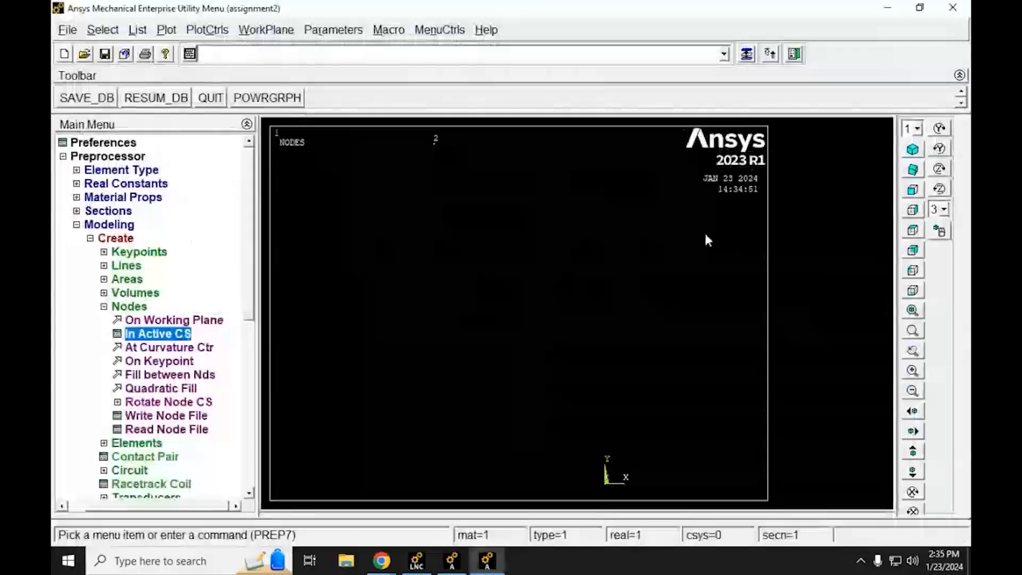
left_click(747, 53)
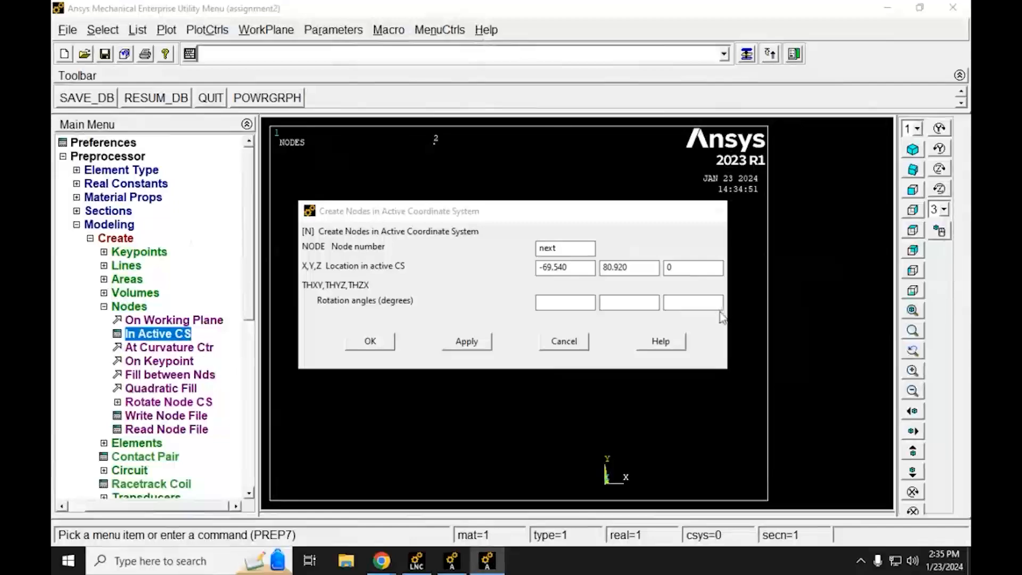
double_click(672, 266)
type("-27.750")
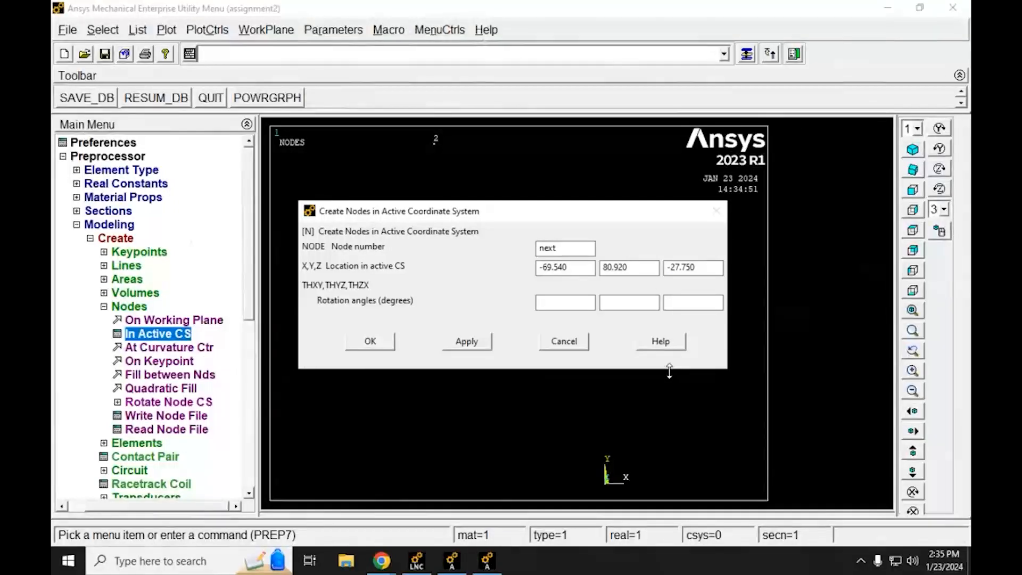
left_click(462, 344)
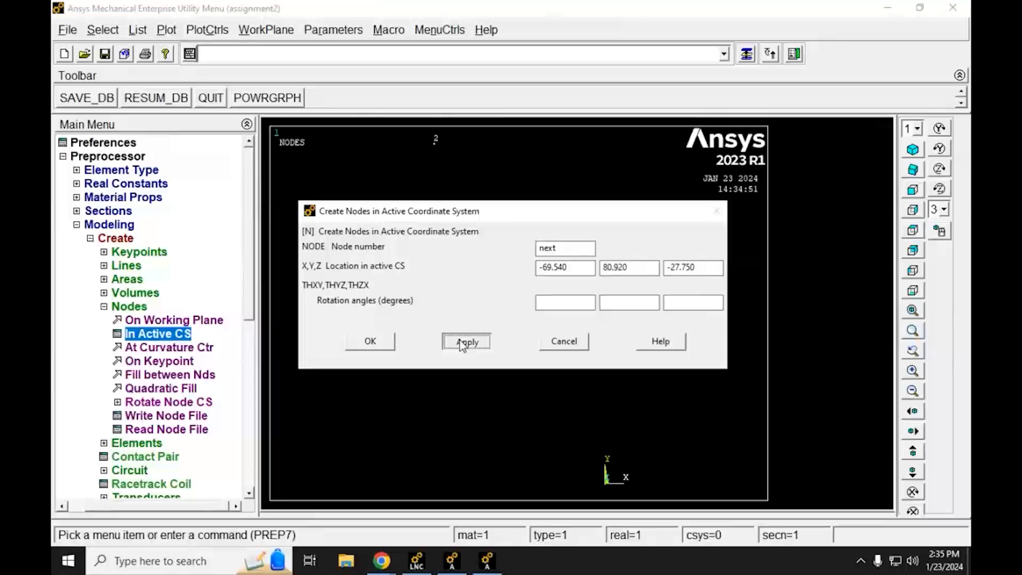
left_click(461, 343)
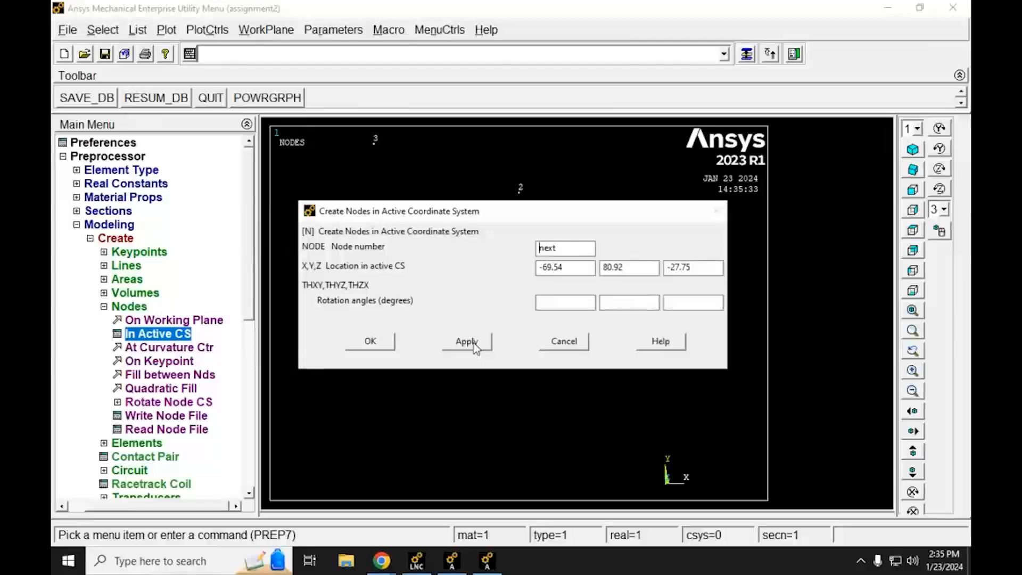
Step: Check node 4's coordinates in the Chrome PDF, set the Z location to 27.75 in Mechanical APDL and create the node, keeping the dialog open
key("alt+Tab")
key("Tab")
key("Tab")
key("Tab")
key("Tab")
key("Tab")
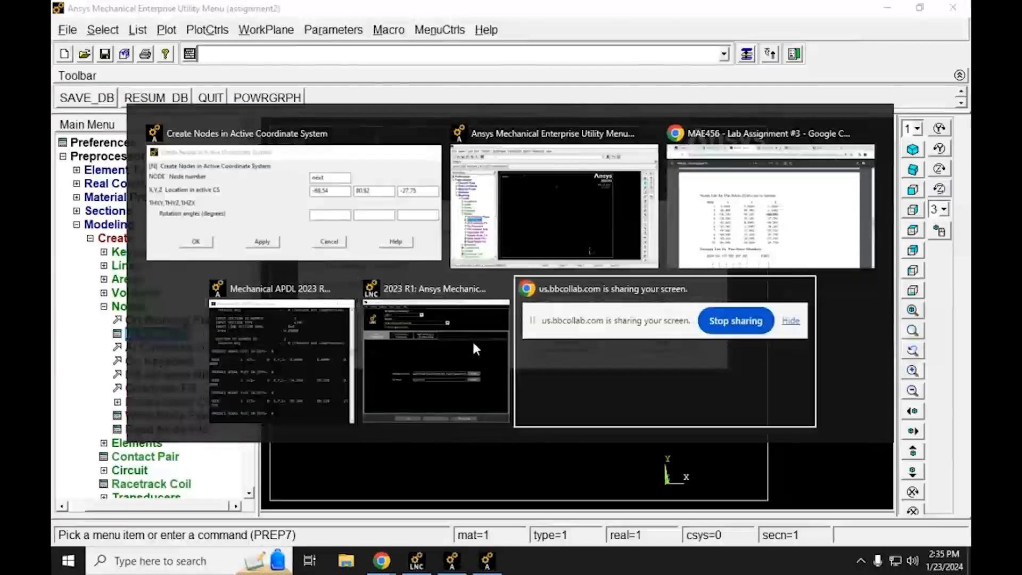
key("Tab")
key("Tab")
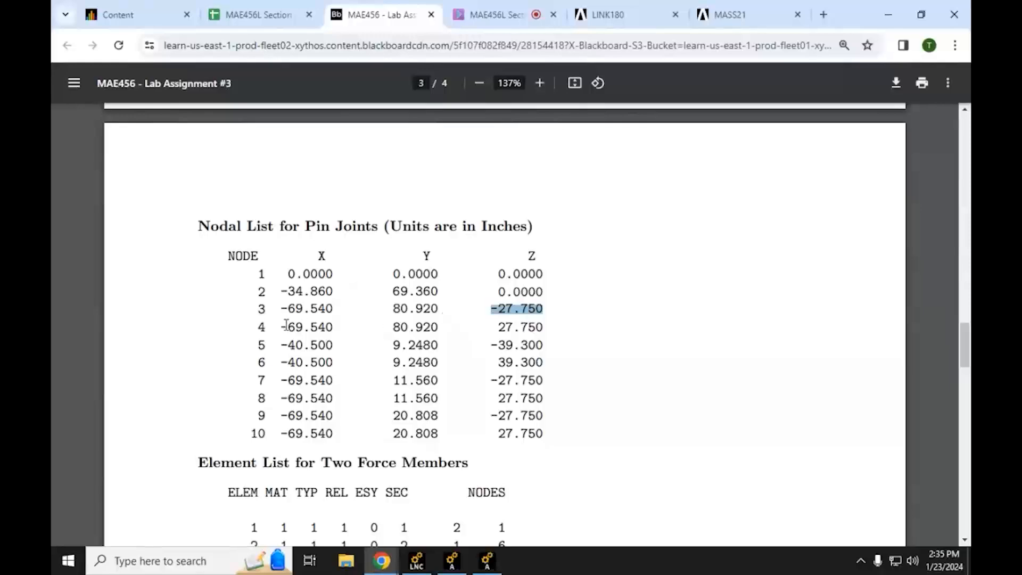
left_click_drag(279, 327, 331, 324)
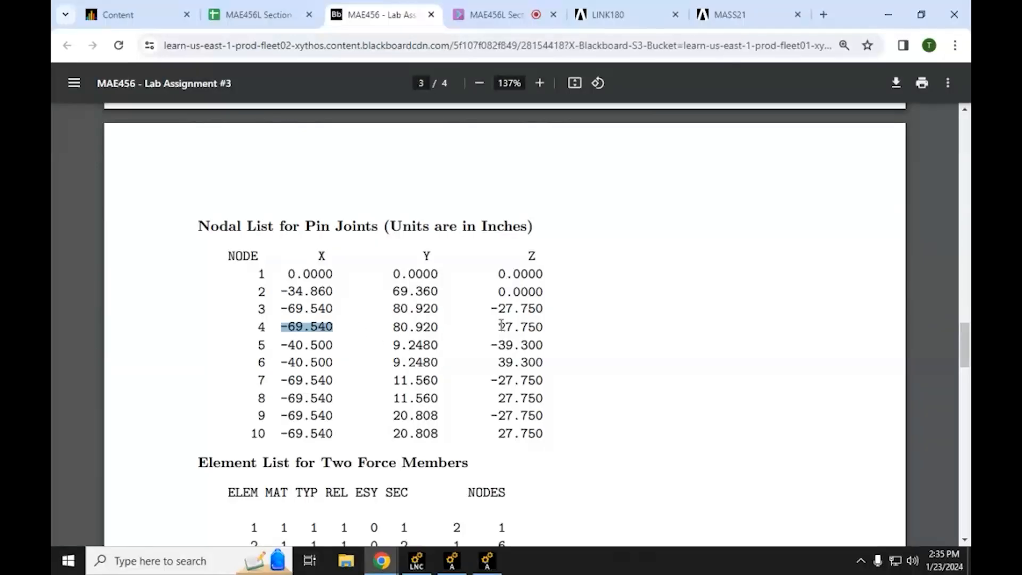
left_click_drag(498, 326, 542, 330)
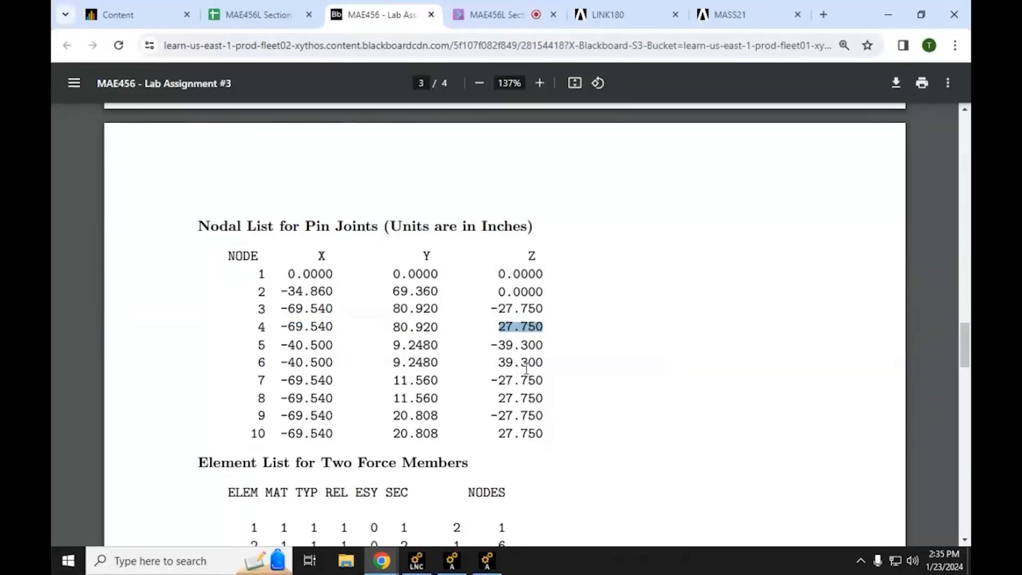
key("alt+Tab")
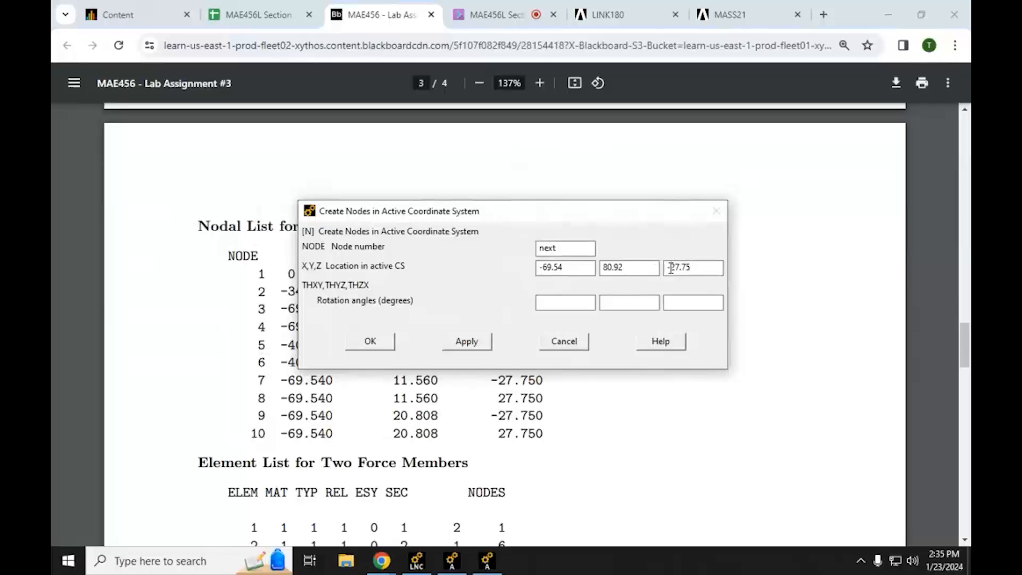
key("BackSpace")
left_click(477, 345)
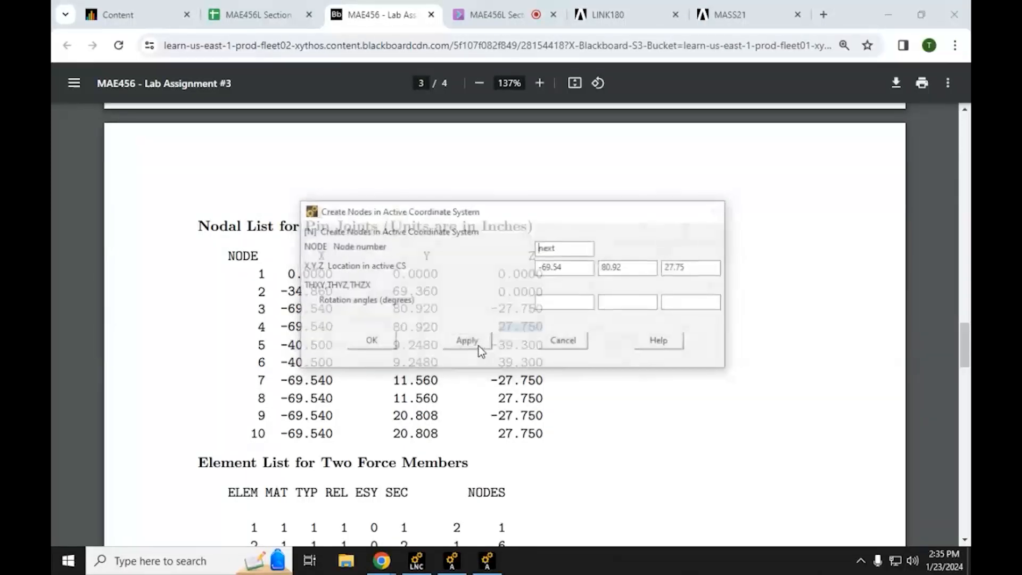
Step: Copy node 5's X coordinate, -40.500, from the nodal list in the Chrome PDF into the X location in Mechanical APDL
key("alt+Tab")
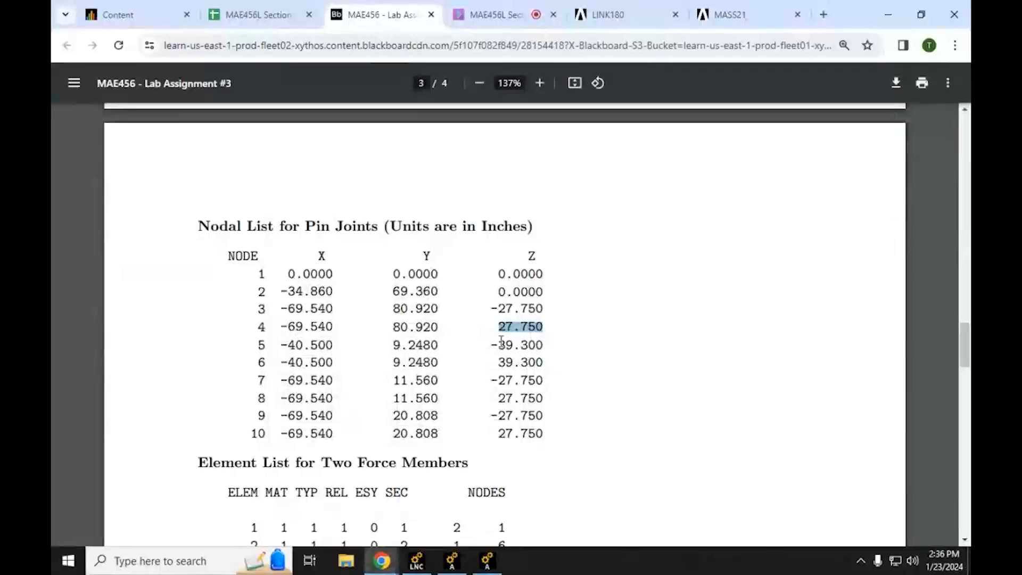
left_click_drag(334, 345, 277, 349)
key("ctrl+c")
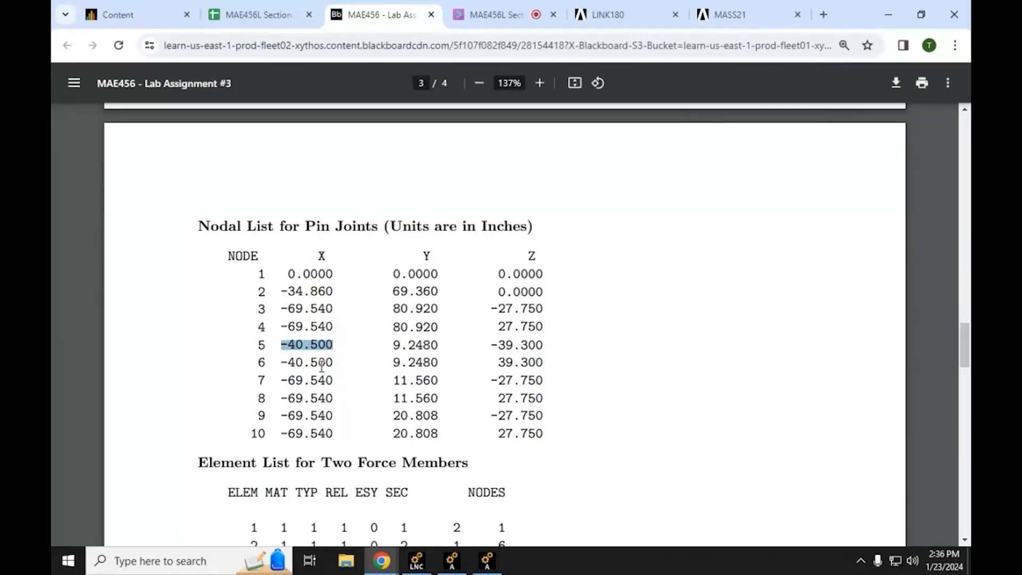
key("alt+Tab")
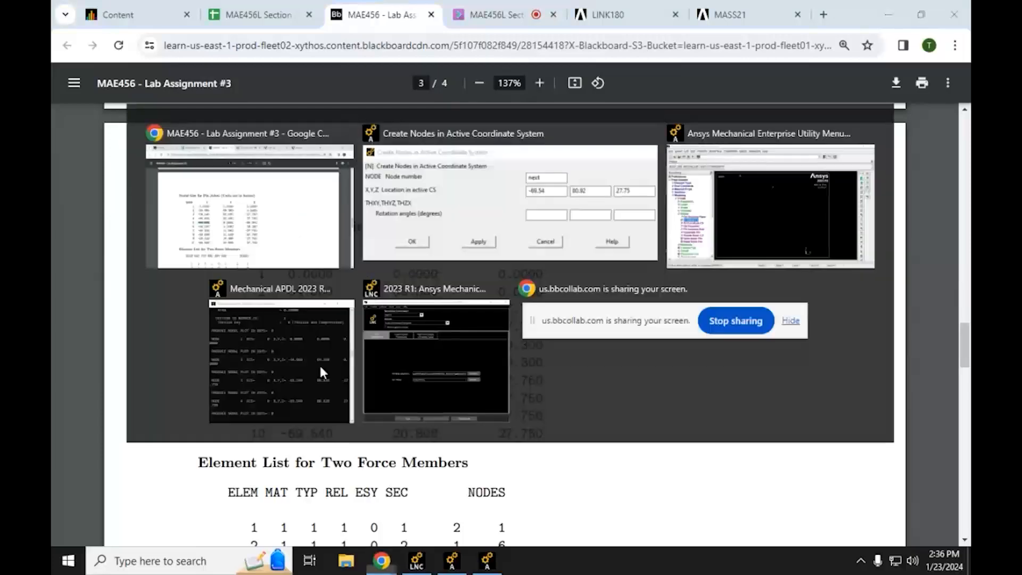
left_click_drag(581, 263, 506, 277)
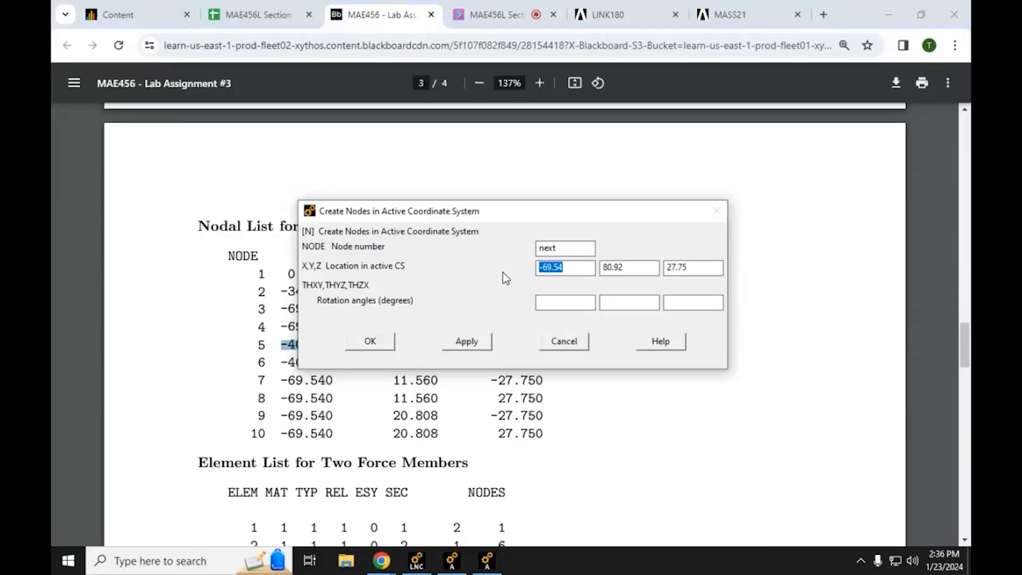
key("ctrl+v")
Step: Copy node 5's Y coordinate, 9.2480, from the nodal list in the Chrome PDF into the Y location in Mechanical APDL
key("alt+Tab")
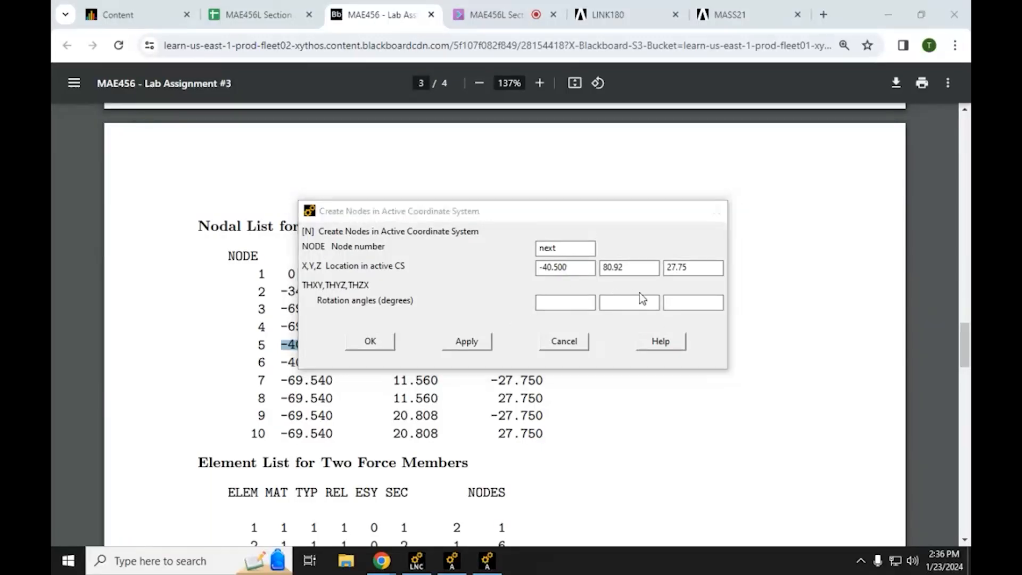
left_click(618, 303)
left_click_drag(437, 345, 394, 346)
key("ctrl+c")
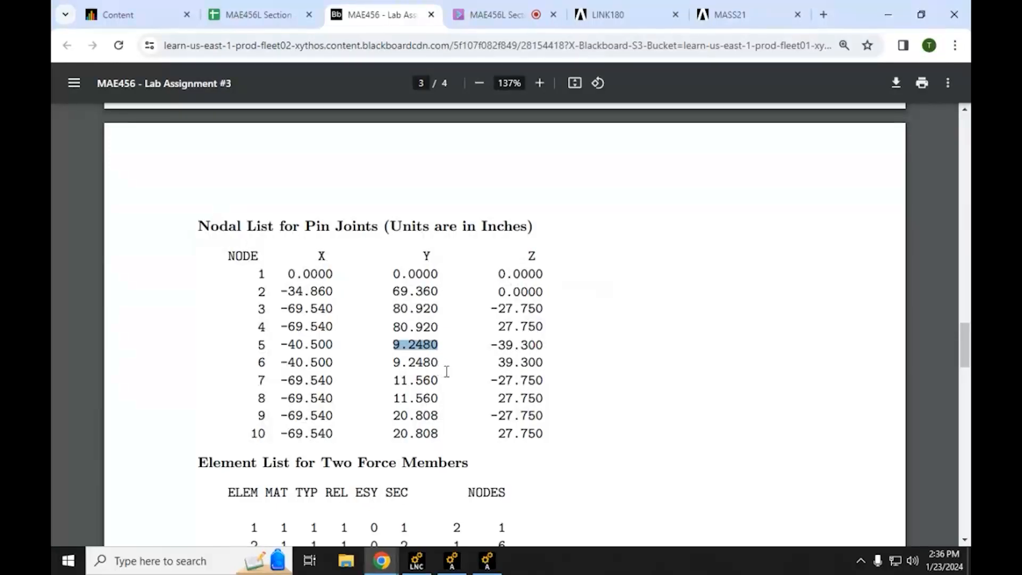
key("alt+Tab")
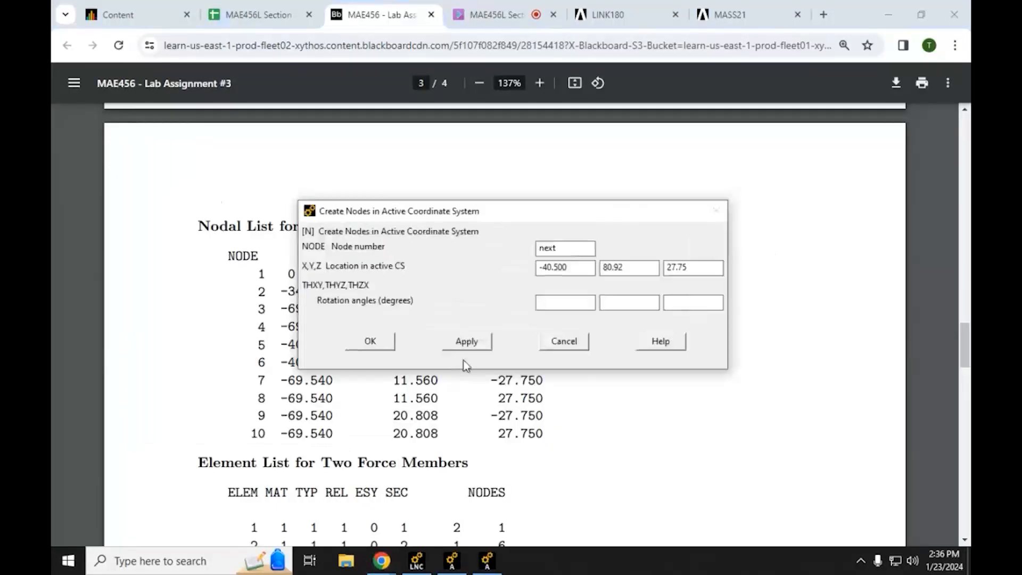
left_click_drag(626, 267, 598, 271)
key("ctrl+v")
Step: Copy node 5's Z coordinate, -39.300, from the nodal list in the Chrome PDF into the Z location in Mechanical APDL
key("alt+Tab")
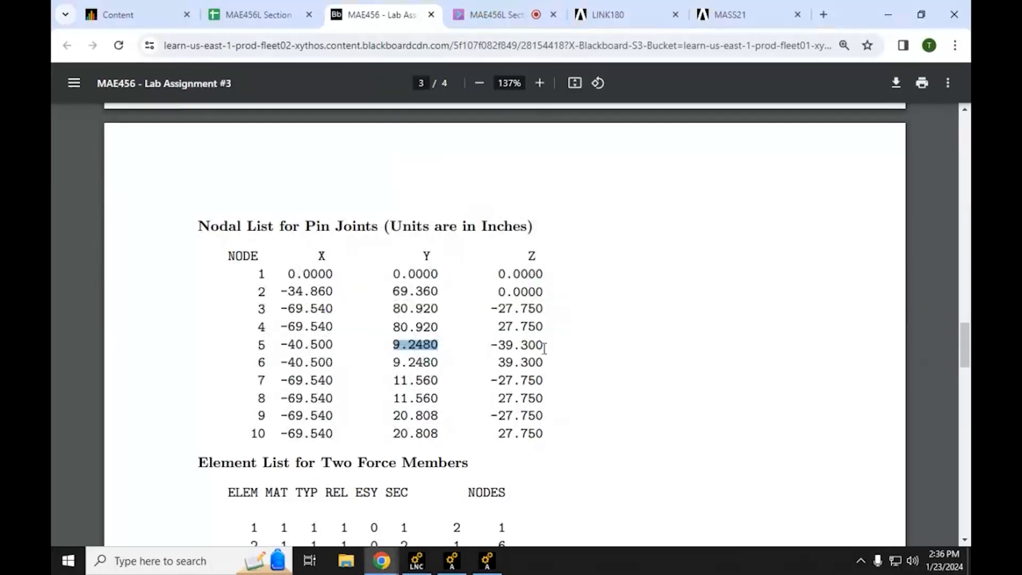
left_click_drag(544, 348, 494, 349)
key("ctrl+c")
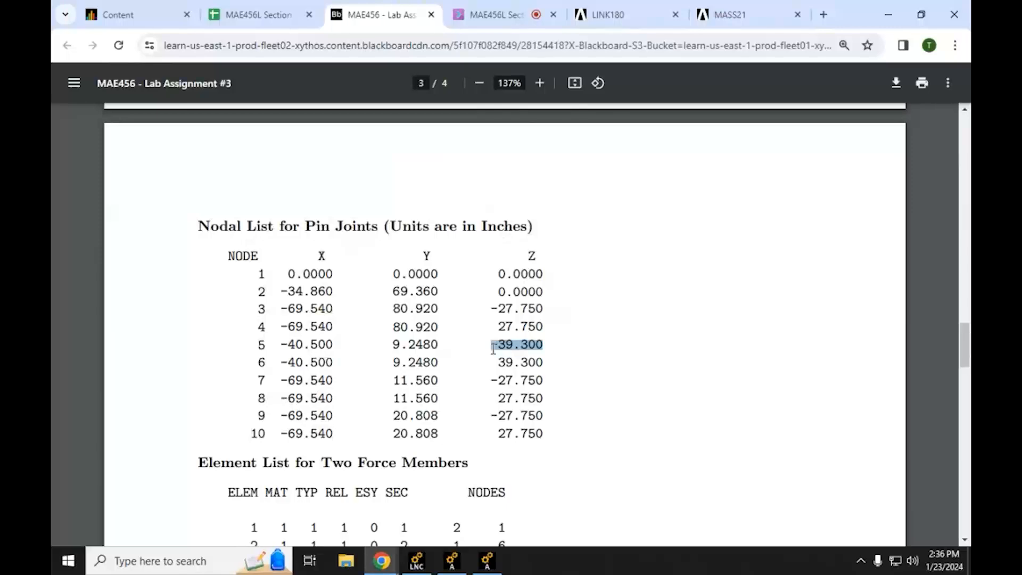
key("alt+Tab")
key("Tab")
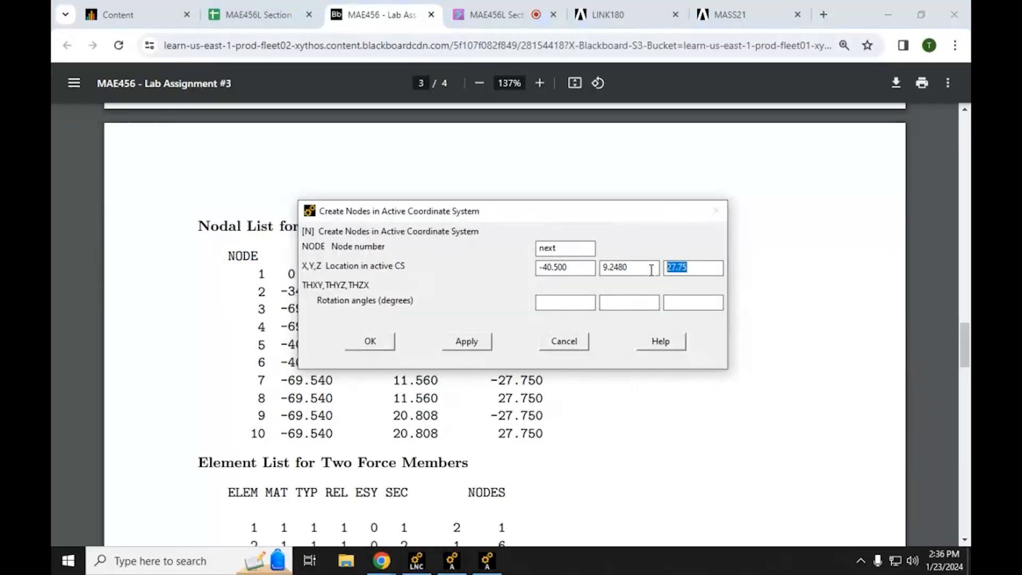
key("ctrl+v")
Step: Bring the node creation dialog over the nodal list with node 5's row uncovered and create node 5, keeping the dialog open
key("alt+Tab")
key("alt+Tab")
key("alt+Tab")
key("alt+Tab")
key("alt+Tab")
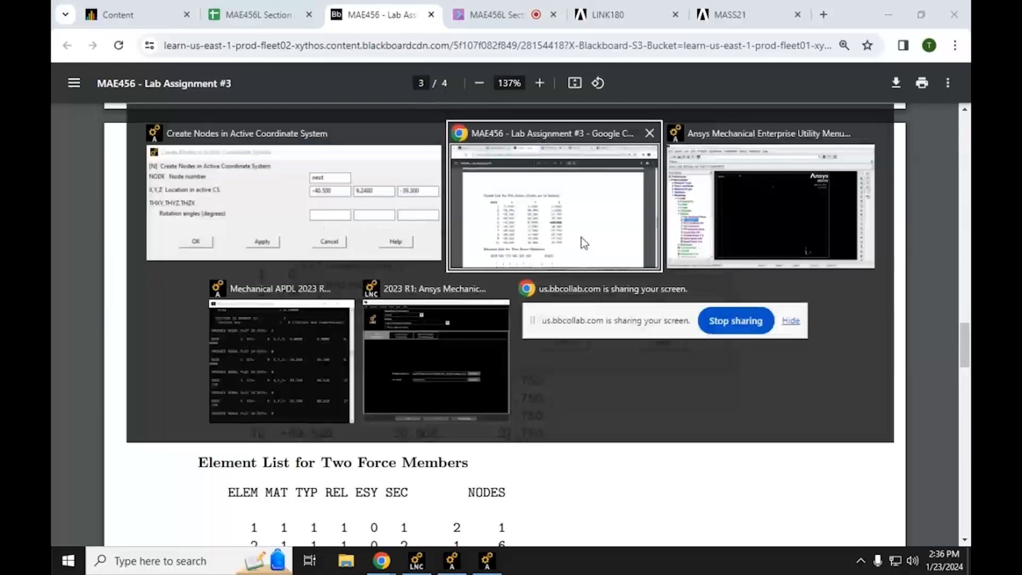
key("alt+Tab")
key("alt+Tab")
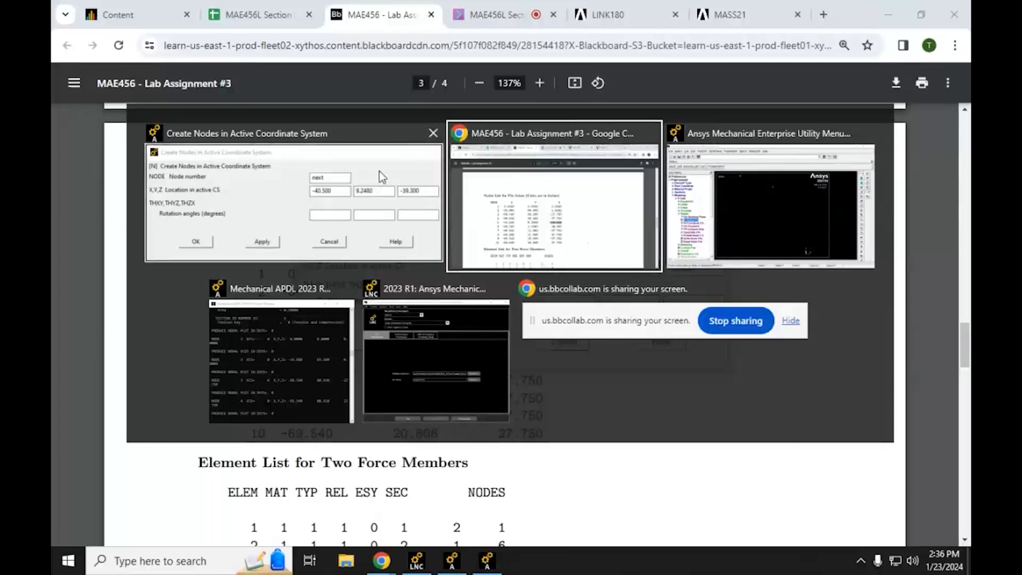
key("alt+Tab")
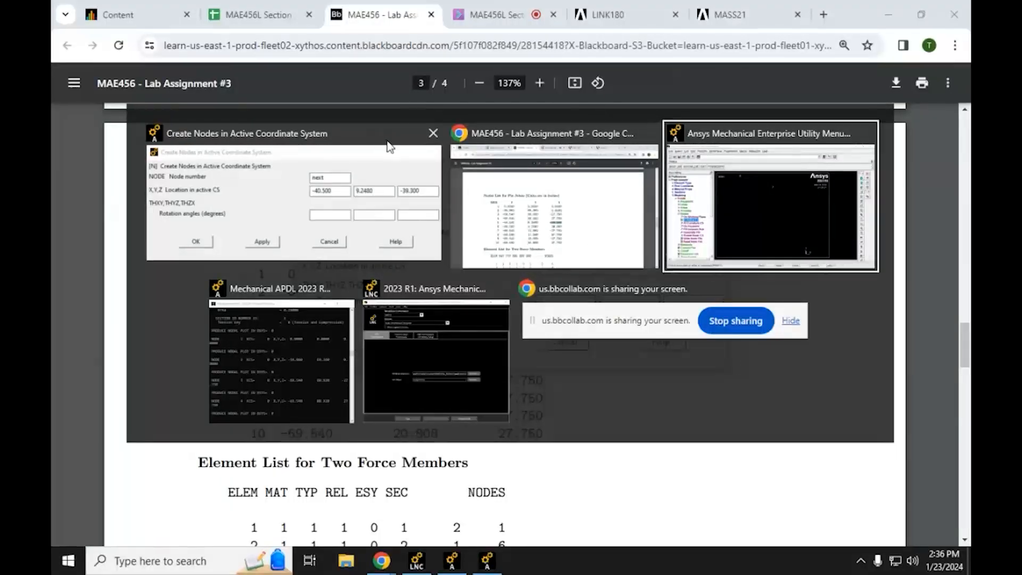
left_click(393, 145)
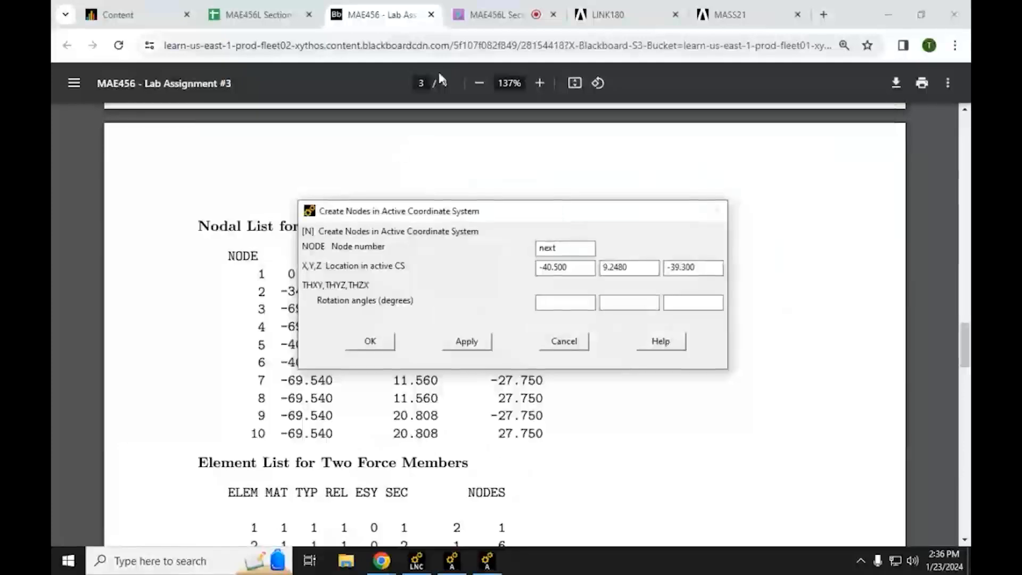
left_click_drag(590, 213, 507, 172)
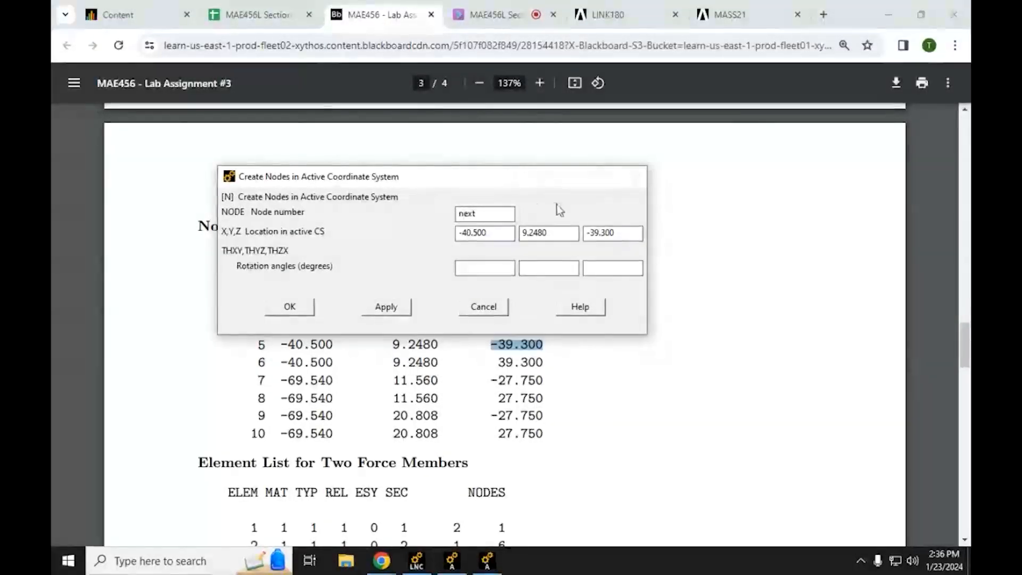
left_click(387, 308)
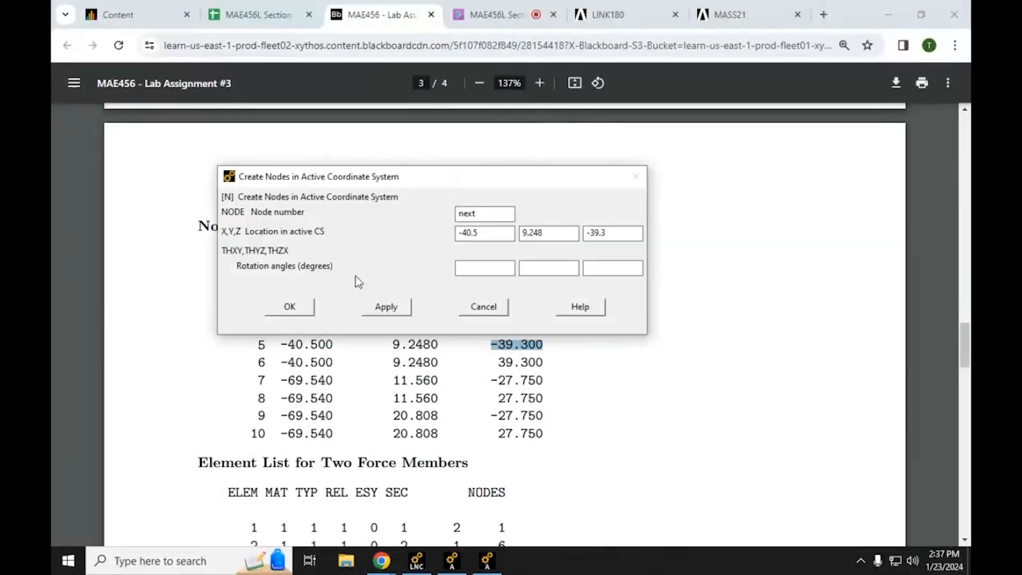
Step: Change the Z location to 39.3 for node 6 and create the node, keeping the dialog open
left_click_drag(404, 183, 384, 201)
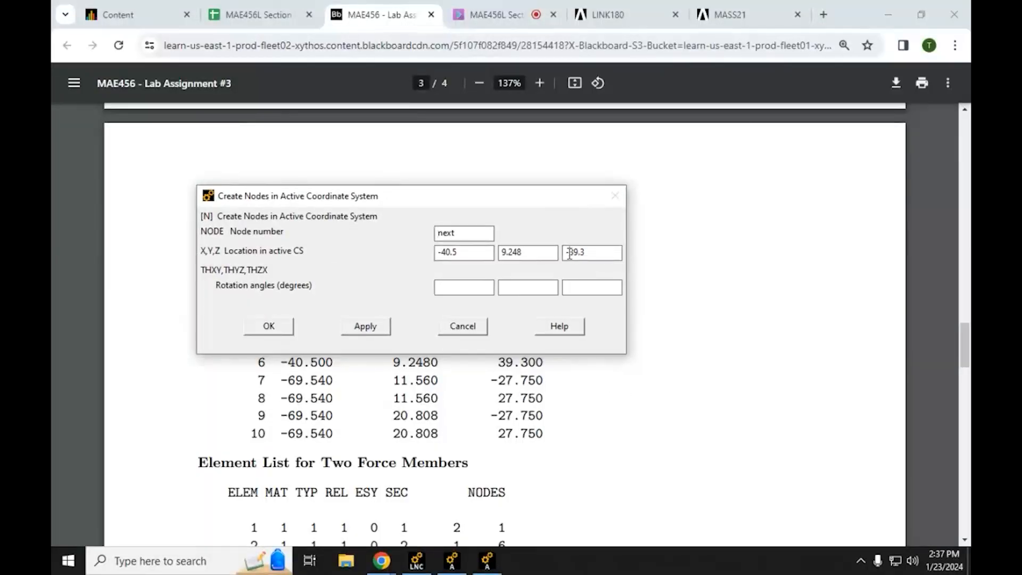
key("Delete")
left_click(366, 326)
Step: Create node 7 at X -69.54, Y 11.56, Z -27.75, keeping the node creation dialog open
left_click_drag(442, 199, 441, 217)
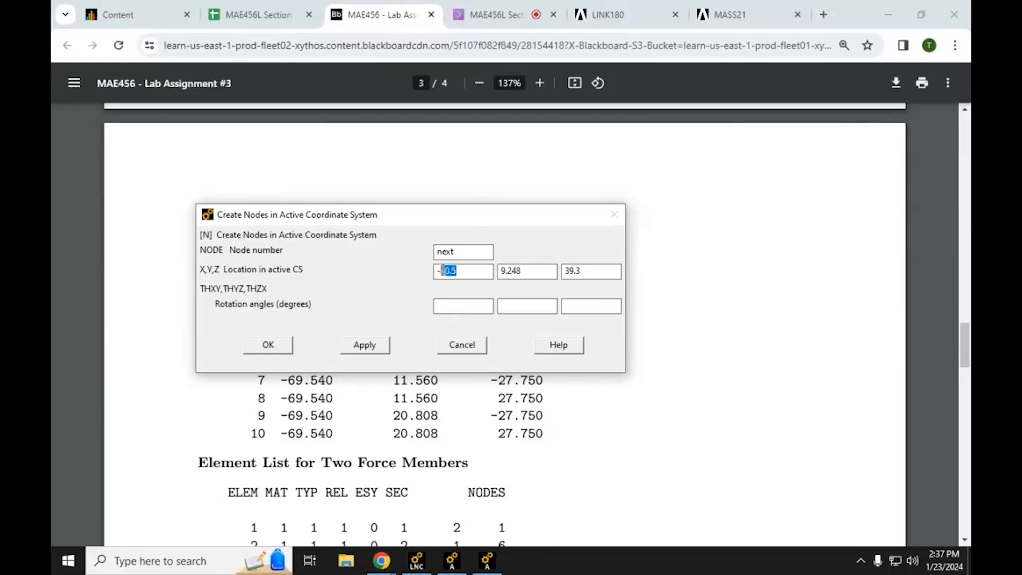
type("69")
left_click_drag(532, 272, 476, 267)
type("11.56")
left_click_drag(599, 271, 552, 271)
type("-27.75")
left_click(365, 345)
Step: Uncover node 8's row in the nodal list, set the Z location to 27.75 and create node 8
left_click_drag(387, 211, 389, 231)
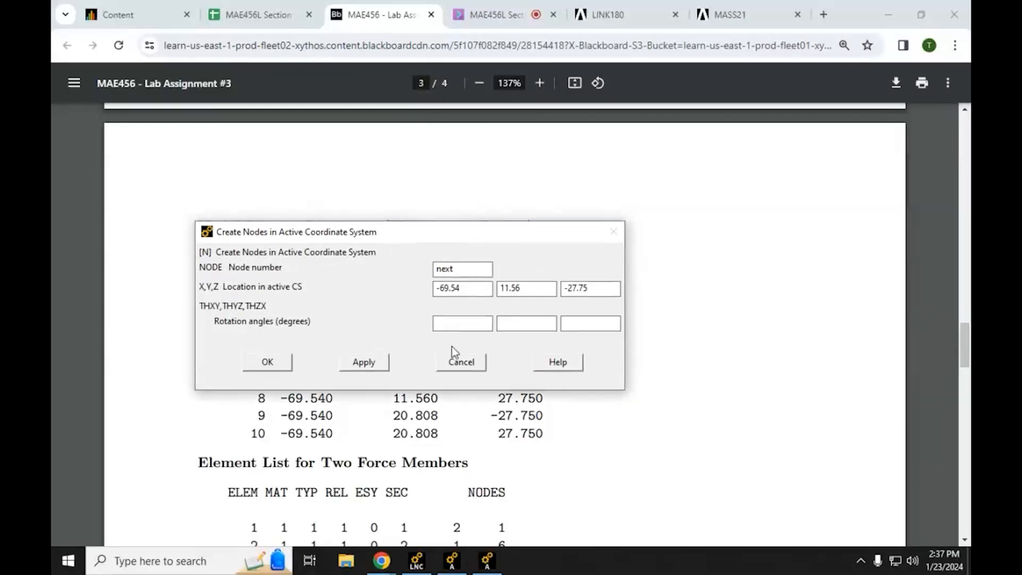
left_click(569, 290)
key("BackSpace")
left_click(376, 366)
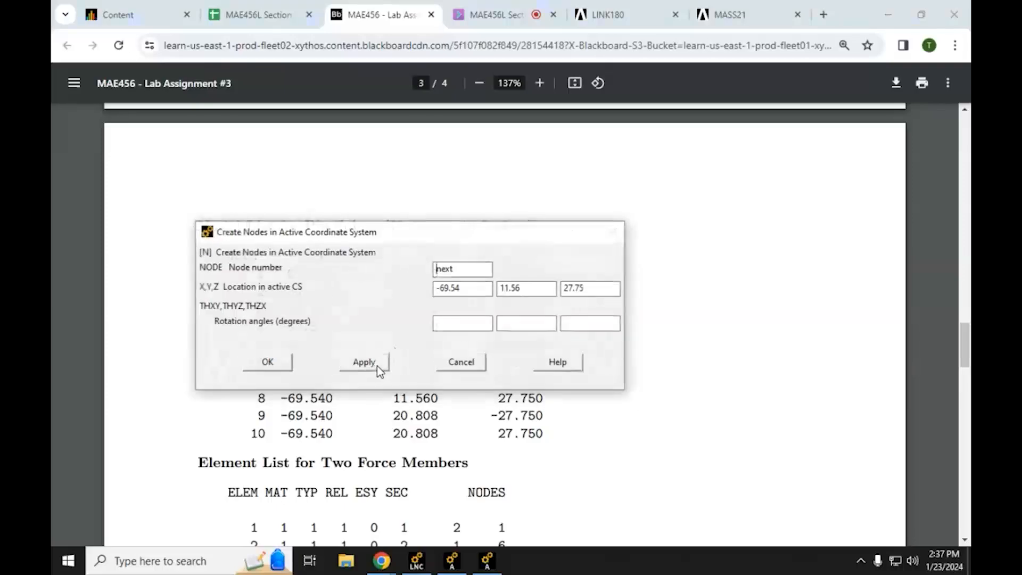
Step: Uncover node 9's row in the nodal list and create node 9 at X -69.54, Y 20.808, Z -27.75, keeping the dialog open
left_click_drag(514, 233, 514, 250)
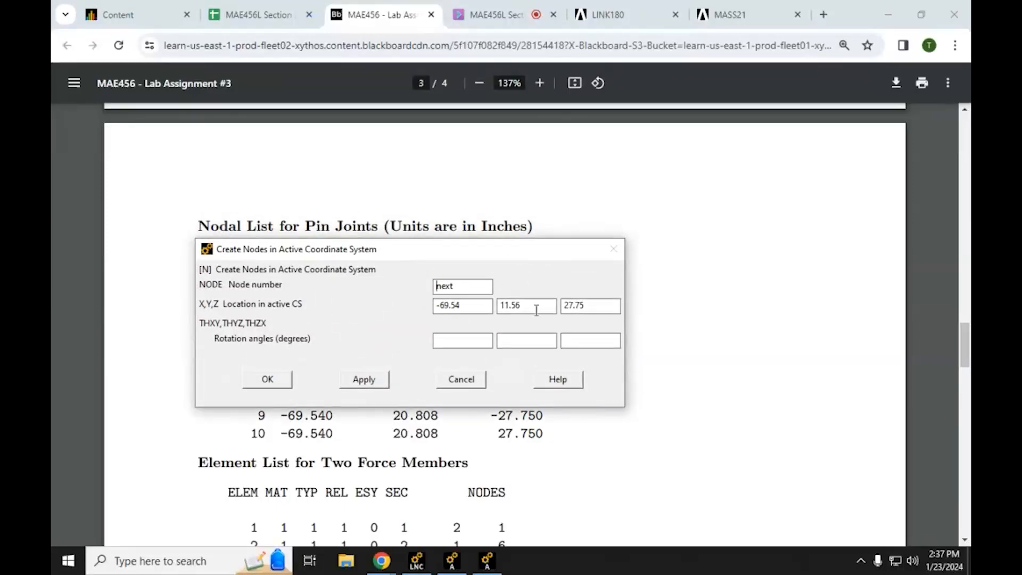
double_click(514, 305)
type("20.808")
left_click(565, 306)
type("-")
left_click(361, 380)
Step: Uncover node 10's row in the nodal list, set the Z location to 27.75, create node 10 and close the node creation dialog
left_click_drag(405, 260, 397, 191)
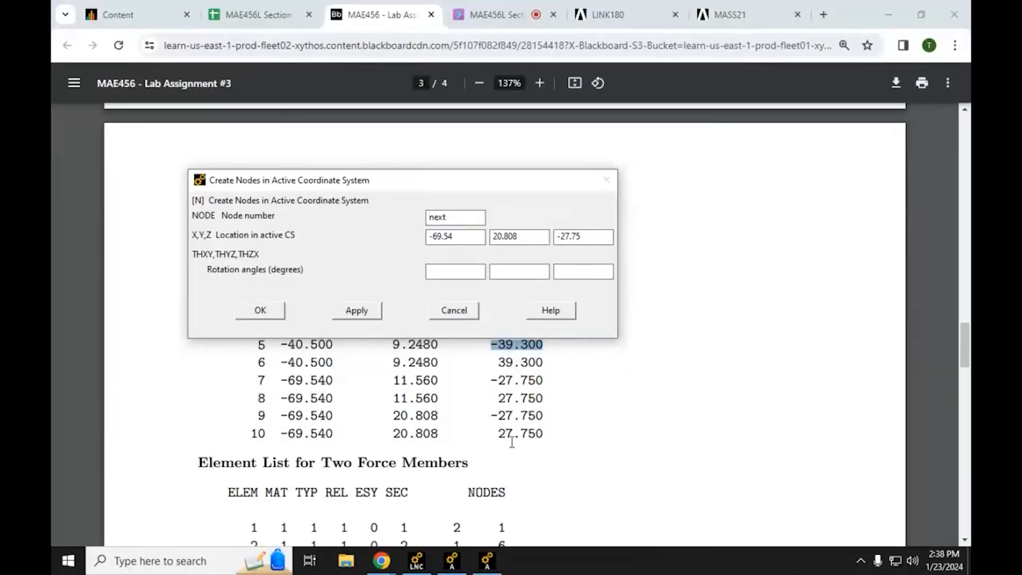
left_click(559, 236)
key("BackSpace")
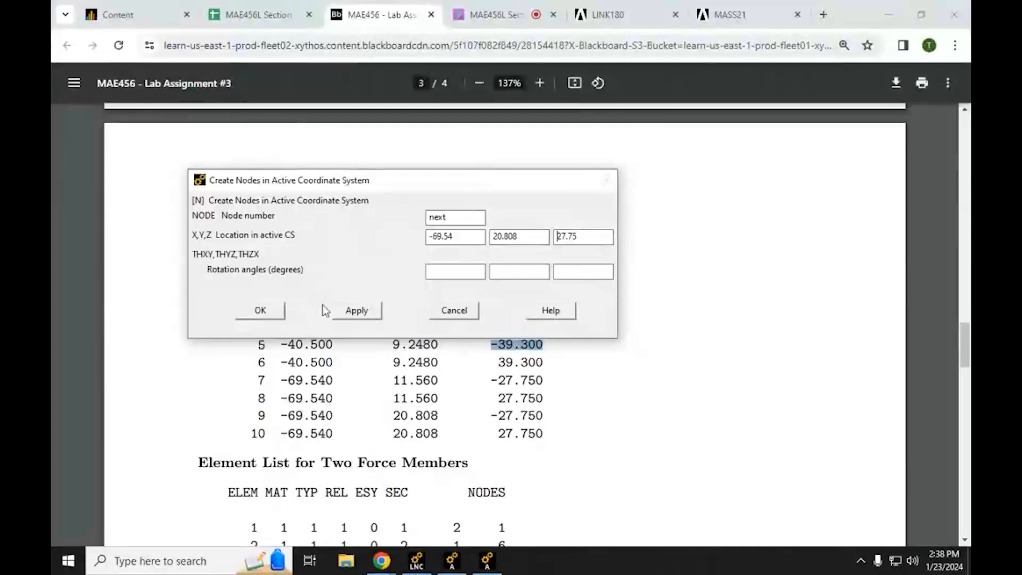
left_click(273, 314)
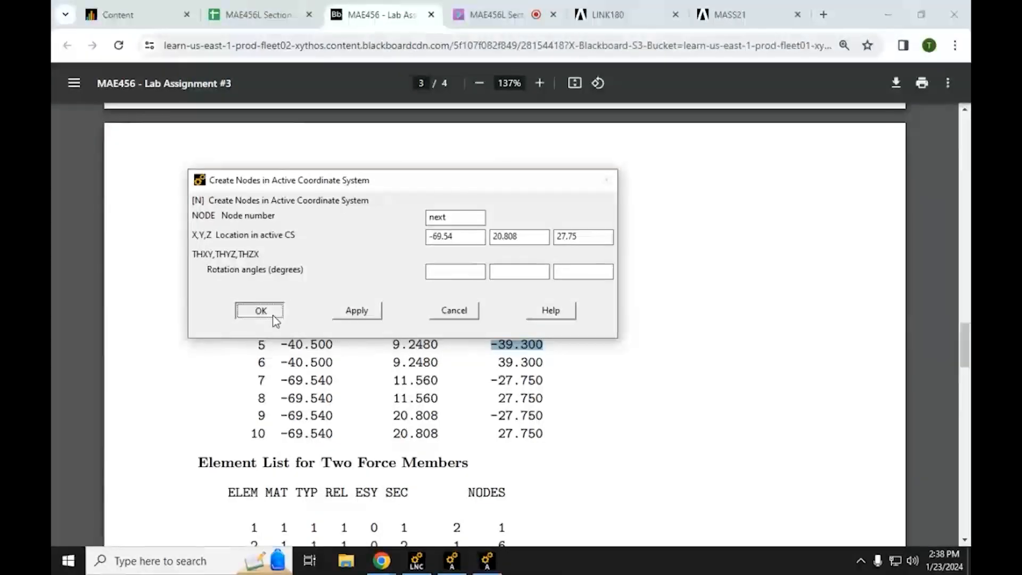
Step: Return to the Ansys window and list all nodes with coordinates and angles, sorted by node number
left_click(887, 14)
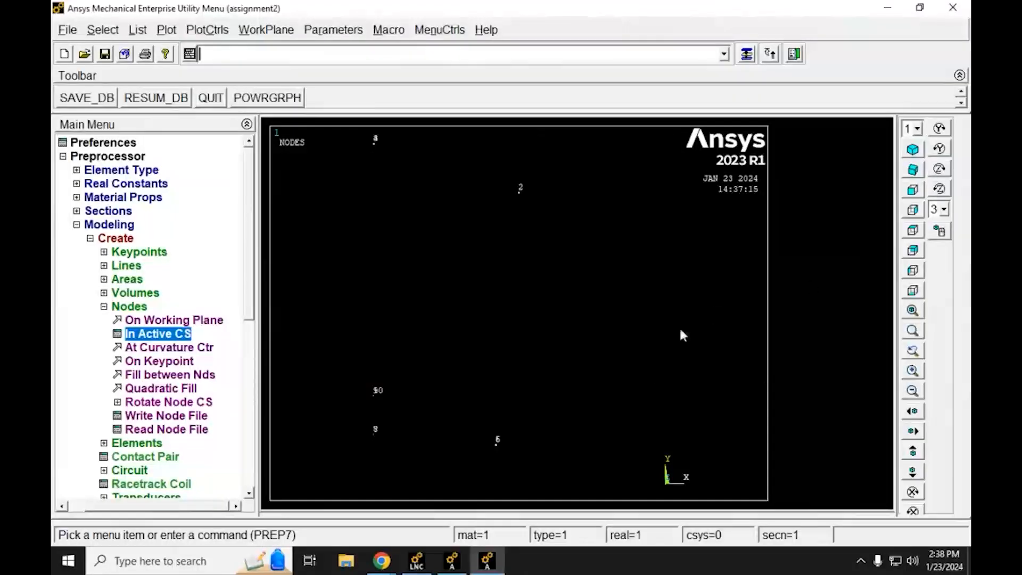
right_click_drag(678, 282, 585, 229, "ctrl")
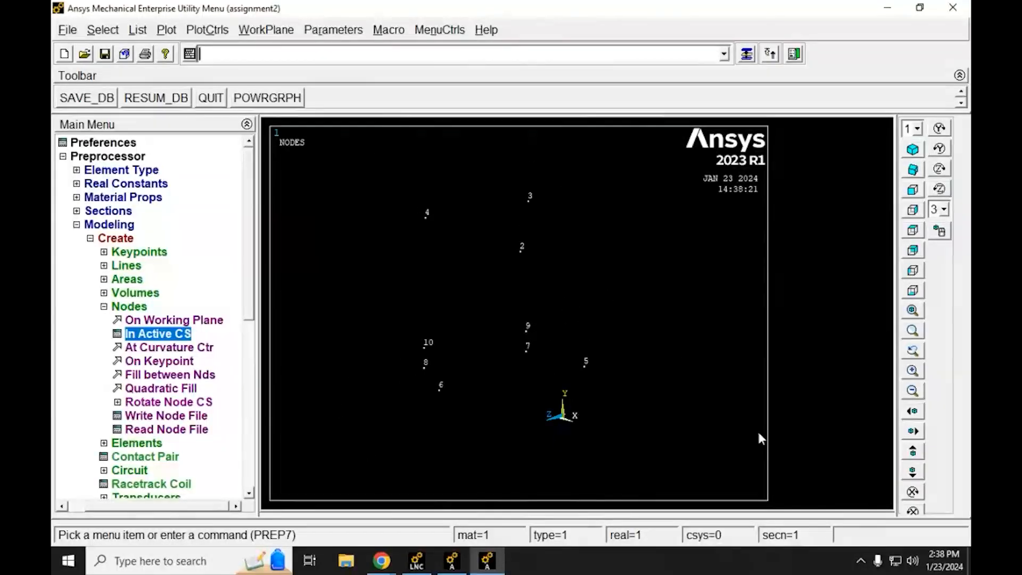
left_click(137, 30)
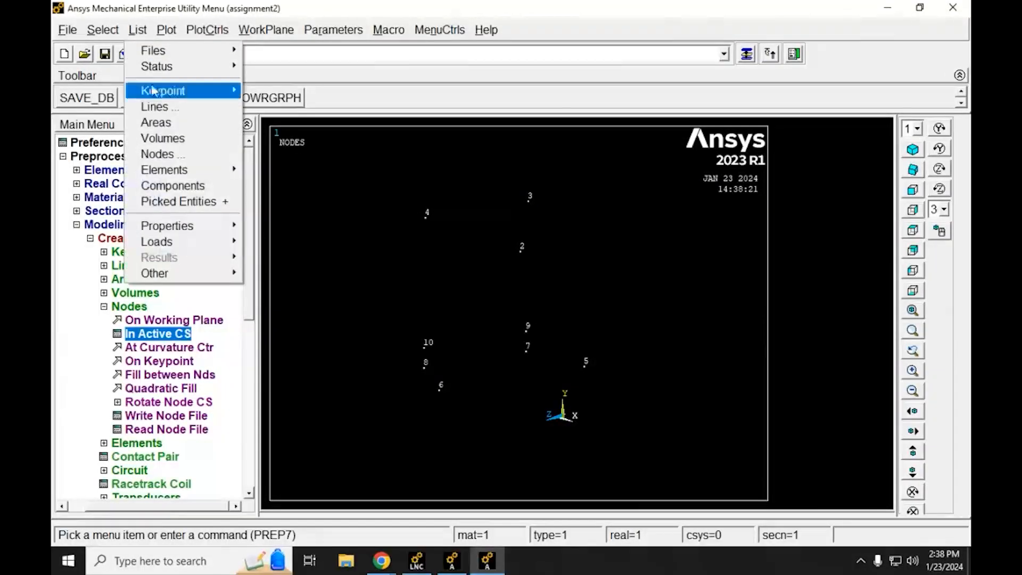
left_click(158, 154)
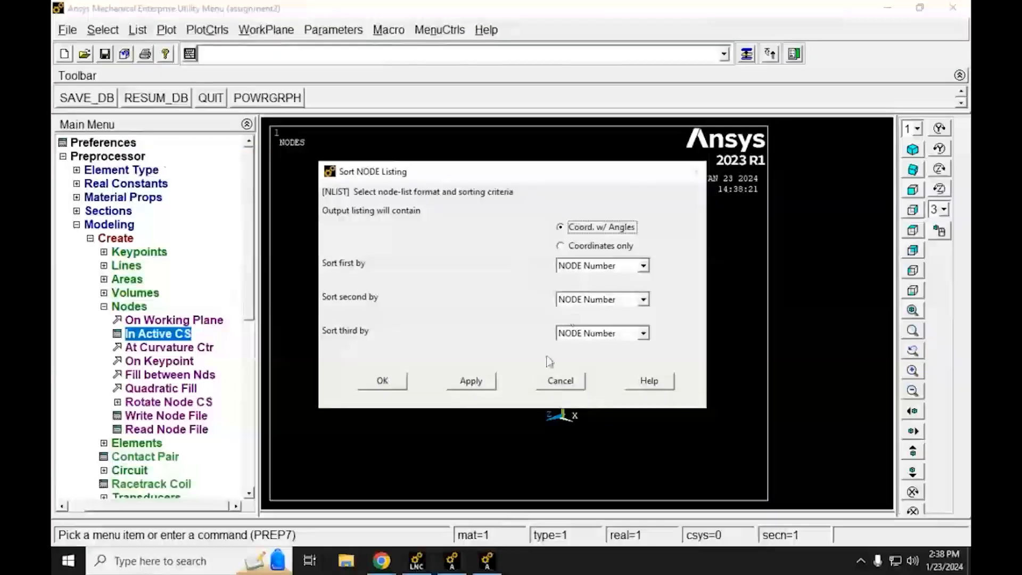
left_click(383, 381)
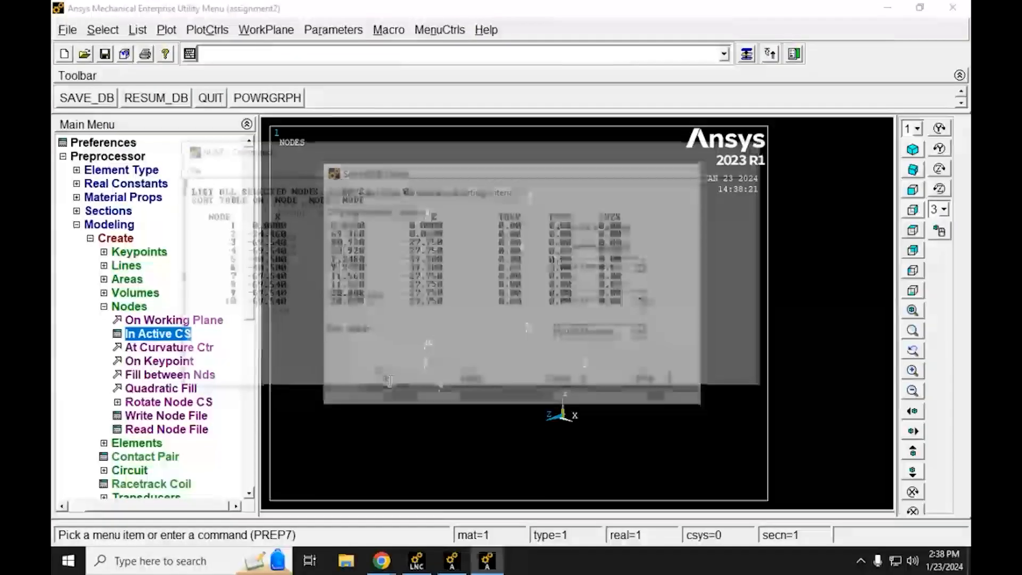
left_click_drag(361, 136, 456, 100)
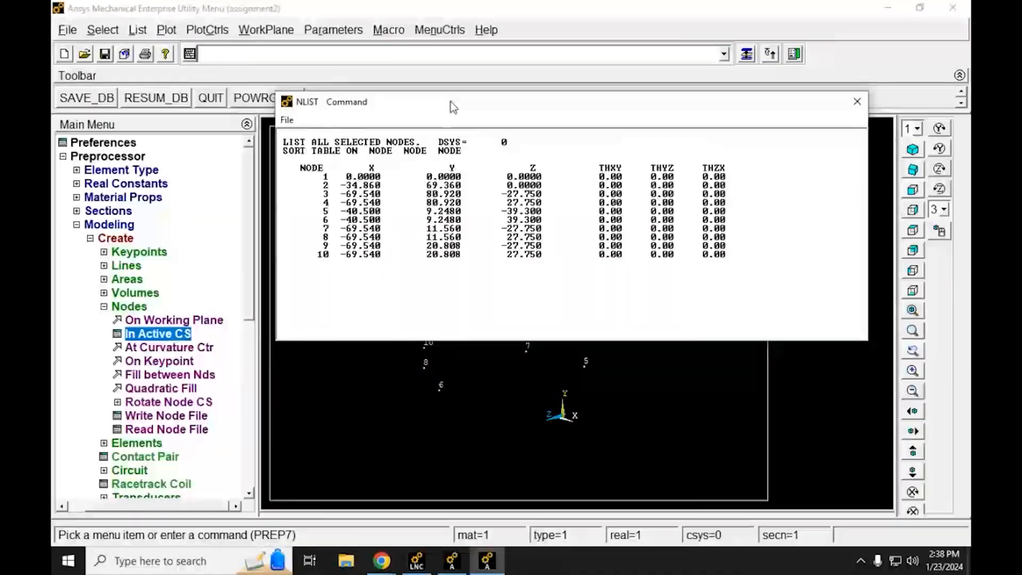
left_click_drag(420, 110, 405, 132)
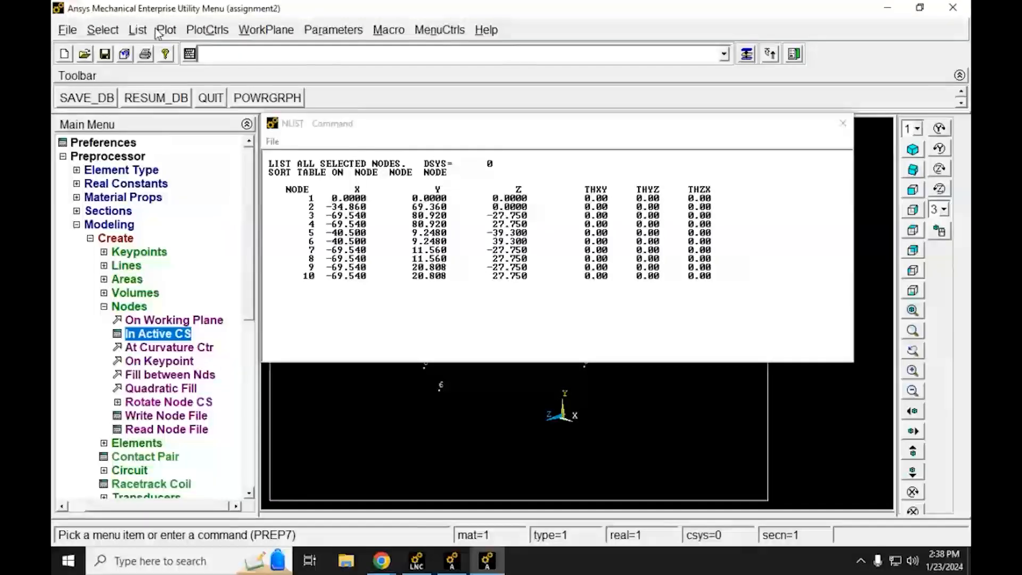
Step: Check node 10's number and node 3's row in the node listing, and close the listing
left_click(138, 30)
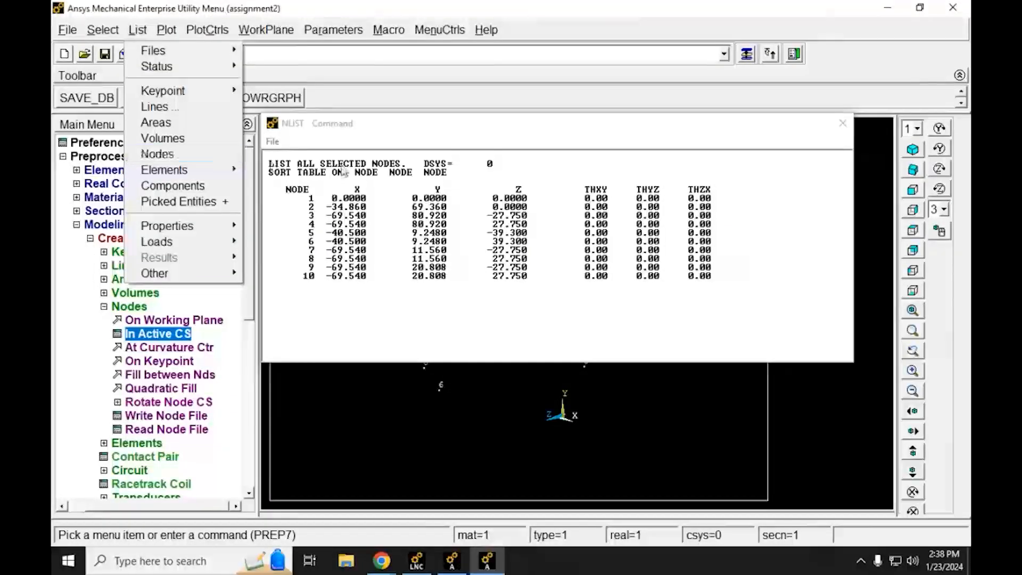
left_click(310, 187)
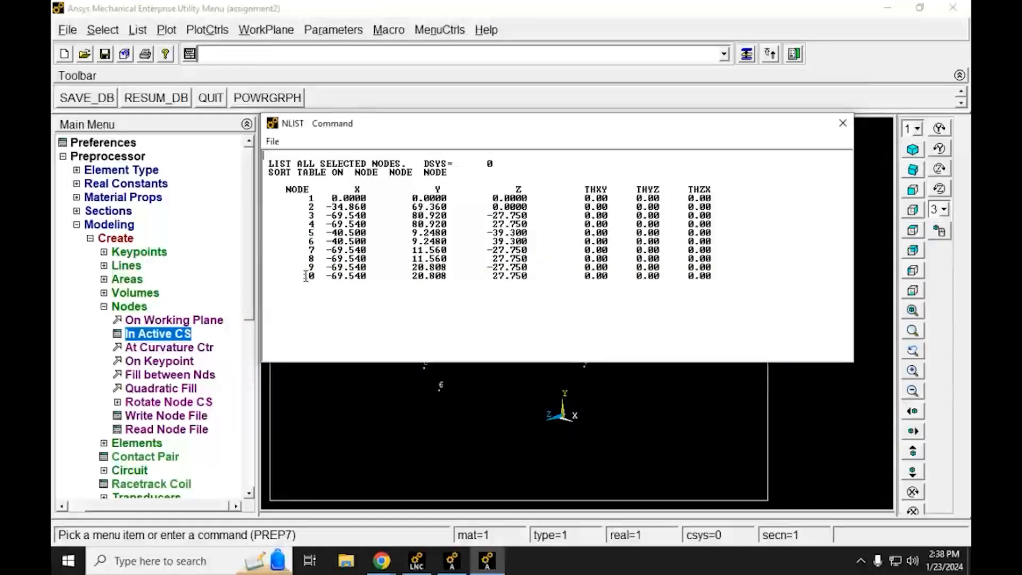
left_click_drag(301, 276, 315, 275)
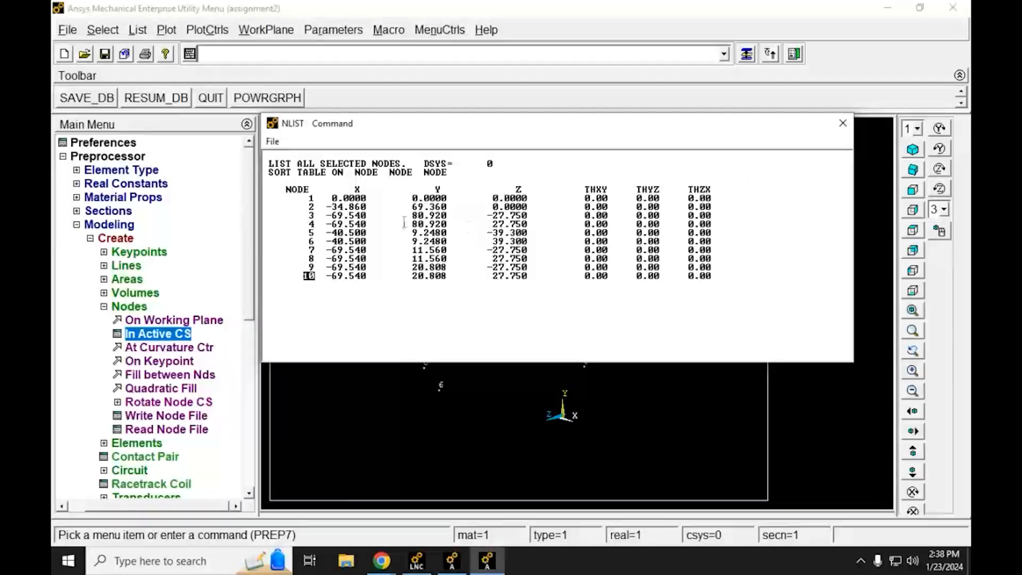
left_click_drag(307, 216, 719, 214)
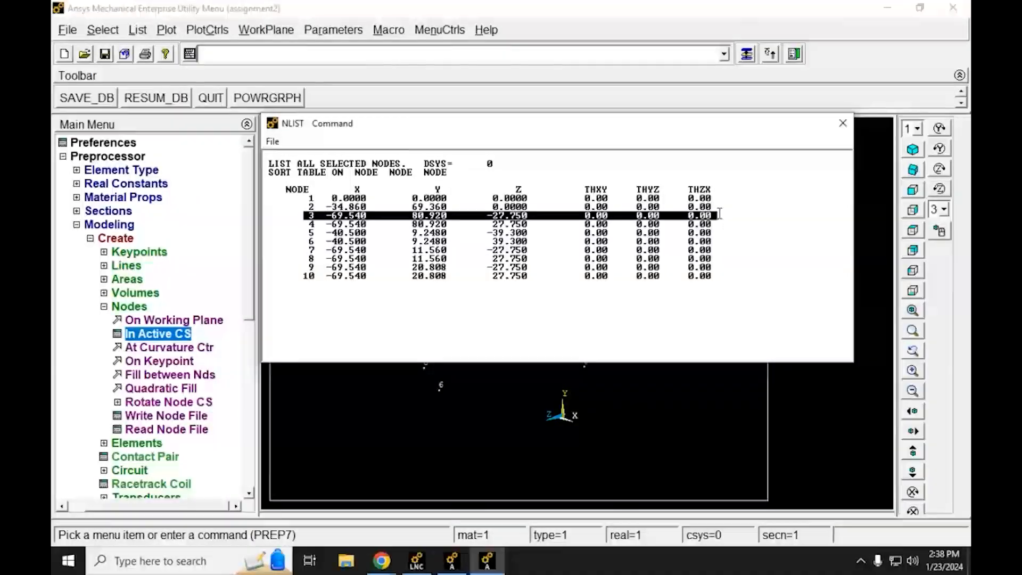
left_click(843, 123)
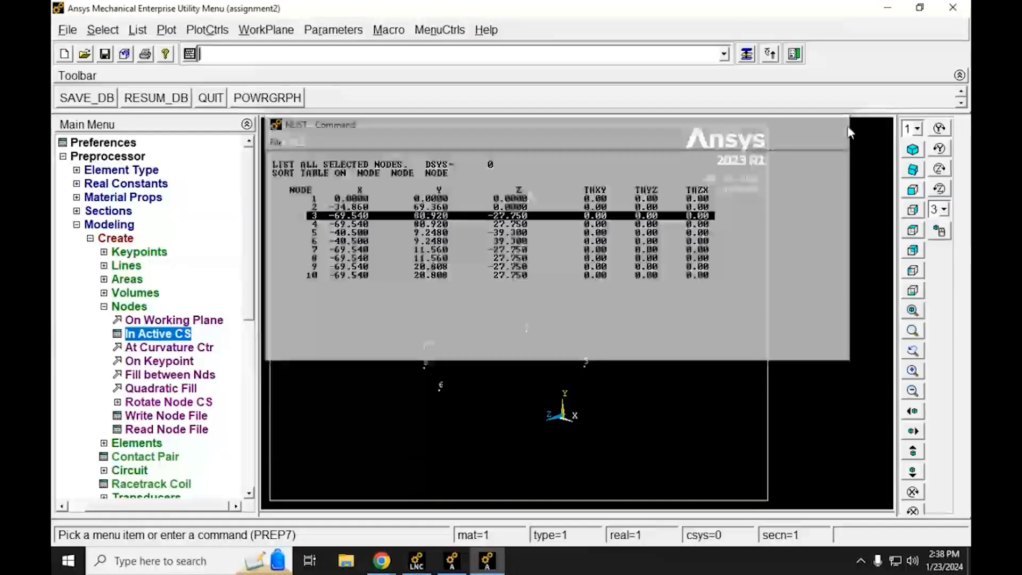
left_click(103, 306)
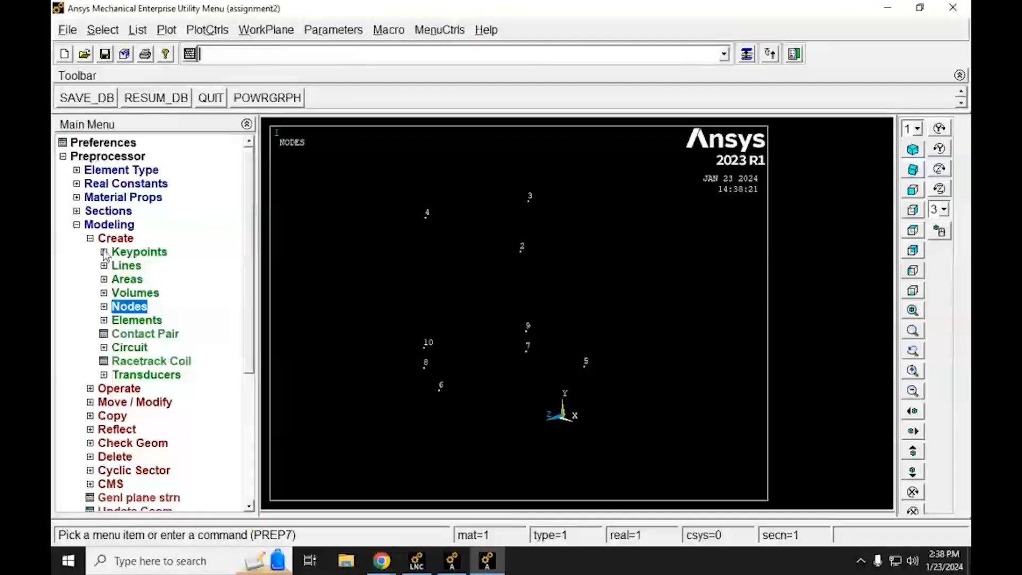
left_click(90, 239)
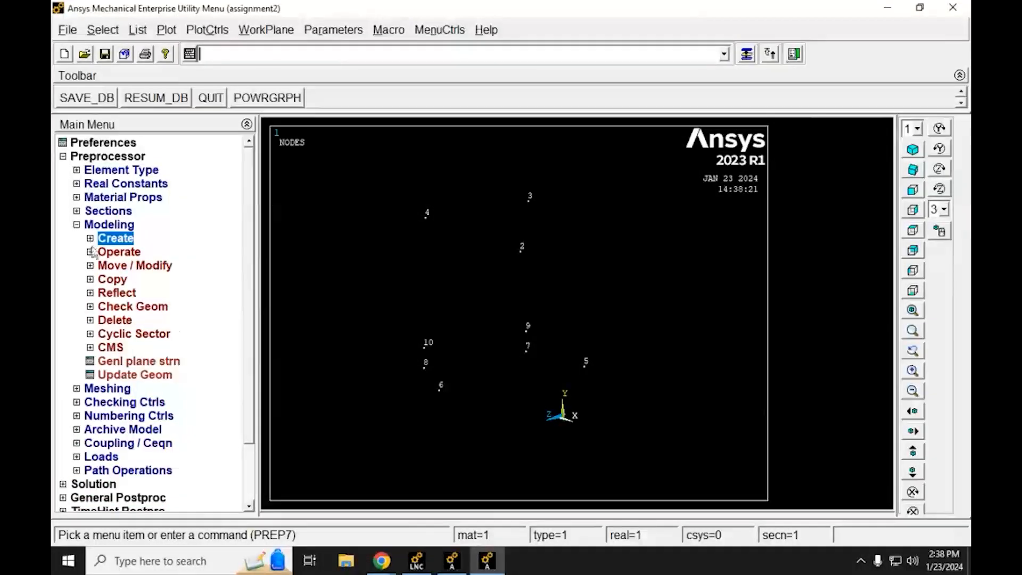
left_click(90, 320)
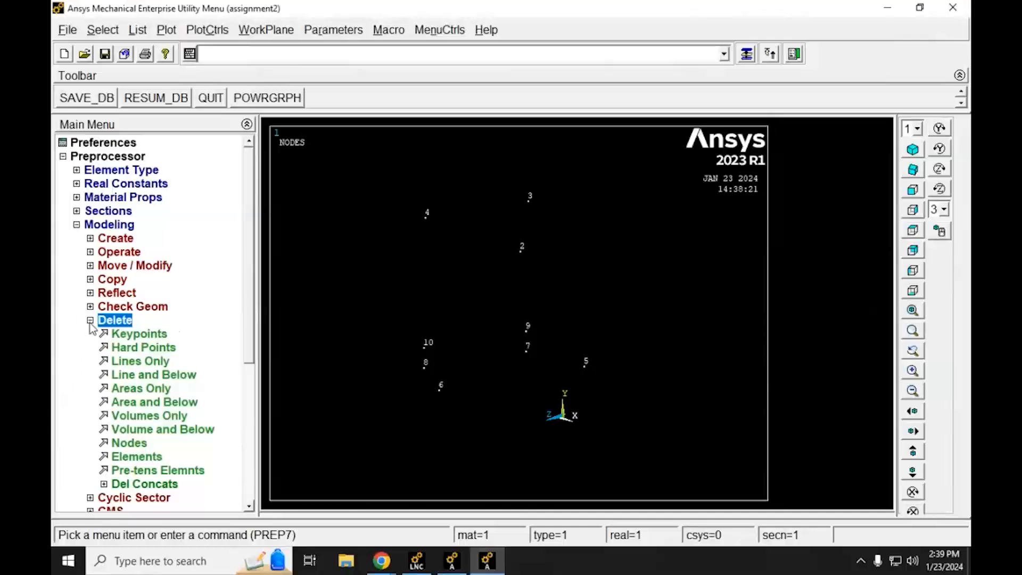
left_click(124, 449)
left_click_drag(134, 273, 318, 133)
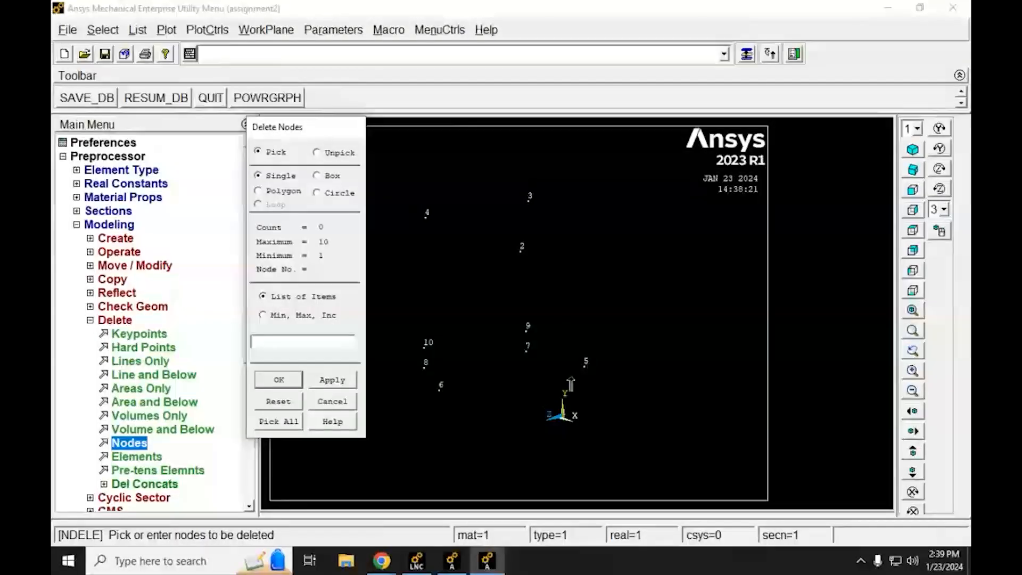
left_click(256, 344)
type("3")
left_click(333, 403)
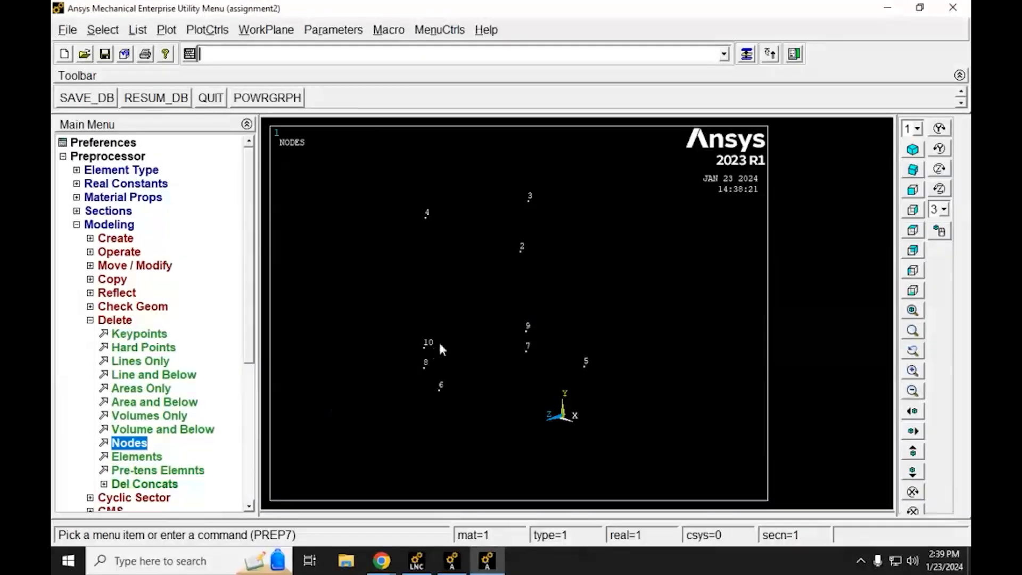
Step: List all nodes again with coordinates and angles, sorted by node number, and highlight node 3's row
left_click(139, 32)
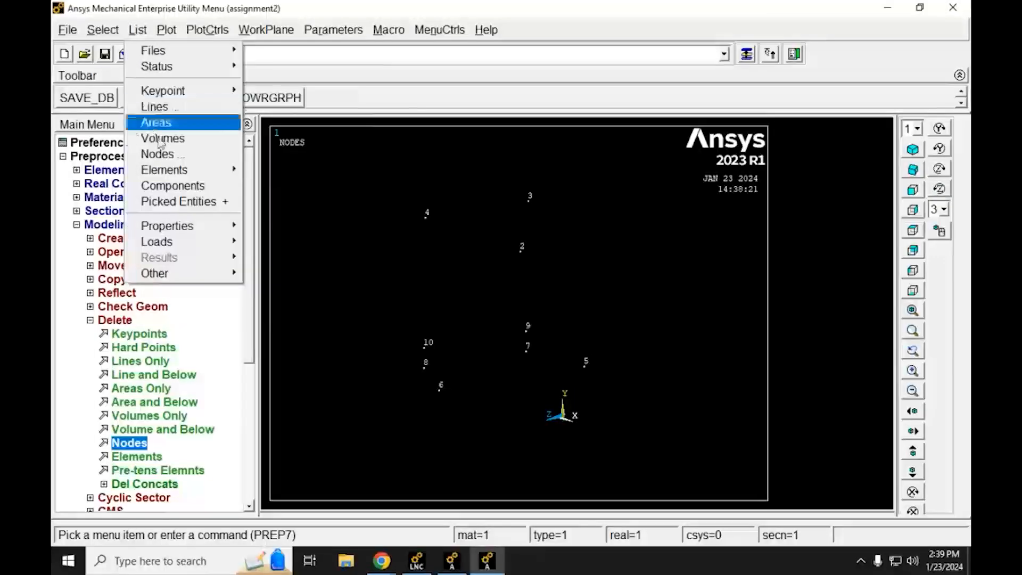
left_click(157, 155)
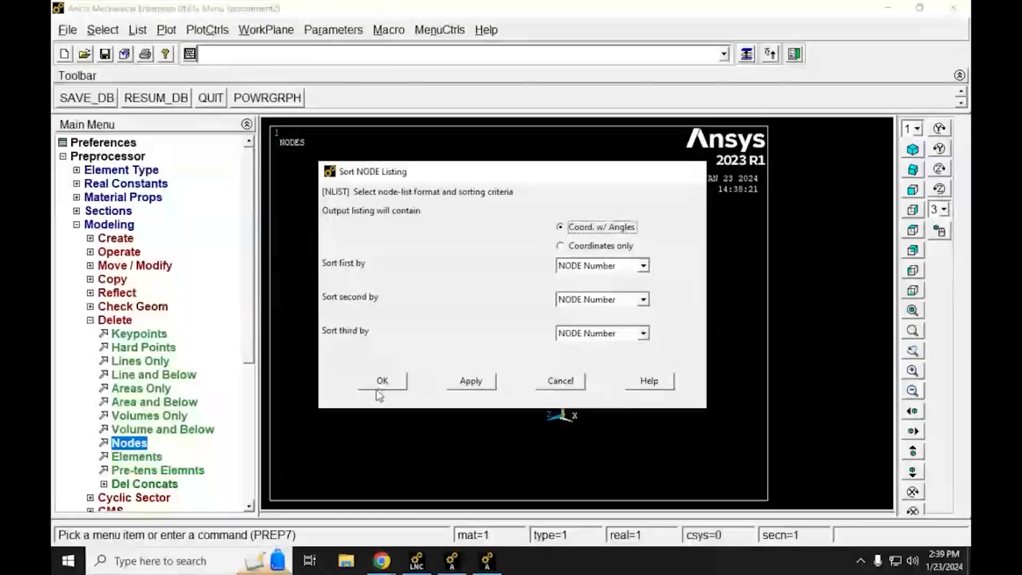
left_click(379, 385)
left_click_drag(349, 154, 450, 130)
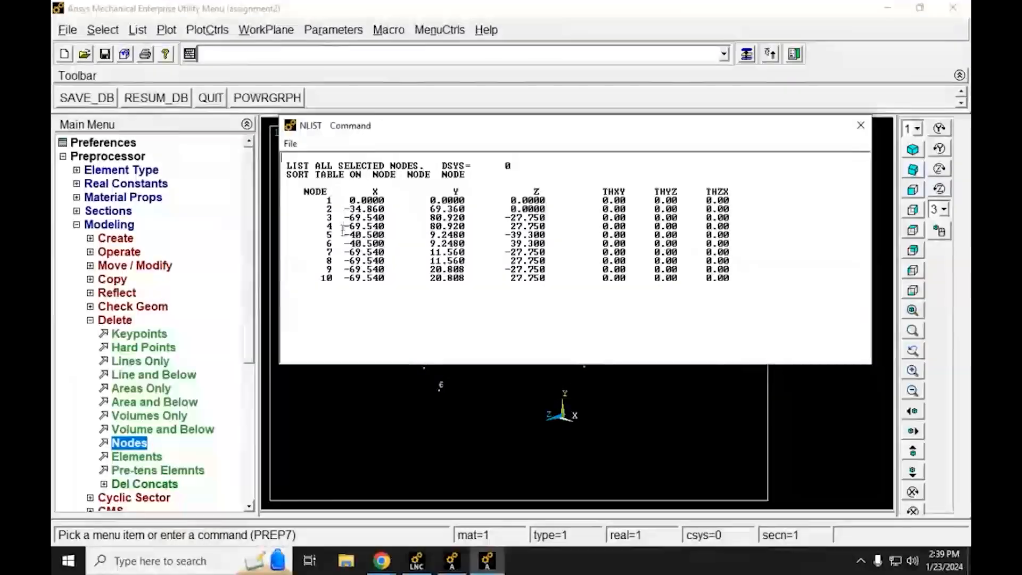
left_click_drag(329, 218, 743, 220)
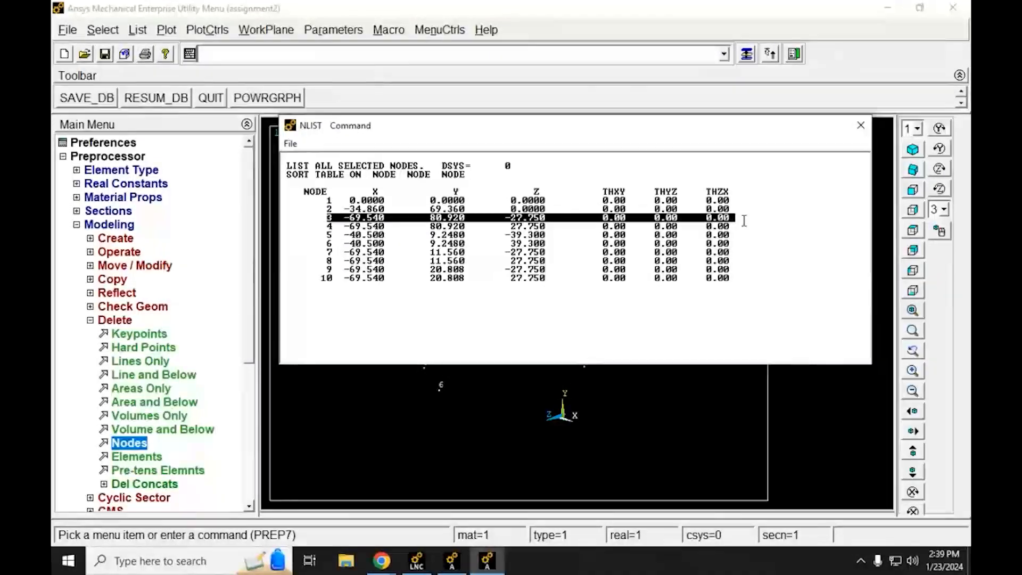
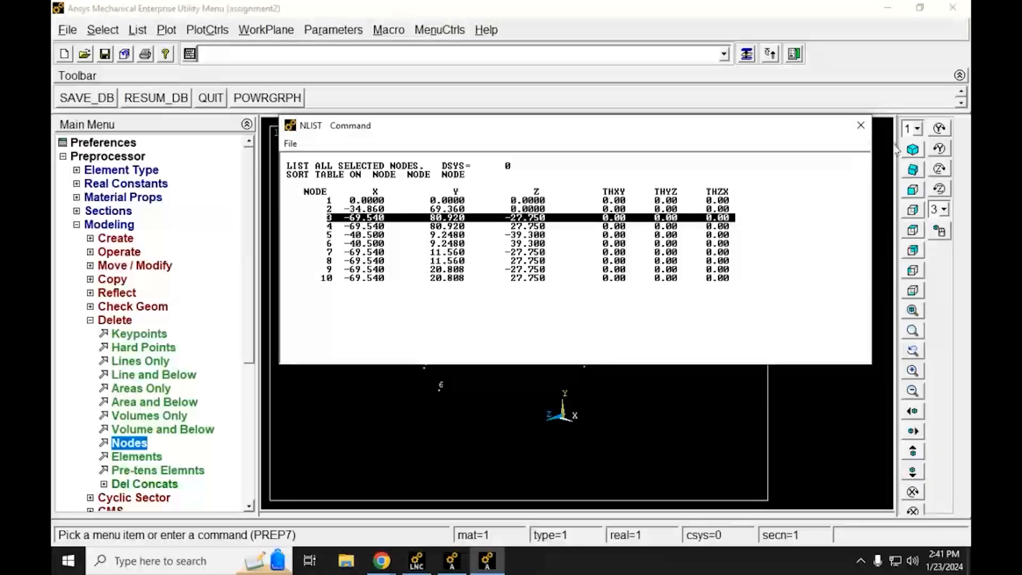
Step: Close the node listing, review the Element List for Two Force Members in the Chrome lab assignment, and return to Ansys
left_click(859, 128)
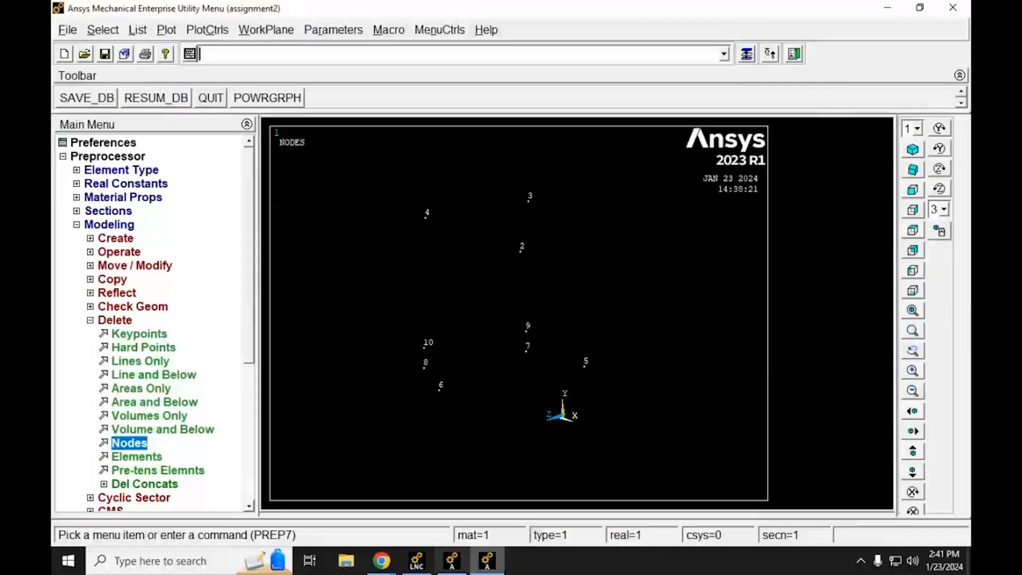
mouse_move(381, 563)
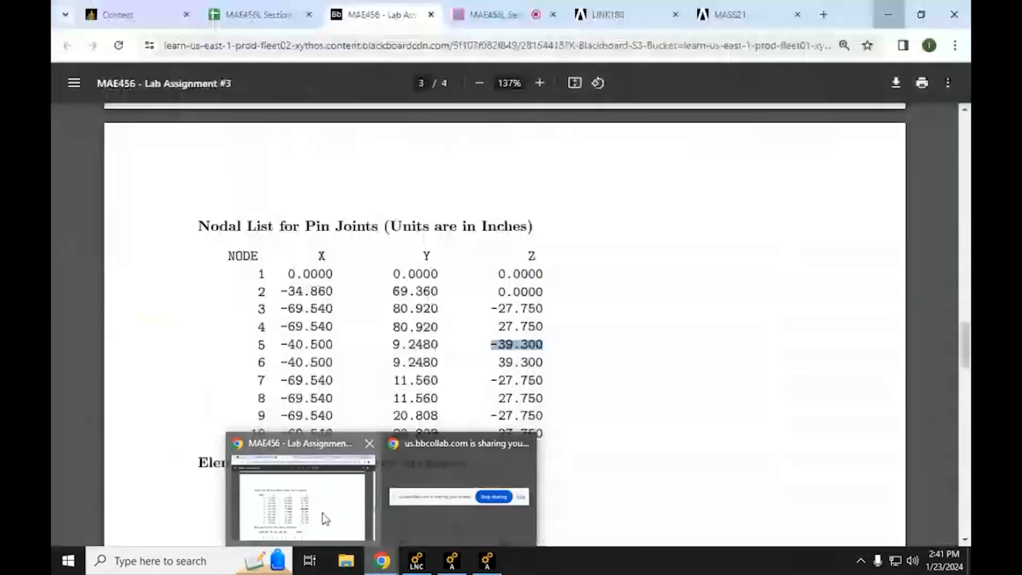
left_click(325, 519)
scroll(426, 388, "down", 6)
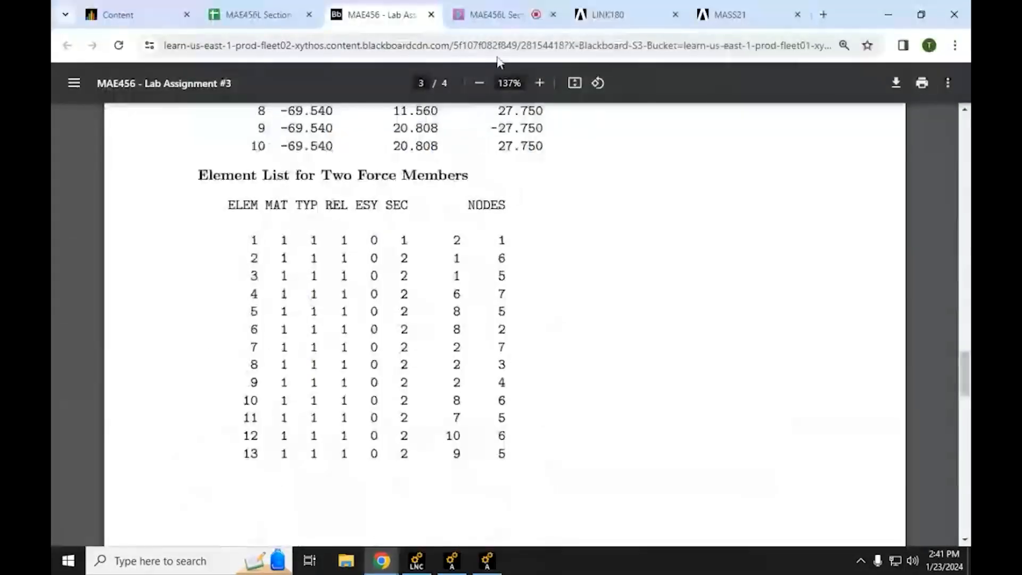
scroll(269, 243, "up", 9)
scroll(269, 242, "down", 9)
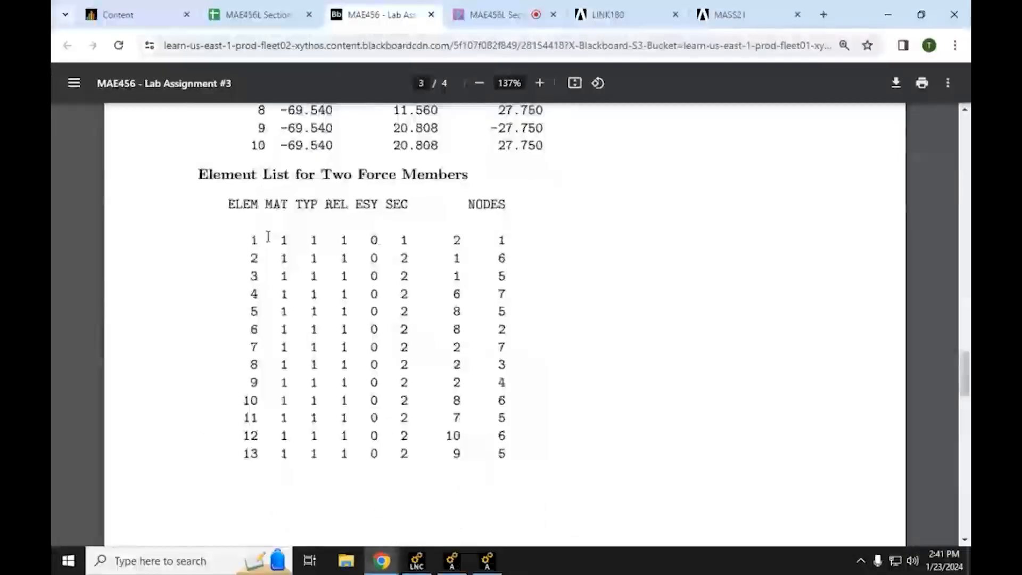
left_click(889, 13)
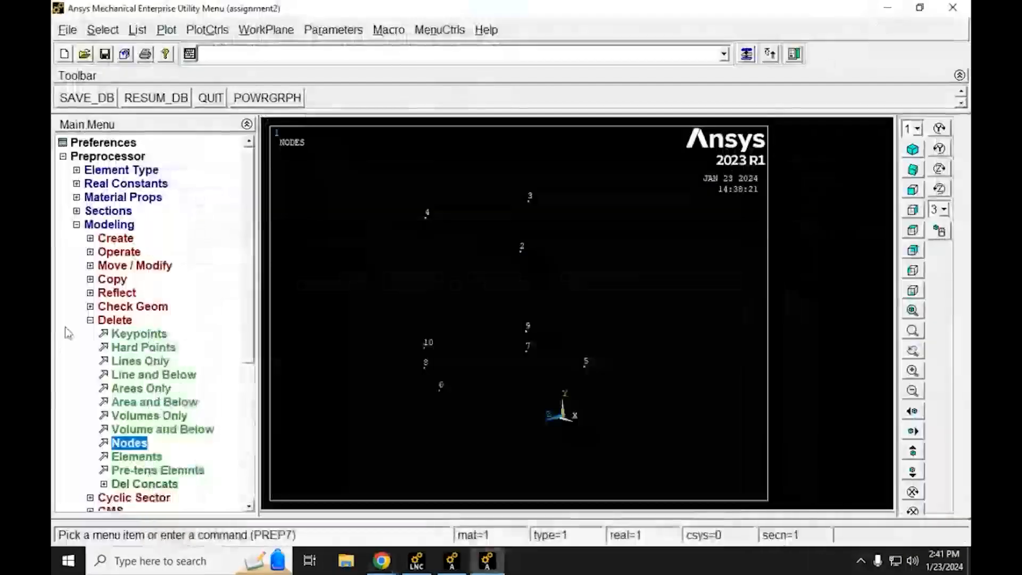
Step: Define the element attributes as type 1 LINK180, material 1, real constant set 1, coordinate system 0 and section 1 Blue
left_click(98, 238)
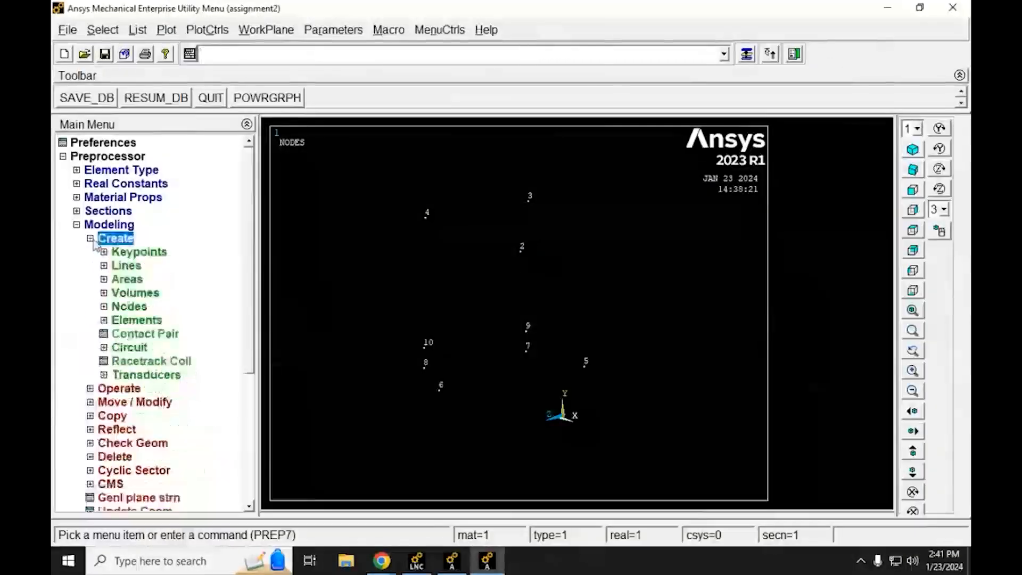
left_click(114, 320)
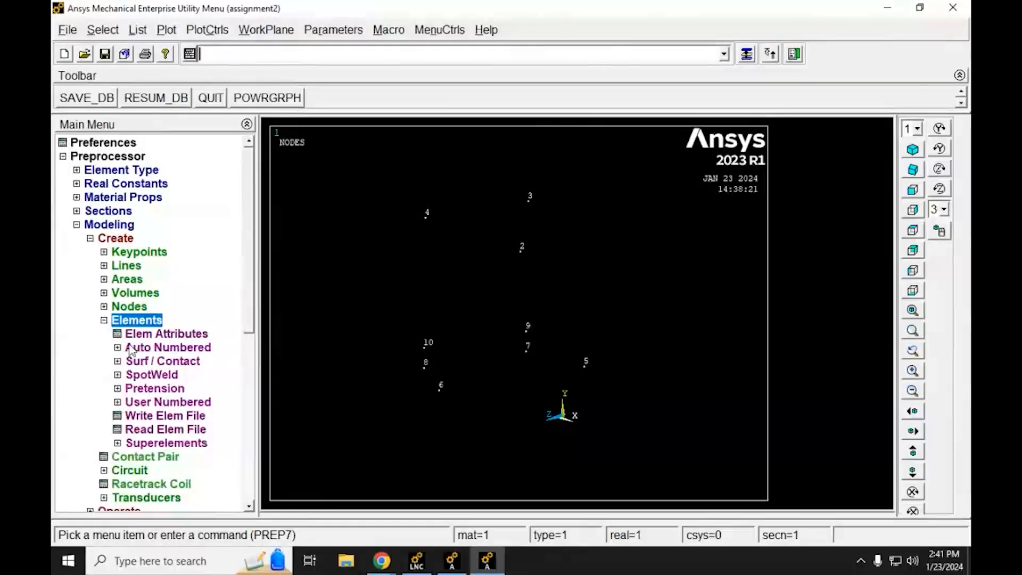
left_click(134, 348)
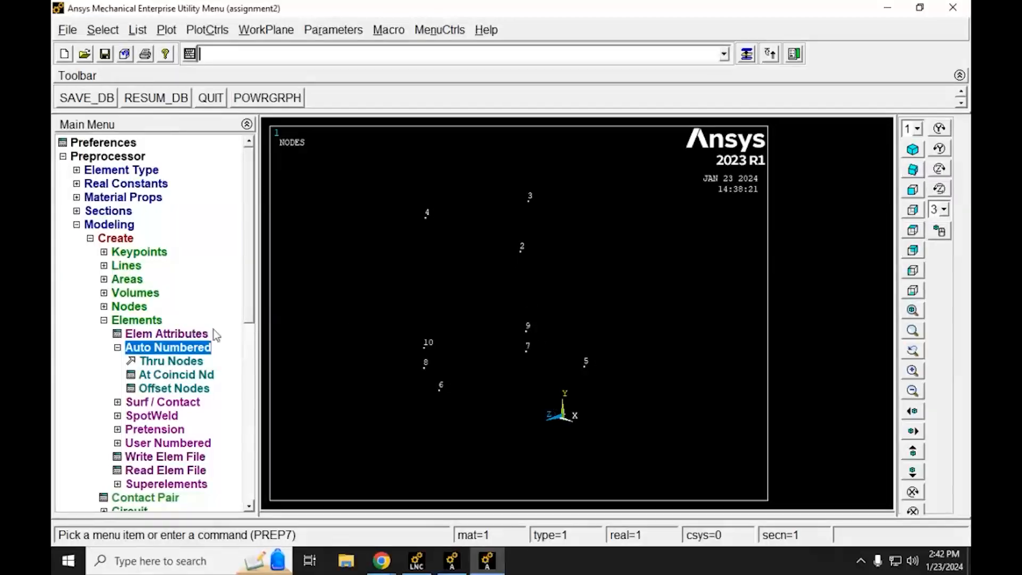
left_click(123, 337)
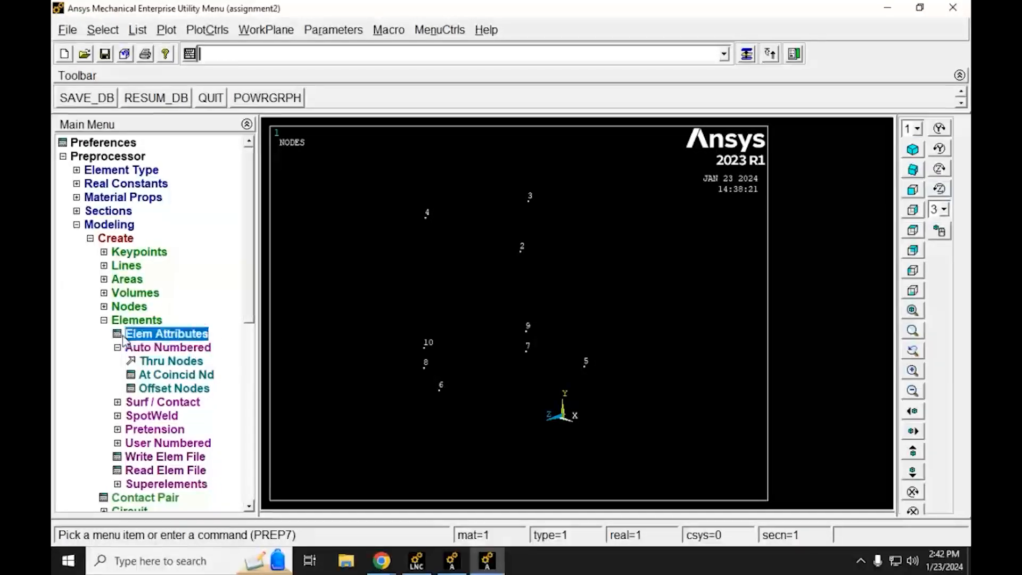
left_click_drag(591, 147, 445, 128)
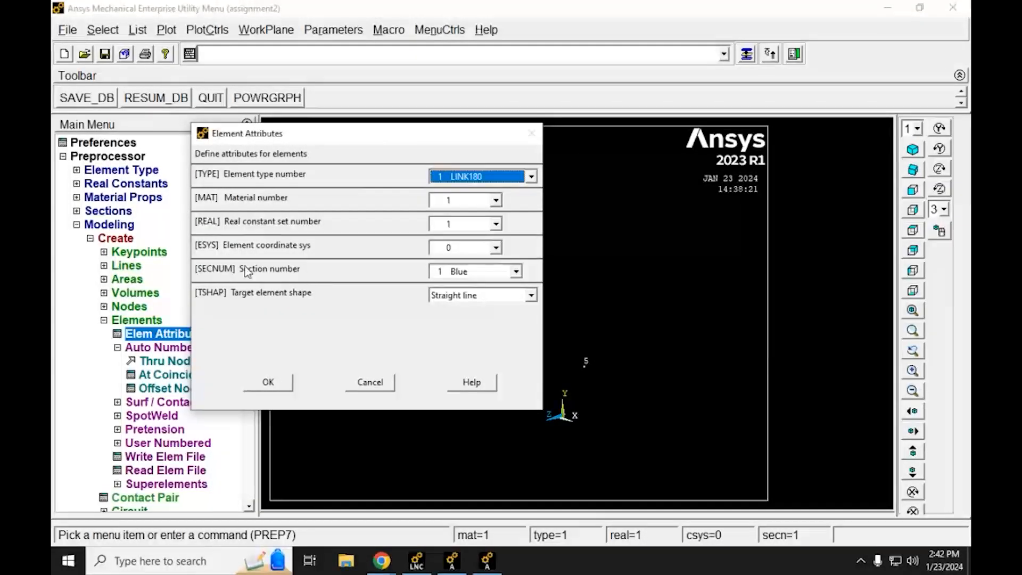
left_click(494, 273)
left_click(468, 290)
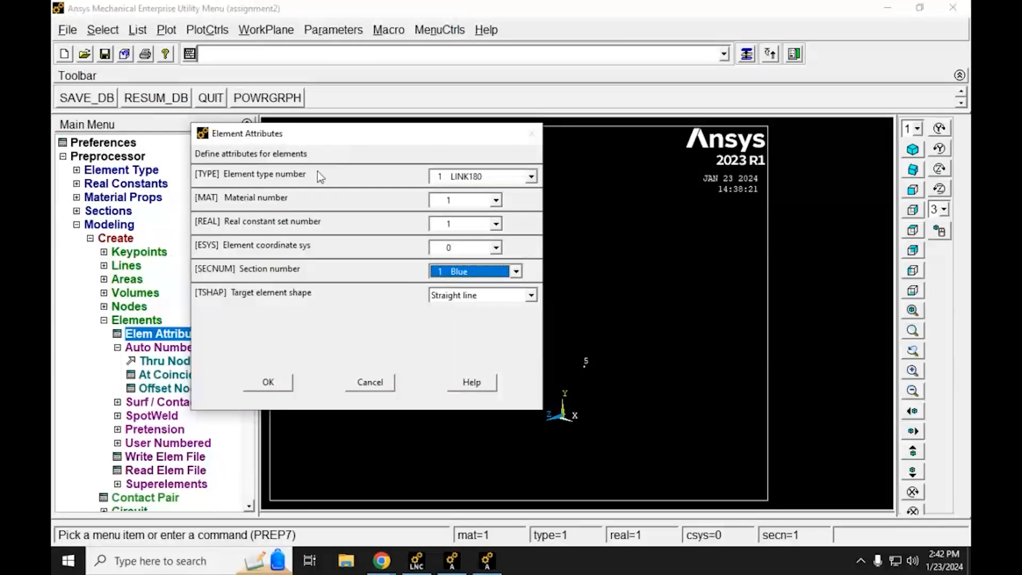
left_click(493, 179)
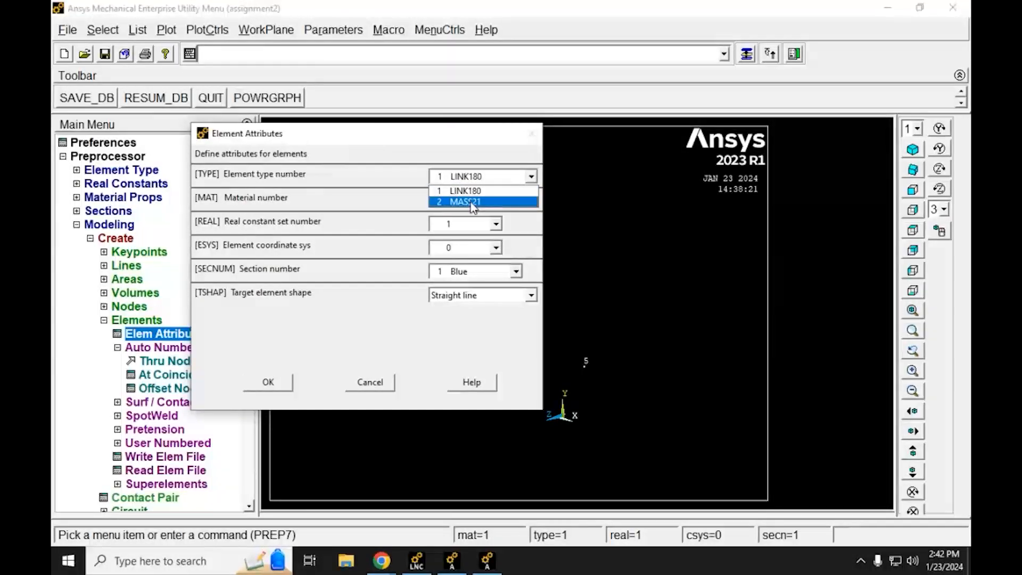
left_click(469, 191)
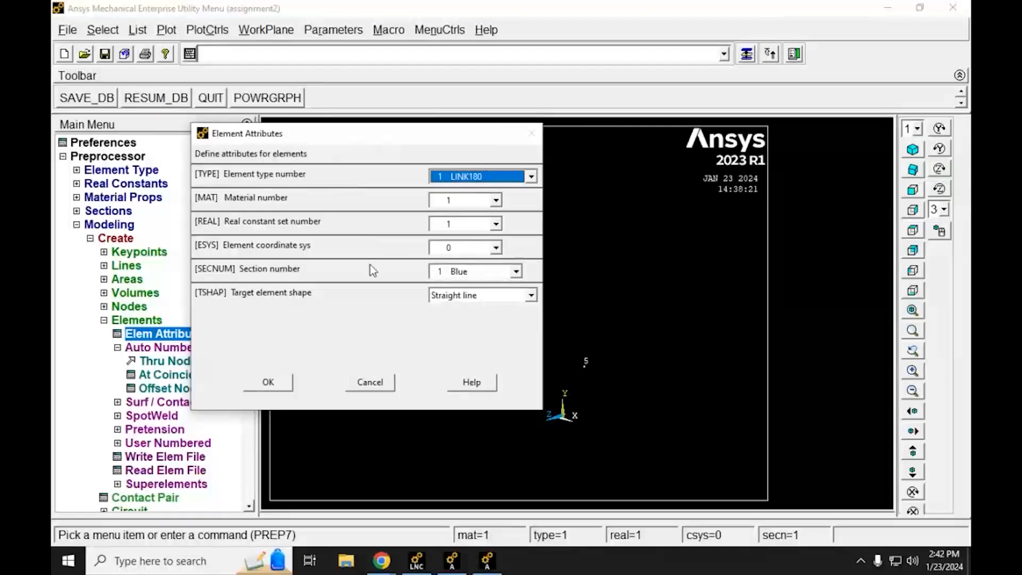
left_click(283, 382)
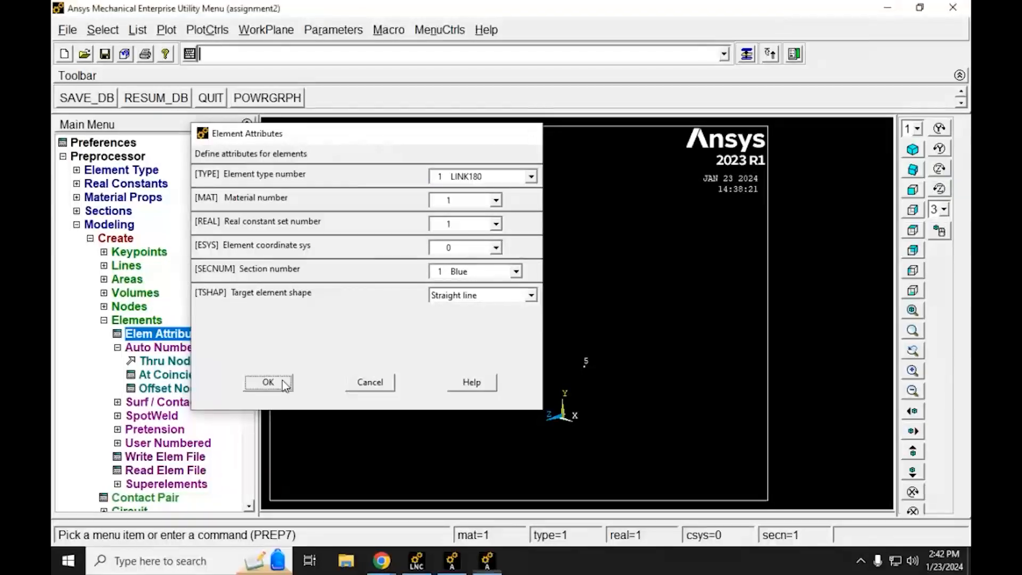
Step: Create an auto-numbered element through node 1 at the origin and node 2, leaving the typed node list empty
left_click(128, 349)
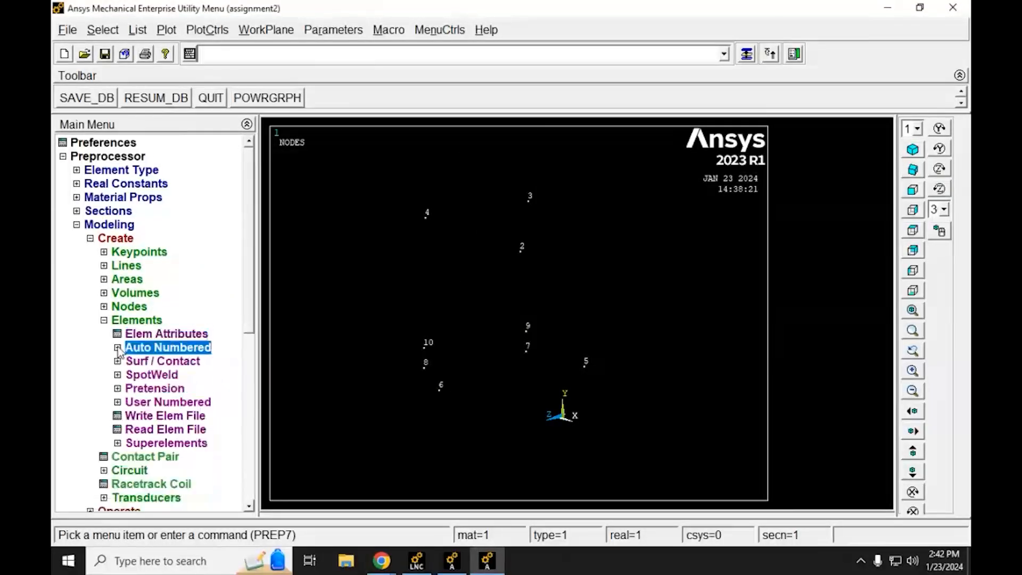
left_click(127, 351)
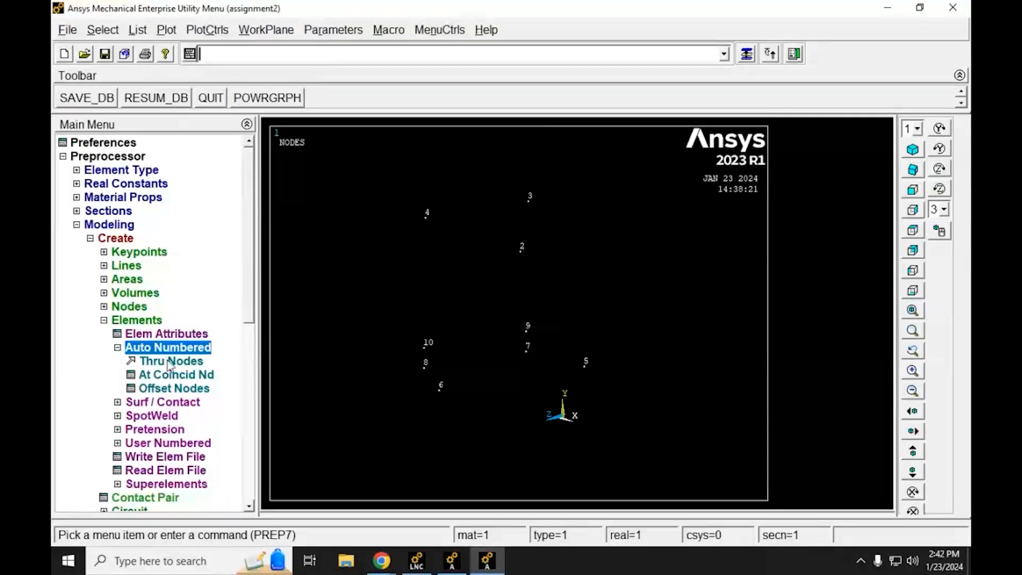
left_click(146, 366)
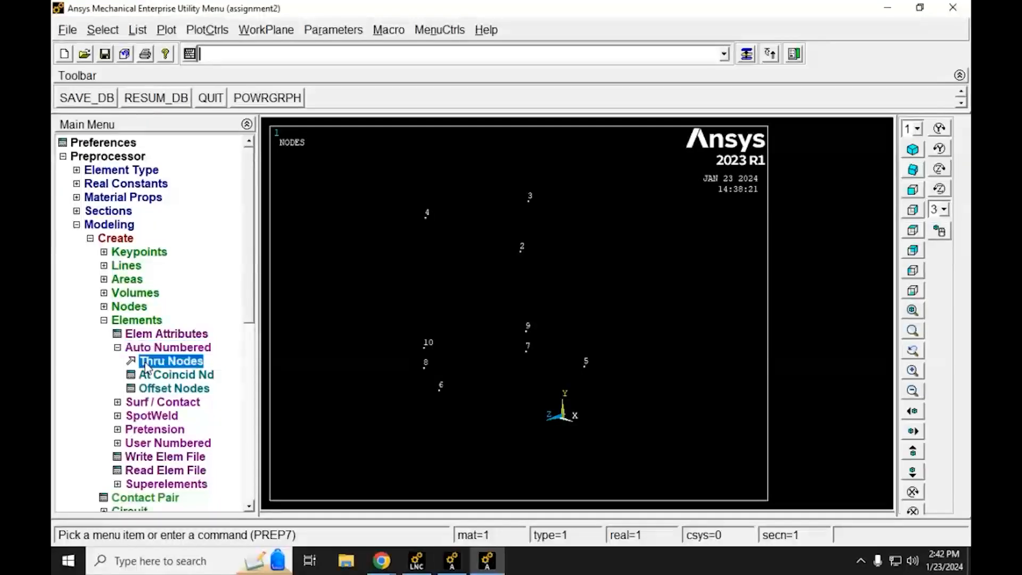
left_click_drag(145, 272, 353, 124)
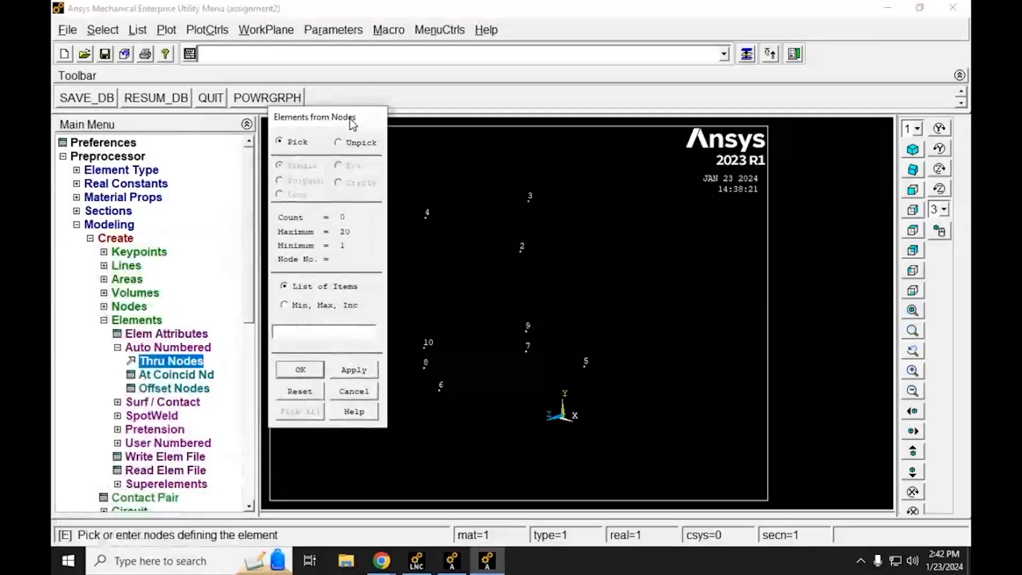
left_click(564, 417)
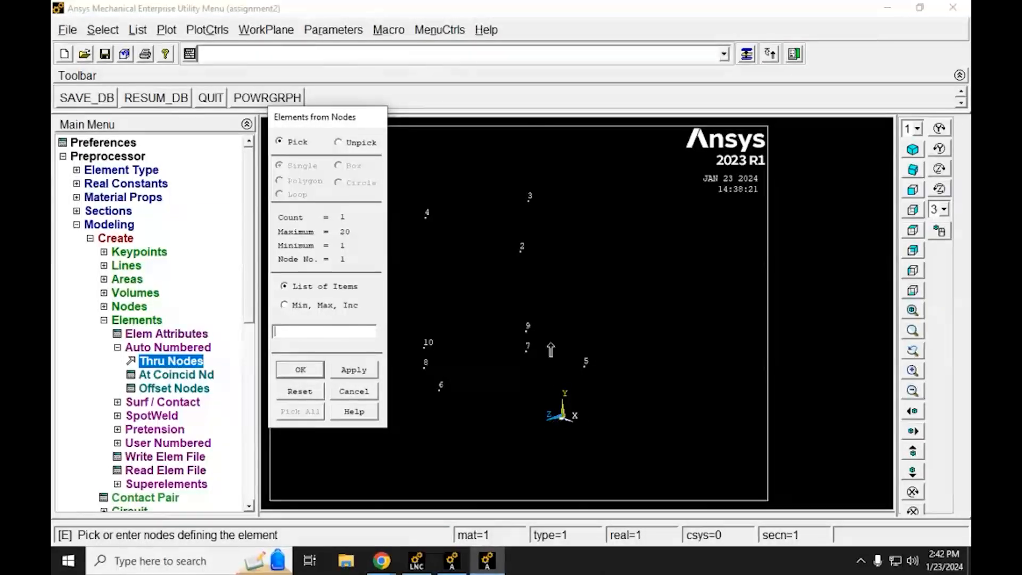
left_click(521, 250)
type("1,2")
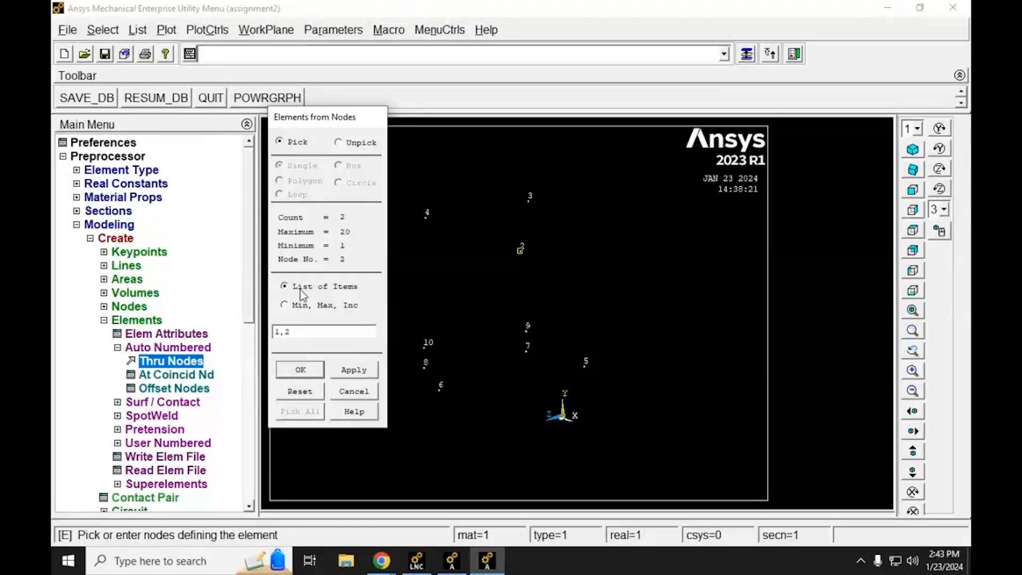
double_click(282, 332)
left_click_drag(313, 336, 223, 317)
key("BackSpace")
left_click(284, 370)
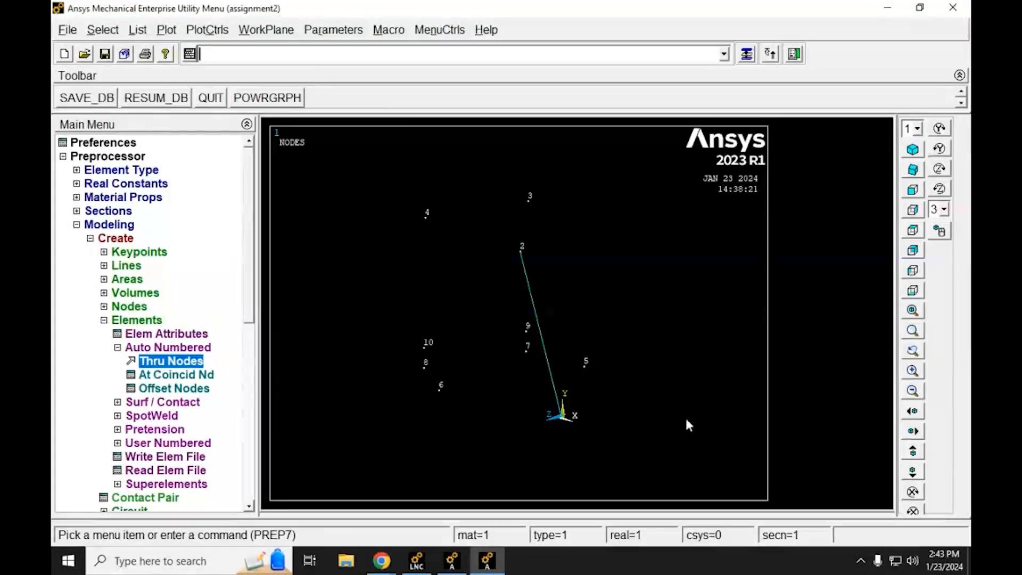
Step: Fit the model in the view and display elements together with nodes using Multi-Plots
scroll(507, 299, "up", 10)
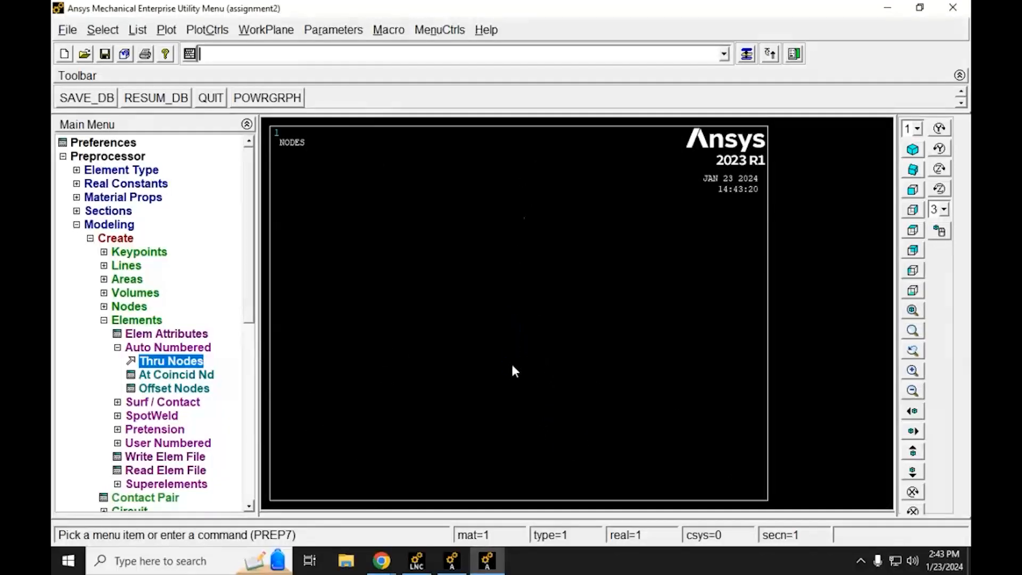
left_click(914, 313)
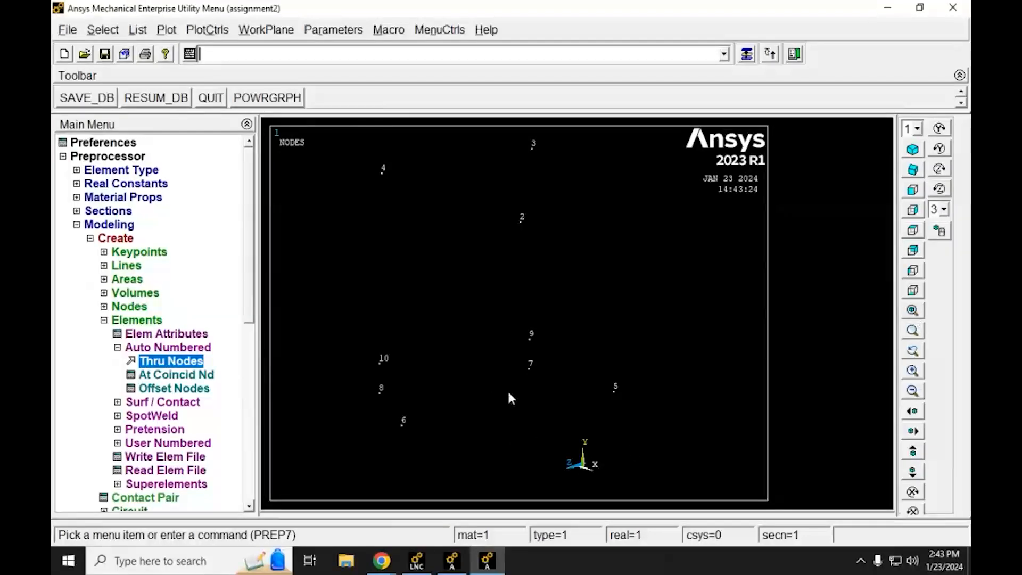
scroll(489, 325, "down", 2)
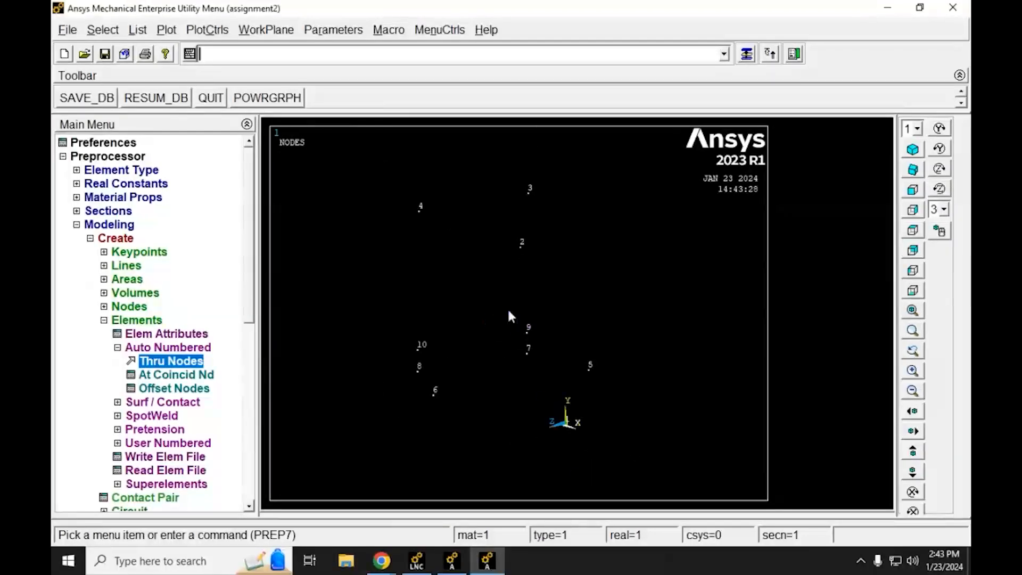
scroll(506, 308, "down", 2)
scroll(508, 258, "up", 3)
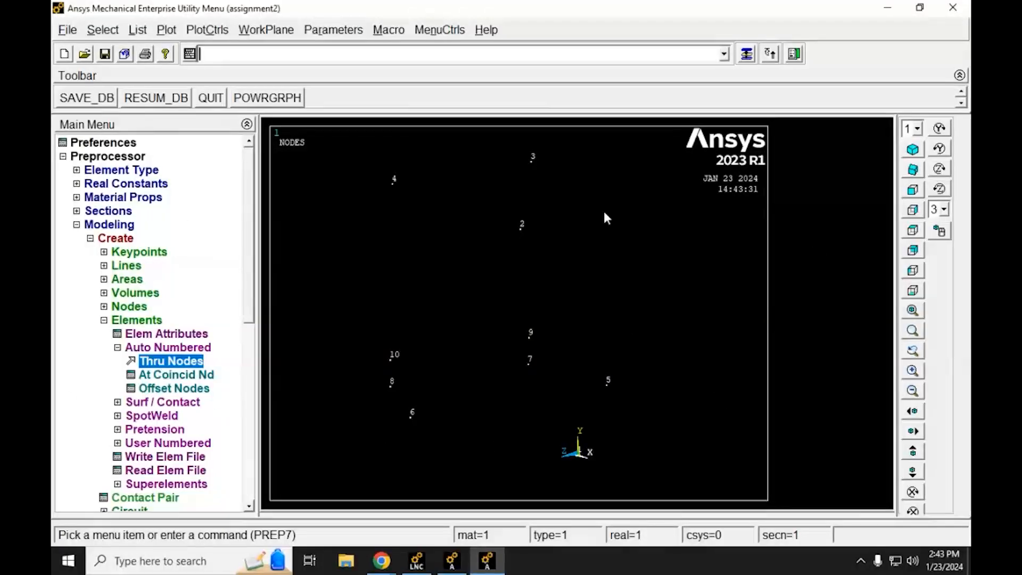
left_click(165, 30)
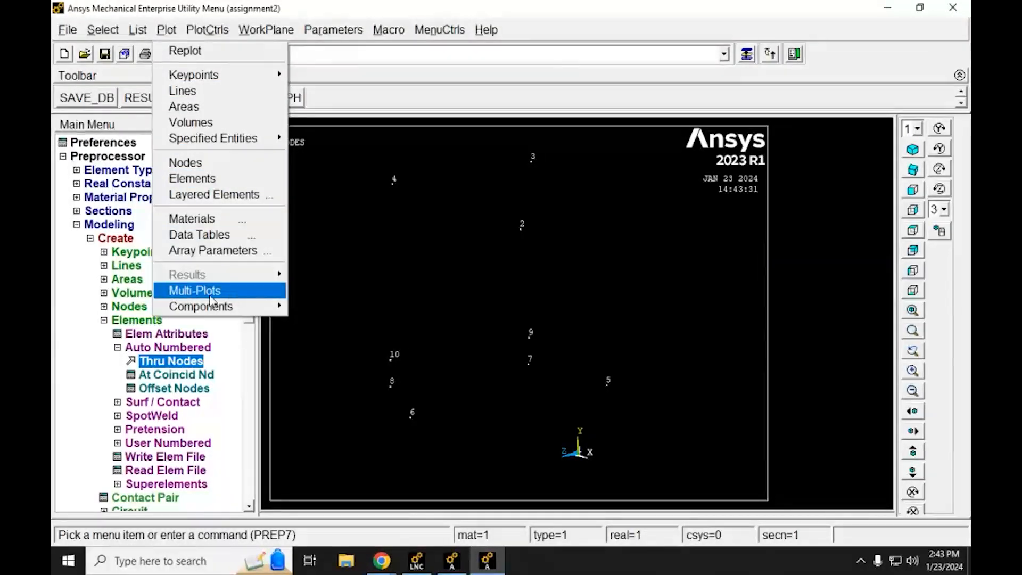
left_click(207, 293)
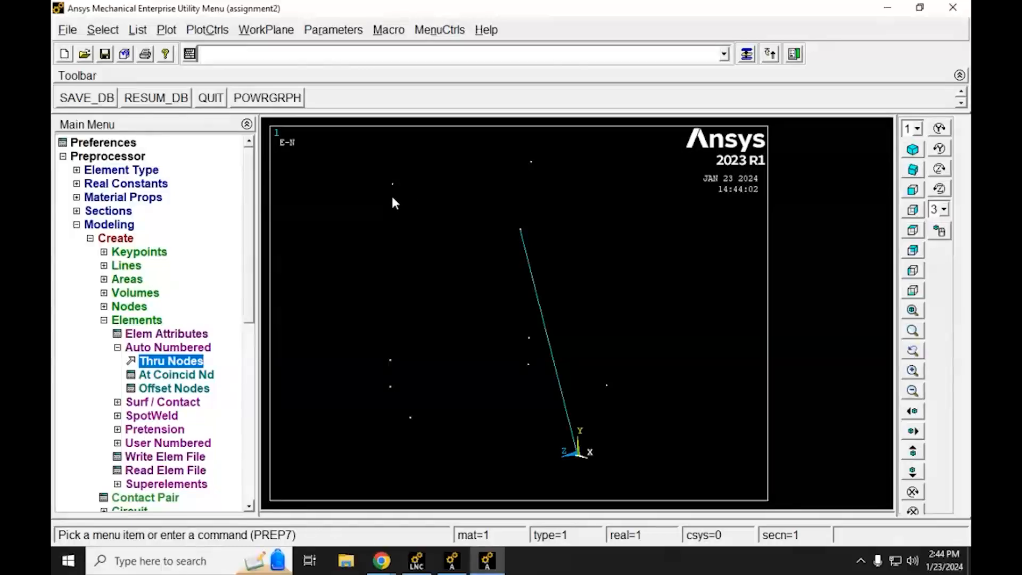
Step: Turn on node numbers in the plot numbering controls and replot the model
left_click(210, 31)
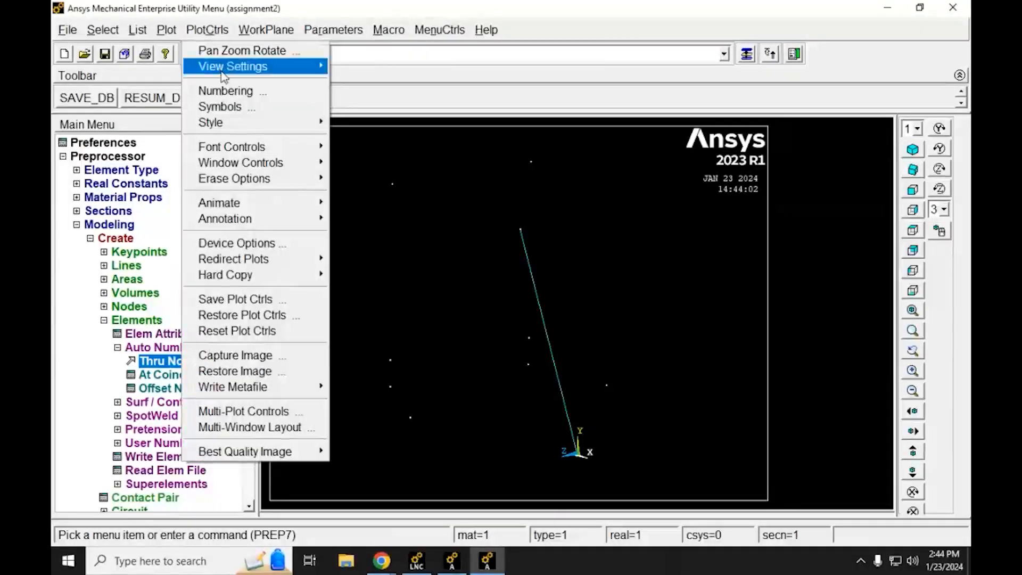
left_click(265, 95)
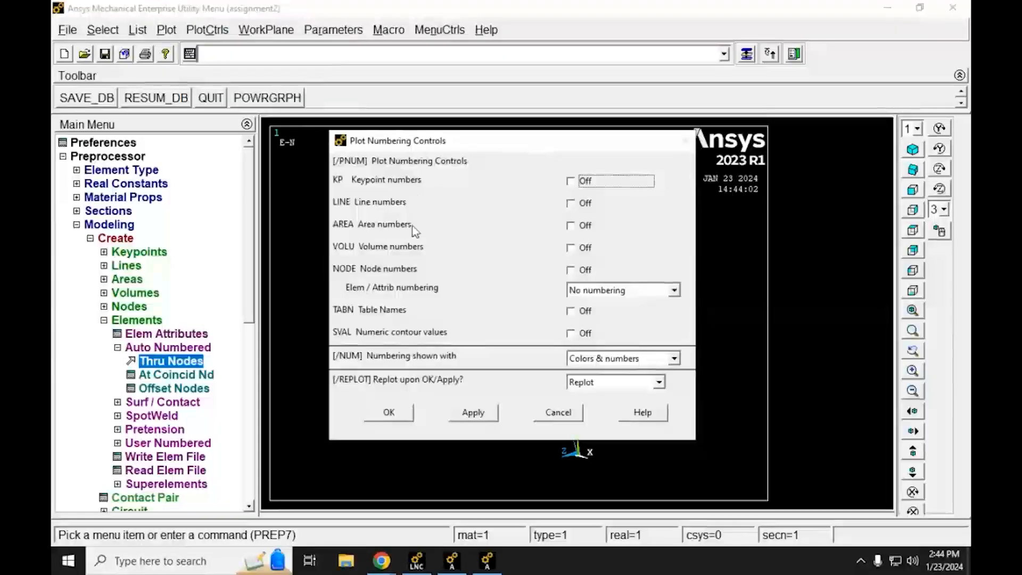
left_click(571, 271)
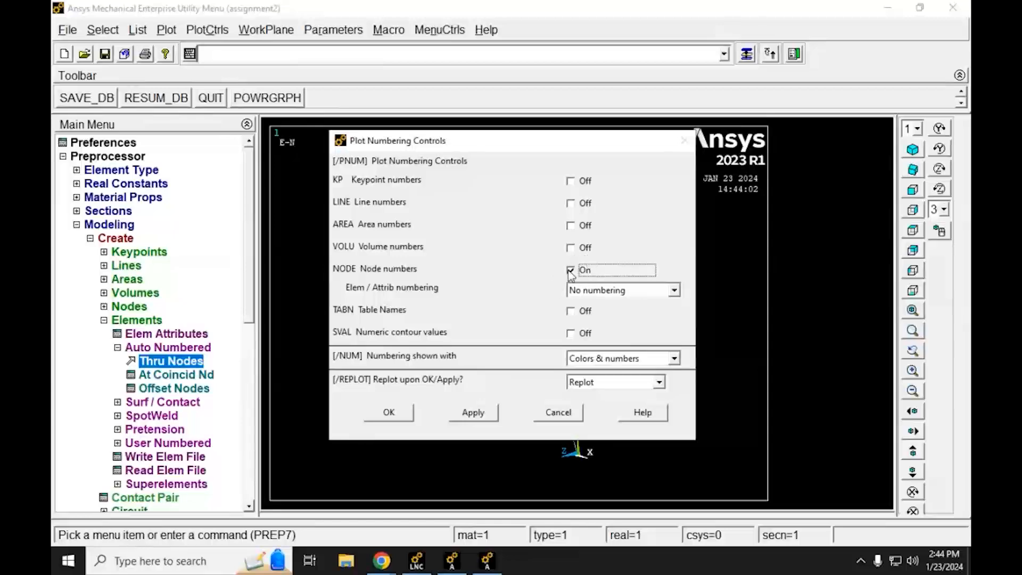
left_click(400, 420)
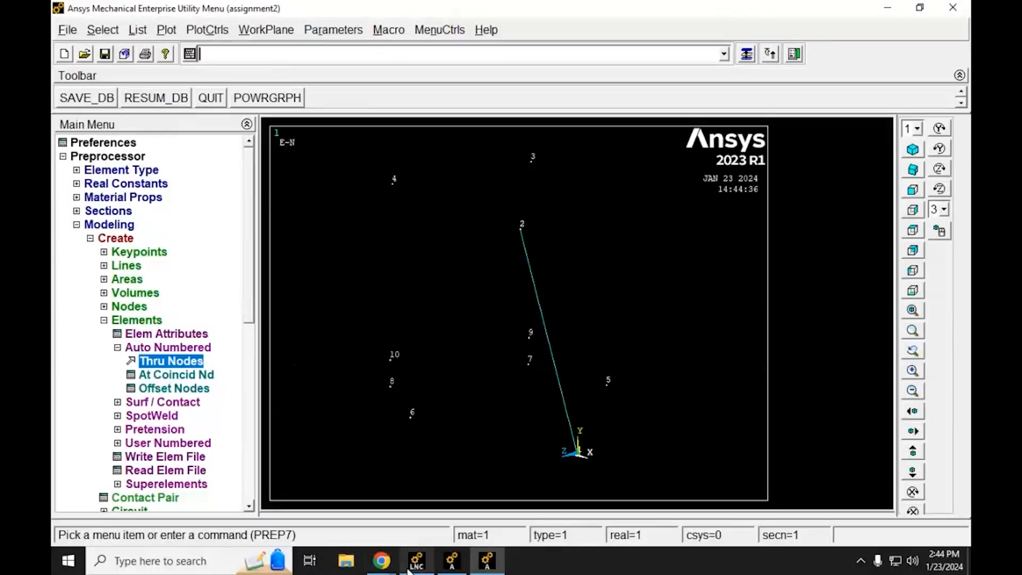
Step: Change the element attributes to section 2 Red, keeping element type 1 LINK180 and material 1
mouse_move(391, 570)
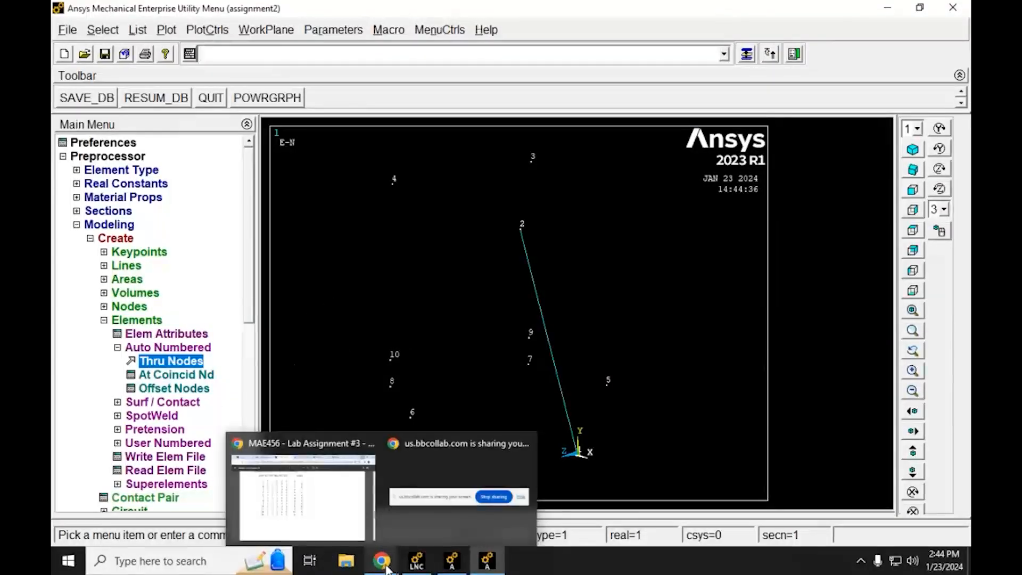
left_click(128, 337)
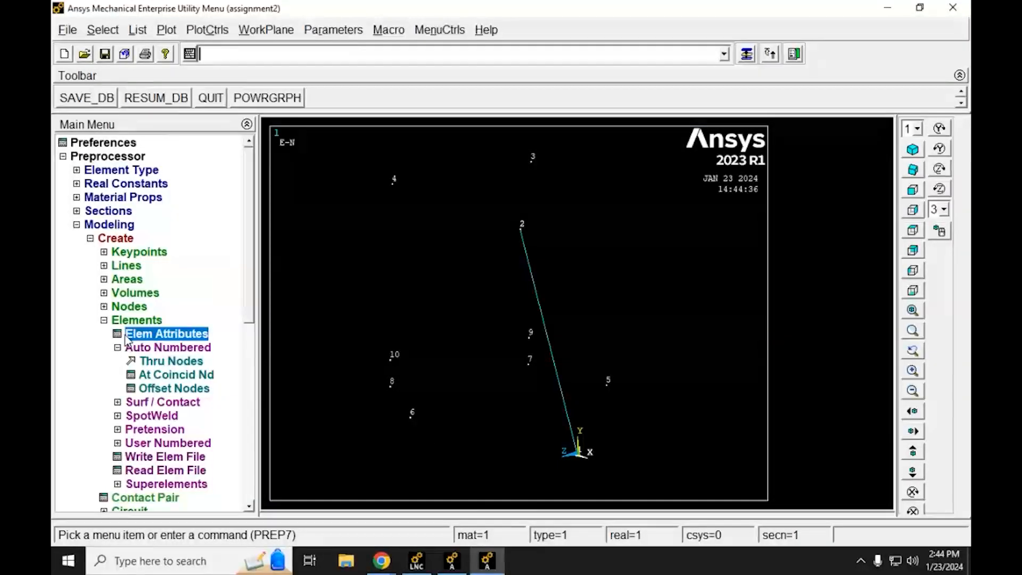
left_click(128, 337)
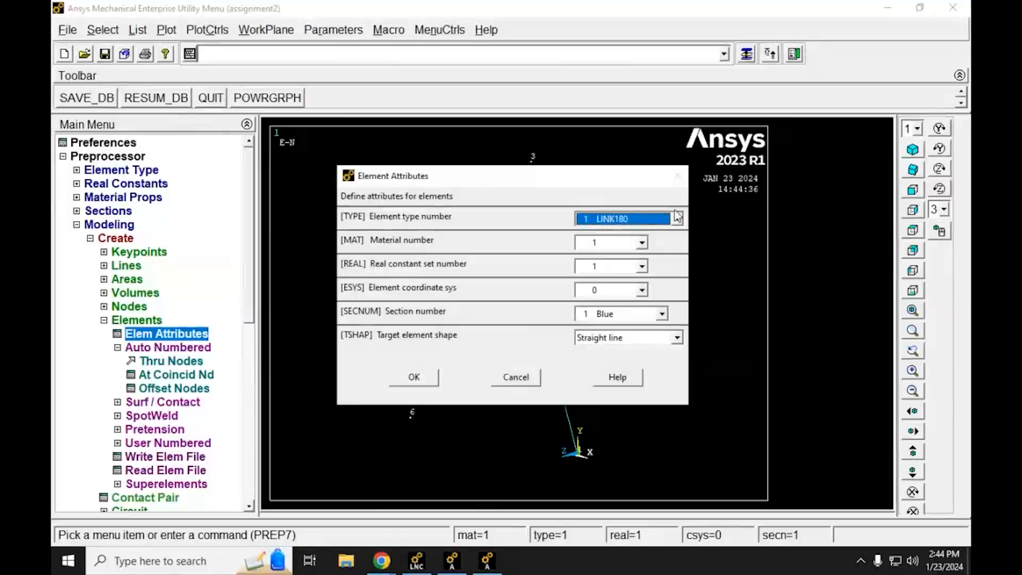
left_click(610, 318)
left_click(611, 340)
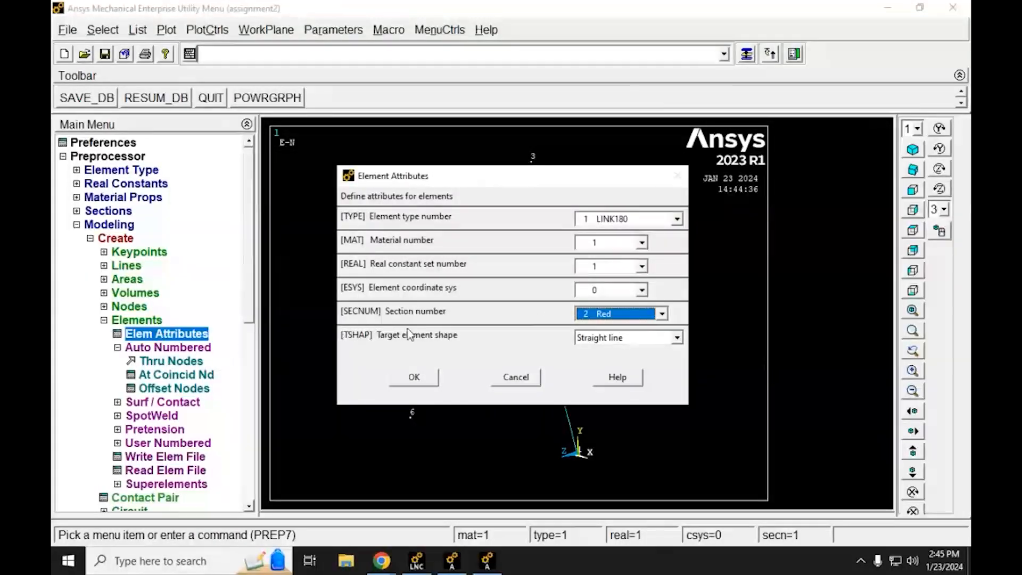
left_click(418, 382)
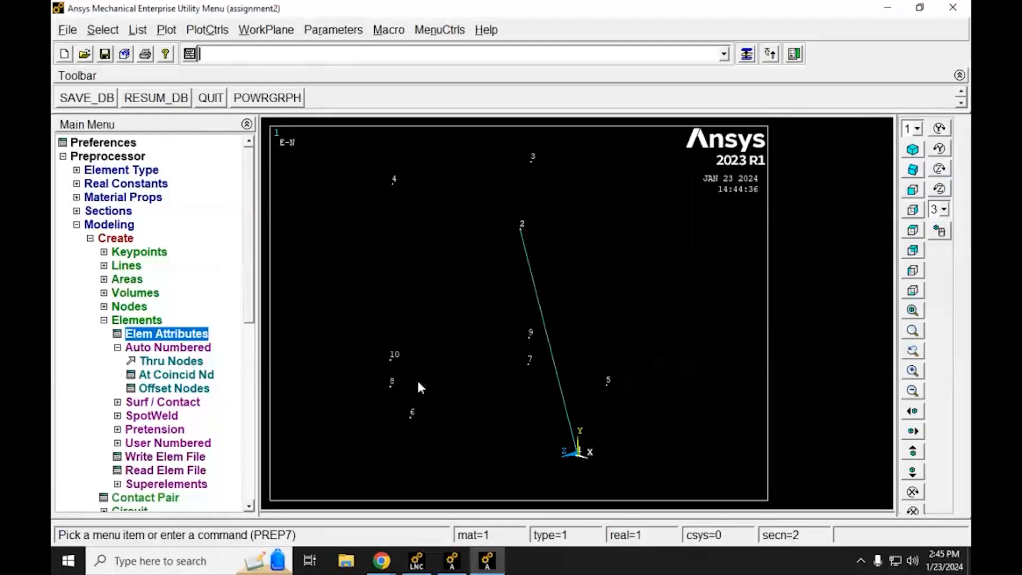
Step: Look up element 2 in the lab assignment's element list in Chrome, and create an auto-numbered element through nodes 1 and 6 in Ansys
left_click(149, 362)
left_click_drag(113, 266, 304, 132)
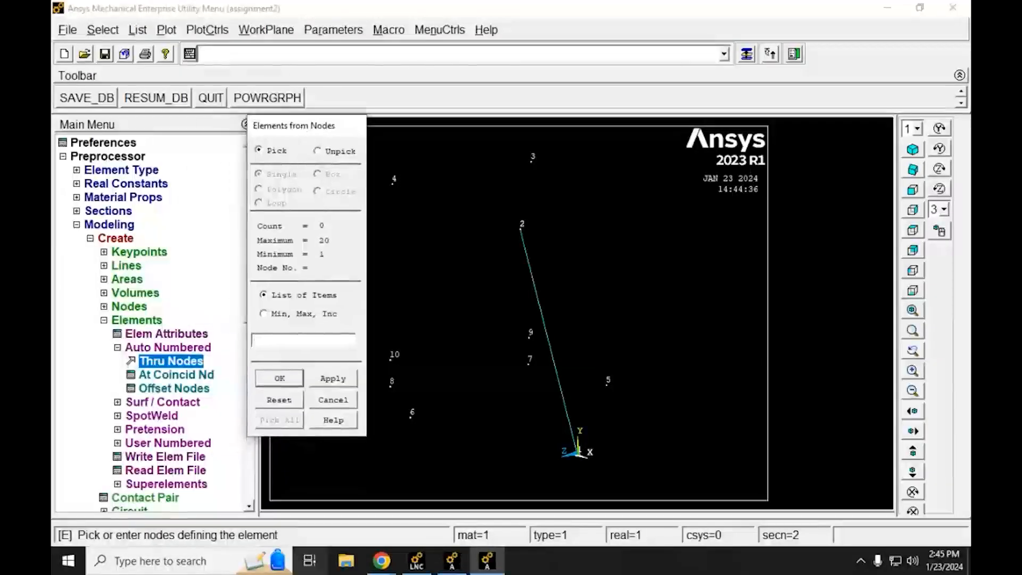
left_click(382, 561)
left_click(338, 505)
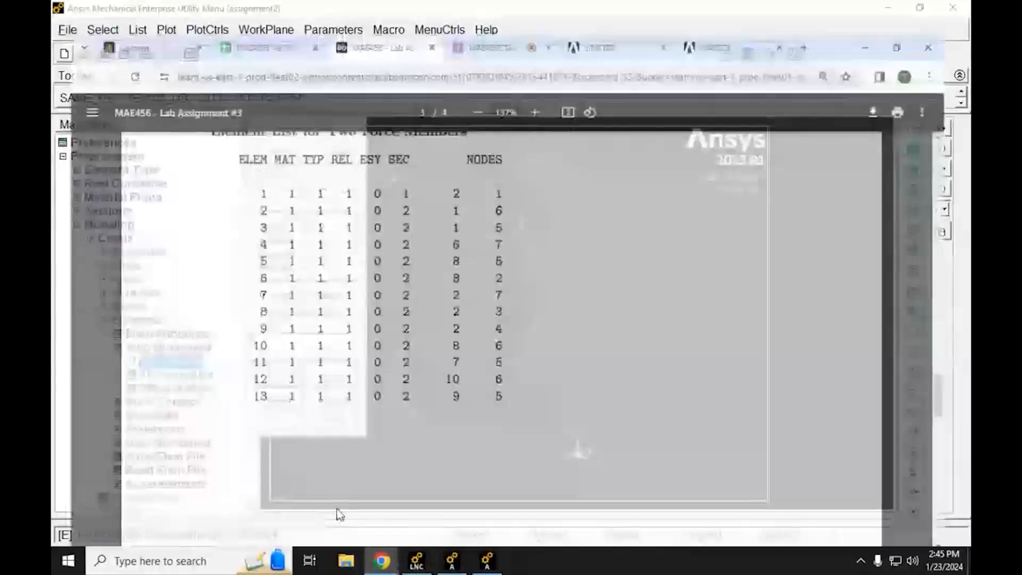
left_click_drag(453, 186, 508, 185)
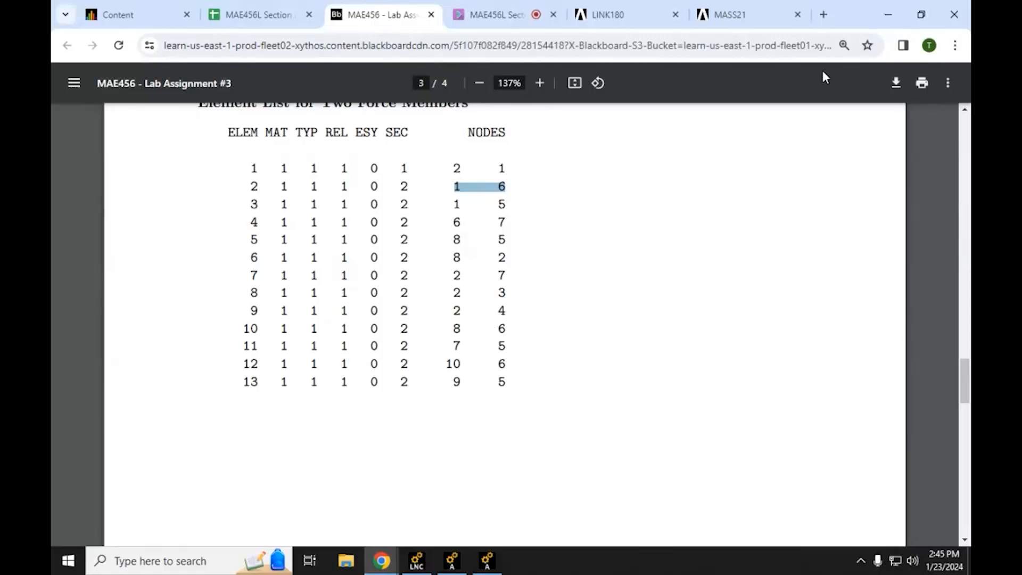
left_click(462, 187)
left_click_drag(453, 185, 502, 183)
left_click(888, 14)
left_click(278, 339)
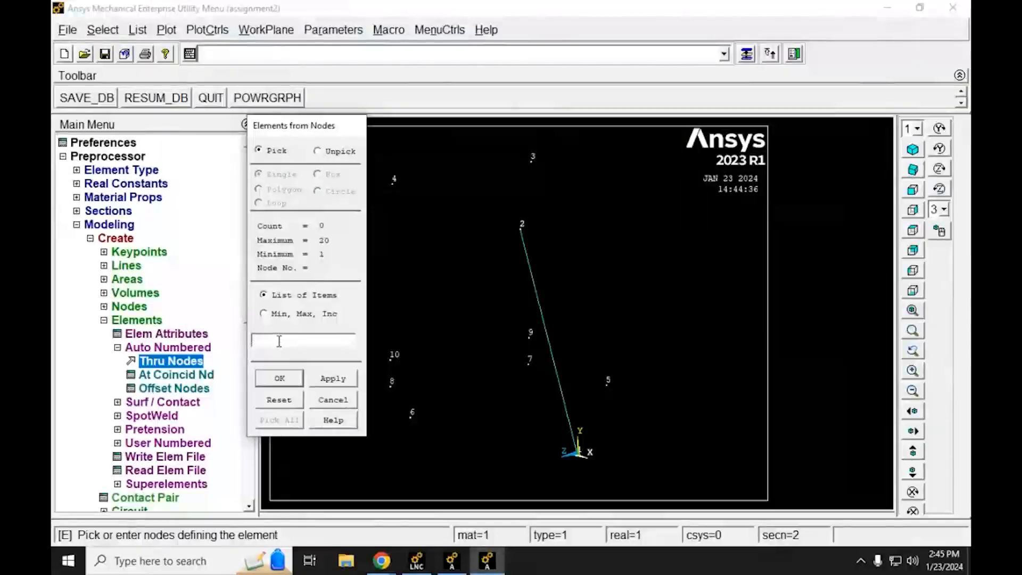
type("1,6")
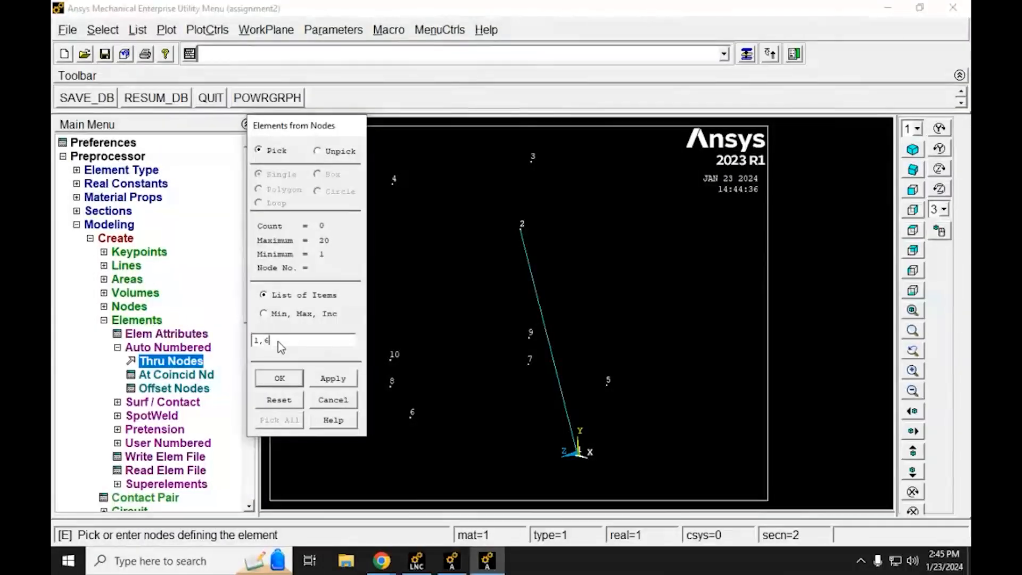
left_click(346, 376)
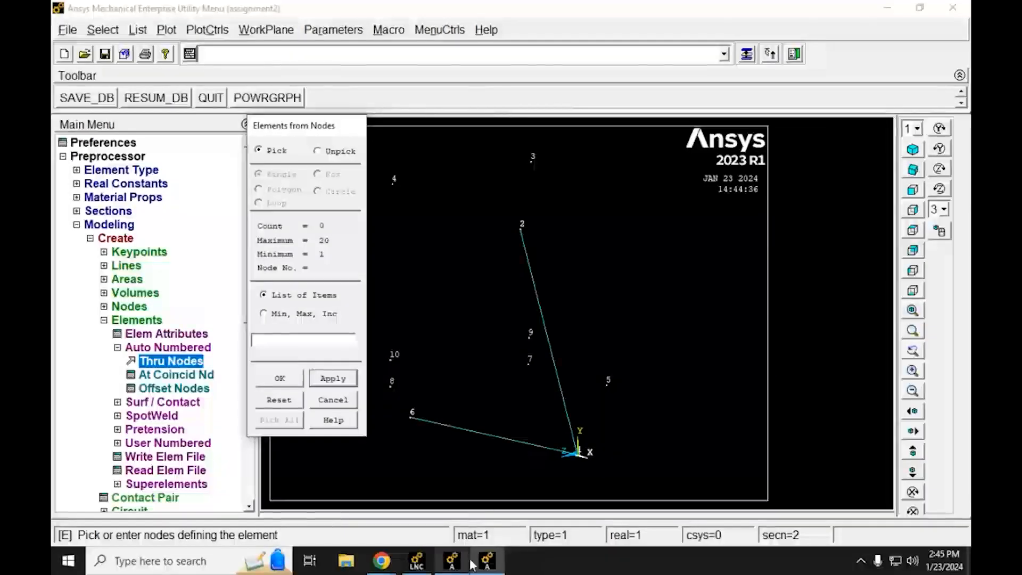
Step: Check the assignment's element list for element 3 and create the element through nodes 1 and 5
mouse_move(388, 573)
left_click(338, 520)
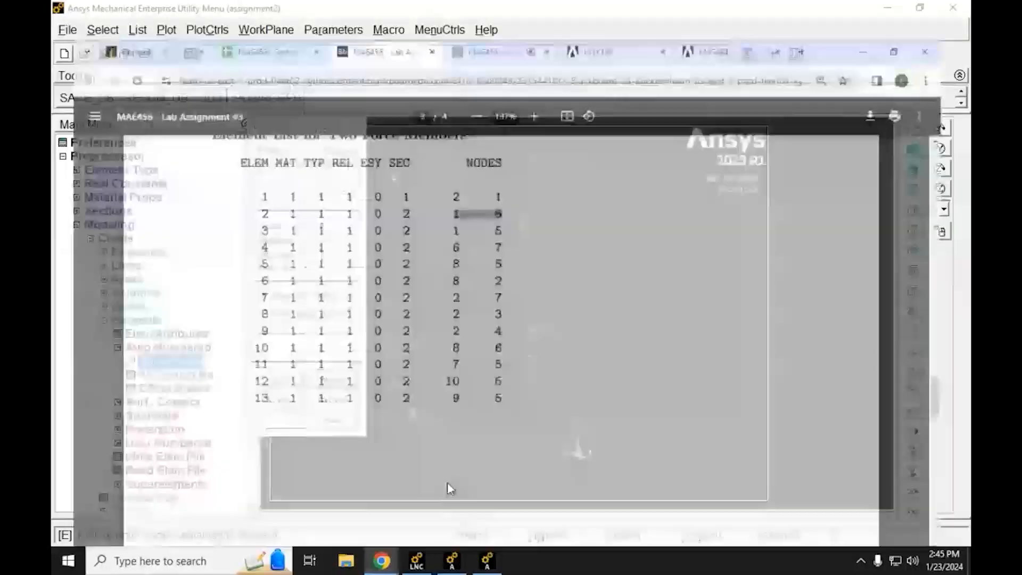
left_click(888, 14)
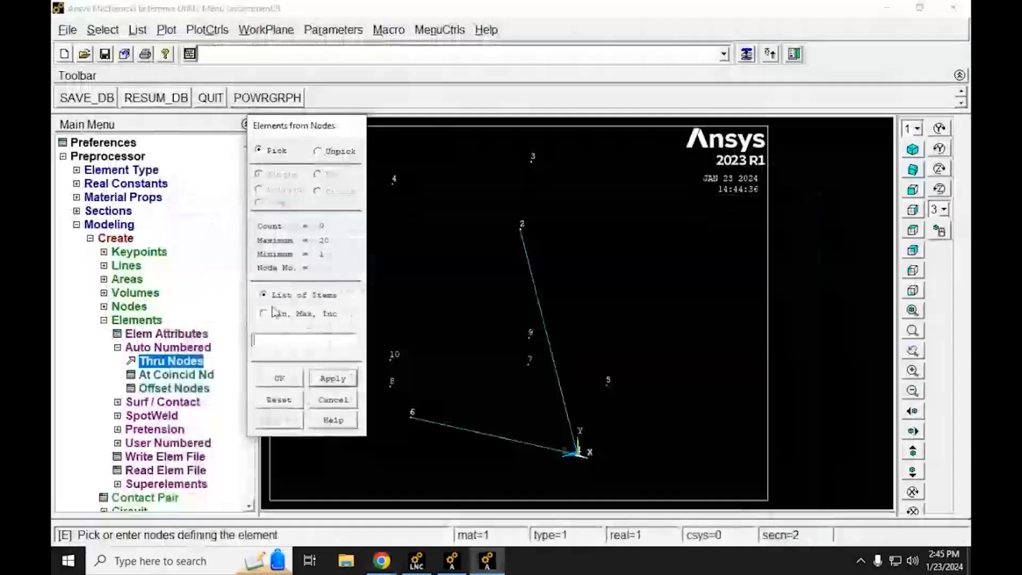
type("1,")
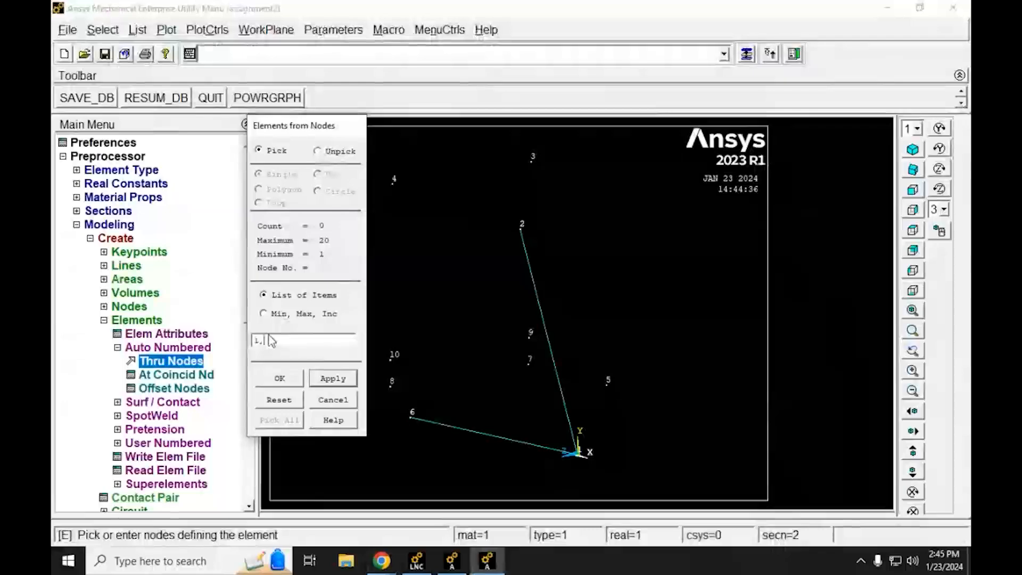
type("5")
left_click(334, 378)
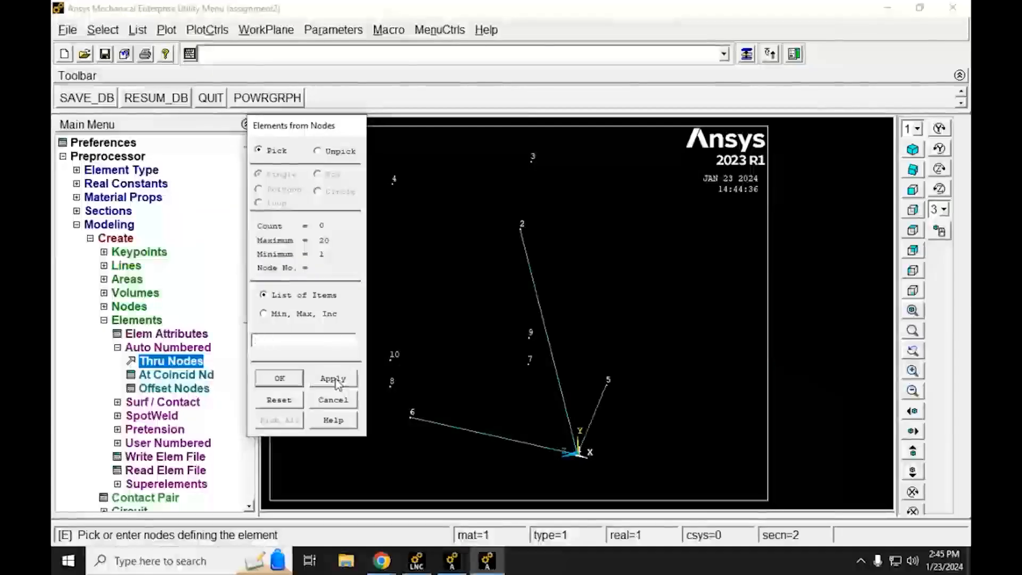
Step: Consult the element list for element 4 and create the element through nodes 6 and 7
left_click(391, 562)
left_click(352, 514)
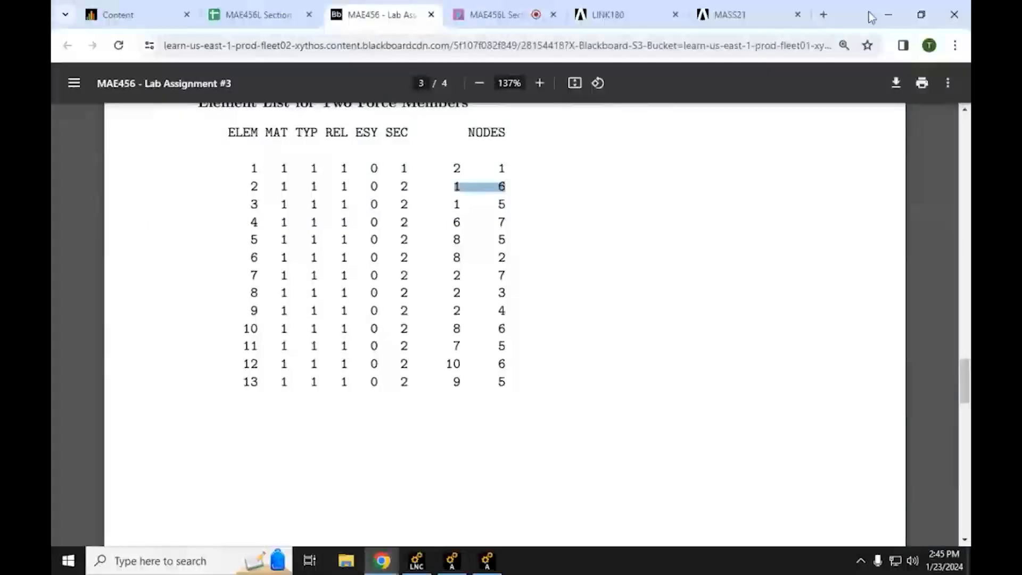
left_click(885, 10)
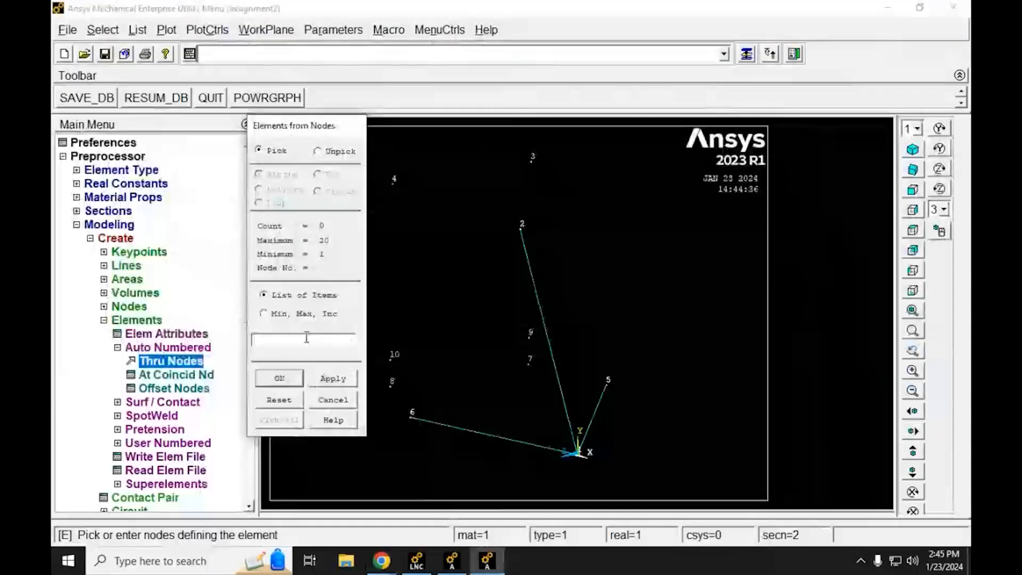
left_click(307, 337)
type("6,7")
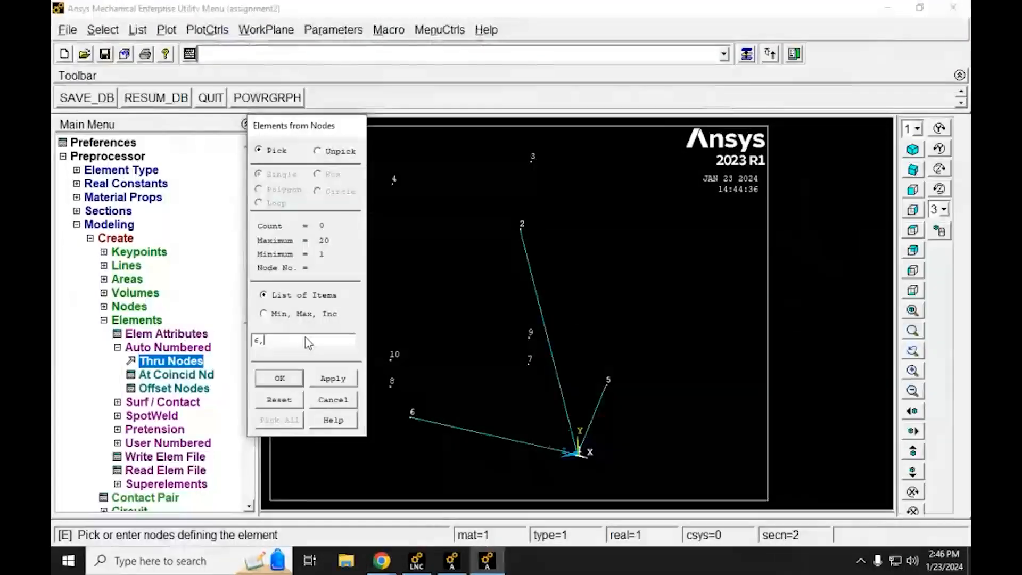
left_click(344, 379)
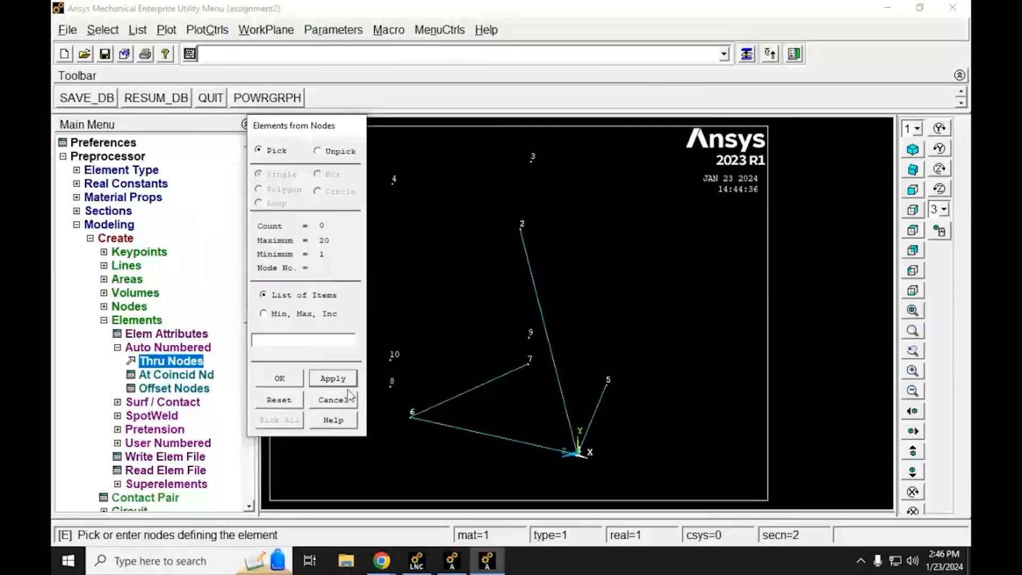
Step: Consult the element list for element 5 and create the element through nodes 8 and 5
mouse_move(391, 570)
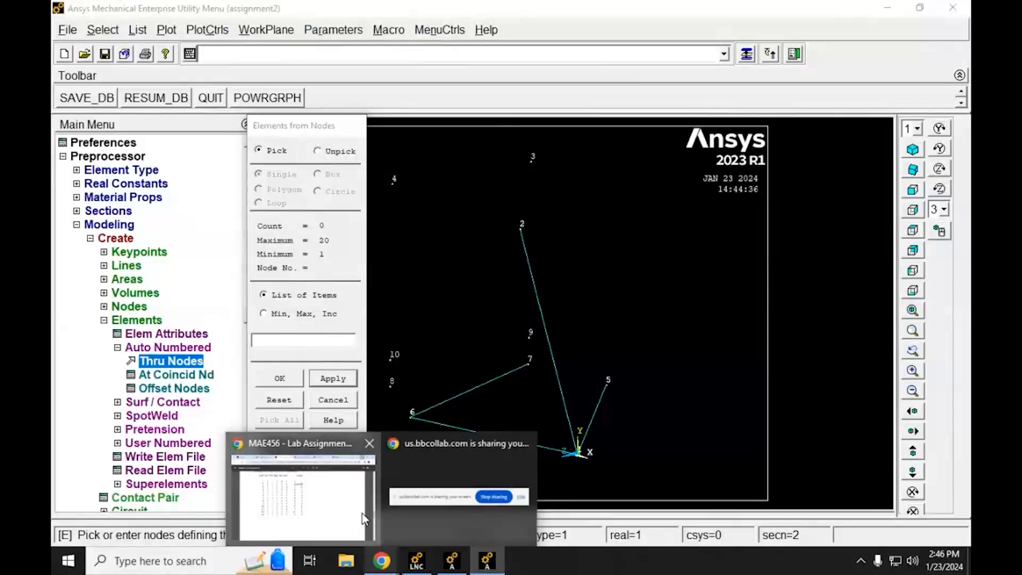
left_click(302, 479)
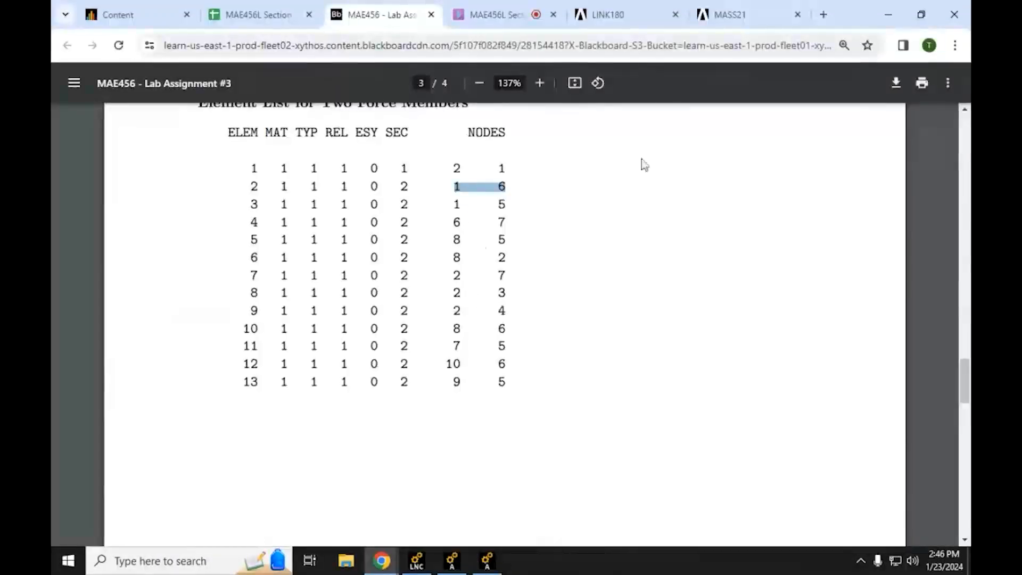
left_click(888, 14)
left_click(293, 340)
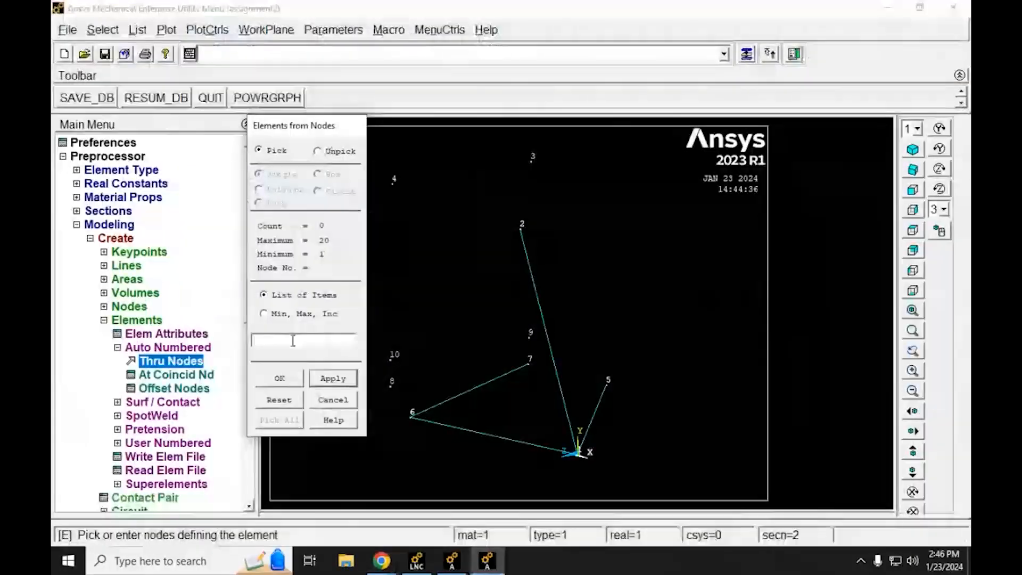
type("8,5")
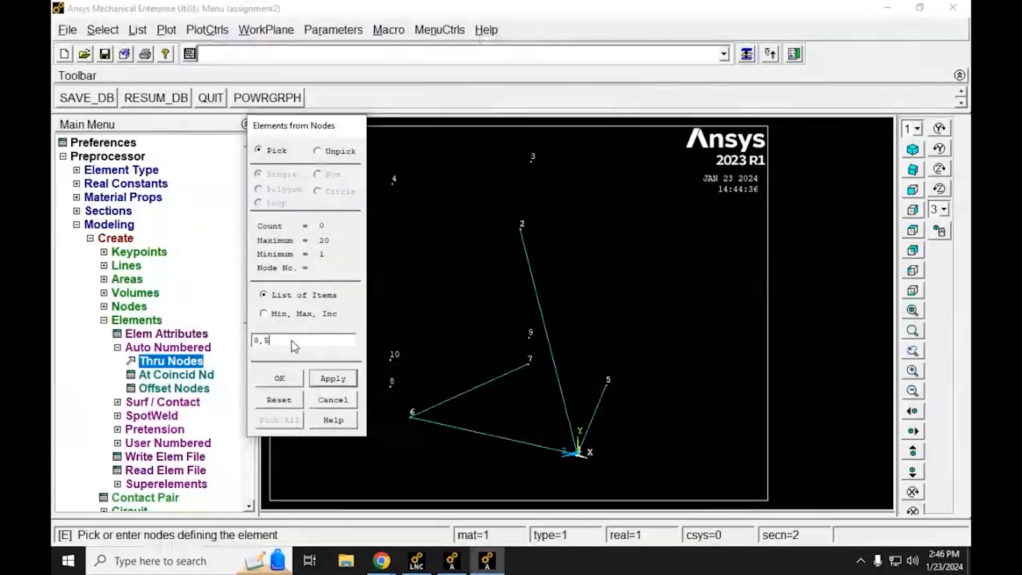
left_click(328, 381)
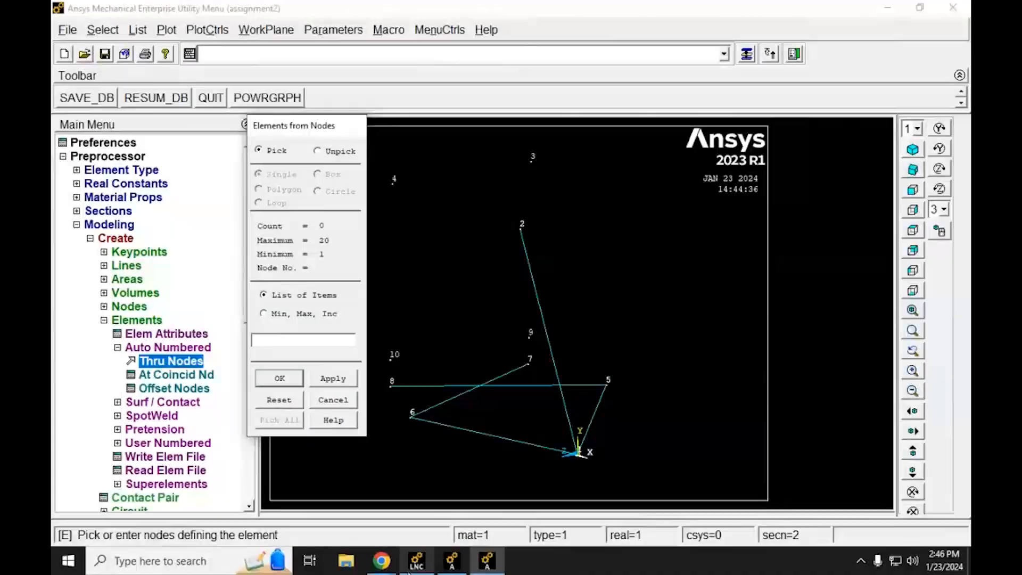
Step: Consult the element list for element 6 and create the element through nodes 8 and 2
left_click(383, 565)
left_click(322, 505)
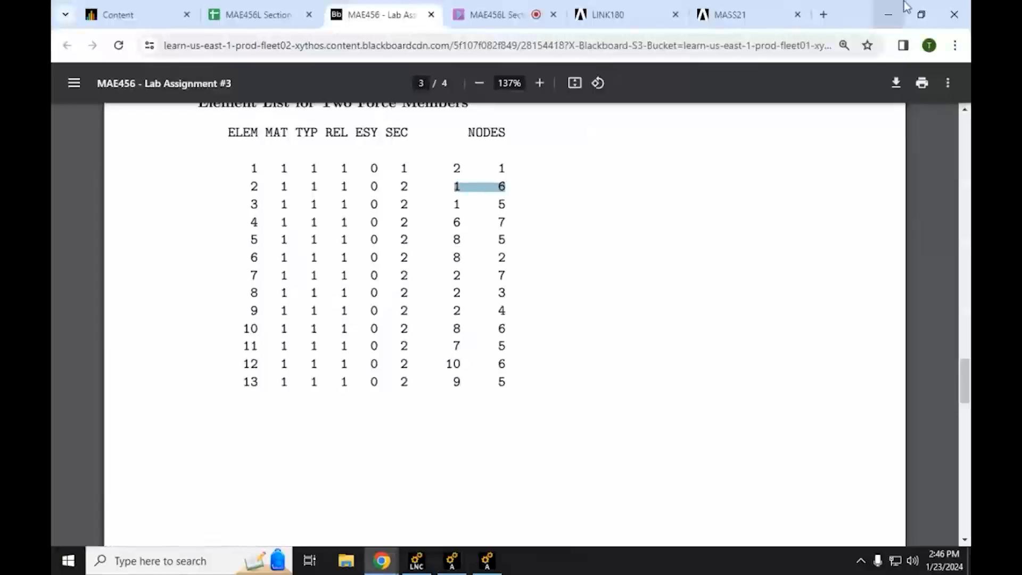
left_click(888, 14)
left_click(283, 338)
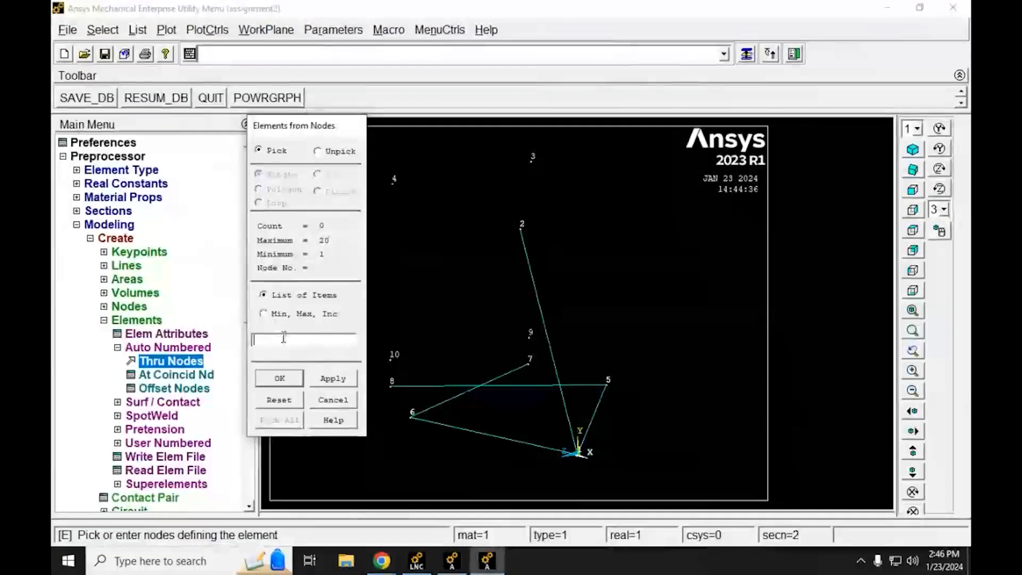
type("2,8")
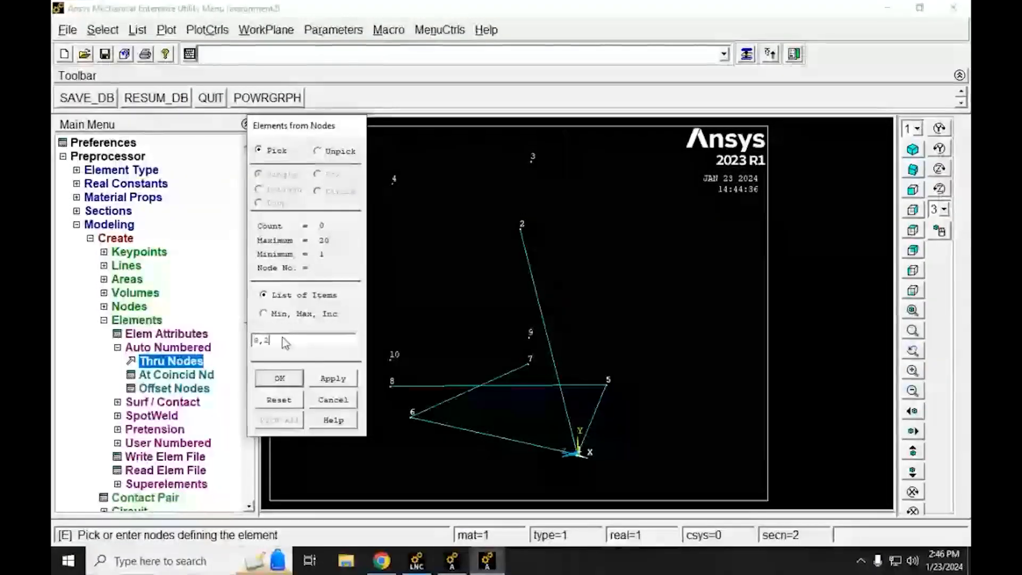
left_click(333, 379)
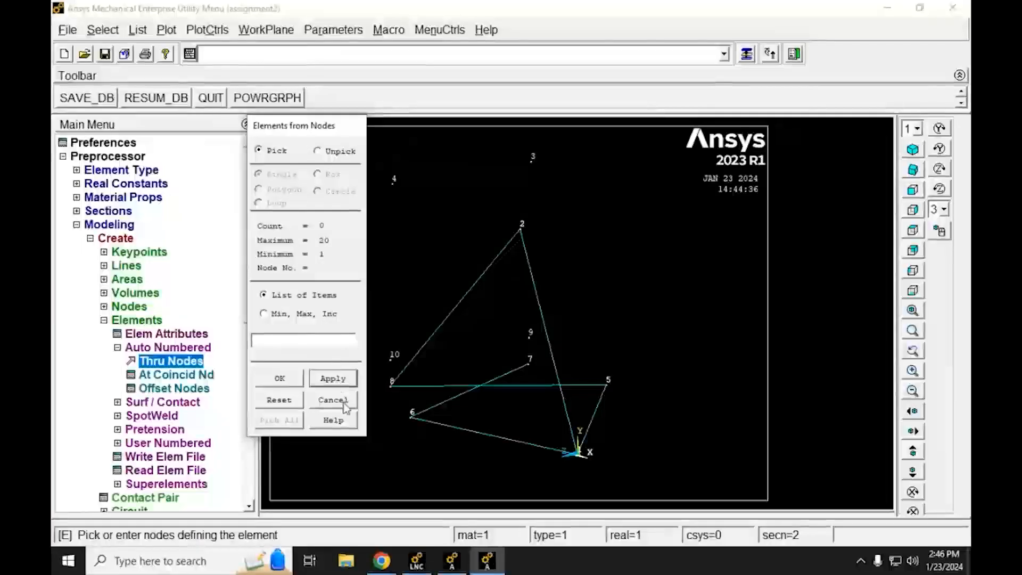
Step: Consult the element list for element 7 and create the element through nodes 2 and 7
left_click(382, 561)
left_click(328, 527)
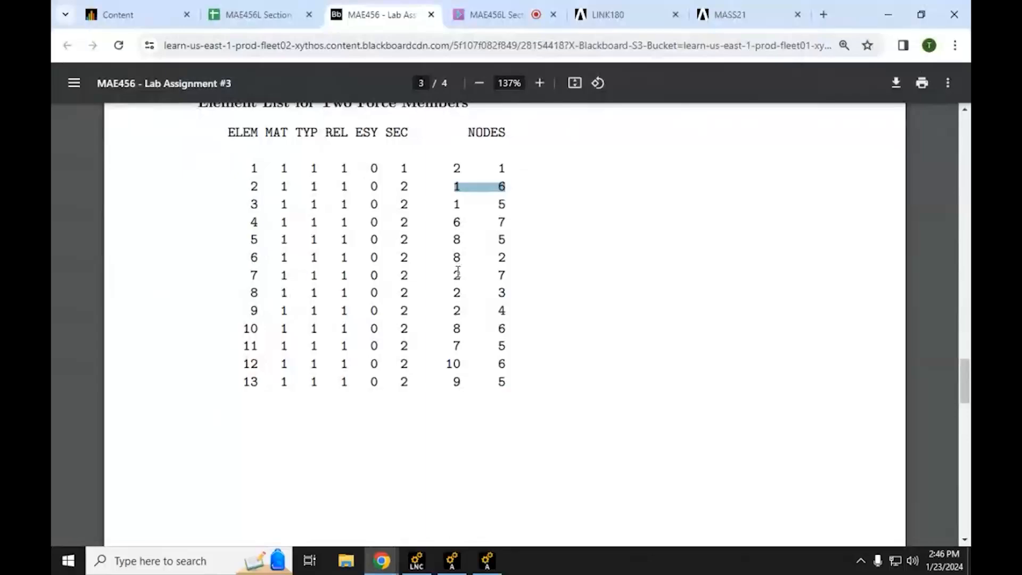
left_click(884, 8)
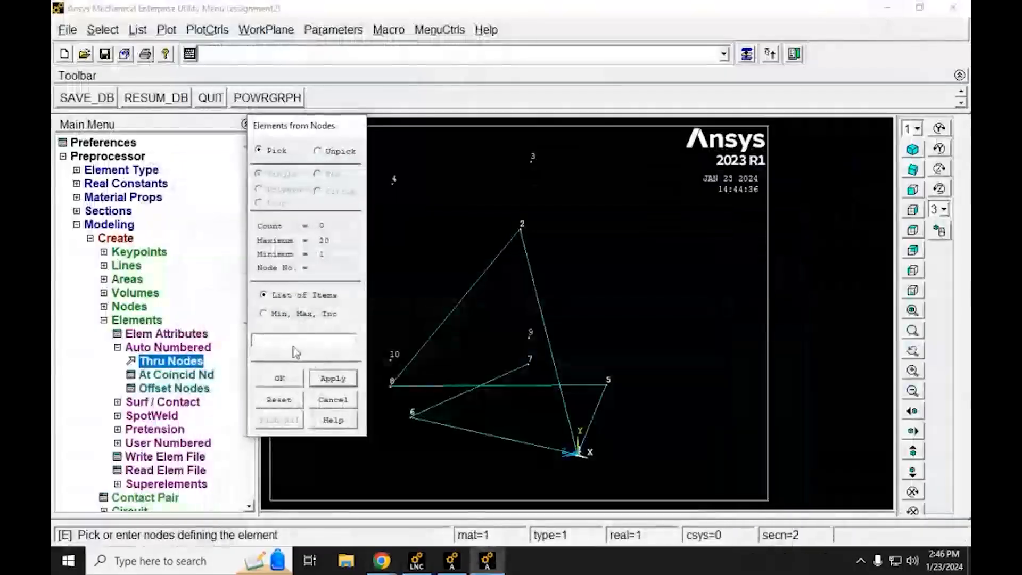
left_click(289, 339)
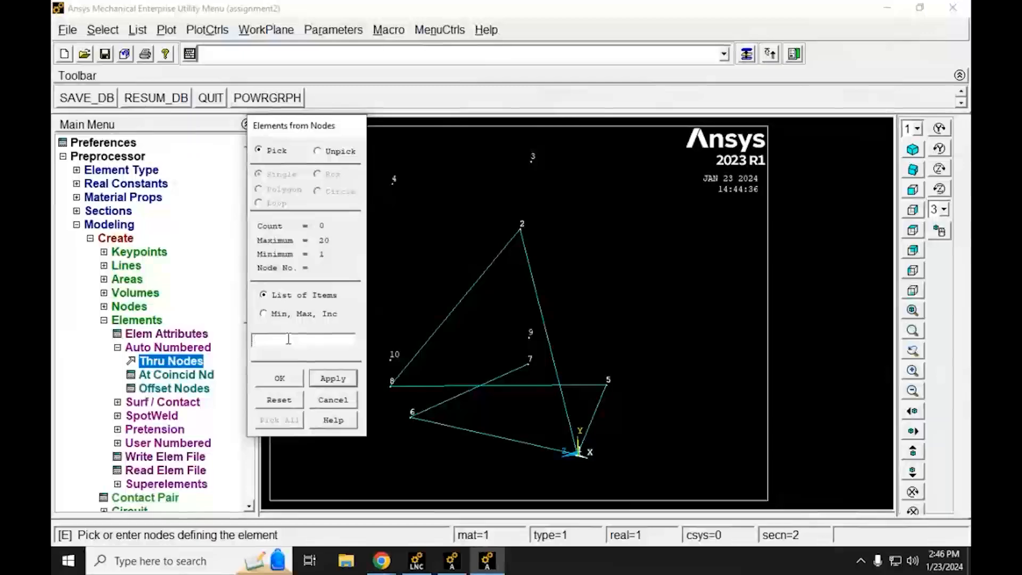
type("2,7")
left_click(337, 378)
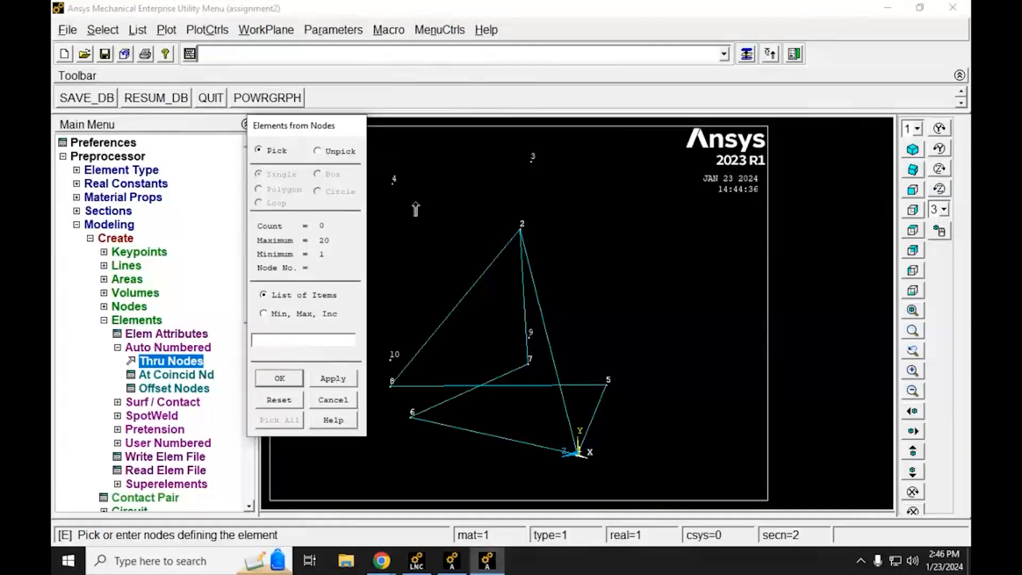
Step: Mark the row for element 8 in the assignment's element list and create the element through nodes 2 and 3
left_click(382, 560)
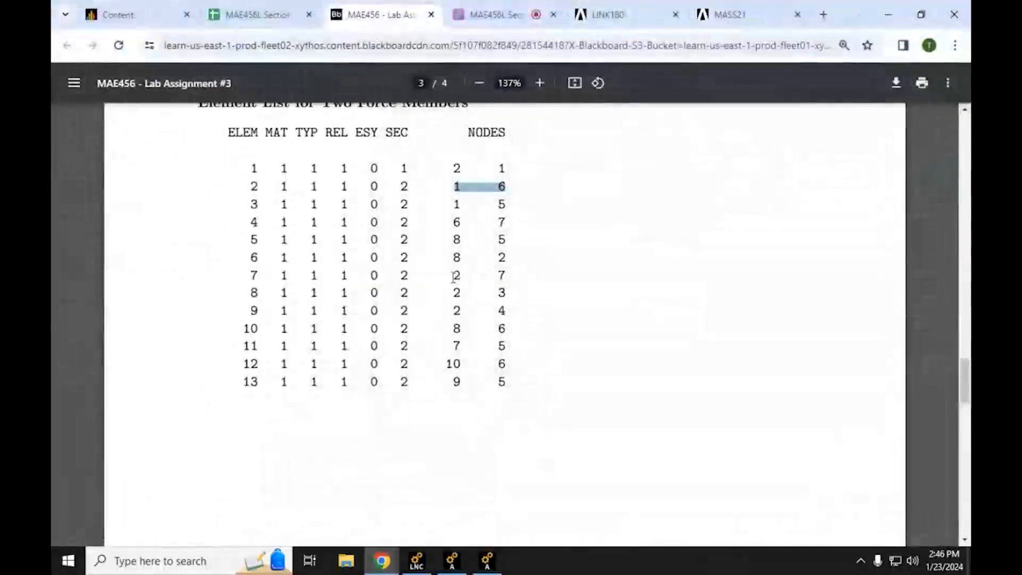
left_click_drag(450, 276, 525, 270)
left_click_drag(453, 292, 540, 290)
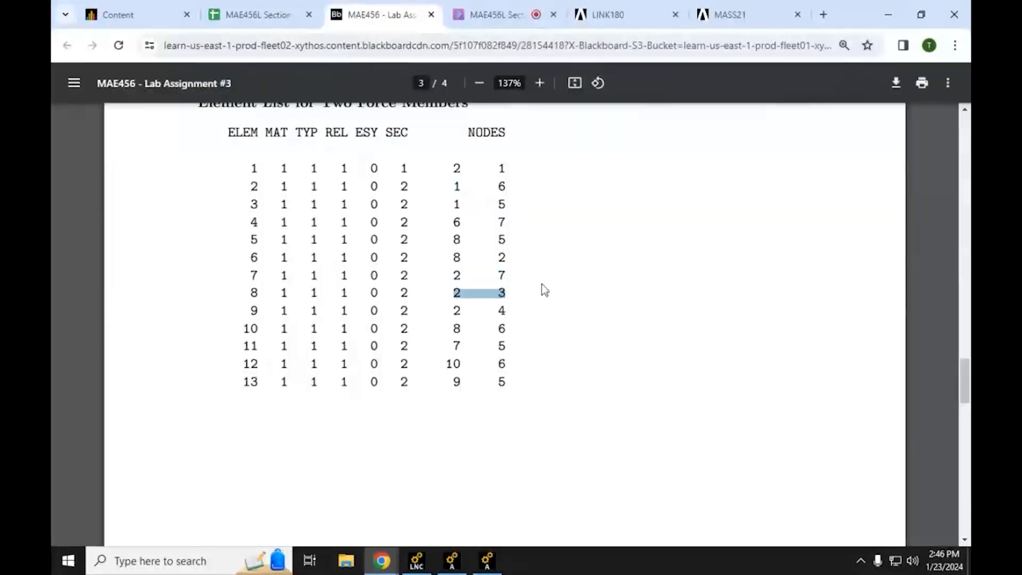
left_click(896, 2)
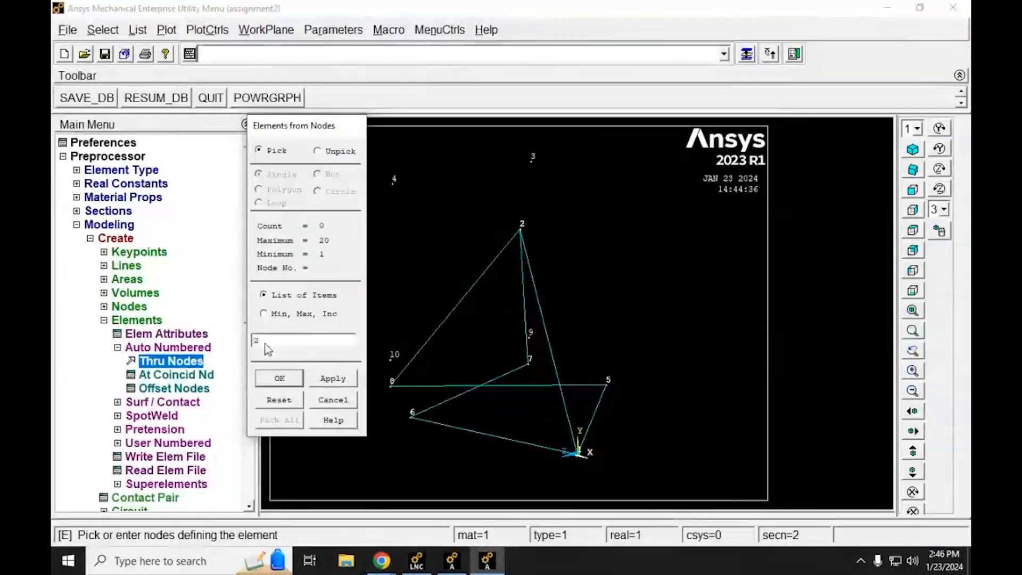
left_click(265, 343)
type("2,3")
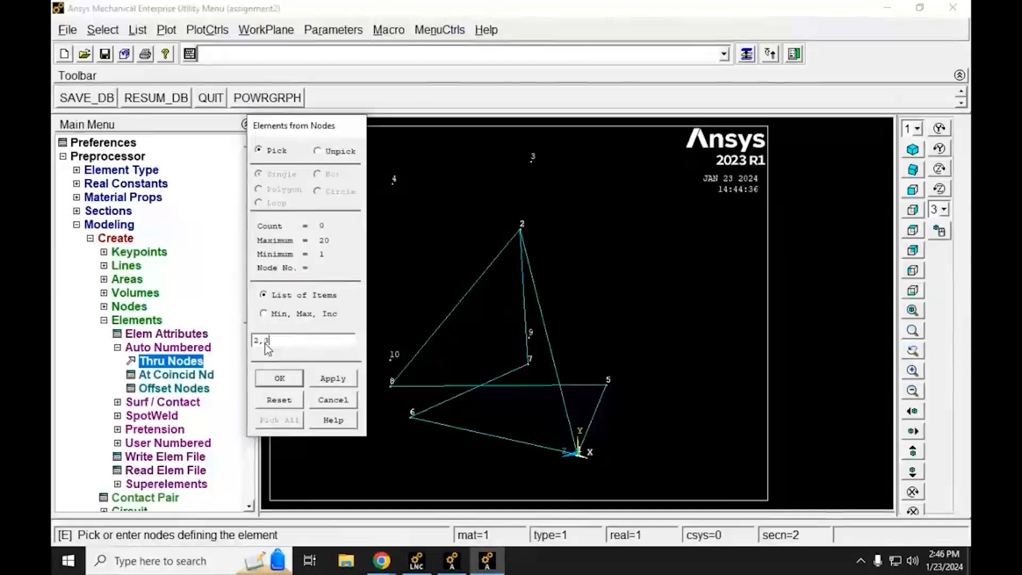
left_click(333, 378)
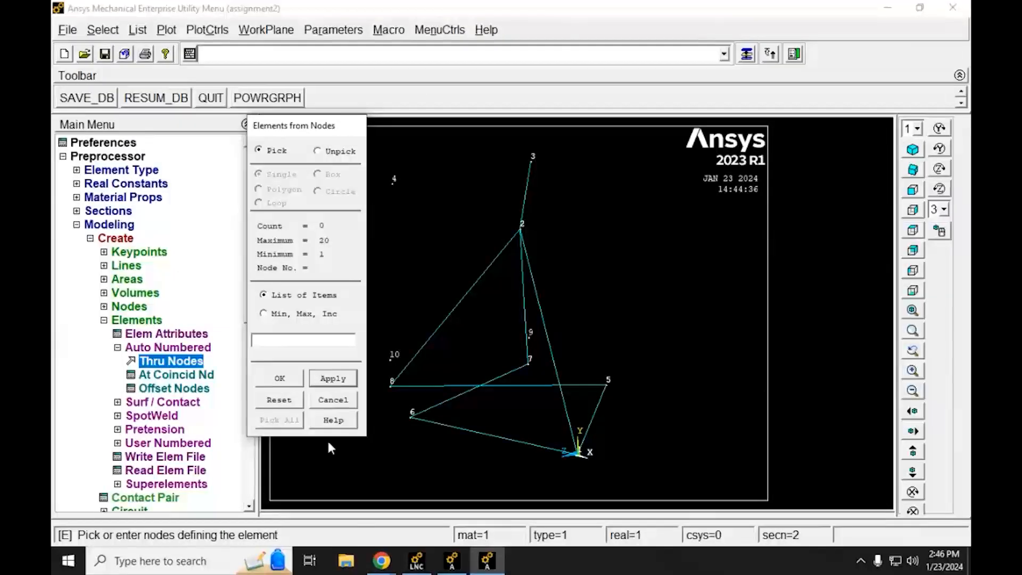
Step: Mark the node pair for element 9 in the assignment's element list and create the element through nodes 2 and 4
mouse_move(390, 573)
left_click(336, 526)
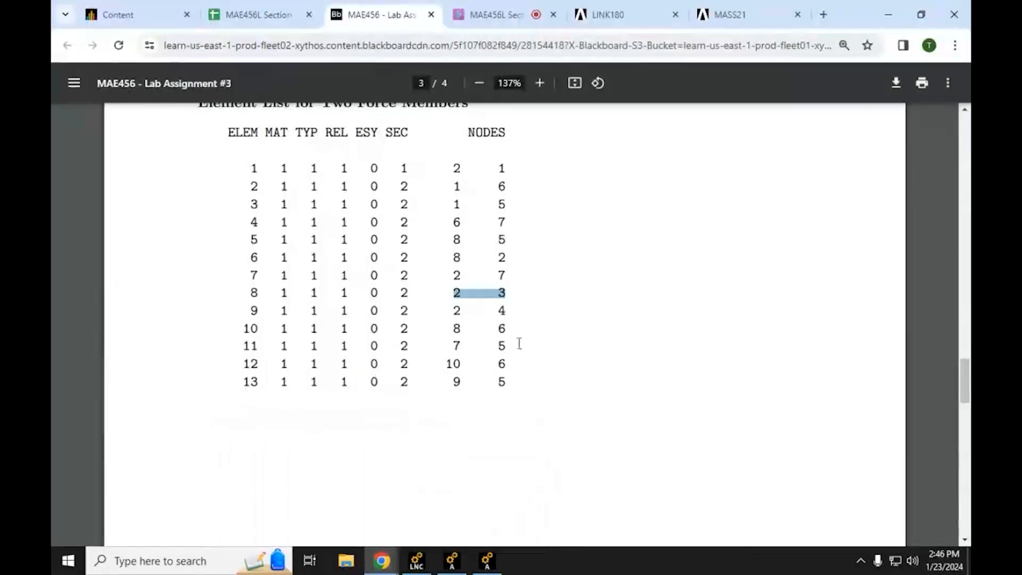
left_click_drag(452, 310, 519, 303)
left_click(888, 15)
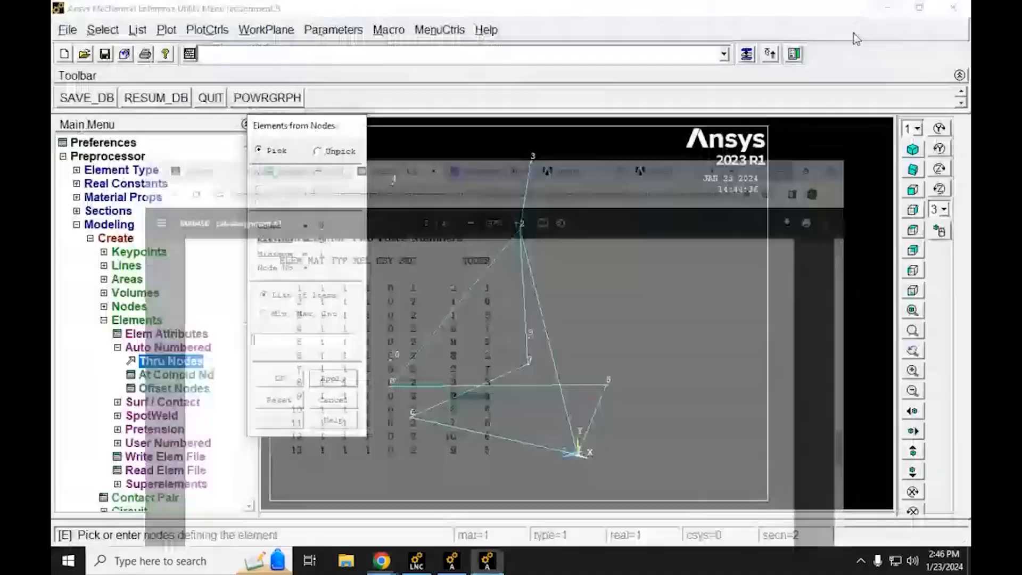
type("2,4")
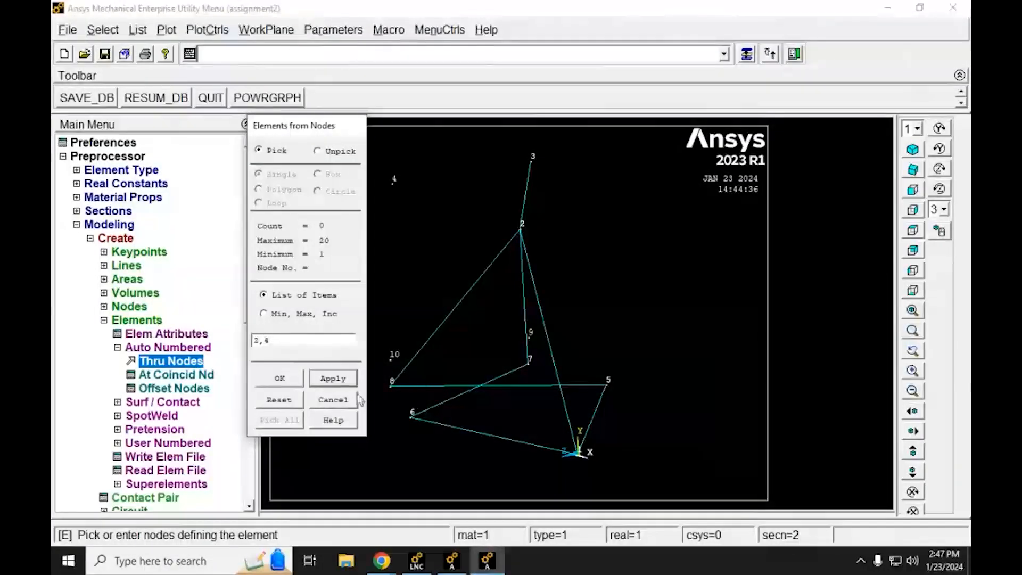
left_click(333, 379)
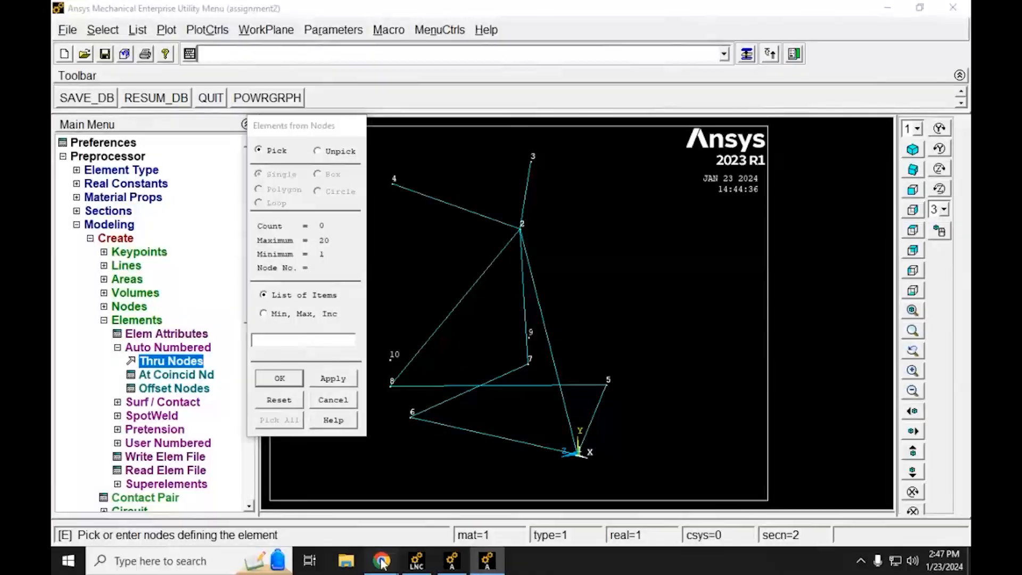
Step: Consult the element list for element 10 and create the element through nodes 8 and 6
mouse_move(382, 561)
left_click(321, 517)
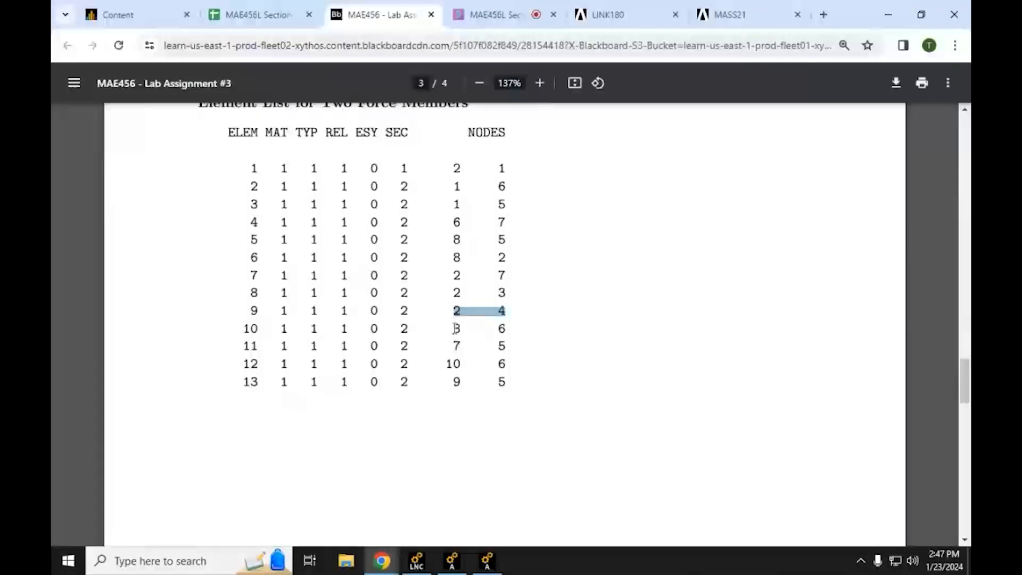
left_click(888, 14)
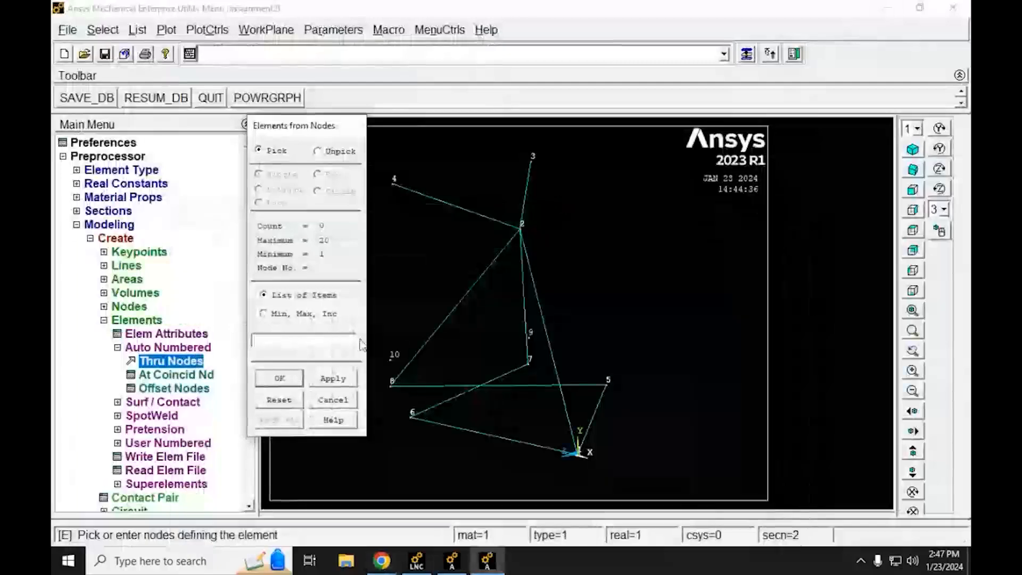
type("8,6")
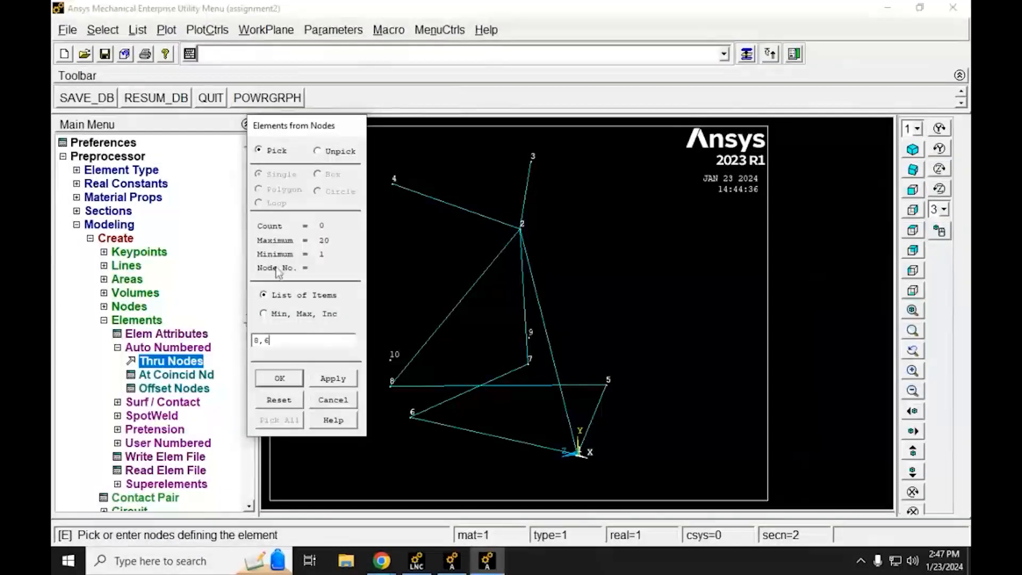
left_click(321, 379)
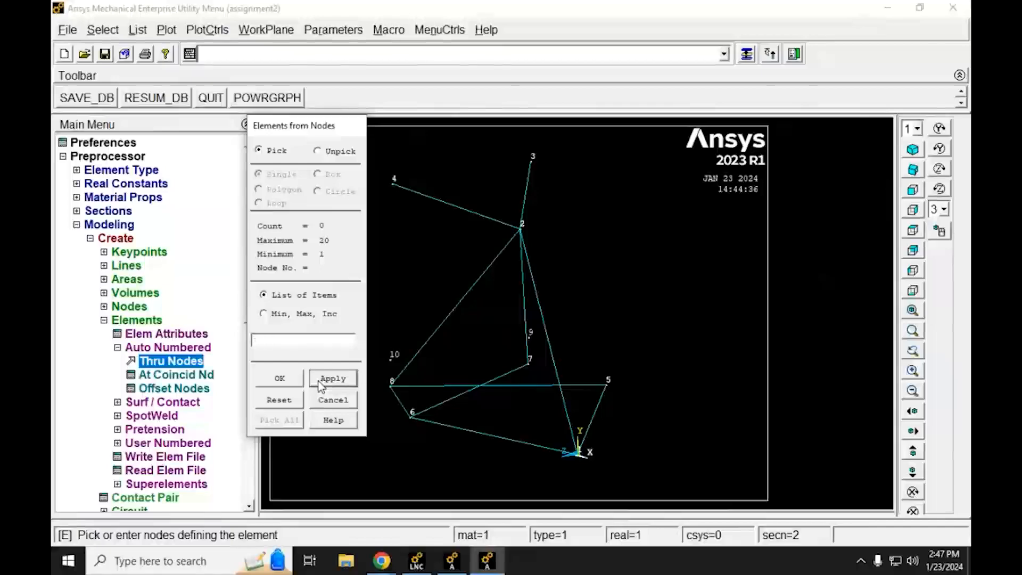
Step: Mark the node pair for element 11 in the assignment's element list and create the element through nodes 7 and 5
left_click(384, 565)
left_click(304, 493)
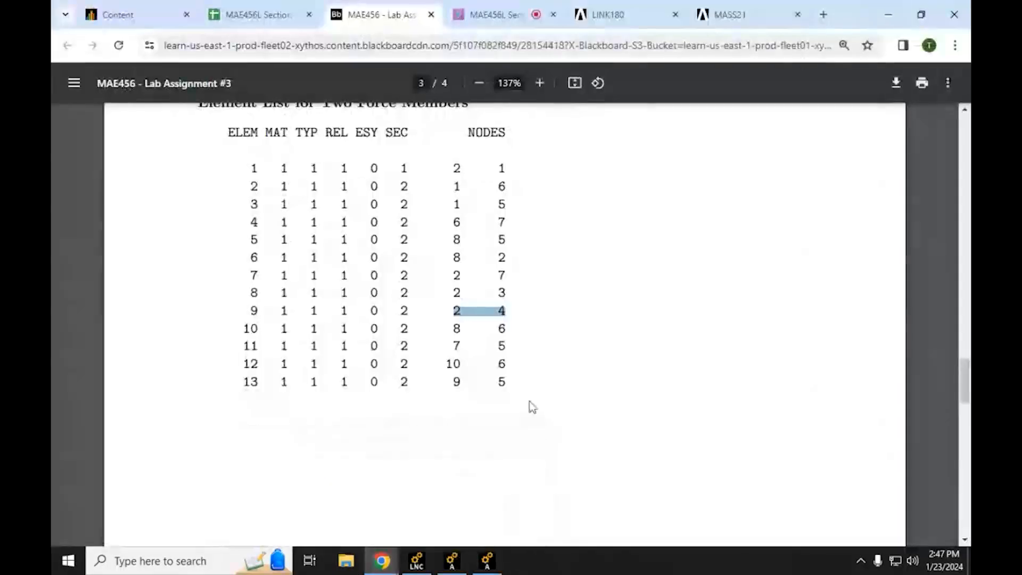
left_click_drag(455, 341, 506, 346)
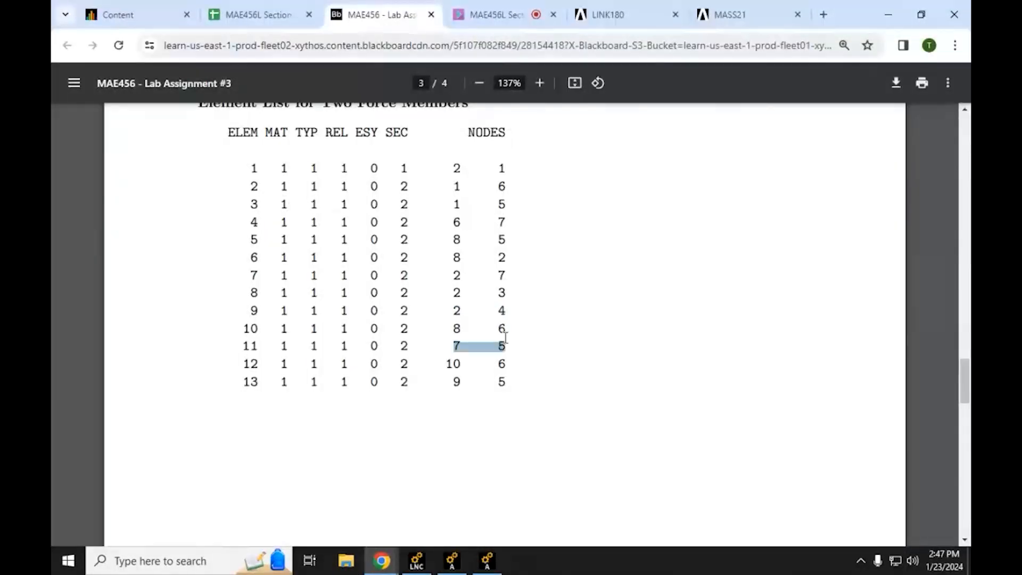
left_click(888, 10)
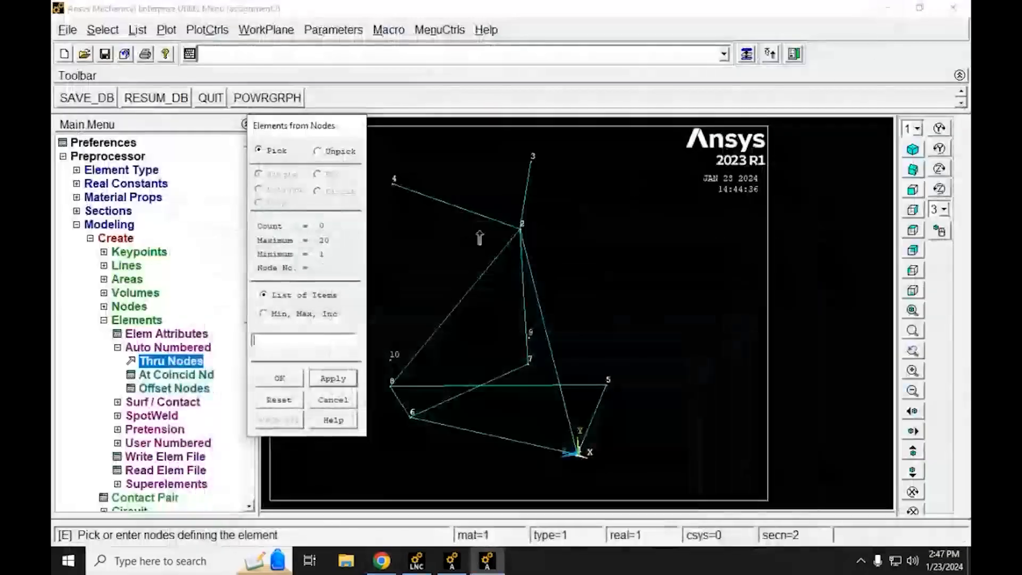
type("7")
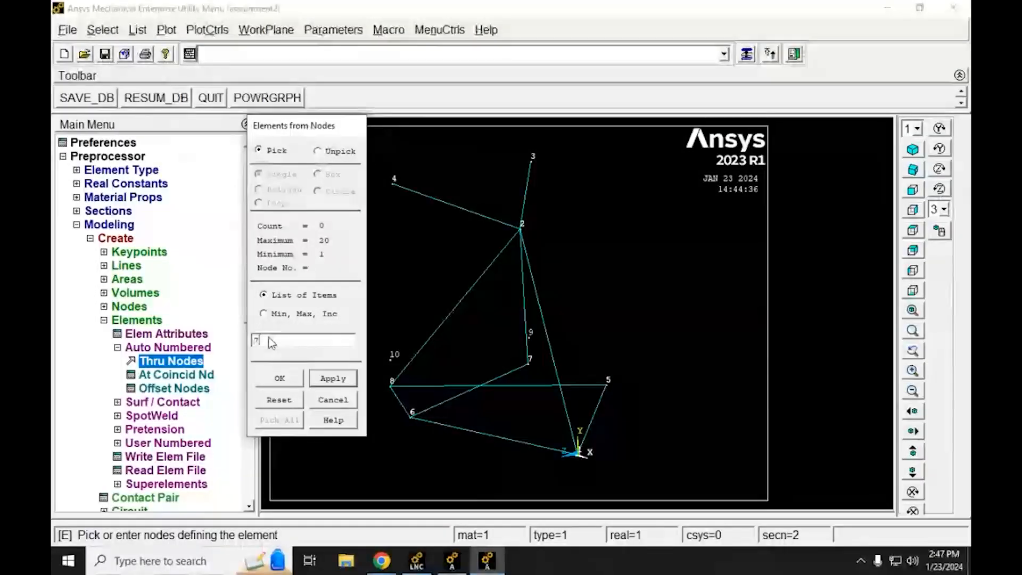
type(",5")
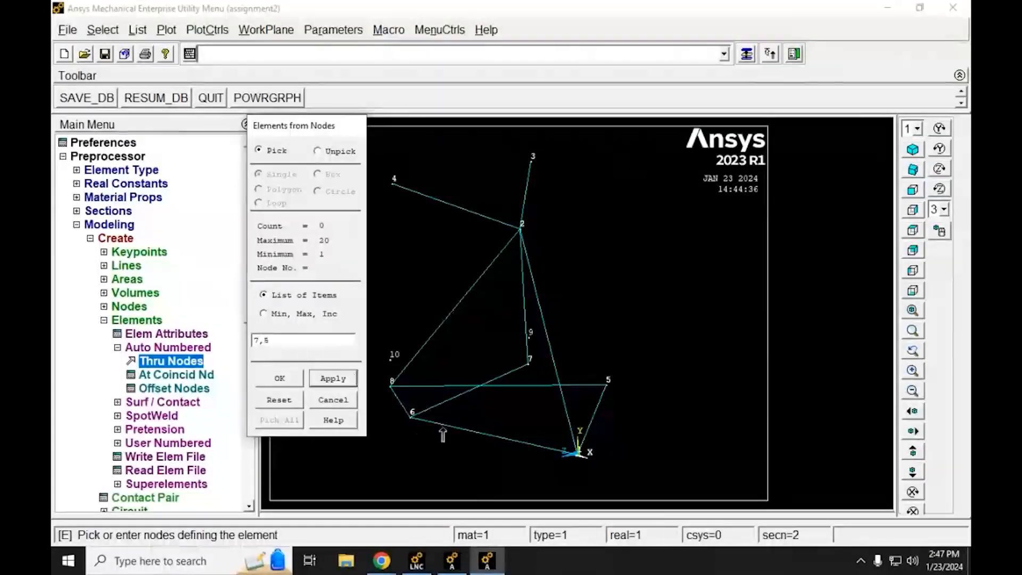
left_click(336, 378)
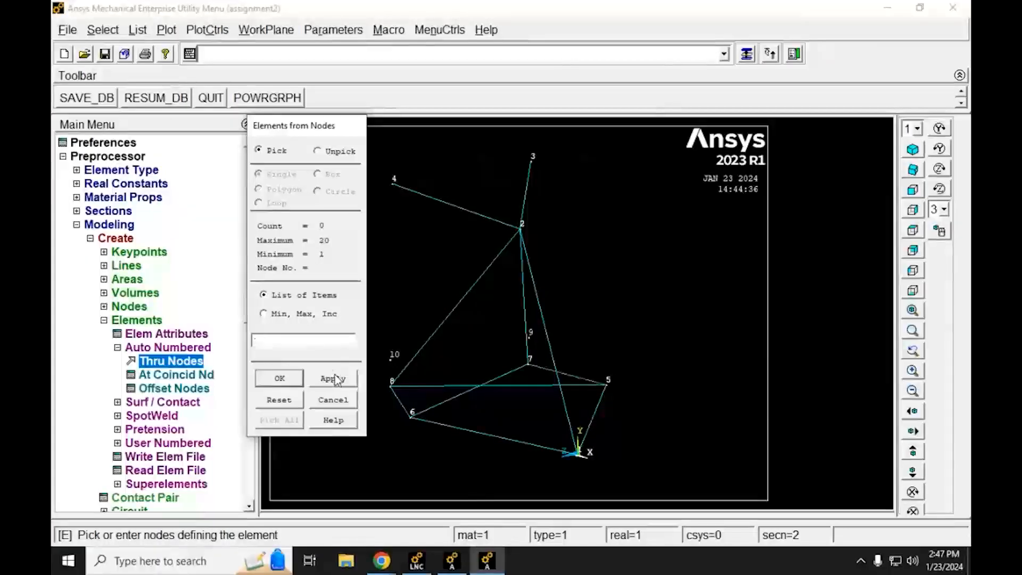
Step: Mark the node pair for element 12 in the assignment's element list and create the element through nodes 10 and 6
left_click(390, 567)
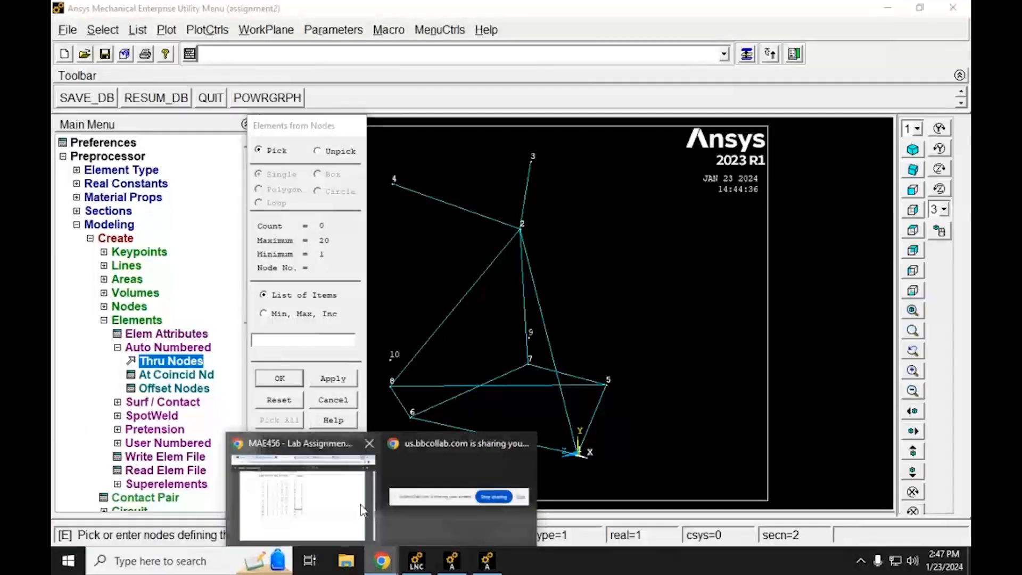
left_click(361, 507)
left_click_drag(449, 363, 506, 360)
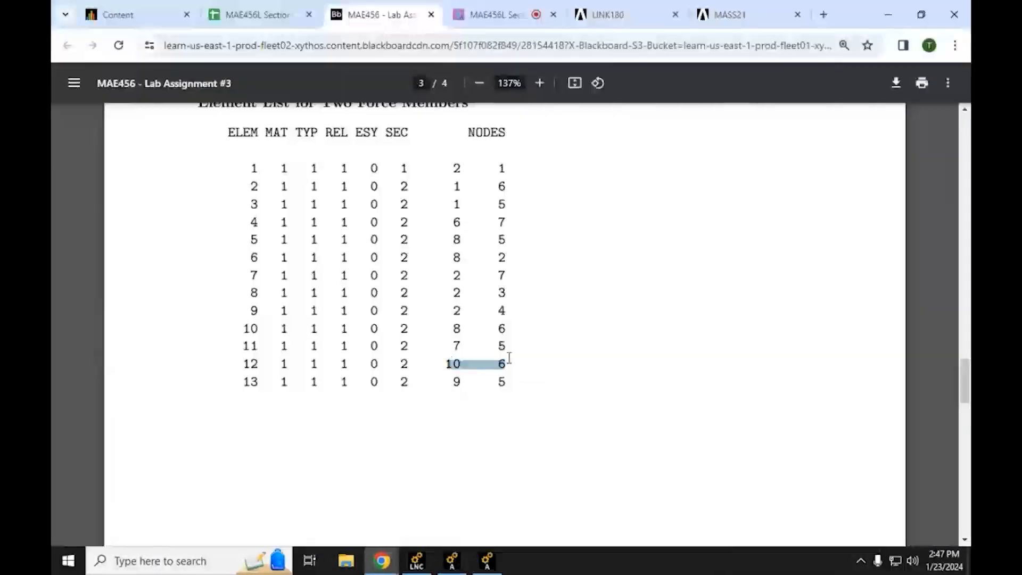
left_click(888, 14)
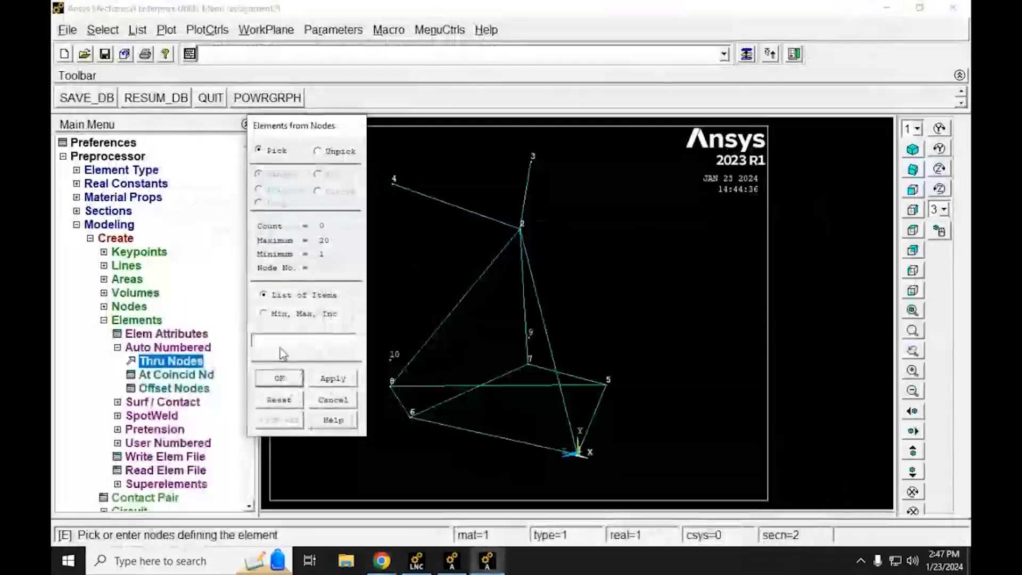
left_click(266, 339)
type("10, 6")
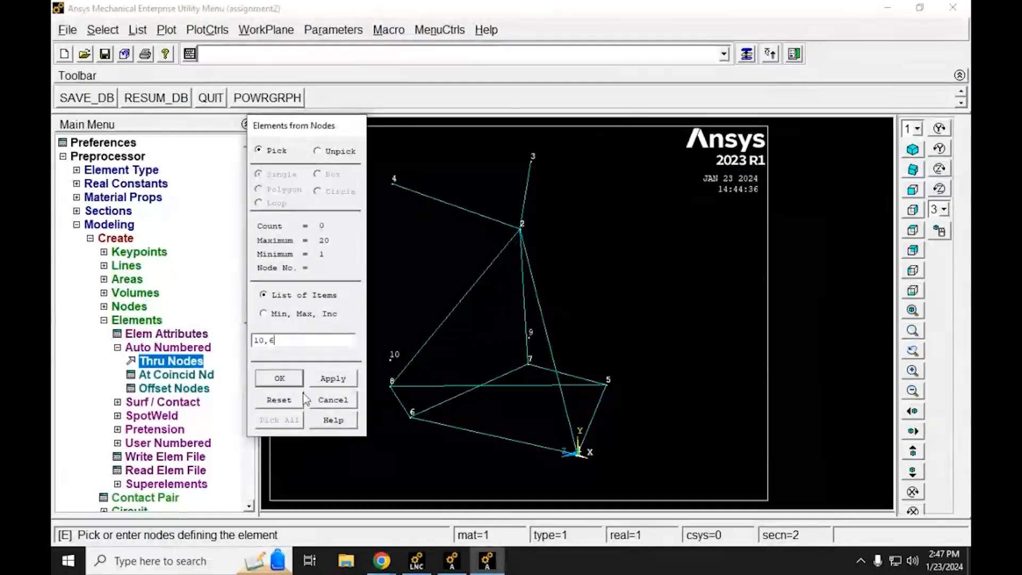
left_click(327, 380)
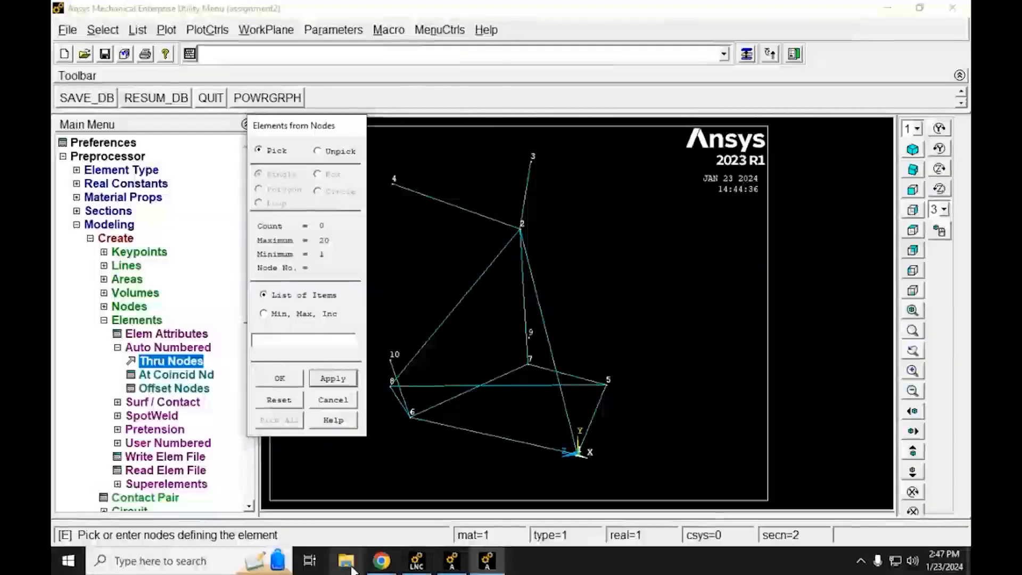
Step: Consult the element list for element 13, create the element through nodes 9 and 5, and finish element creation
mouse_move(380, 563)
left_click(320, 501)
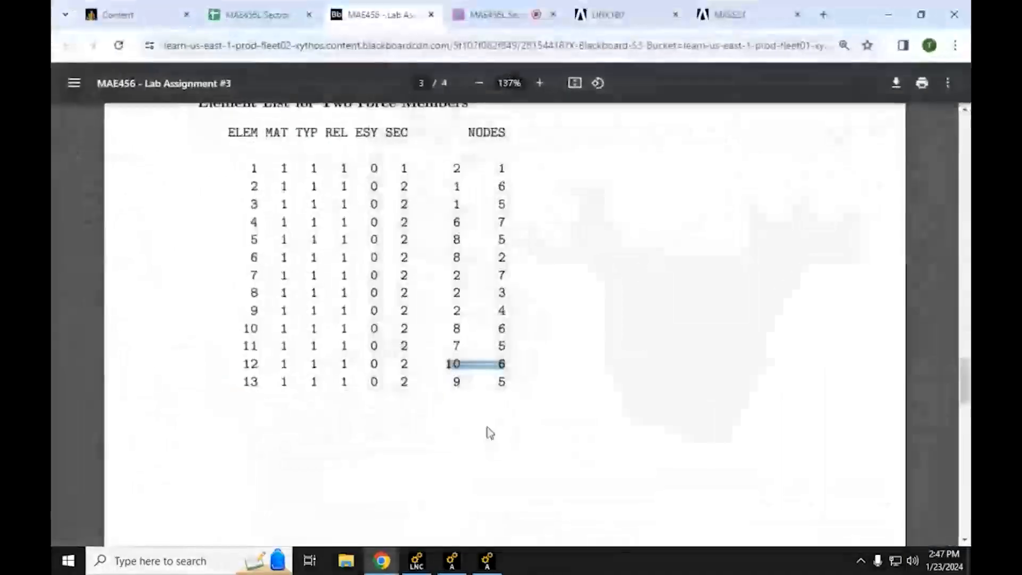
left_click(888, 10)
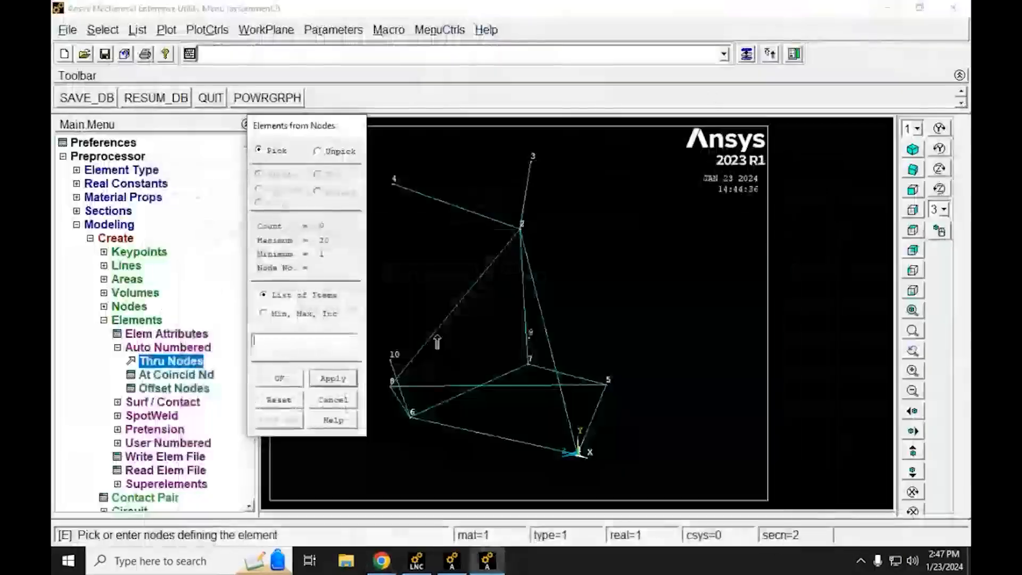
type("9,5")
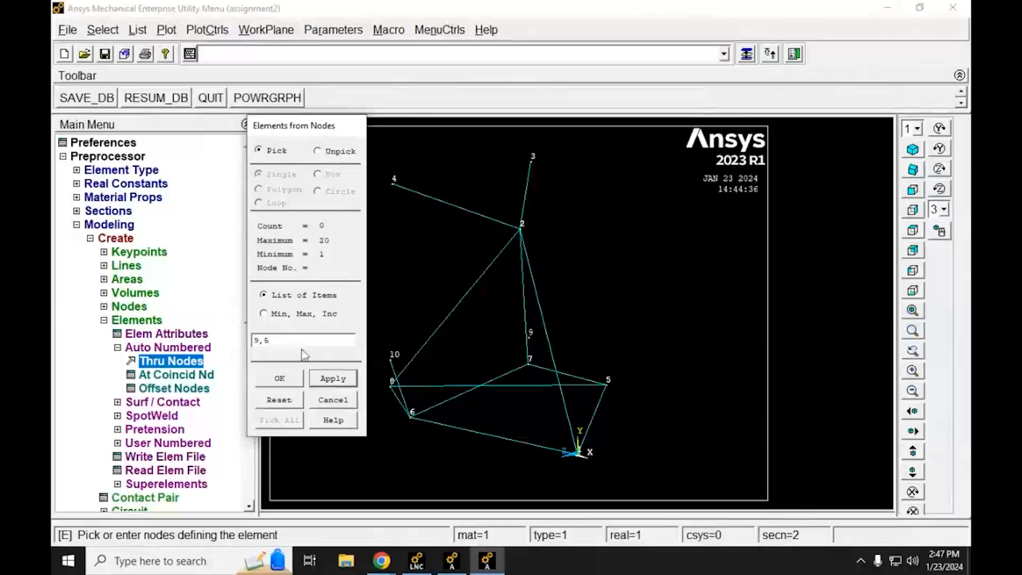
left_click(275, 387)
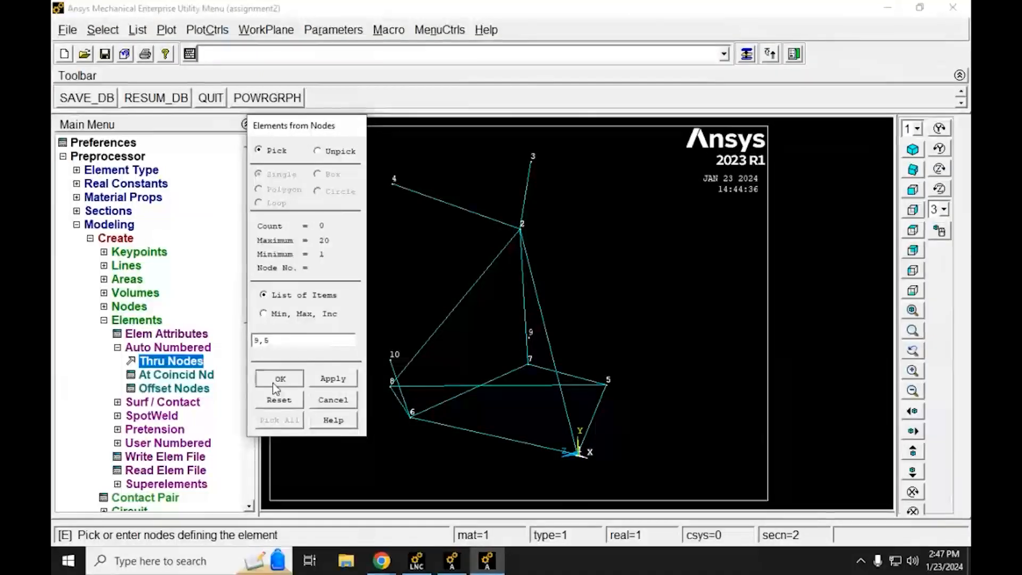
left_click(273, 383)
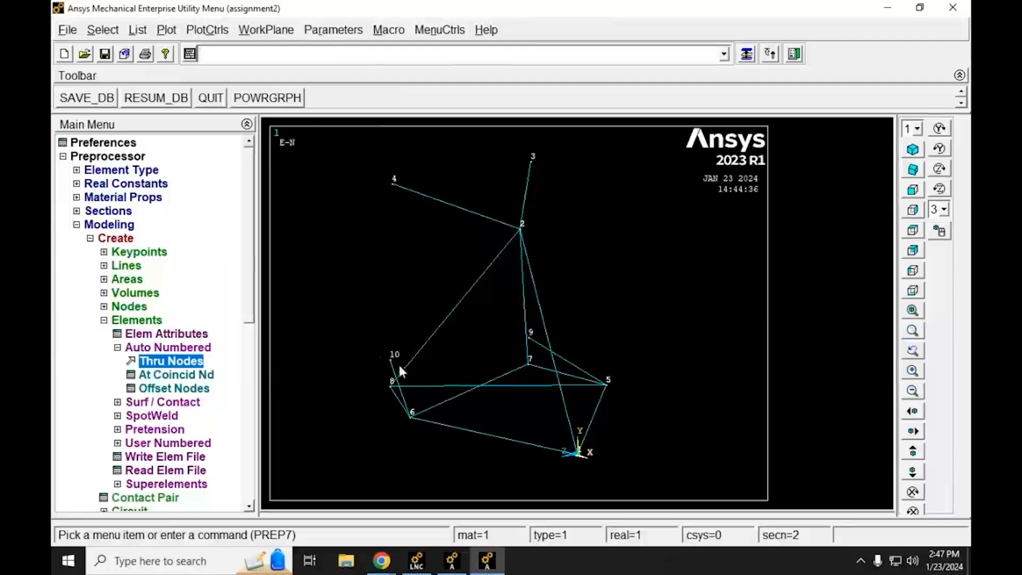
Step: Set the plot's element/attribute numbering to section numbers, keeping node numbers on, and replot the truss
right_click_drag(441, 328, 426, 389, "ctrl")
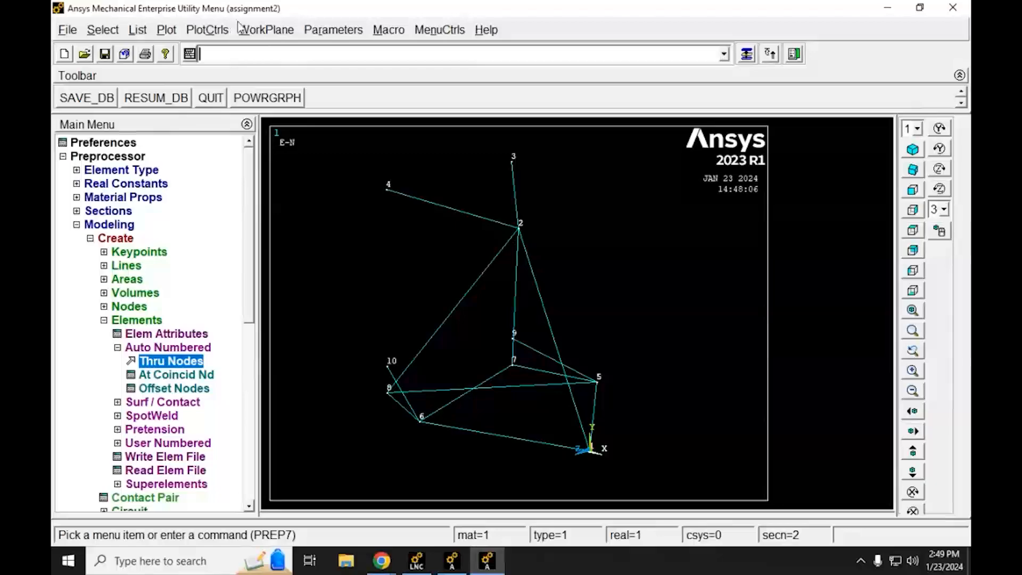
left_click(210, 33)
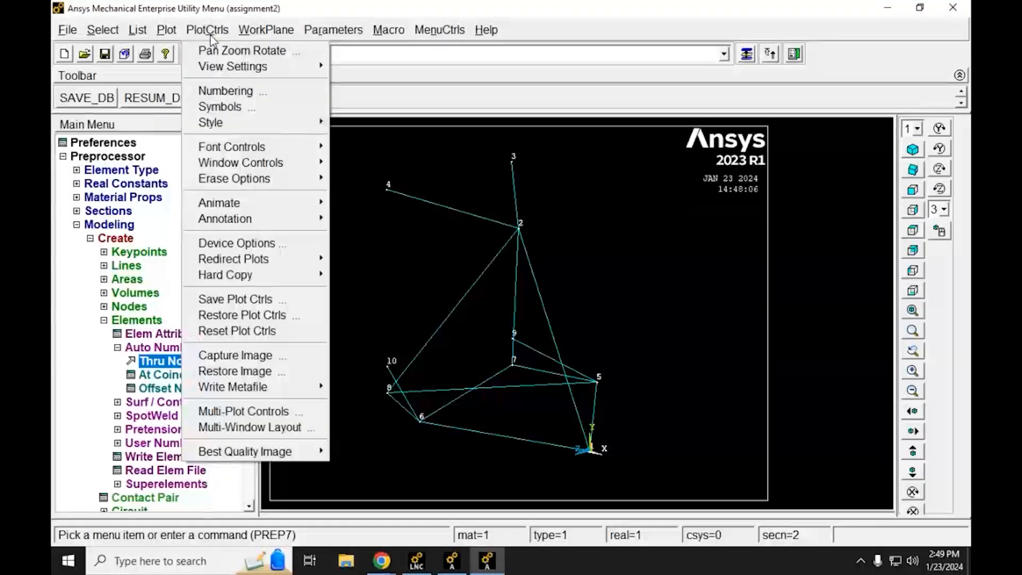
left_click(226, 92)
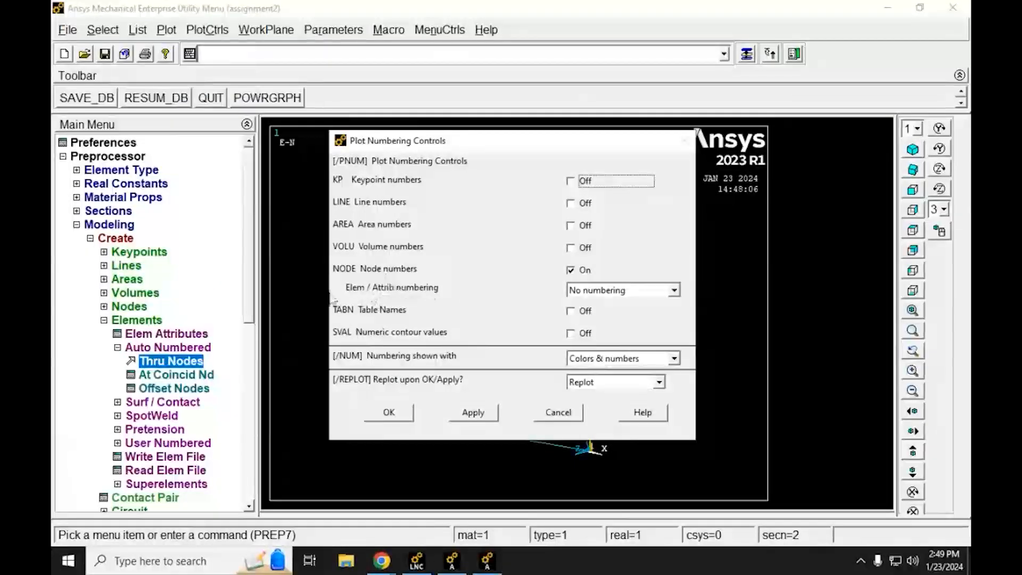
left_click(650, 292)
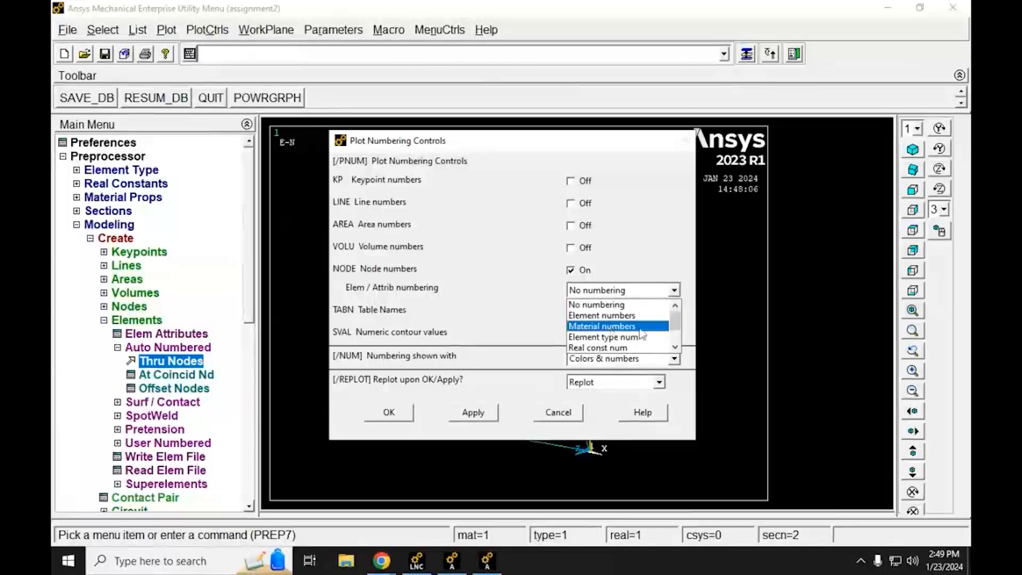
left_click_drag(679, 327, 676, 341)
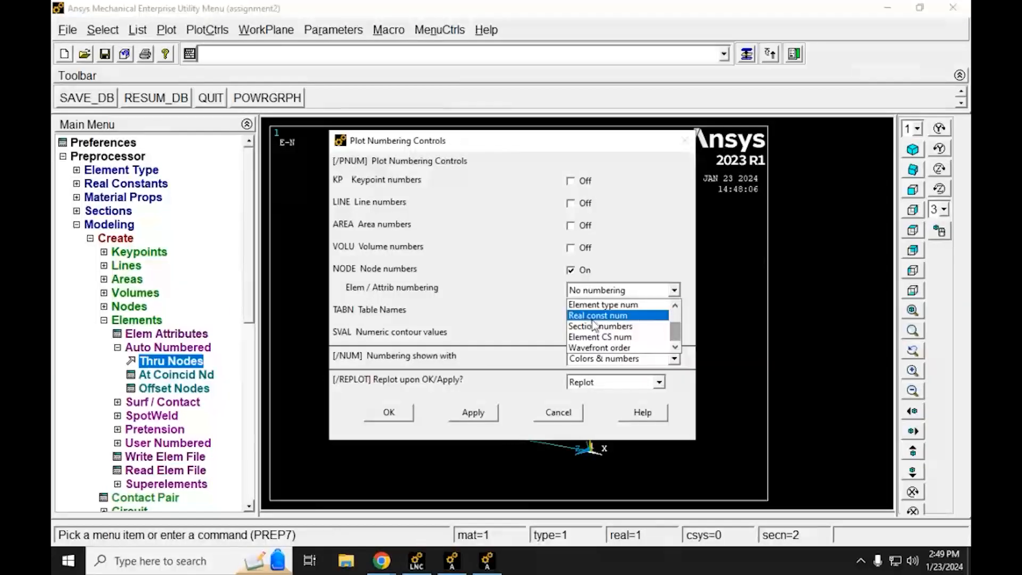
left_click(622, 316)
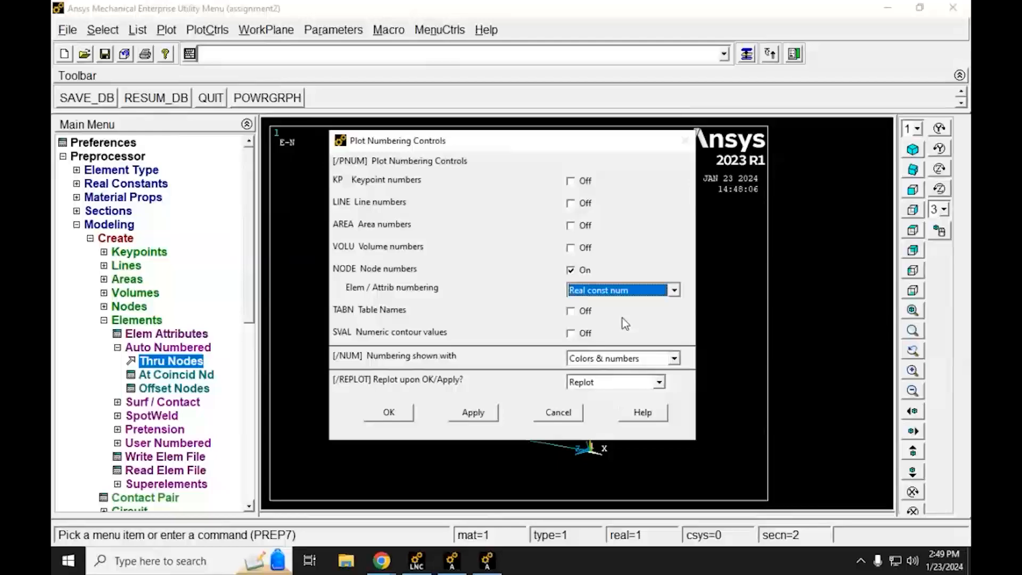
left_click(650, 292)
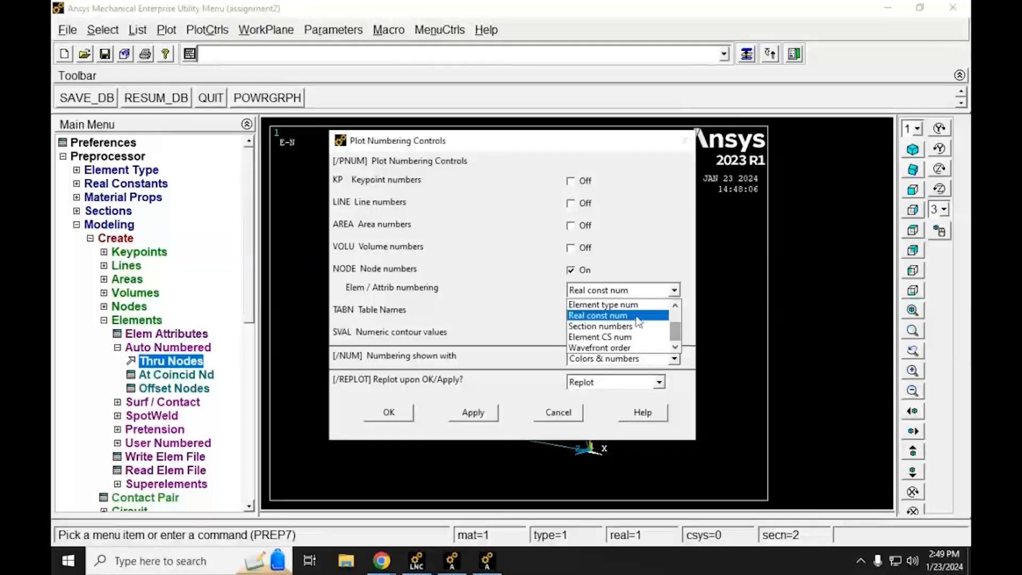
left_click(621, 327)
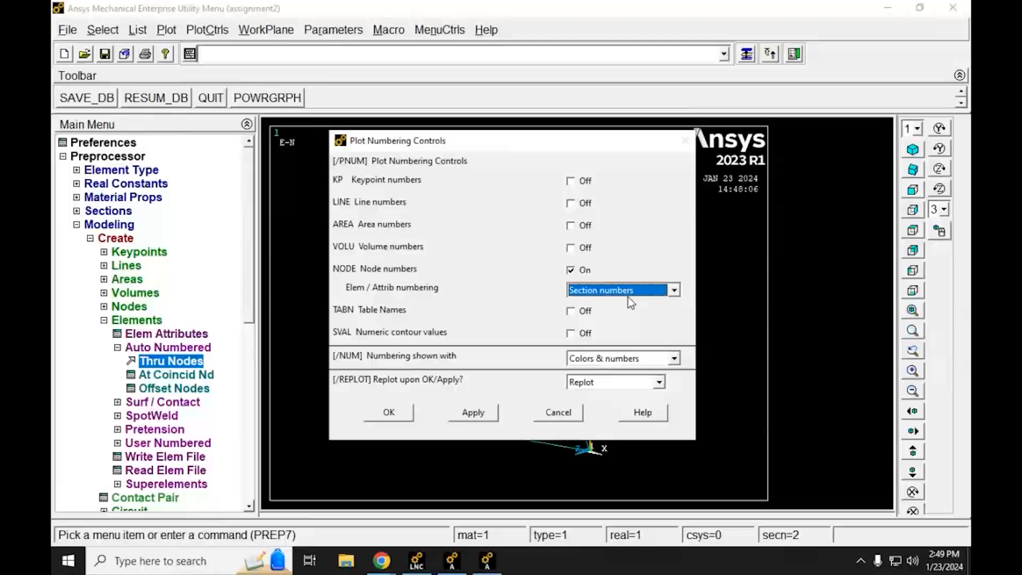
left_click(385, 415)
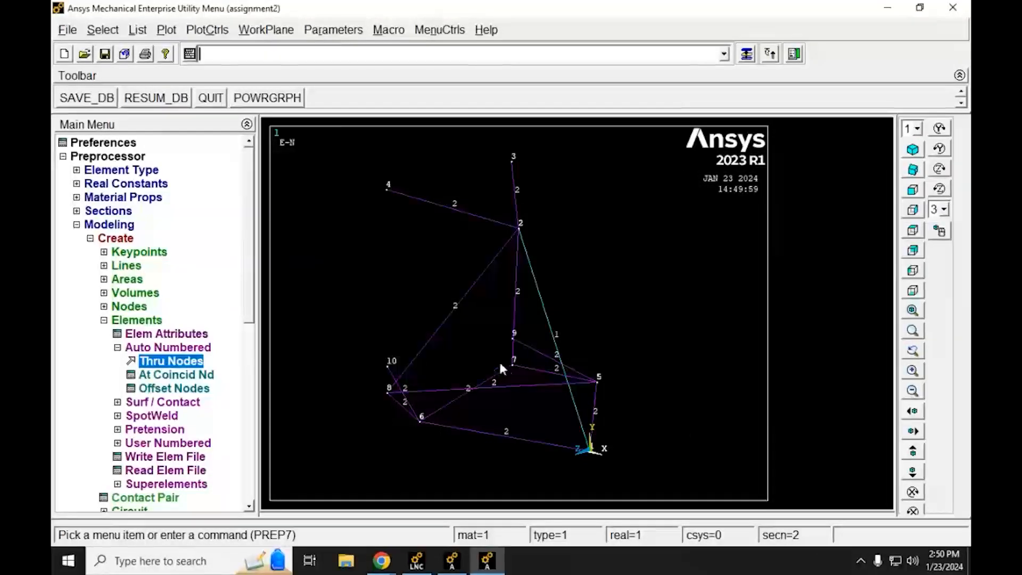
Step: Display the elements with their section-based solid shapes using /eshape,1,1 and compare the thickness of the main strut and the other members
right_click_drag(519, 383, 547, 375, "ctrl")
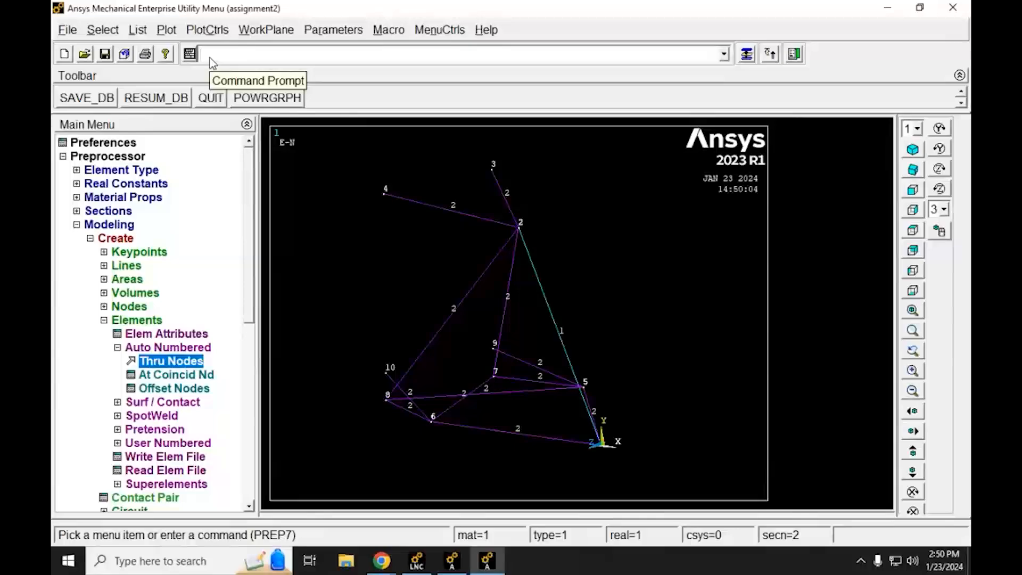
type("/es")
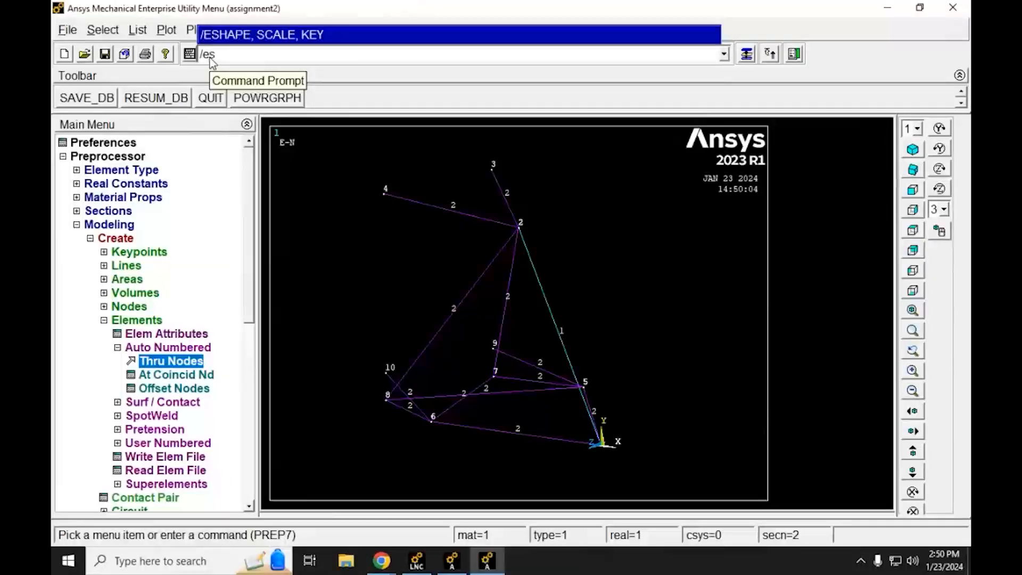
type("hape,1,1")
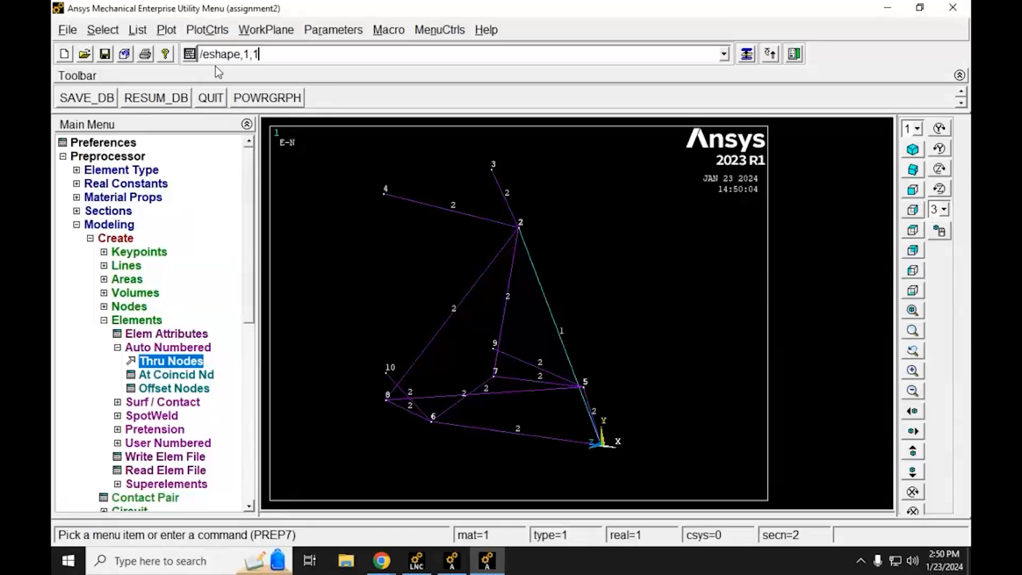
key("Return")
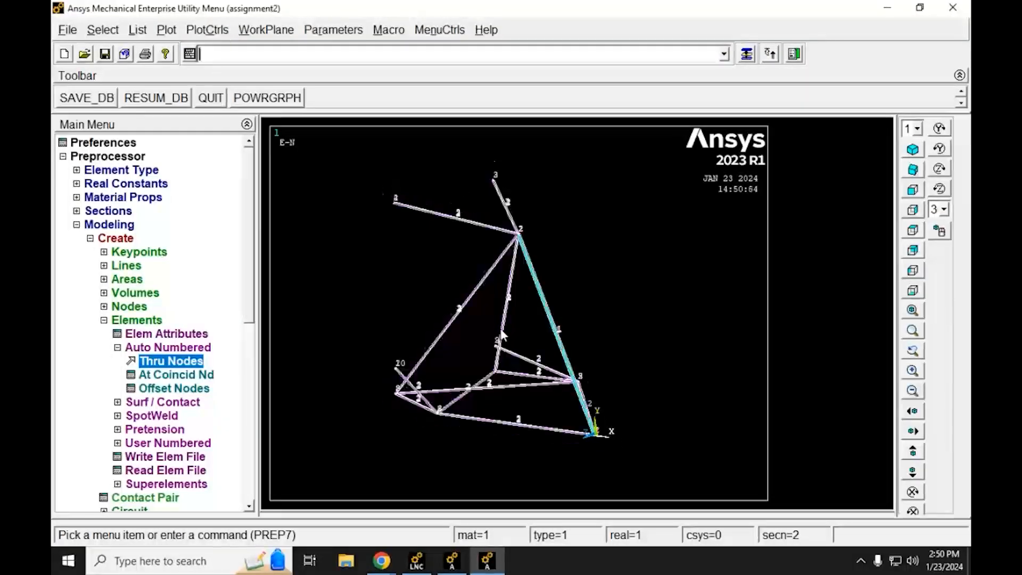
scroll(497, 328, "up", 4)
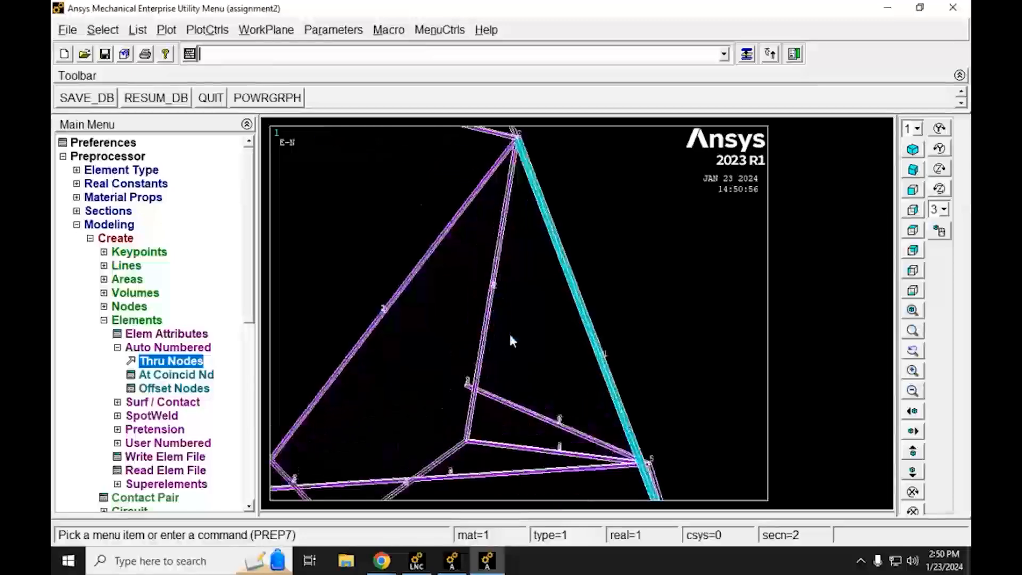
right_click_drag(462, 256, 427, 313, "ctrl")
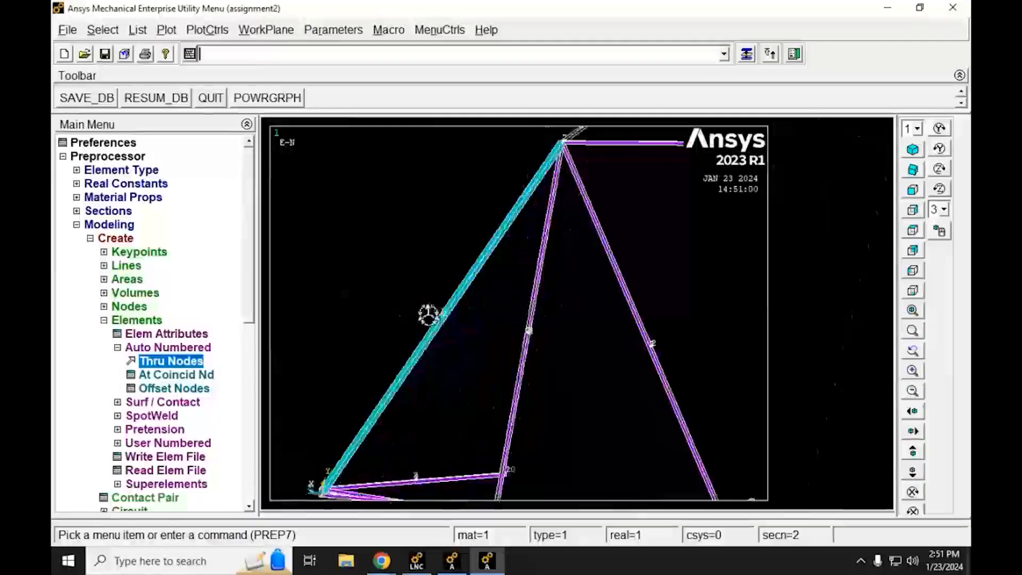
scroll(534, 341, "up", 5)
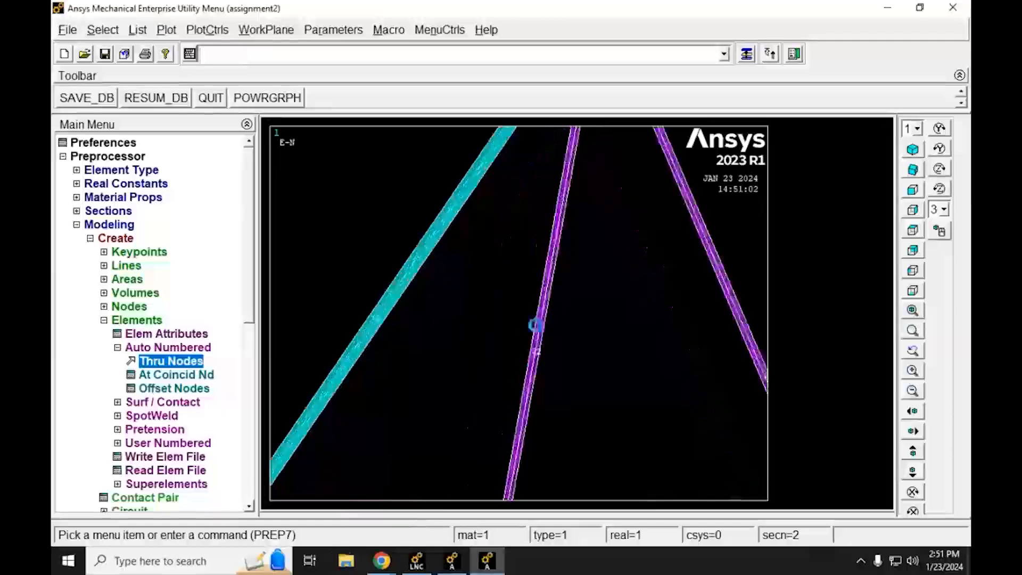
scroll(537, 320, "down", 6)
right_click_drag(491, 303, 538, 373, "ctrl")
scroll(542, 298, "up", 2)
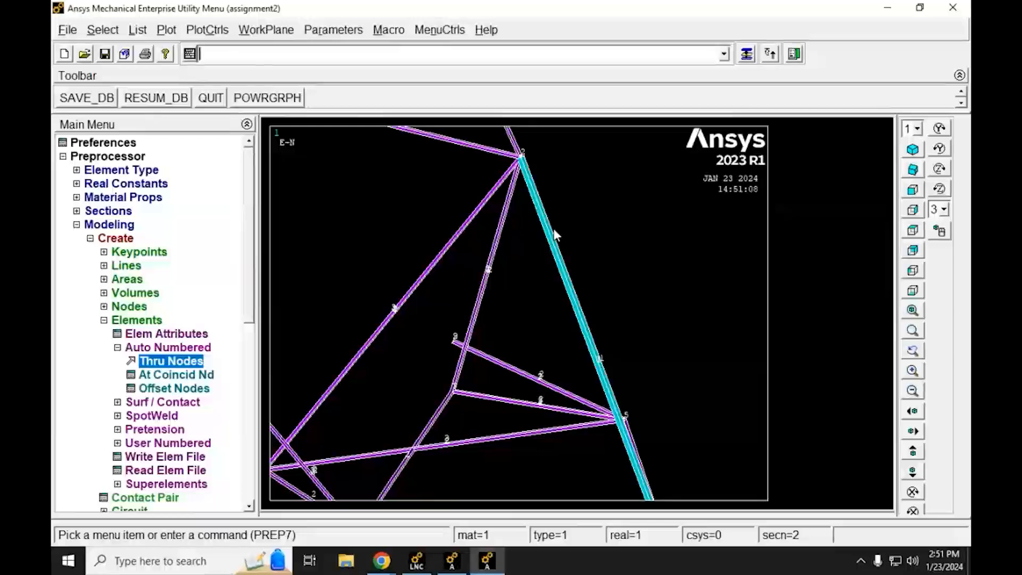
Step: Look up the help for the /ESHAPE command, read what SCALE values 0 and 1 do, and return to the model
type("help")
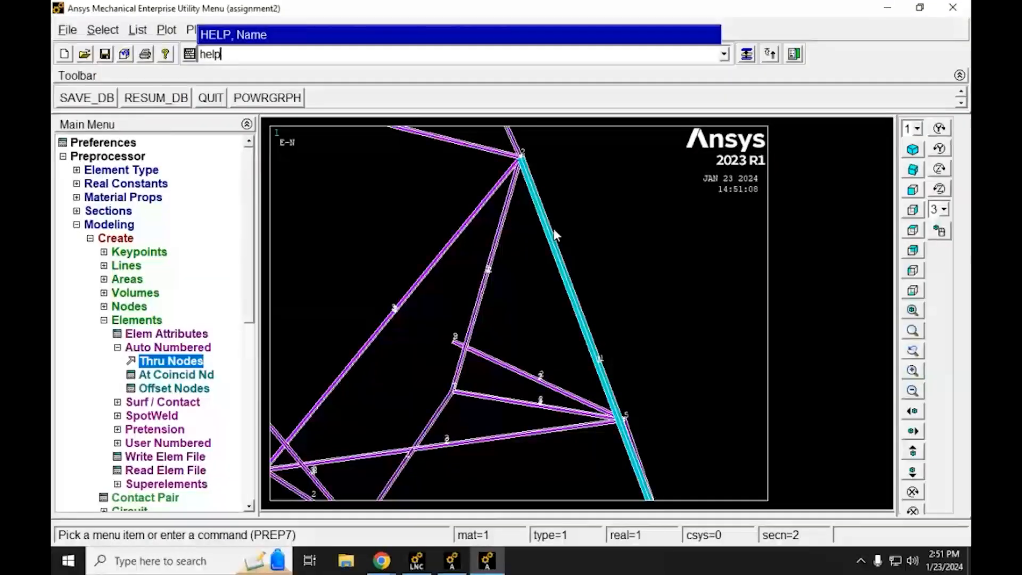
type(",/eshape")
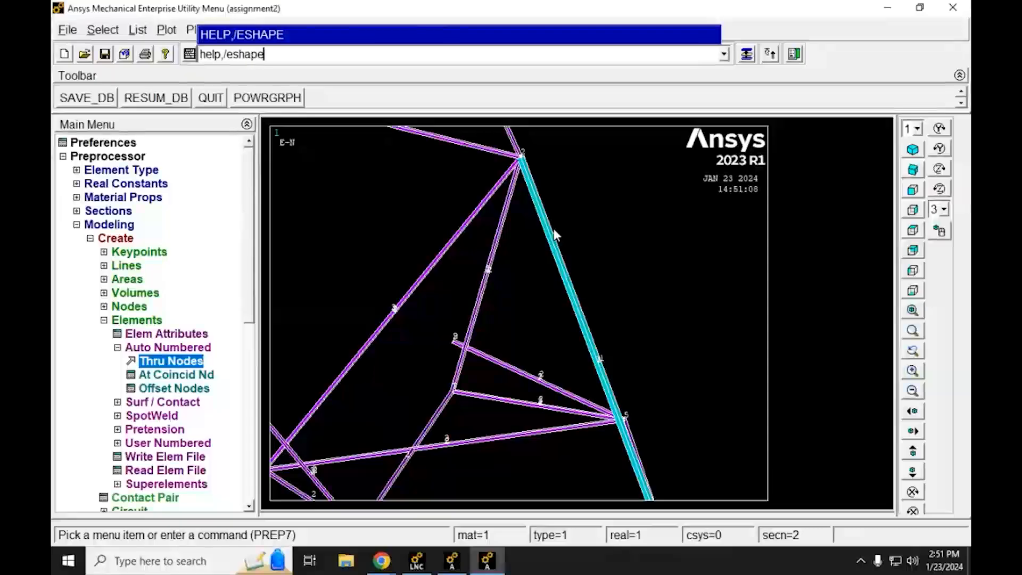
key("Return")
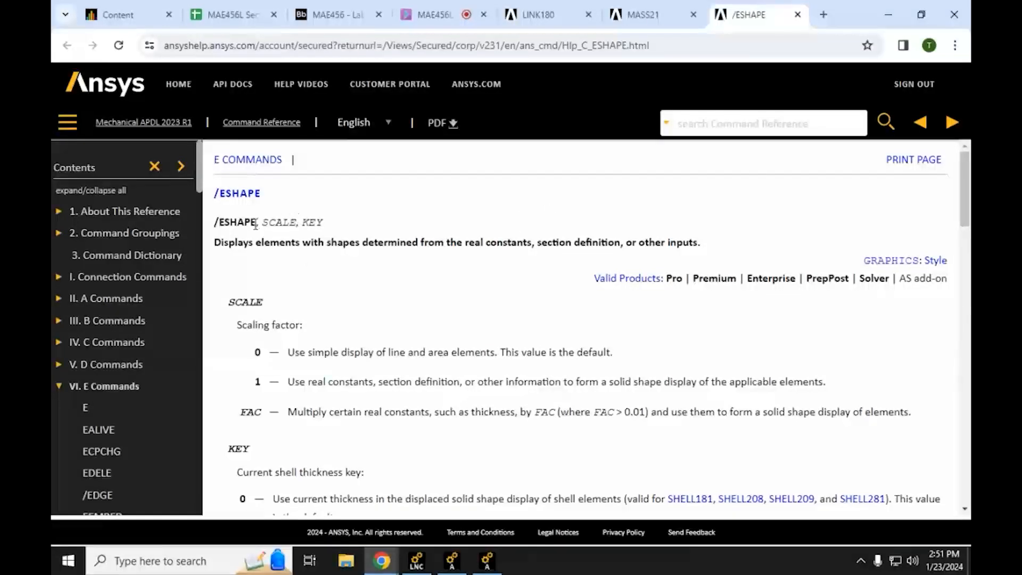
left_click_drag(257, 223, 323, 224)
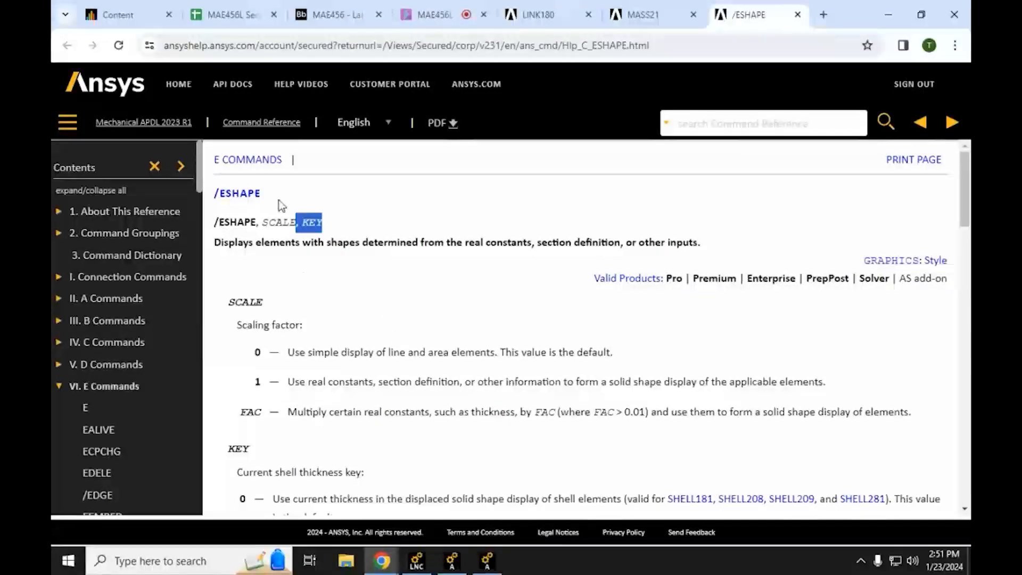
scroll(253, 298, "down", 3)
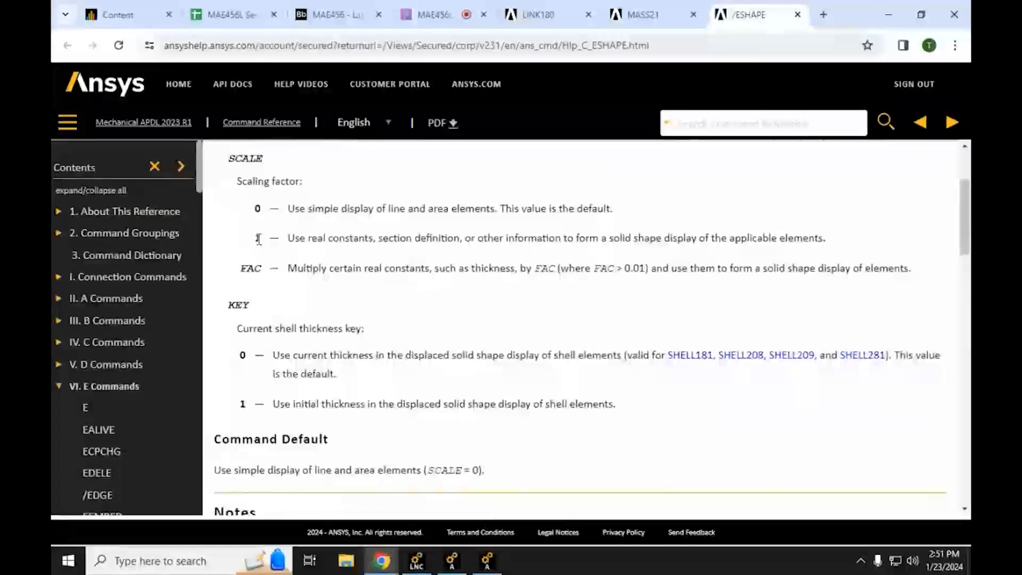
left_click_drag(252, 240, 831, 239)
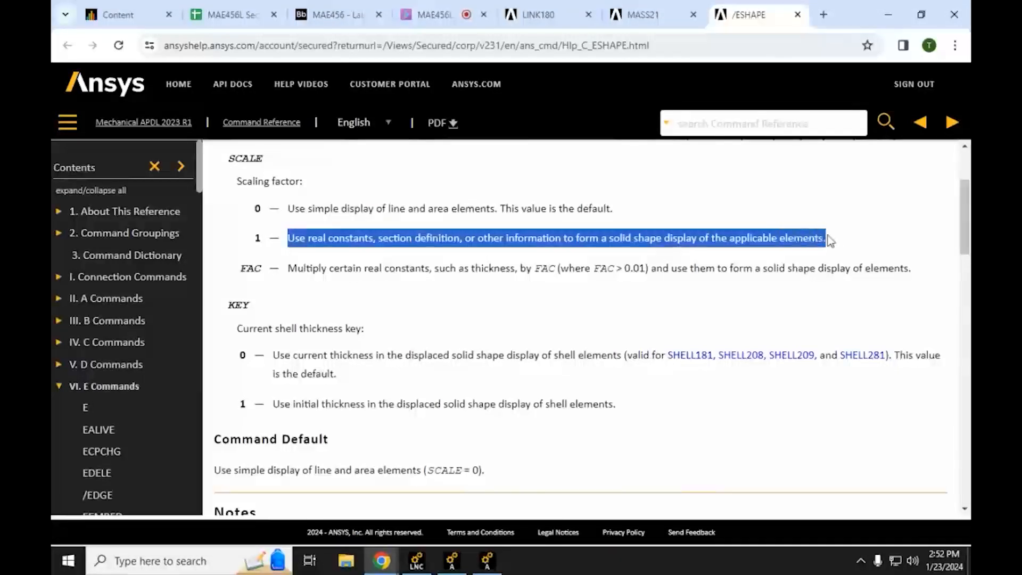
scroll(769, 358, "up", 3)
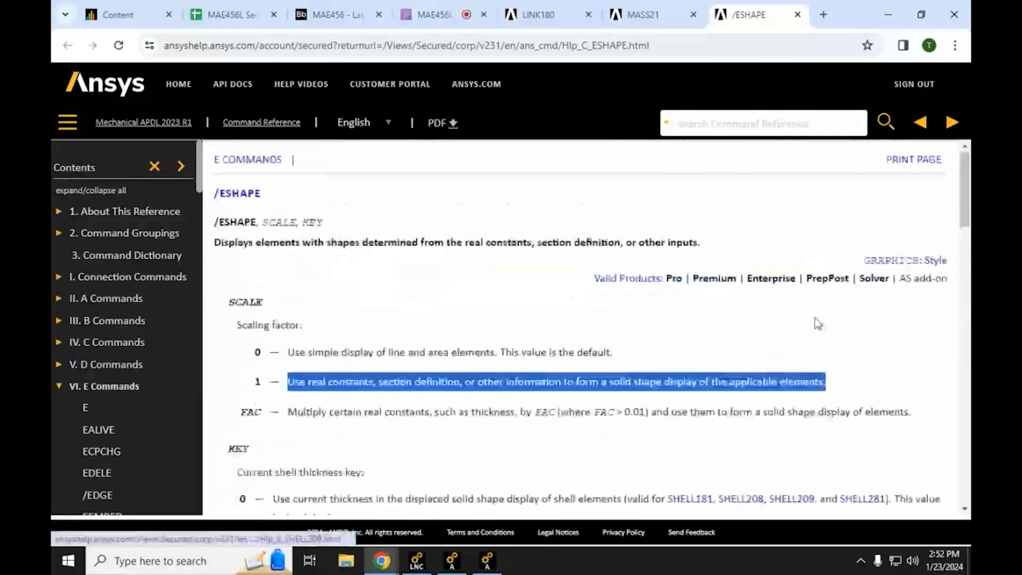
left_click(258, 352)
left_click_drag(261, 222, 289, 222)
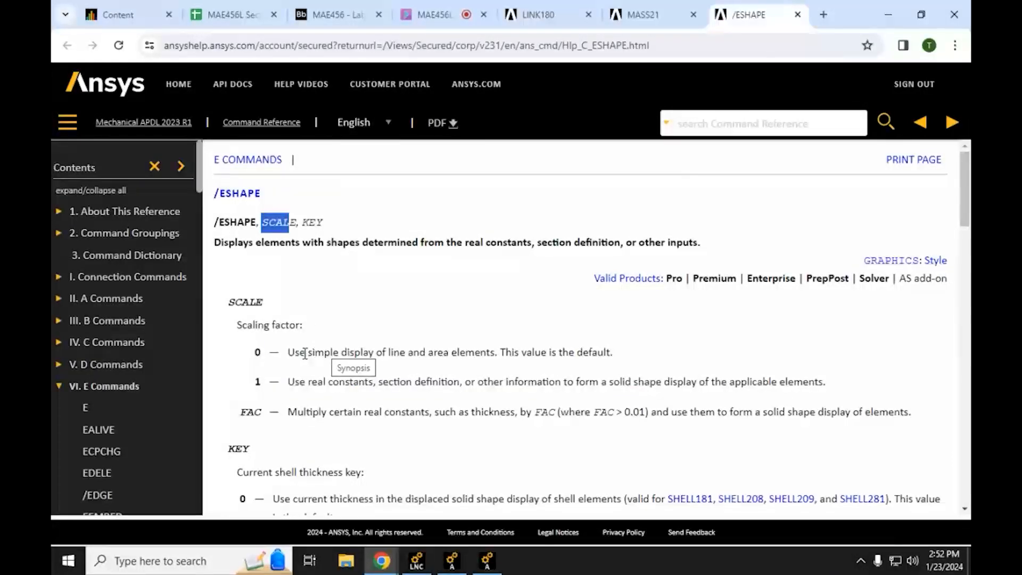
left_click_drag(288, 352, 672, 350)
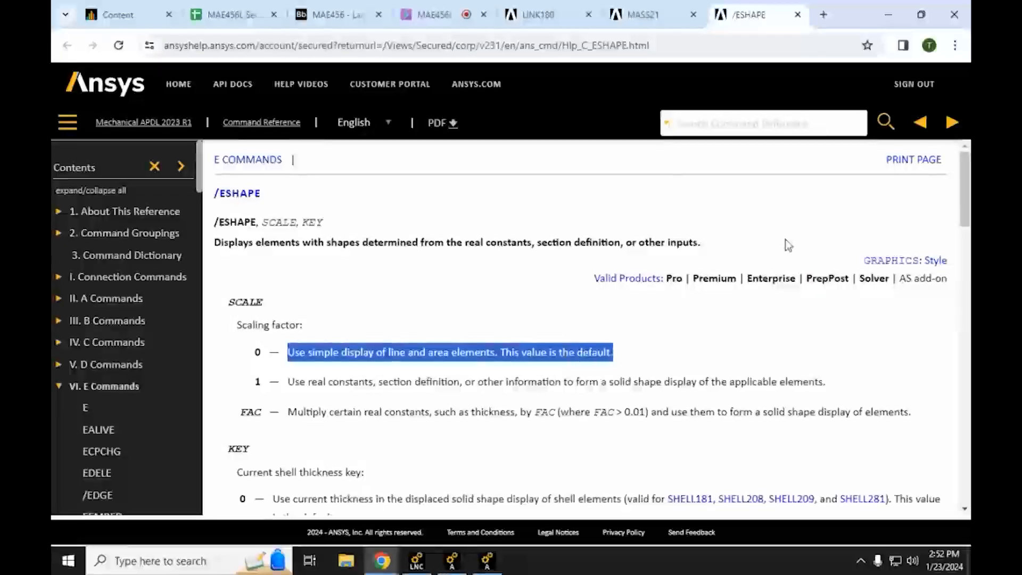
left_click(898, 24)
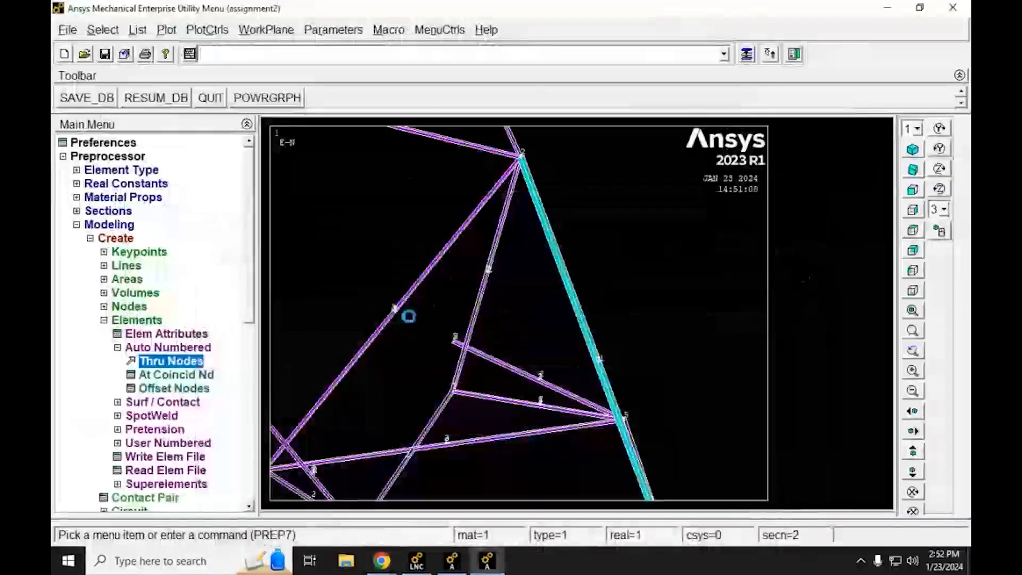
Step: Return the truss to the simple line display of elements with the command /eshape,0,0
left_click(257, 59)
type("/")
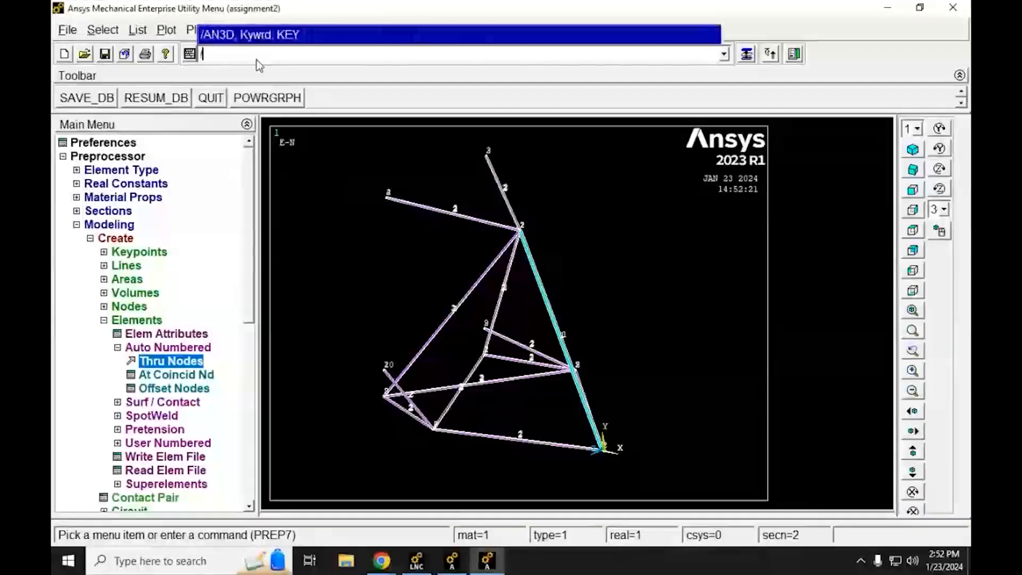
type("eshape")
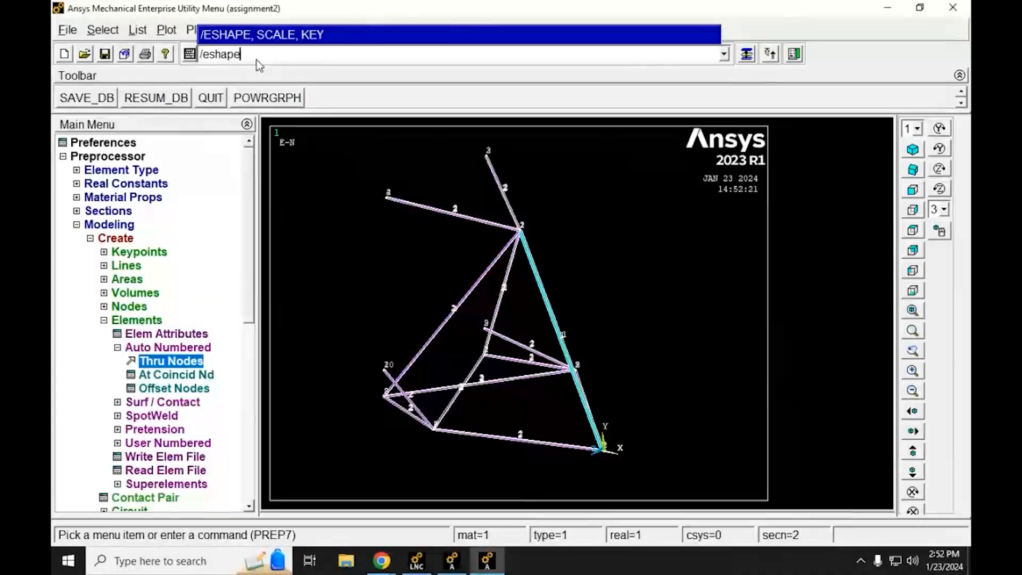
type(",0,0")
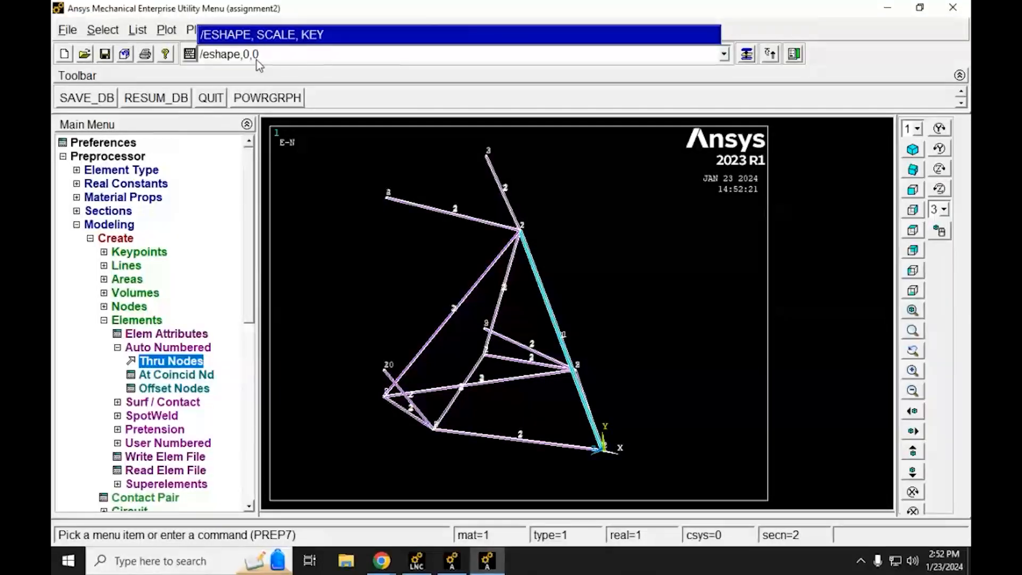
key("Return")
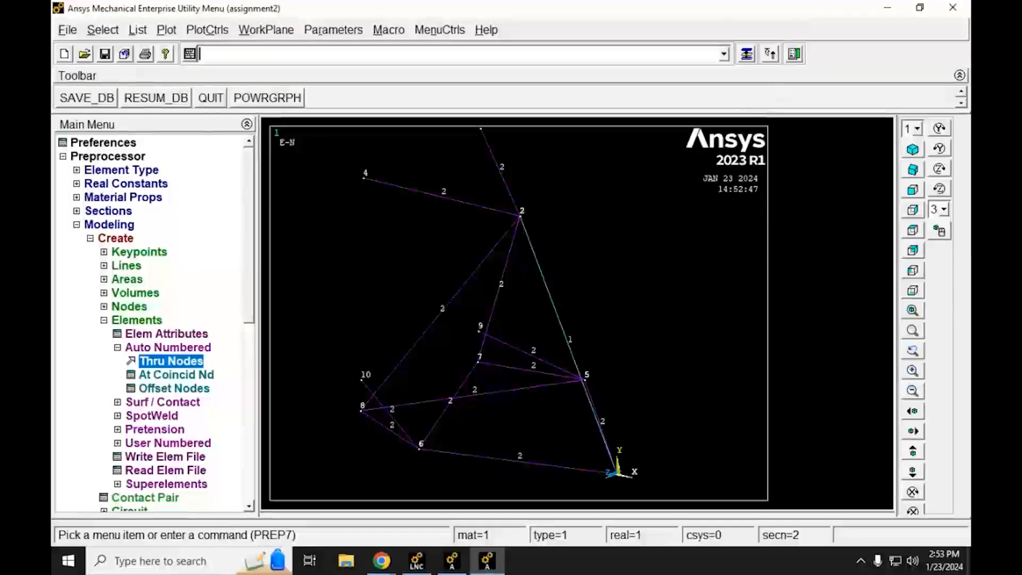
Step: Consult the lab assignment PDF's APDL how-to instructions and mark the line on applying structural displacements on nodes
mouse_move(382, 560)
left_click(319, 519)
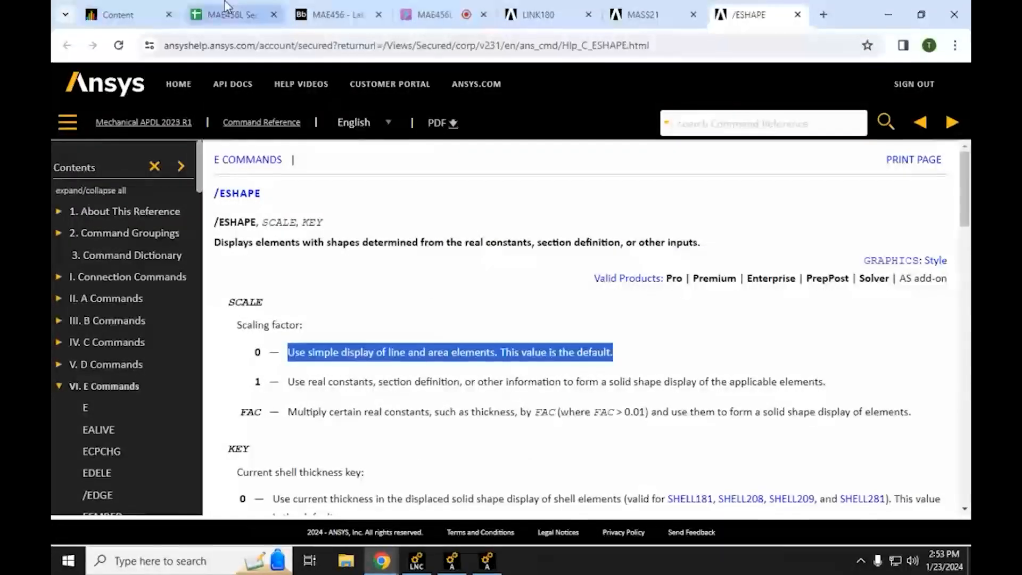
left_click(330, 14)
scroll(380, 440, "down", 7)
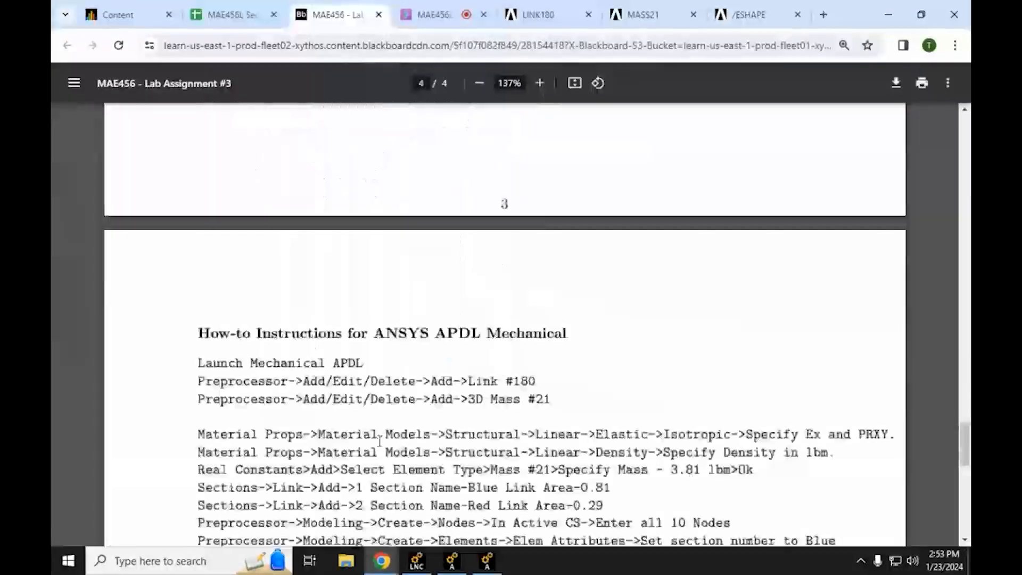
scroll(380, 441, "down", 8)
scroll(509, 169, "up", 3)
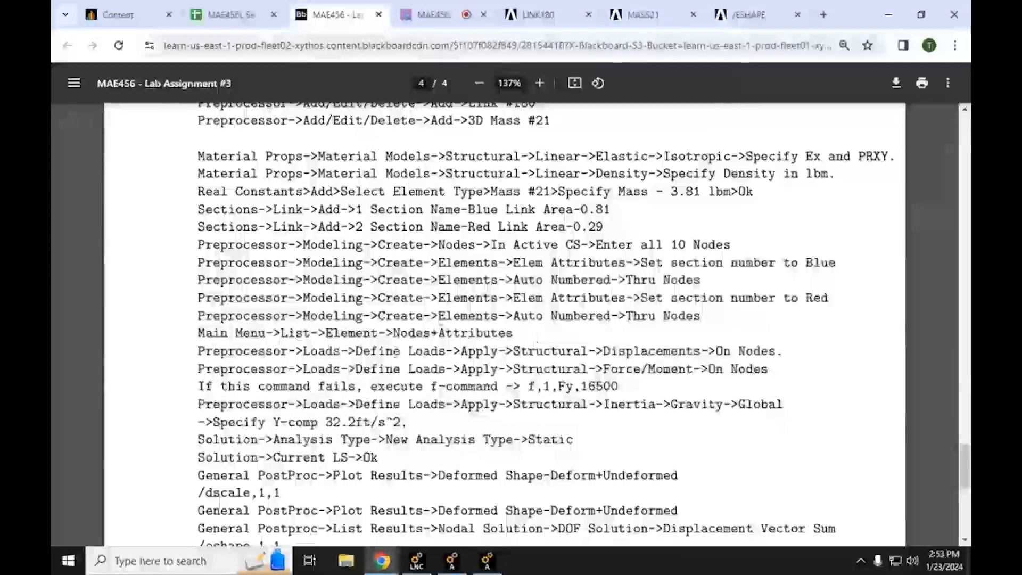
triple_click(349, 351)
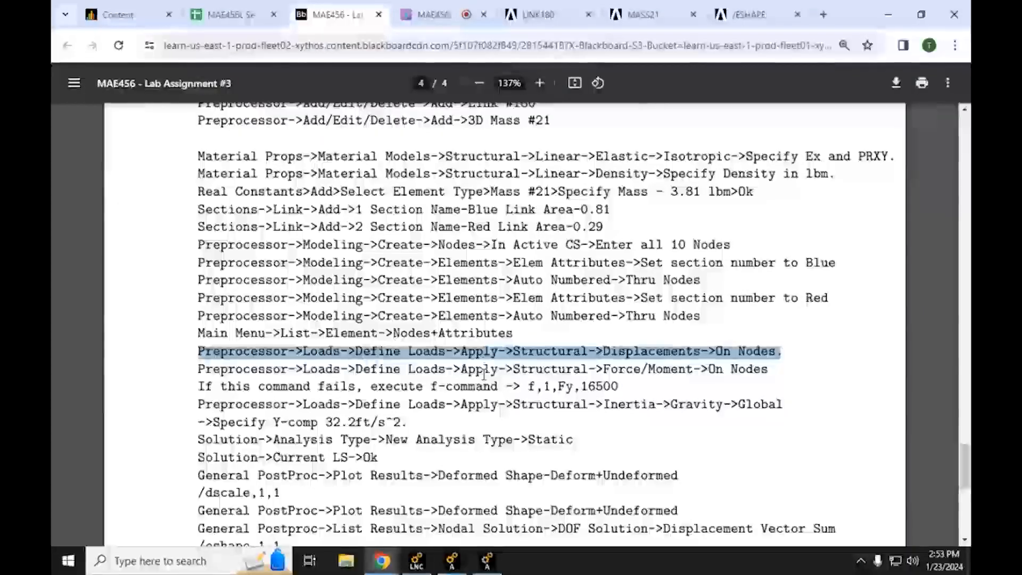
Step: Review the assignment's first page for the design load and landing gear figure, then go back to the Ansys model
scroll(689, 377, "up", 3)
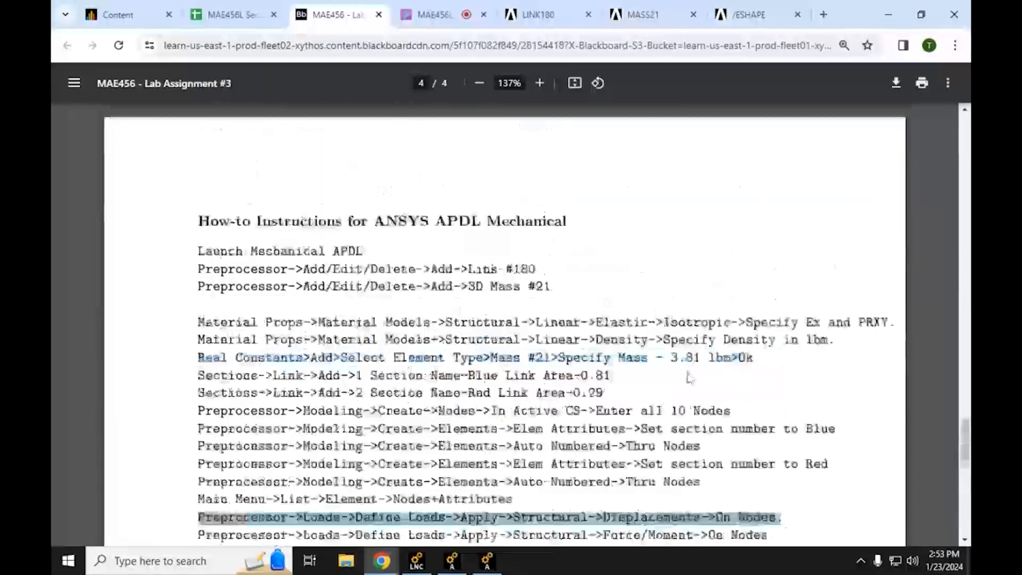
scroll(676, 394, "up", 15)
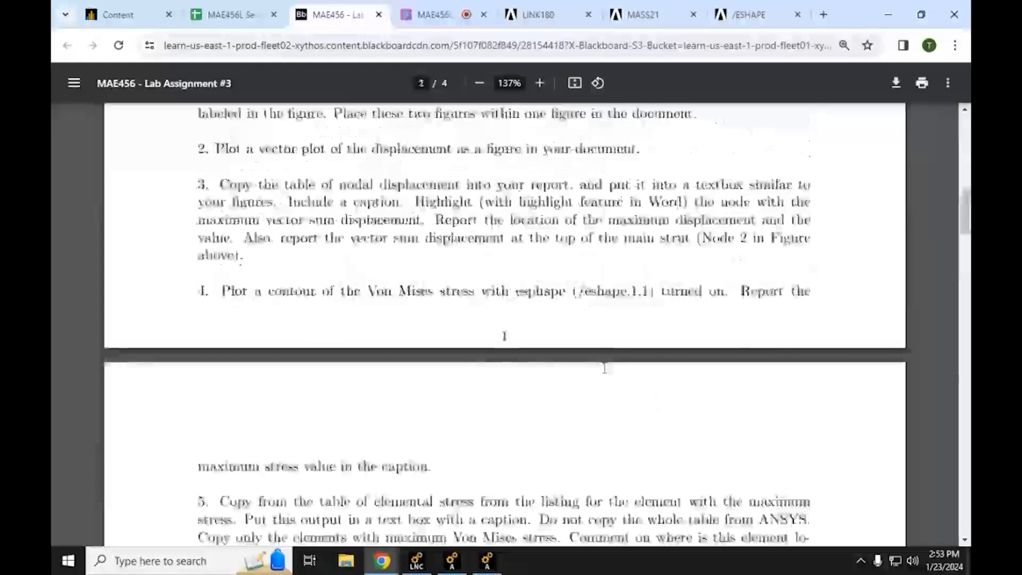
scroll(604, 369, "up", 10)
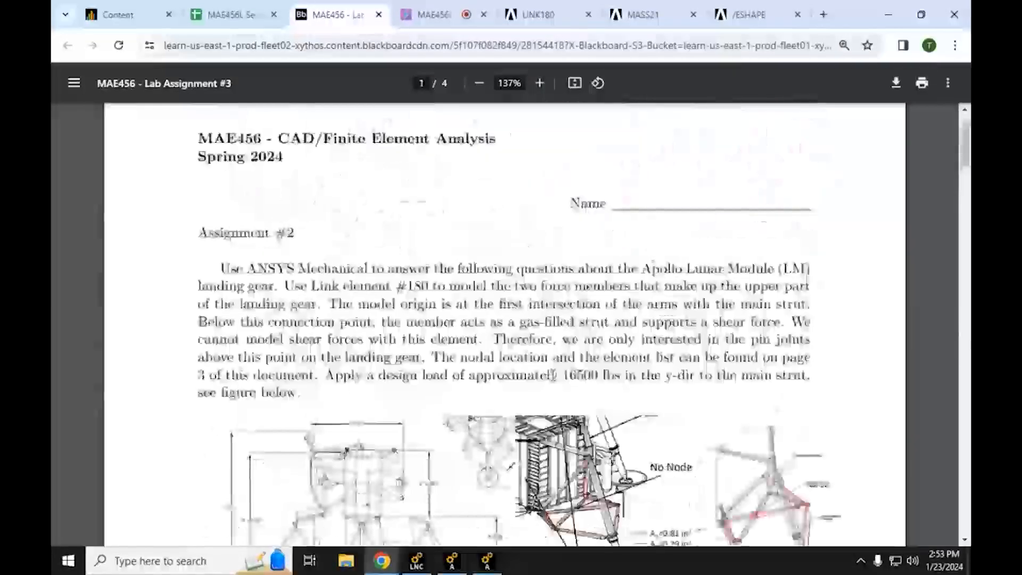
scroll(554, 375, "down", 3)
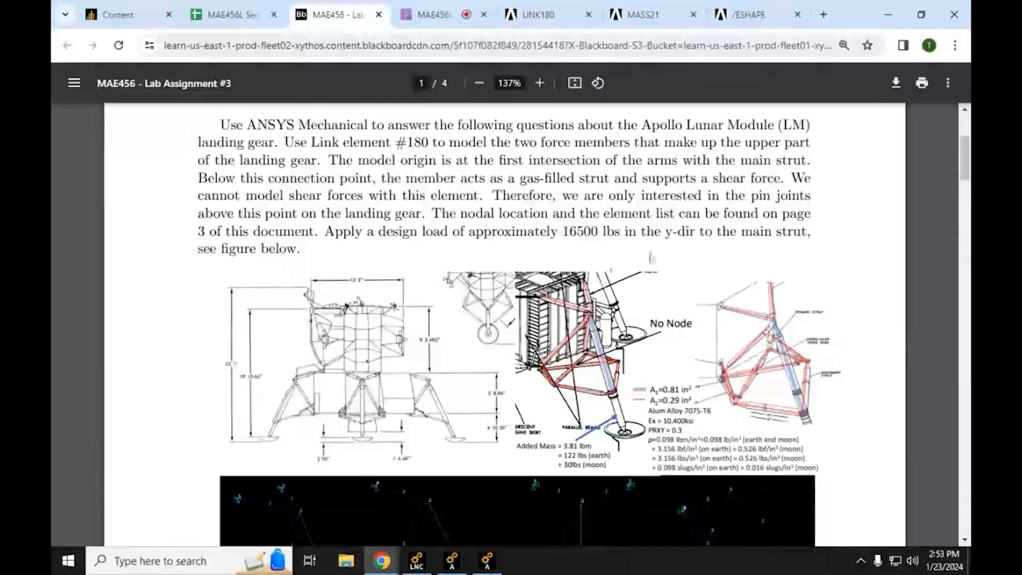
left_click(888, 10)
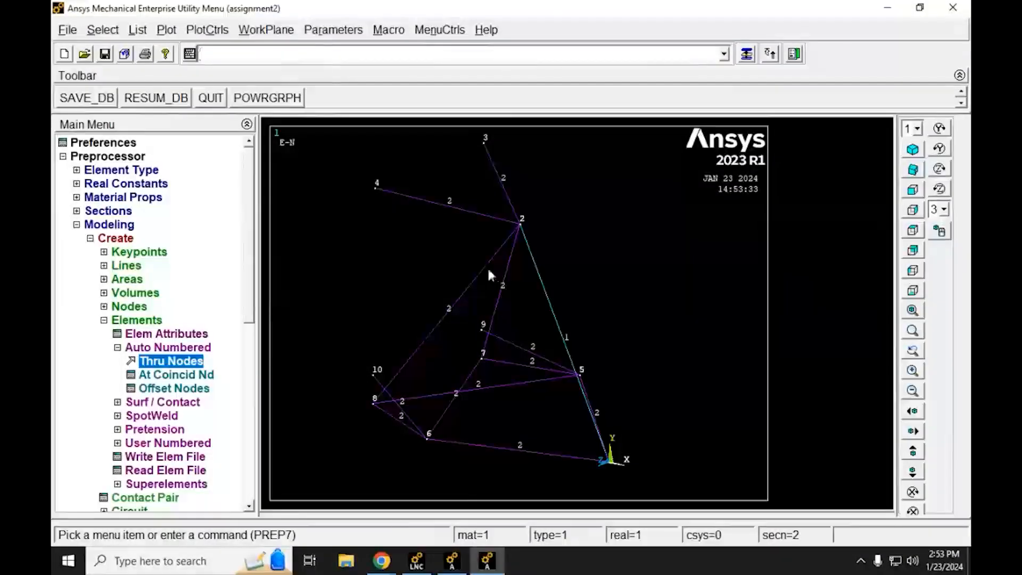
Step: Start applying structural displacement constraints on nodes from the preprocessor's load definitions
mouse_move(423, 321)
right_mouse_down("ctrl")
mouse_move(429, 297)
mouse_move(445, 300)
mouse_move(438, 310)
right_mouse_up("ctrl")
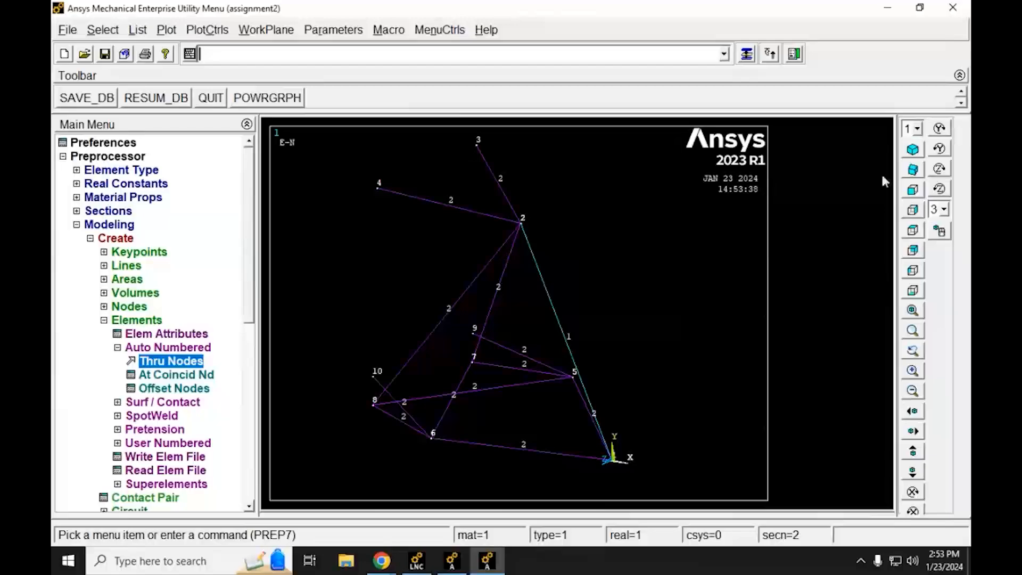
left_click(913, 150)
scroll(510, 284, "down", 2)
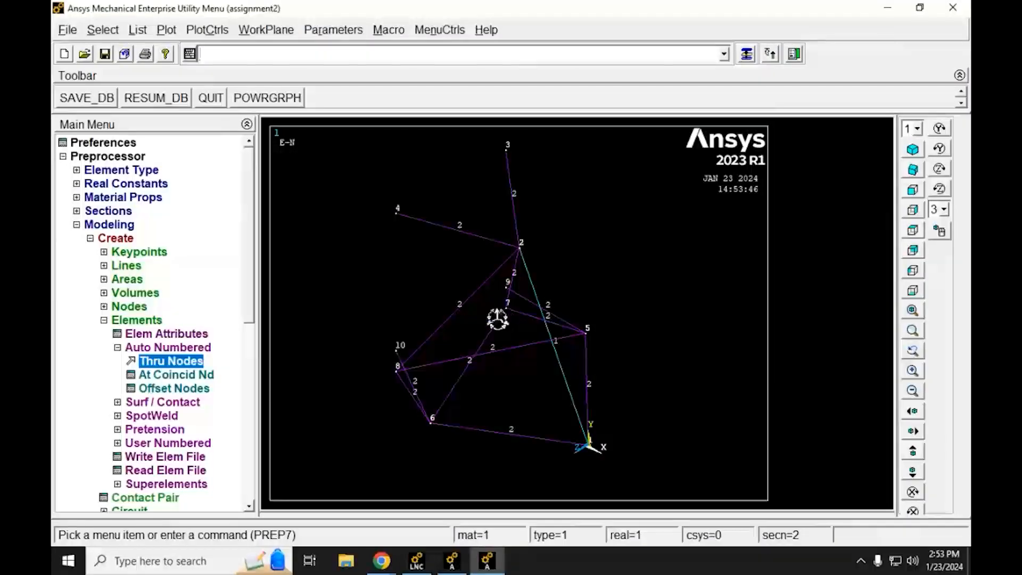
right_click_drag(501, 315, 529, 292, "ctrl")
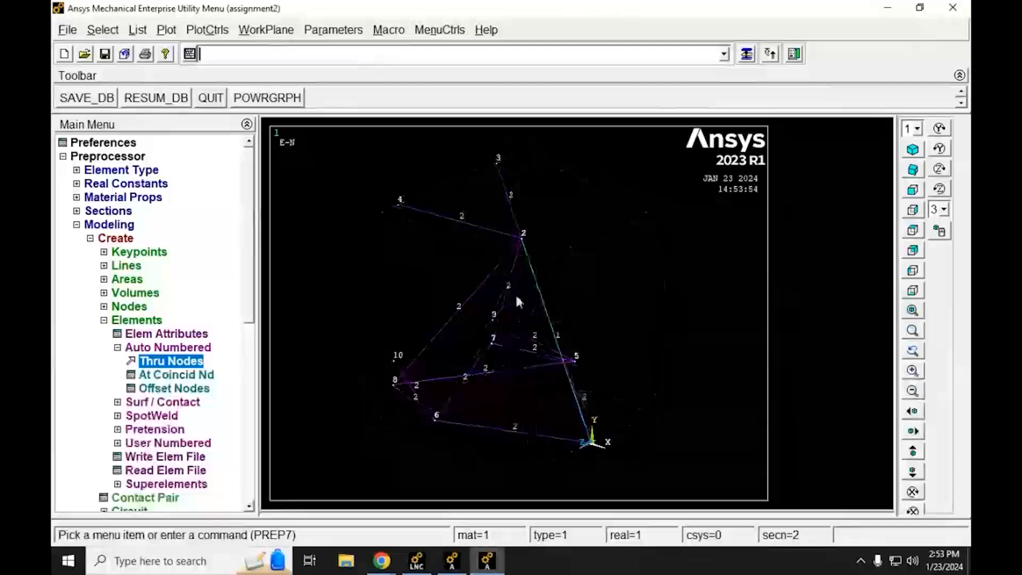
left_click(90, 239)
left_click(76, 224)
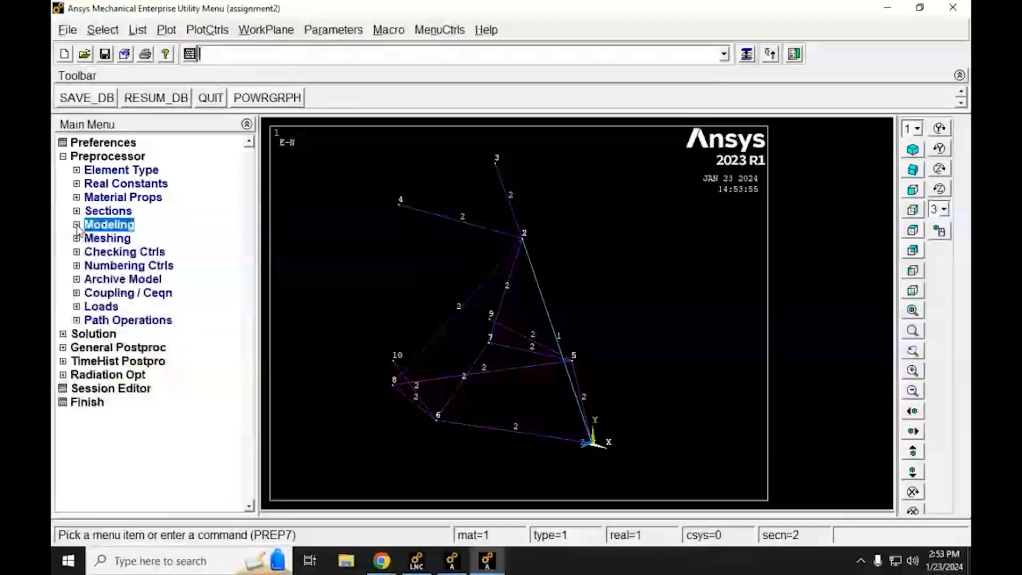
left_click(77, 307)
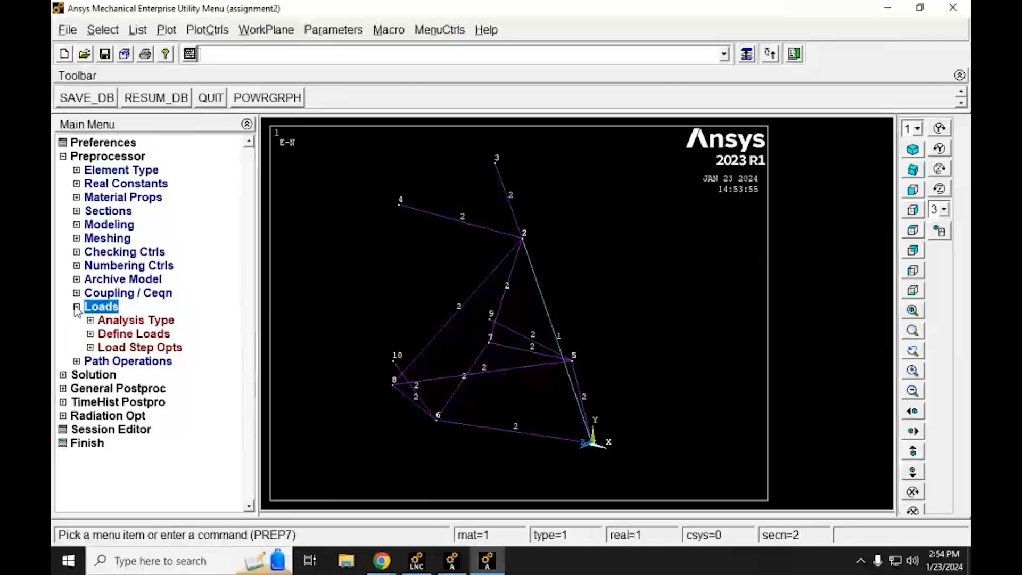
left_click(90, 335)
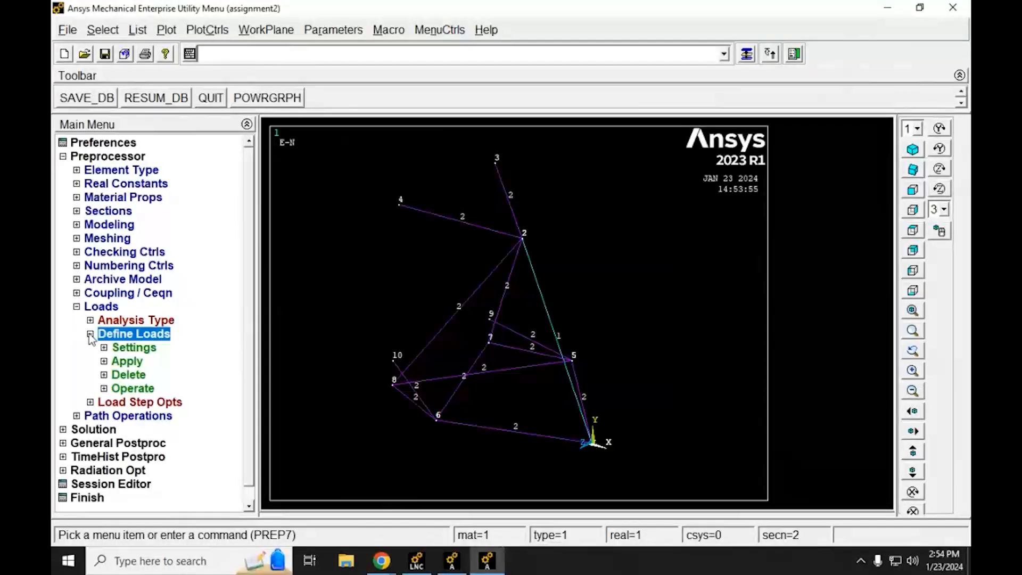
left_click(104, 362)
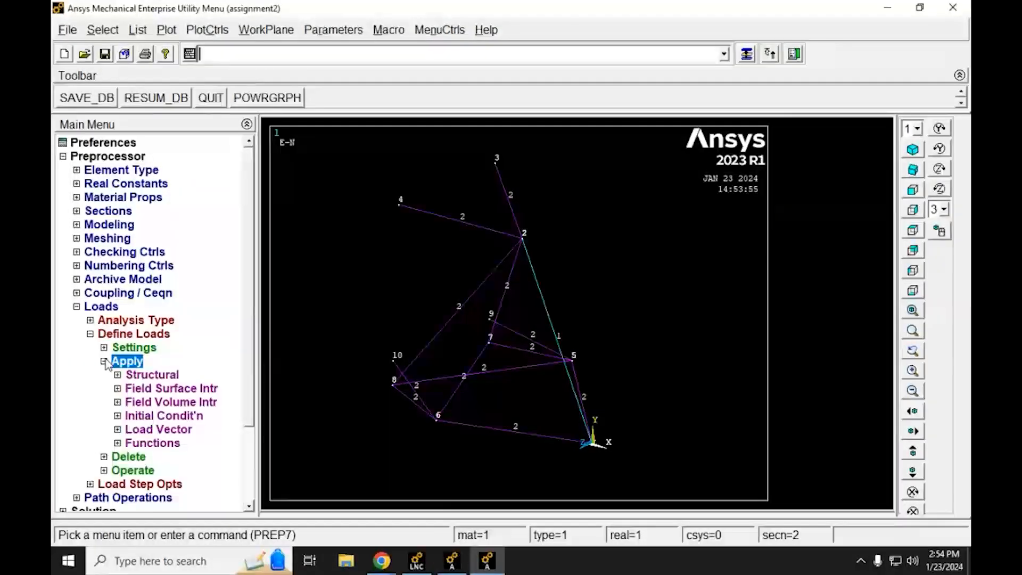
left_click(117, 375)
left_click(131, 389)
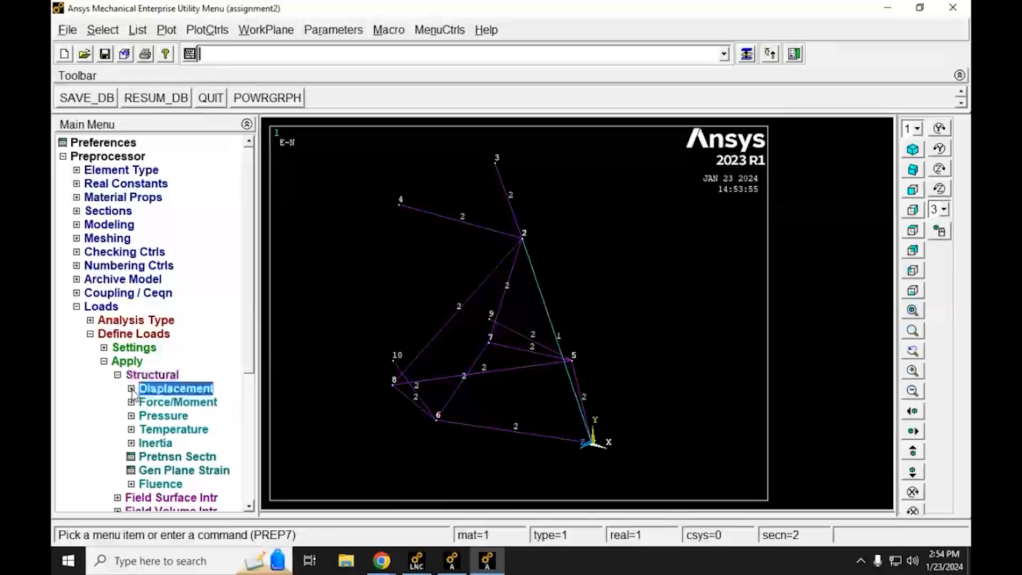
left_click_drag(257, 389, 294, 387)
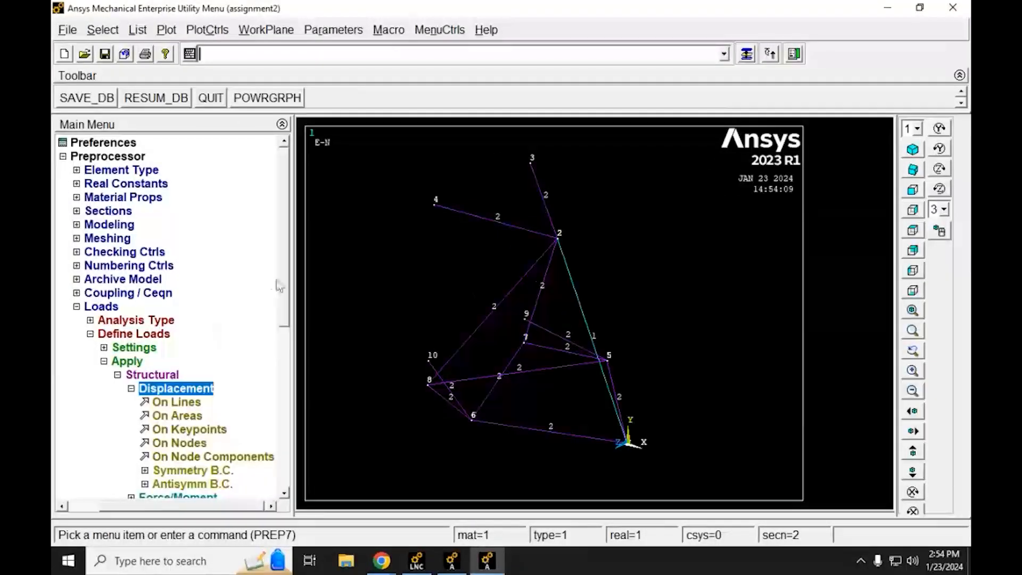
left_click_drag(285, 283, 285, 330)
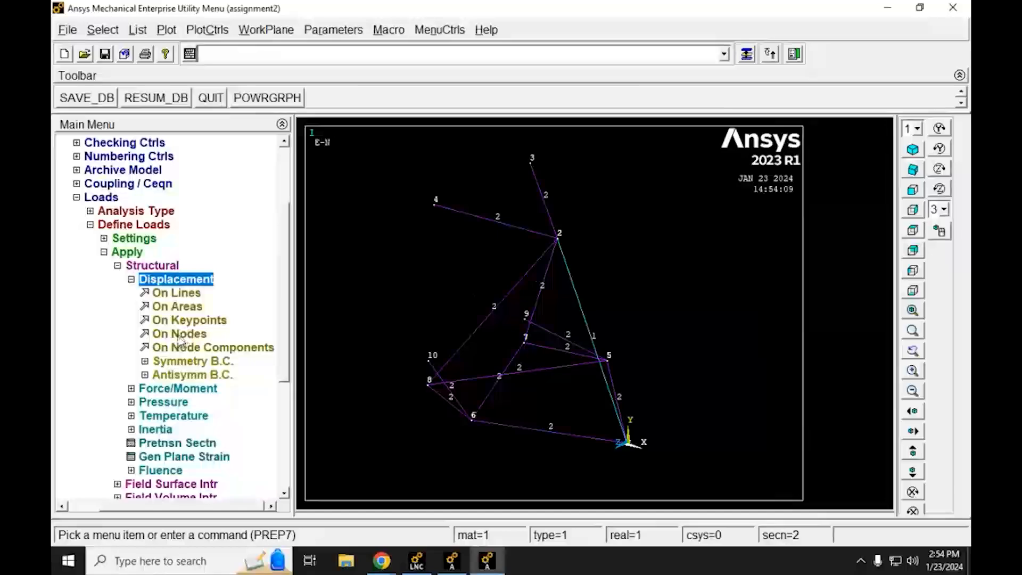
left_click(178, 334)
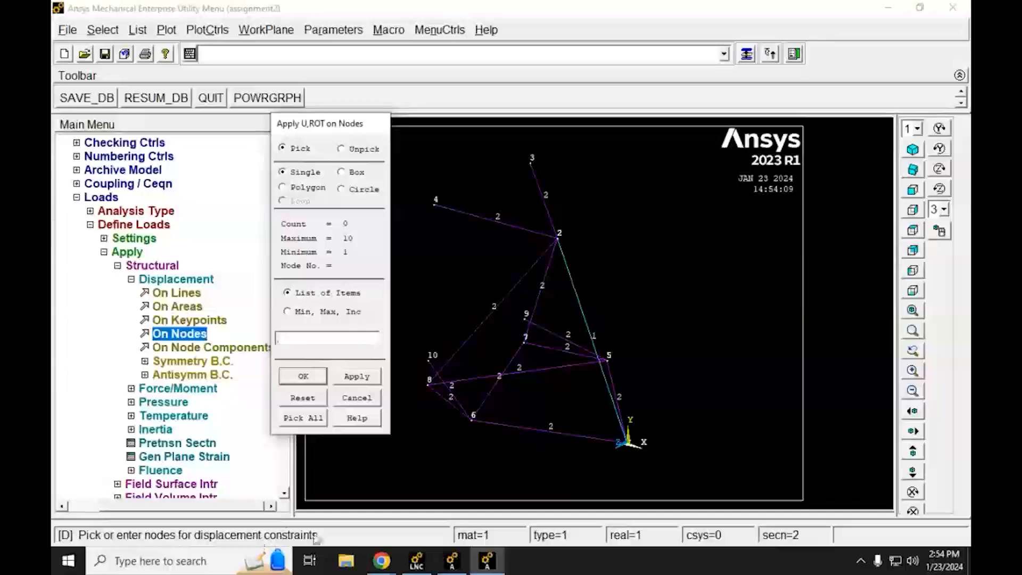
Step: Pick the landing gear's six attachment nodes 3, 4, 7, 8, 9 and 10 for the displacement constraint
left_click(530, 165)
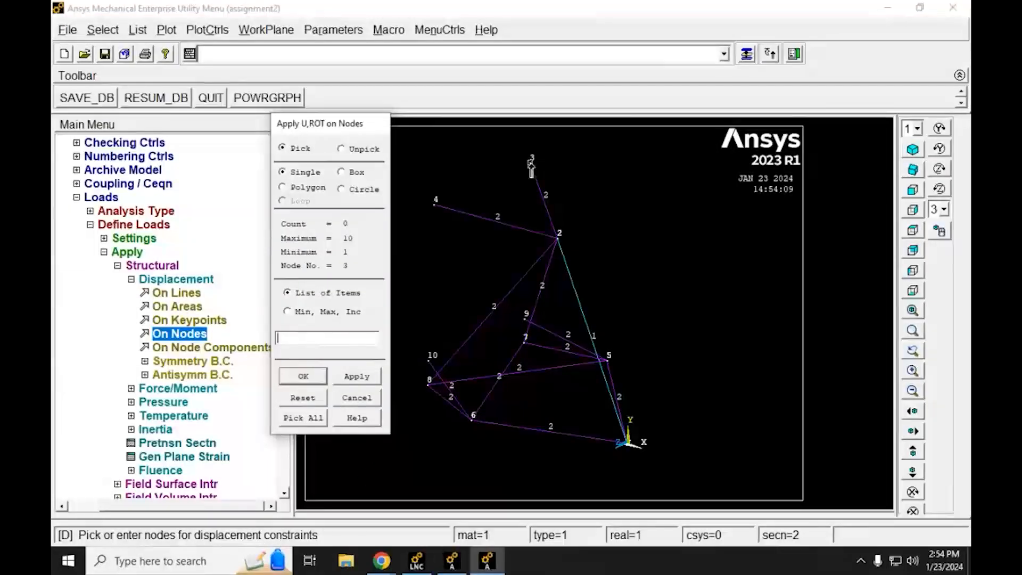
left_click(435, 206)
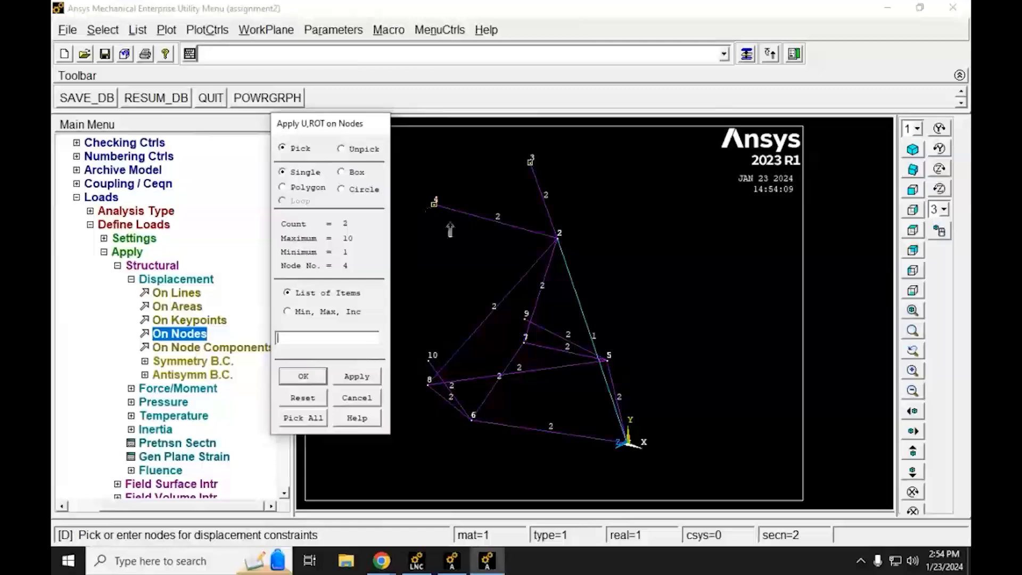
left_click(525, 319)
left_click(436, 356)
left_click(525, 342)
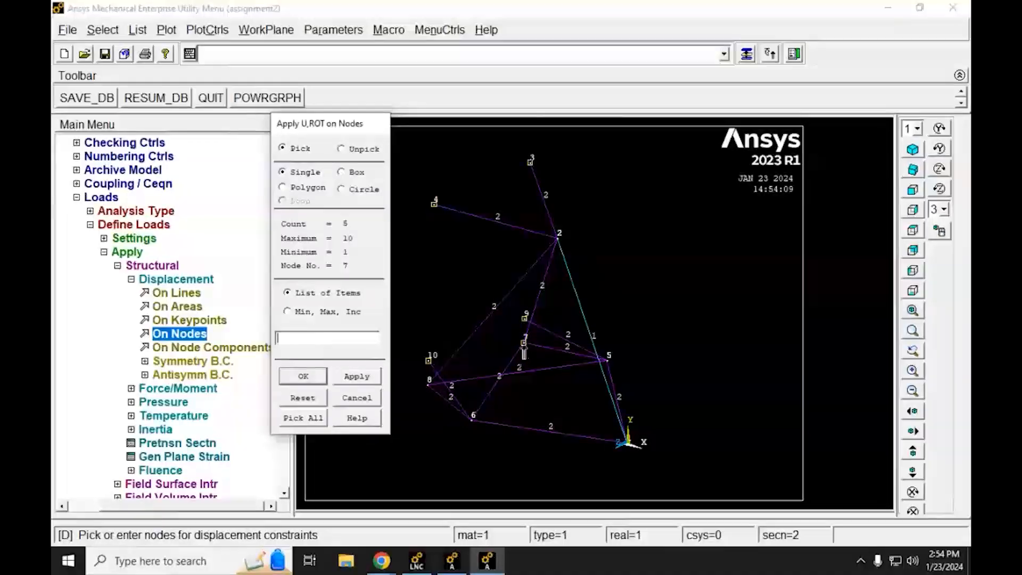
left_click(428, 383)
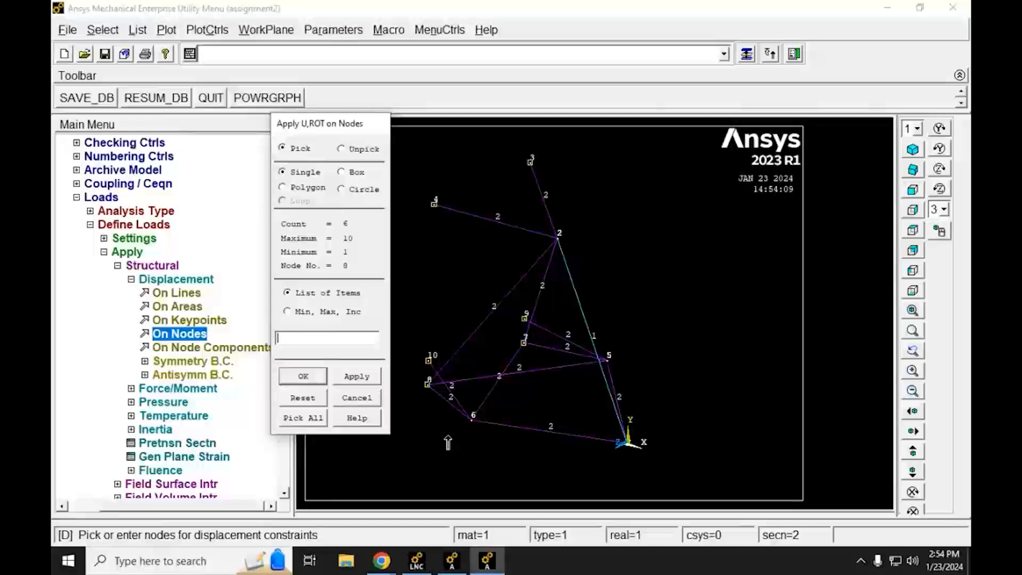
right_click_drag(482, 324, 522, 343, "ctrl")
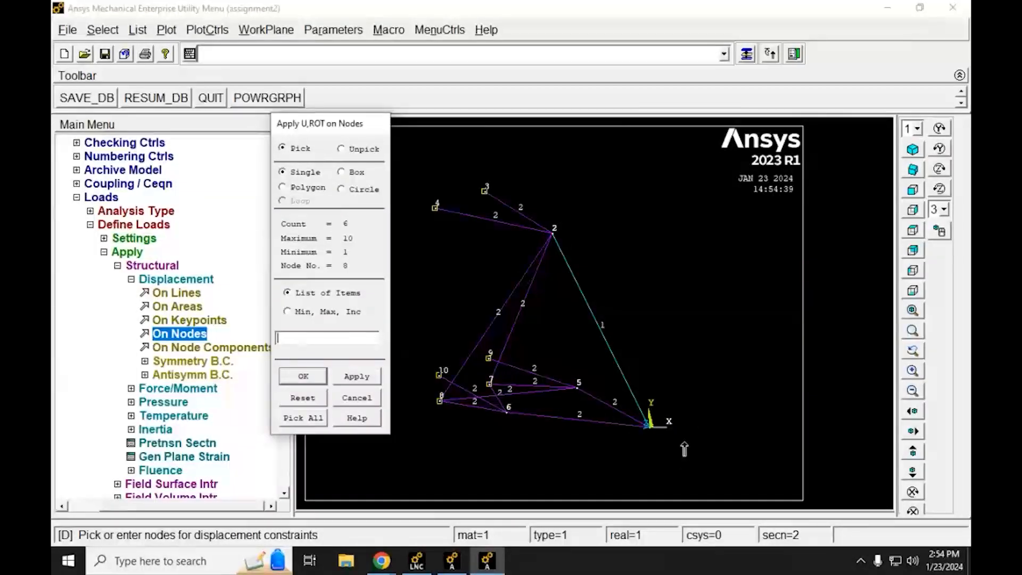
Step: Constrain UX, UY and UZ at the picked nodes with a constant displacement value of 0
left_click(303, 377)
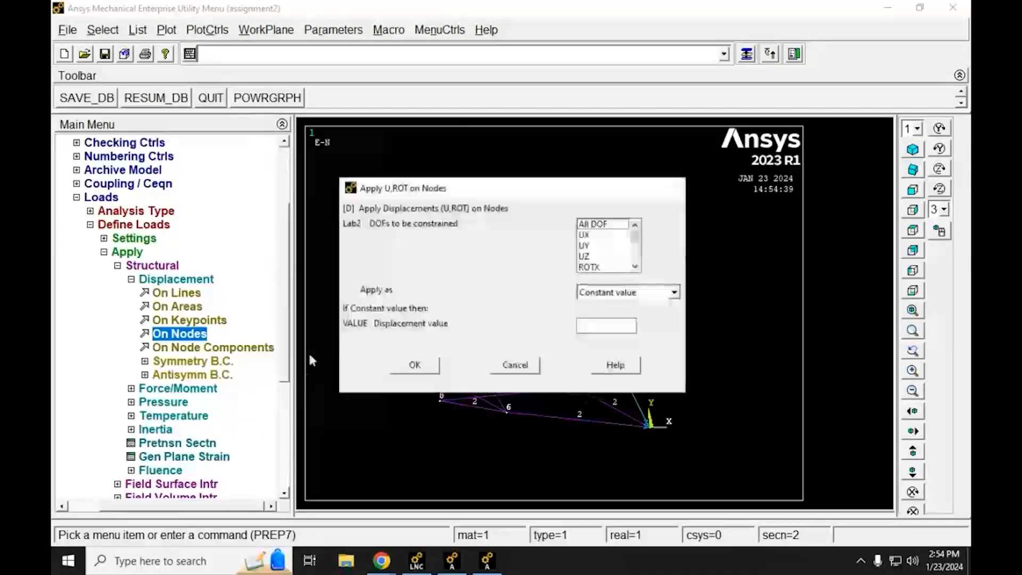
left_click(587, 236)
left_click(586, 246)
left_click(585, 256)
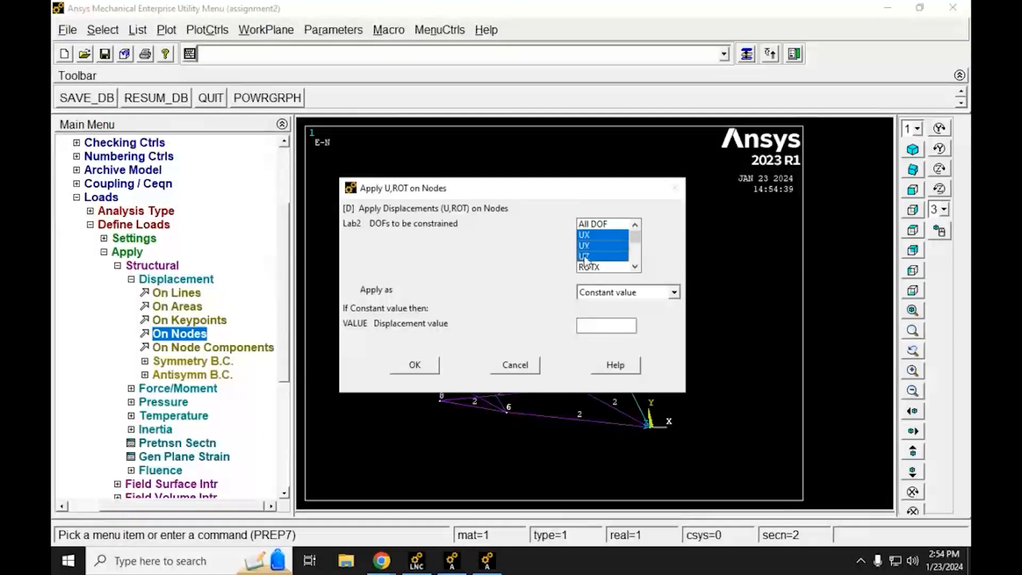
left_click(608, 326)
type("0")
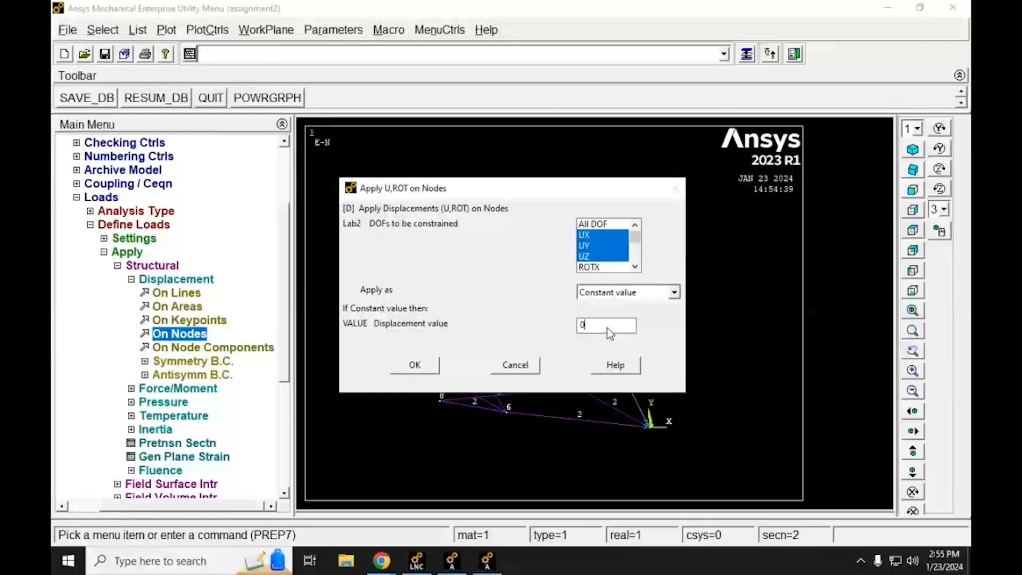
left_click_drag(544, 195, 854, 133)
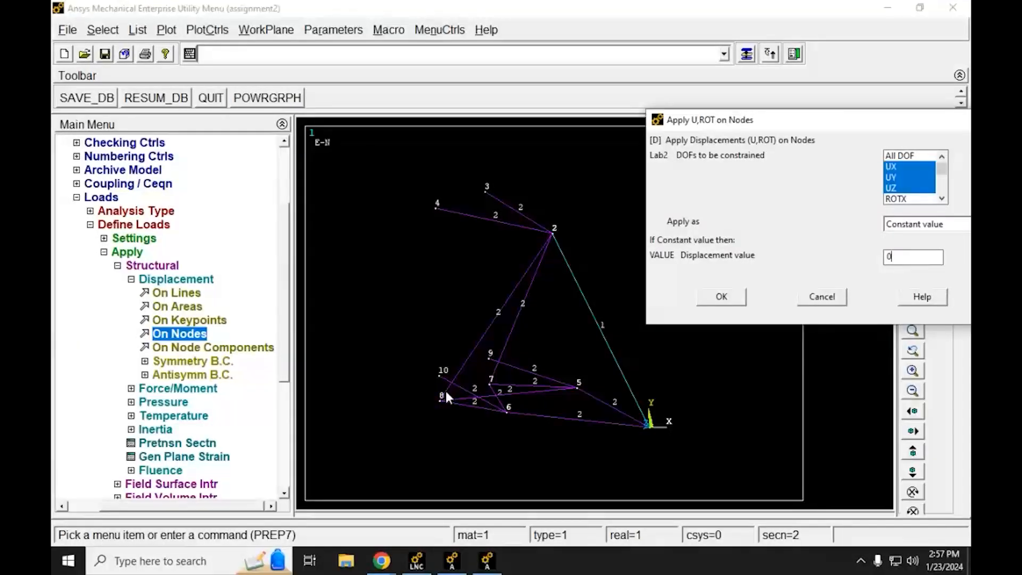
left_click(722, 298)
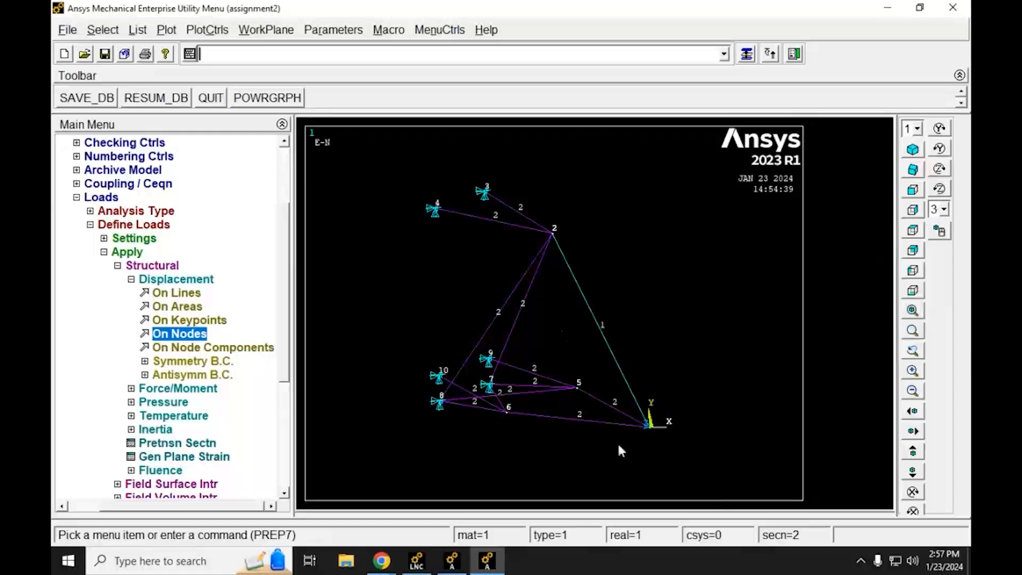
Step: Start a structural force/moment load on nodes and choose node 1 at the origin as its target
left_click(149, 279)
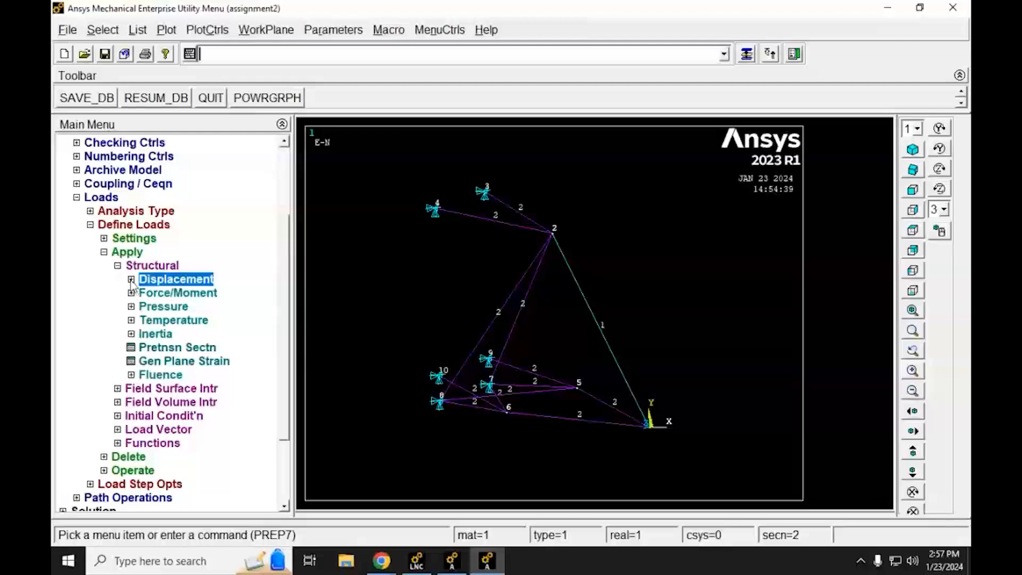
left_click(131, 292)
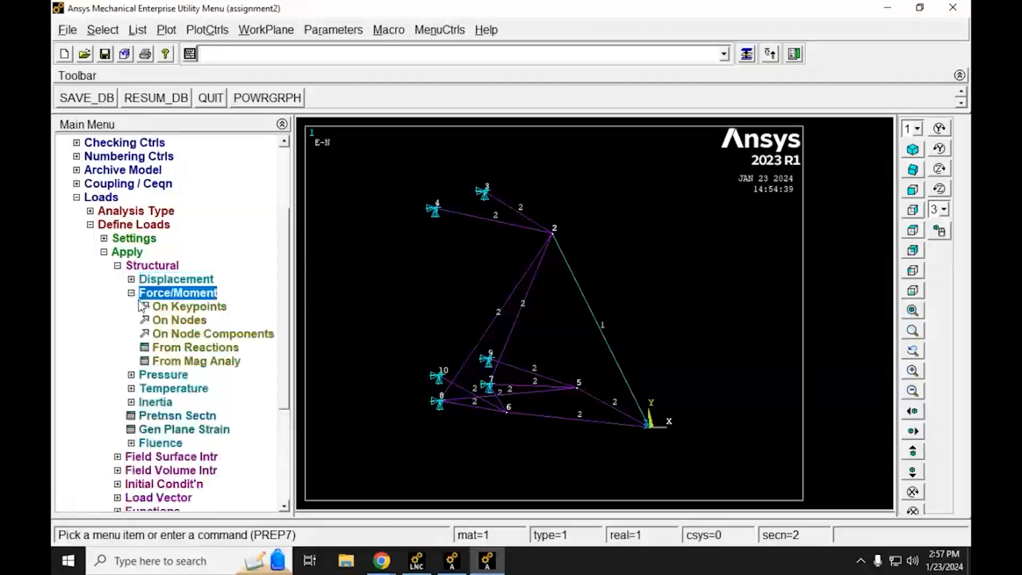
left_click(169, 321)
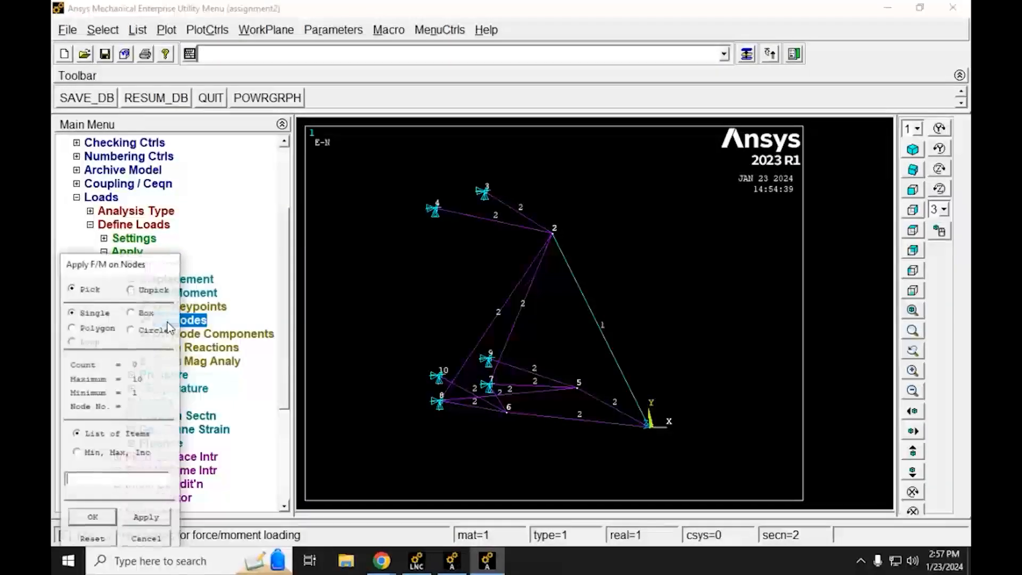
left_click_drag(150, 269, 330, 135)
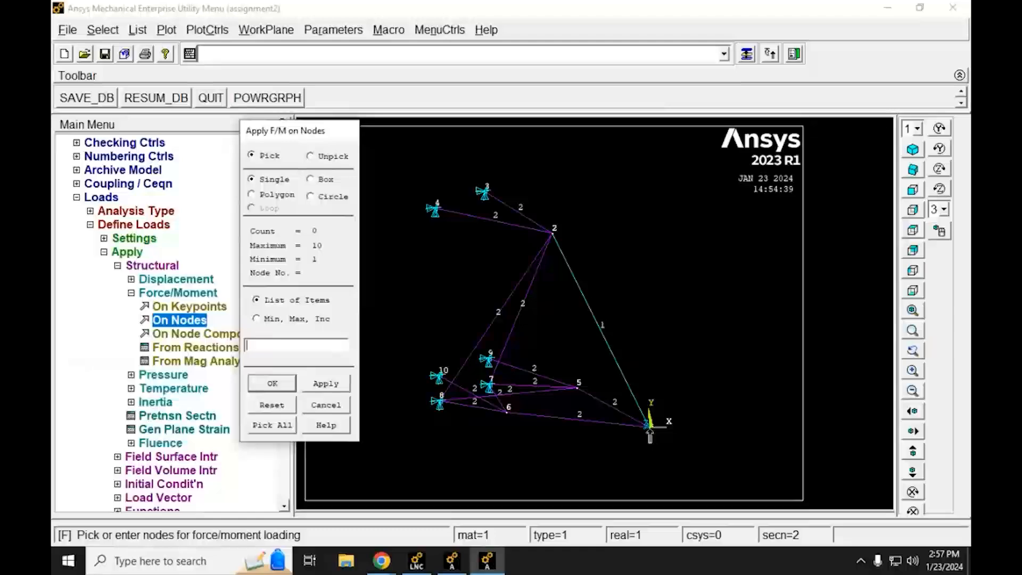
left_click(649, 427)
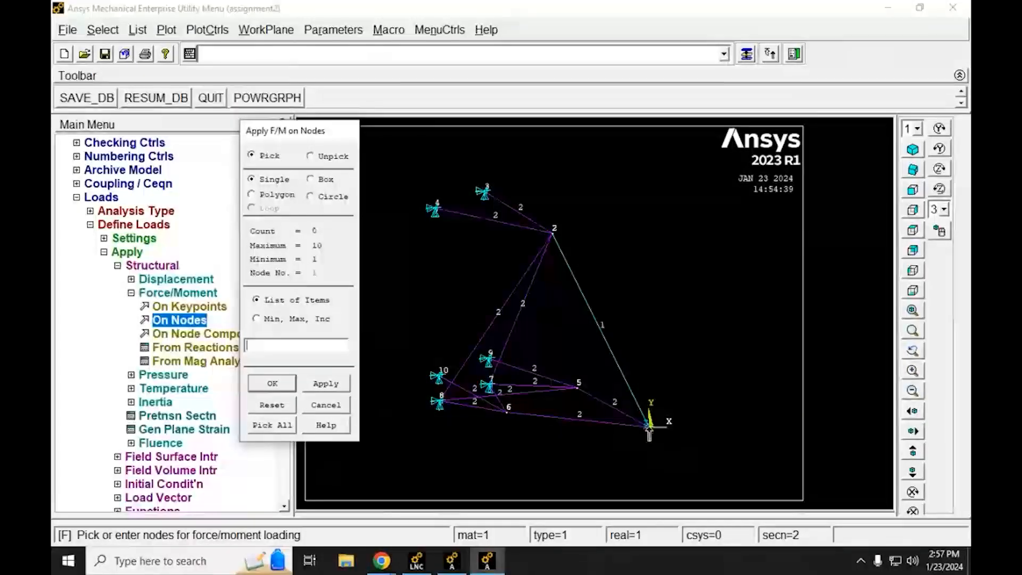
left_click(649, 429)
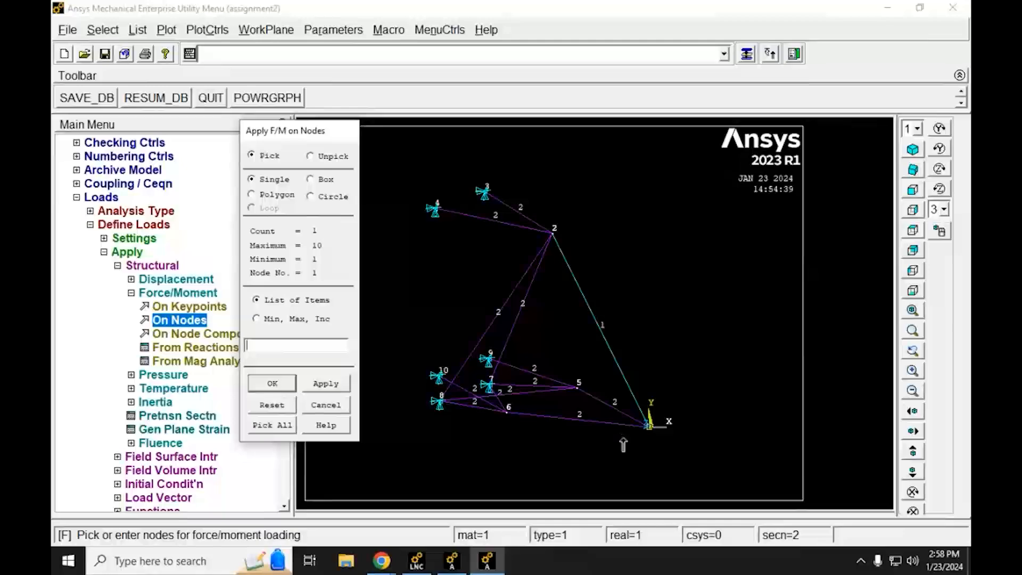
left_click(281, 384)
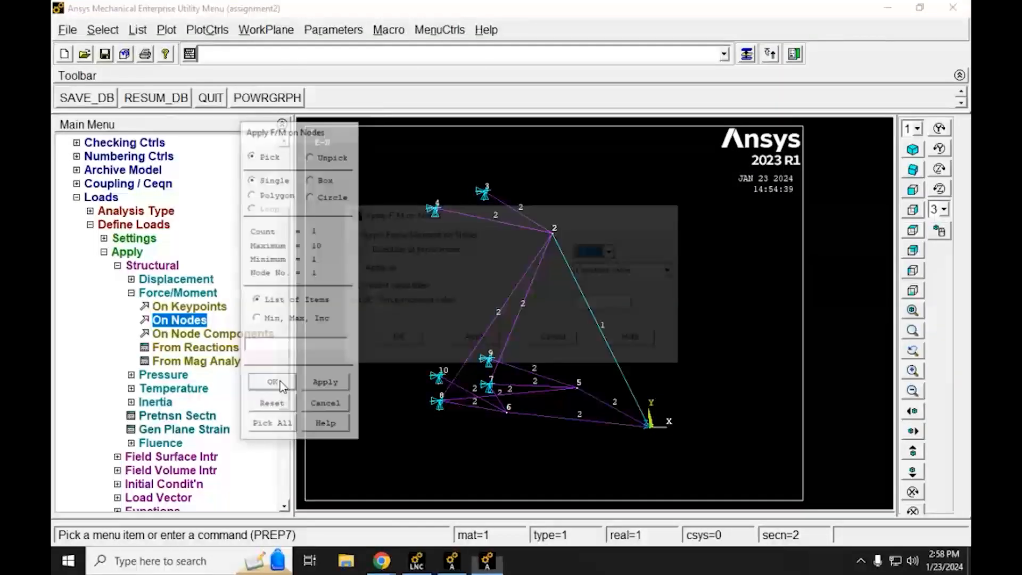
Step: Apply a constant force of 16700 in the FY direction to the selected node 1
left_click(608, 254)
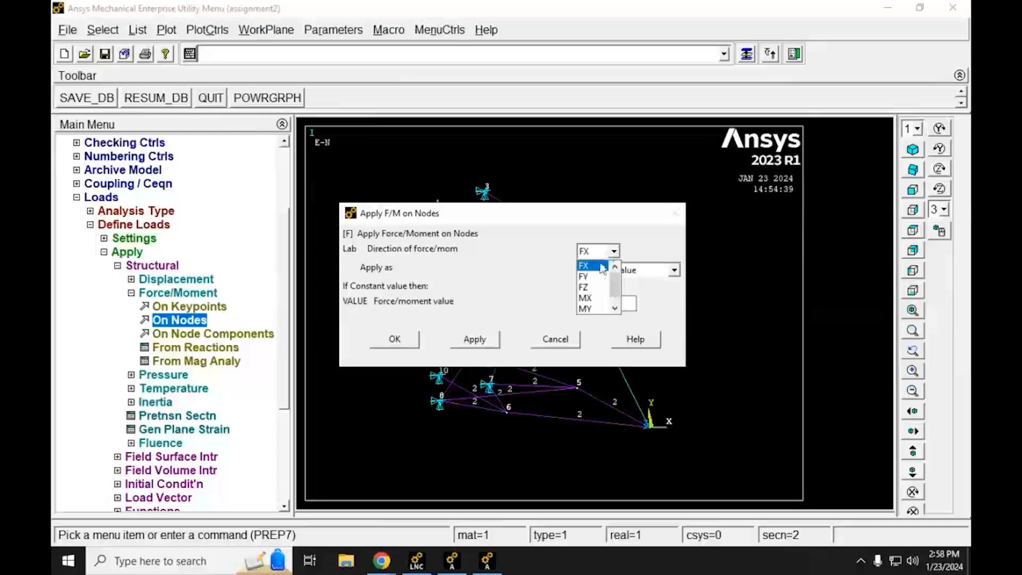
left_click(596, 271)
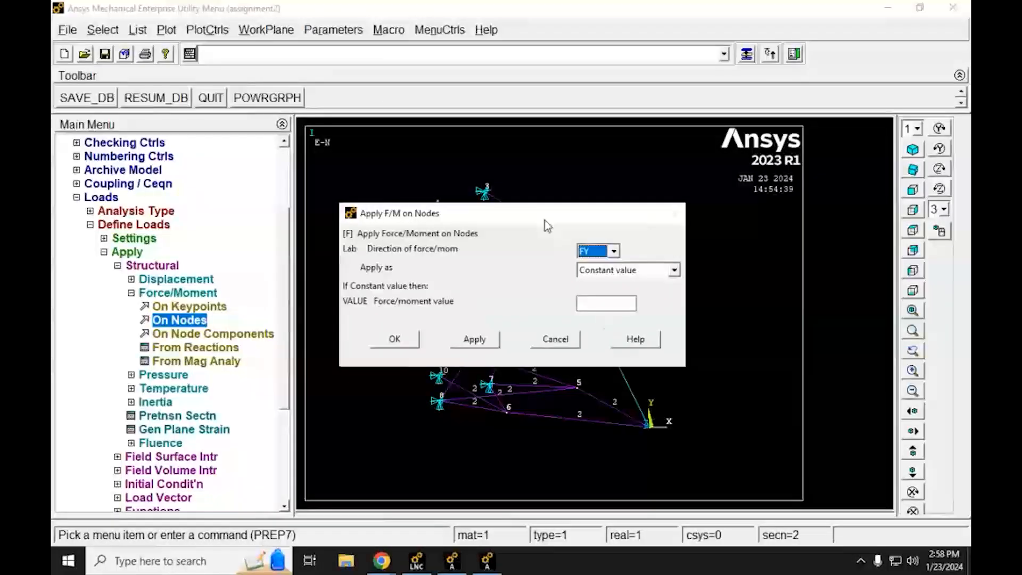
left_click_drag(545, 214, 501, 100)
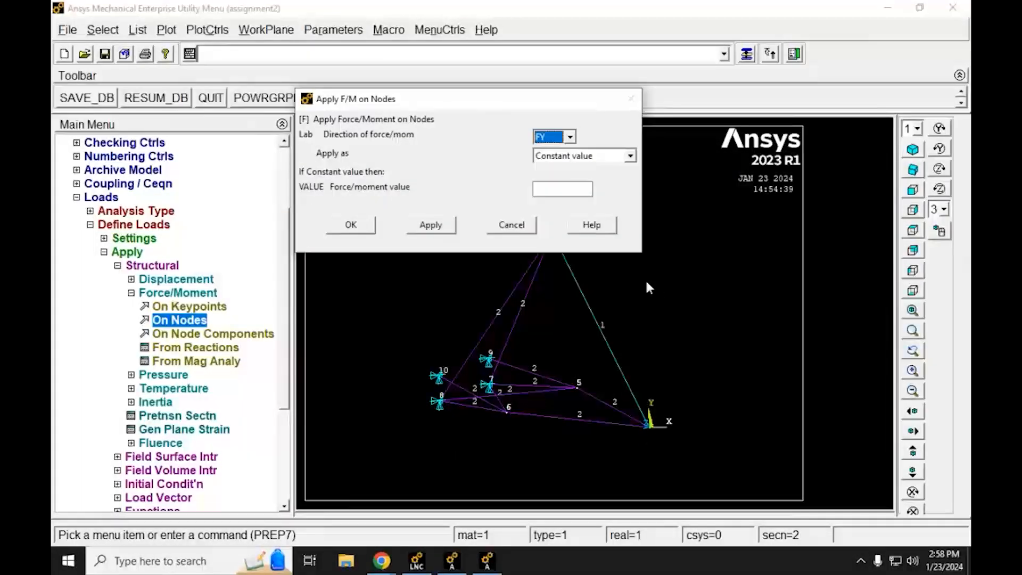
left_click(548, 188)
type("167")
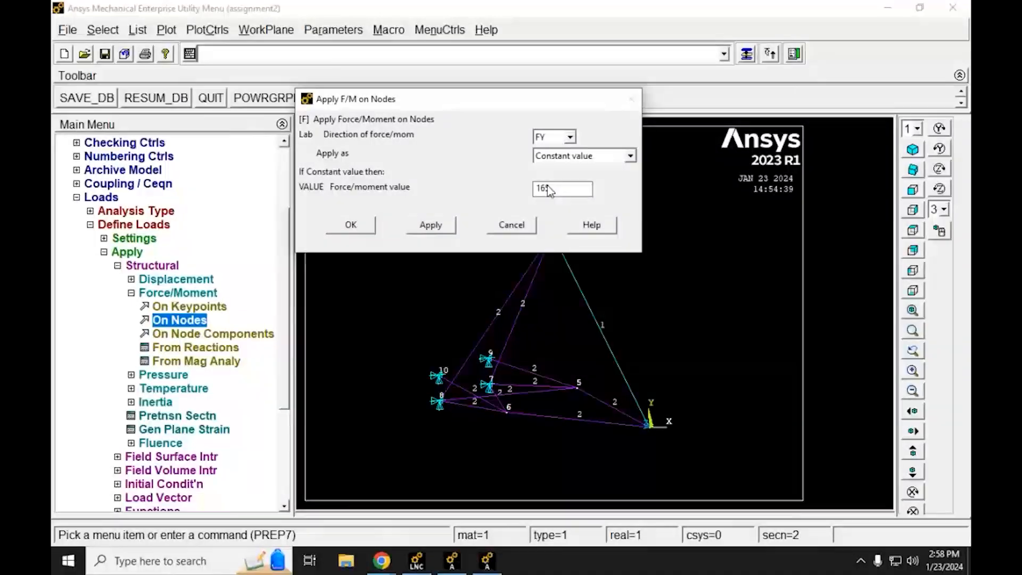
type("00")
left_click(355, 227)
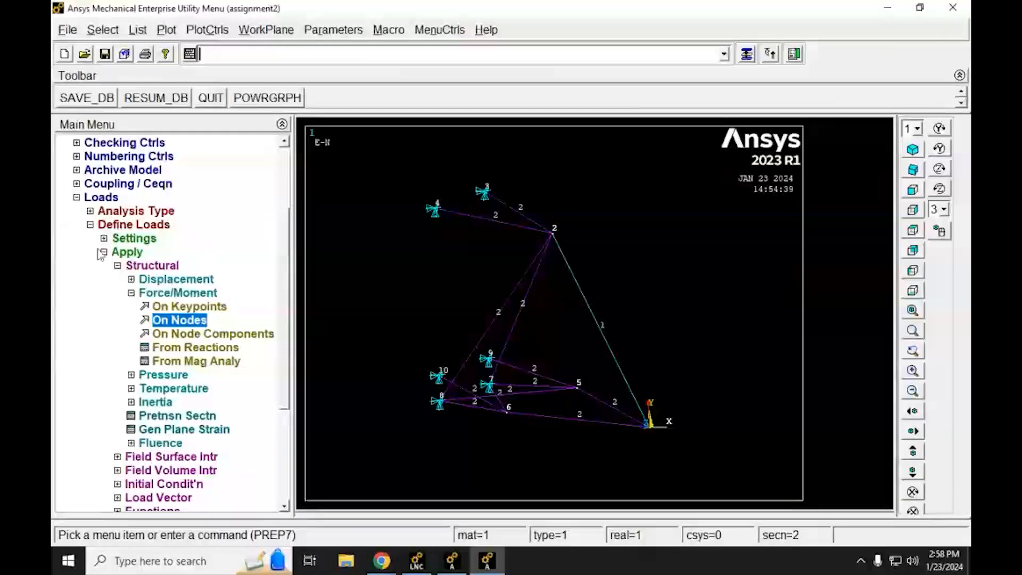
Step: Close the preprocessor's load options and enter the Solution processor
left_click(90, 225)
left_click(76, 306)
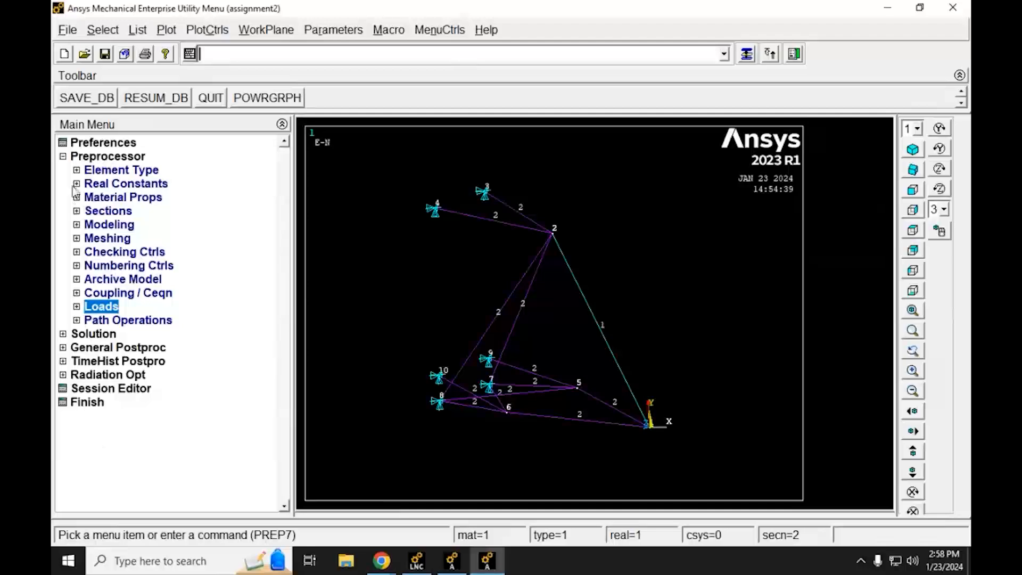
left_click(63, 157)
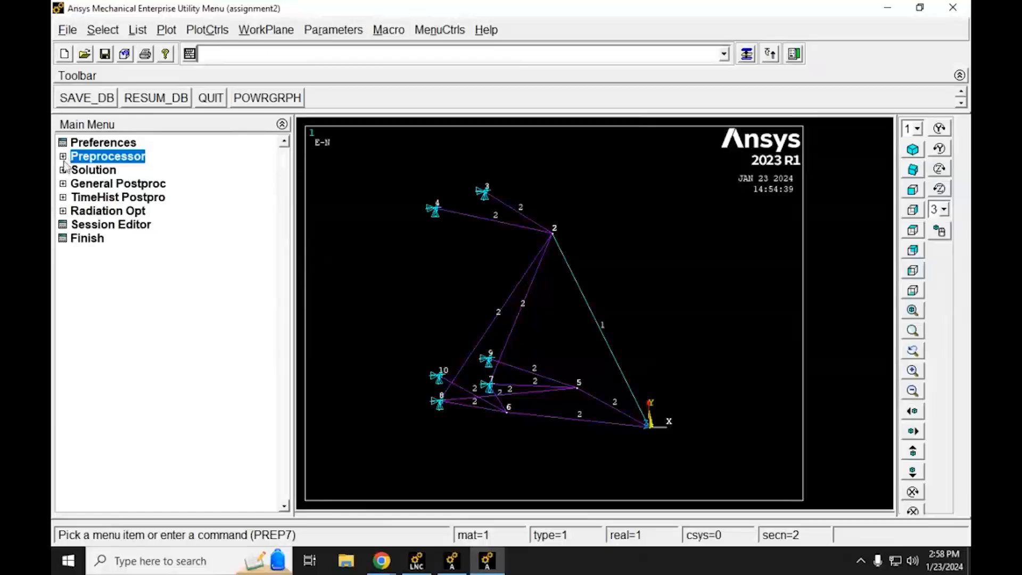
left_click(63, 171)
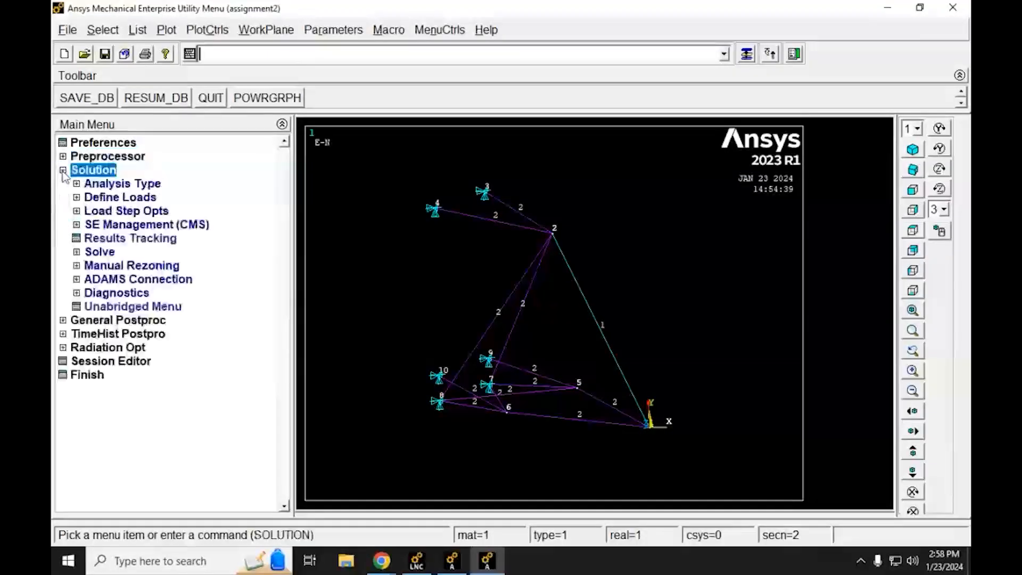
Step: Solve the current load step, then dismiss the completion note and the status summary
left_click(77, 252)
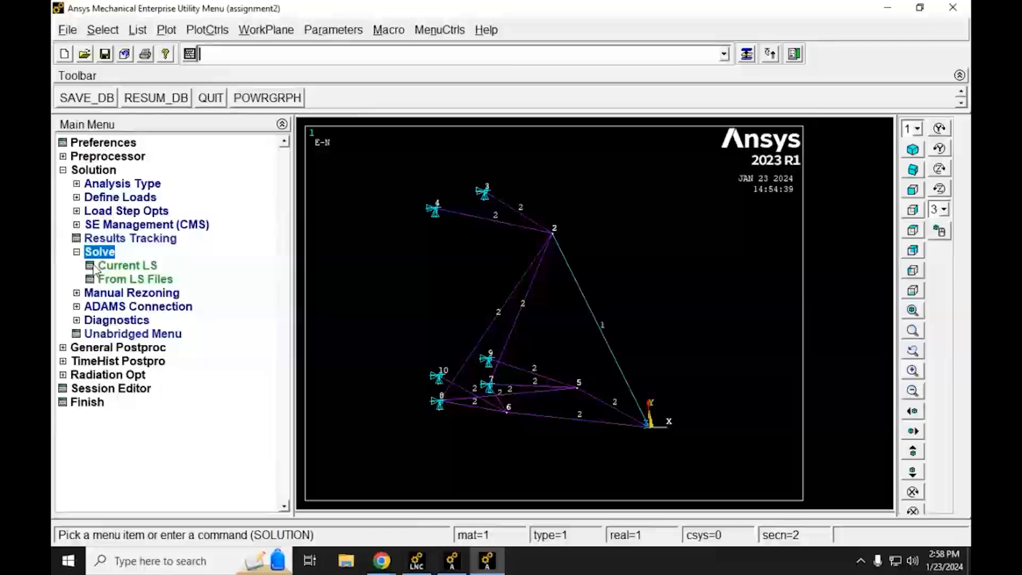
left_click(93, 266)
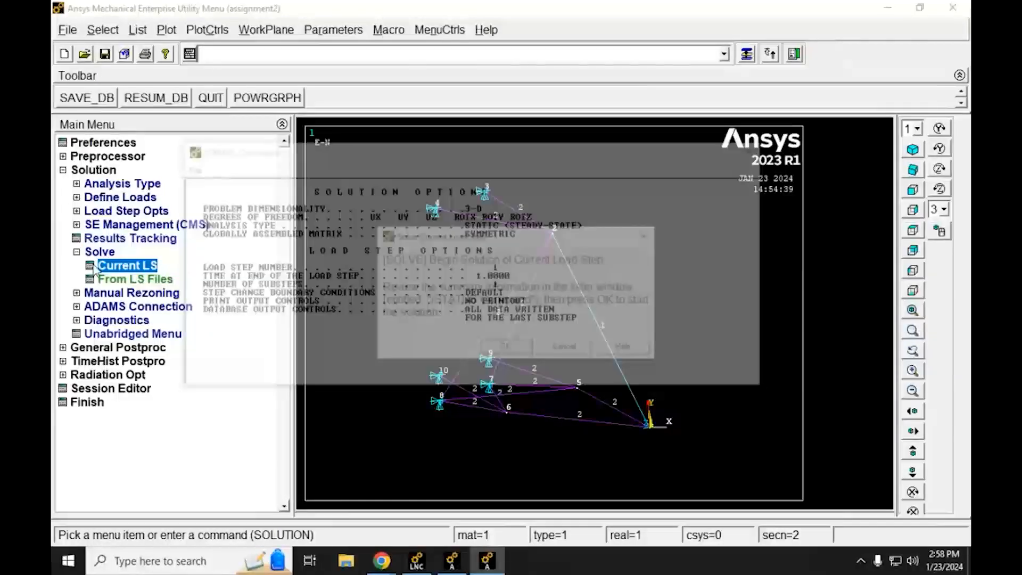
left_click(496, 350)
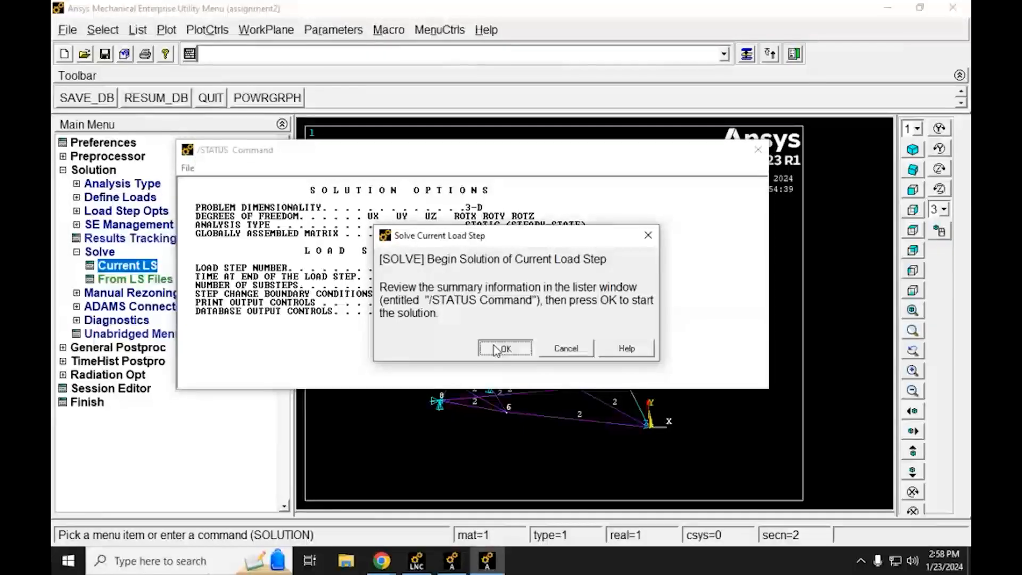
left_click(497, 349)
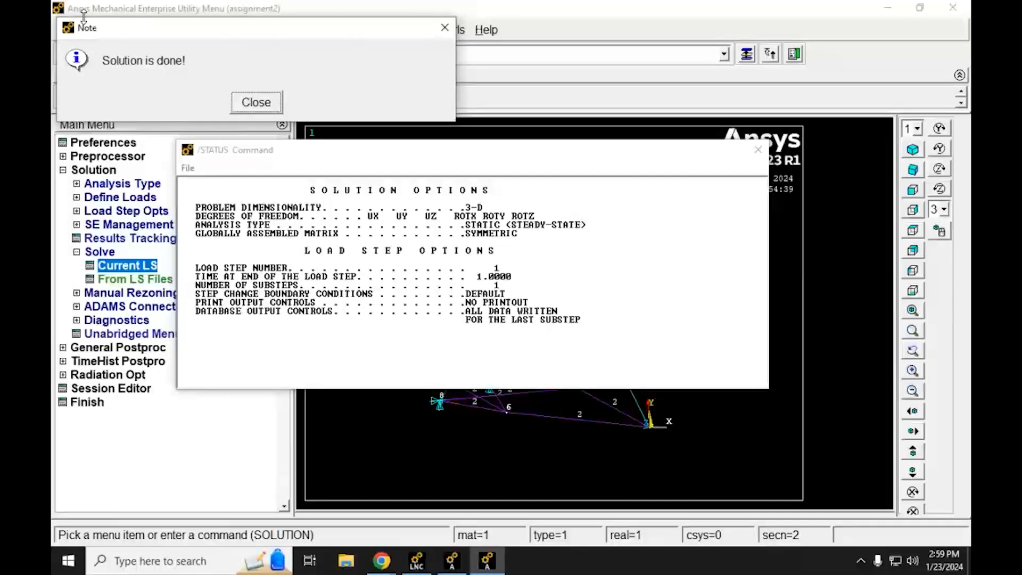
left_click(255, 104)
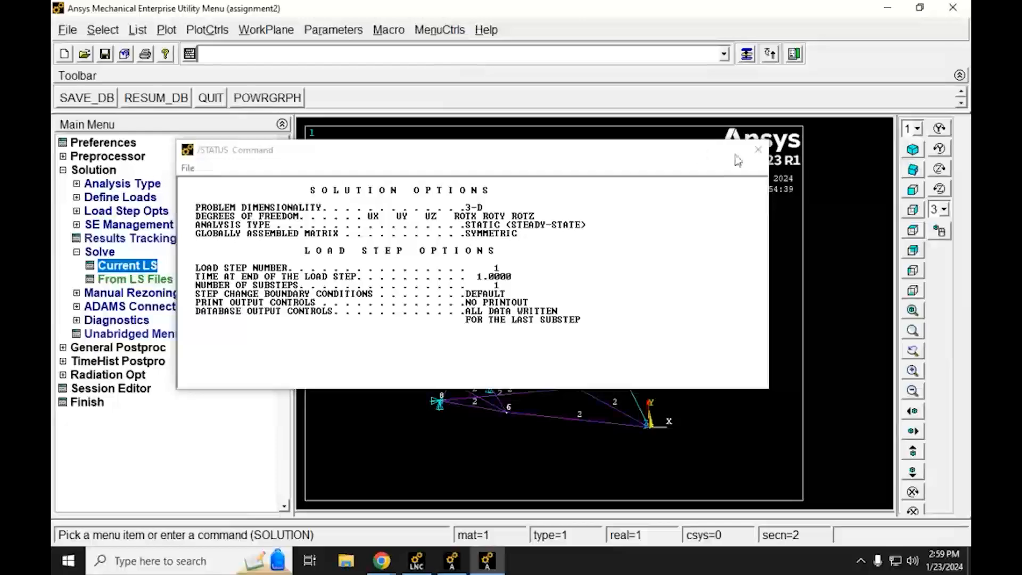
left_click(760, 153)
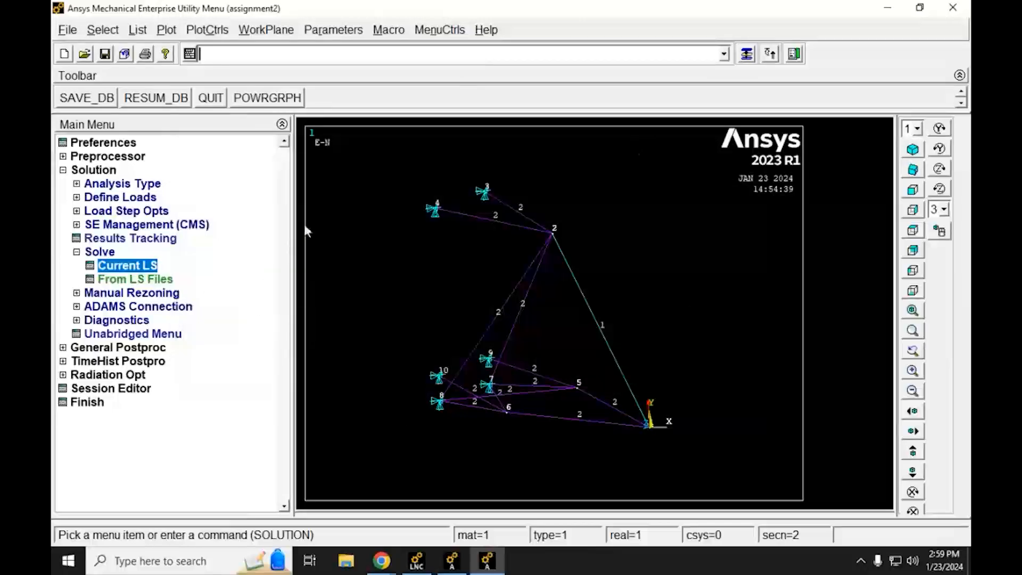
Step: Plot the deformed shape together with the undeformed shape from the general postprocessor results
left_click(62, 171)
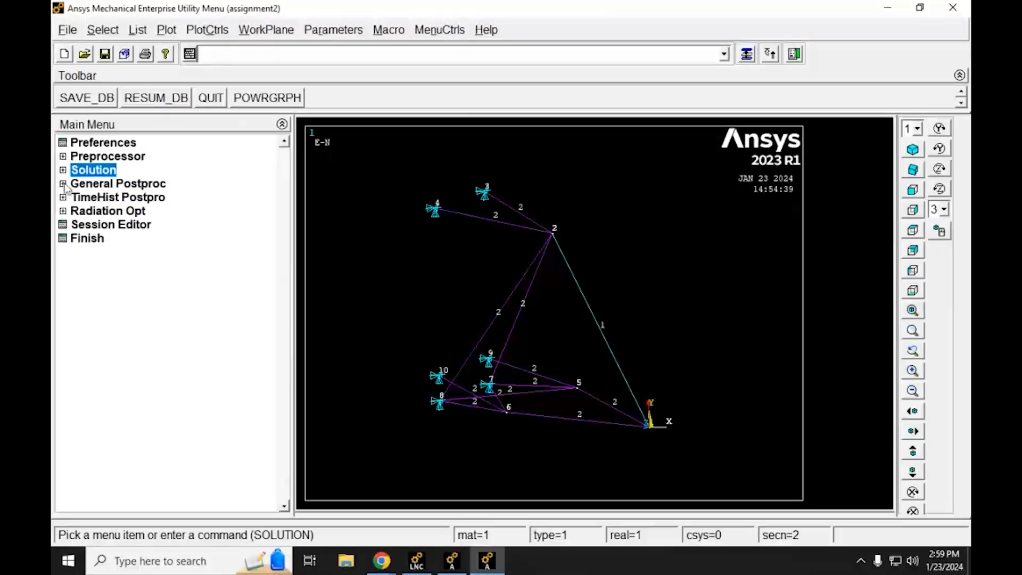
left_click(63, 184)
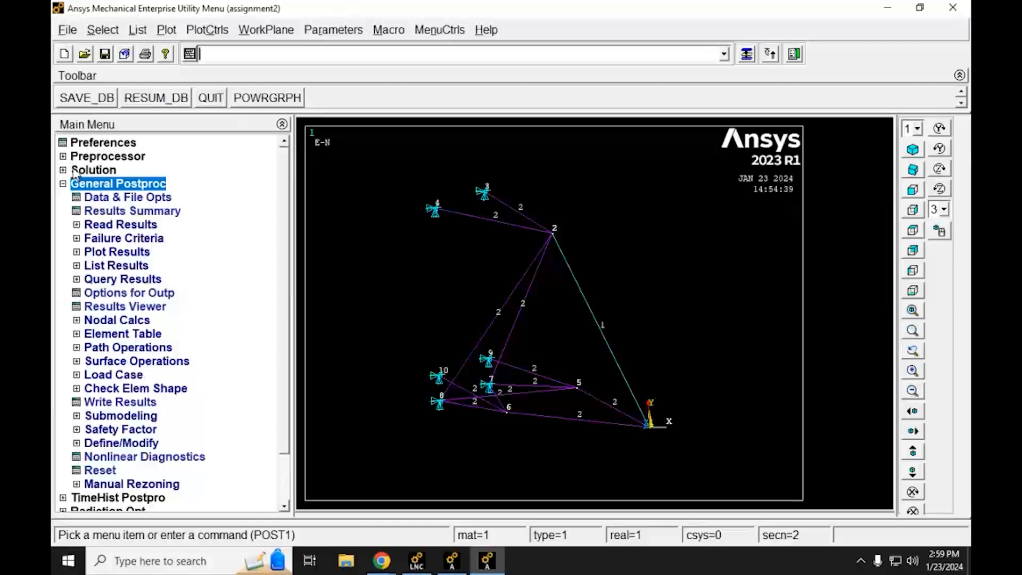
left_click(77, 252)
left_click(106, 268)
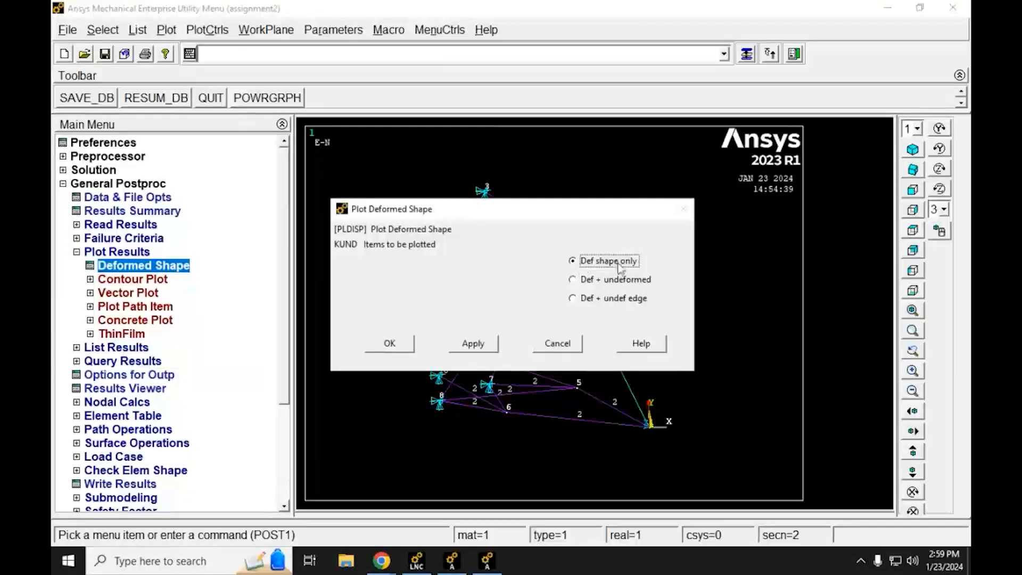
left_click(606, 282)
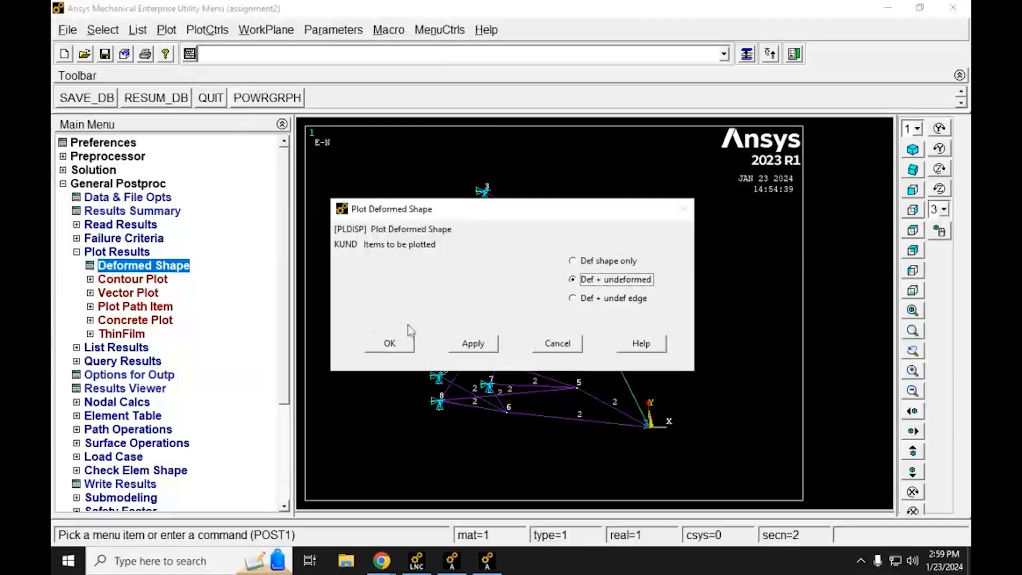
left_click(393, 351)
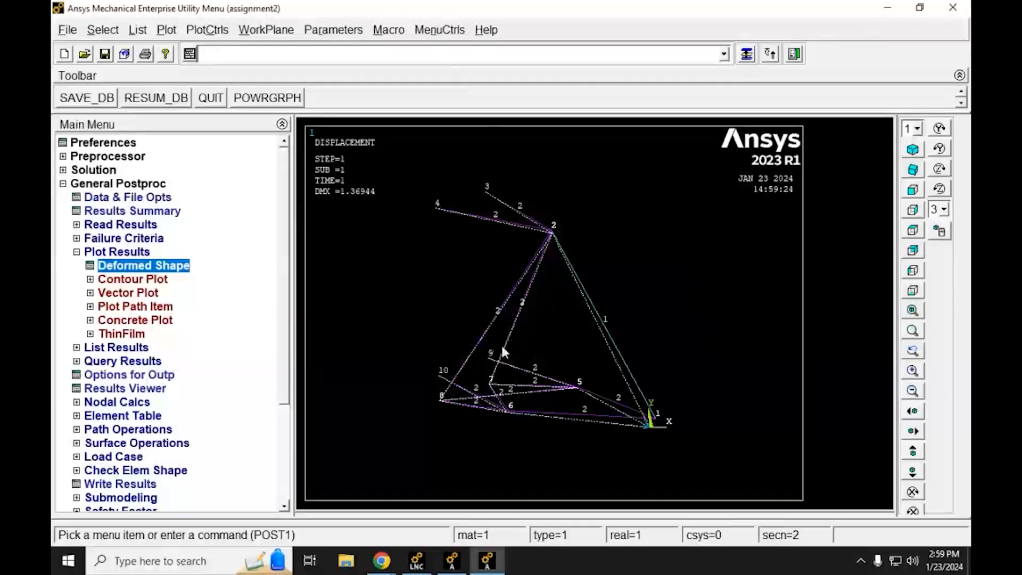
right_click_drag(529, 337, 511, 361, "ctrl")
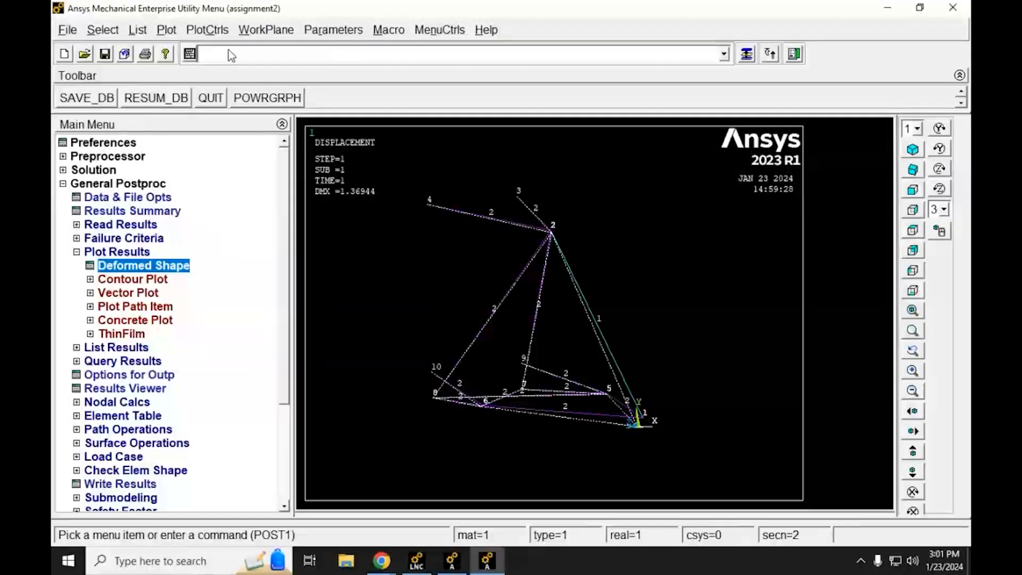
Step: Set the displacement scaling to true scale with /dscale,1,1 and replot the deformed shape
type("/")
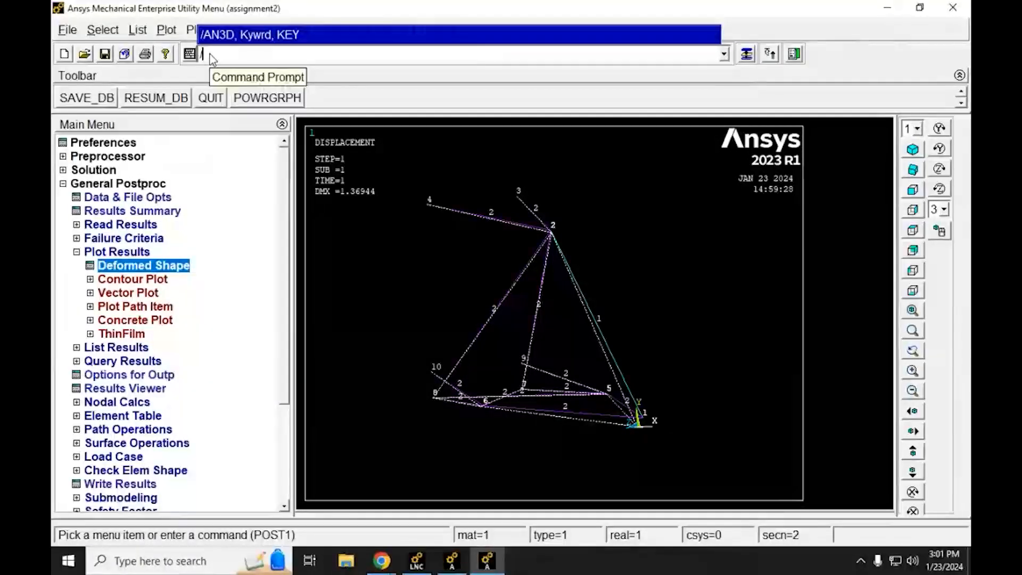
type("dsca")
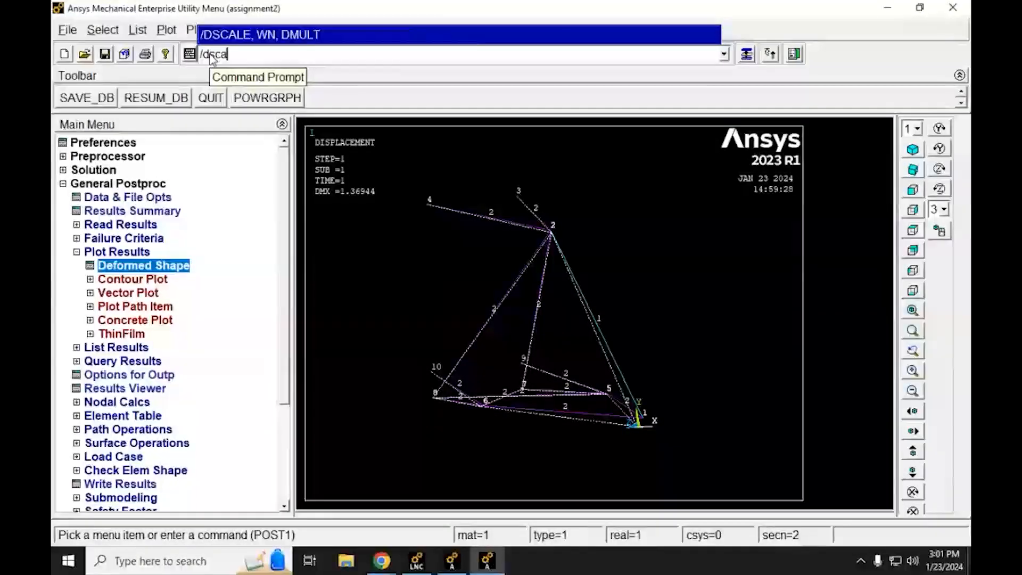
type("le")
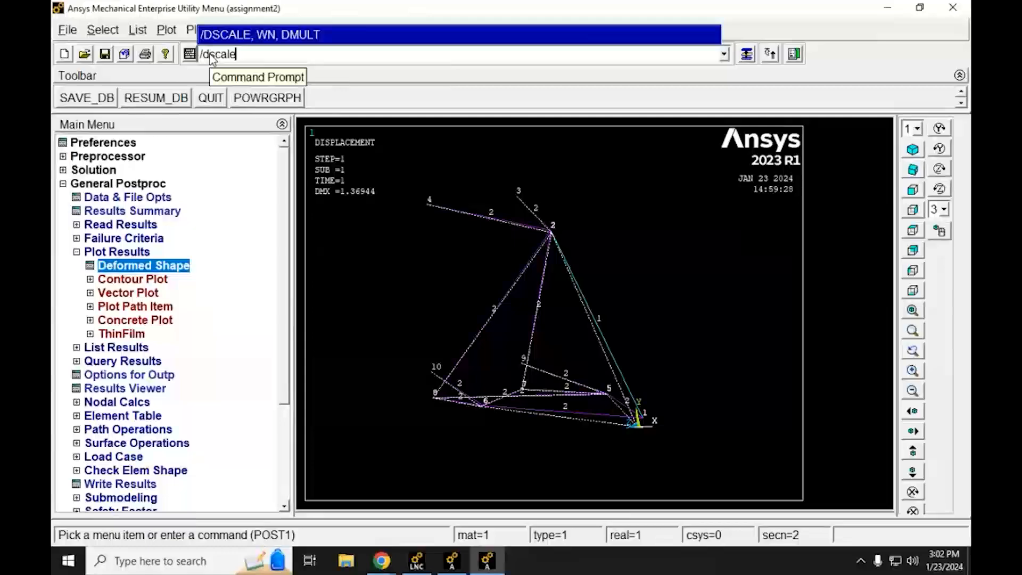
type(",1,1")
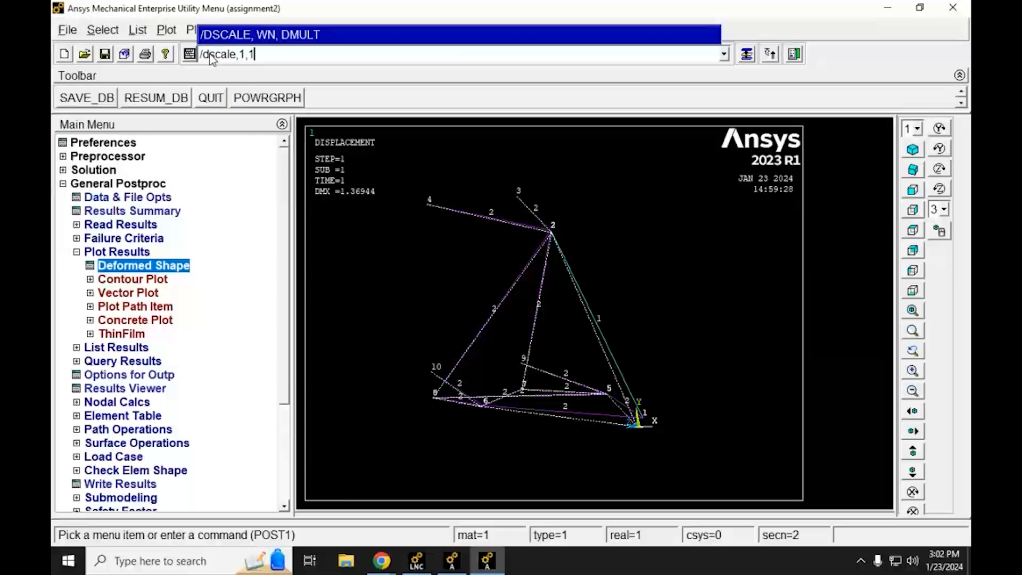
key("Return")
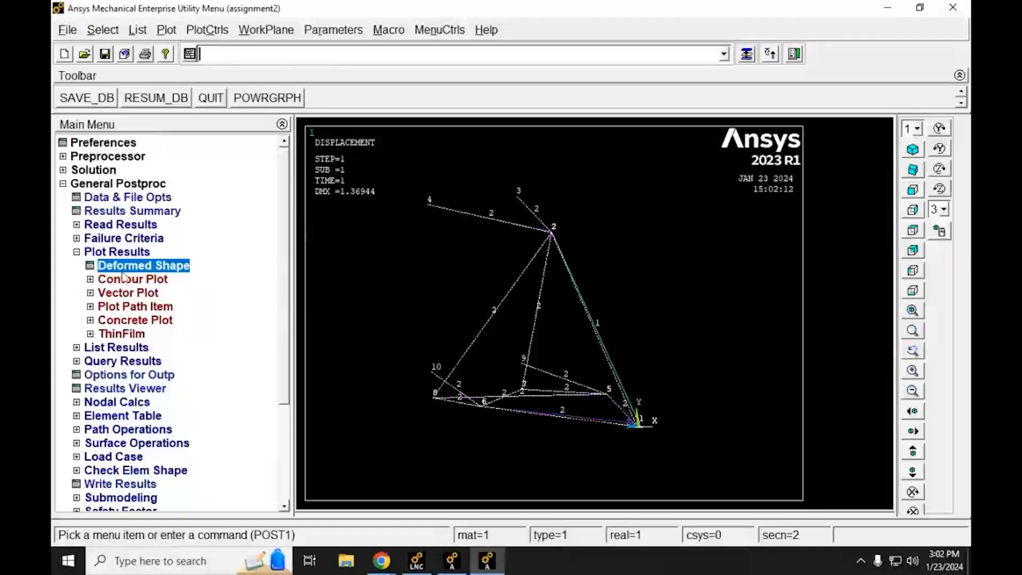
left_click(99, 266)
left_click(389, 343)
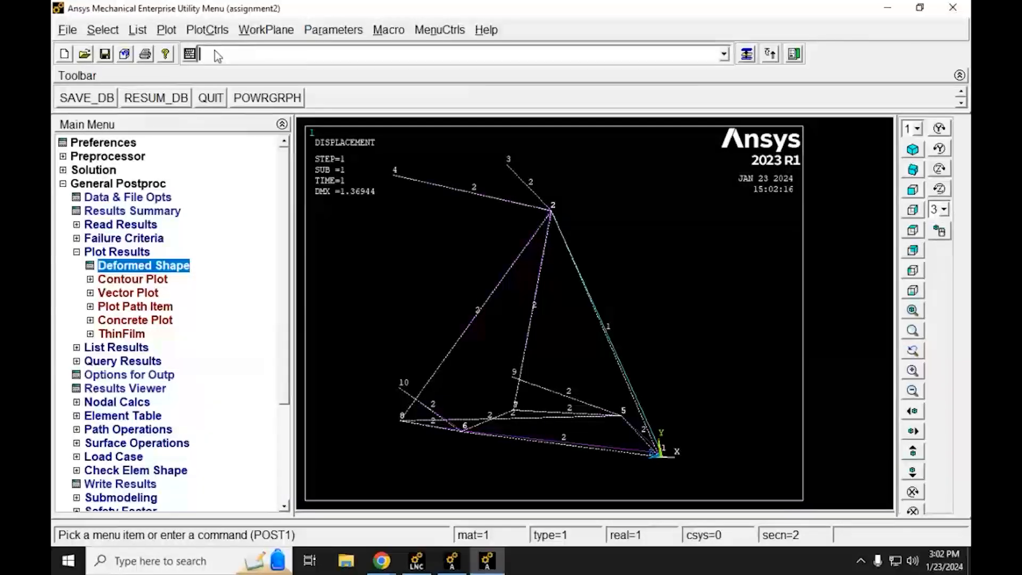
Step: Exaggerate the plotted displacements by a factor of 10 with /dscale,1,10
key("Up")
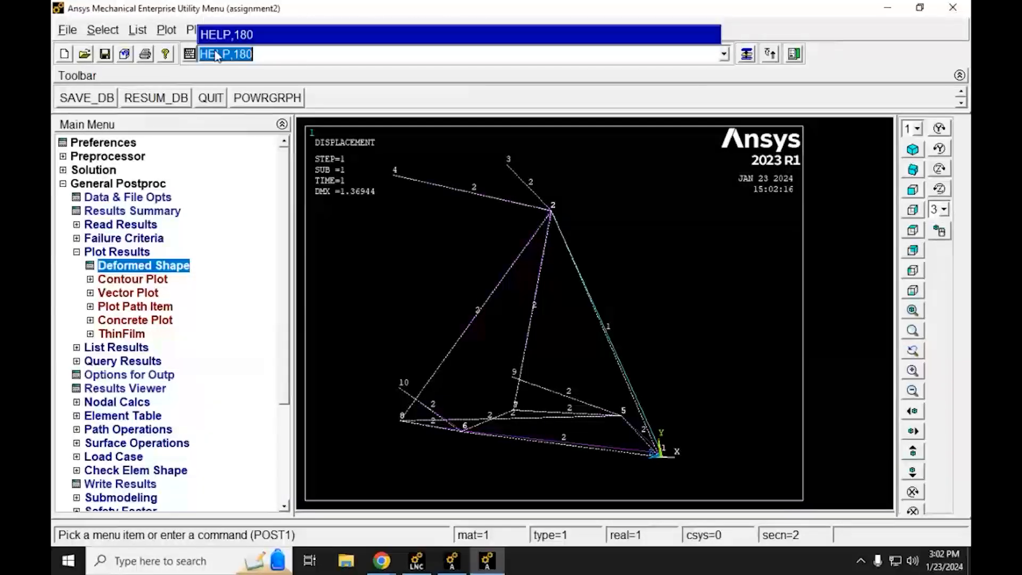
key("Up")
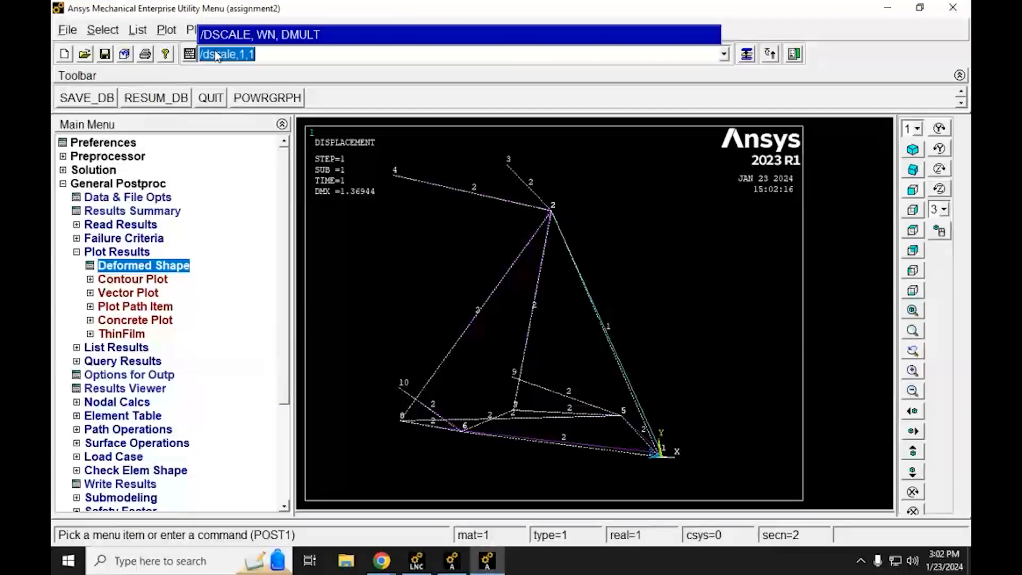
key("Return")
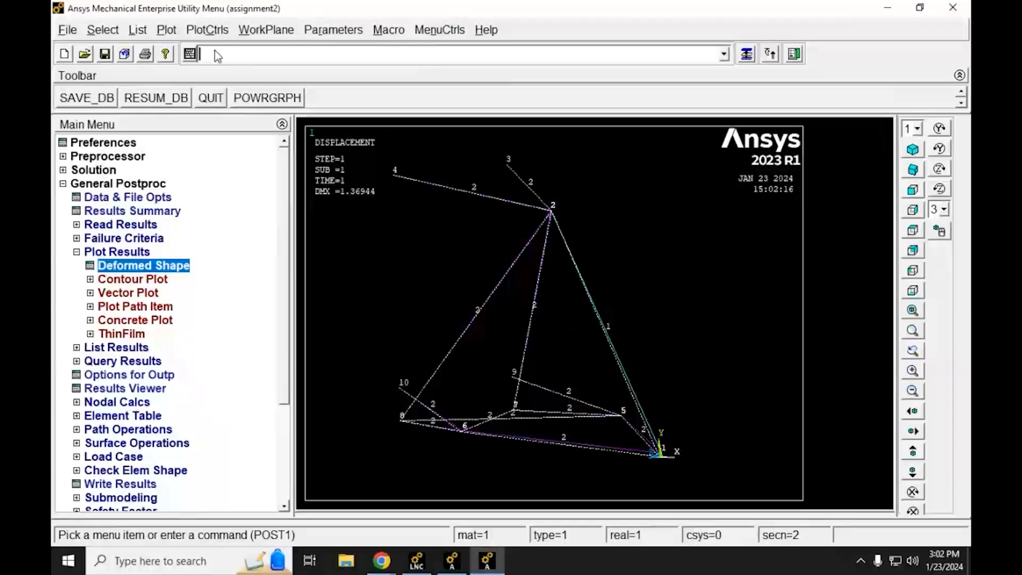
key("Up")
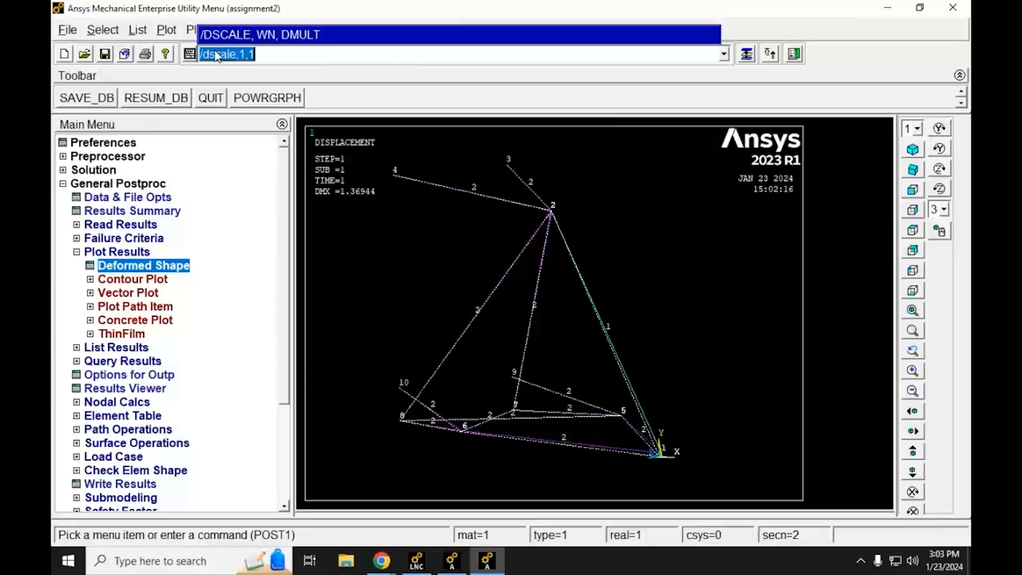
left_click(217, 56)
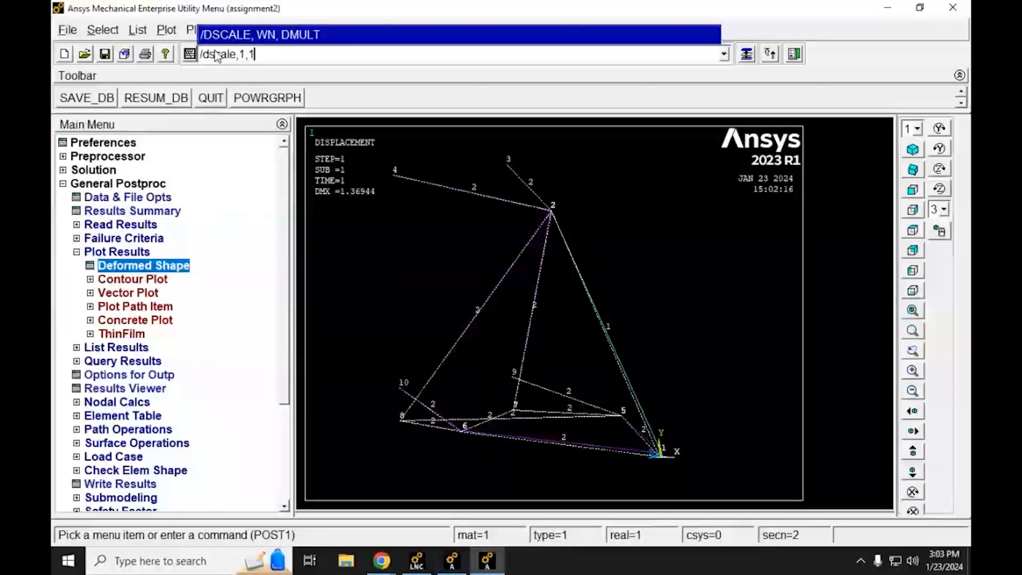
type("0")
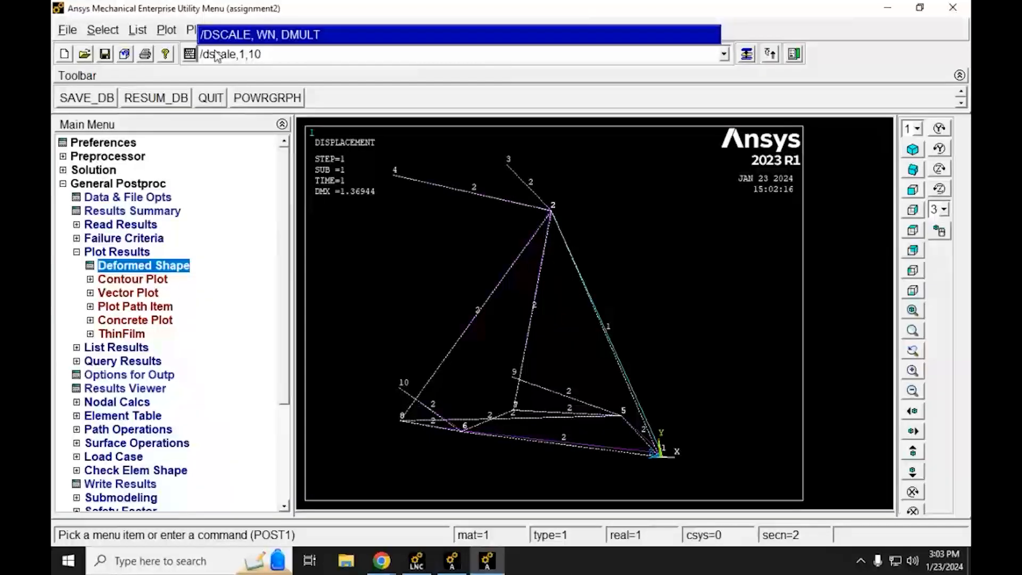
key("Return")
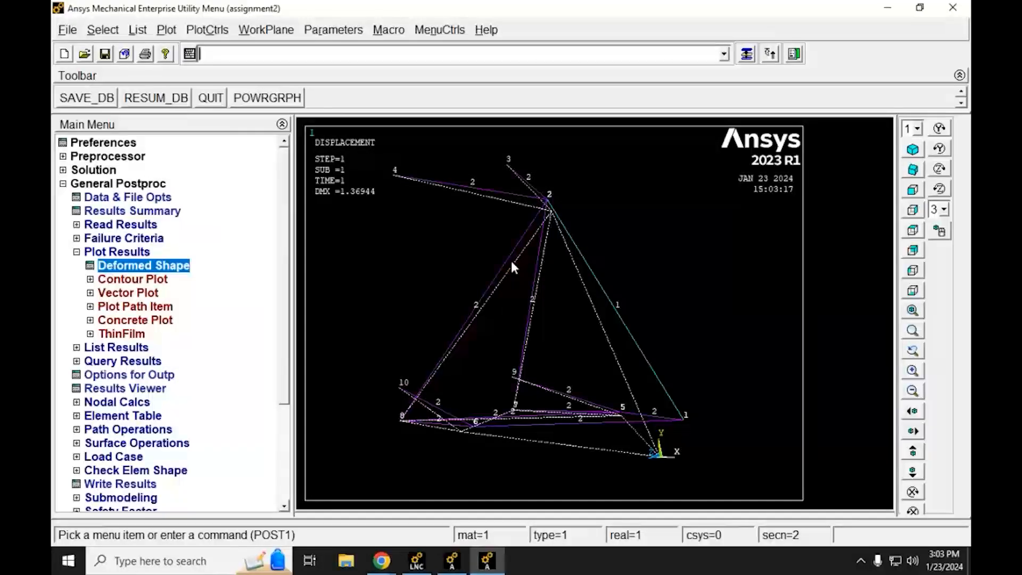
Step: Exaggerate the plotted displacements by a factor of 100 with /dscale,1,100
key("Up")
key("Right")
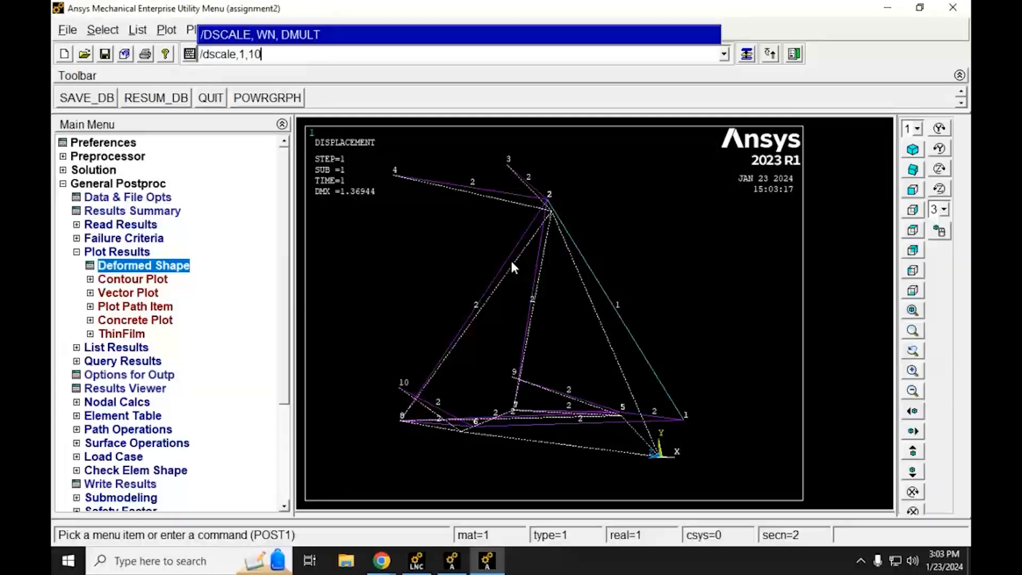
type("0")
key("Return")
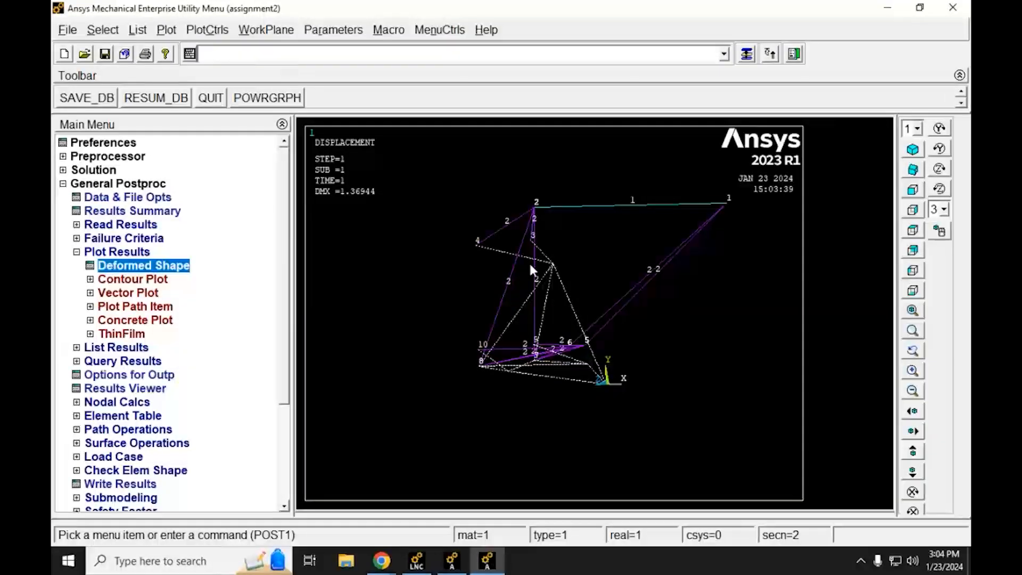
Step: Return the displacement plot to a scale factor of 1 with /dscale,1,1
key("Up")
key("Up")
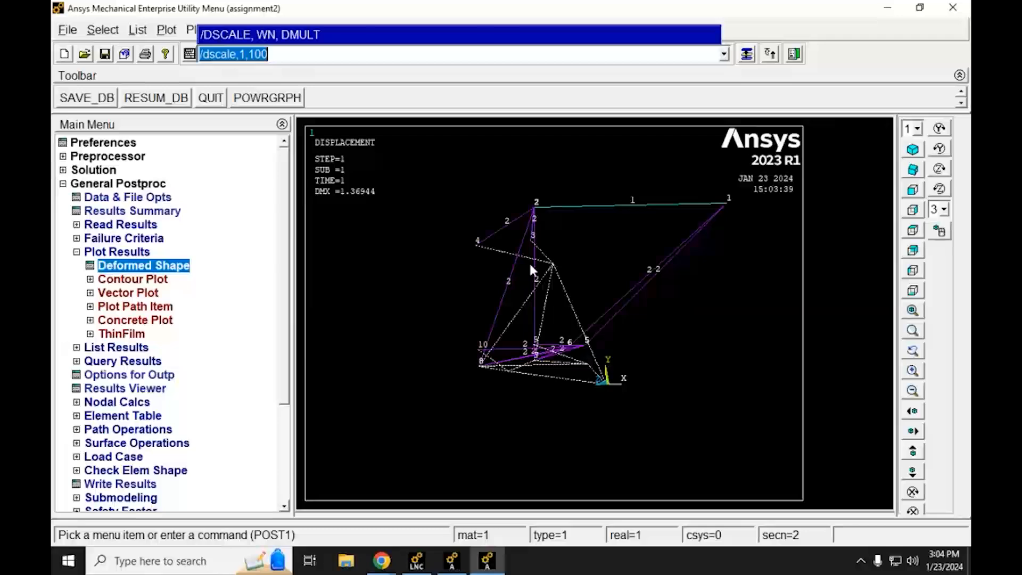
key("Right")
key("BackSpace")
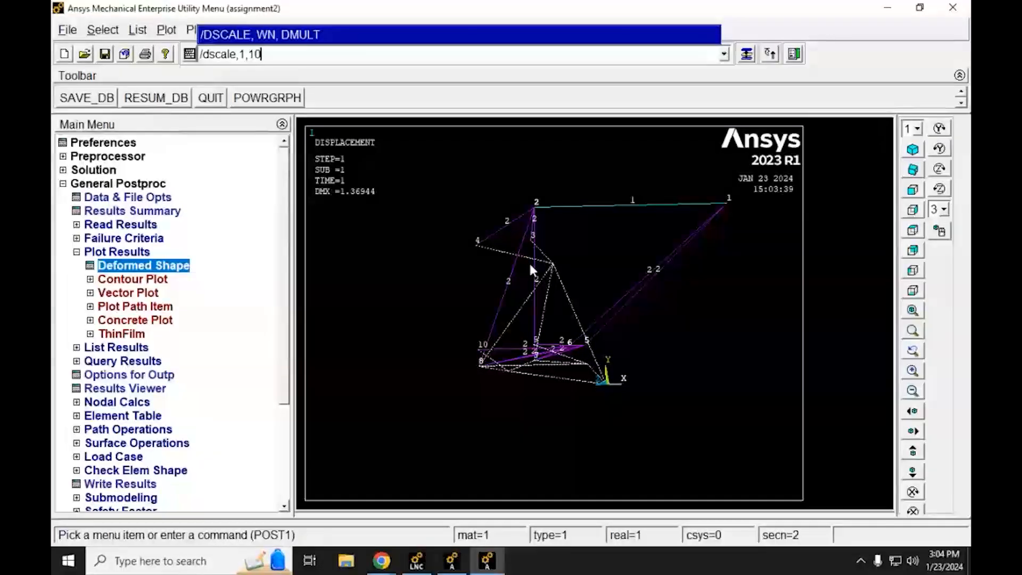
key("BackSpace")
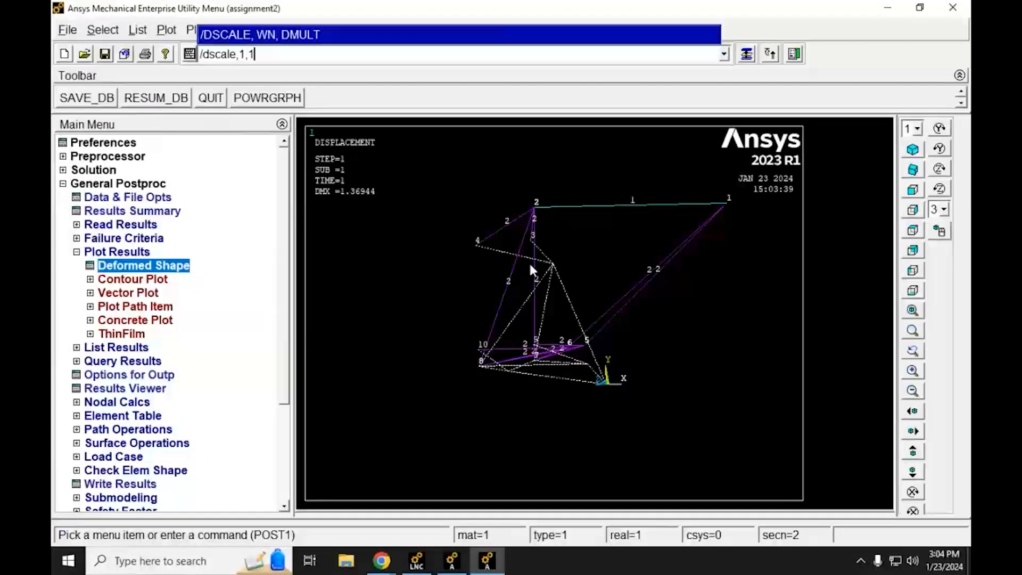
key("Return")
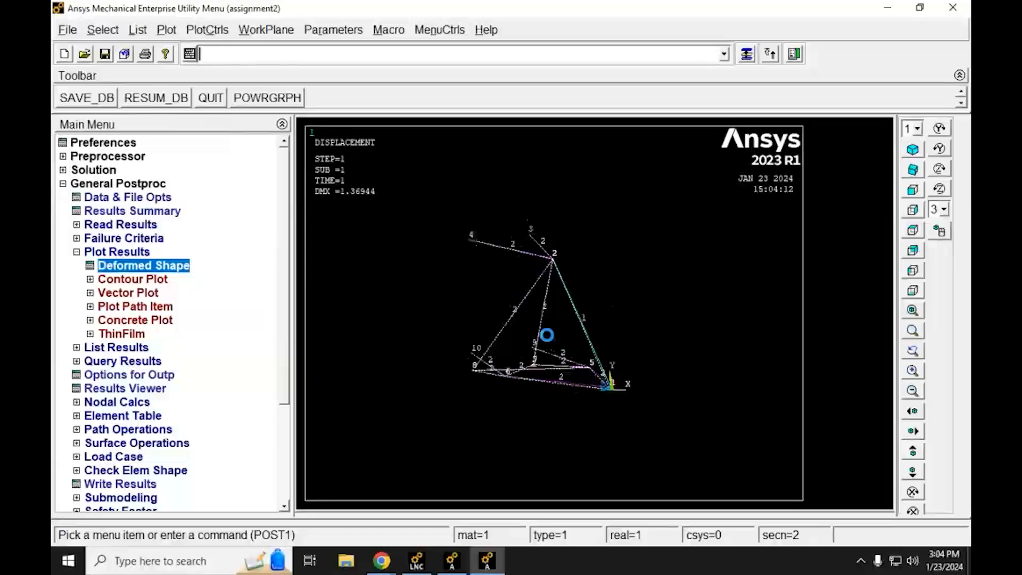
scroll(546, 333, "up", 3)
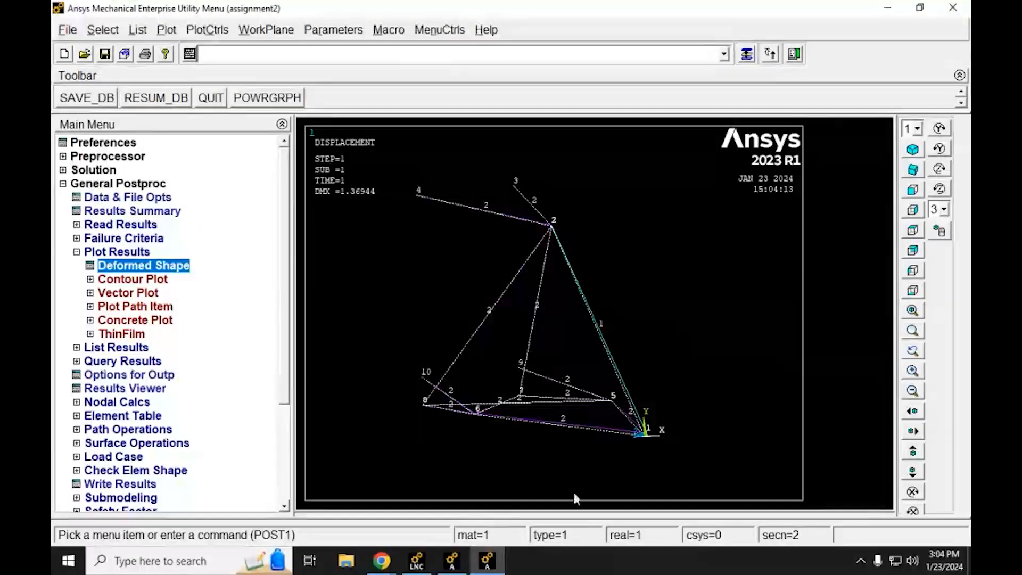
Step: Launch Excel, create a blank workbook and start an entry in cell B3
left_click(187, 562)
type("exce")
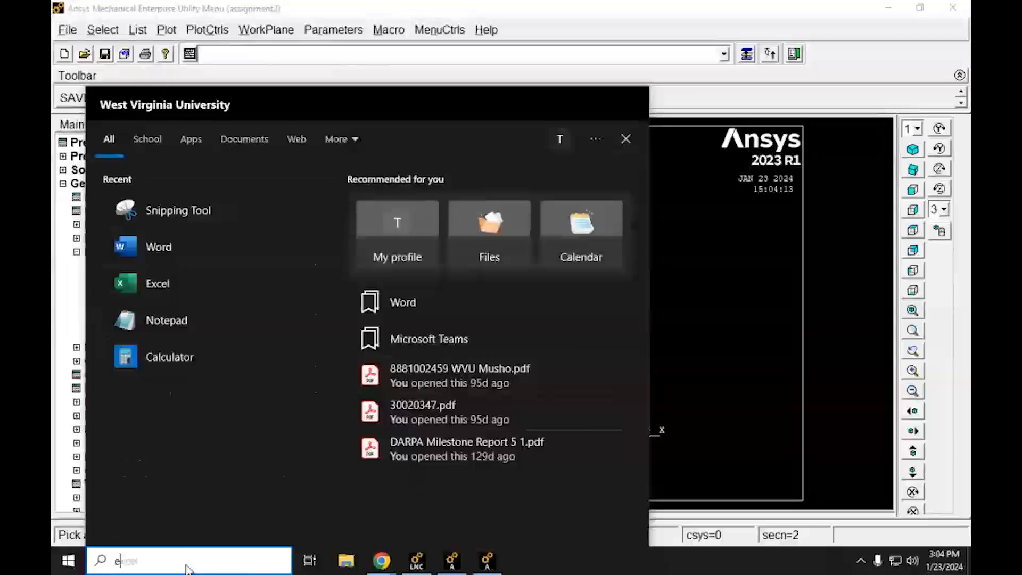
type("l")
key("Return")
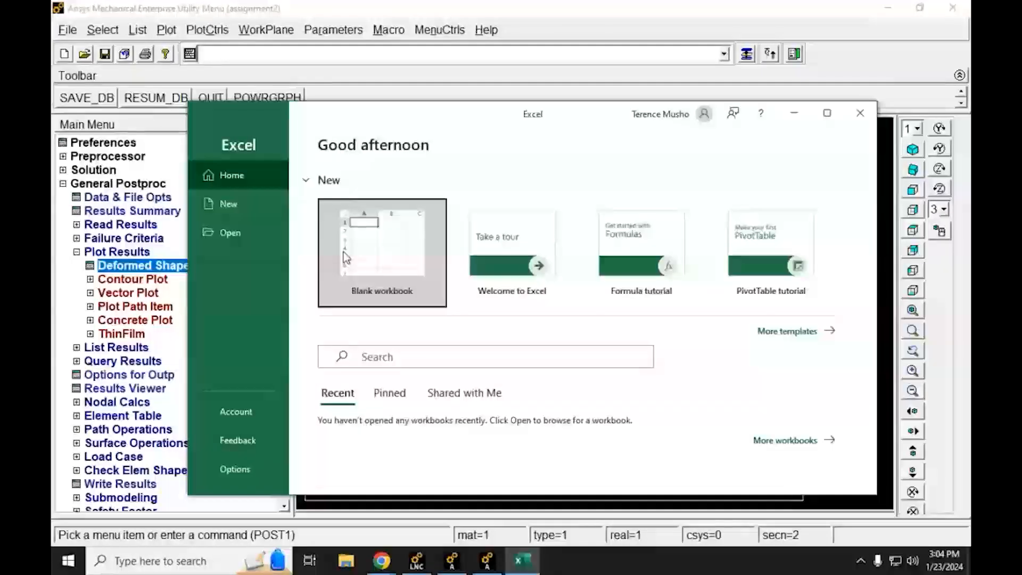
left_click(379, 251)
left_click(307, 305)
left_click(286, 301)
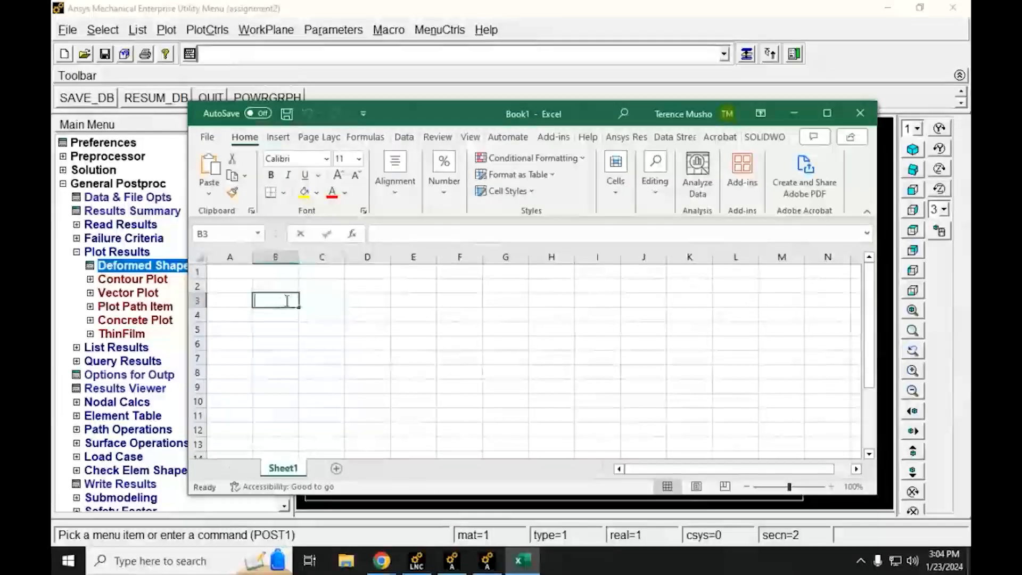
Step: Enter the row label "DMX [in]" in cell B3
type("DMX [in")
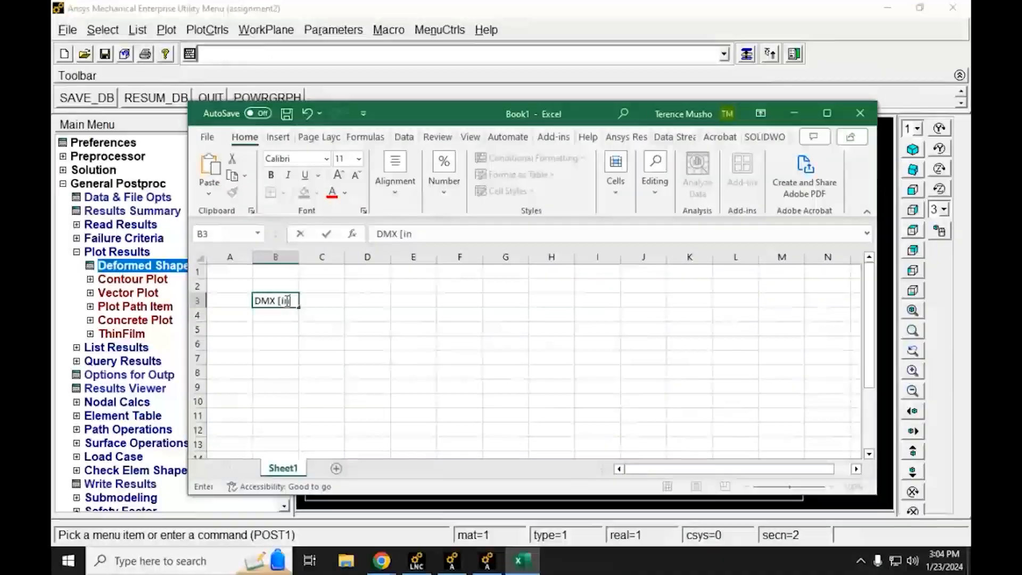
type("]")
key("Return")
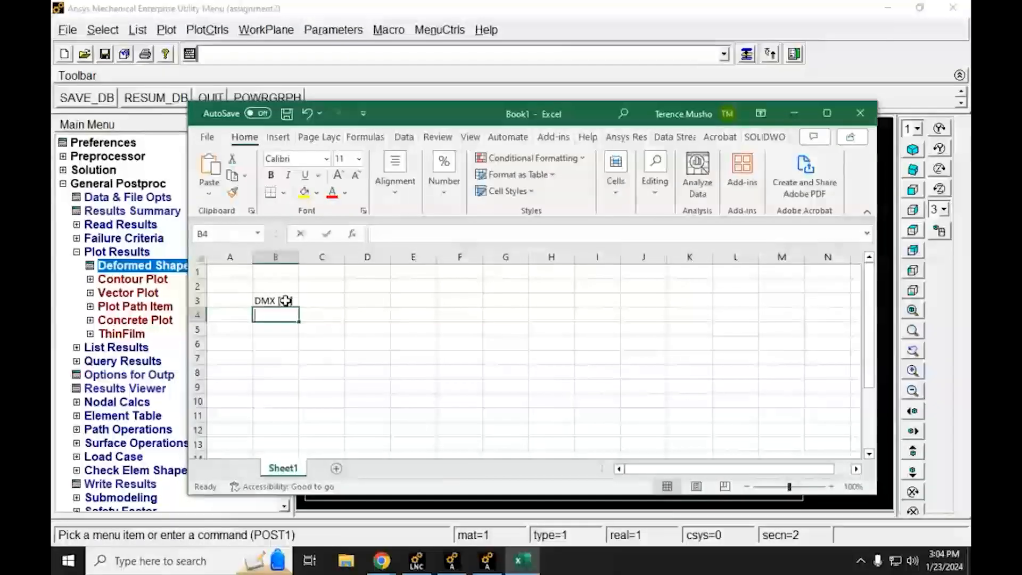
Step: Enter the row label "Reaction [lb]" in cell B4 and widen column B to fit it
type("Reaction [;b[")
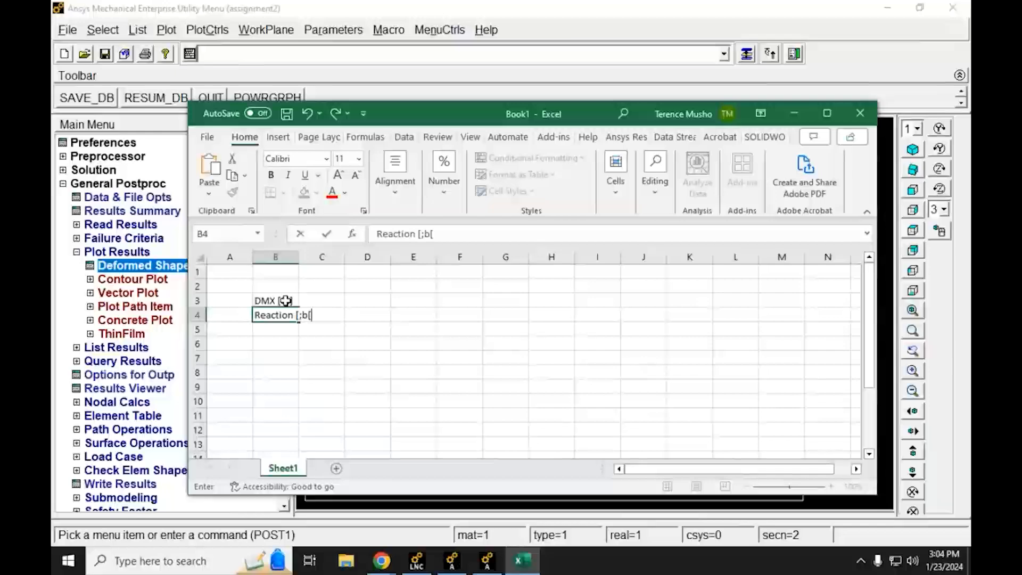
key("BackSpace")
key("BackSpace")
key("BackSpace")
type("lb")
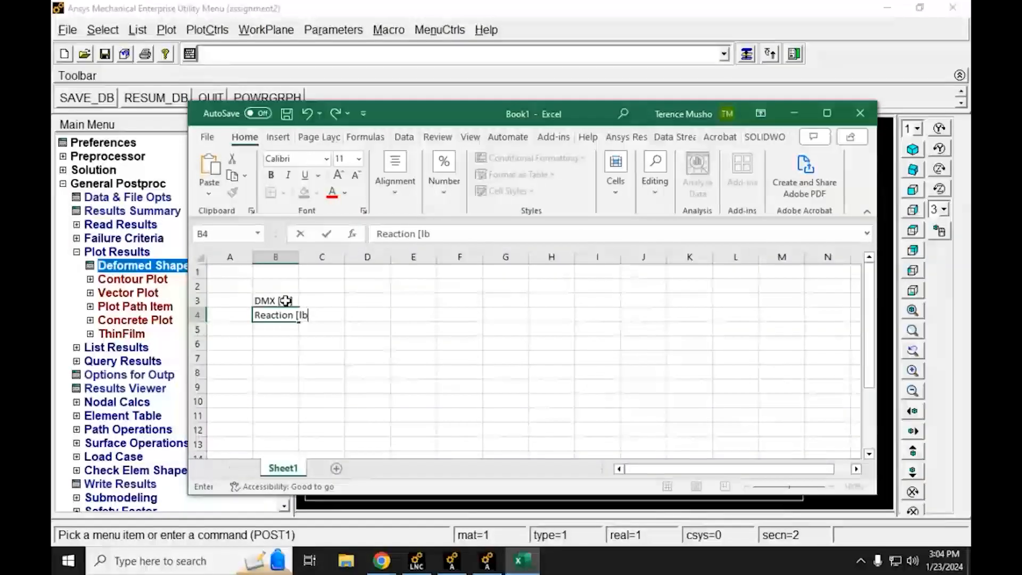
key("Return")
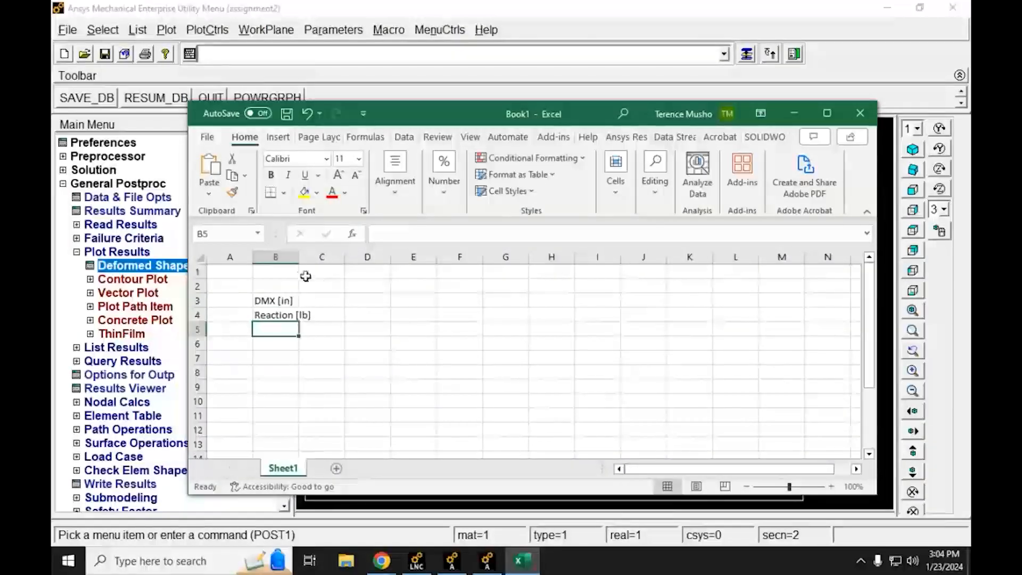
left_click_drag(296, 256, 314, 256)
Step: Enter the column headers "no gravity", "earth gravity" and "moon gravity" in cells C2 to E2
left_click(335, 286)
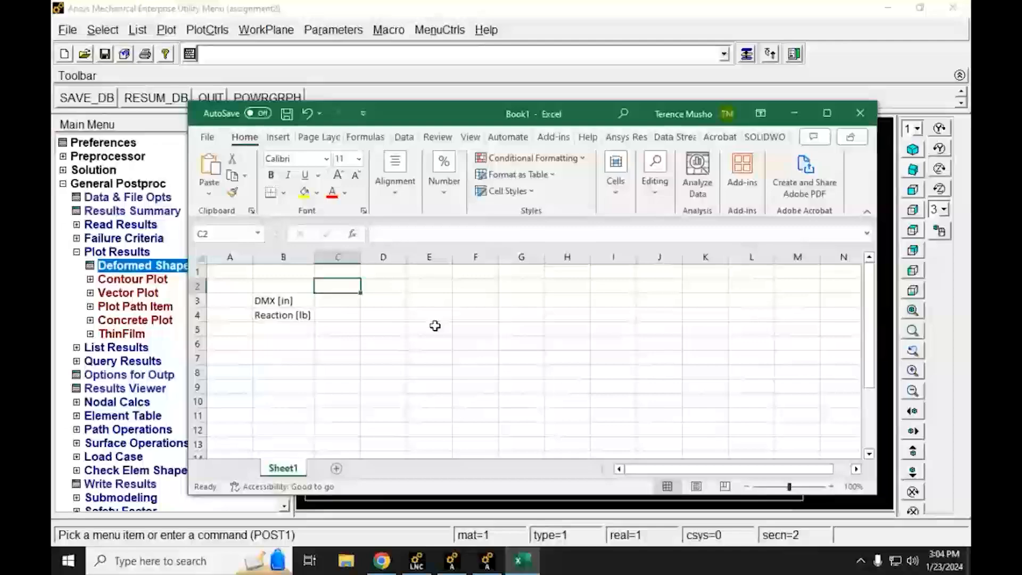
type("no")
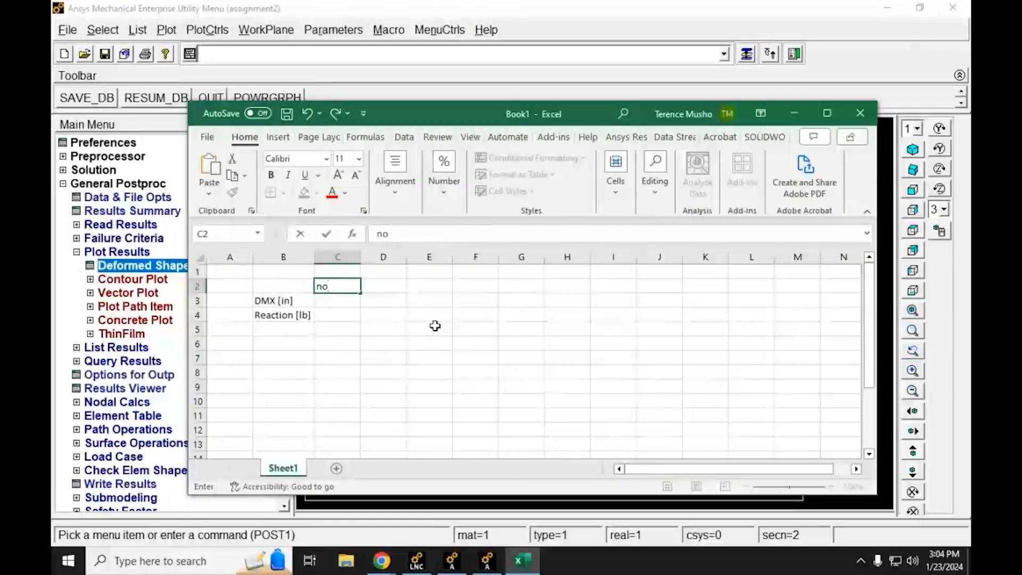
type(" gravity")
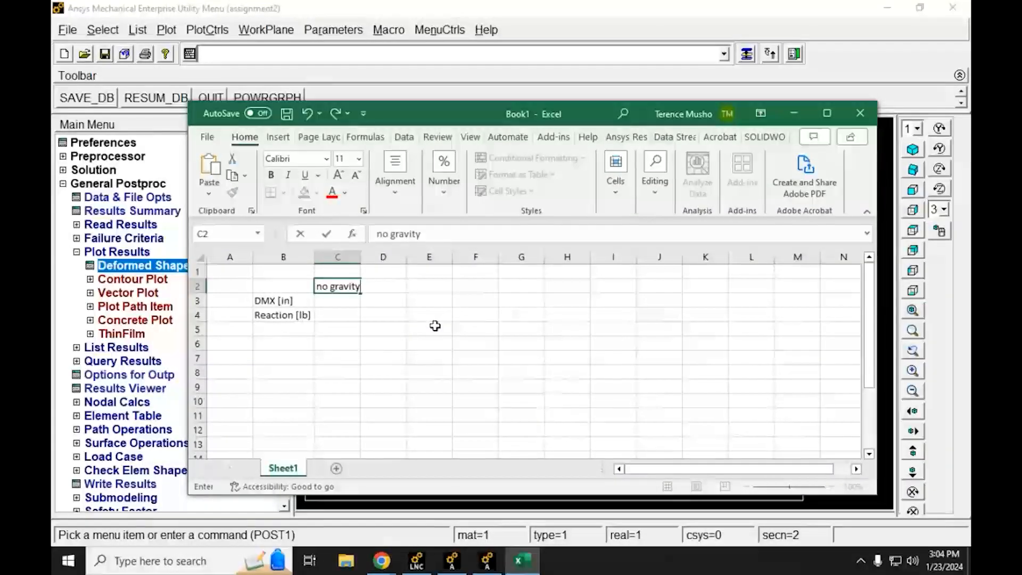
key("Tab")
type("eart")
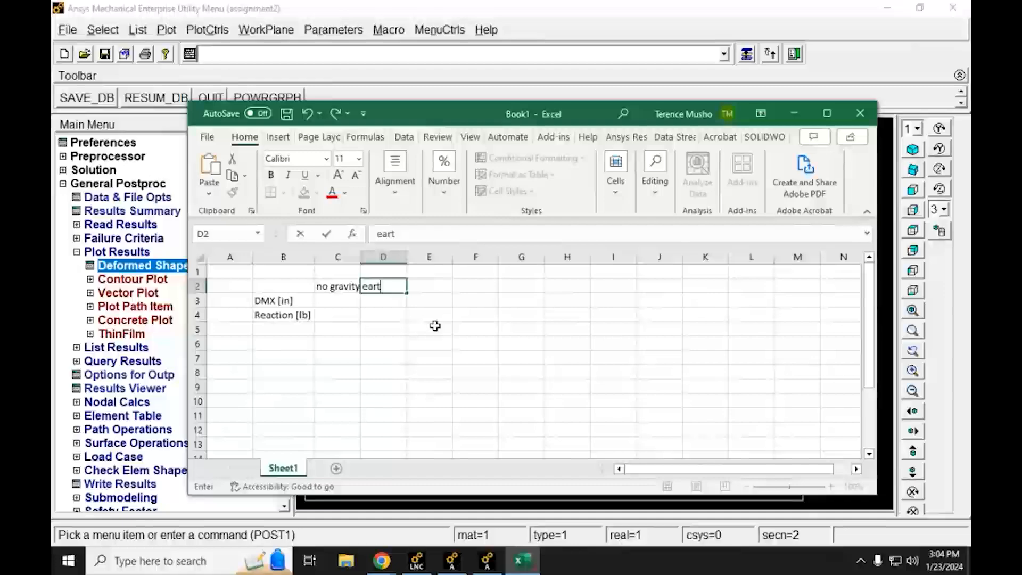
type("h gravity")
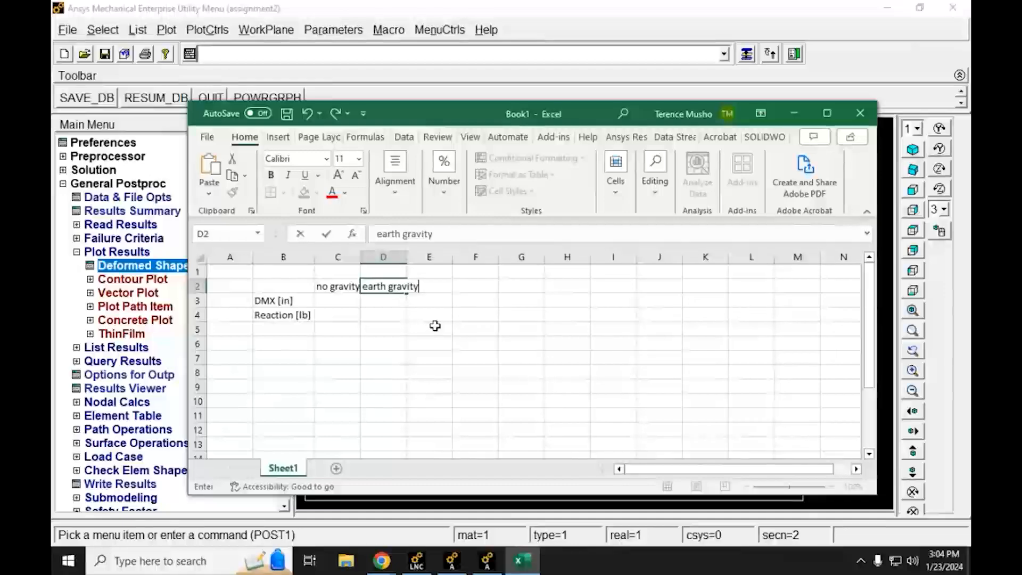
key("Tab")
type("moon")
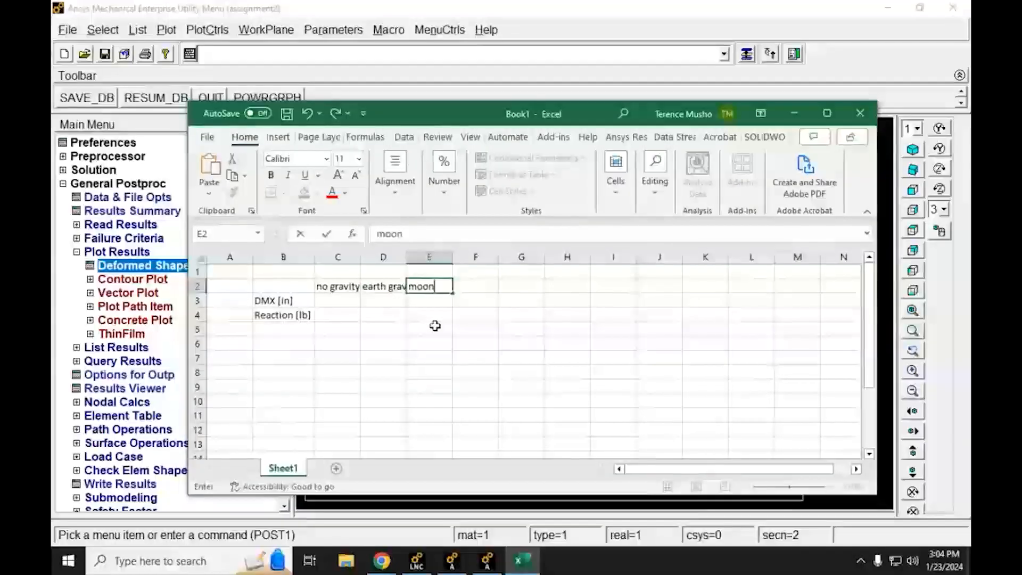
type(" gravity")
key("Return")
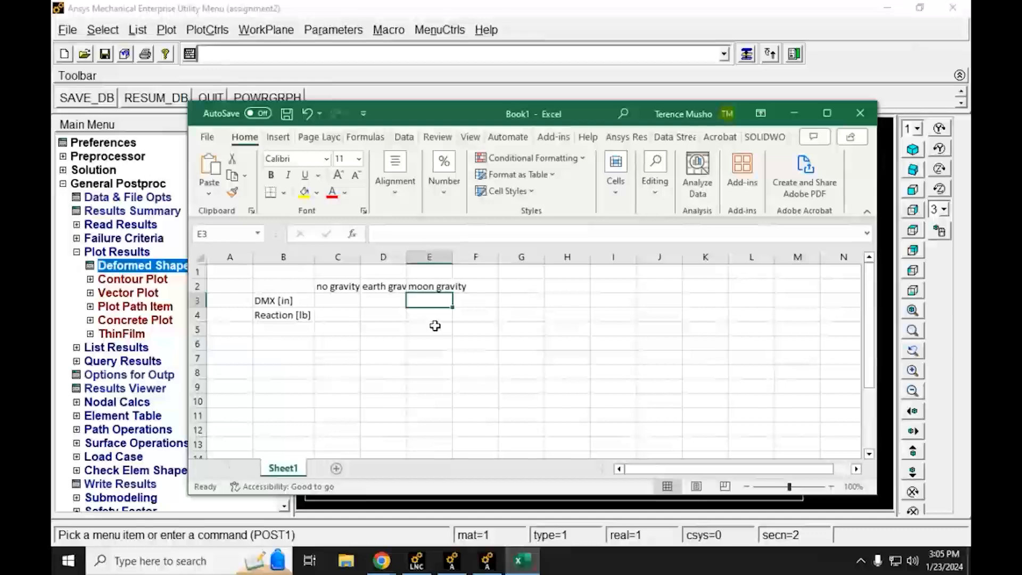
Step: Auto-fit the widths of columns C, D and E to their header text
double_click(362, 257)
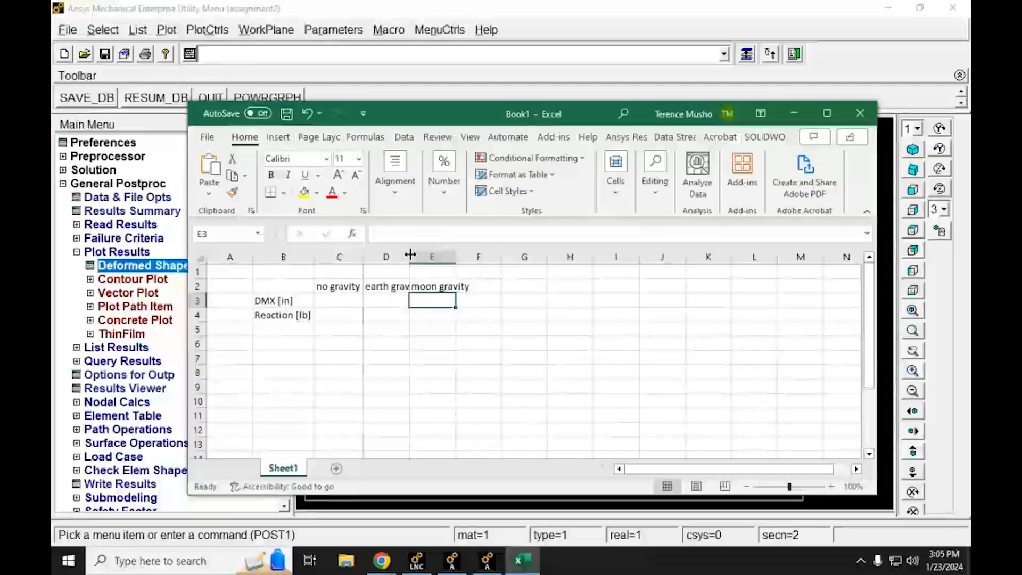
double_click(409, 257)
double_click(471, 256)
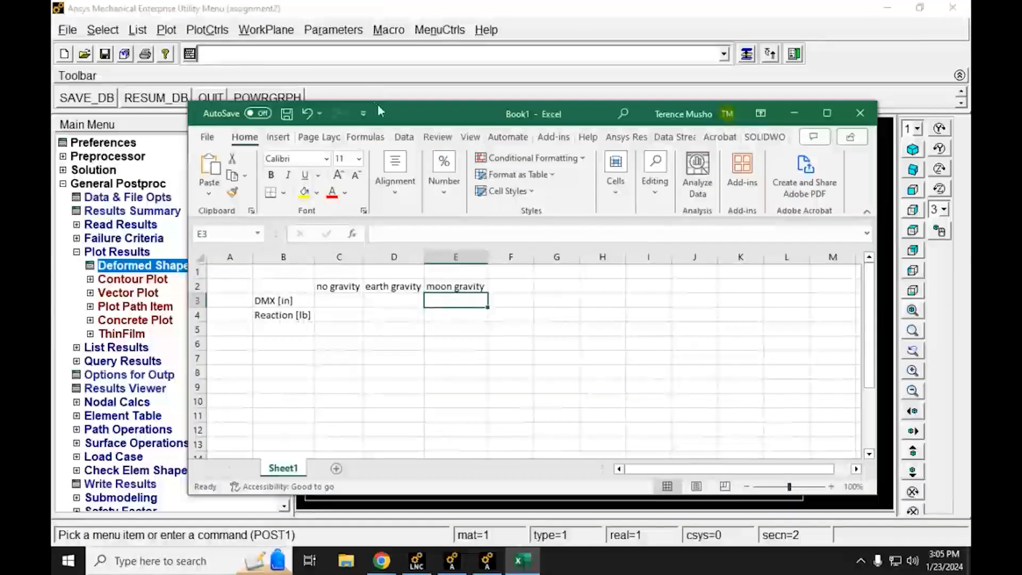
Step: Uncover the plot's DMX read-out and record 1.36944 as the no-gravity DMX in cell C3
left_click_drag(386, 114, 596, 100)
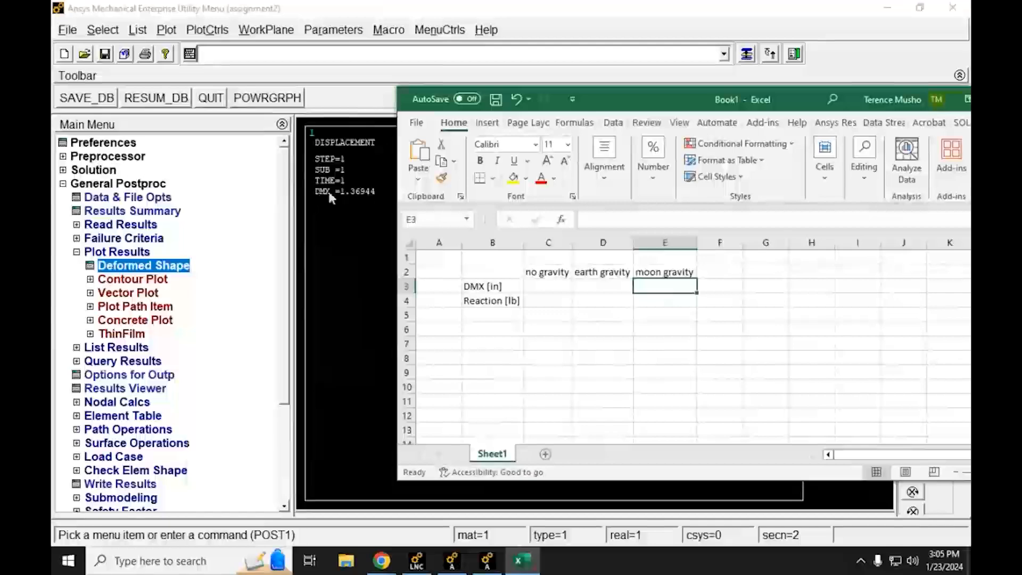
left_click(547, 286)
type("1")
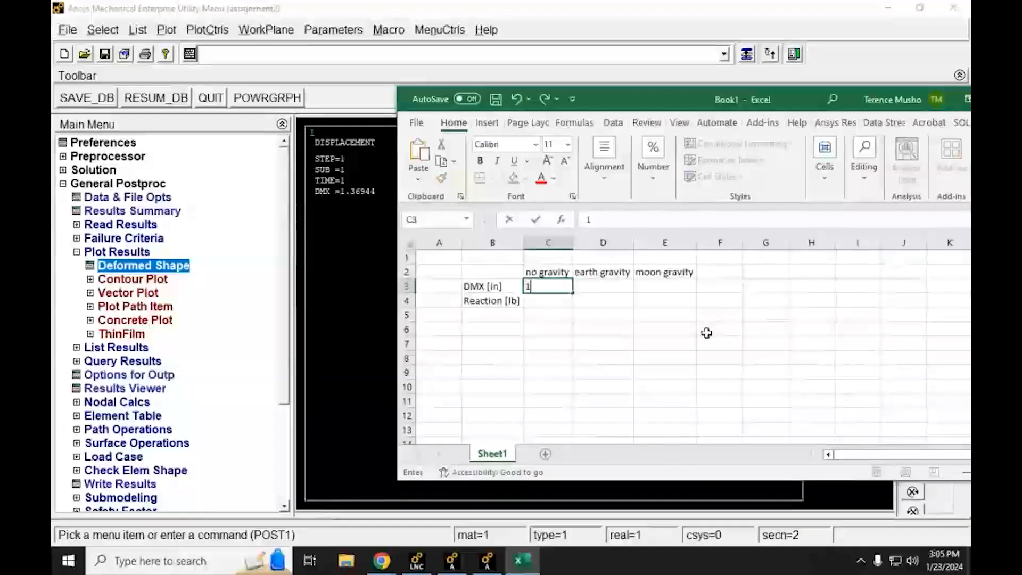
type(".36")
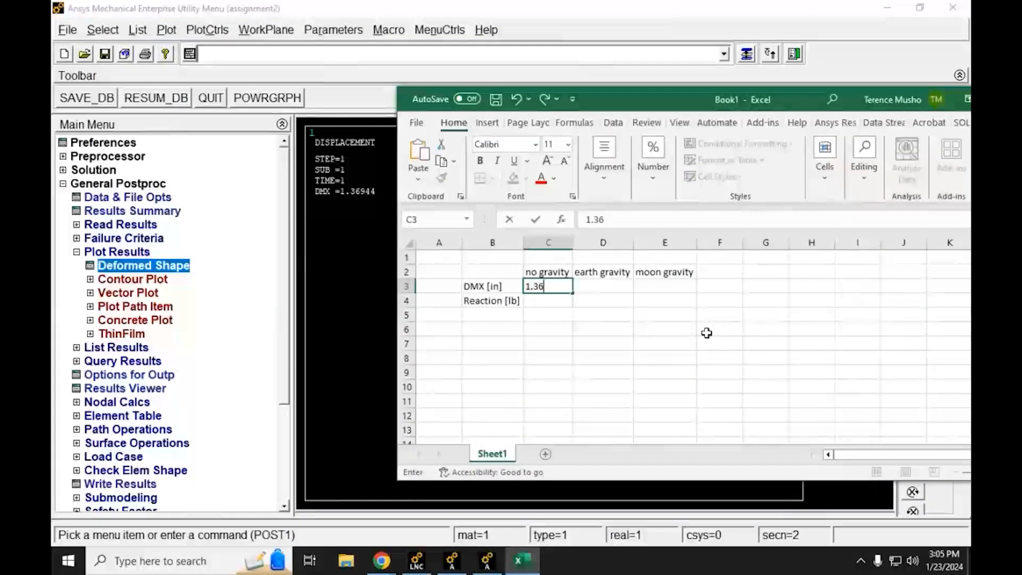
type("944")
key("Return")
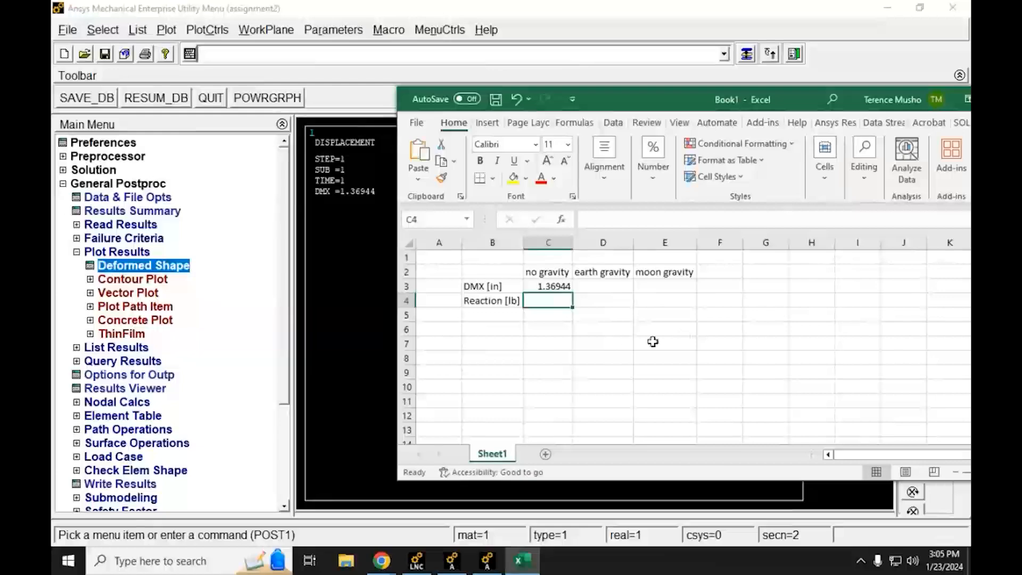
Step: Switch to Ansys Mechanical APDL, list the reaction solution for all items and move the listing clear of the model
left_click(554, 6)
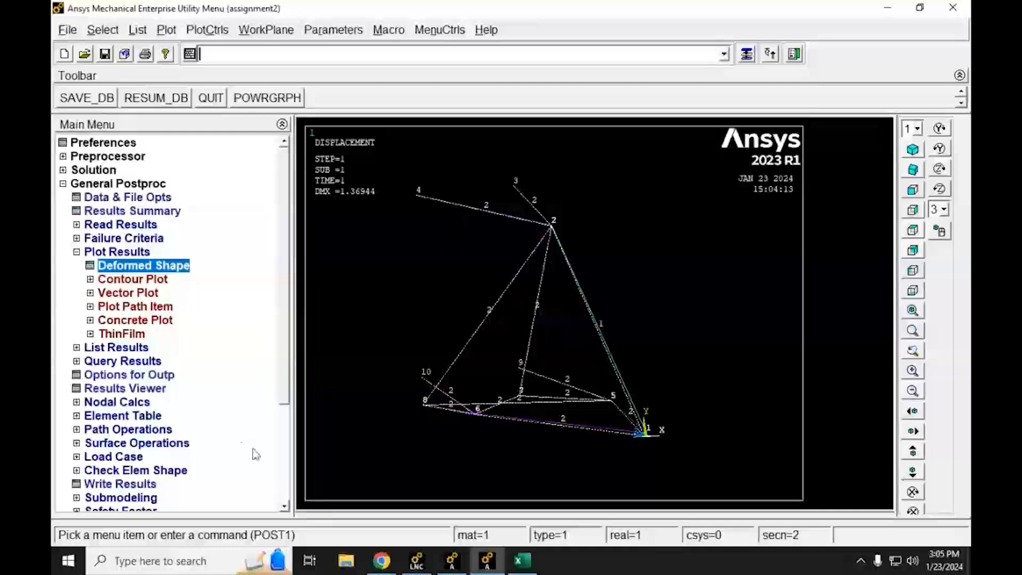
left_click(77, 254)
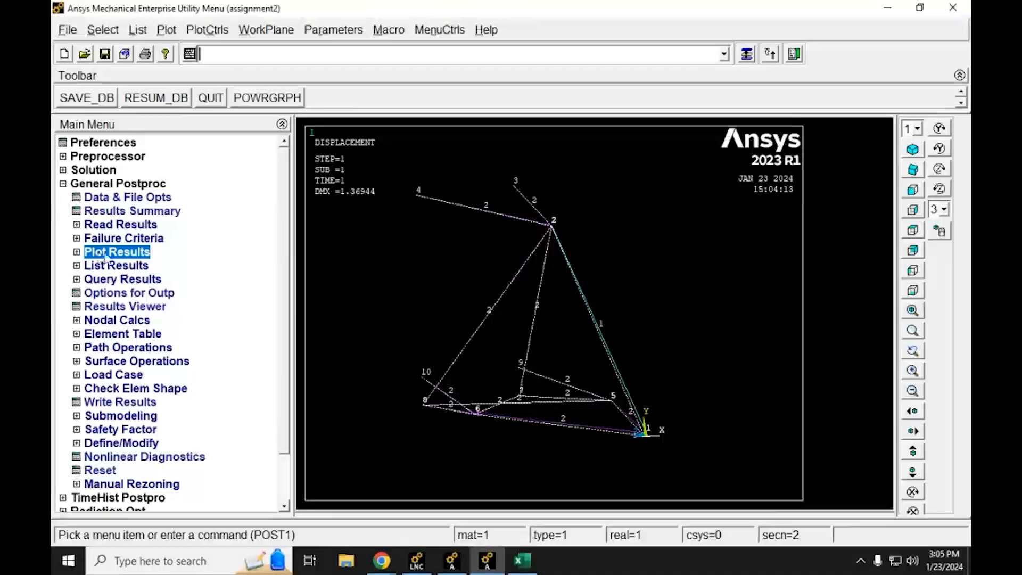
left_click(77, 266)
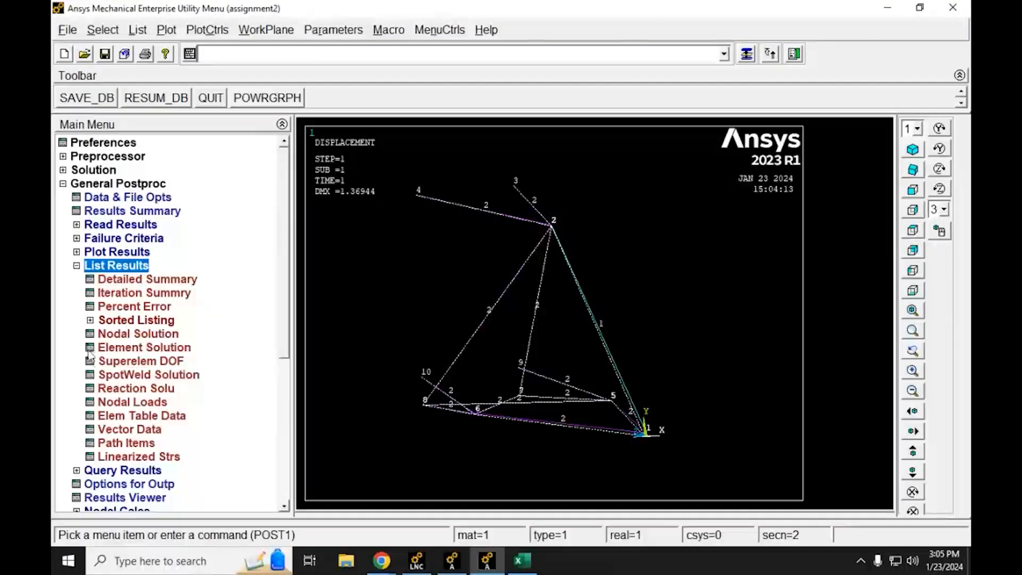
left_click(92, 388)
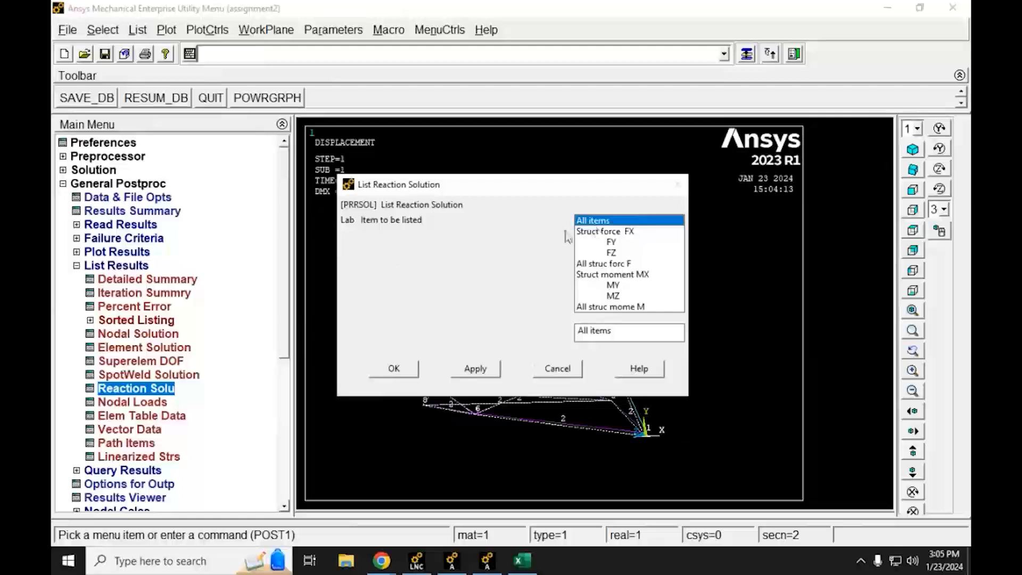
left_click(383, 375)
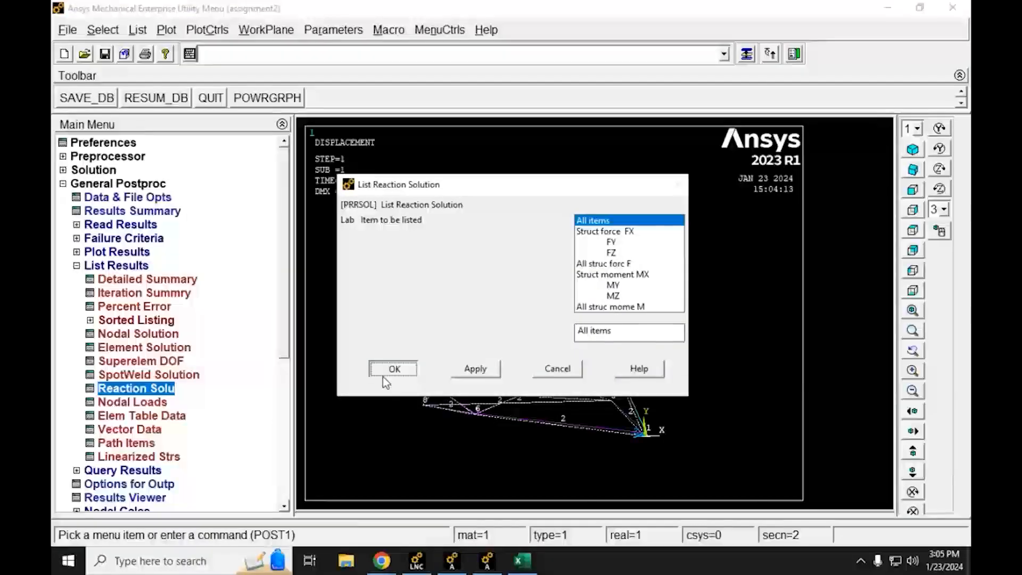
left_click_drag(373, 182, 503, 43)
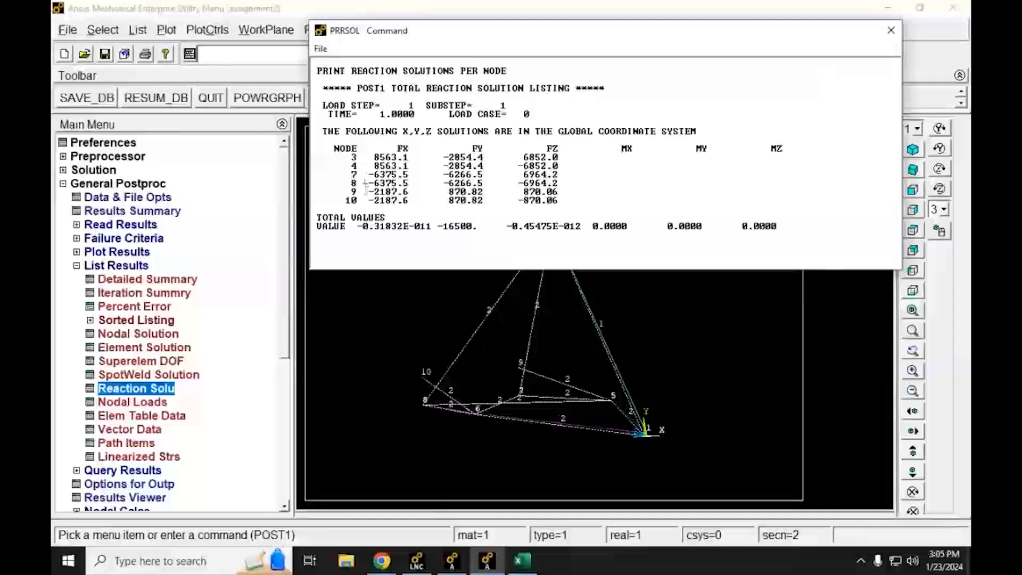
Step: Examine the nodal reaction forces and the total FX, FY and FZ values in the reaction listing
left_click_drag(563, 202, 314, 155)
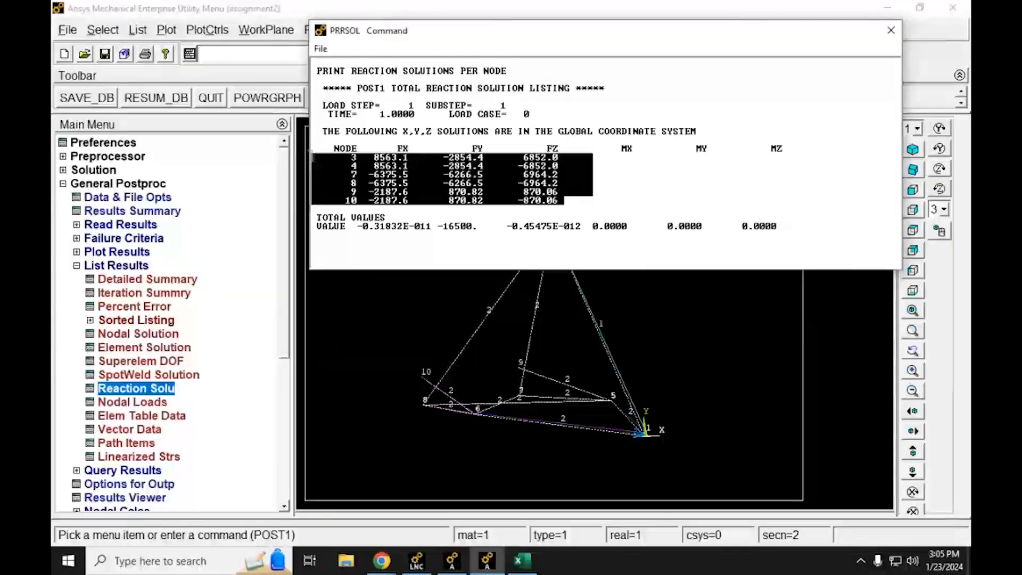
left_click(364, 191)
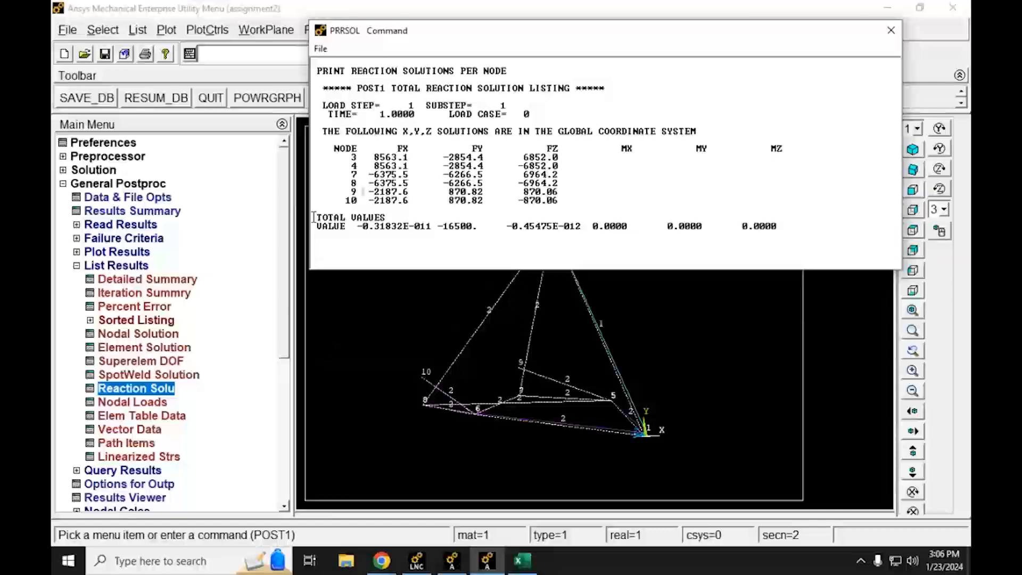
left_click_drag(314, 217, 817, 240)
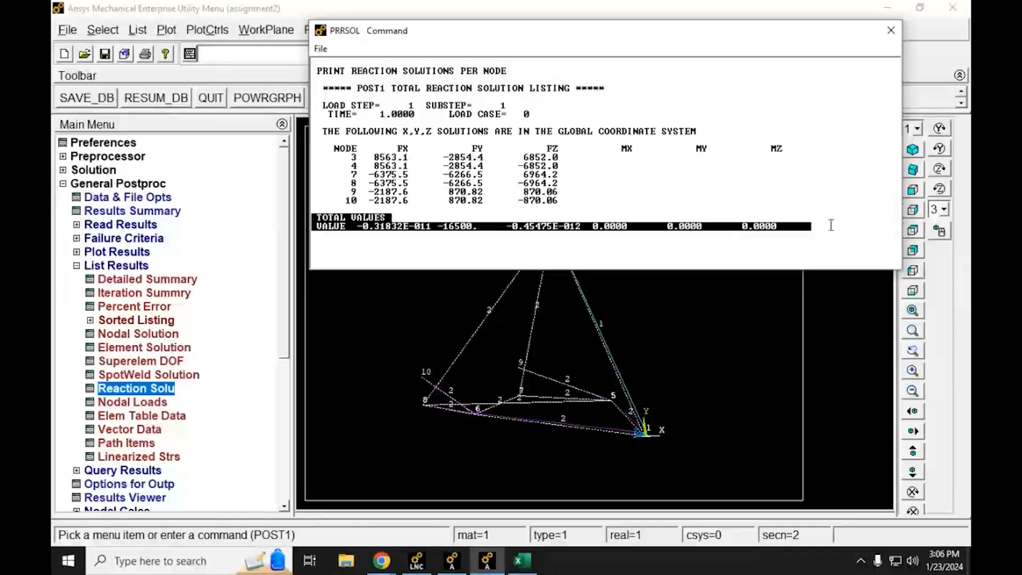
left_click(374, 222)
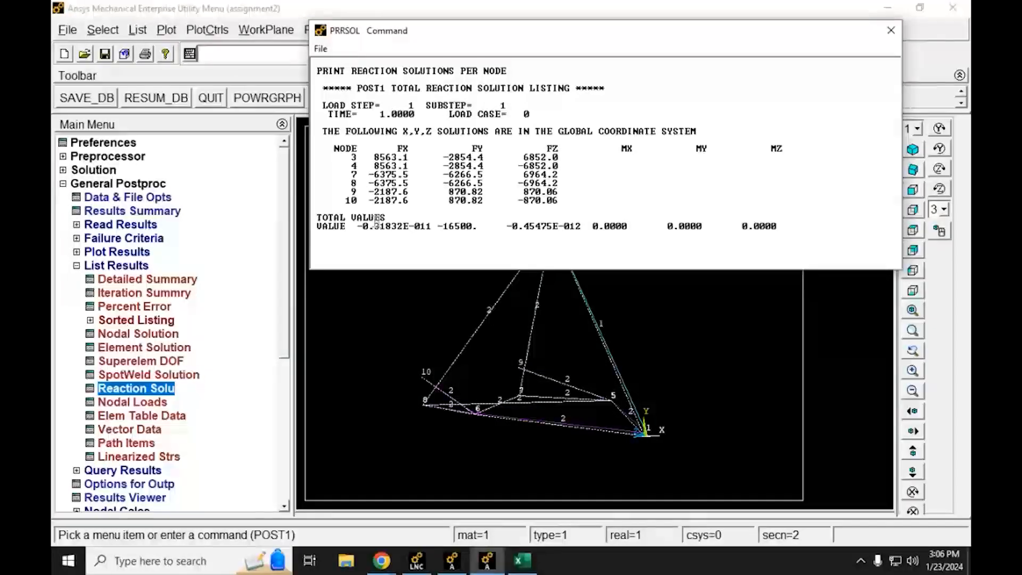
left_click_drag(358, 225, 432, 222)
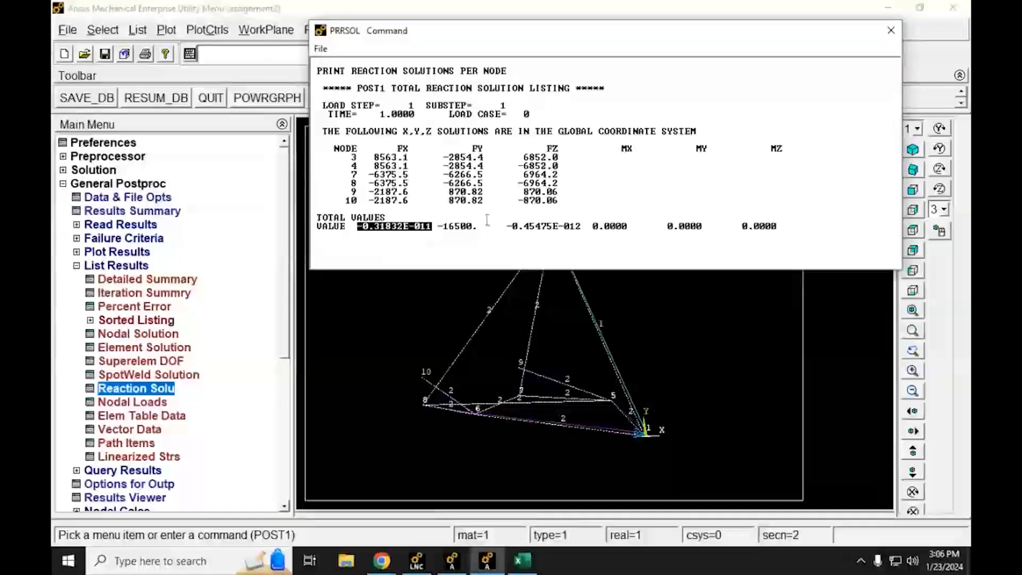
left_click_drag(507, 225, 572, 226)
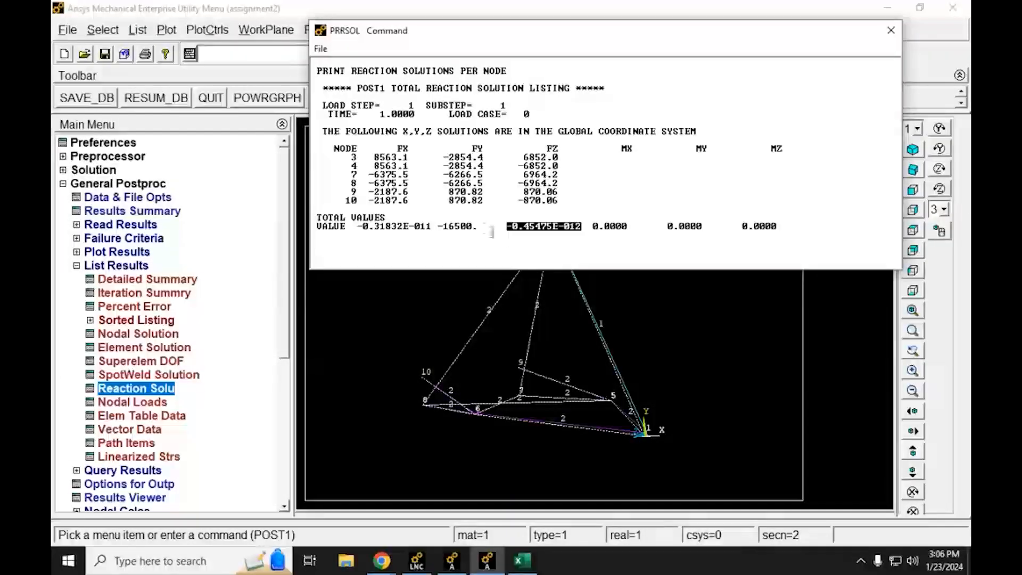
left_click_drag(475, 227, 441, 232)
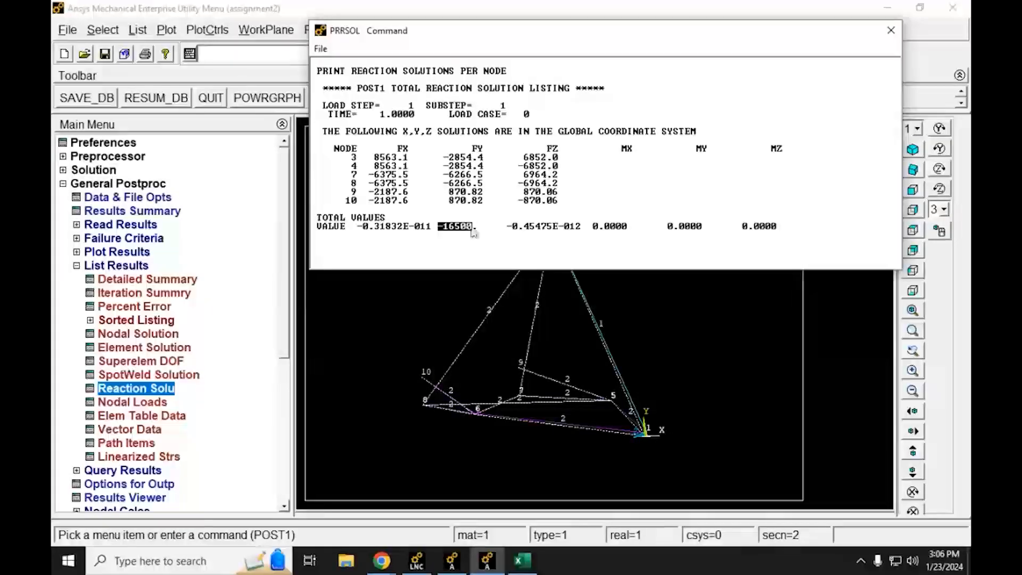
left_click_drag(477, 227, 438, 229)
left_click(443, 226)
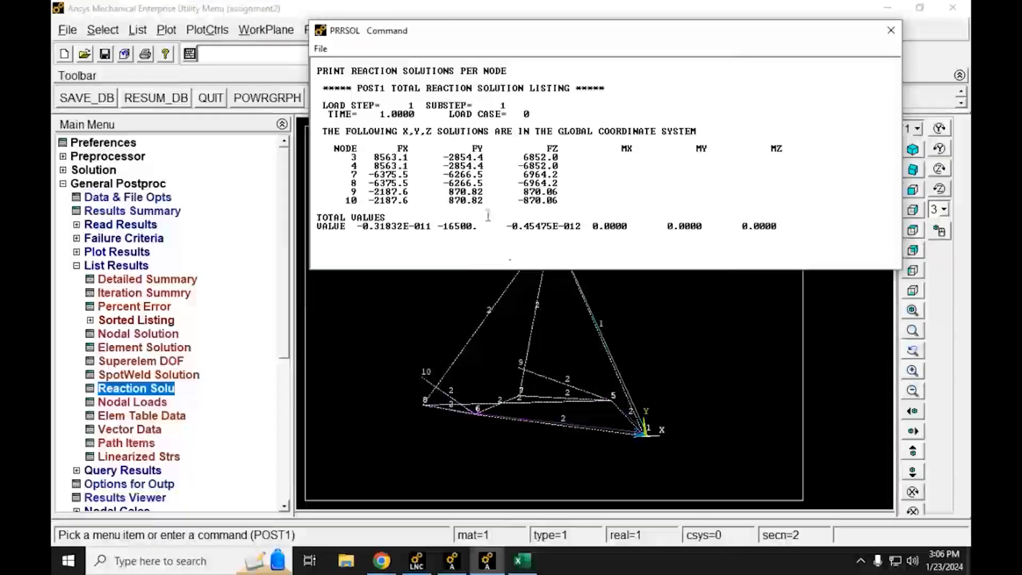
Step: Switch to Excel, move its window clear of the total FY value and record -16500 as the no-gravity reaction in cell C4
left_click(522, 560)
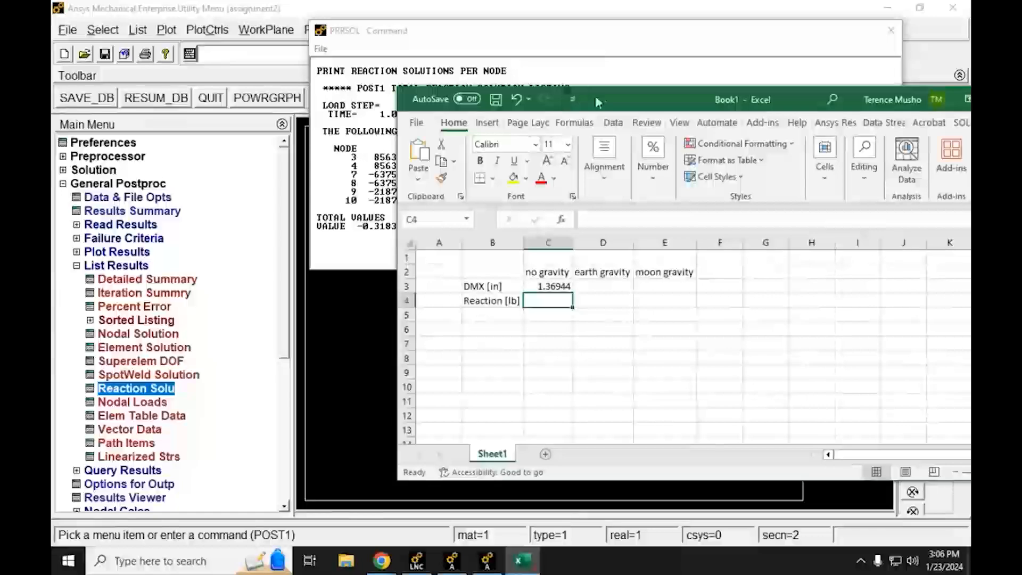
left_click_drag(611, 101, 766, 99)
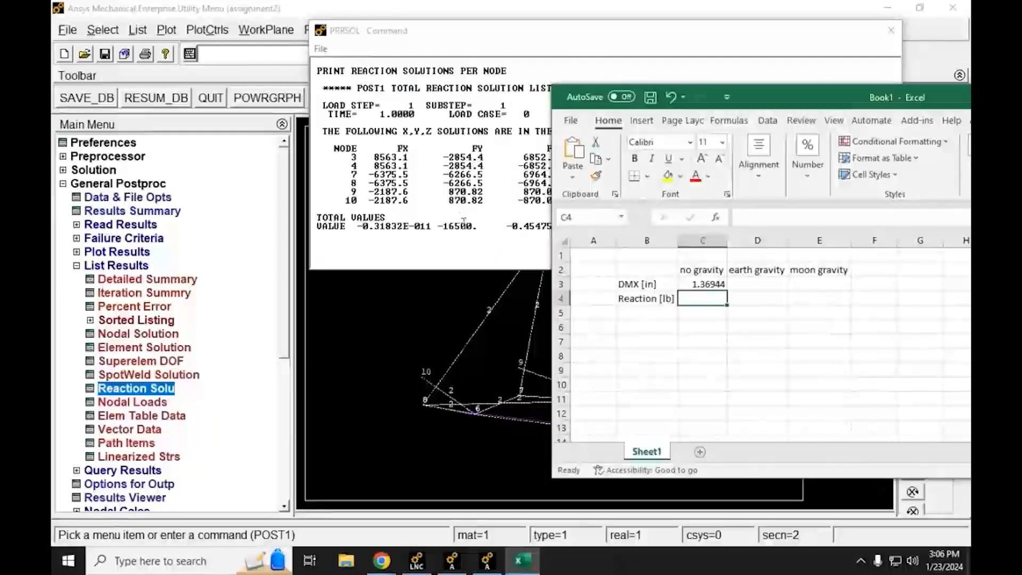
left_click(698, 300)
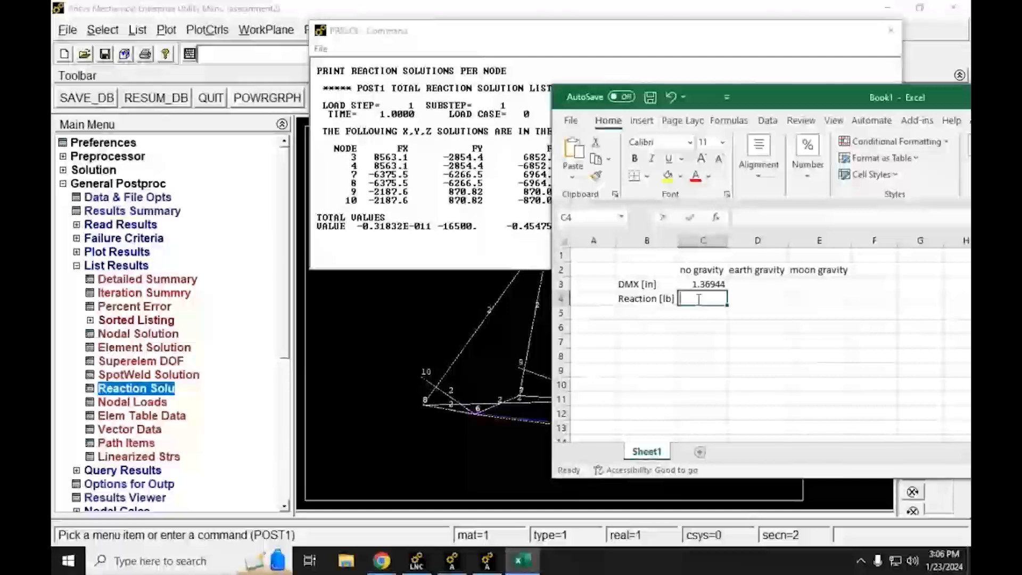
type("-16500")
key("Return")
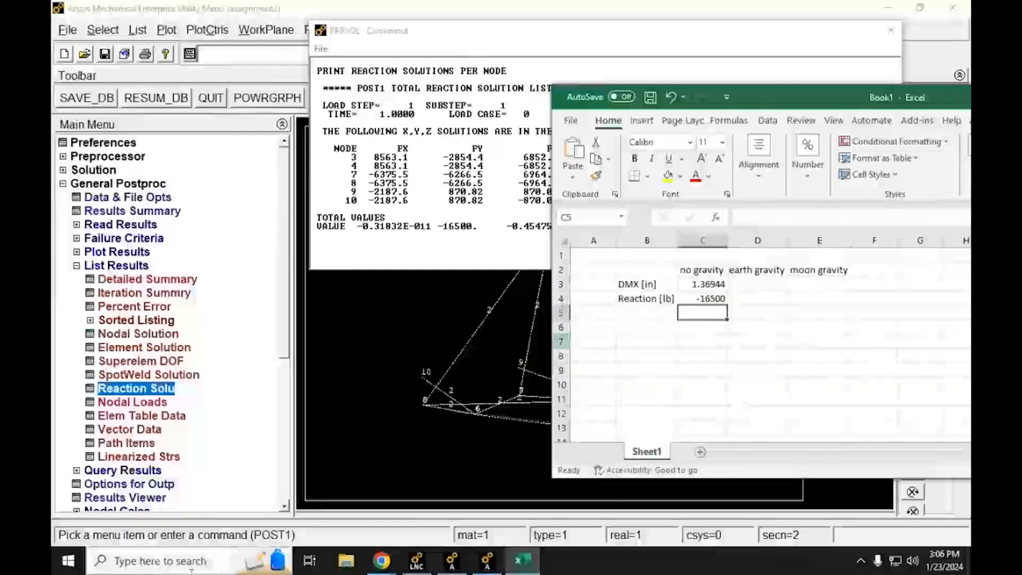
Step: Switch to the Lab Assignment #3 PDF in Chrome and examine question 1 on plotting the deformed shape to true scale with element numbers
mouse_move(381, 560)
left_click(298, 479)
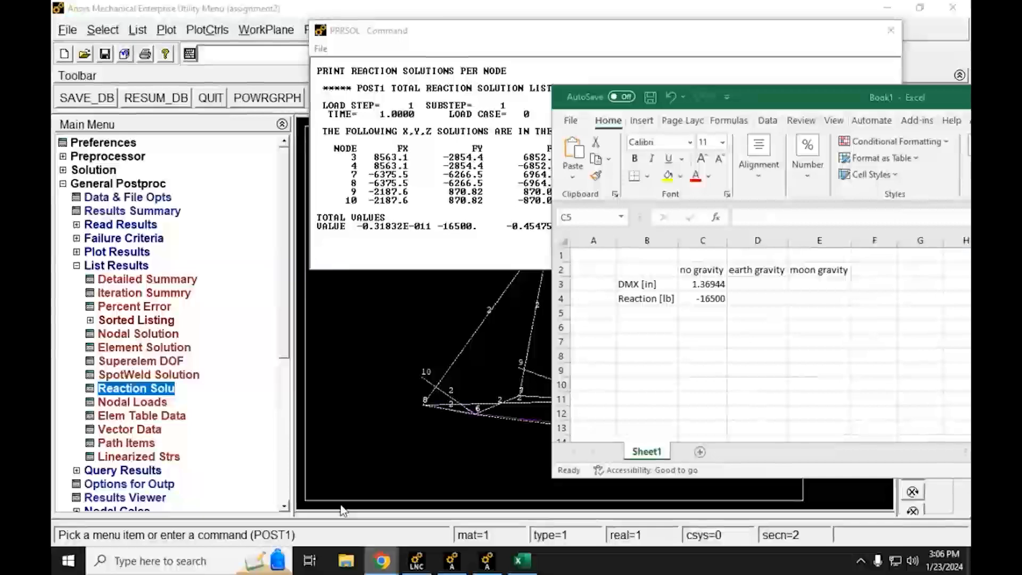
scroll(410, 373, "up", 1)
scroll(410, 362, "down", 10)
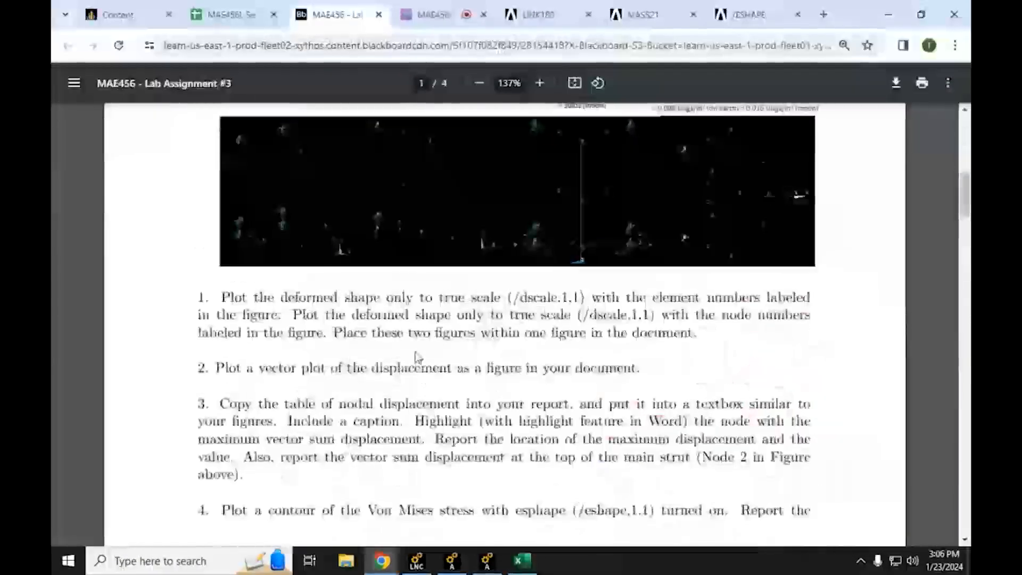
scroll(410, 350, "up", 3)
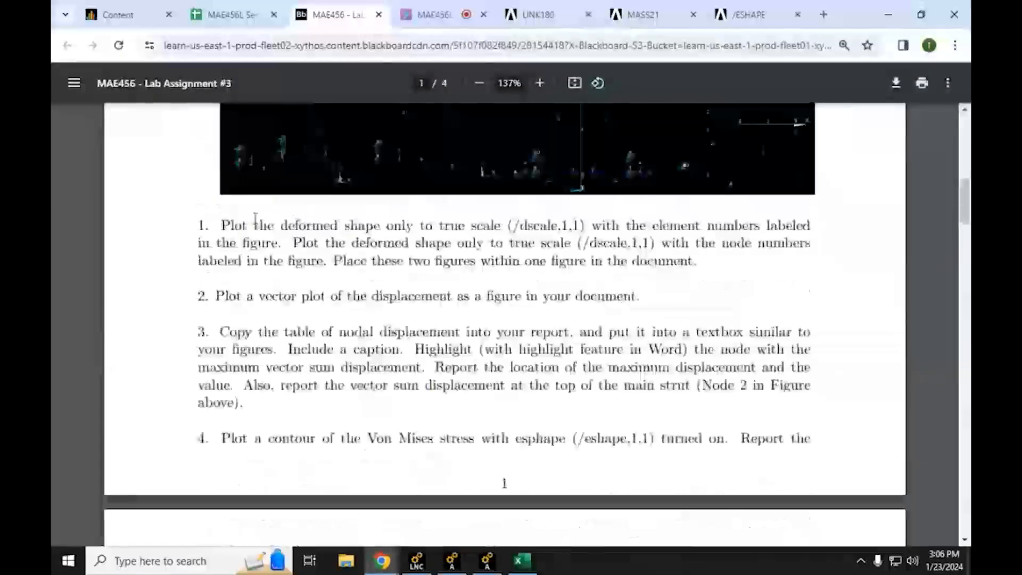
left_click_drag(222, 225, 810, 224)
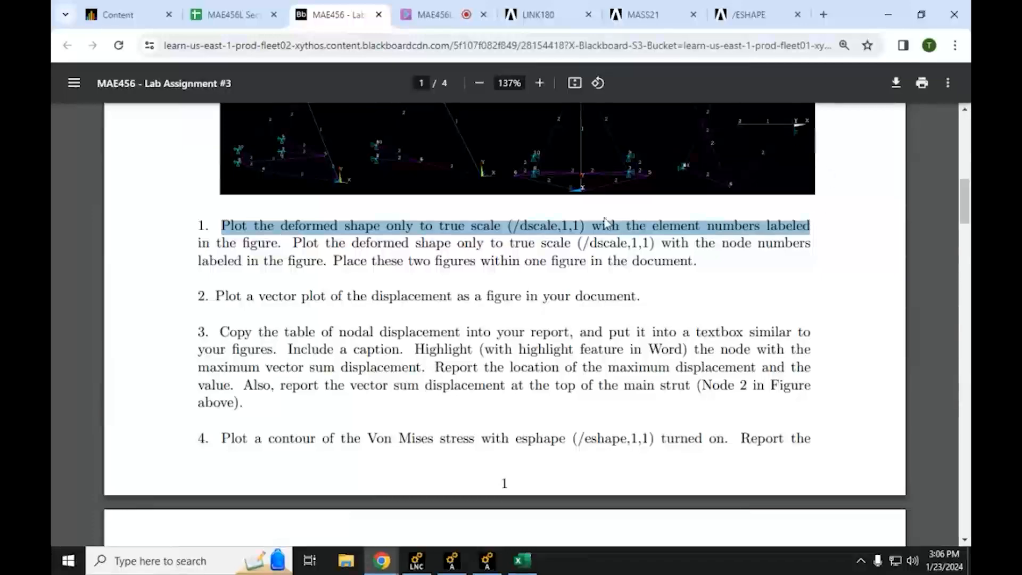
Step: Search the computer for PowerPoint and launch it
left_click(220, 564)
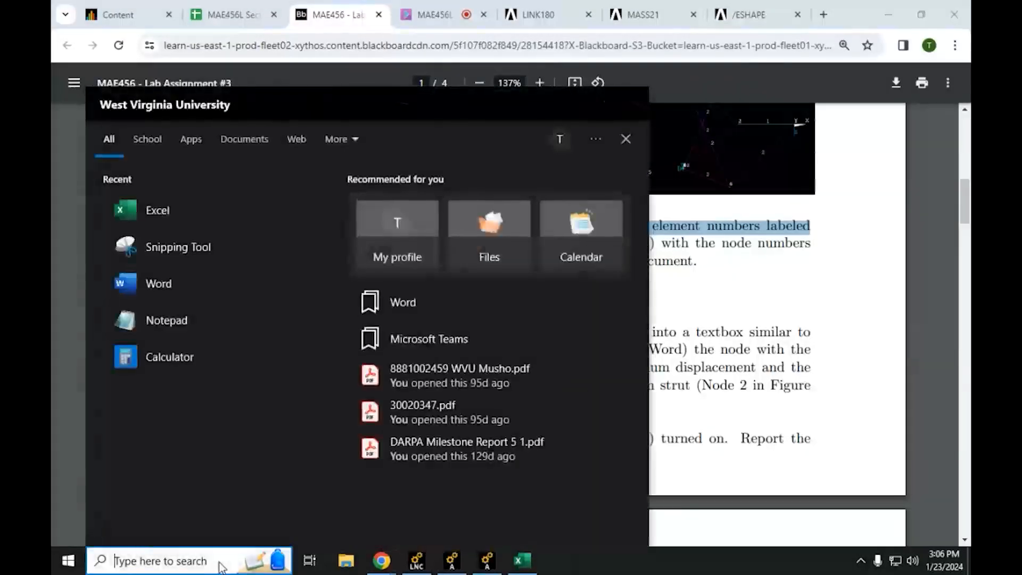
type("word")
key("BackSpace")
key("BackSpace")
key("BackSpace")
key("BackSpace")
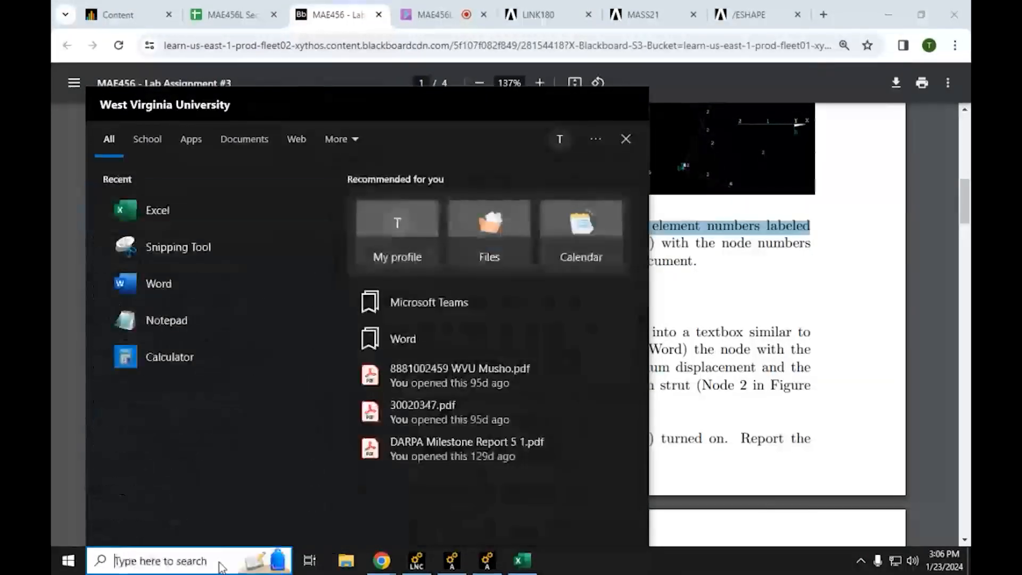
type("power")
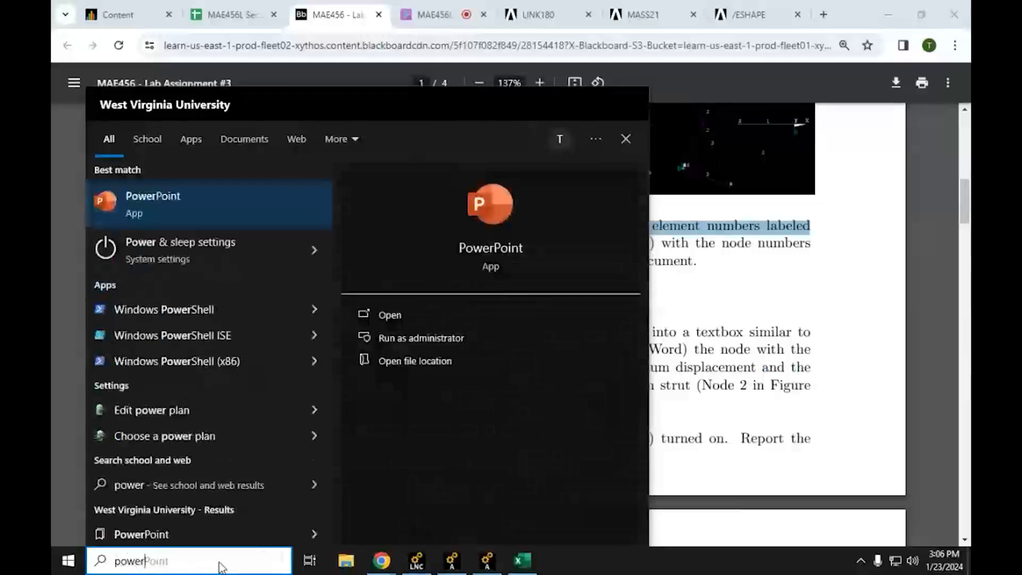
key("Return")
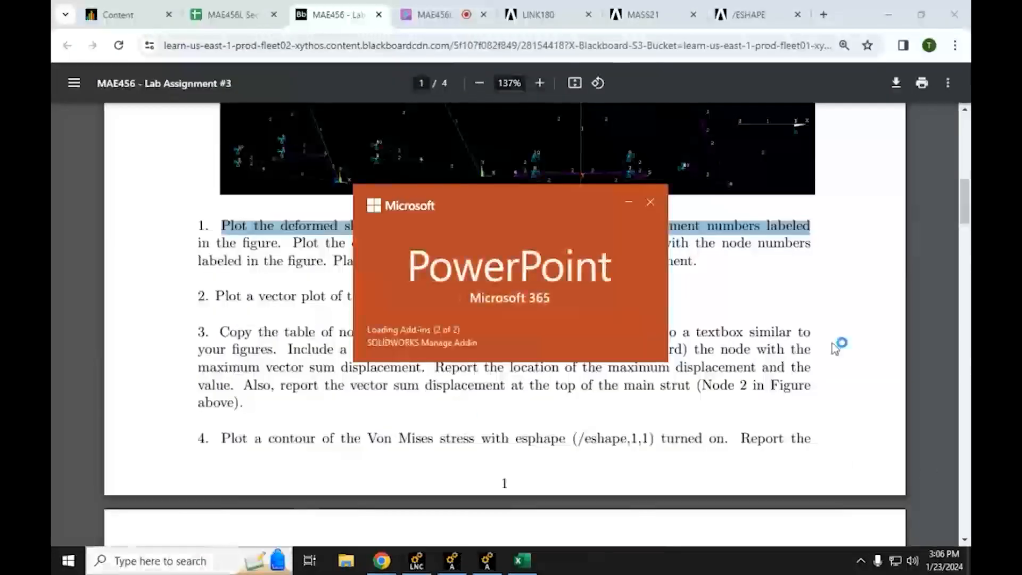
Step: Switch to Ansys Mechanical APDL and close the reaction solution listing to uncover the displacement plot
left_click(496, 566)
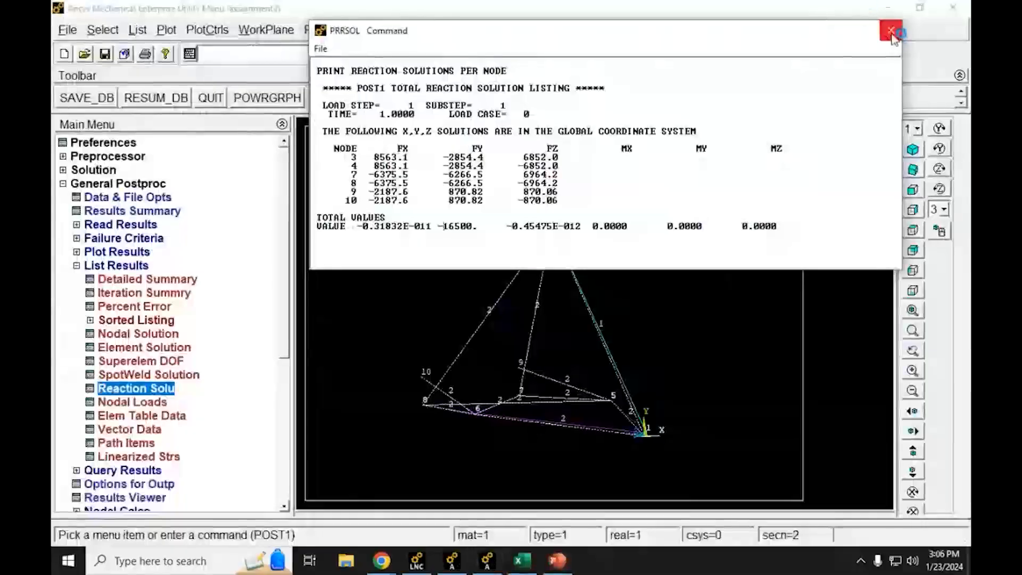
left_click(891, 31)
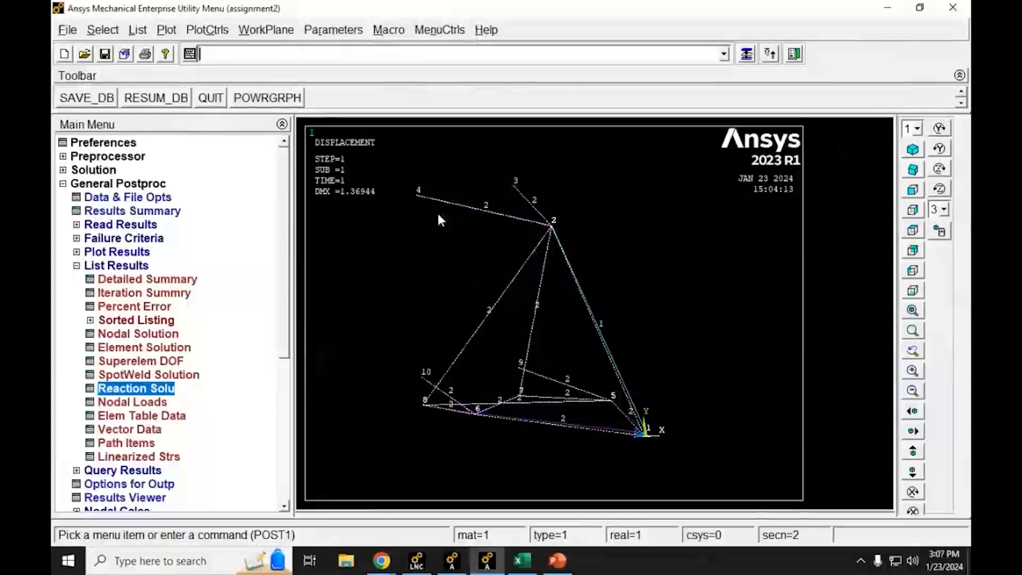
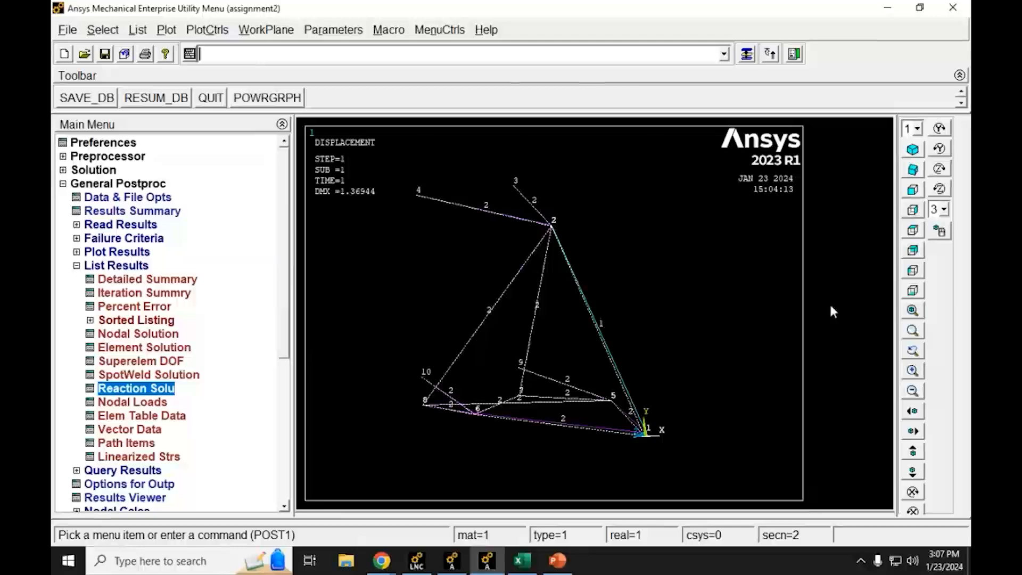
Step: Set the plot numbering controls to label the truss with element numbers instead of section numbers and replot
left_click(213, 33)
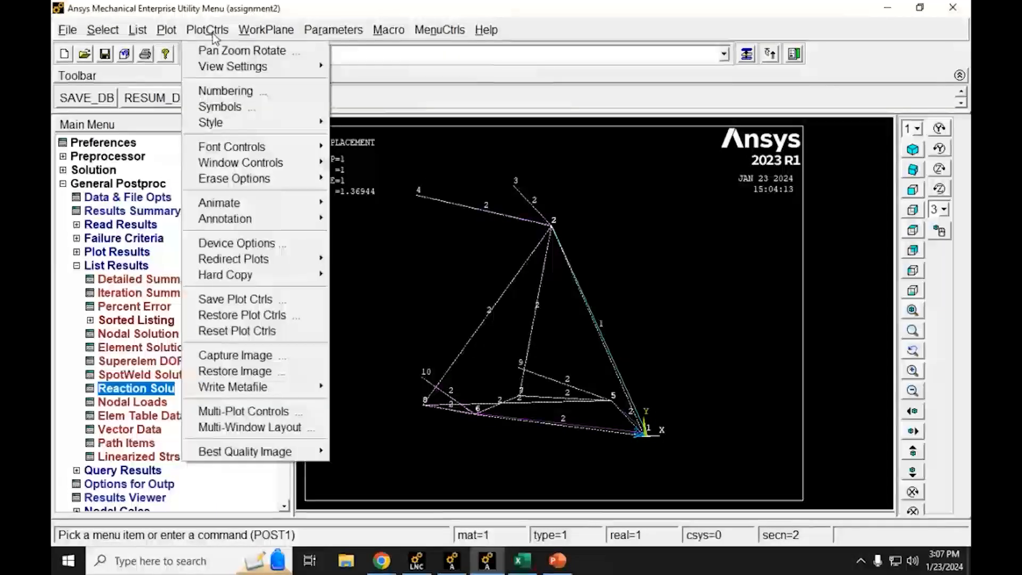
left_click(226, 91)
left_click_drag(412, 144, 367, 70)
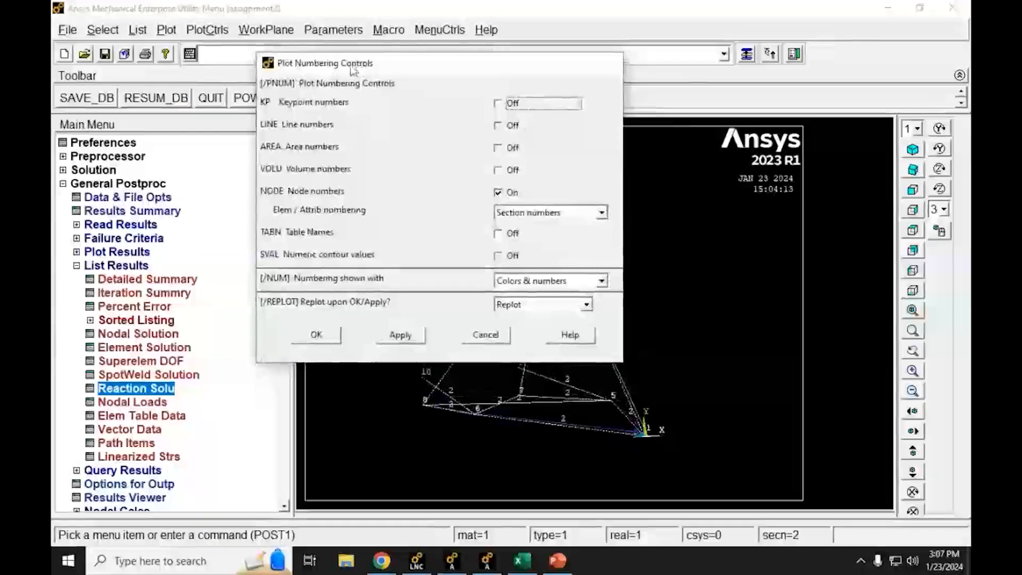
left_click(516, 214)
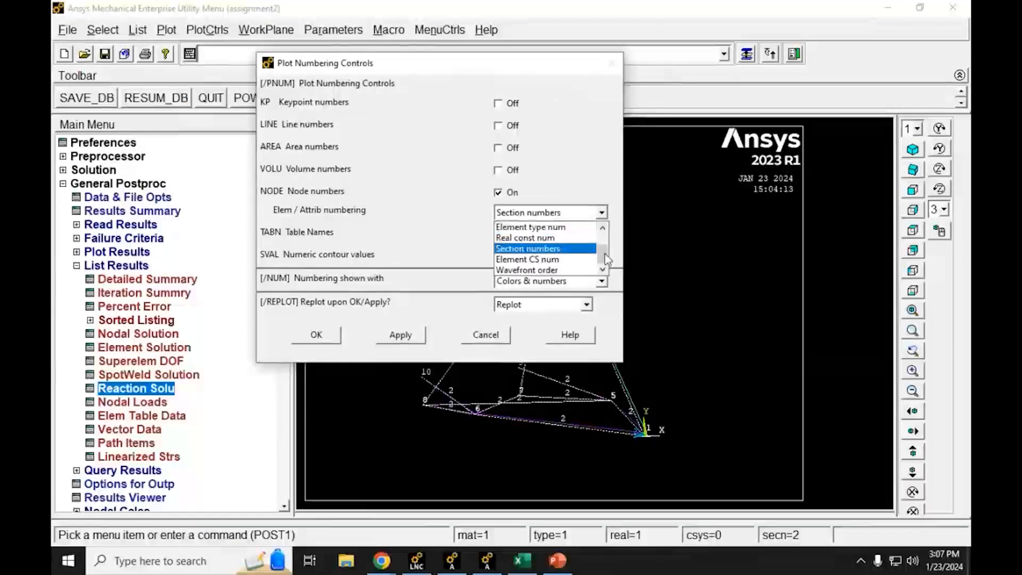
scroll(605, 254, "up", 2)
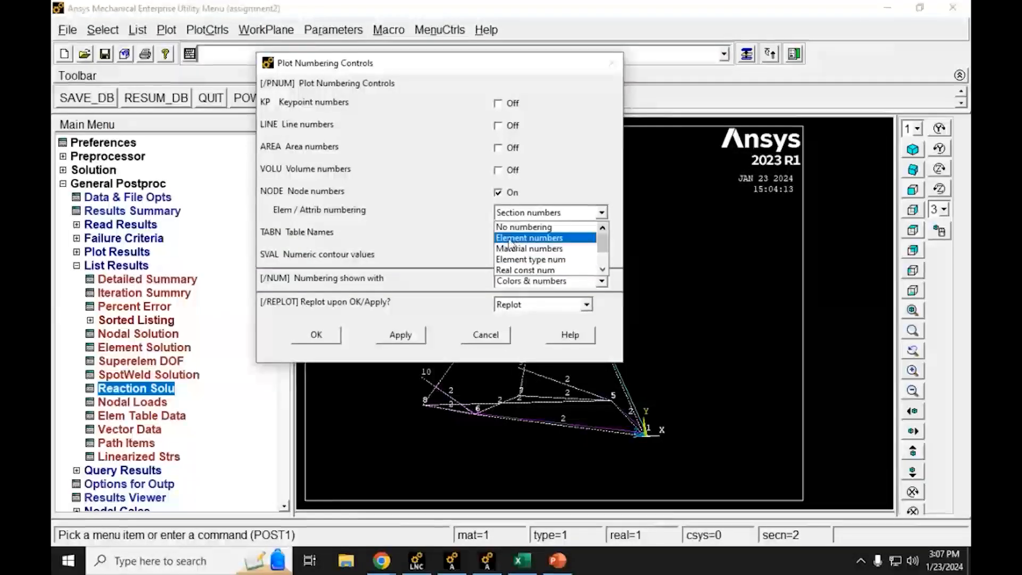
left_click(544, 245)
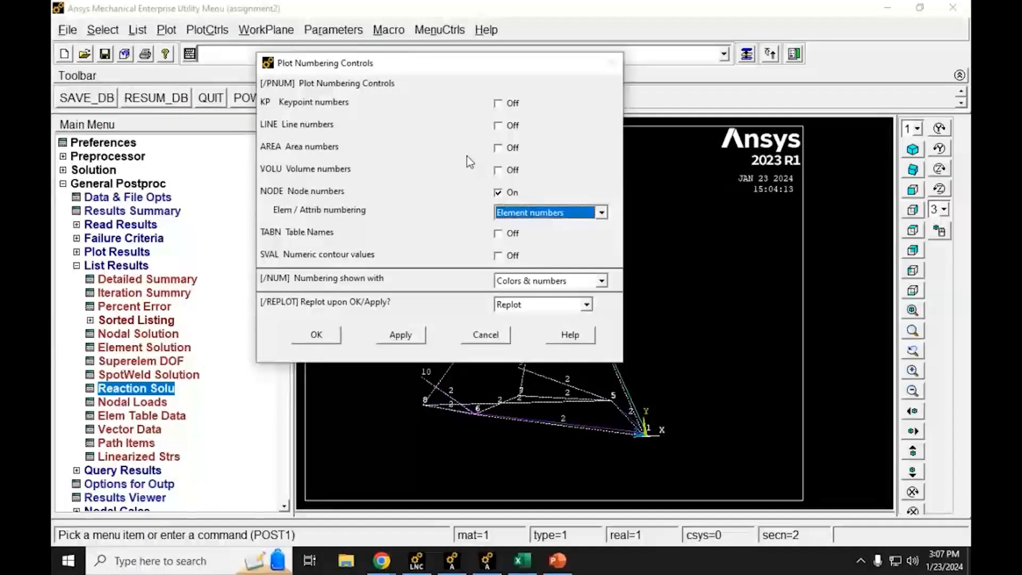
left_click(314, 335)
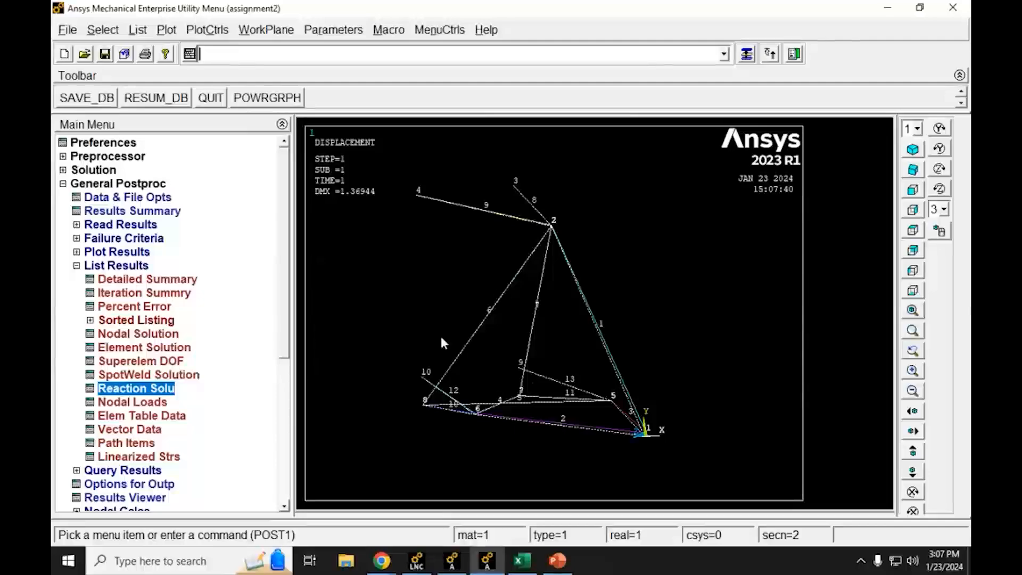
Step: Plot the deformed shape of the truss only, without the undeformed outline
left_click(76, 265)
left_click(77, 251)
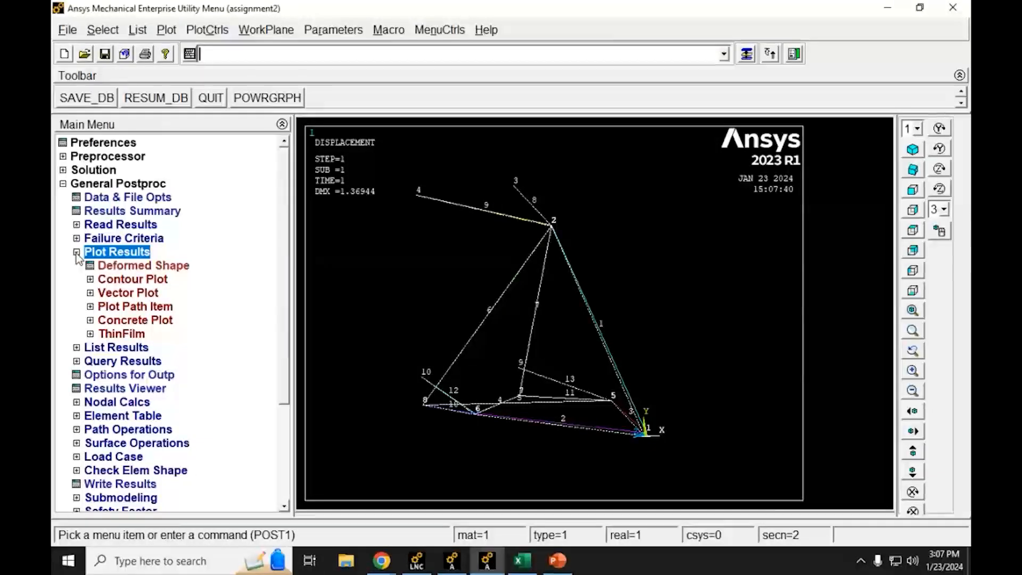
left_click(94, 267)
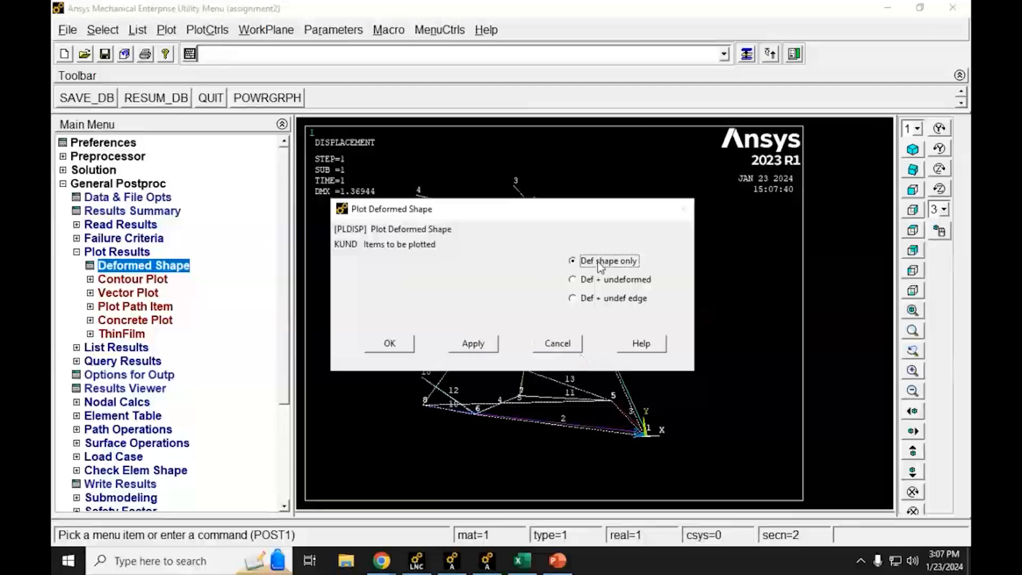
left_click(398, 348)
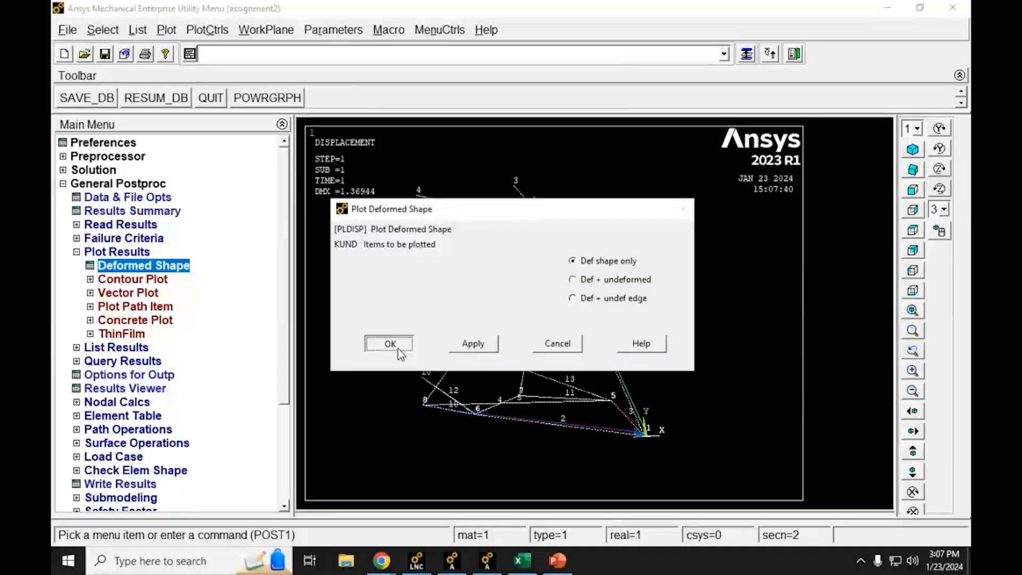
Step: Launch Snipping Tool and capture the deformed-shape displacement plot as a rectangular snip
mouse_move(487, 560)
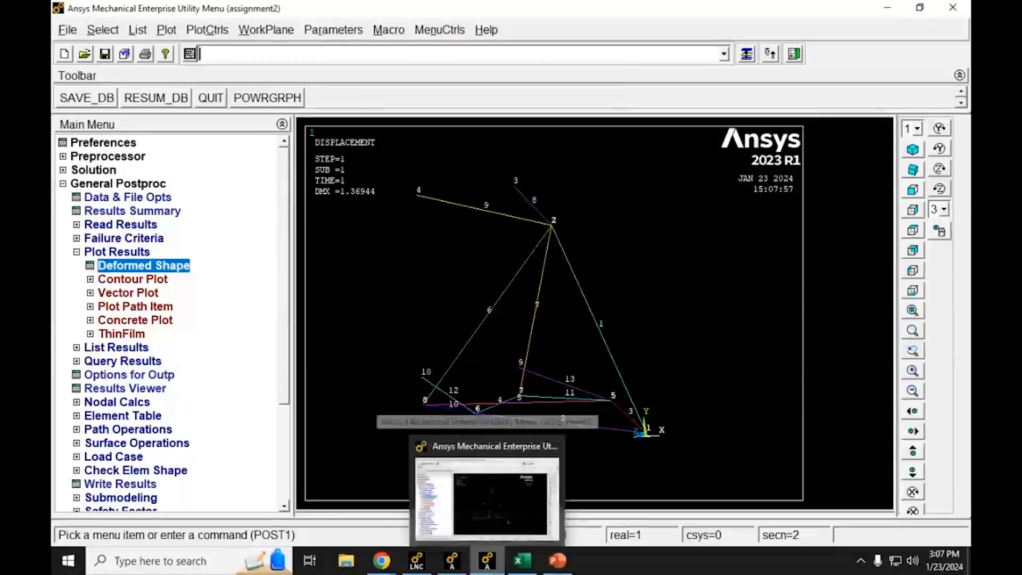
left_click(185, 567)
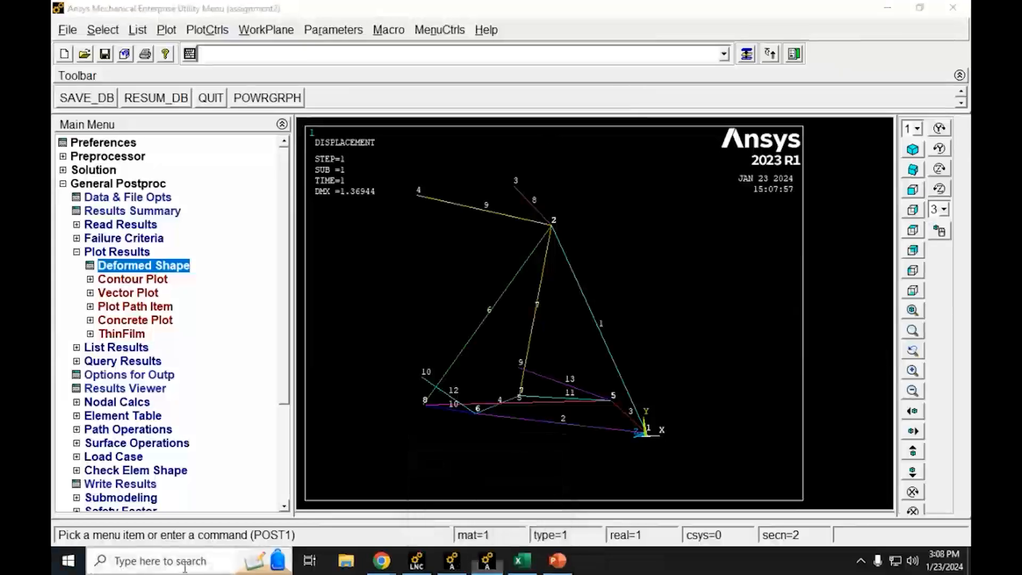
type("snipp")
key("Return")
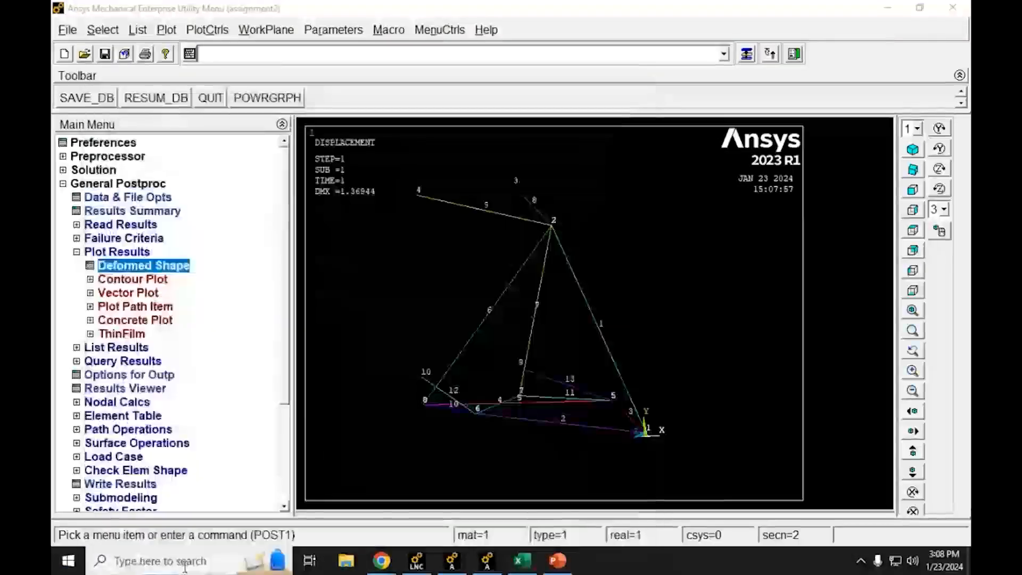
left_click(435, 173)
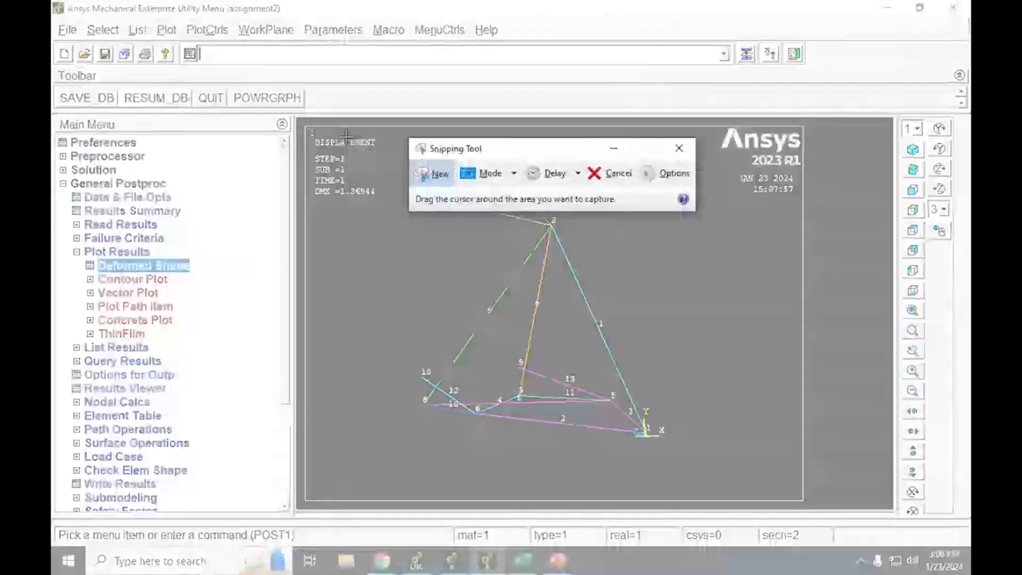
left_click_drag(298, 121, 809, 503)
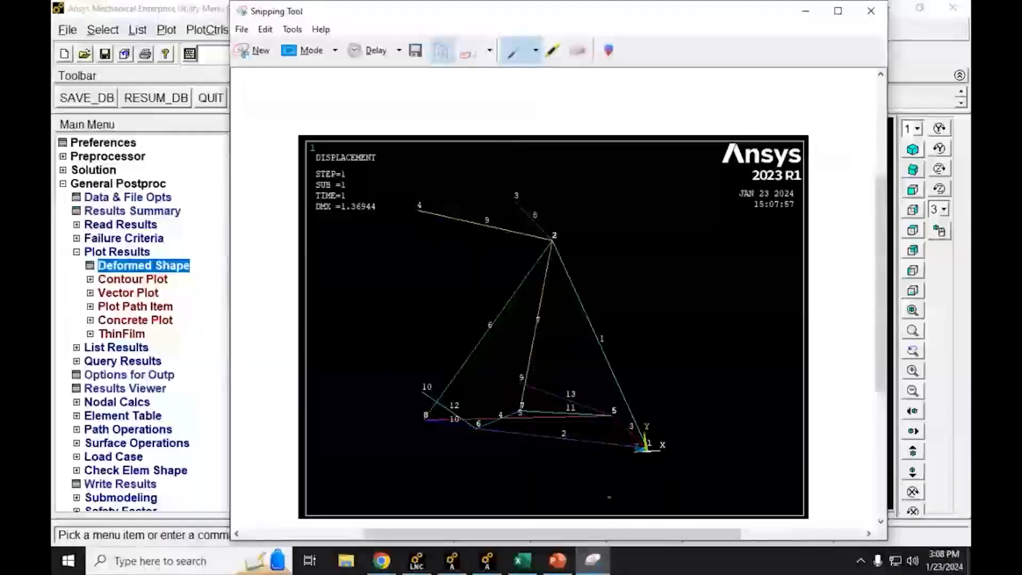
Step: Switch to PowerPoint, create a blank presentation and delete the title and subtitle placeholders from its slide
left_click(557, 561)
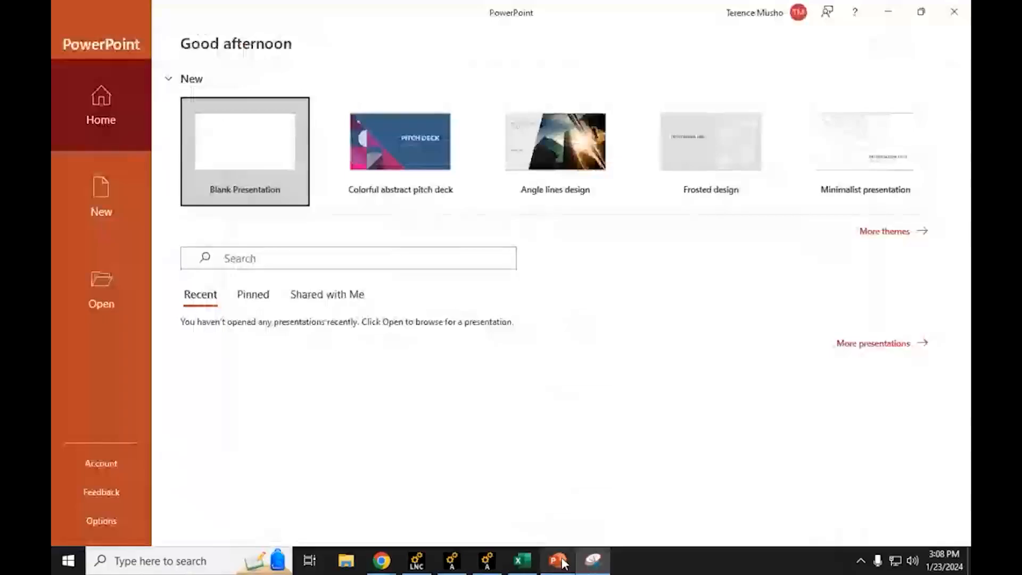
left_click(272, 131)
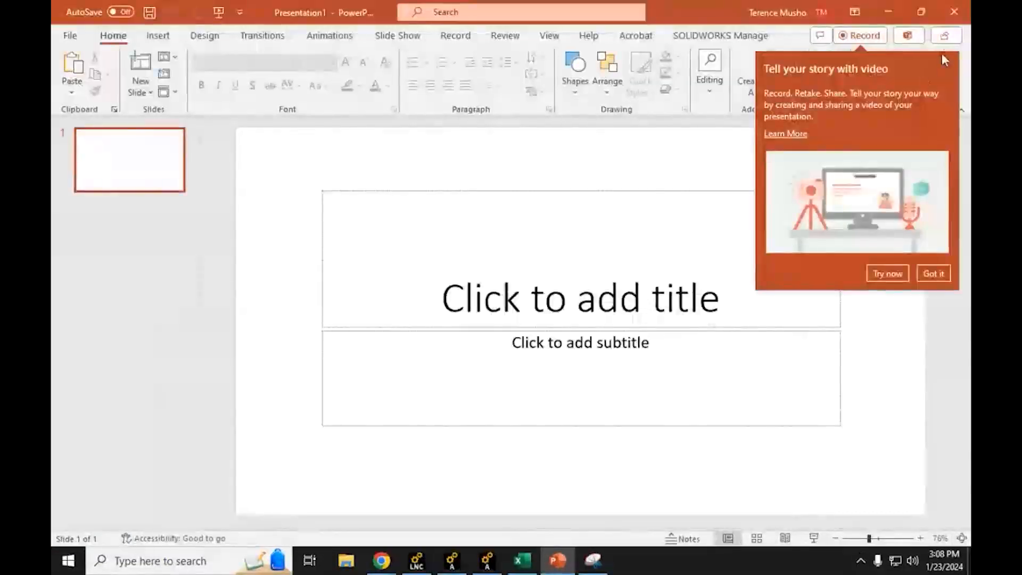
left_click(936, 272)
left_click(670, 217)
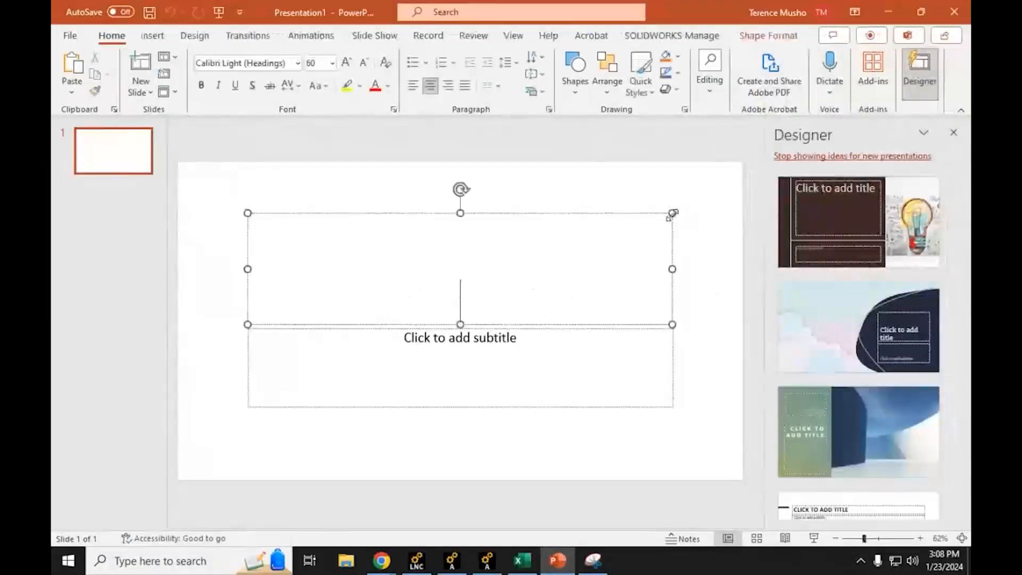
left_click(672, 237)
key("Delete")
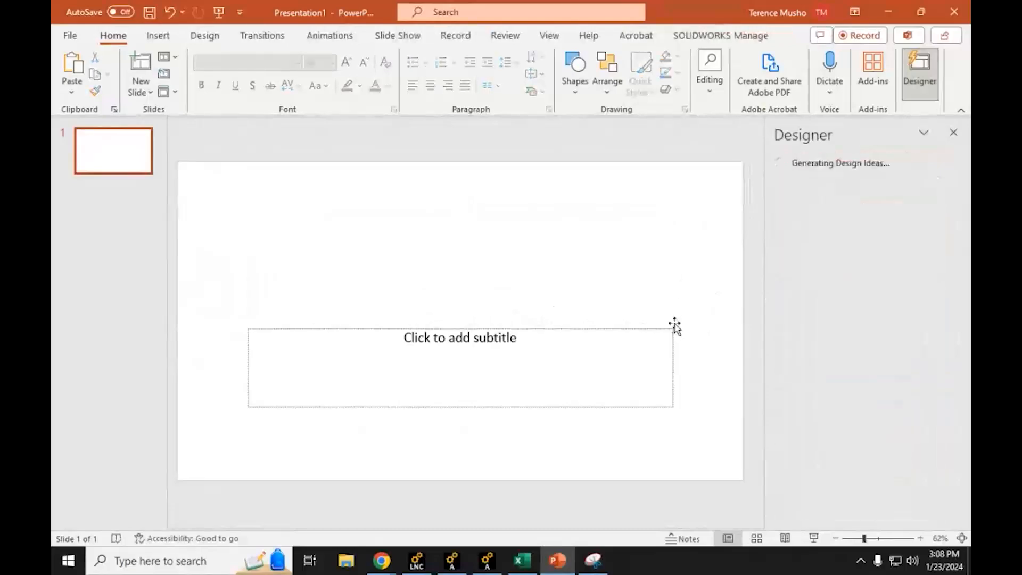
left_click(672, 342)
key("Delete")
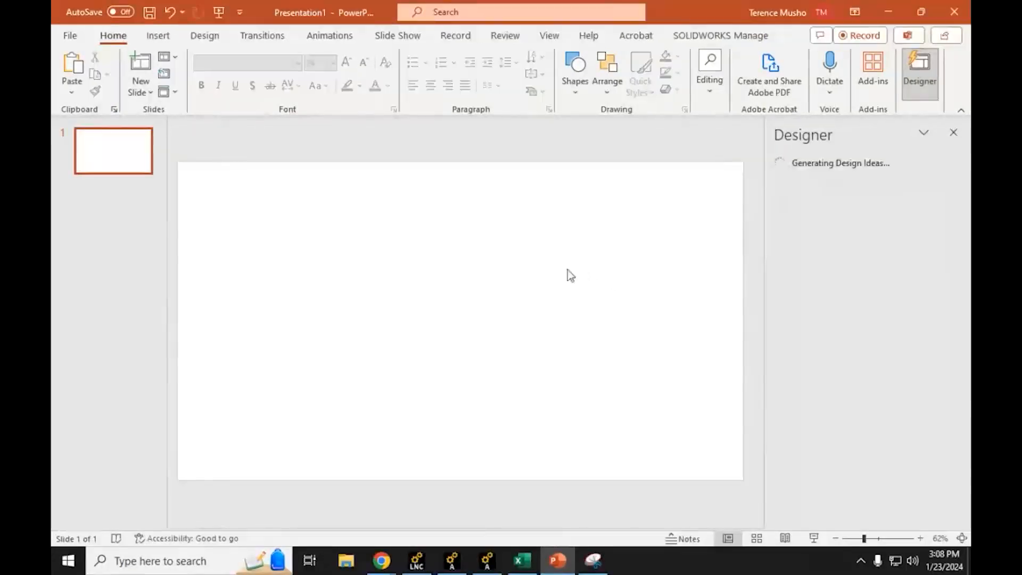
Step: Paste the captured plot, place it in the slide's upper-left corner and shrink it to about 3.63" high by 4.83" wide
key("ctrl+v")
left_click_drag(401, 304, 275, 263)
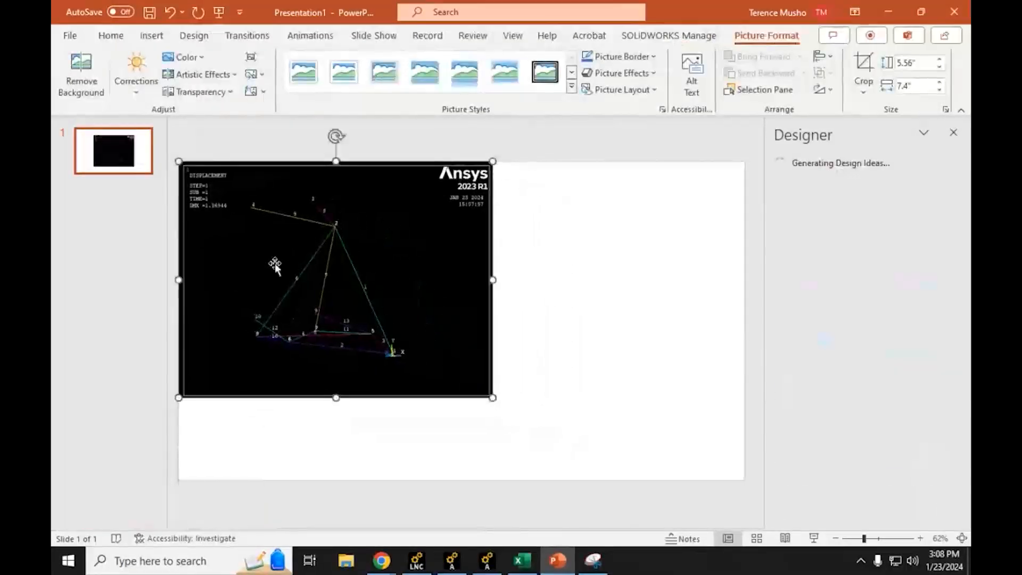
left_click_drag(492, 397, 384, 314)
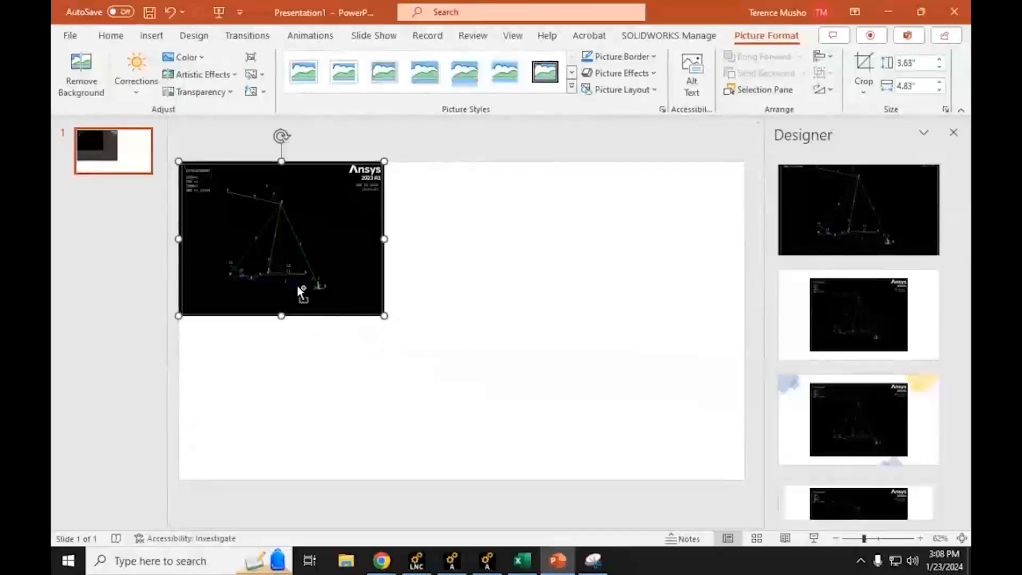
scroll(303, 286, "up", 6, "ctrl")
scroll(373, 301, "down", 5, "ctrl")
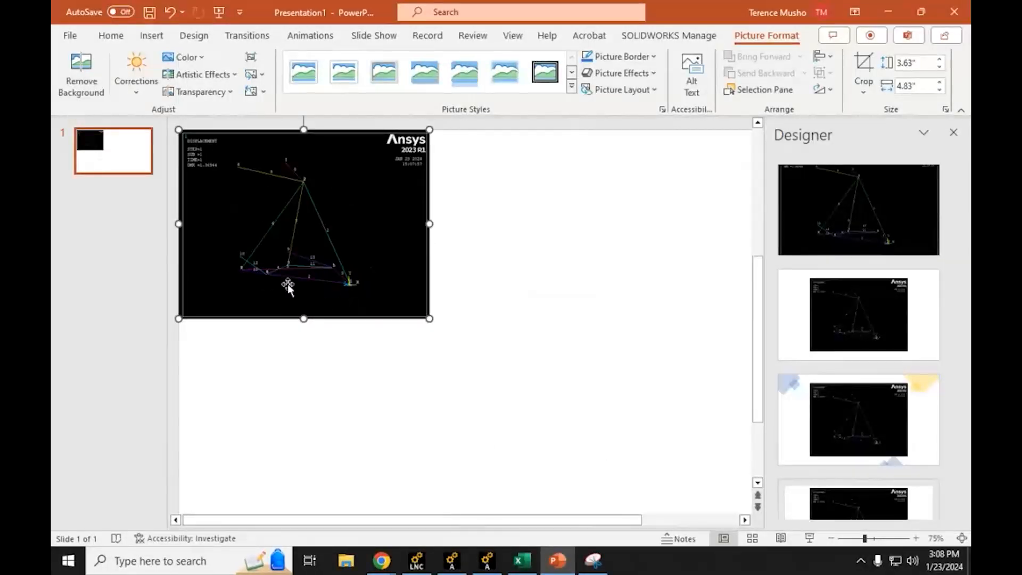
left_click(575, 233)
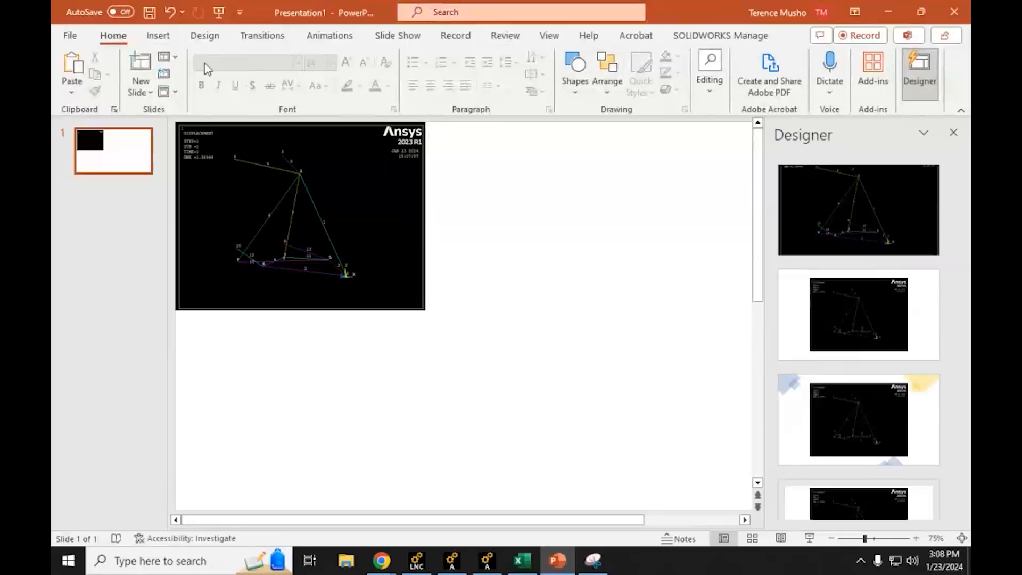
Step: Add a text box with the label A over the plot's lower-right area and color the letter white
left_click(158, 35)
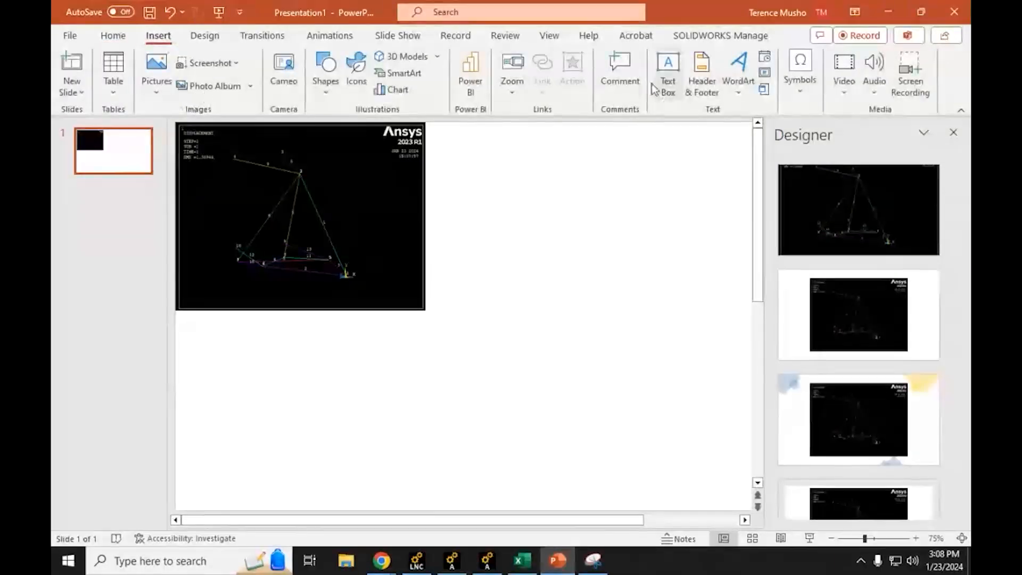
left_click(669, 74)
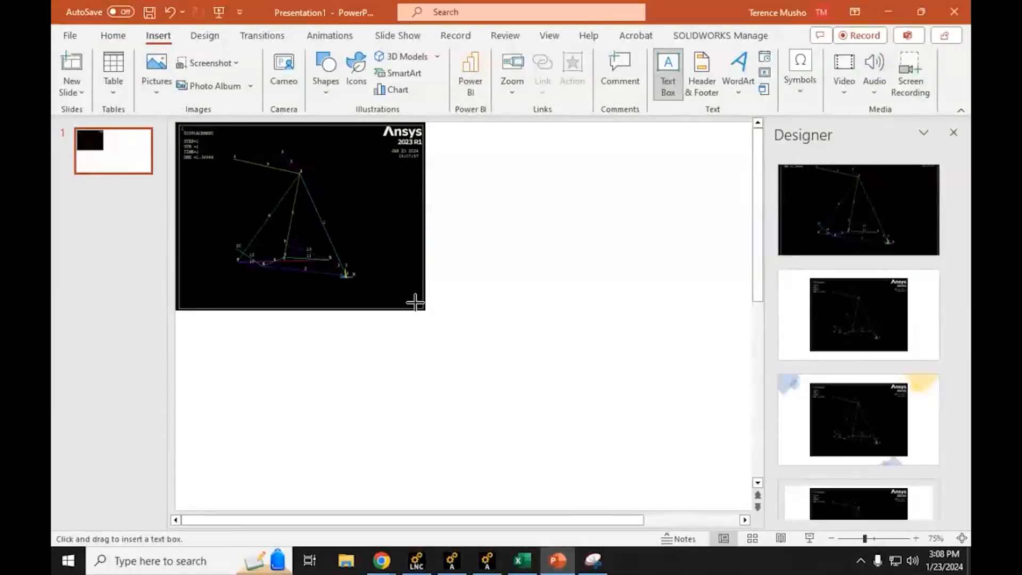
left_click_drag(415, 302, 382, 272)
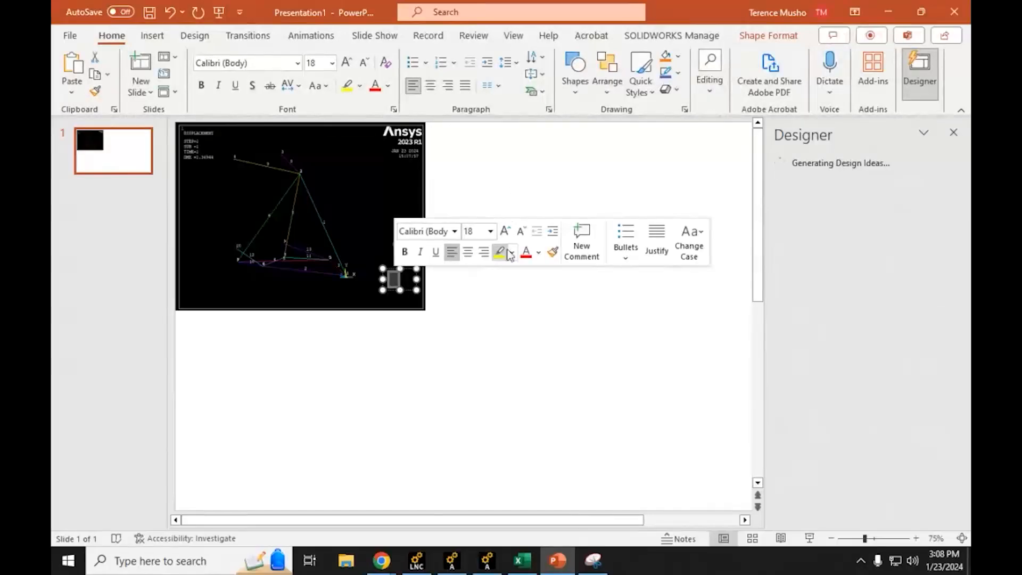
left_click(538, 256)
left_click(529, 289)
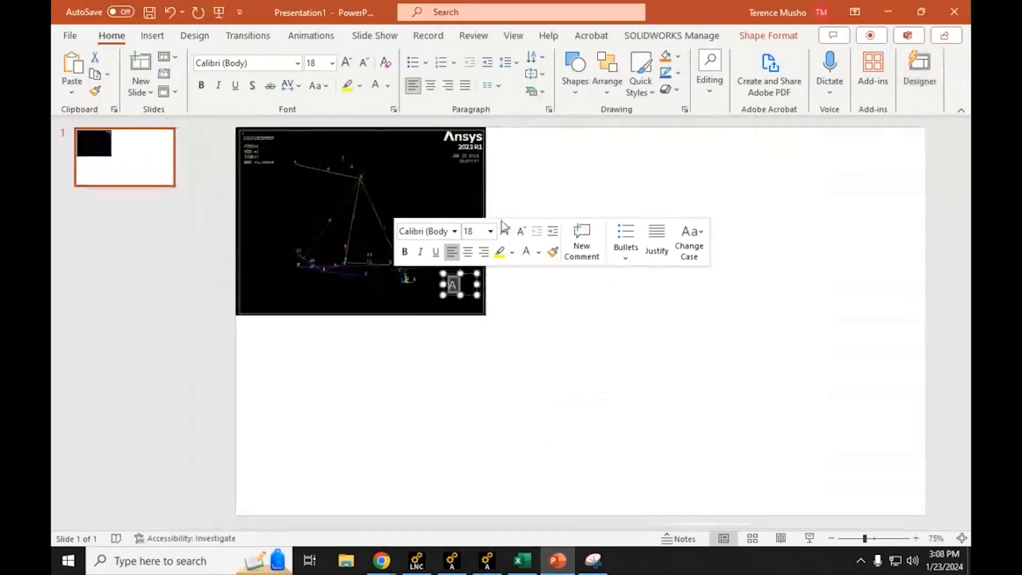
Step: Set the A label's font size to 40 and move it into the plot's lower-right corner
left_click(491, 231)
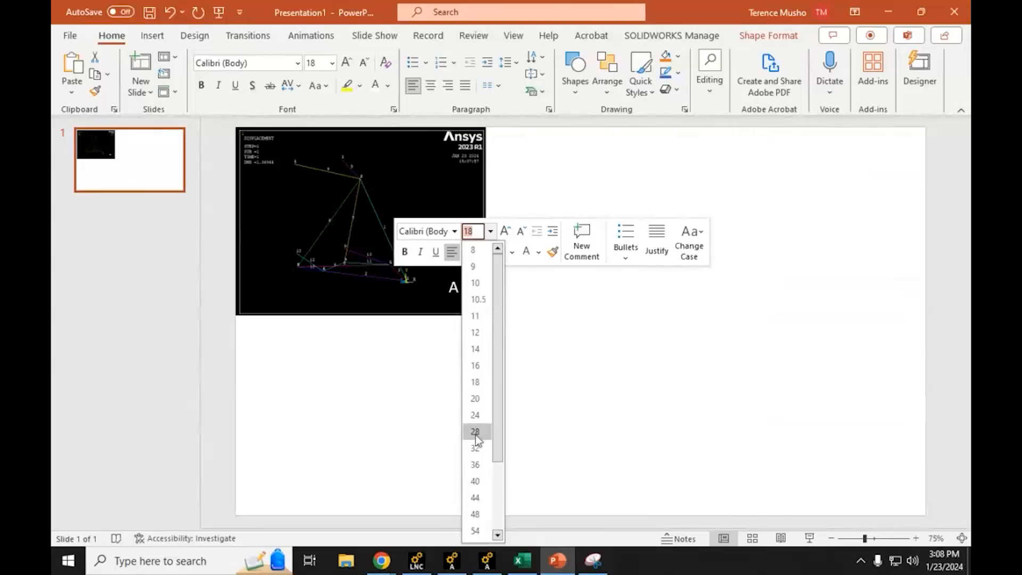
left_click(475, 481)
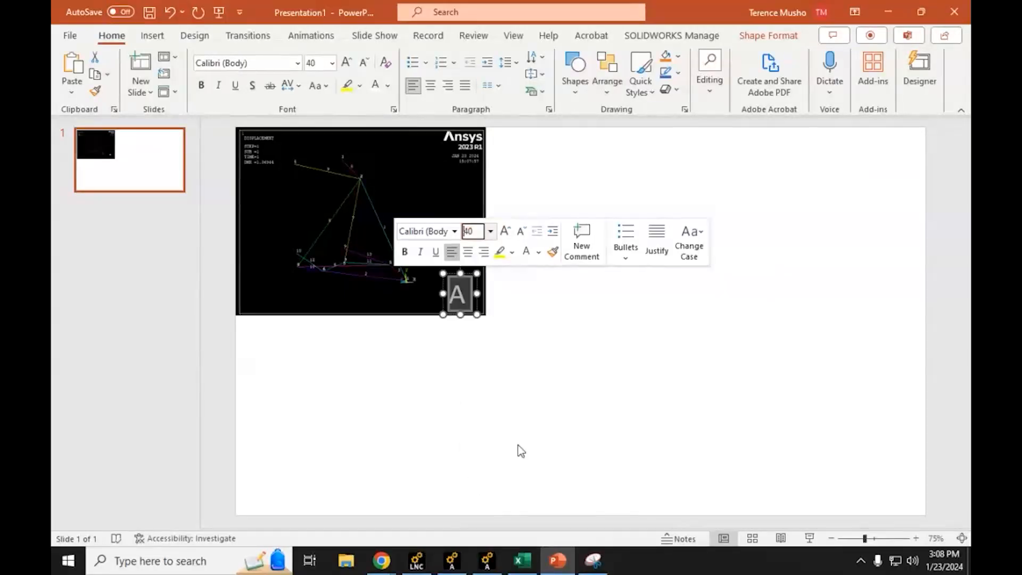
left_click(466, 275)
left_click_drag(471, 275, 485, 281)
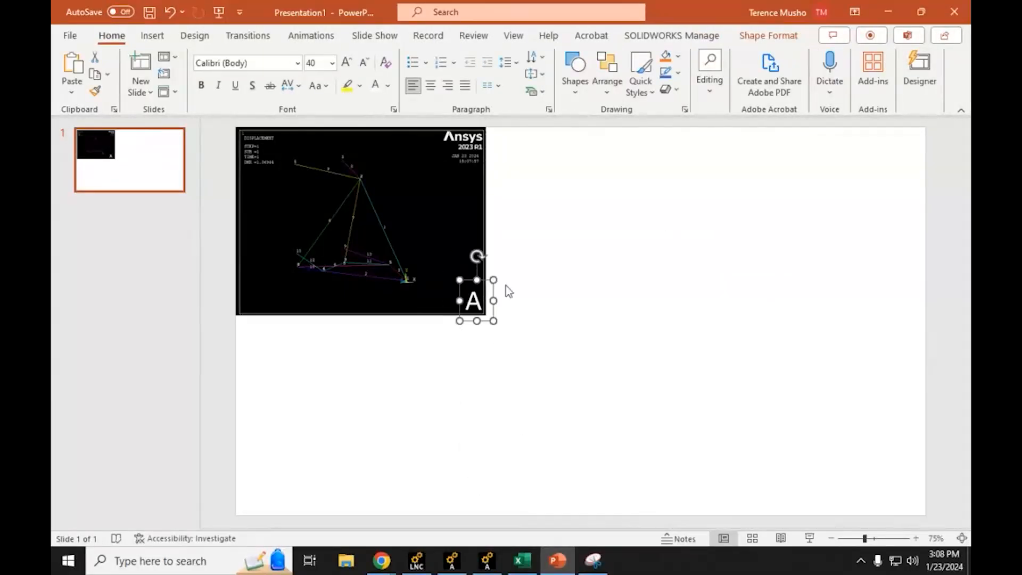
left_click(572, 327)
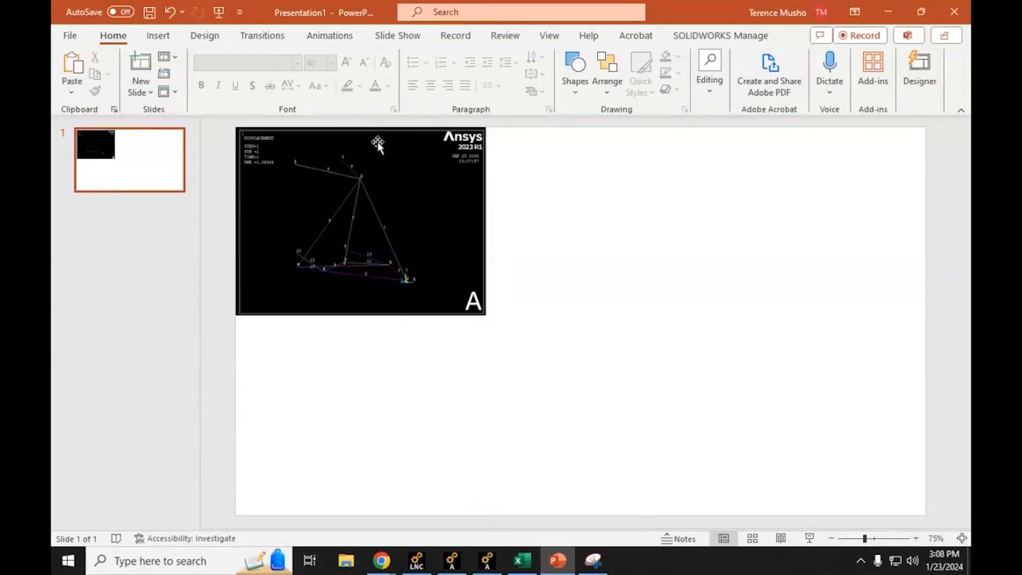
Step: Switch to Ansys APDL and turn off node numbers in the plot numbering controls, keeping element numbers displayed on the deformed-shape plot
left_click(495, 568)
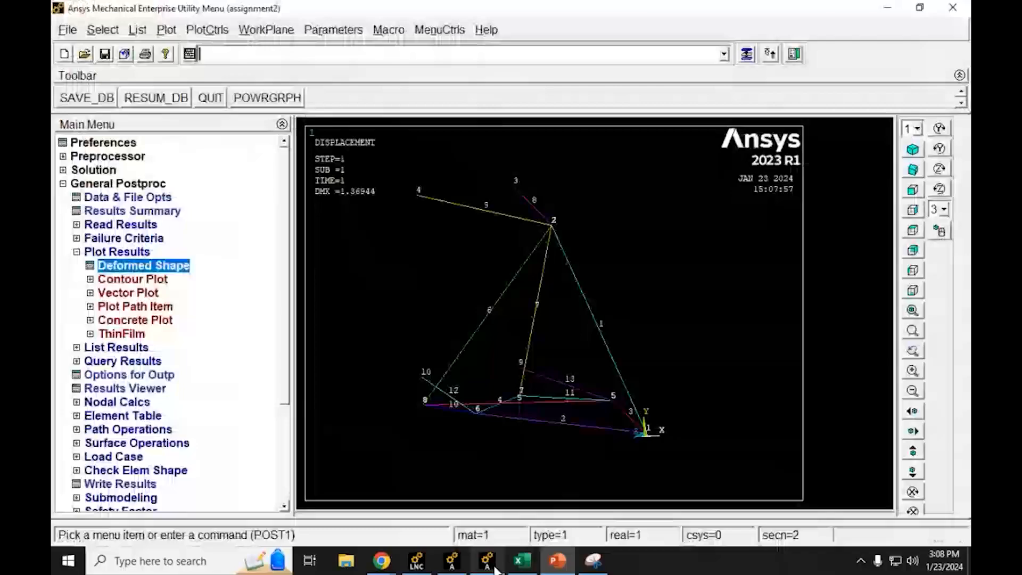
left_click(207, 30)
left_click(216, 88)
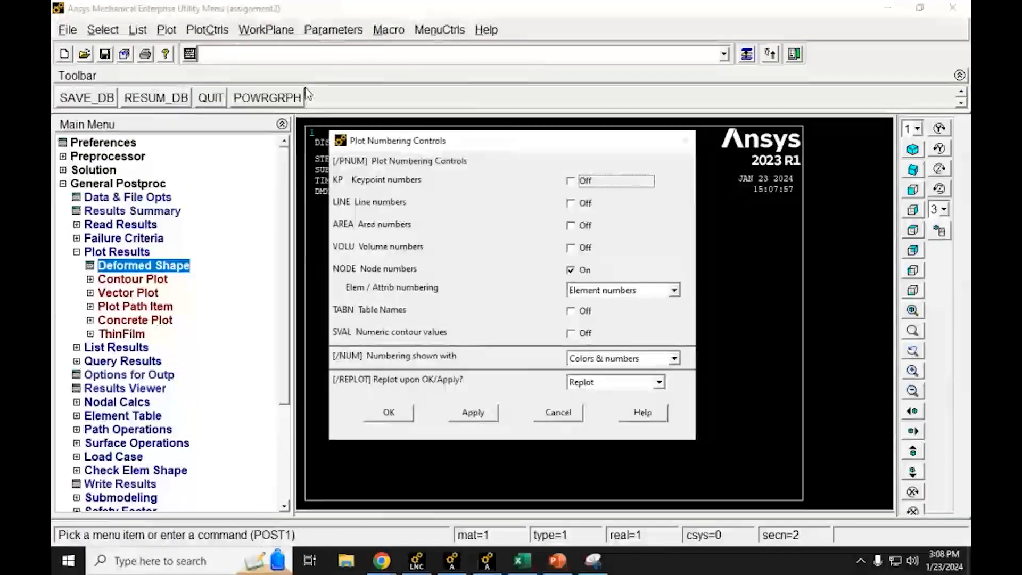
left_click_drag(454, 132, 382, 84)
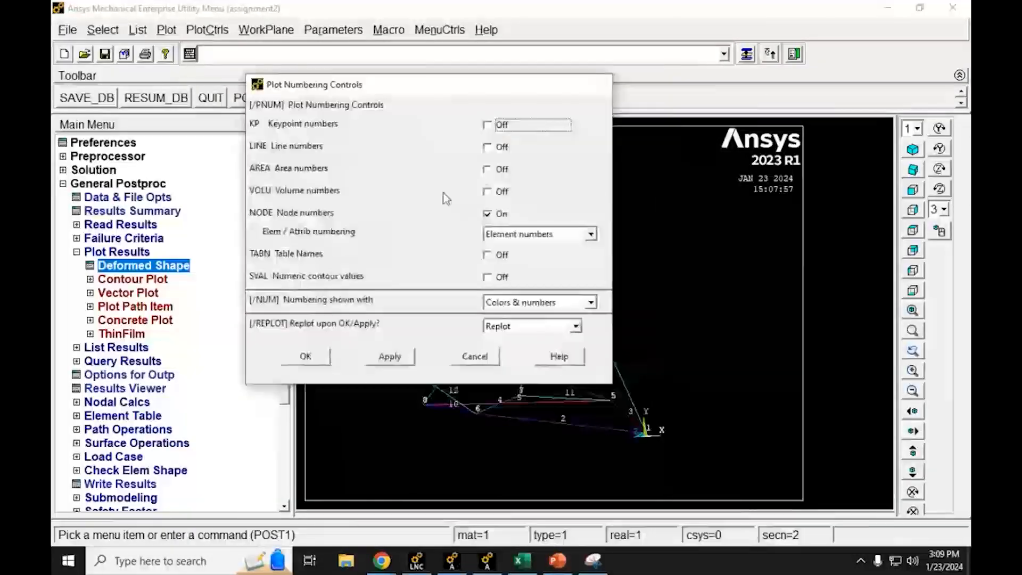
left_click(488, 214)
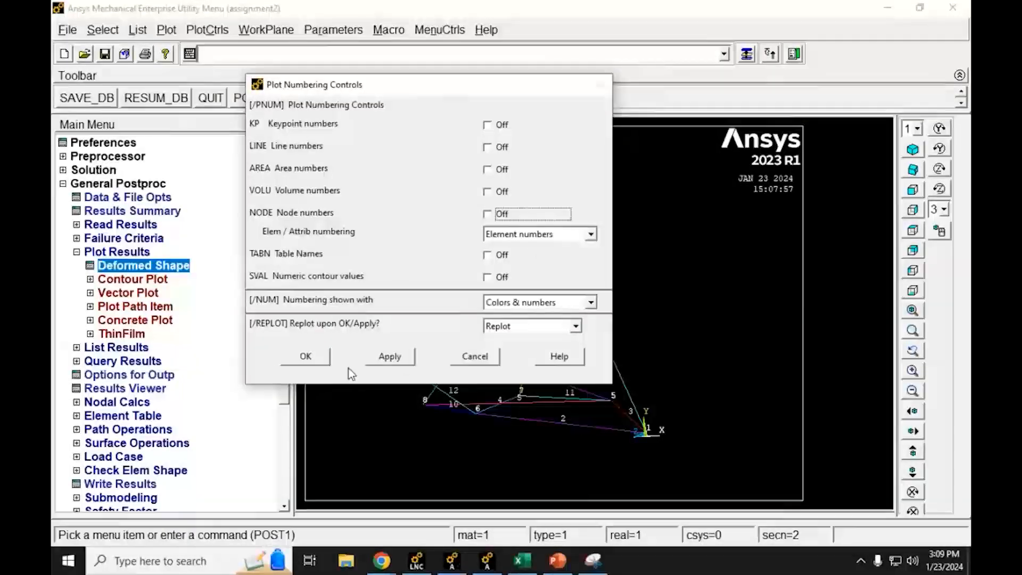
left_click(389, 357)
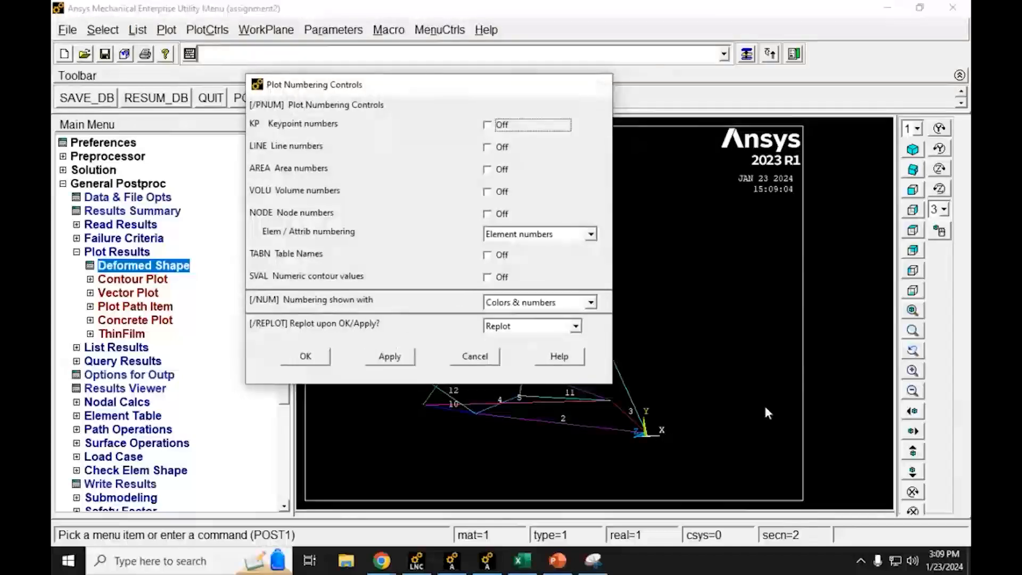
left_click(306, 356)
Step: Capture the element-numbered displacement plot as a new rectangular snip with Snipping Tool
left_click(592, 558)
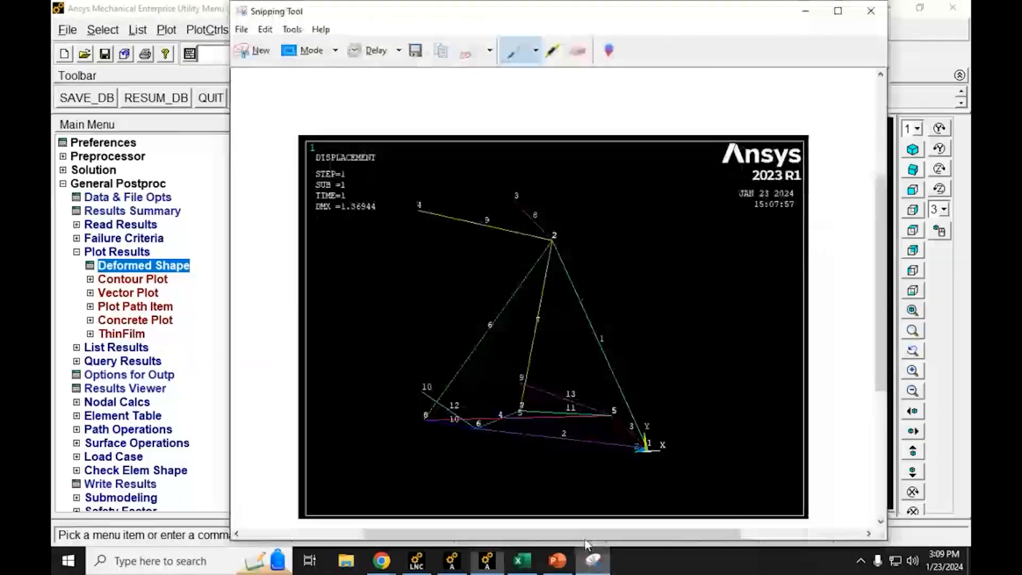
left_click(264, 54)
left_click_drag(305, 122, 809, 509)
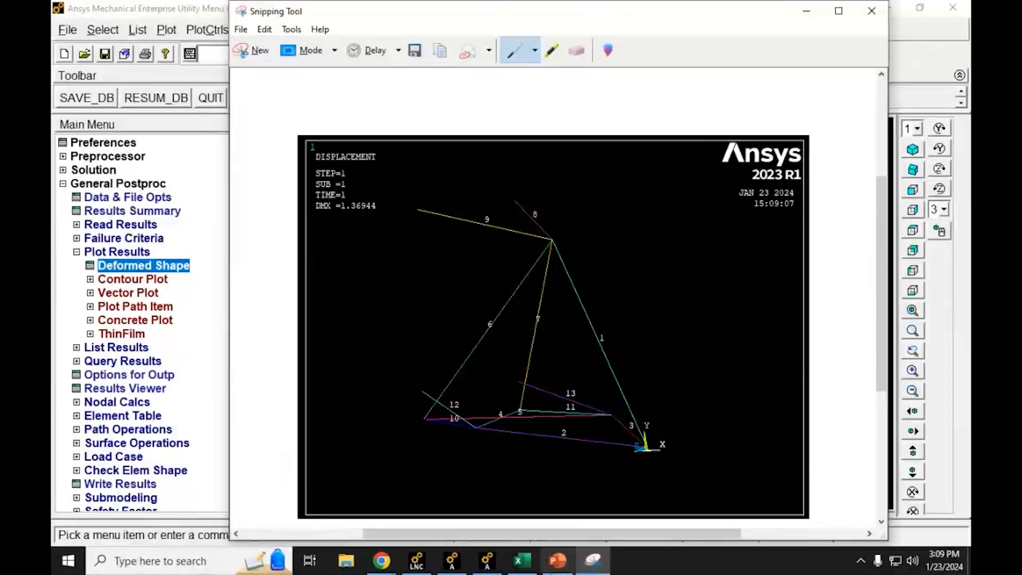
Step: Switch to PowerPoint, replace the old plot on the slide with the new capture and send it behind the A label
left_click(558, 561)
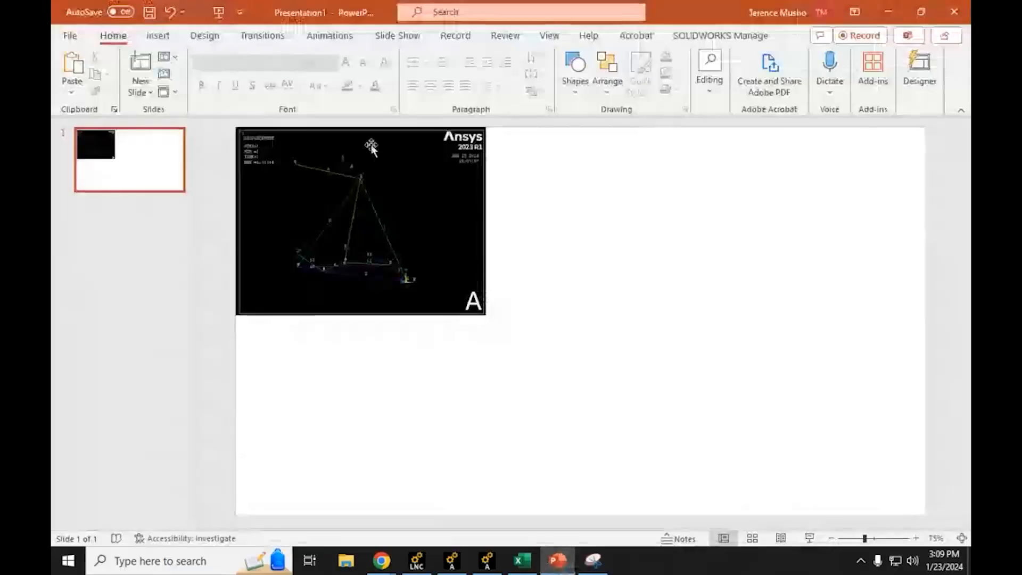
left_click(427, 190)
key("Delete")
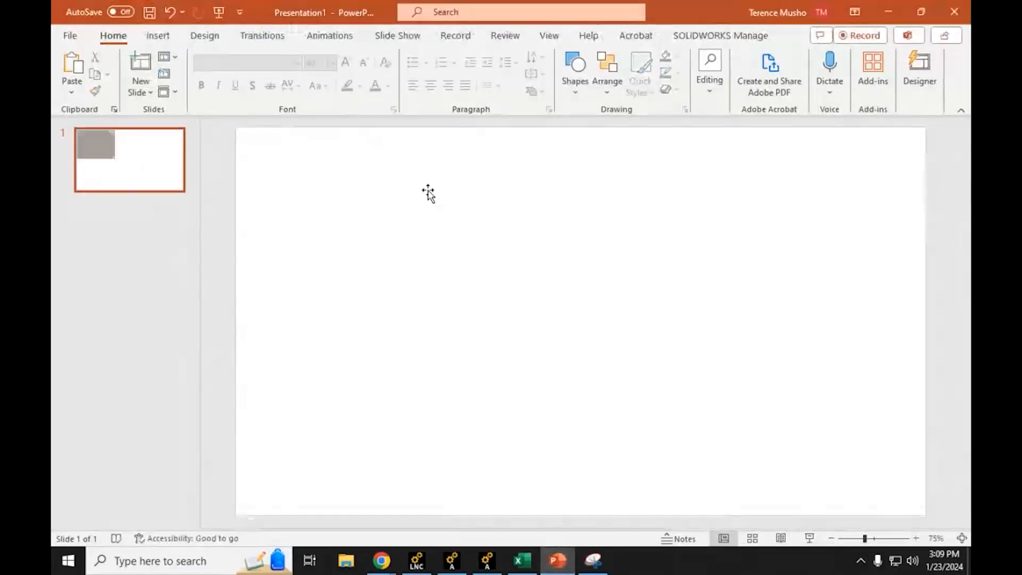
key("ctrl+v")
right_click(456, 248)
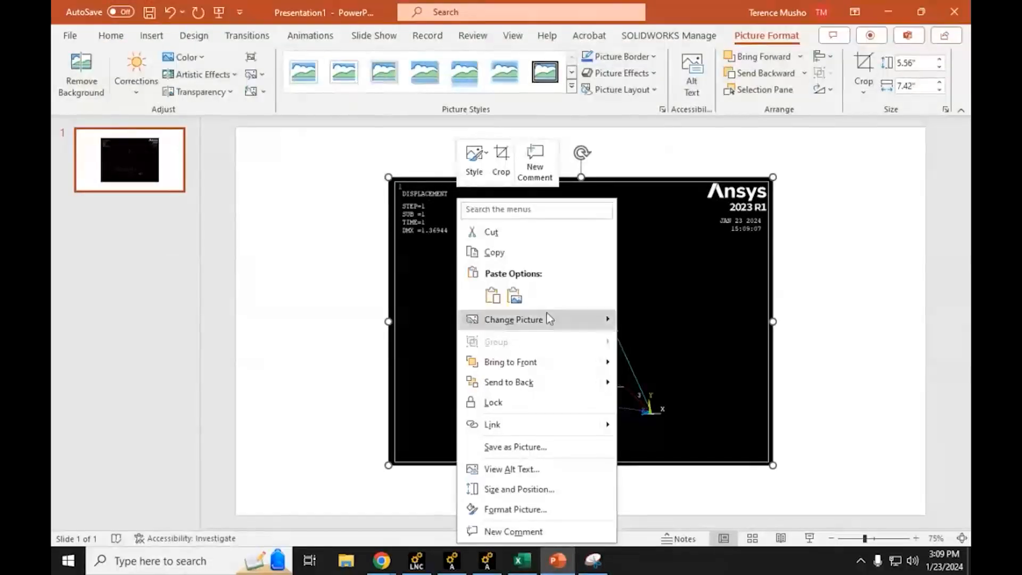
left_click(530, 384)
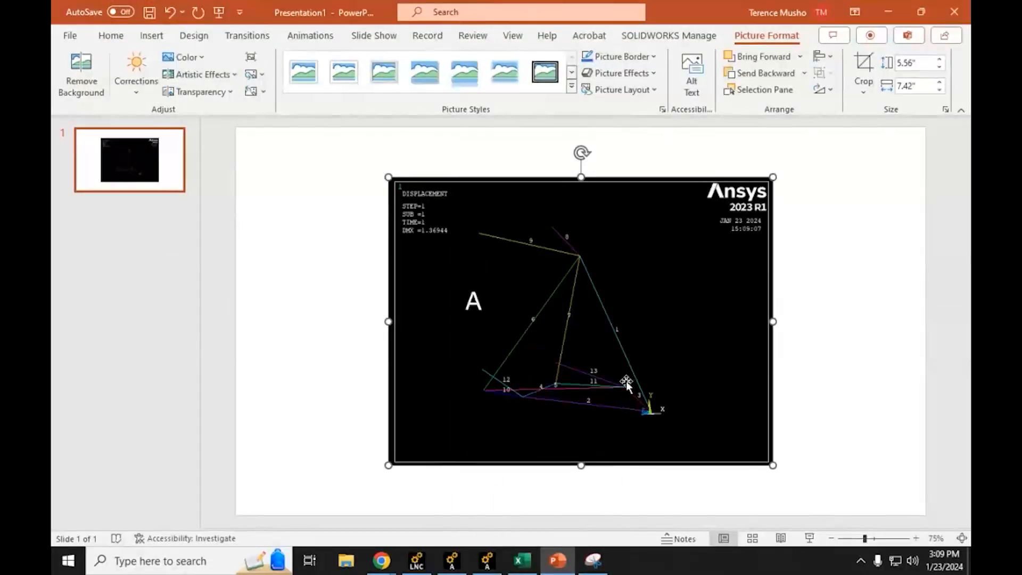
Step: Place the plot in the slide's upper-left corner, shrink it to about half the slide width and move the A label into its lower-right corner
left_click_drag(522, 315, 401, 264)
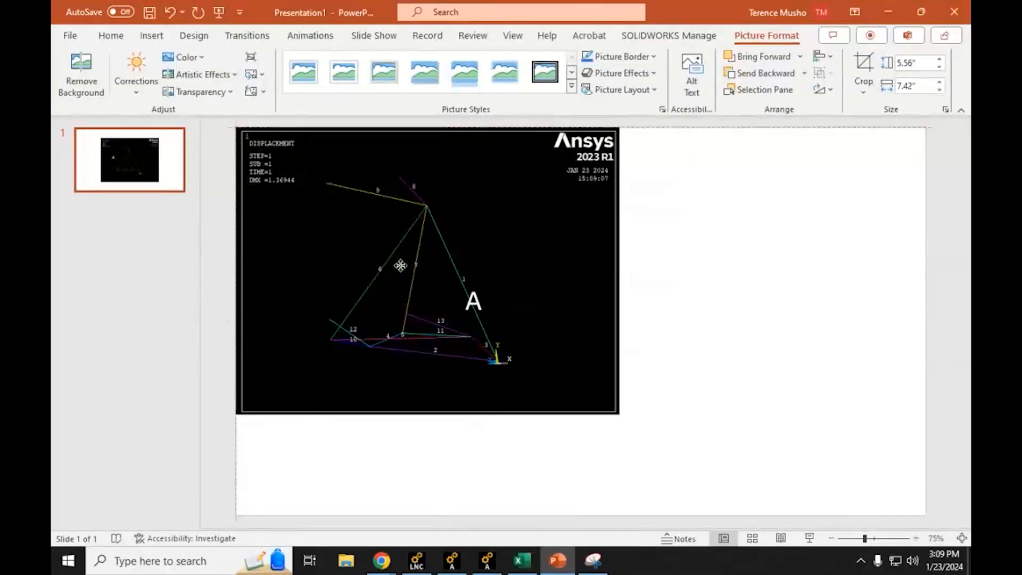
left_click_drag(619, 421, 572, 383)
left_click(490, 314)
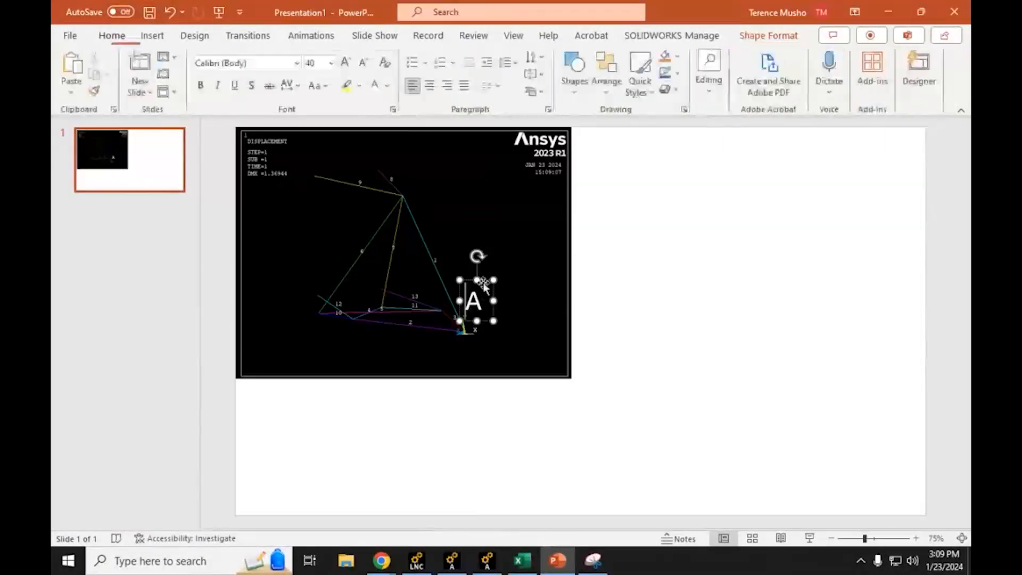
left_click_drag(490, 314, 567, 367)
left_click(632, 368)
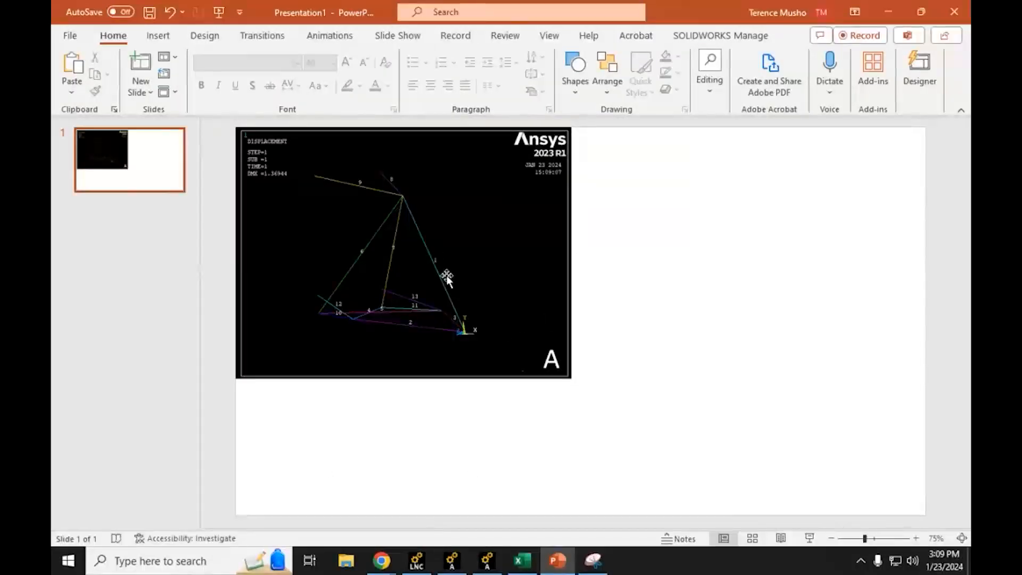
Step: Switch to Ansys APDL, turn node numbers on and set element/attribute numbering to No numbering for the displacement plot
left_click(487, 561)
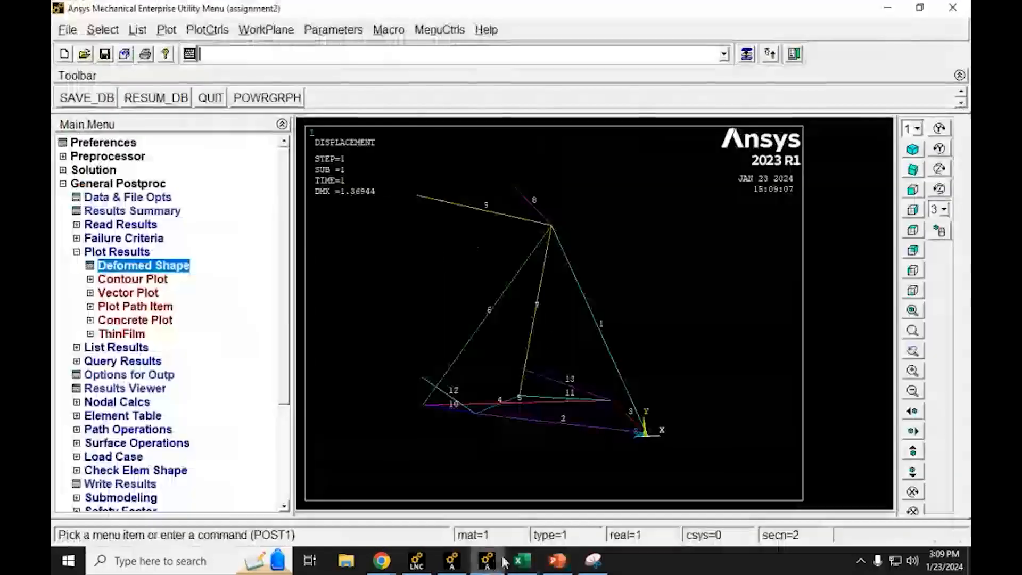
left_click(207, 30)
left_click(266, 91)
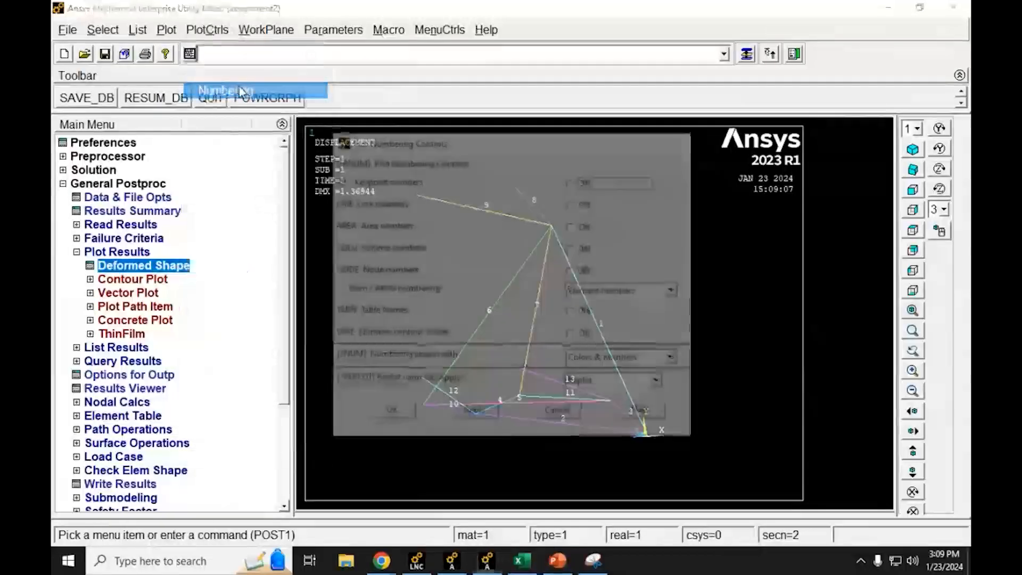
left_click(572, 270)
left_click(624, 290)
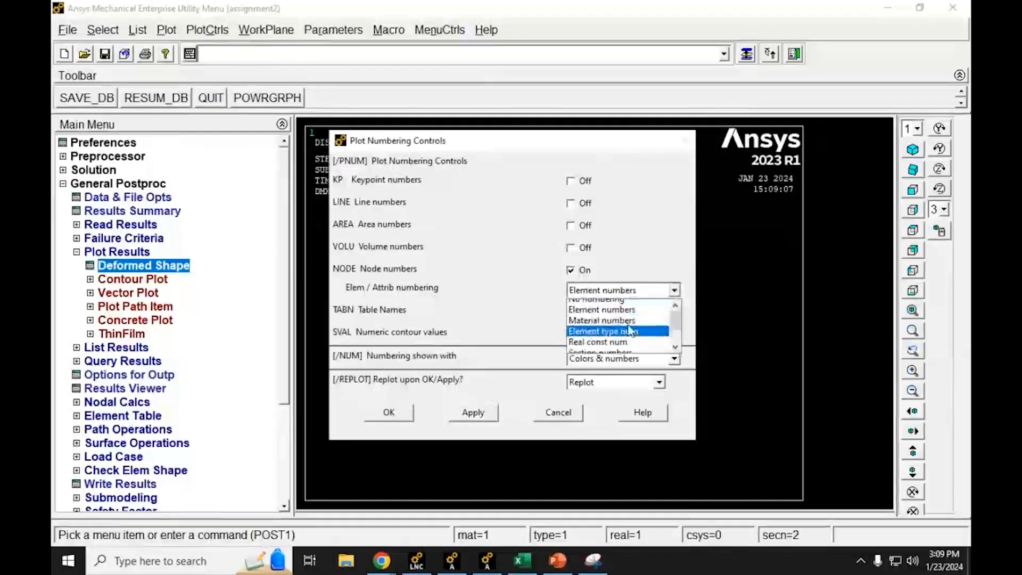
left_click(604, 305)
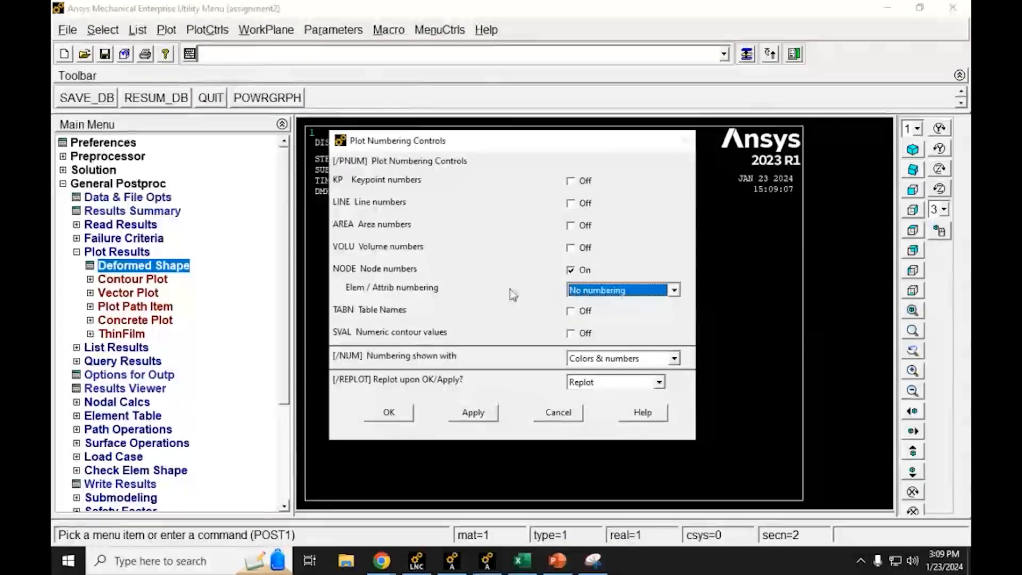
left_click(383, 418)
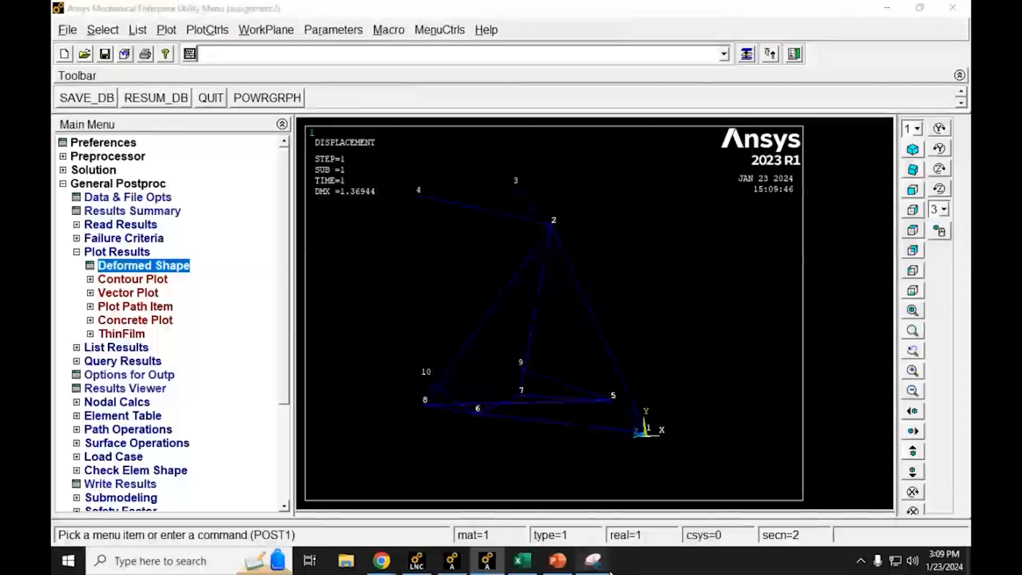
Step: Capture the node-numbered displacement plot as a new snip with Snipping Tool
left_click(592, 560)
left_click(259, 51)
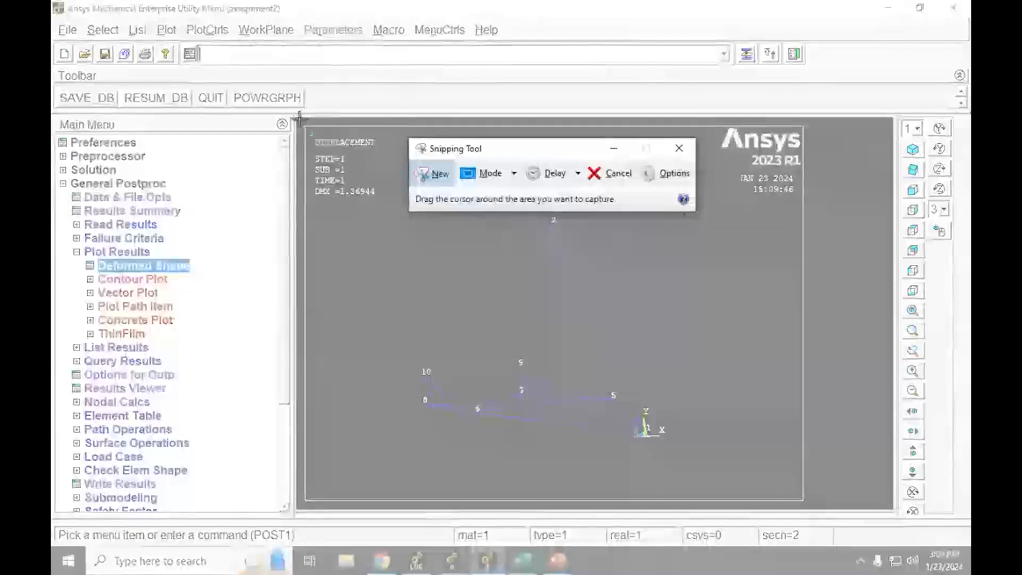
left_click_drag(301, 119, 808, 507)
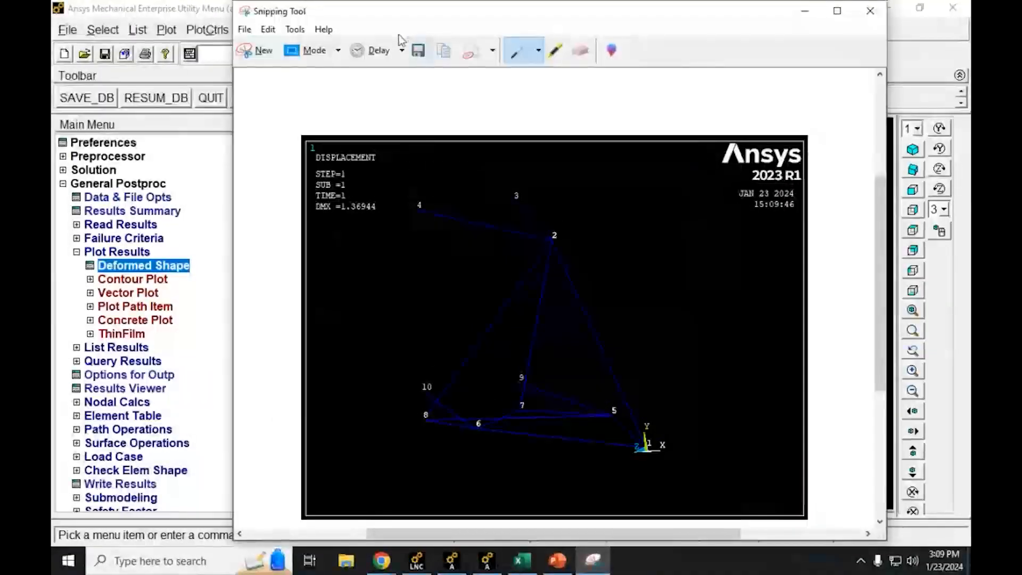
Step: Switch to PowerPoint, paste the node-numbered plot beside plot A in the slide's upper-right corner and shrink it to about 4.92" high by 6.48" wide
left_click(557, 560)
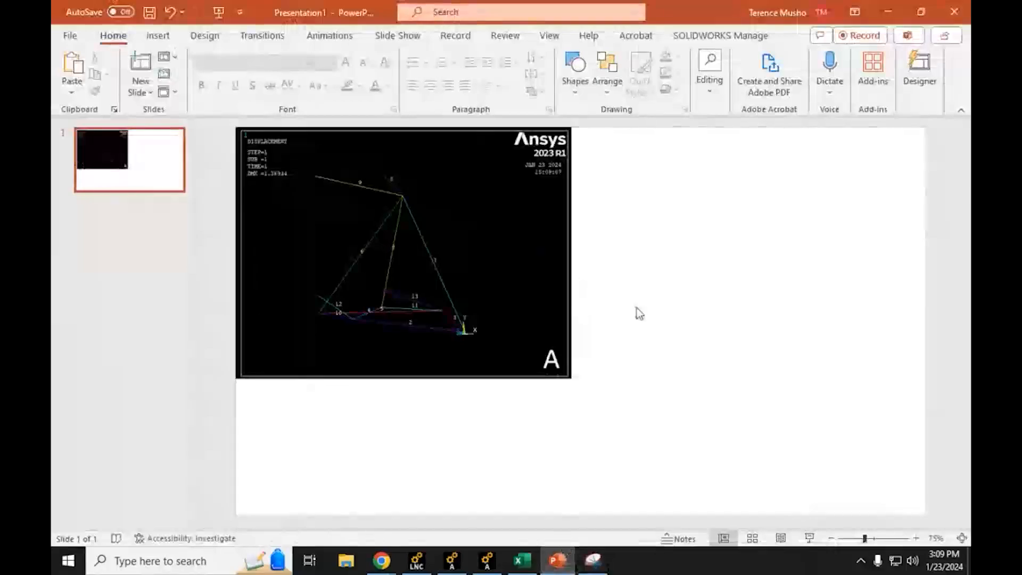
key("ctrl+v")
left_click_drag(541, 320, 719, 271)
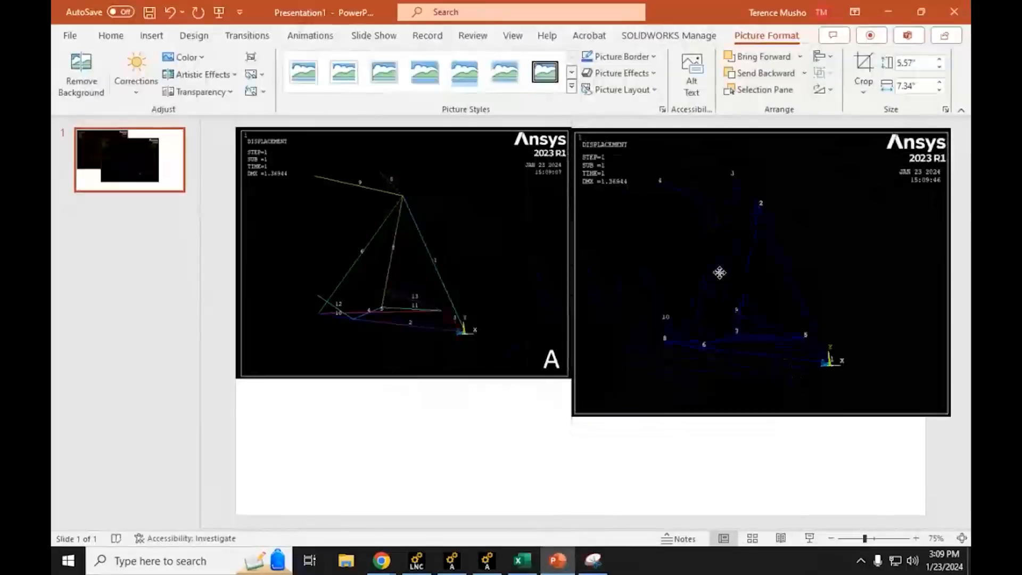
left_click(961, 133)
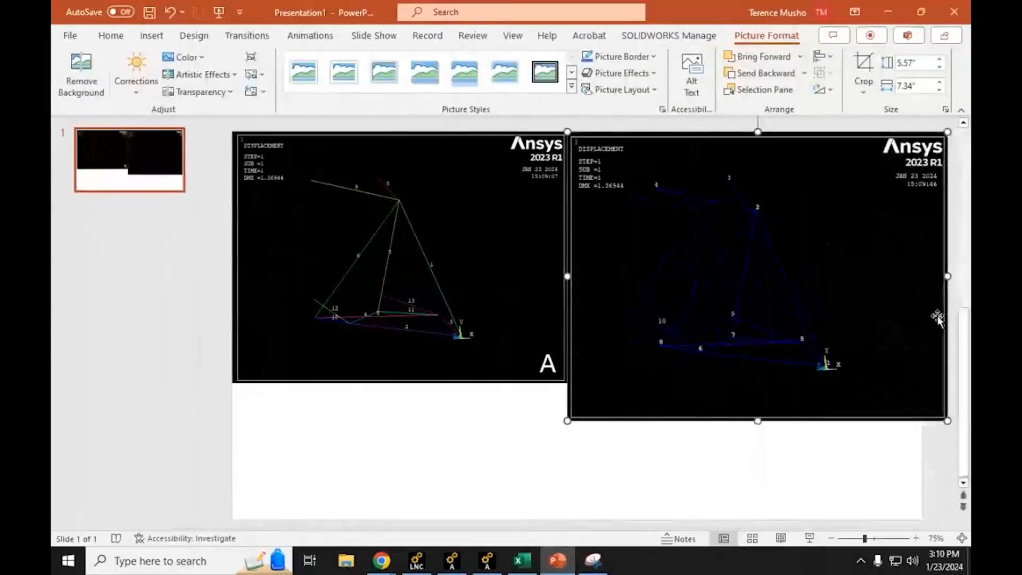
left_click_drag(948, 421, 923, 401)
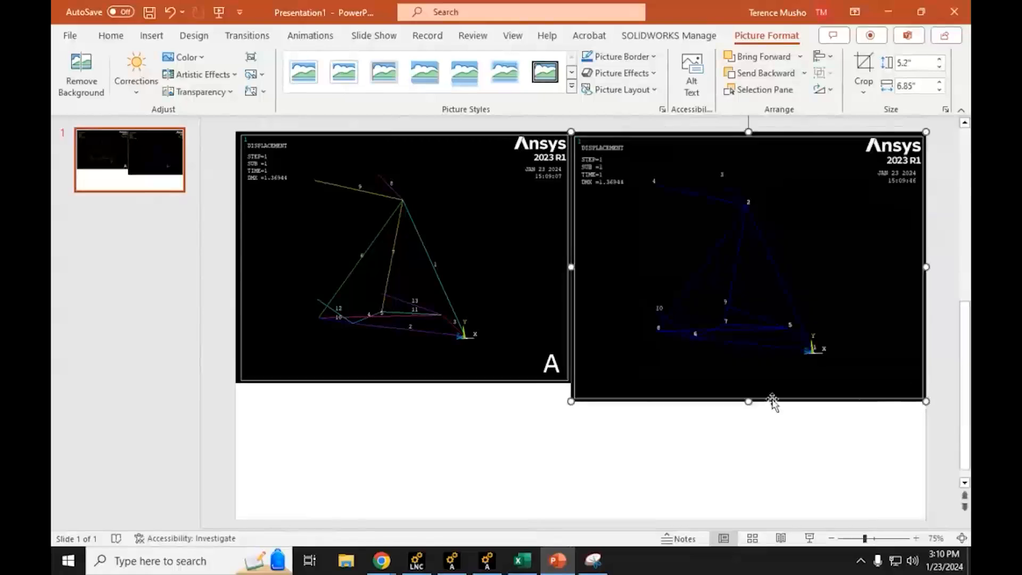
left_click_drag(572, 402, 594, 356)
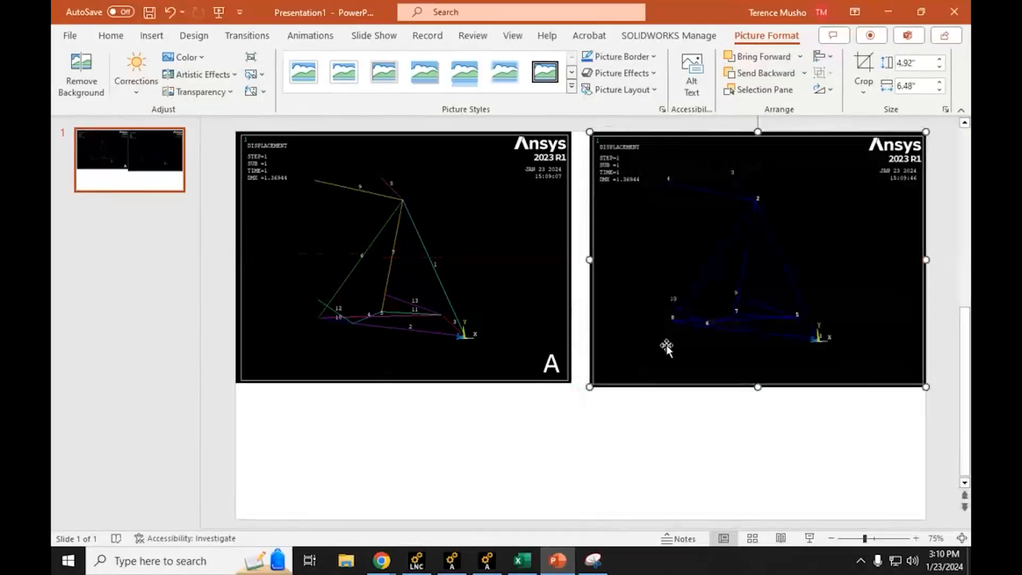
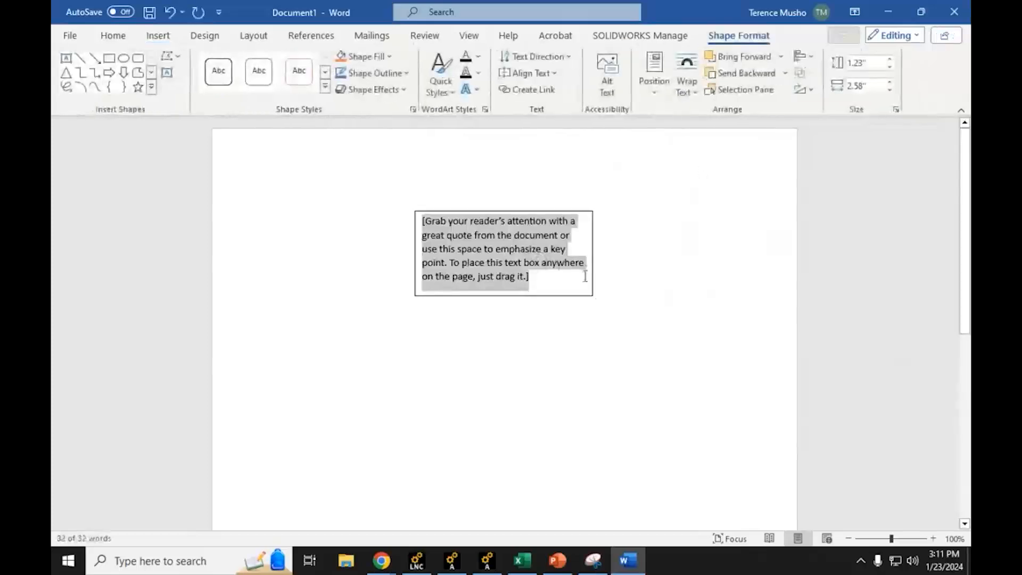
Step: Enlarge the Word text box to about 4.16" high by 6.47" wide and replace its placeholder text with the copied A/B figure
left_click_drag(593, 292, 727, 456)
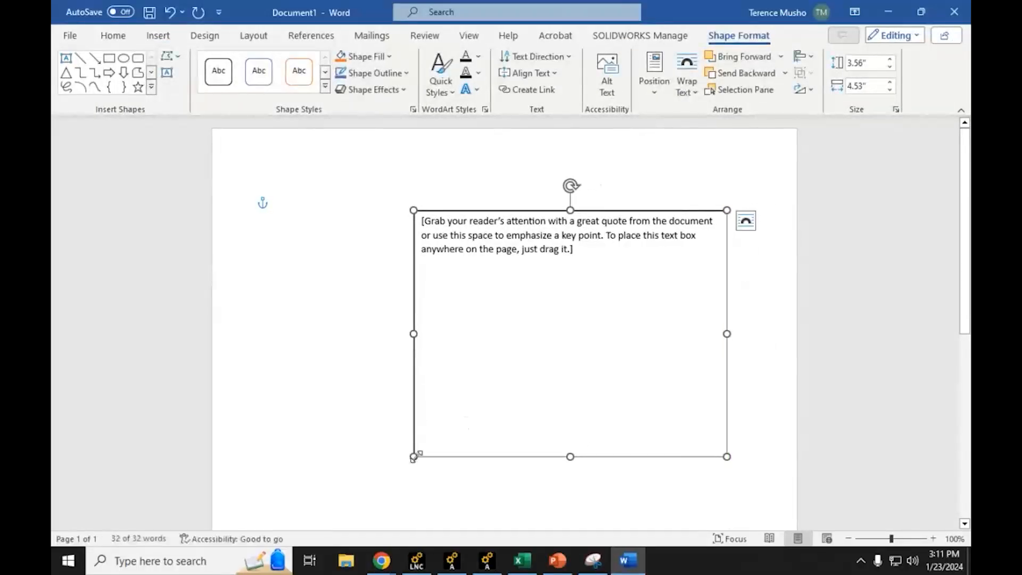
left_click_drag(414, 457, 271, 497)
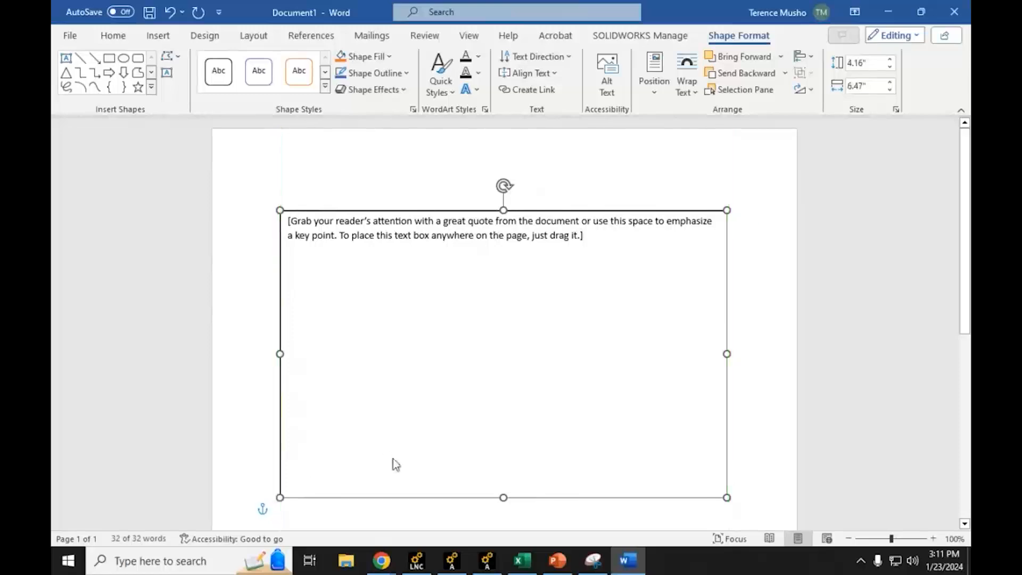
left_click(393, 459)
key("ctrl+v")
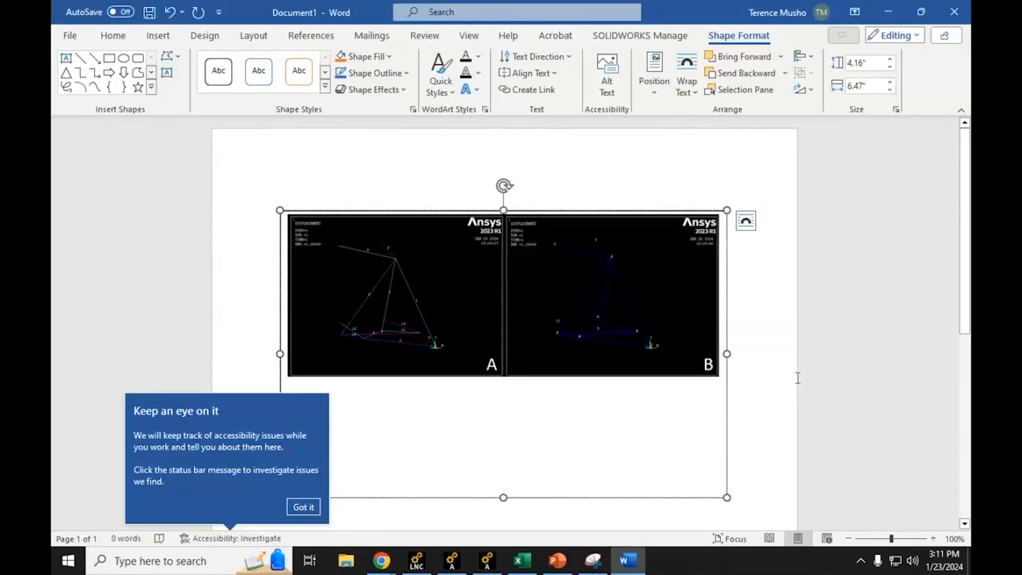
Step: Caption the figure "Figure 1 – Subfigure A is the plot of the nodes numbers. Subfigure B is the plots of the node numbers."
type("re")
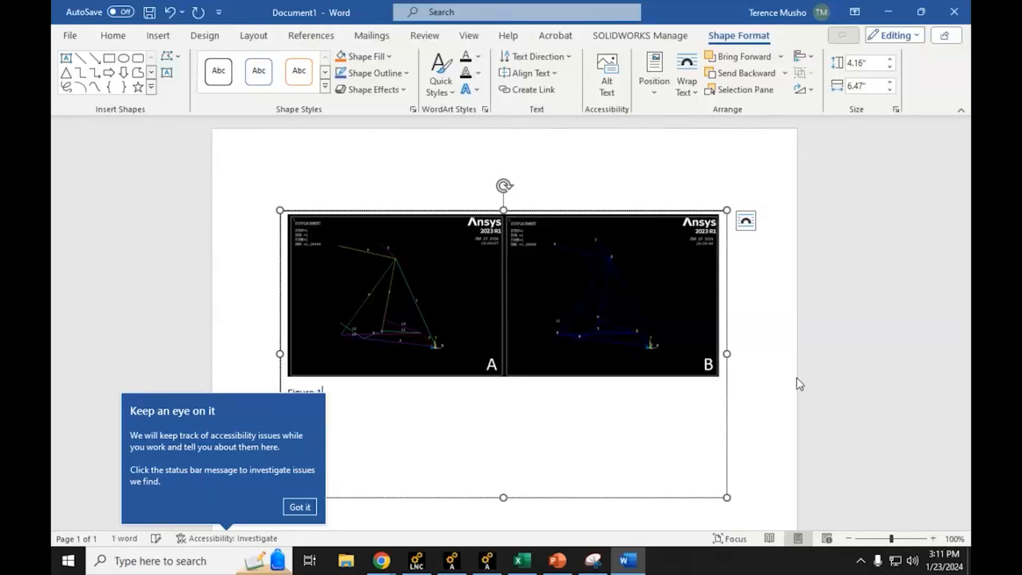
type(" 1")
left_click(299, 506)
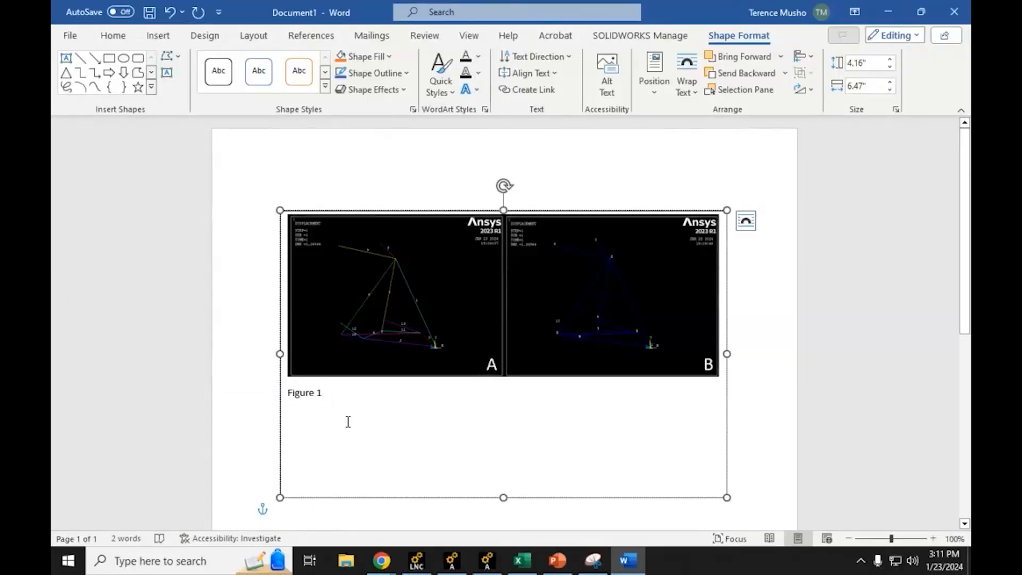
type("- Subfig")
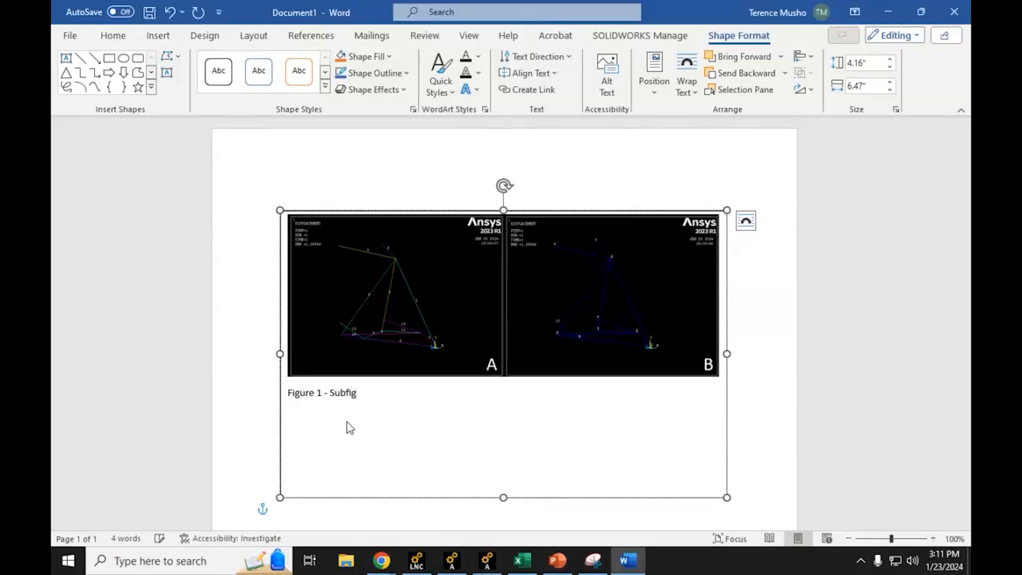
type("ure A is the plot of the no")
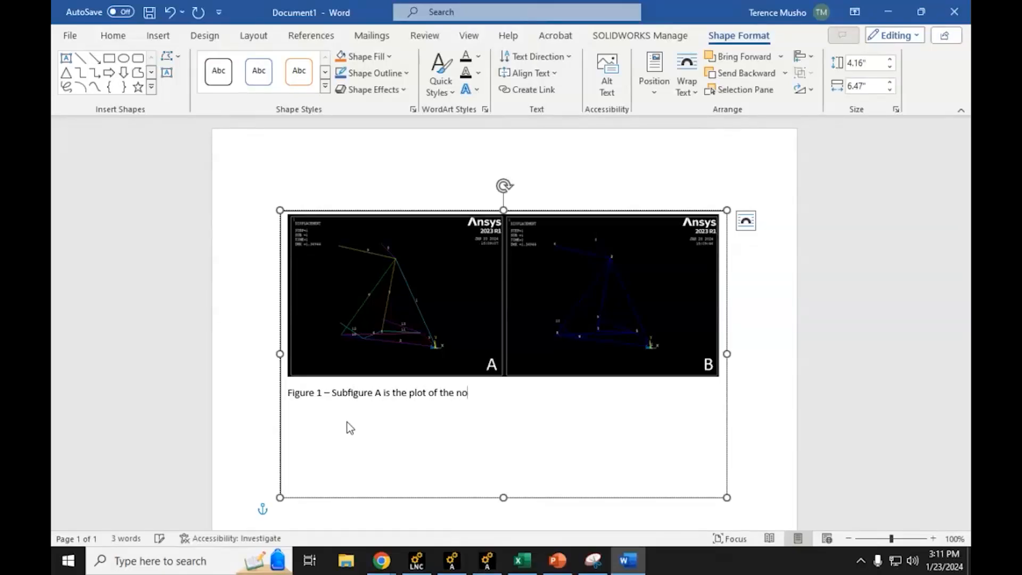
type("des numbers")
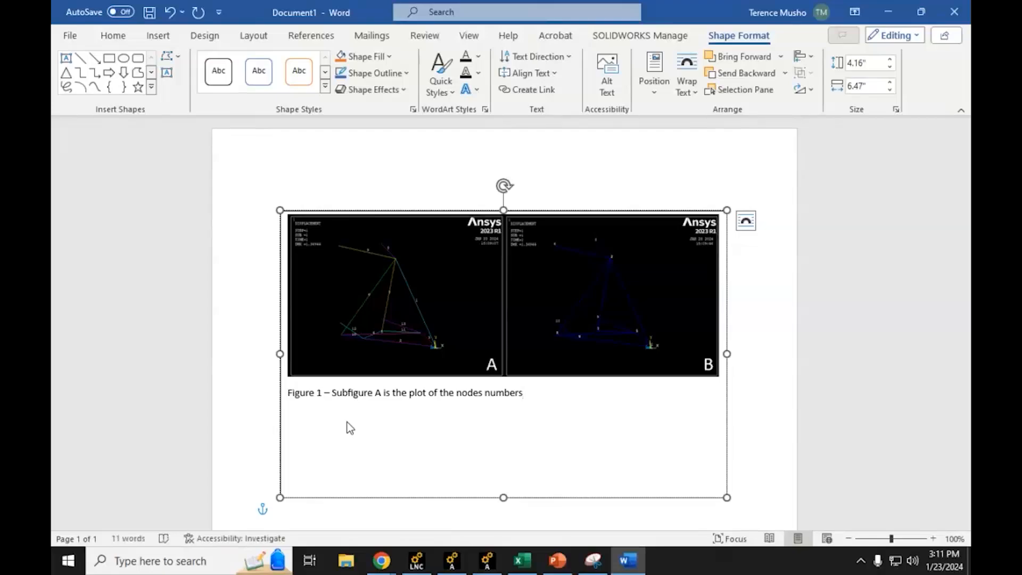
type(". Subfigure B is the plots of the")
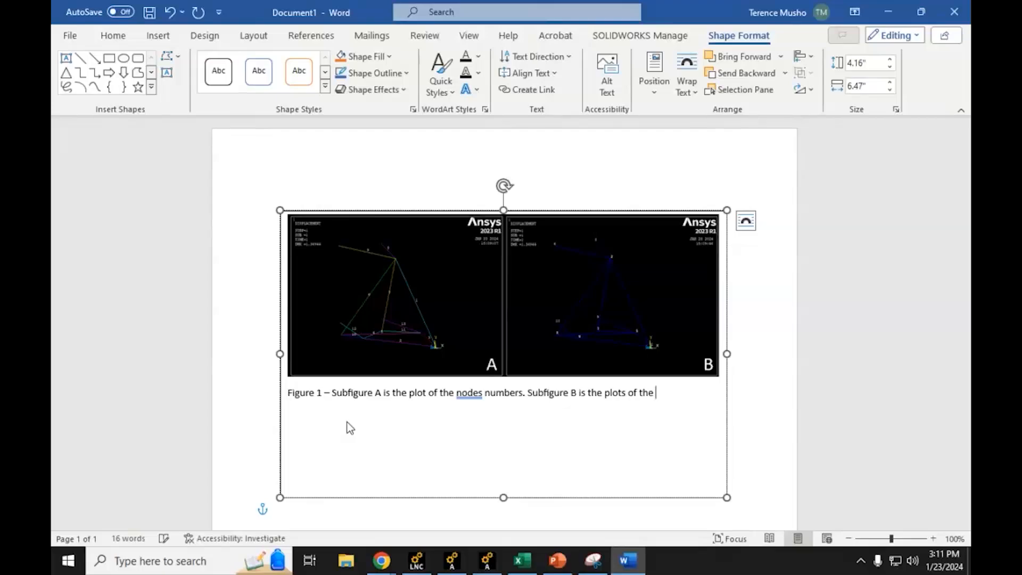
type(" nodes ")
type("mbers.")
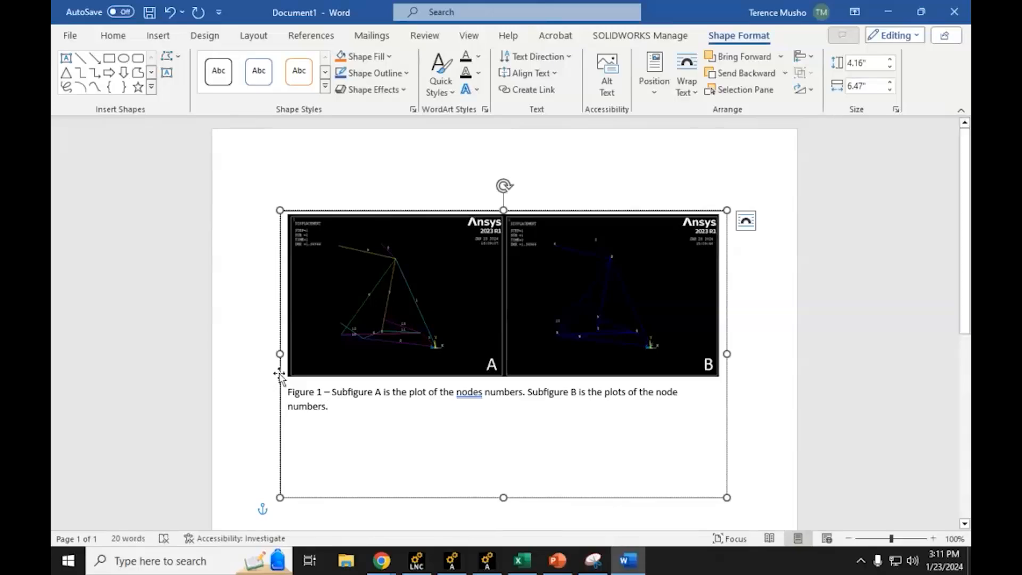
Step: Replace "nodes" with "element" in the caption's Subfigure A sentence and shorten the text box to about 2.99" high
double_click(465, 391)
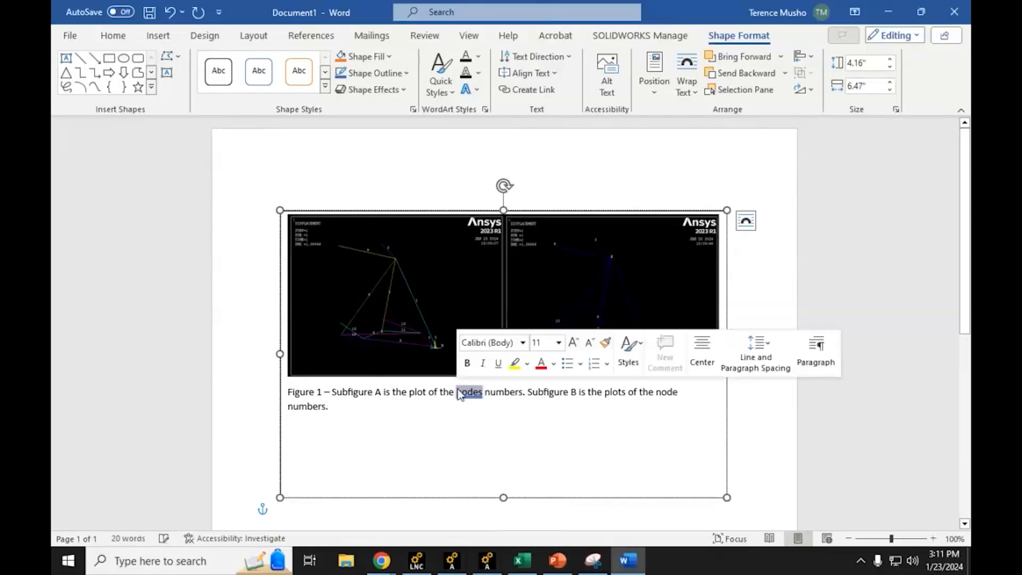
type("element")
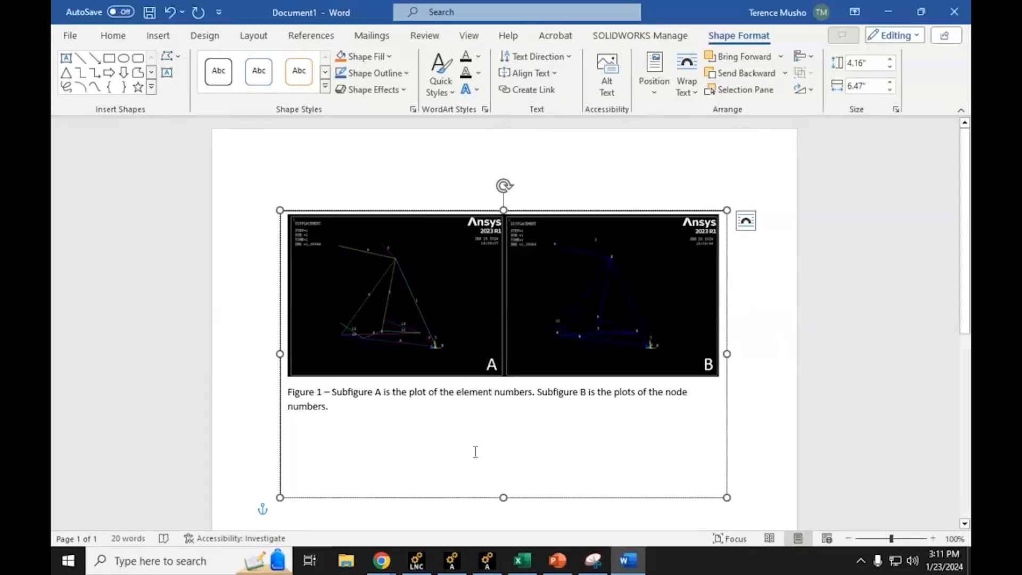
left_click_drag(504, 496, 490, 416)
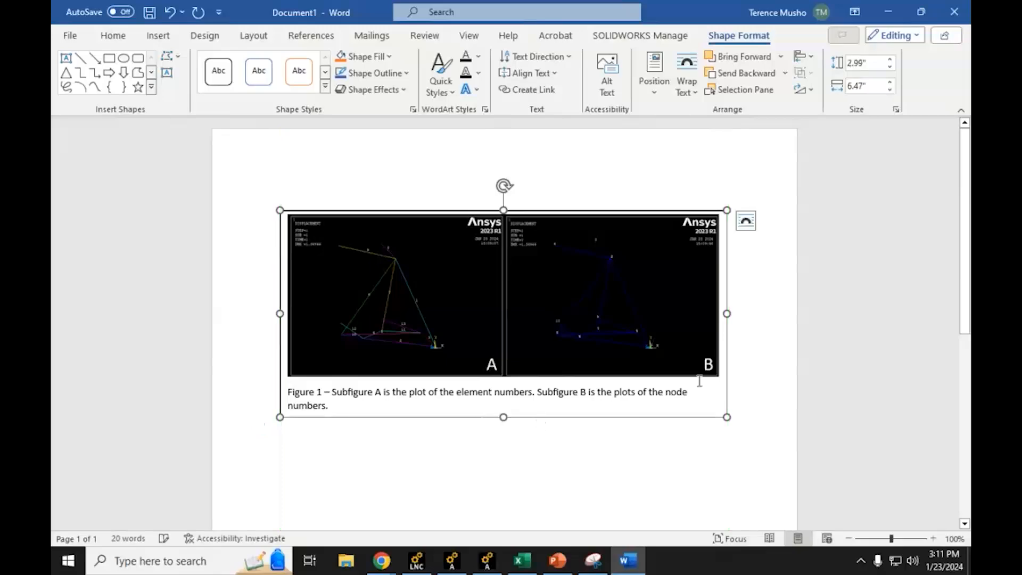
left_click(828, 296)
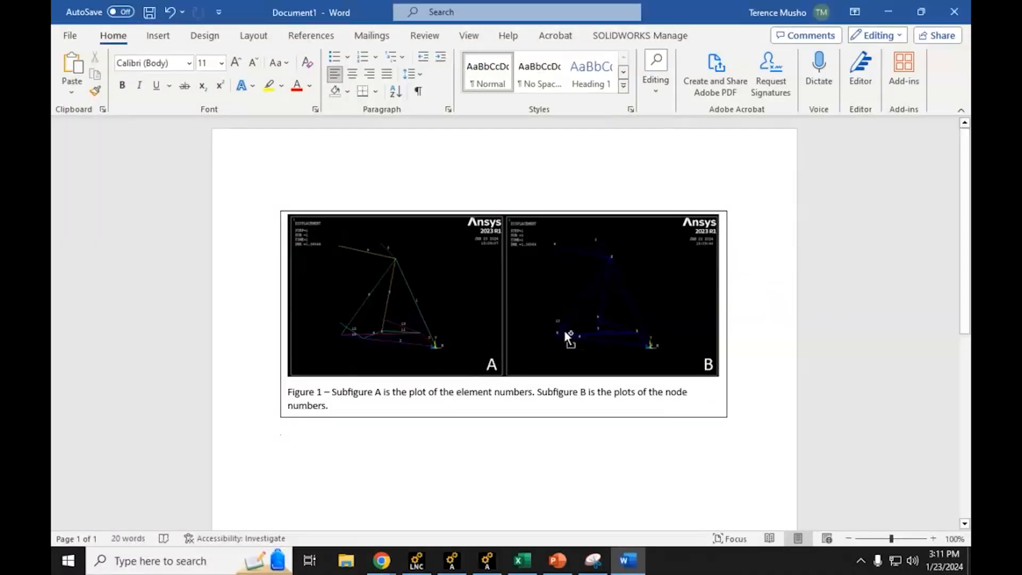
Step: Inspect the captioned Figure 1 up close, switch to Chrome and read task 2 of the lab assignment
scroll(600, 321, "up", 4, "ctrl")
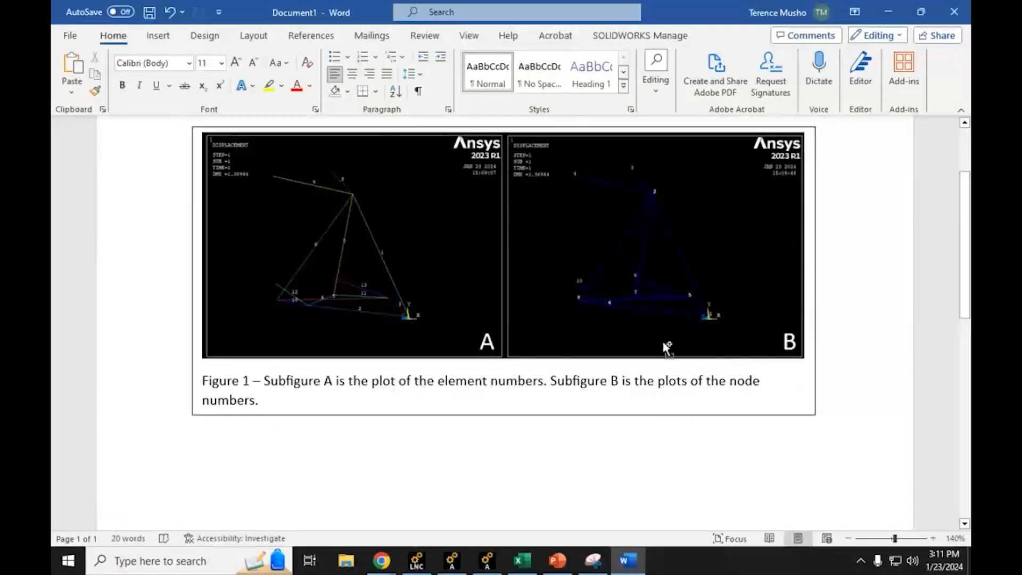
scroll(665, 353, "up", 2)
scroll(644, 395, "up", 1, "ctrl")
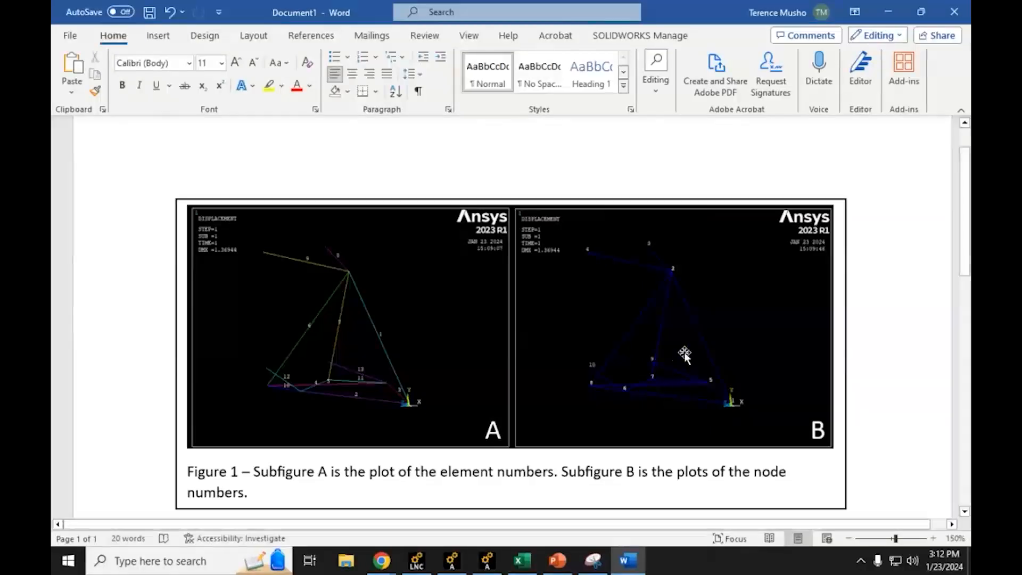
scroll(903, 309, "down", 2)
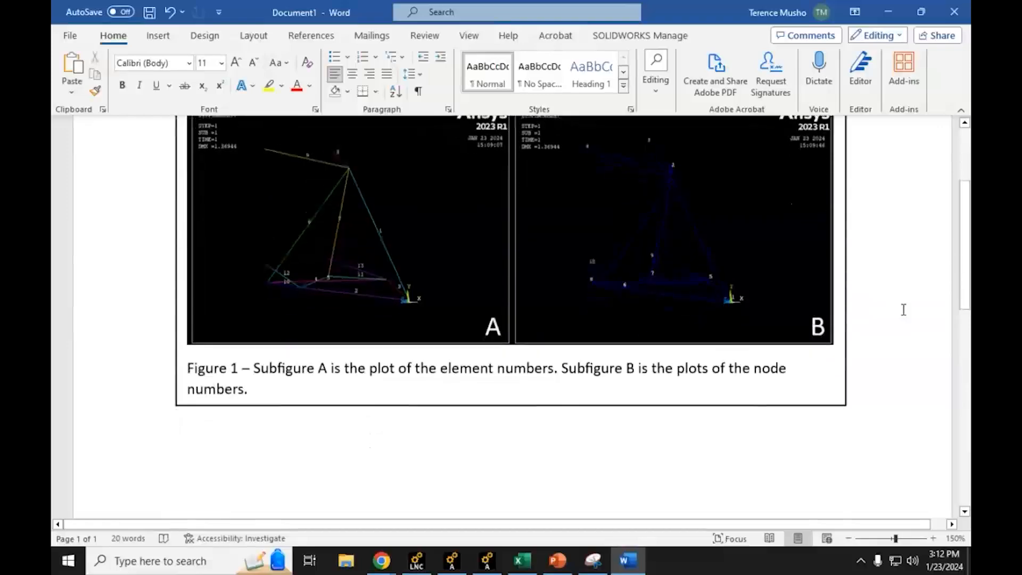
scroll(904, 308, "up", 1)
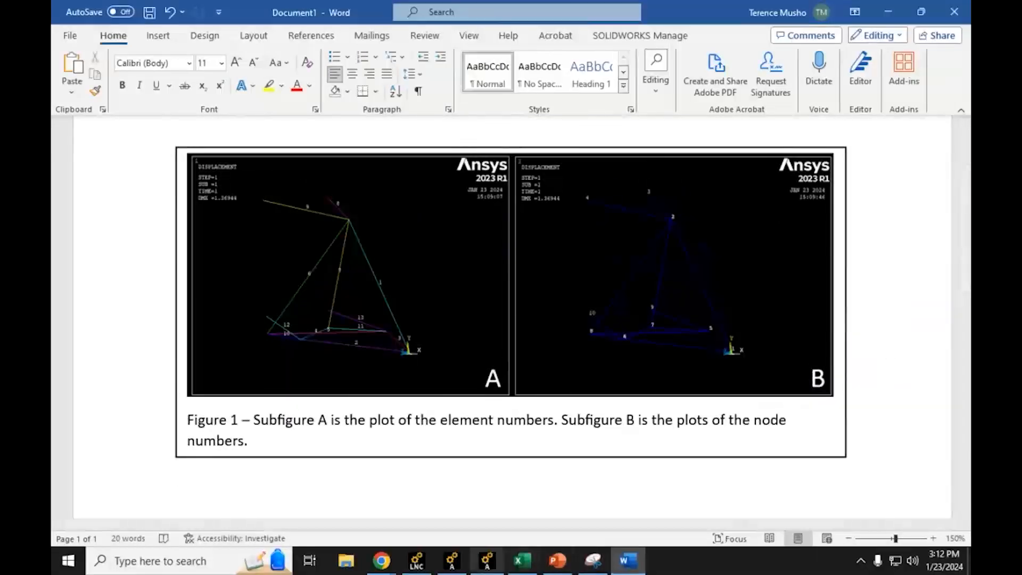
left_click(381, 561)
left_click(334, 527)
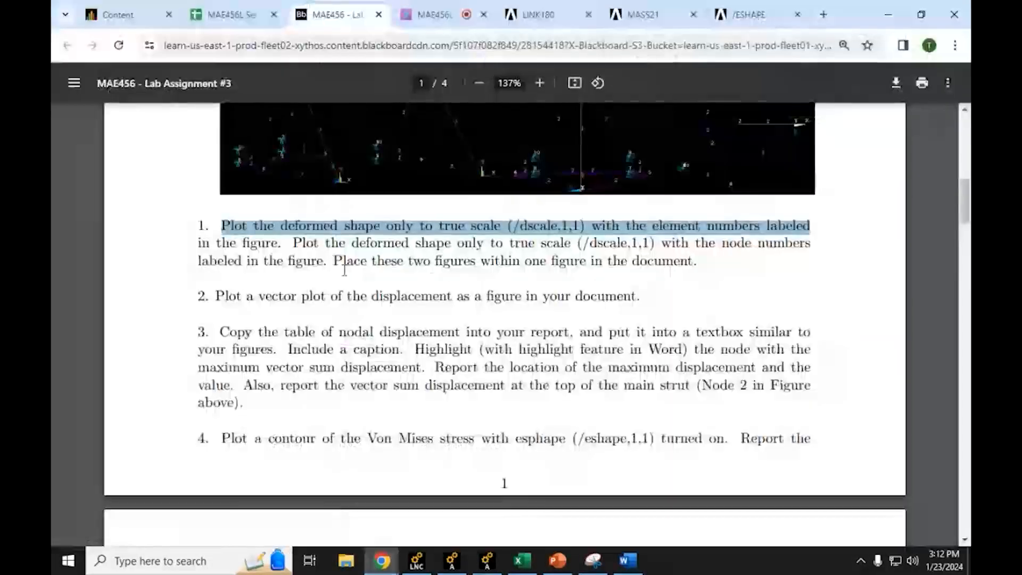
triple_click(319, 297)
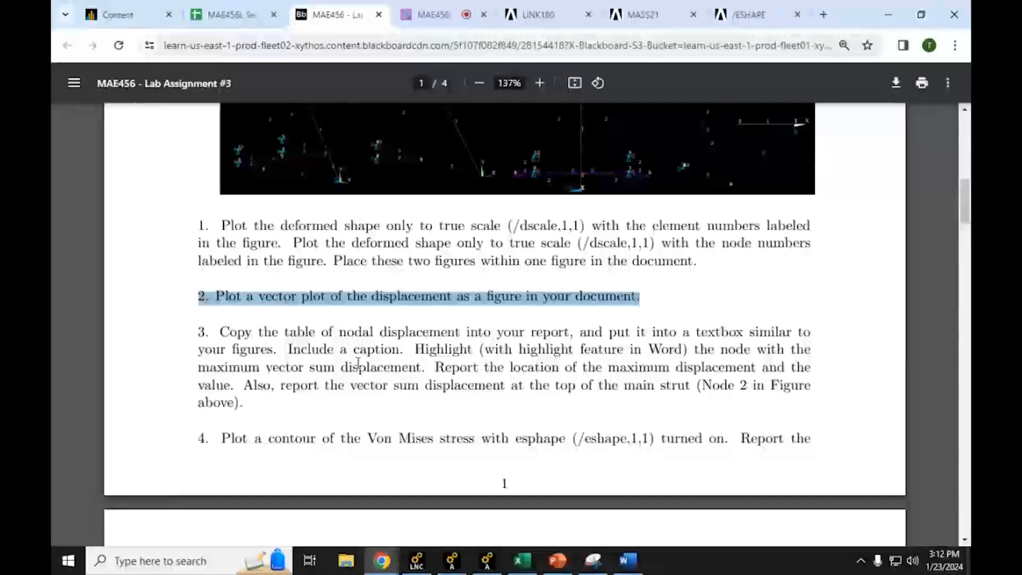
Step: Return to Ansys APDL, leave the general postprocessor and enter the Preprocessor
left_click(888, 14)
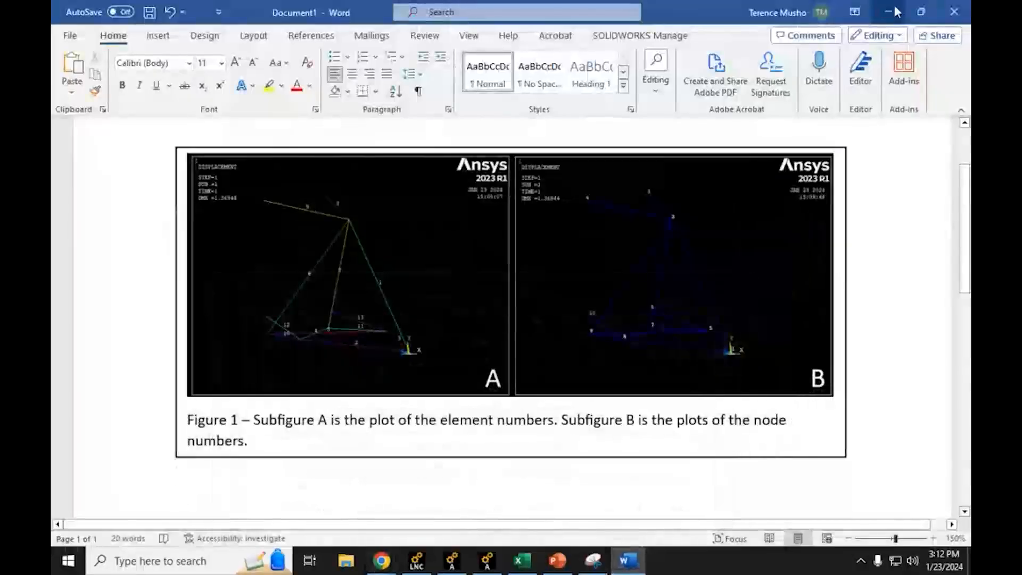
left_click(899, 11)
left_click(875, 11)
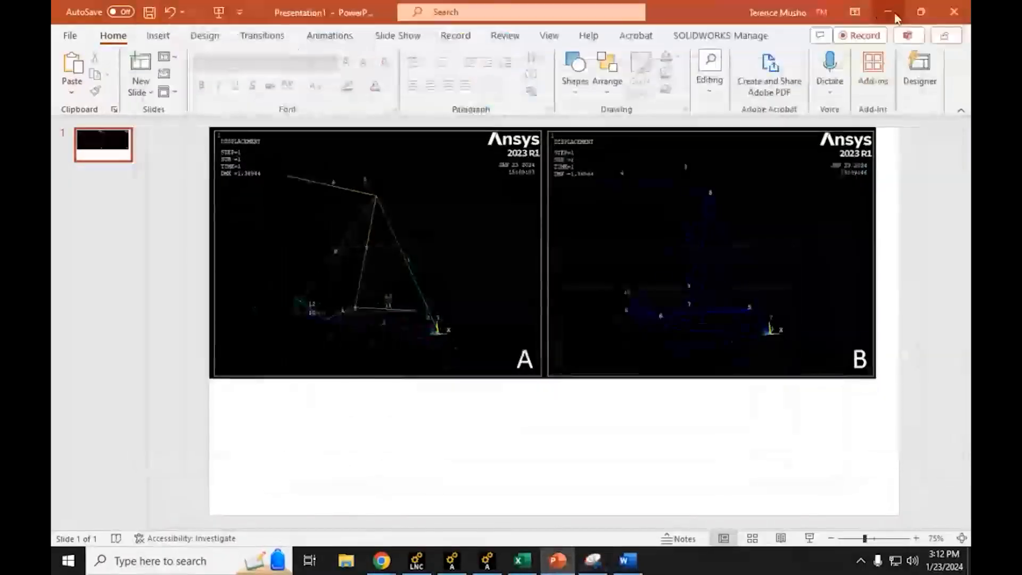
left_click(897, 13)
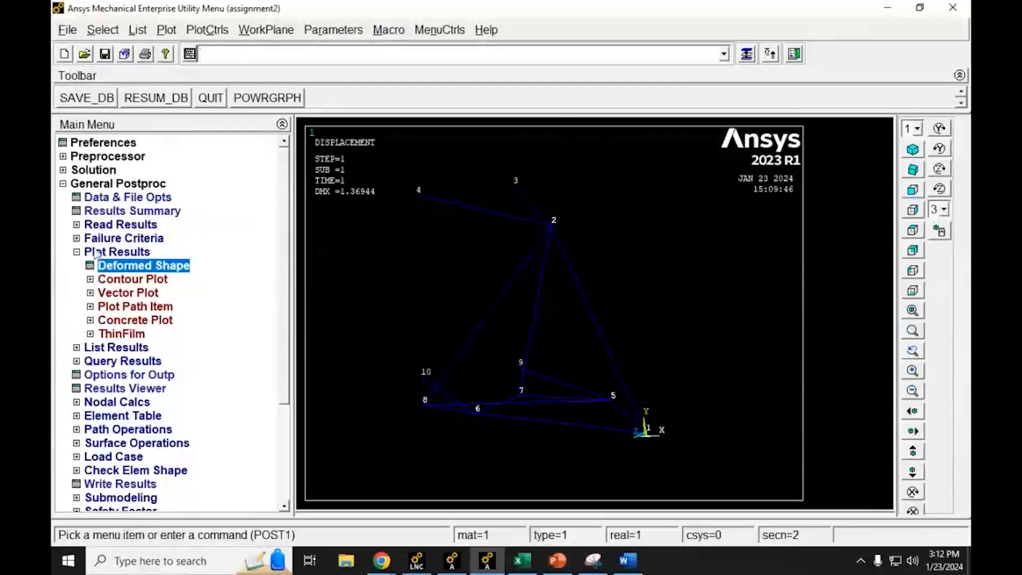
left_click(77, 252)
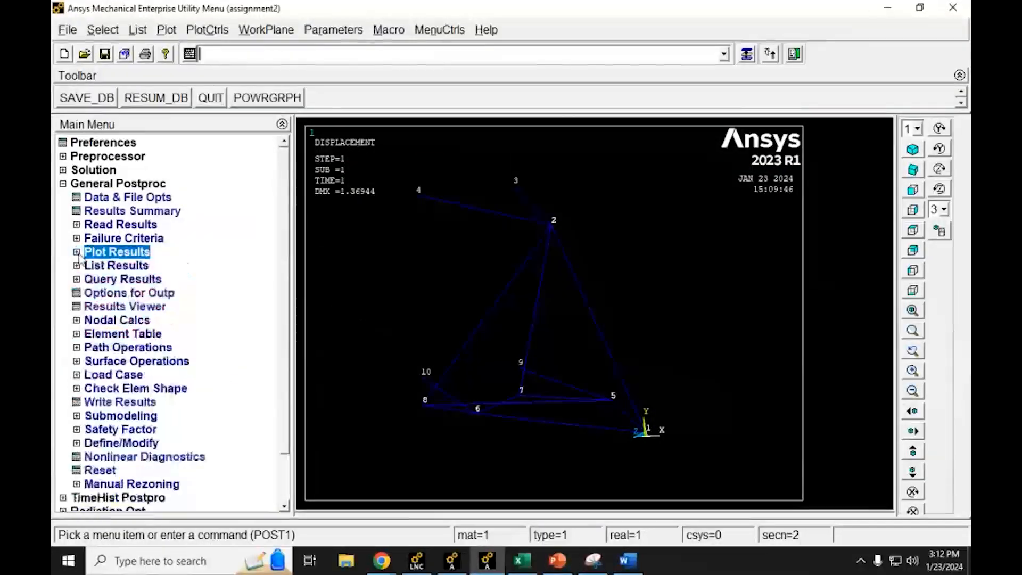
left_click(63, 183)
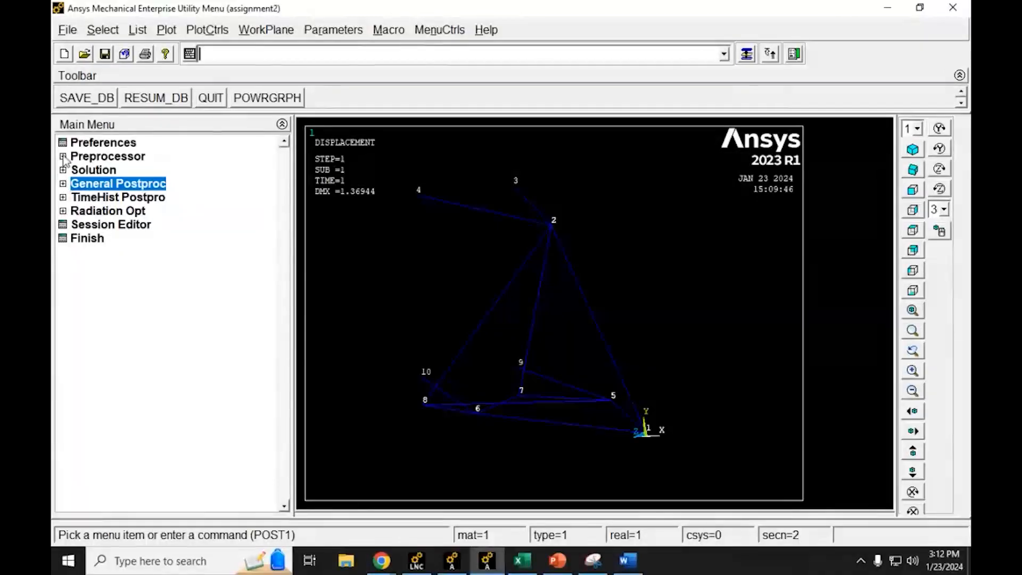
left_click(62, 156)
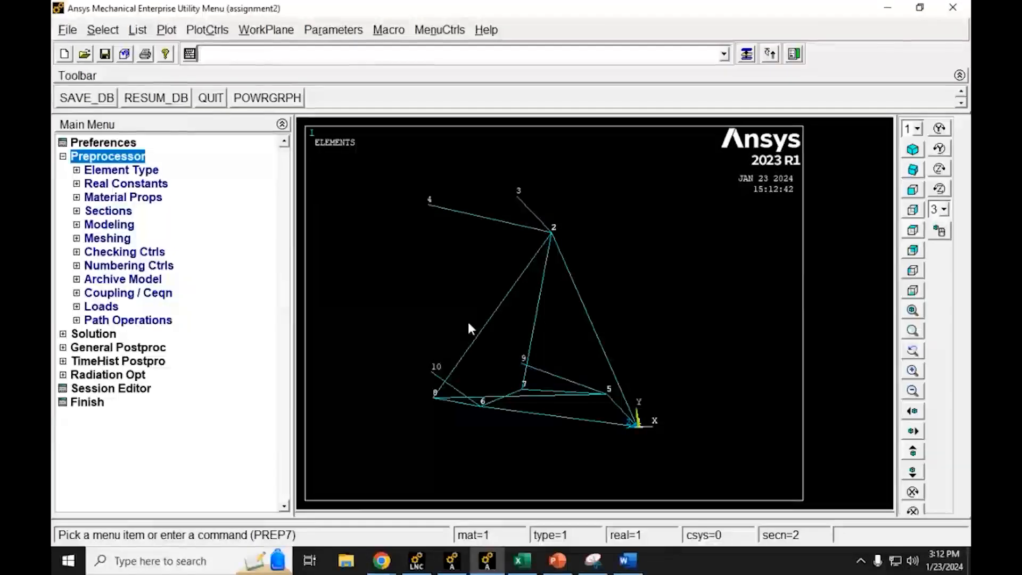
Step: Check the ANSYS APDL Mechanical how-to instructions on page 4 of the lab assignment in Chrome and return to Ansys
mouse_move(382, 560)
left_click(319, 507)
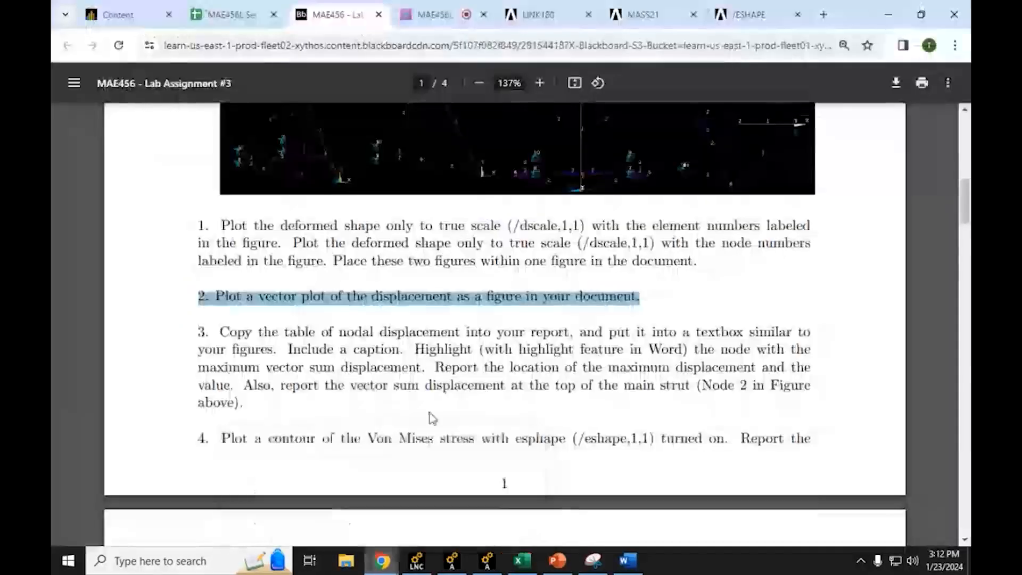
scroll(433, 418, "down", 20)
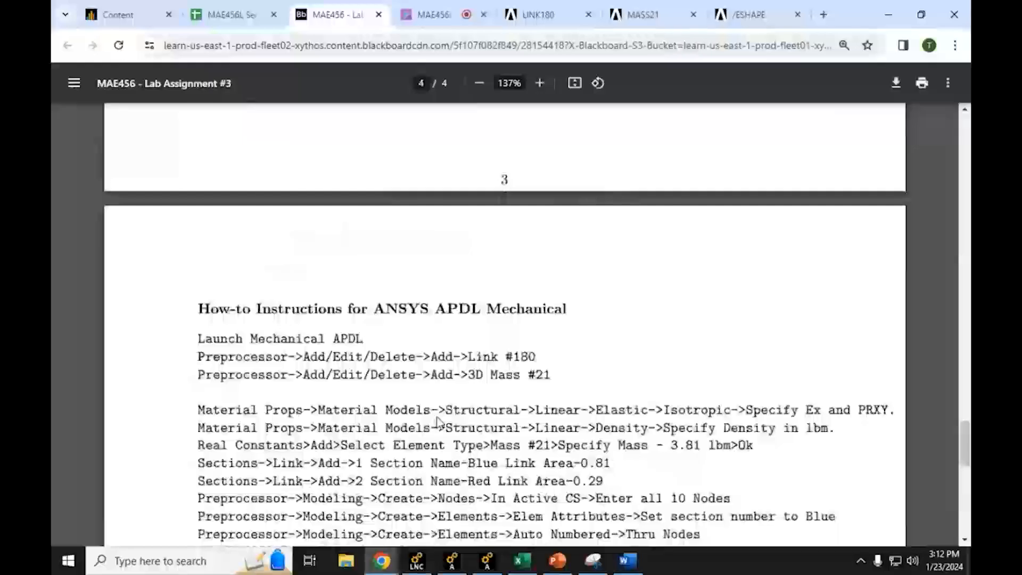
scroll(437, 422, "down", 6)
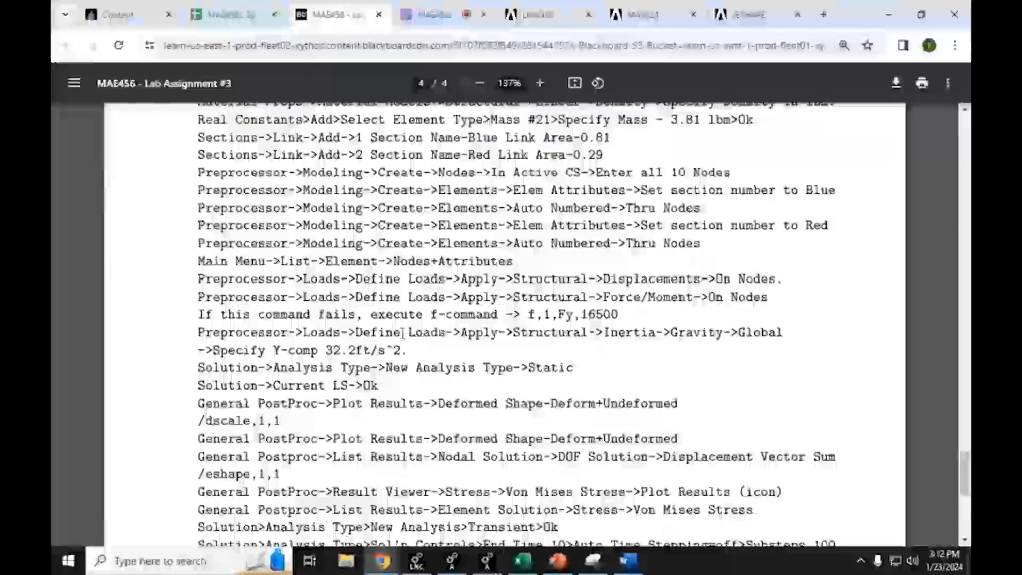
left_click(890, 8)
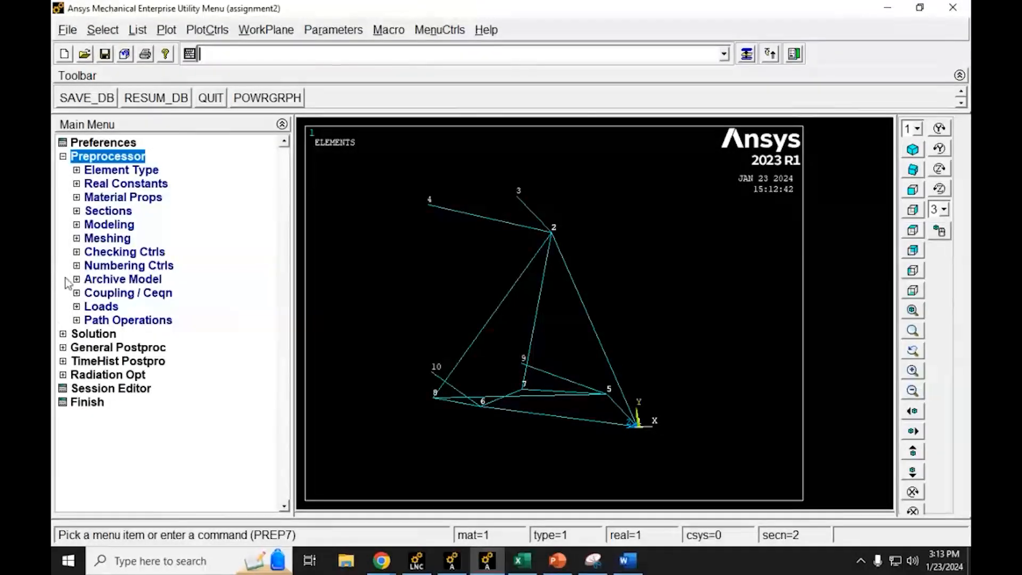
Step: Open the attributes for creating elements and set the element type number to 2 MASS21
left_click(77, 225)
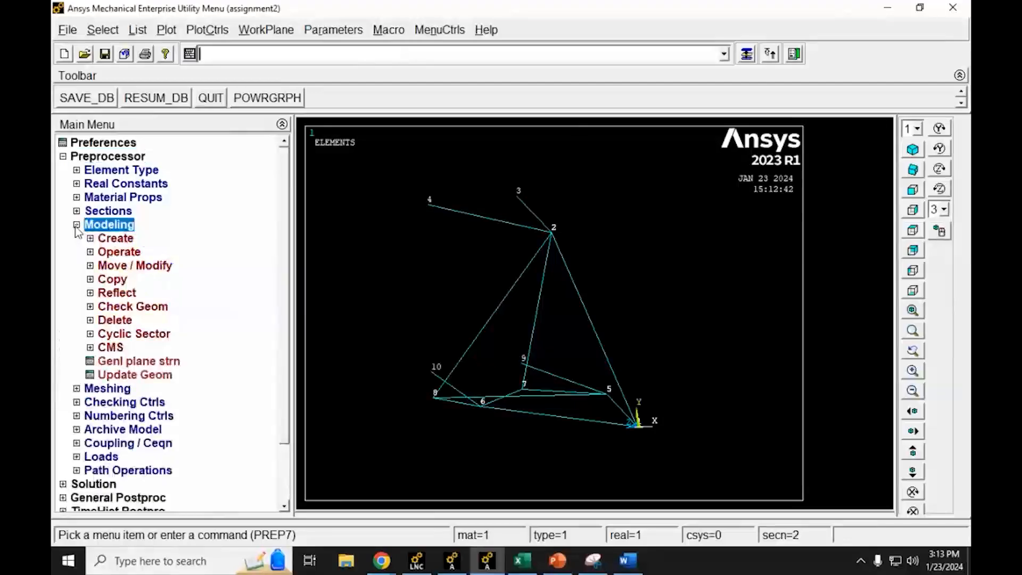
left_click(91, 238)
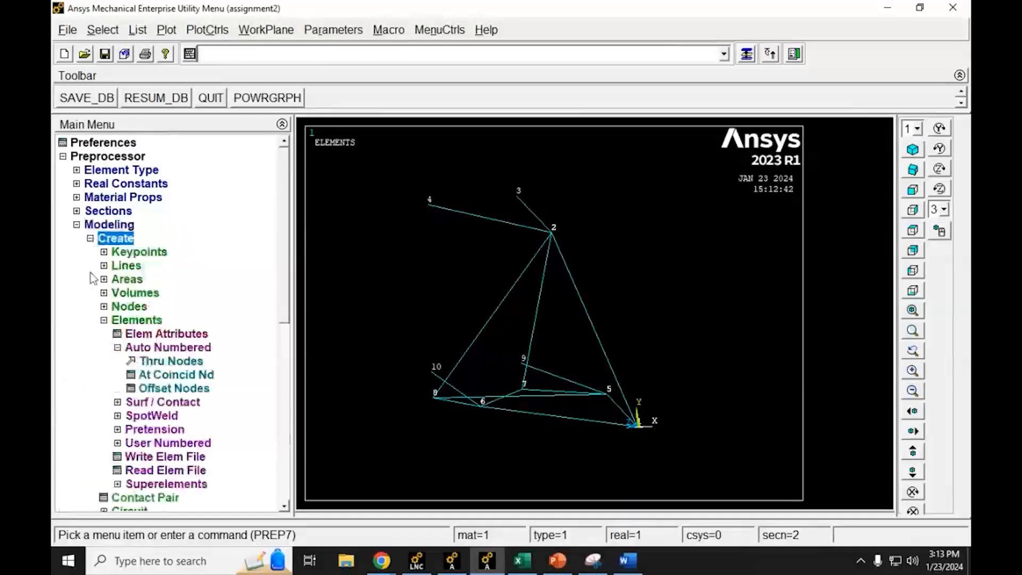
left_click(130, 335)
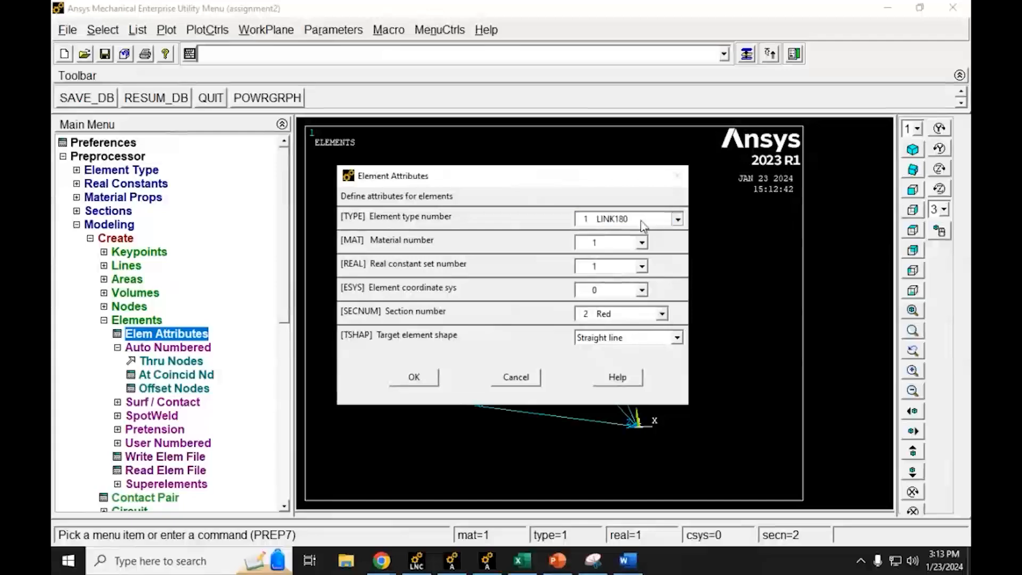
left_click(642, 222)
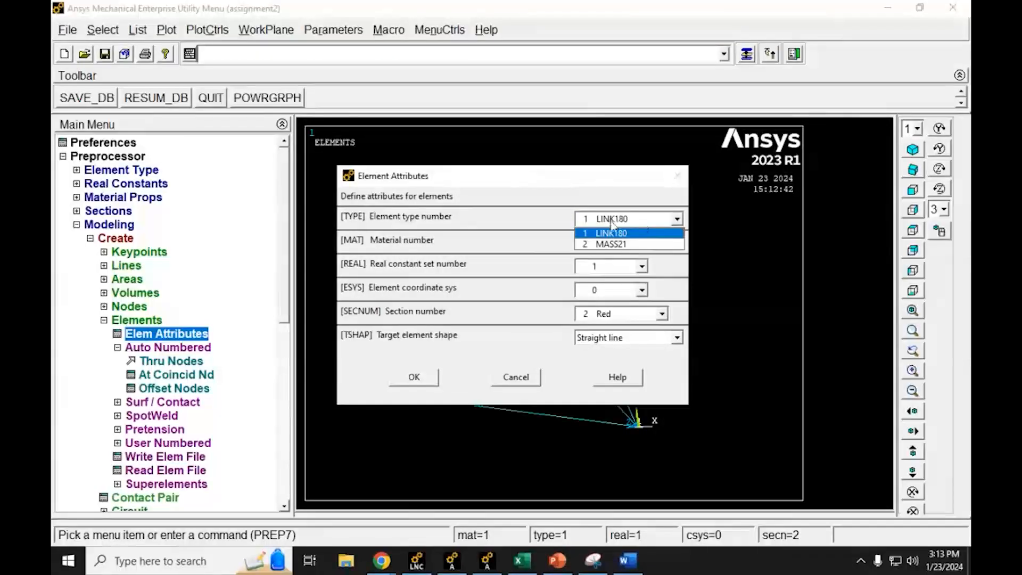
left_click(612, 245)
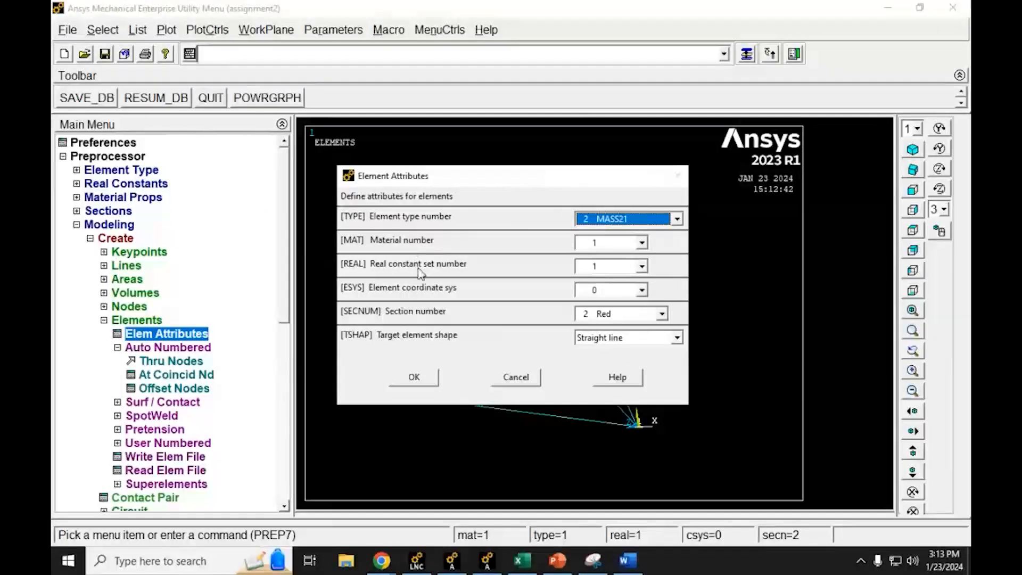
Step: Select material number 1, real constant set 1 and element coordinate system 0, and accept the element attributes
left_click(613, 267)
left_click(613, 278)
left_click(599, 242)
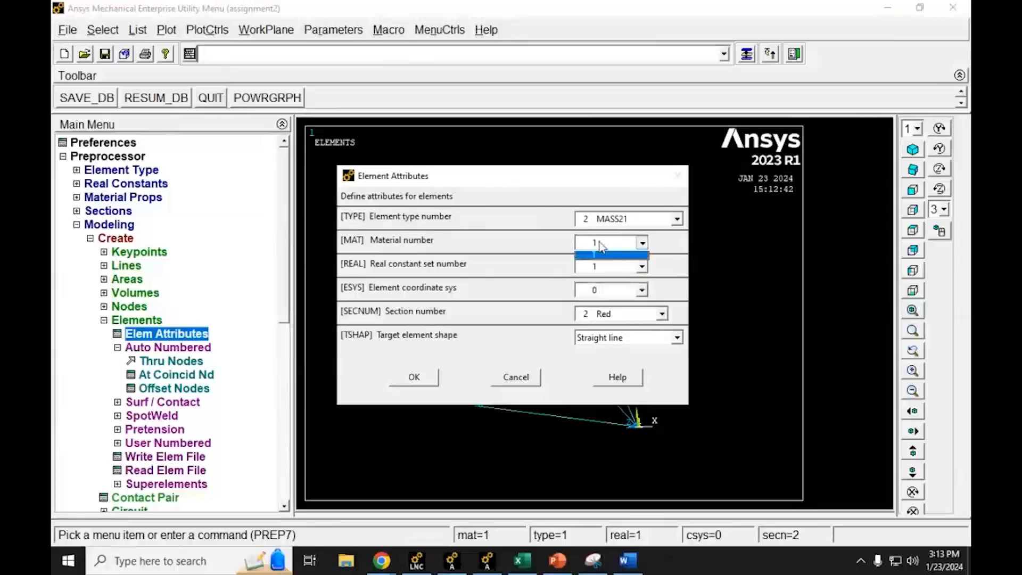
left_click(600, 254)
left_click(612, 290)
left_click(607, 302)
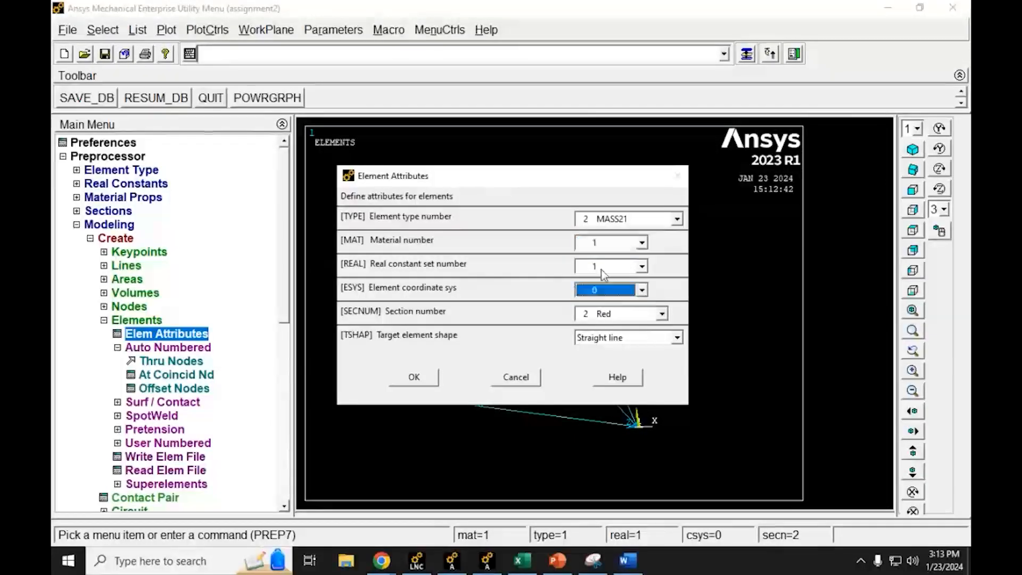
left_click(614, 271)
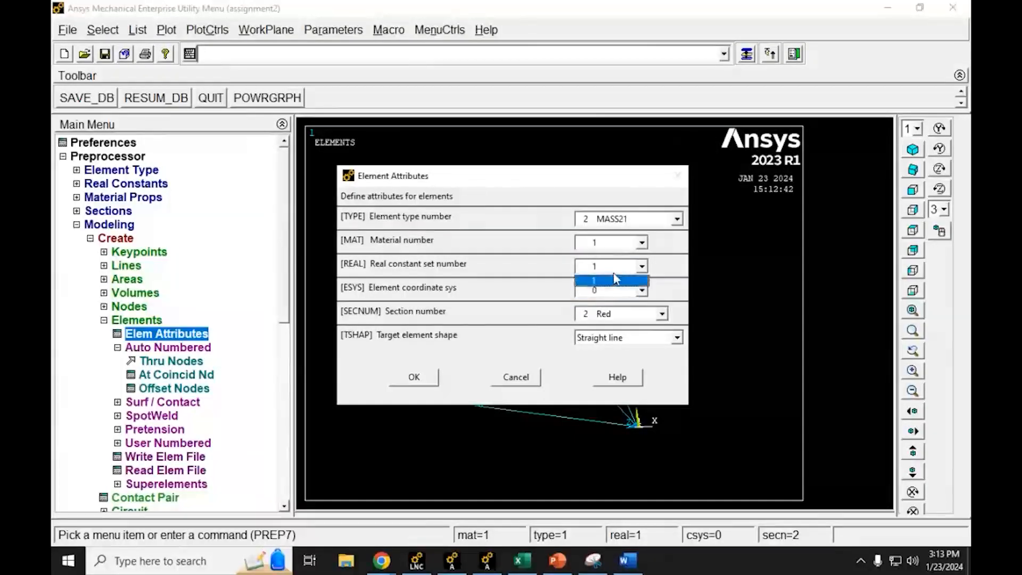
left_click(597, 271)
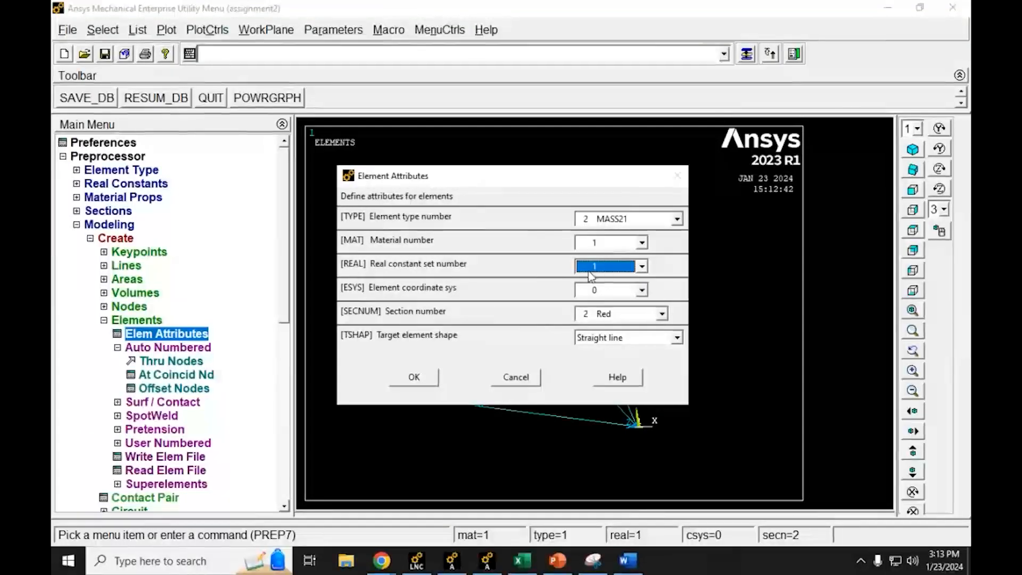
left_click(415, 377)
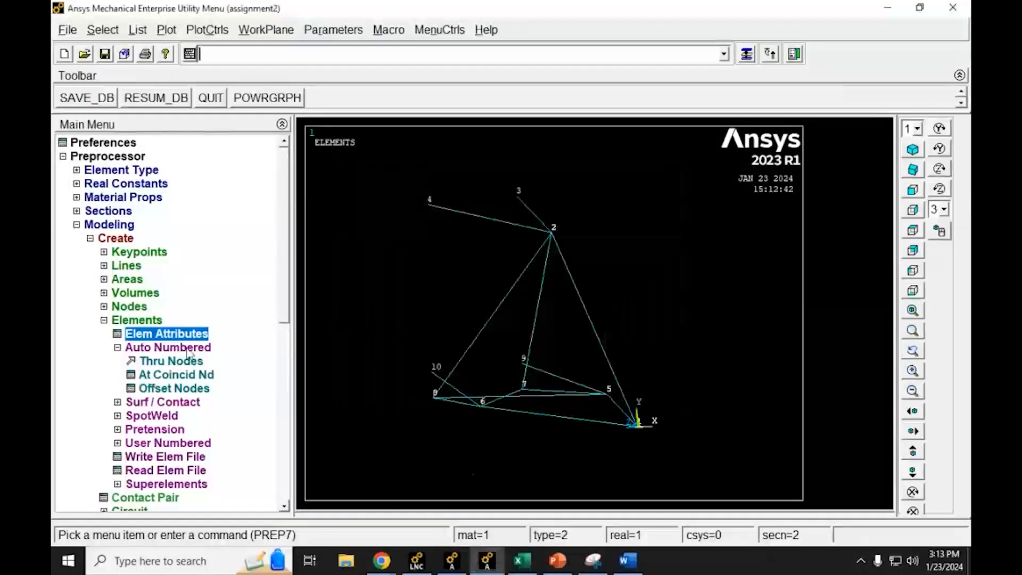
Step: Create an auto-numbered mass element through node 1 at the origin and collapse the Modeling branch
left_click(163, 362)
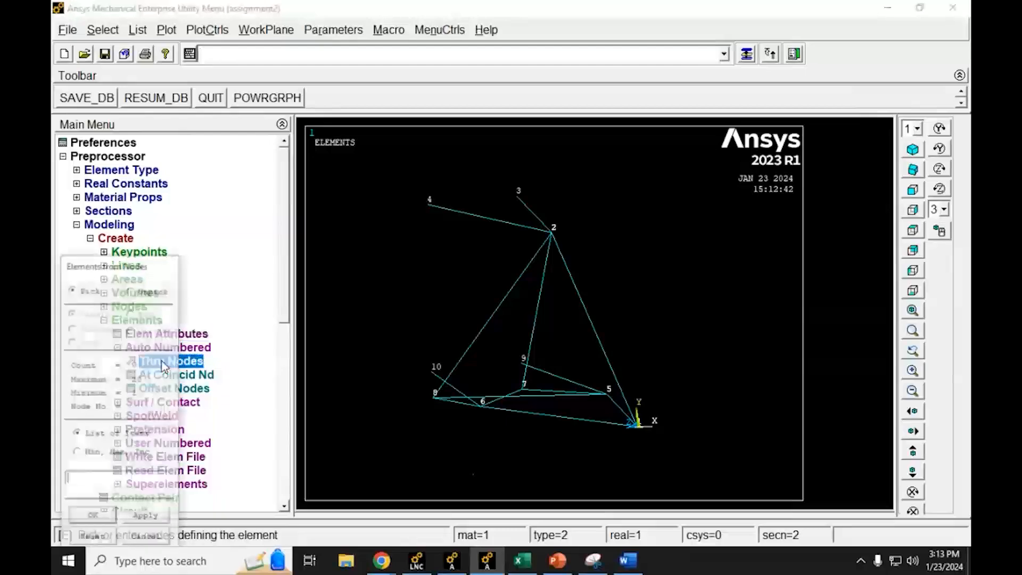
left_click(637, 426)
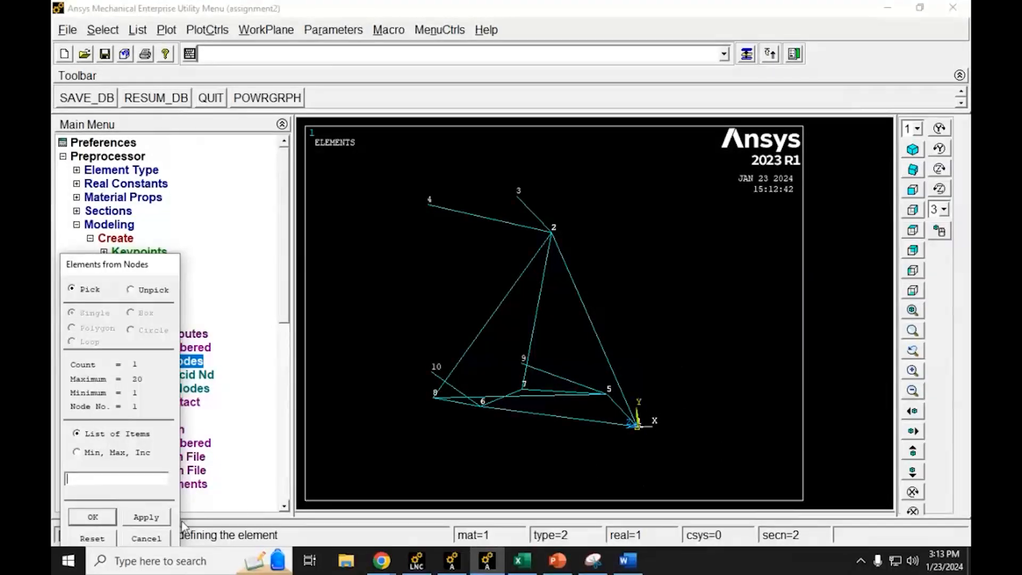
left_click(89, 523)
left_click(91, 526)
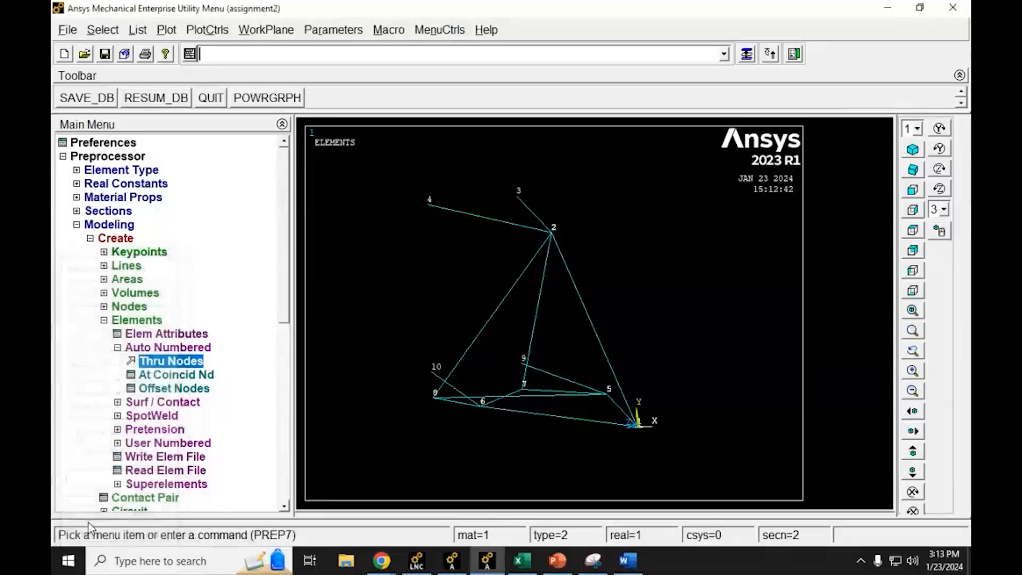
left_click(103, 320)
left_click(90, 238)
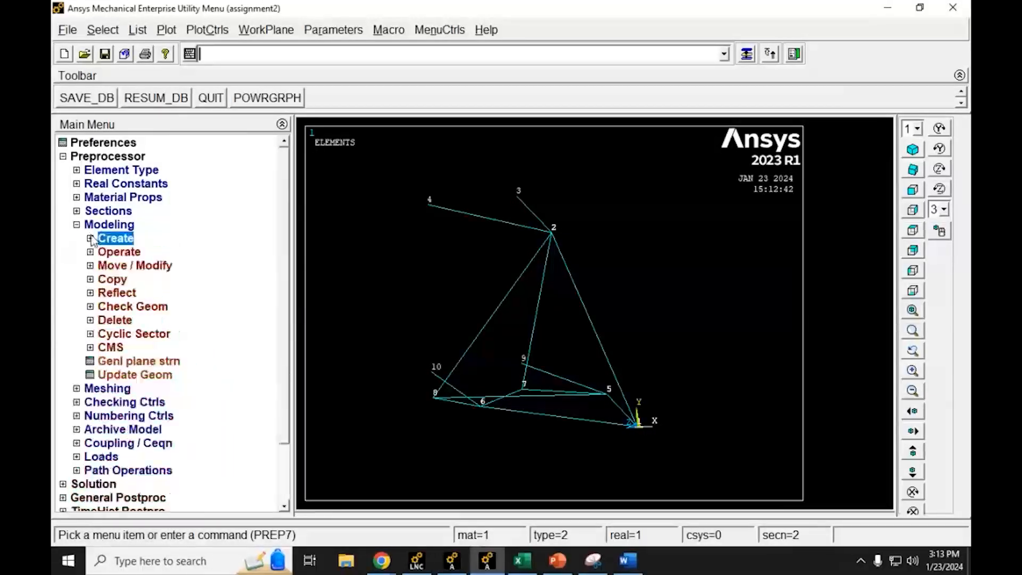
left_click(77, 225)
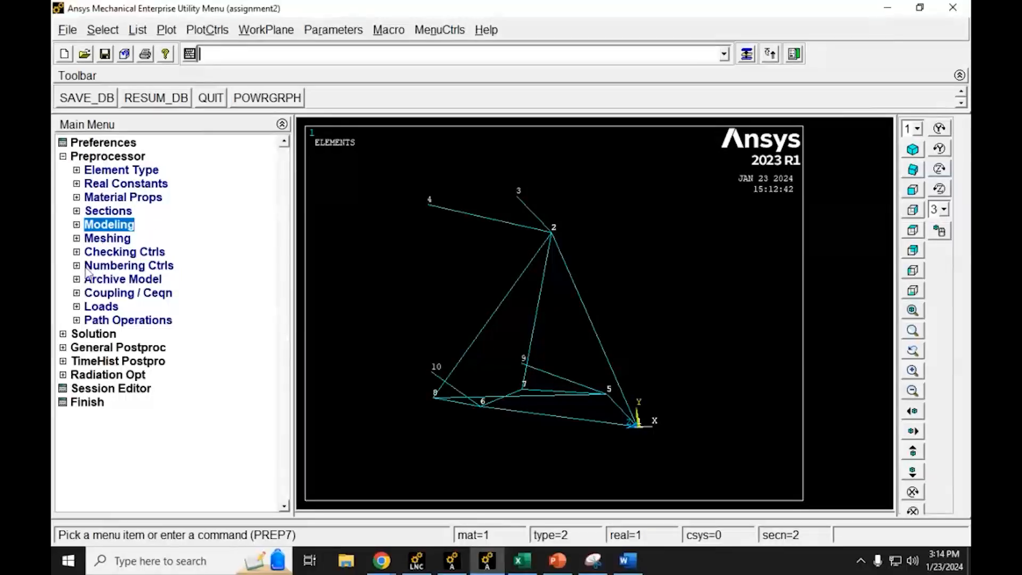
Step: Apply a global gravitational acceleration of 32.2 in the Y direction as a structural inertia load
left_click(76, 309)
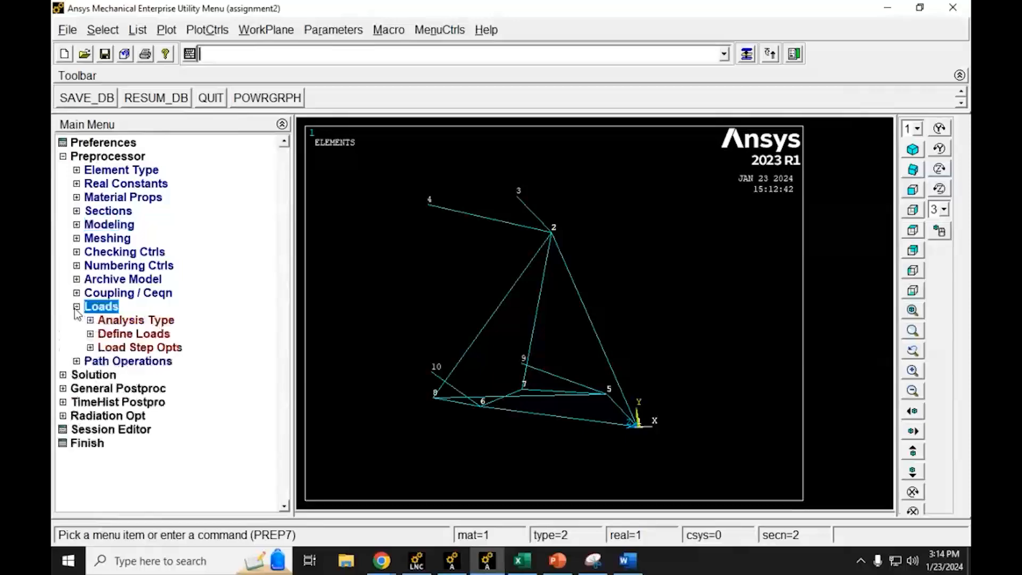
left_click(90, 334)
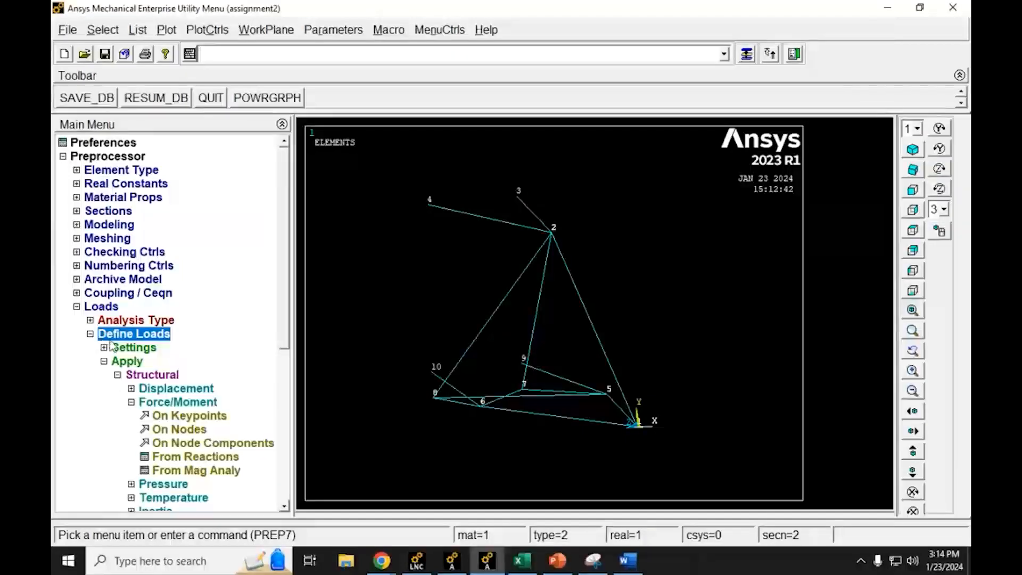
scroll(286, 259, "down", 5)
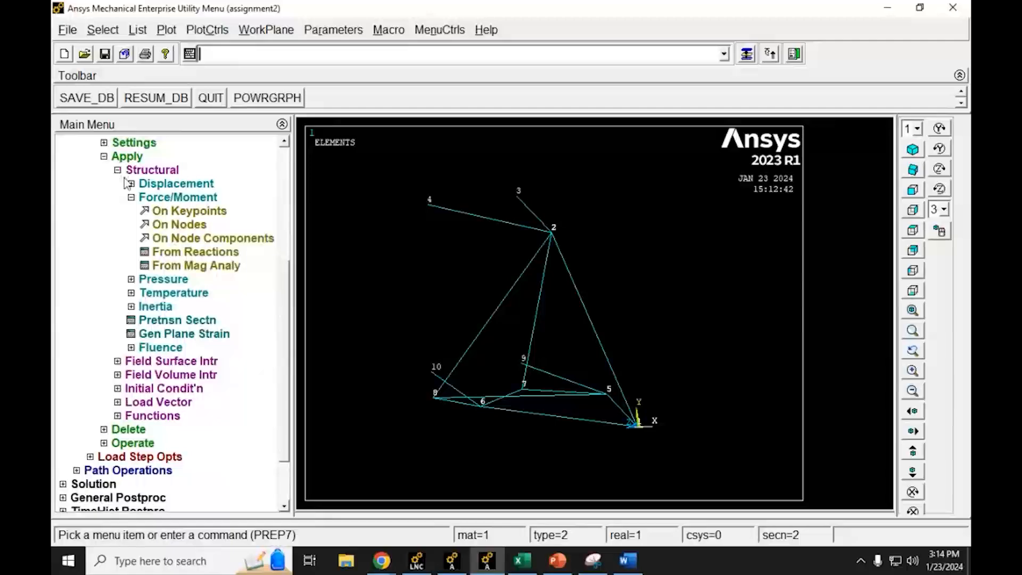
left_click(132, 198)
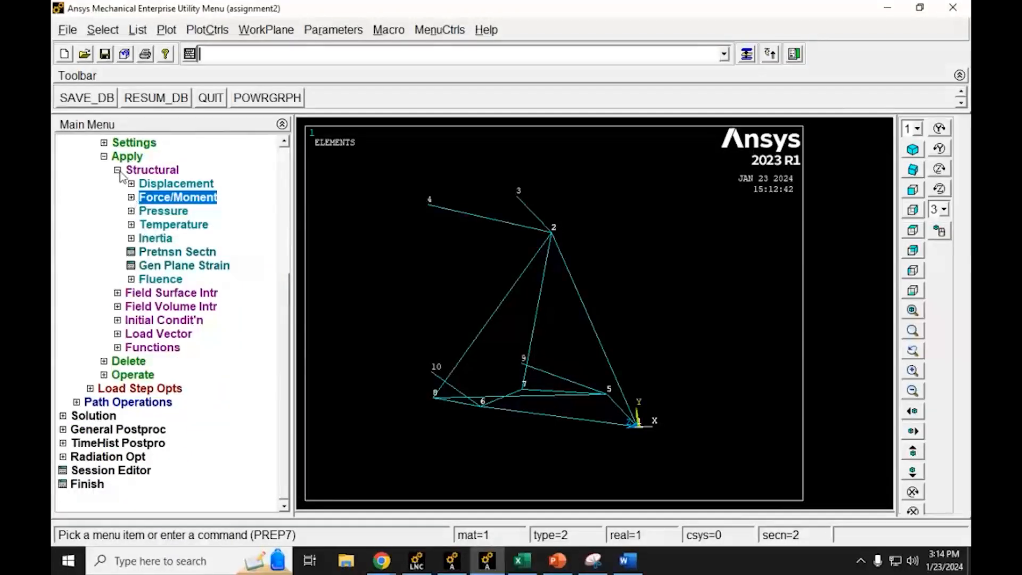
left_click(131, 239)
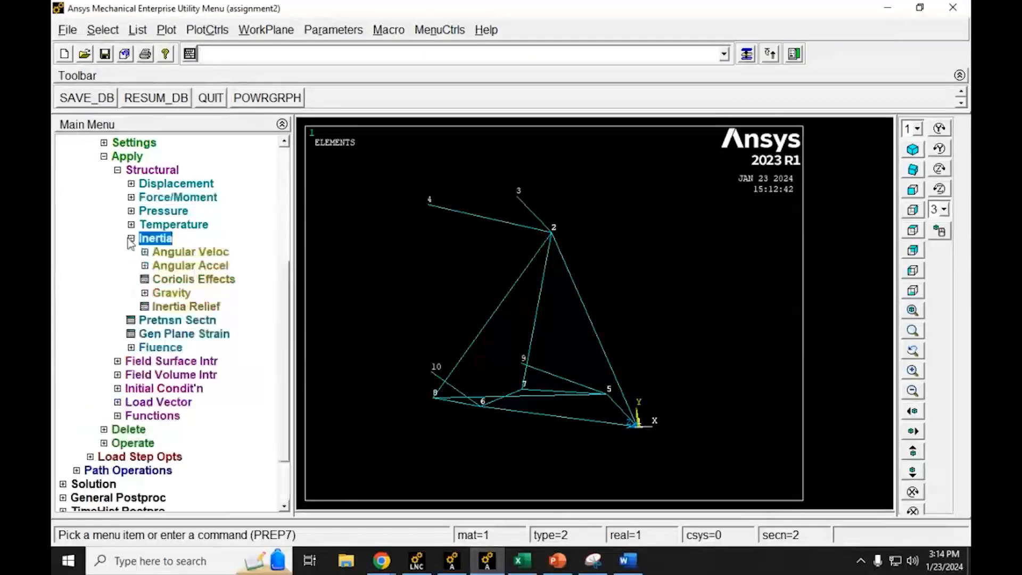
left_click(145, 293)
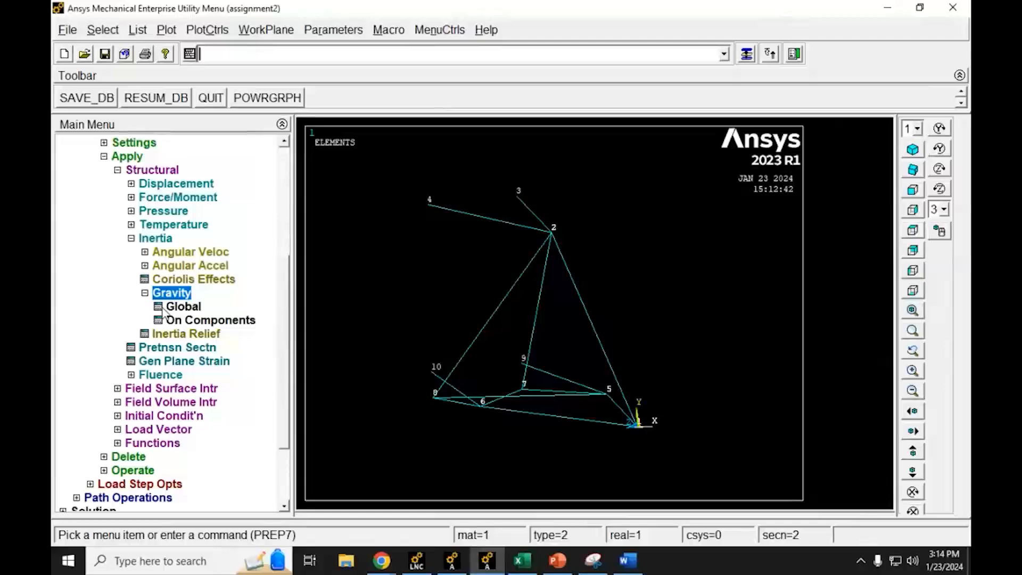
left_click(163, 310)
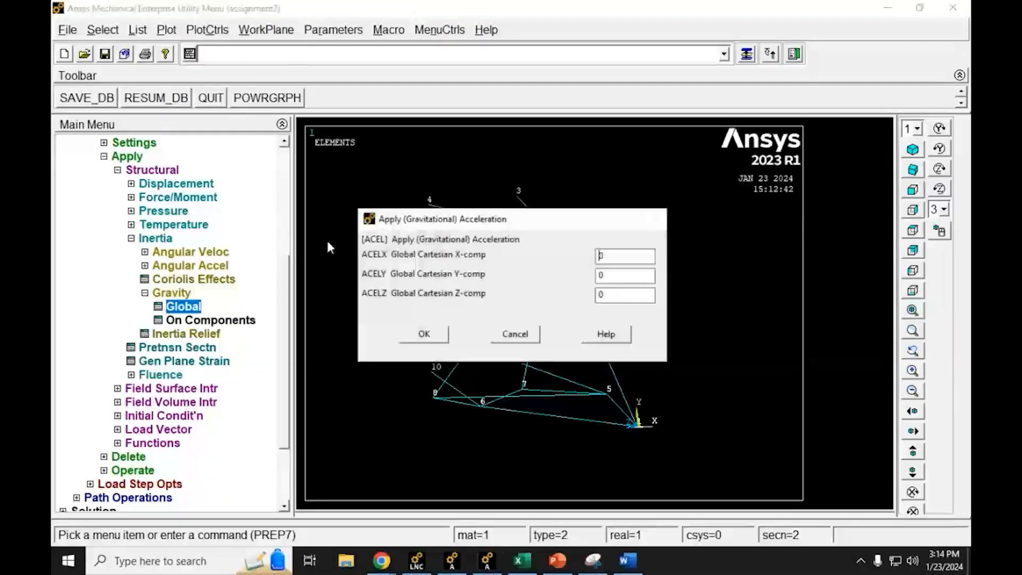
left_click_drag(442, 209, 643, 160)
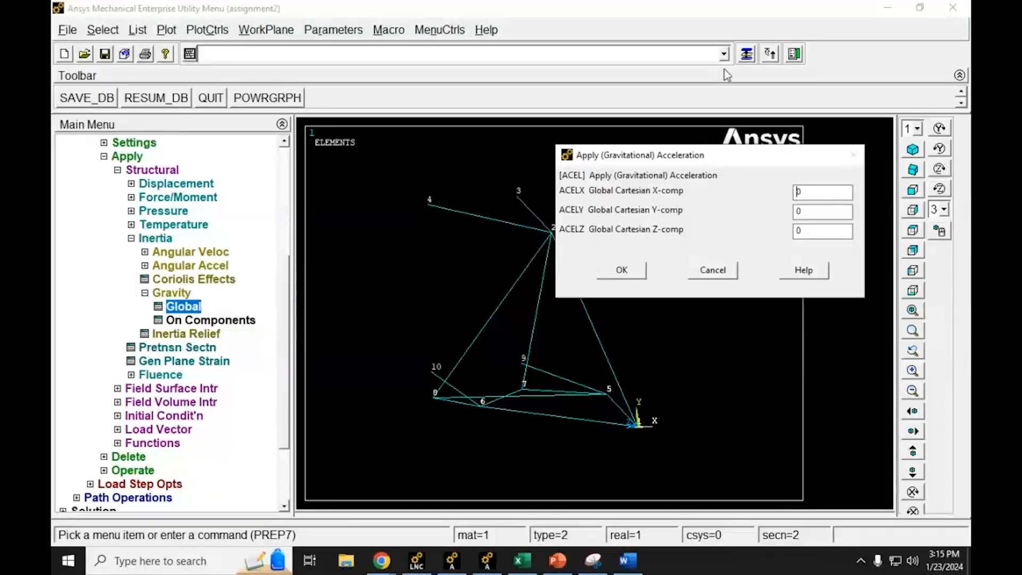
key("Tab")
type("32.2")
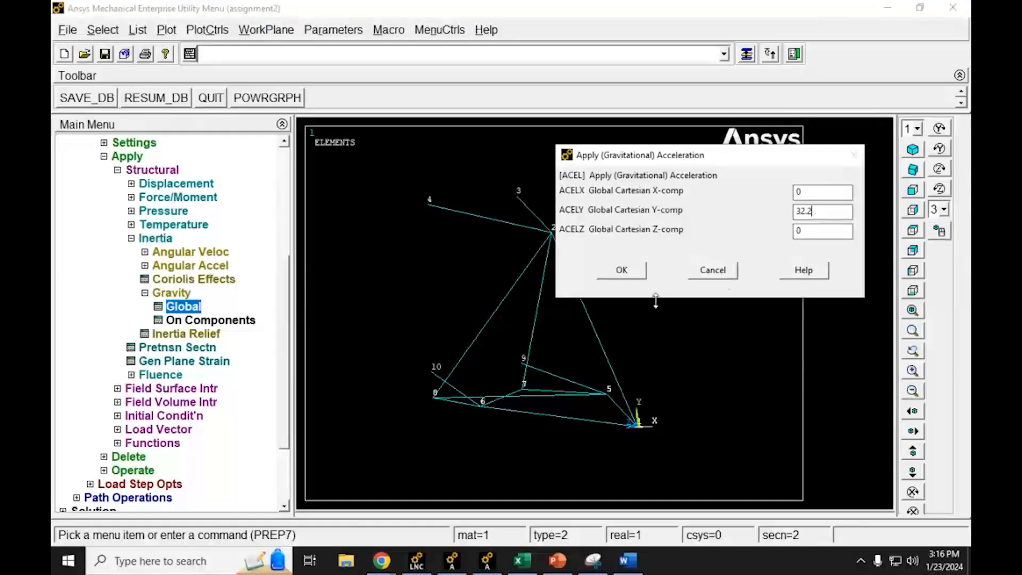
left_click(613, 273)
Step: Leave the Preprocessor, solve the current load step and close the solution note and status listing
left_click(131, 240)
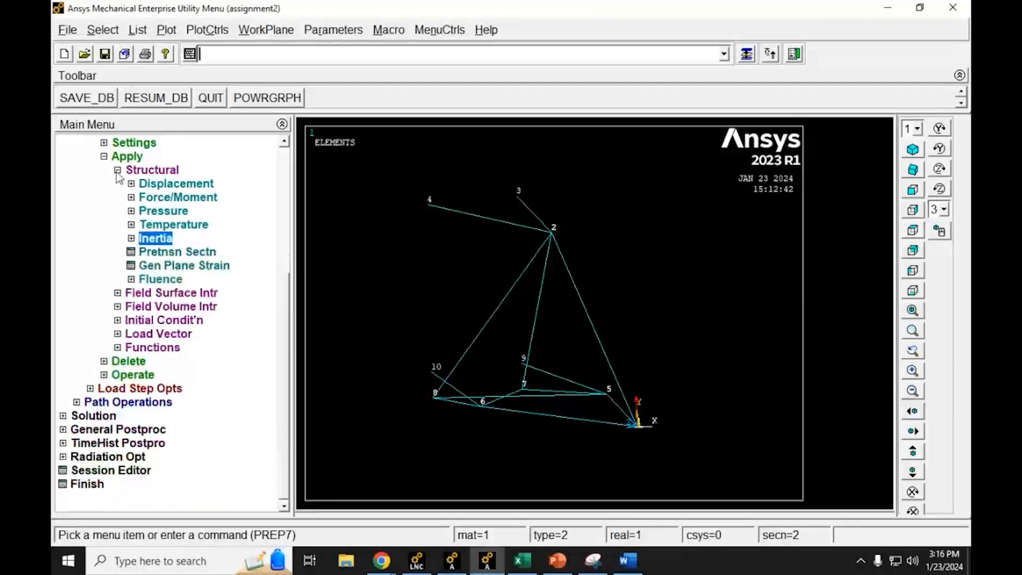
left_click(117, 171)
left_click(76, 211)
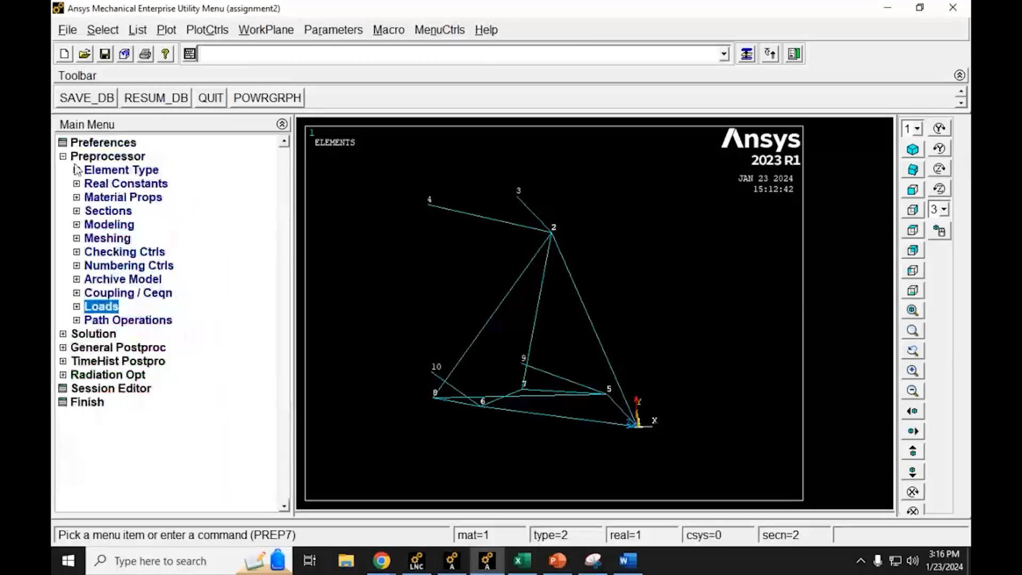
left_click(63, 334)
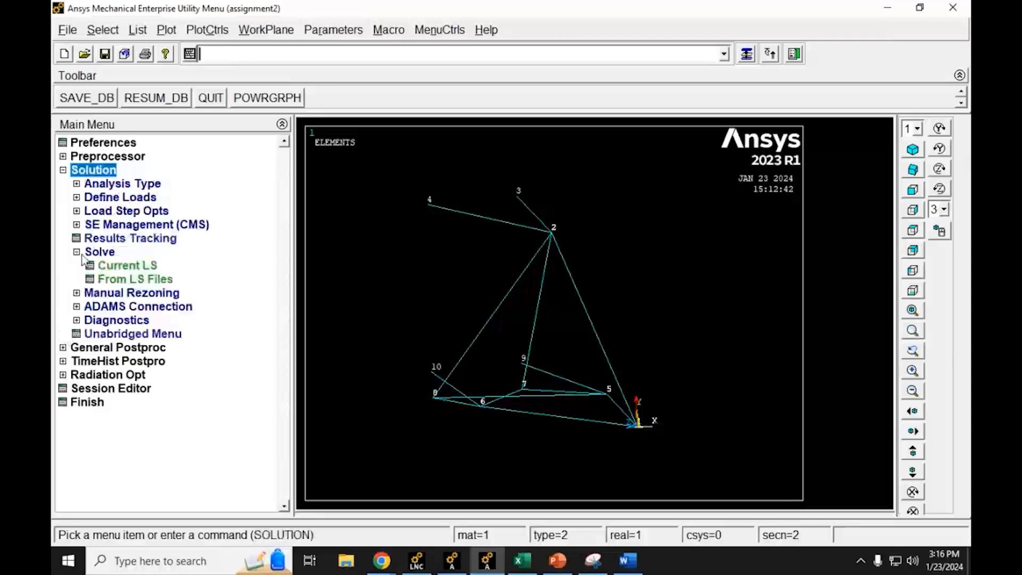
left_click(131, 266)
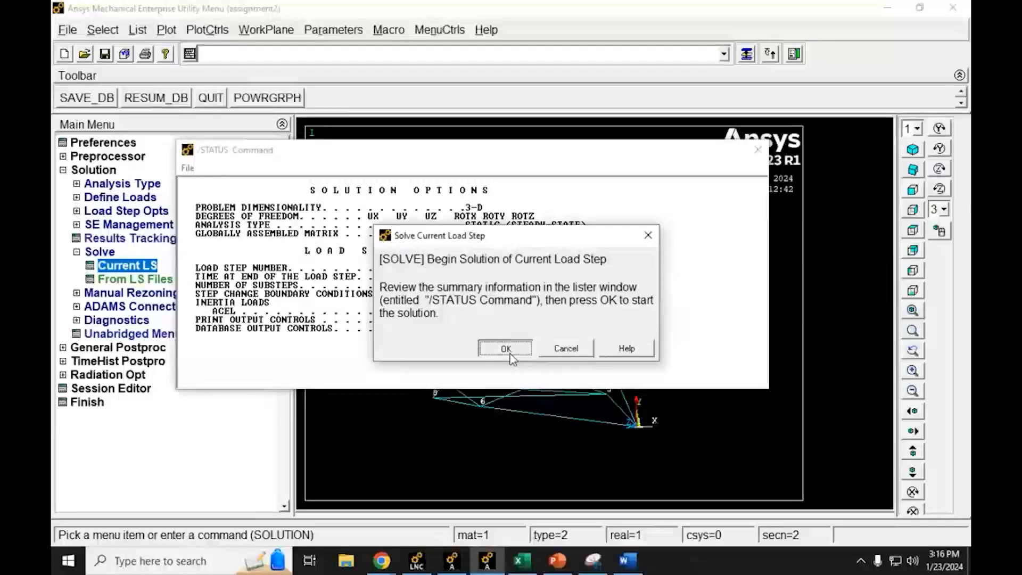
left_click(510, 355)
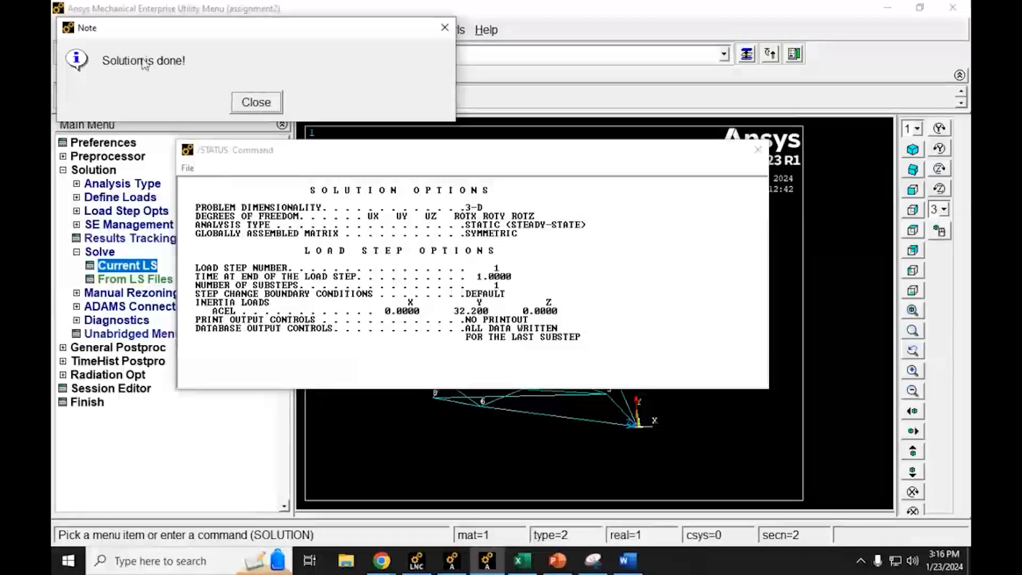
left_click(254, 102)
left_click(757, 157)
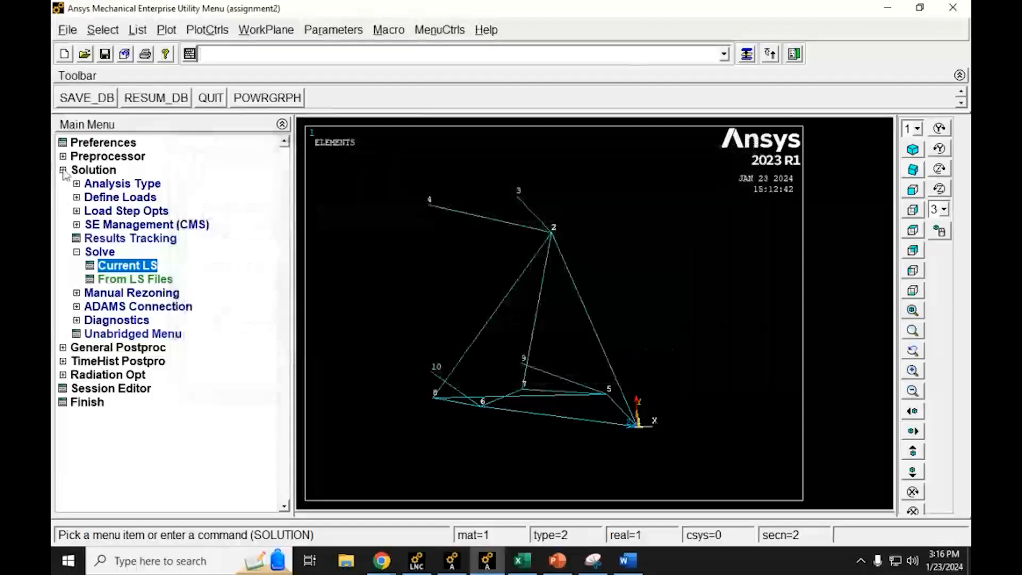
Step: Enter the general postprocessor and plot the deformed shape only
left_click(64, 170)
left_click(64, 183)
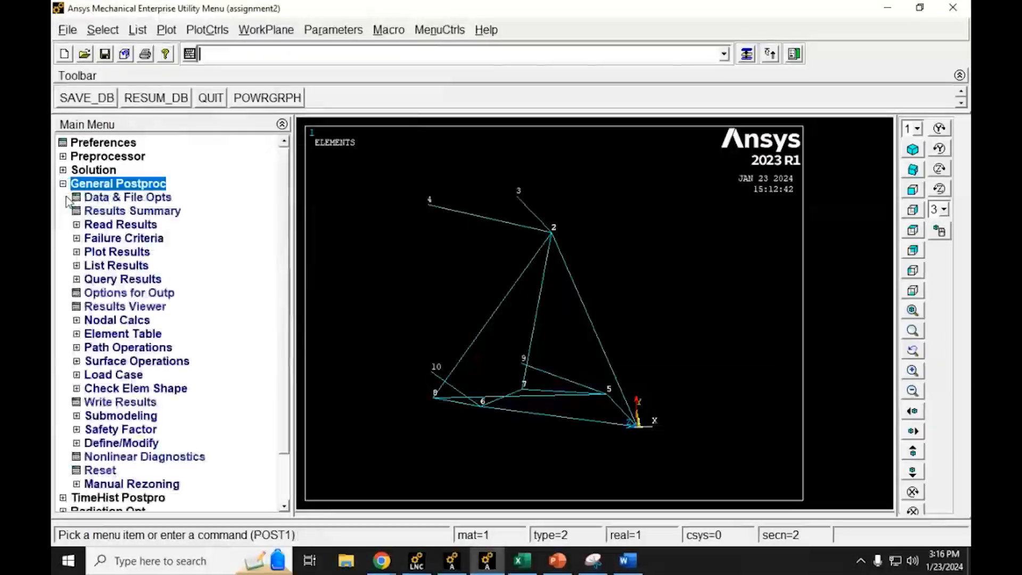
left_click(107, 253)
left_click(122, 270)
left_click(393, 341)
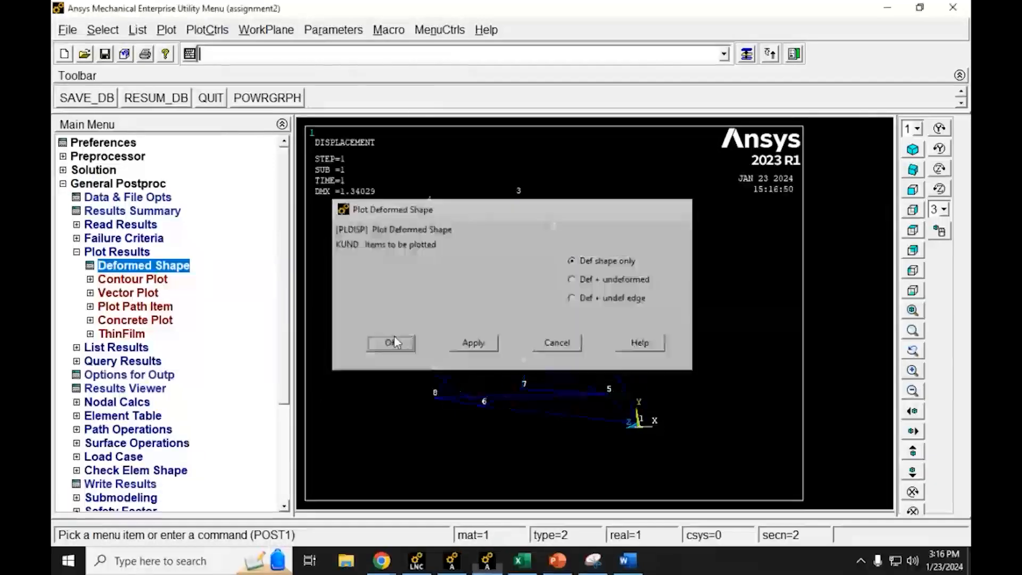
Step: Switch to the Excel workbook and record 1.34029 as the earth gravity DMX value in cell D3
left_click(521, 560)
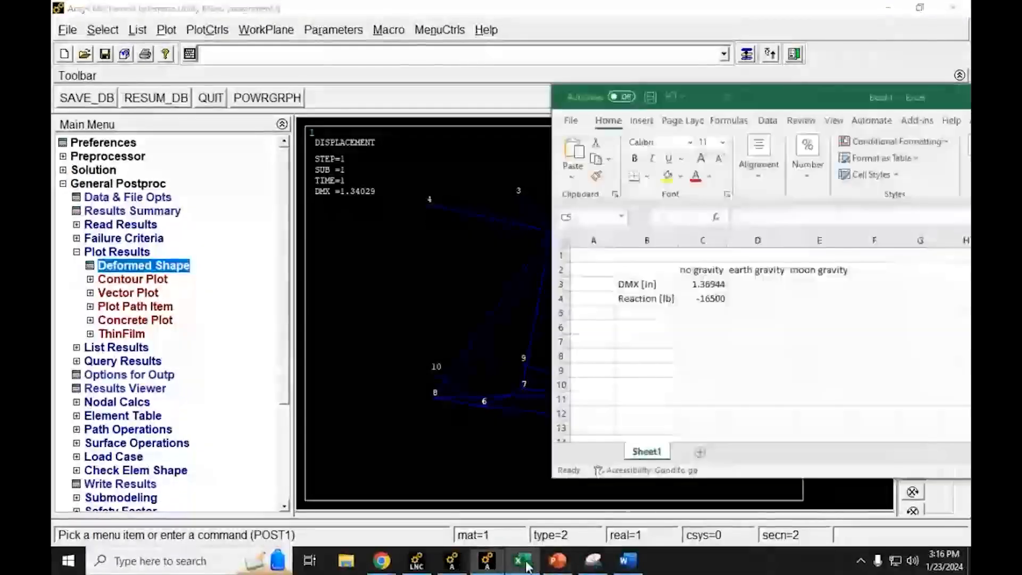
left_click(756, 285)
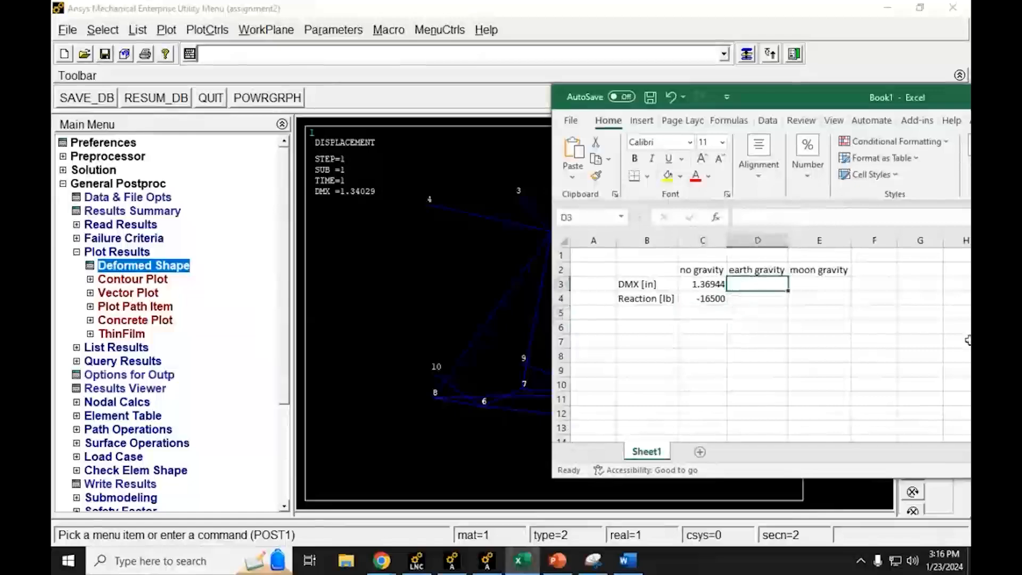
type("1.")
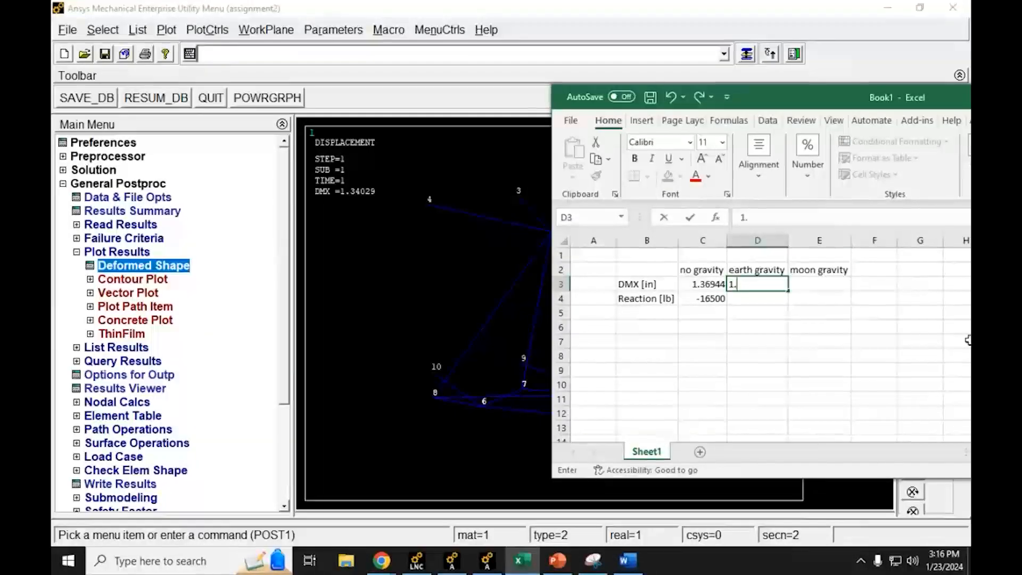
type("34029")
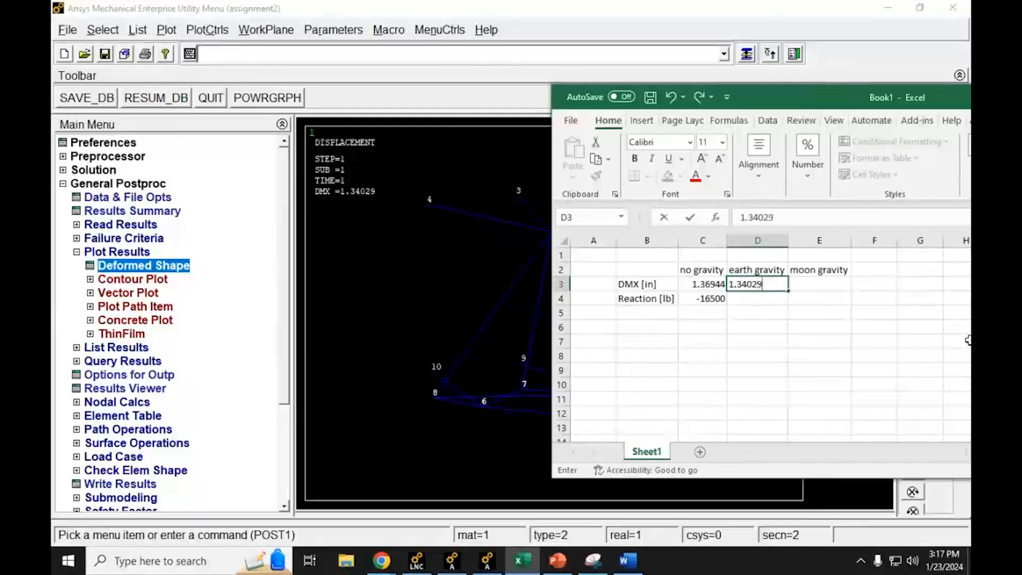
key("Return")
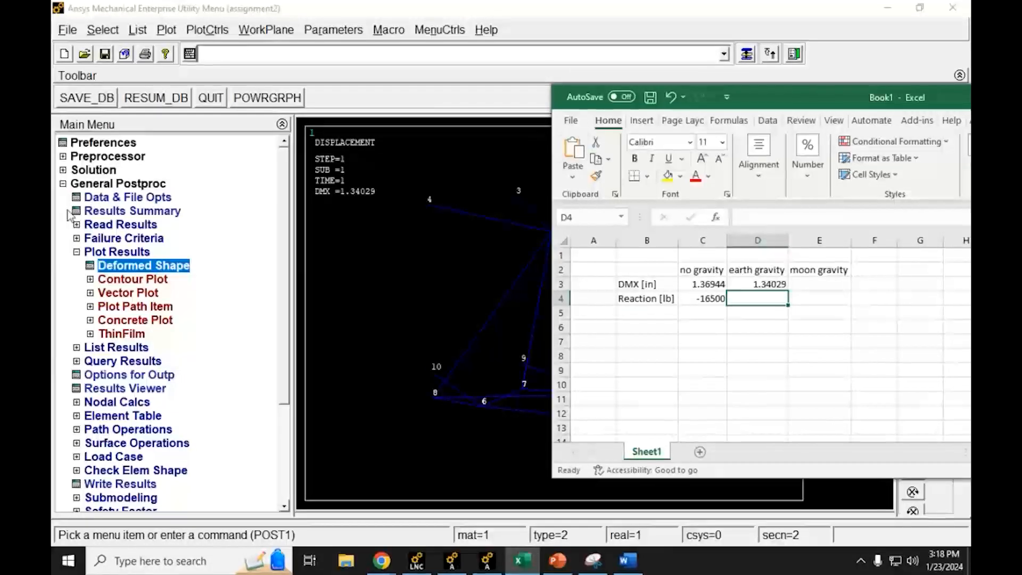
Step: Return to Ansys, list the reaction solution for all items and mark the total FY value
left_click(77, 252)
left_click(76, 252)
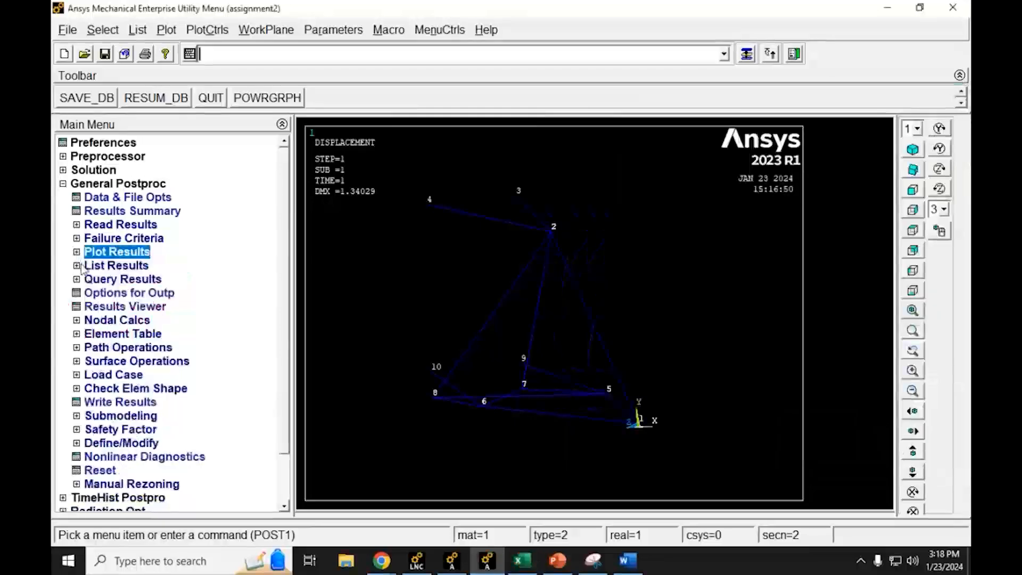
left_click(77, 265)
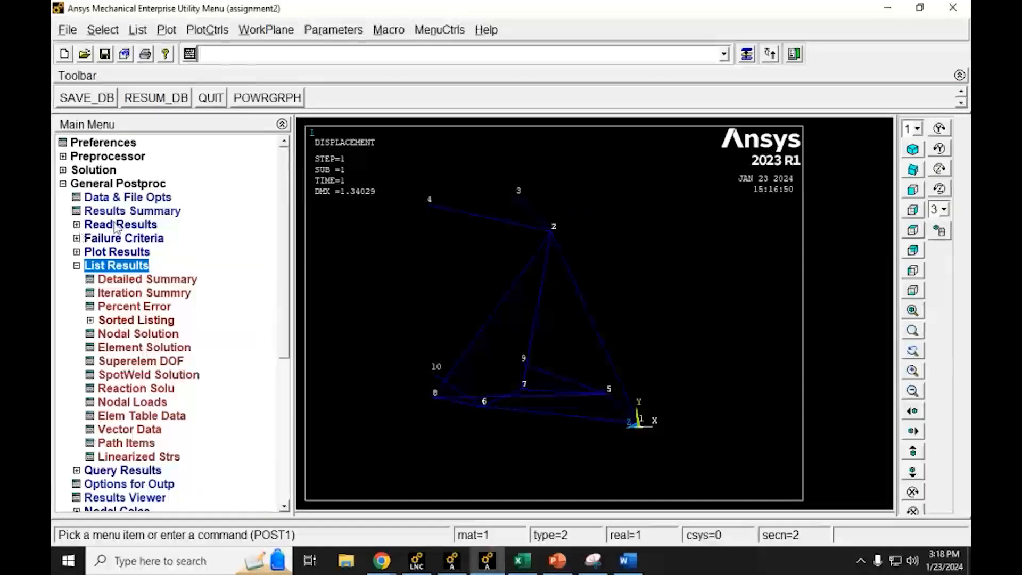
left_click(108, 389)
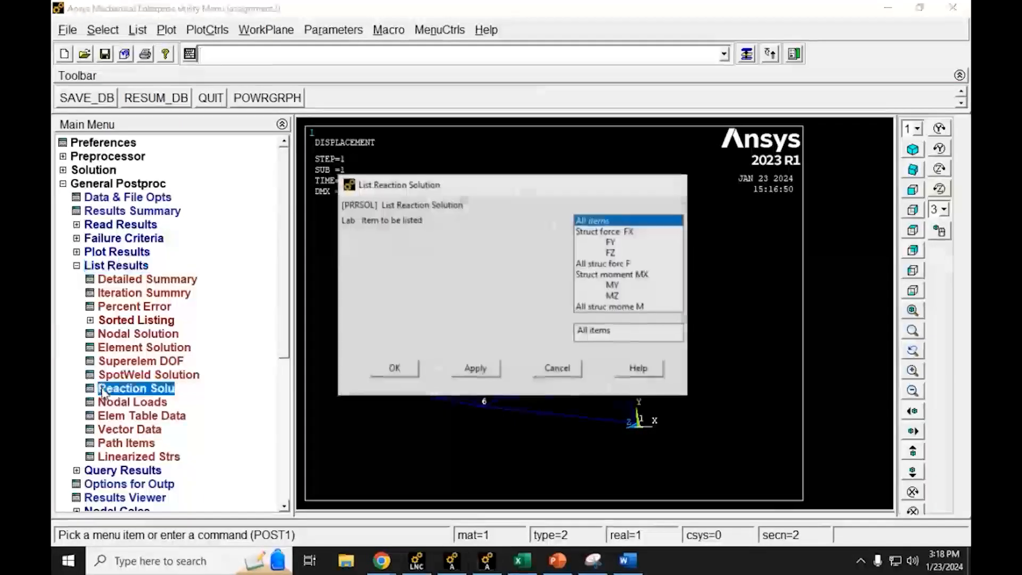
left_click(394, 368)
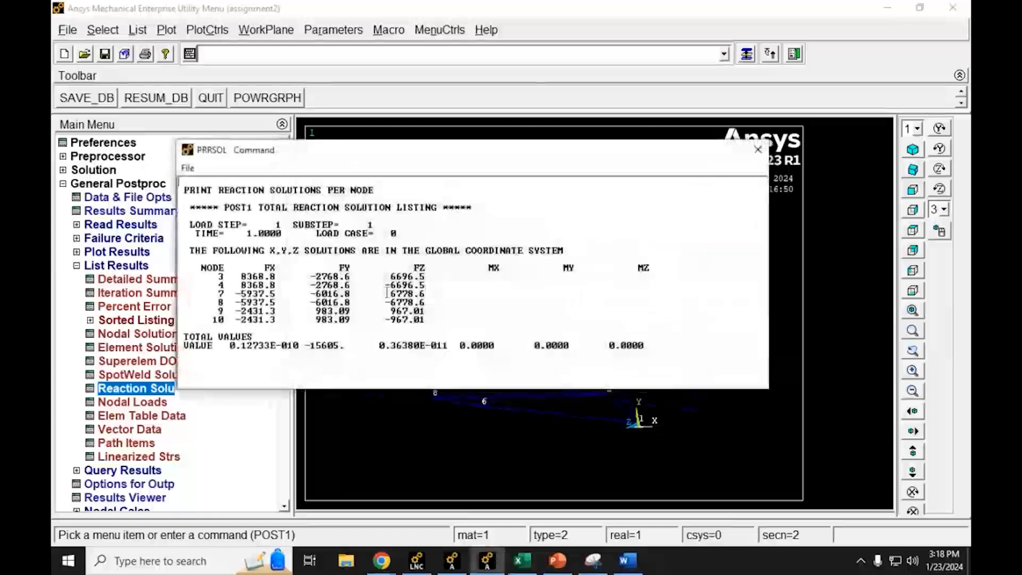
left_click_drag(345, 345, 310, 346)
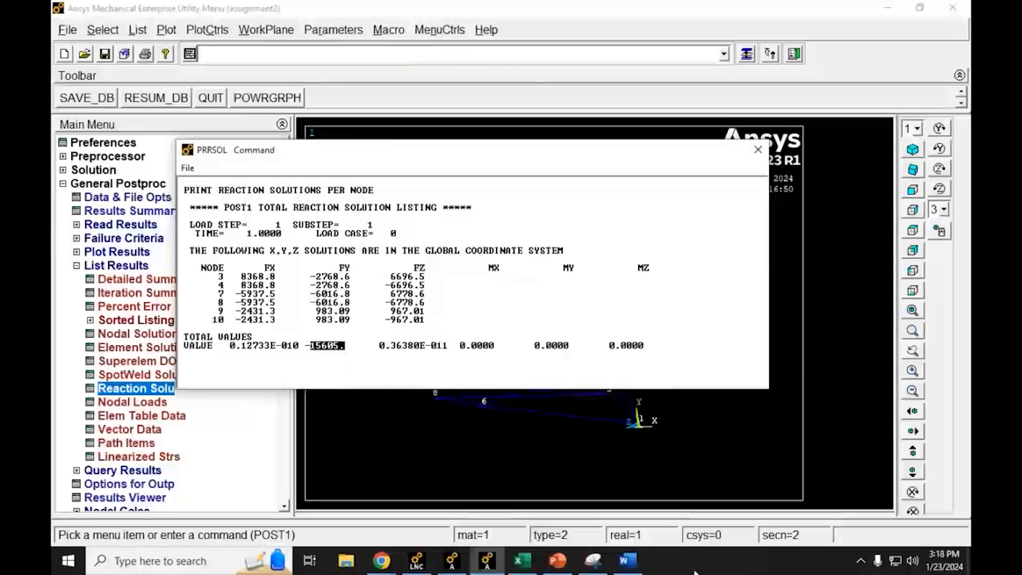
Step: Switch to Excel and record -15605 as the earth gravity reaction in cell D4
left_click(522, 561)
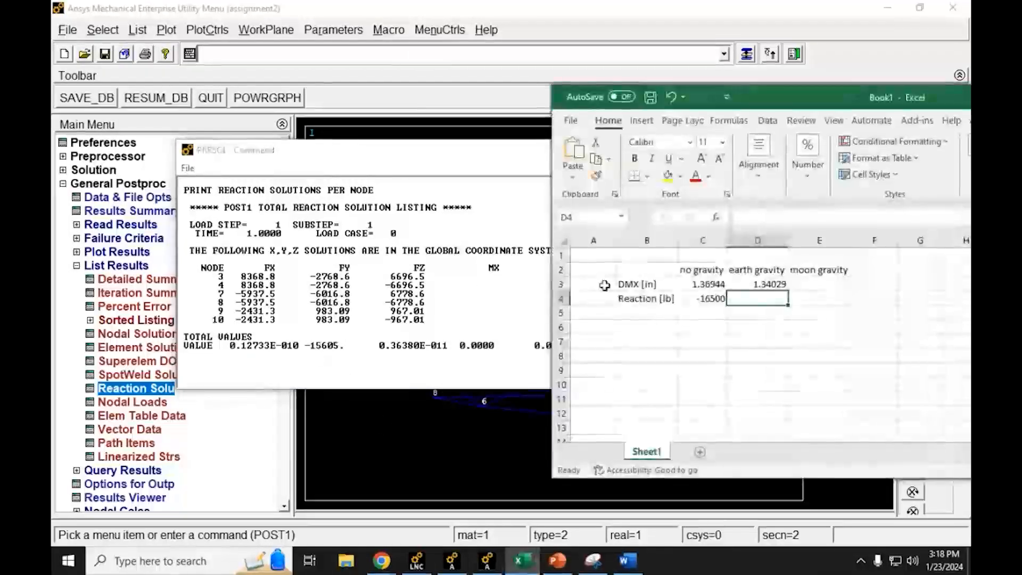
type("-")
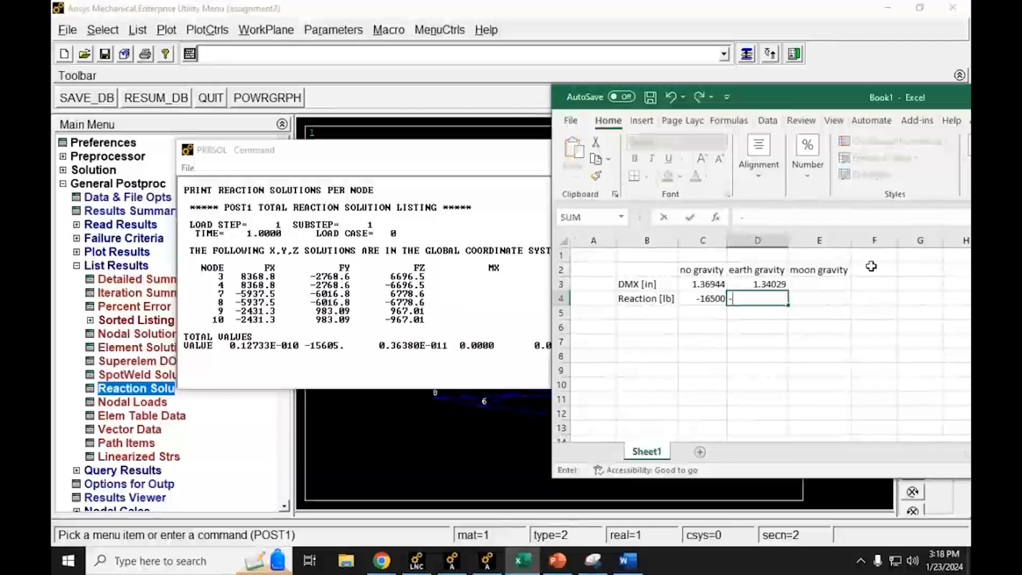
type("15605")
key("Return")
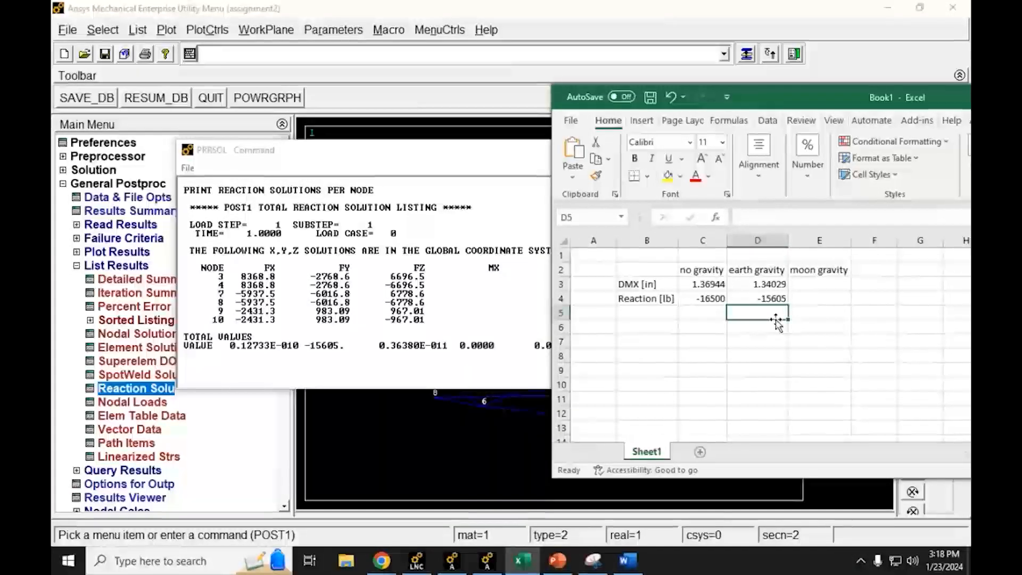
Step: Enter the formula =C4-D4 in cell D5 to compute the difference between the no-gravity and earth-gravity reactions
type("=")
key("Up")
key("Left")
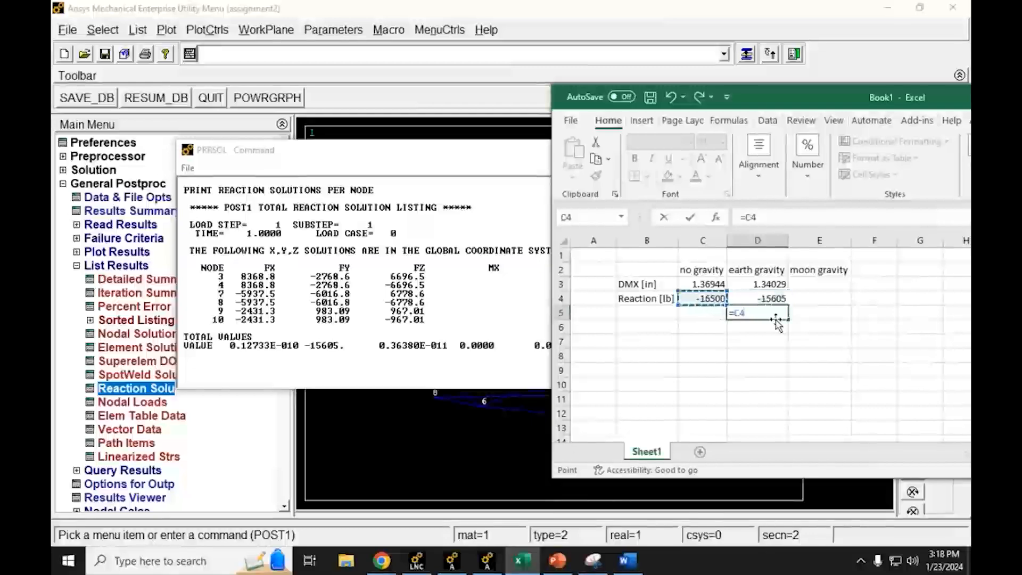
type("-")
key("Up")
key("Return")
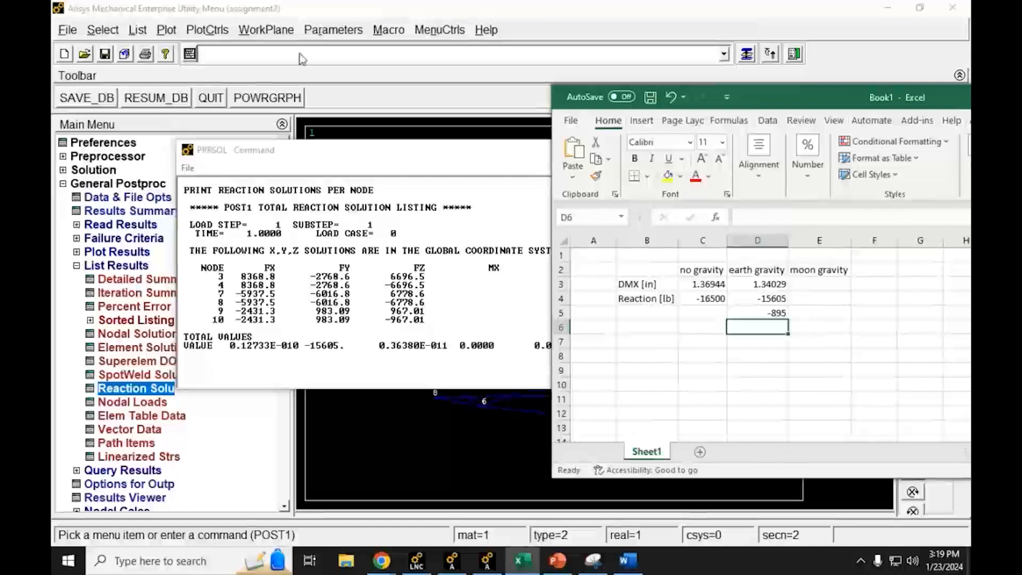
Step: Return to Ansys, close the reaction listing and collapse the List Results and General Postproc branches
left_click_drag(311, 345, 344, 346)
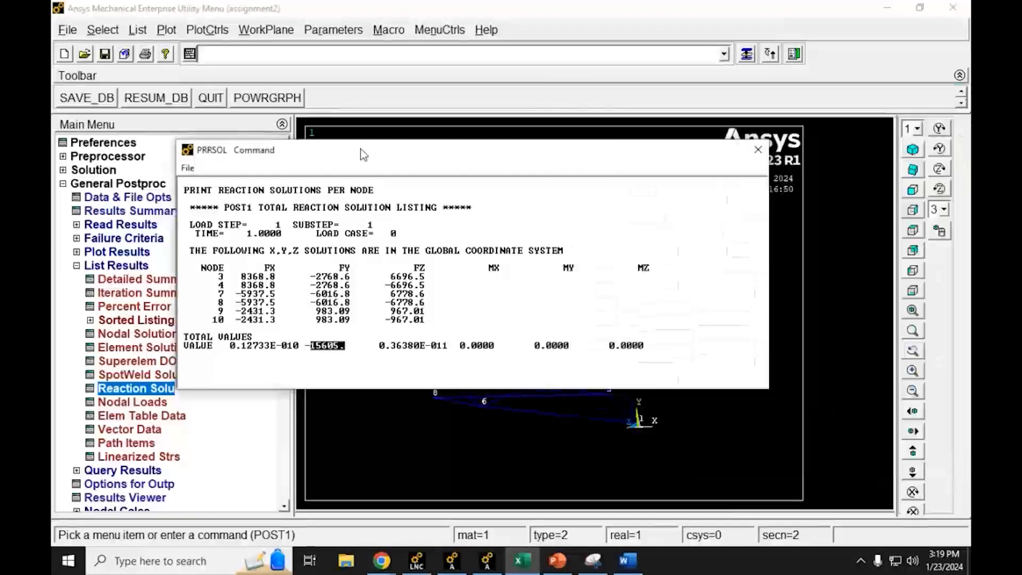
left_click(759, 152)
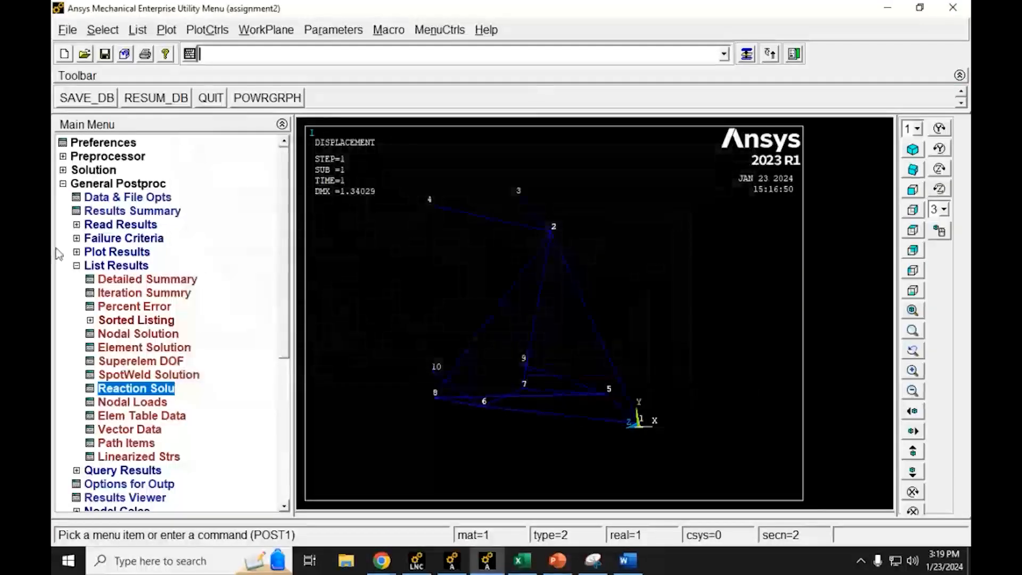
left_click(79, 267)
left_click(77, 266)
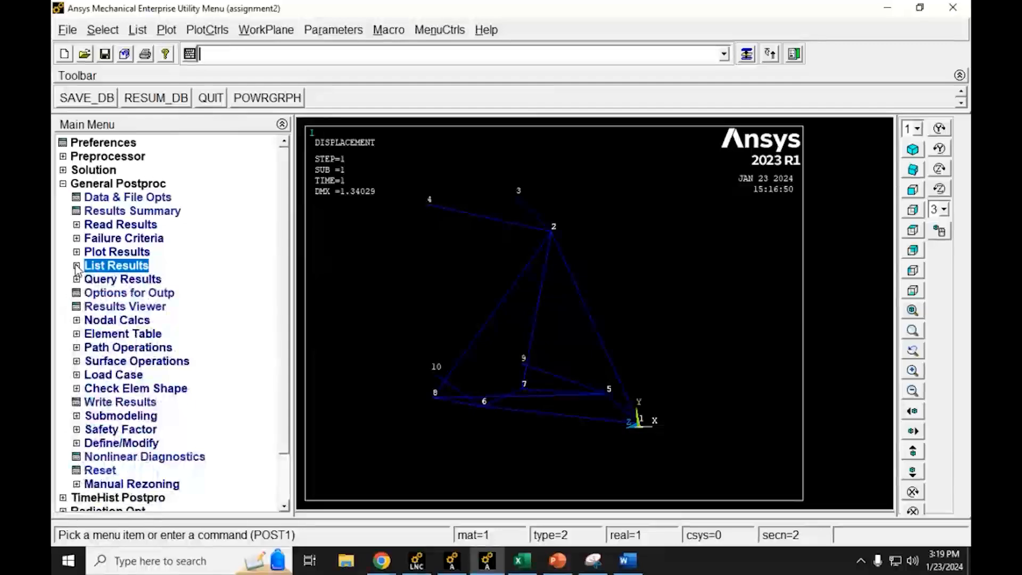
left_click(63, 184)
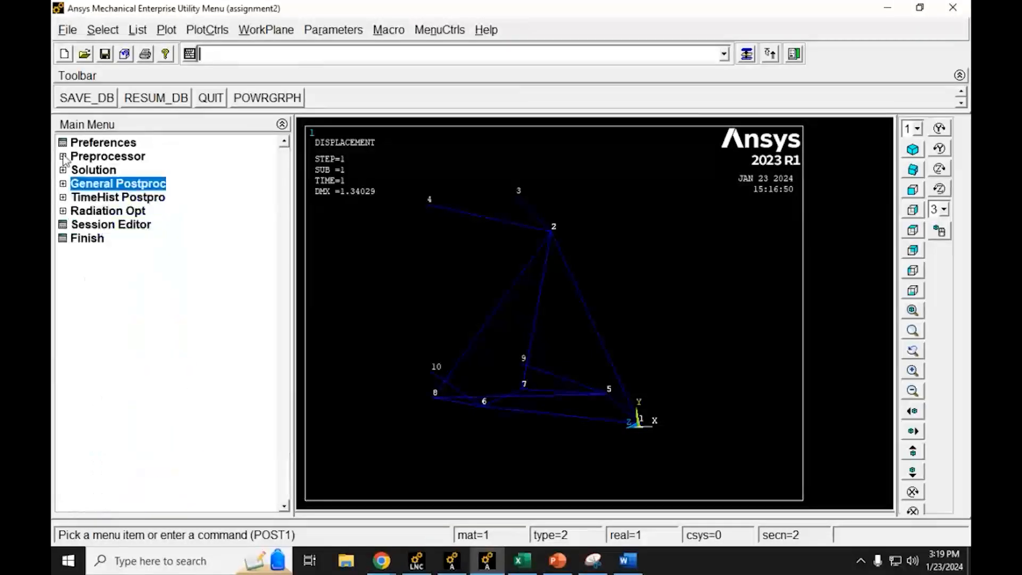
Step: Change the global gravitational acceleration in the Y direction to 32.2/6 for moon gravity as a structural inertia load
left_click(63, 157)
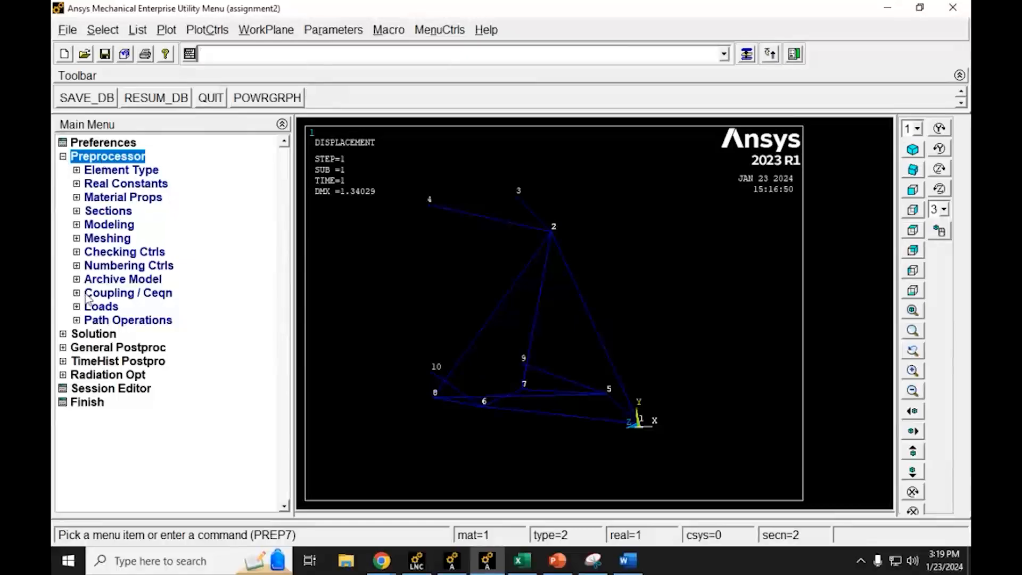
left_click(78, 308)
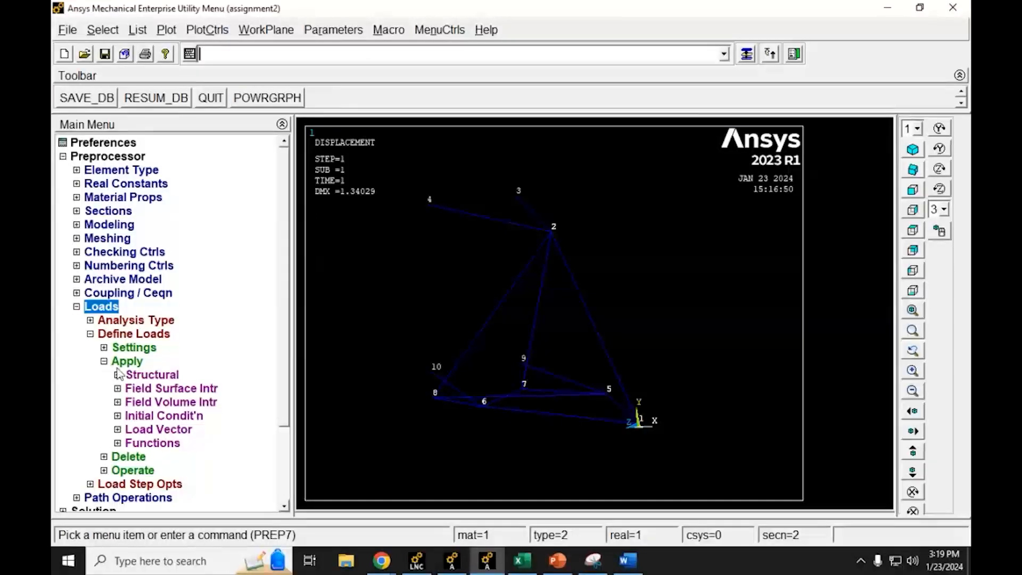
left_click(117, 374)
left_click(145, 444)
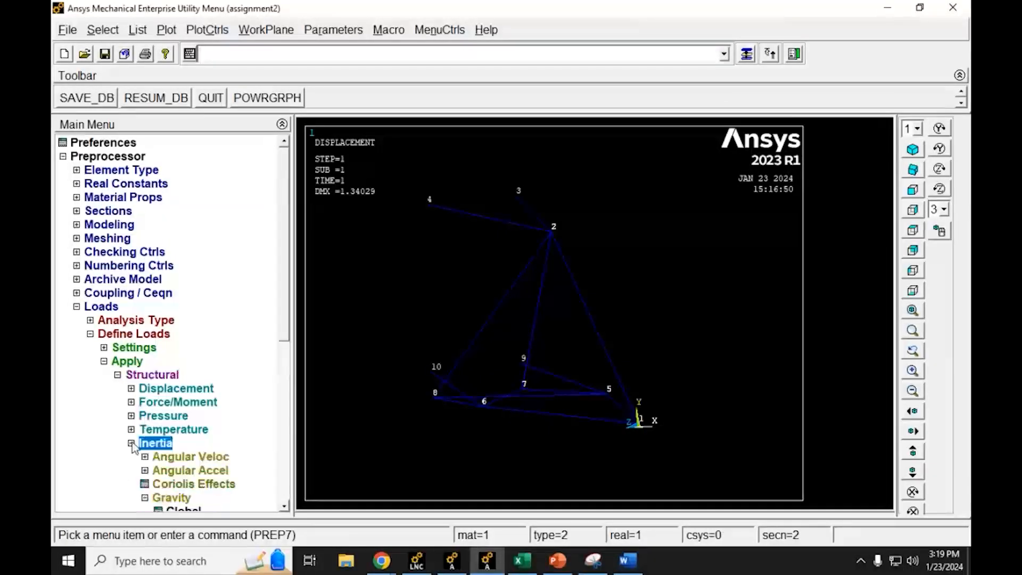
left_click_drag(283, 296, 283, 382)
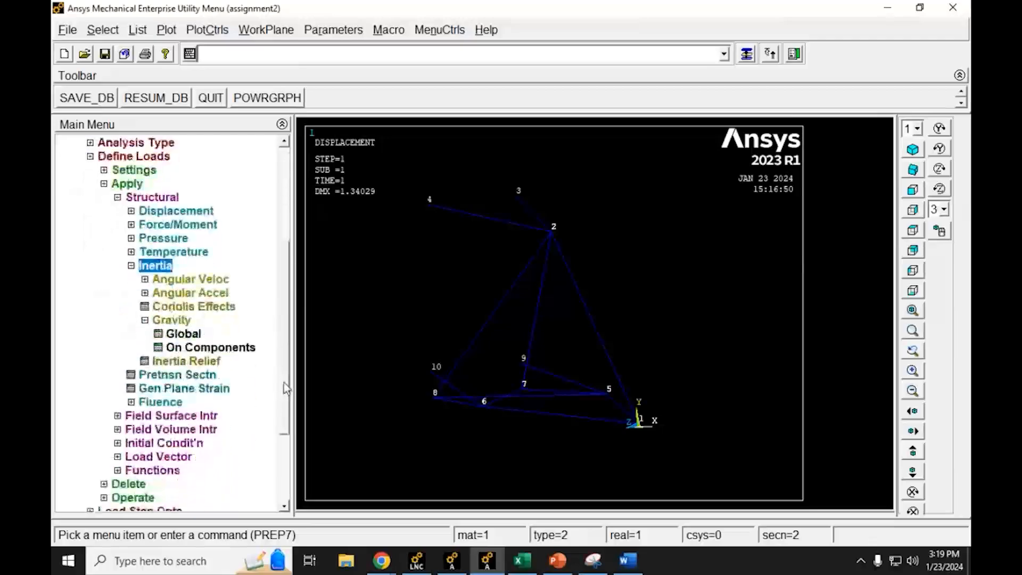
left_click(181, 334)
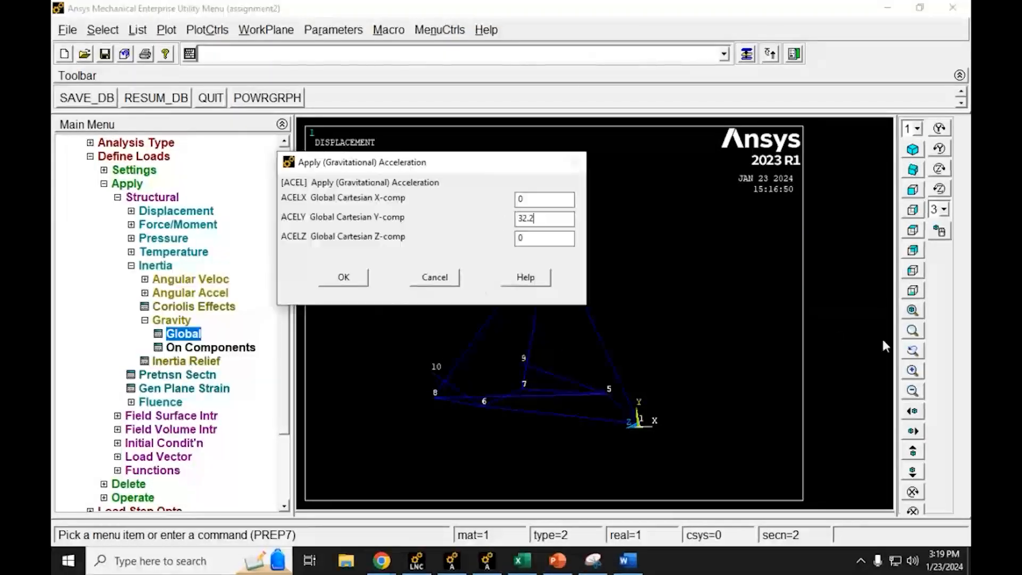
type("/")
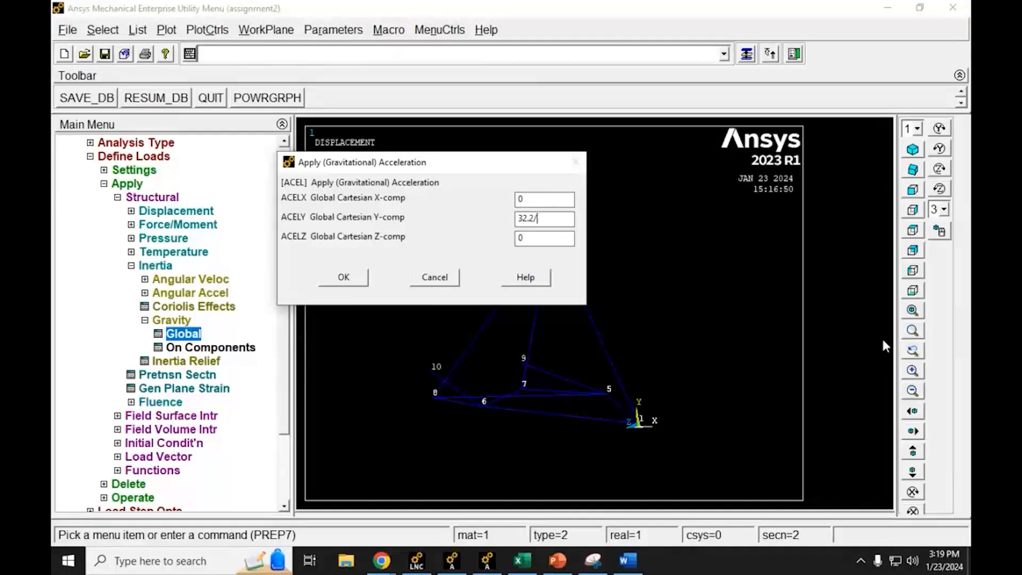
type("6")
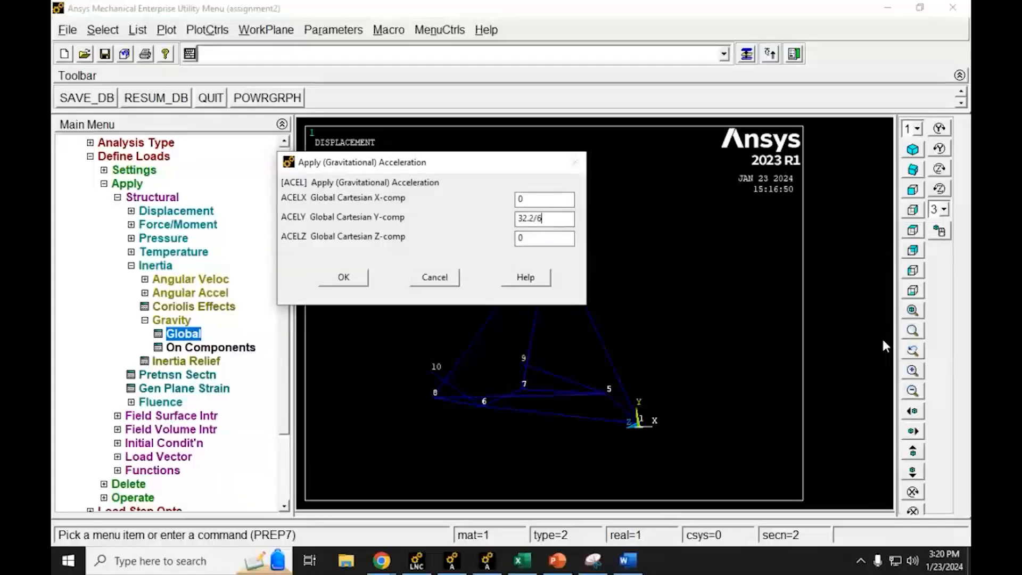
left_click(325, 283)
Step: Leave the Preprocessor, solve the current load step with the moon gravity load, and close the status listing and Solution branch
left_click(89, 157)
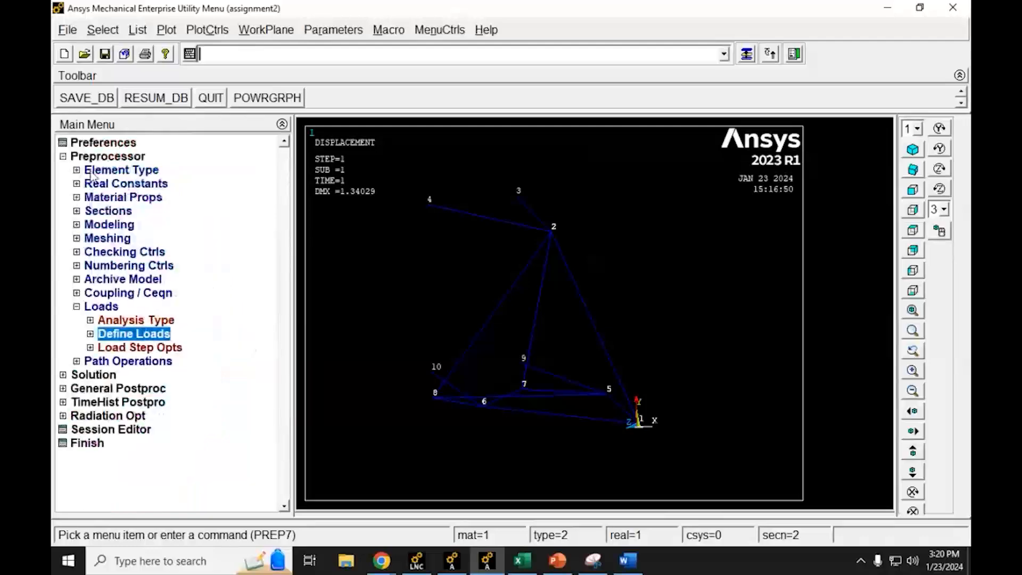
left_click(63, 158)
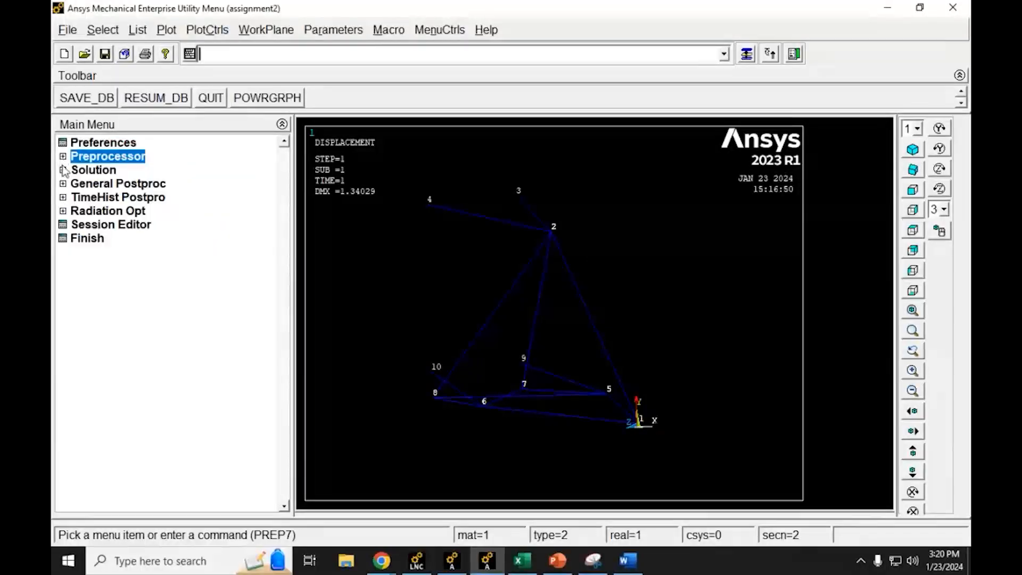
left_click(62, 171)
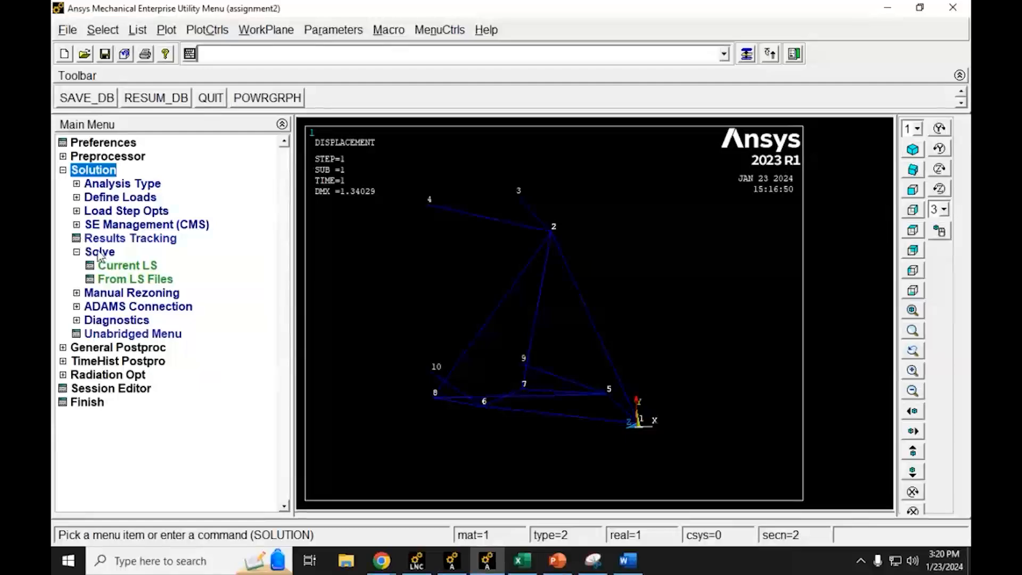
left_click(128, 265)
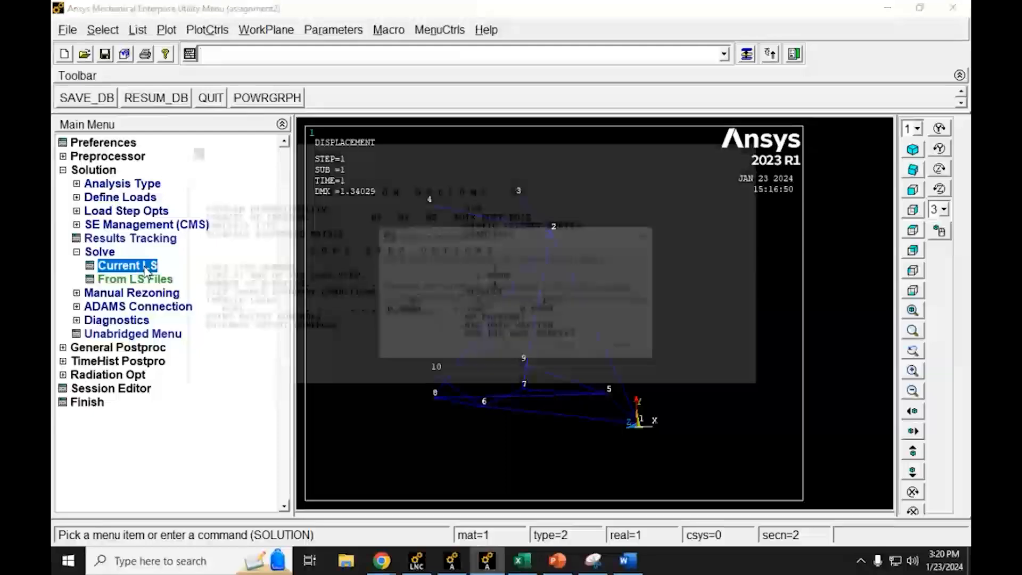
left_click(507, 348)
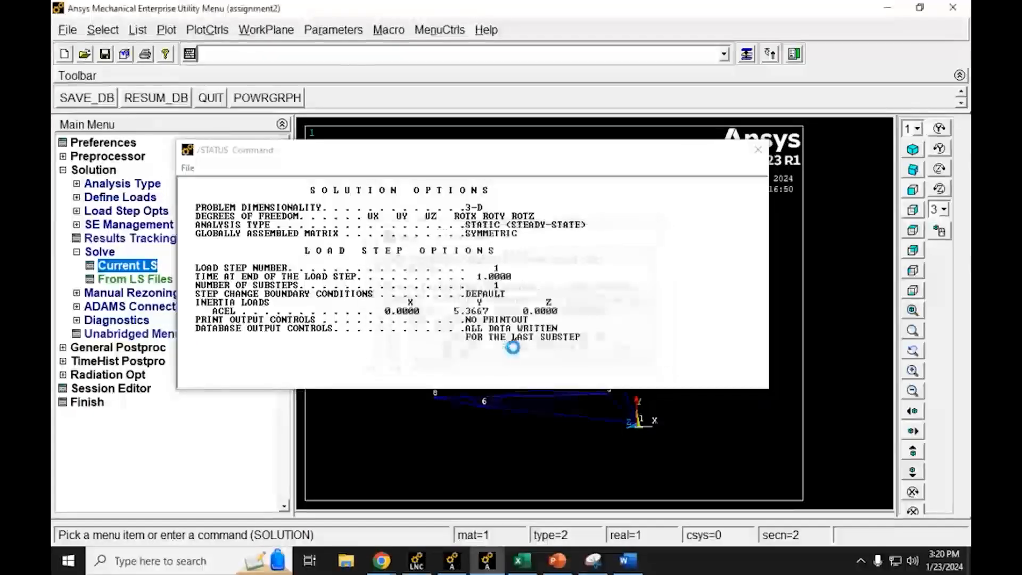
left_click(278, 109)
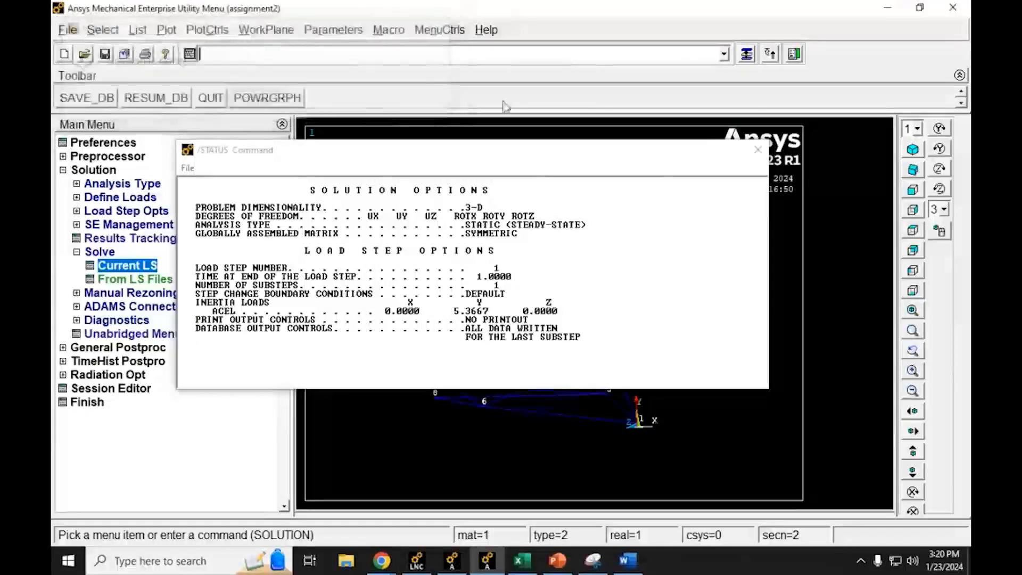
left_click(758, 150)
left_click(63, 170)
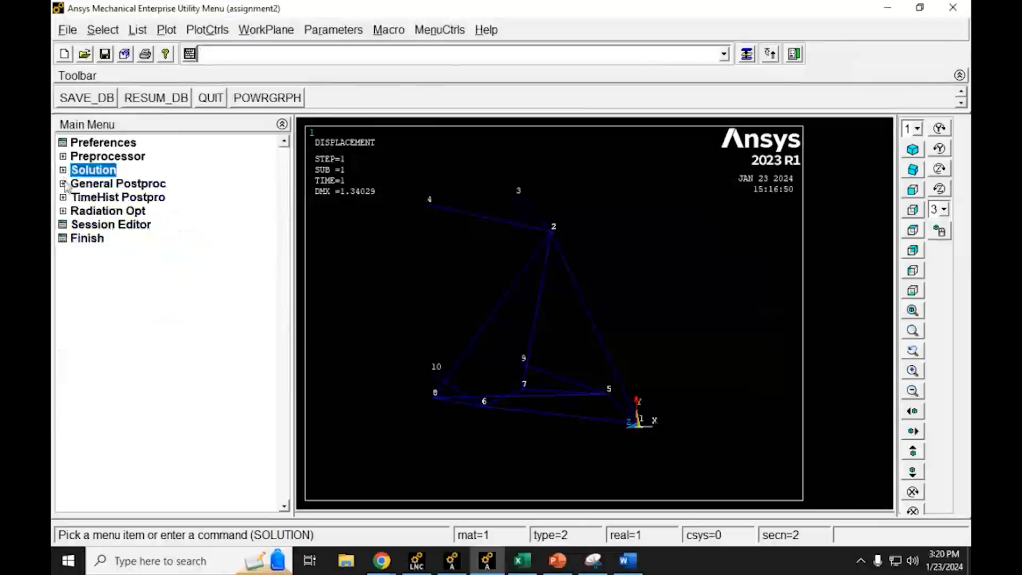
Step: Plot the truss's deformed shape only for the moon gravity solution in General Postproc
left_click(75, 184)
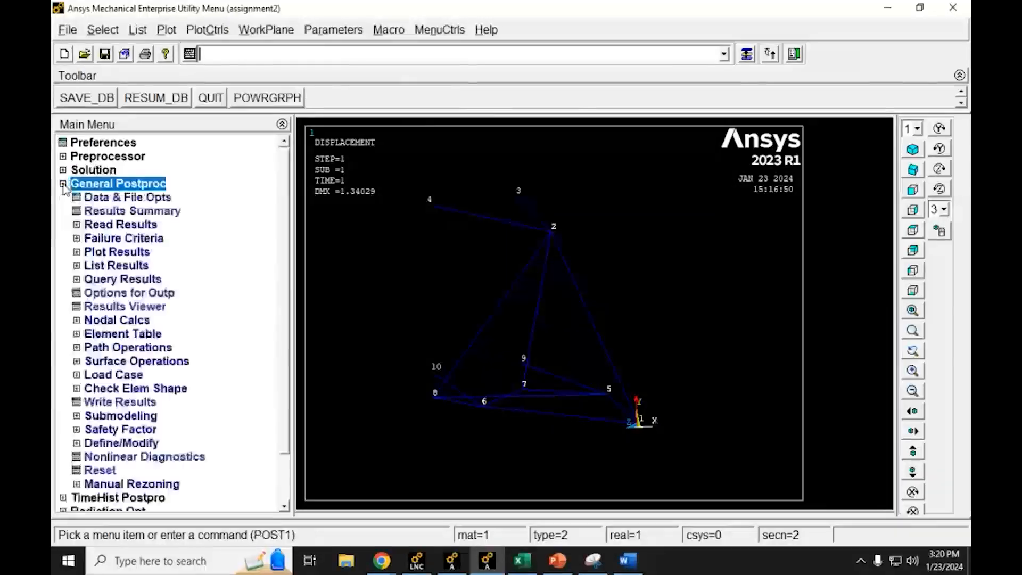
left_click(89, 252)
left_click(115, 266)
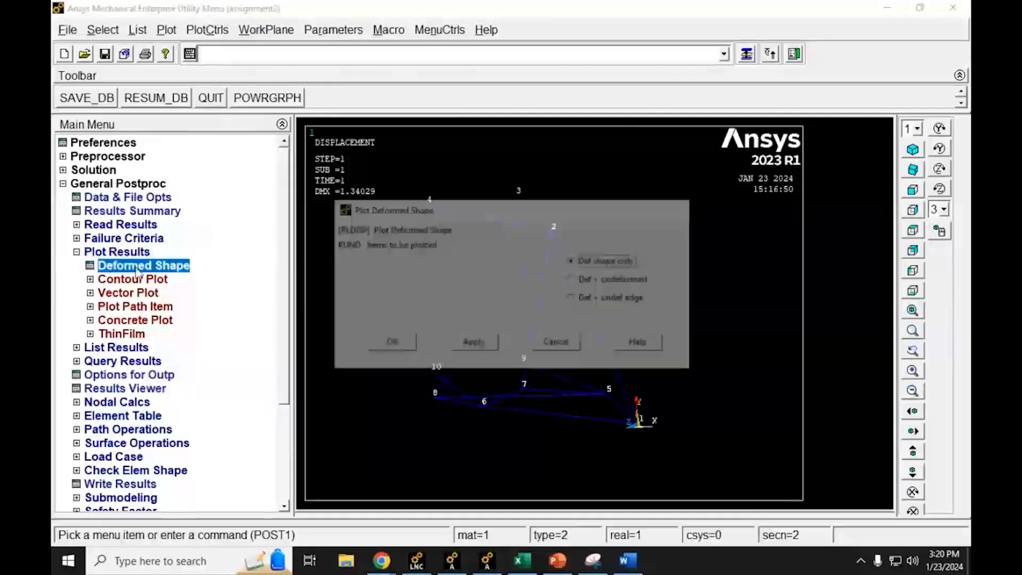
left_click(411, 351)
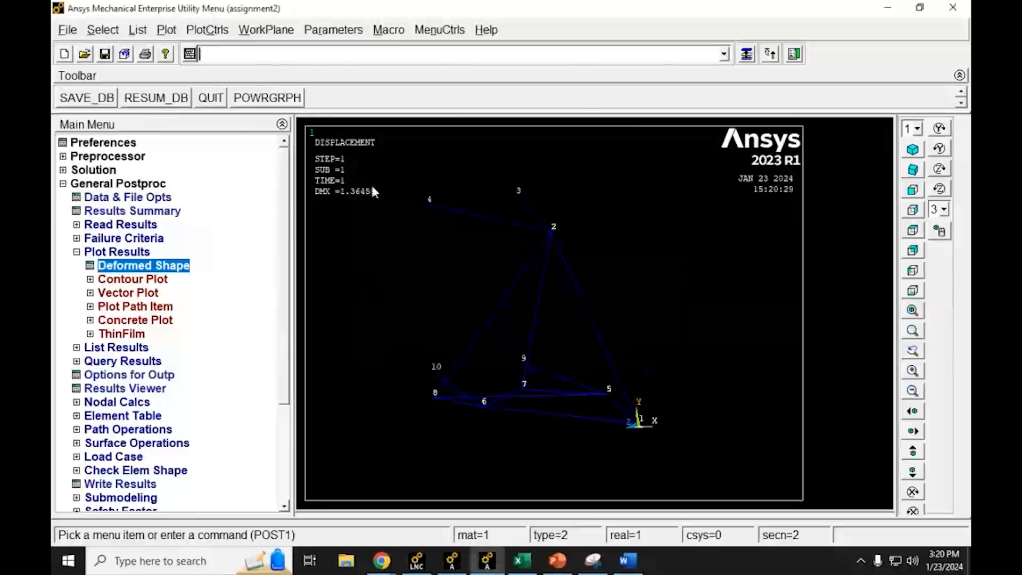
Step: Switch to Excel and record the moon gravity DMX of 1.36458 in cell E3, leaving the reaction cell below selected
left_click(522, 560)
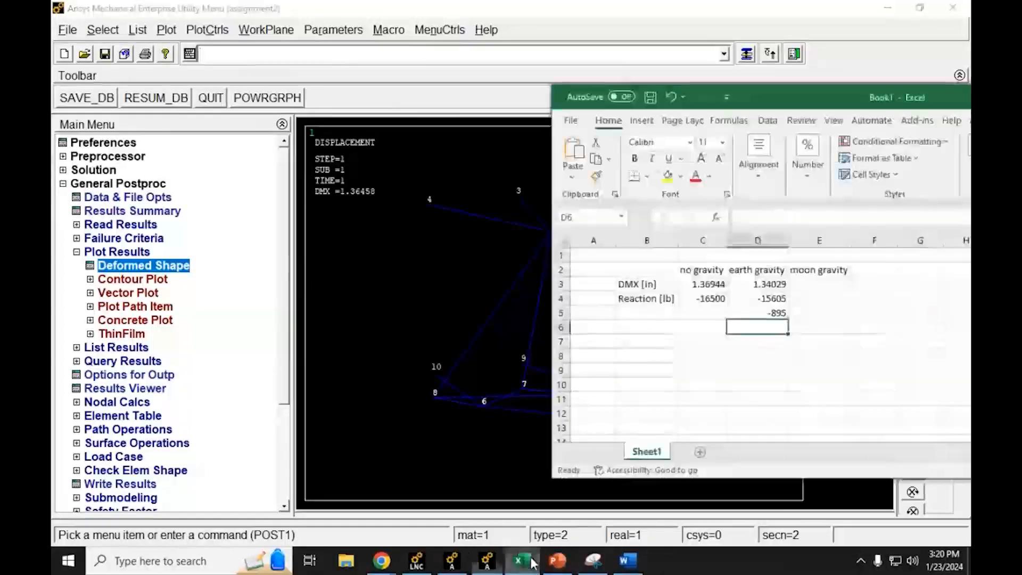
left_click(803, 286)
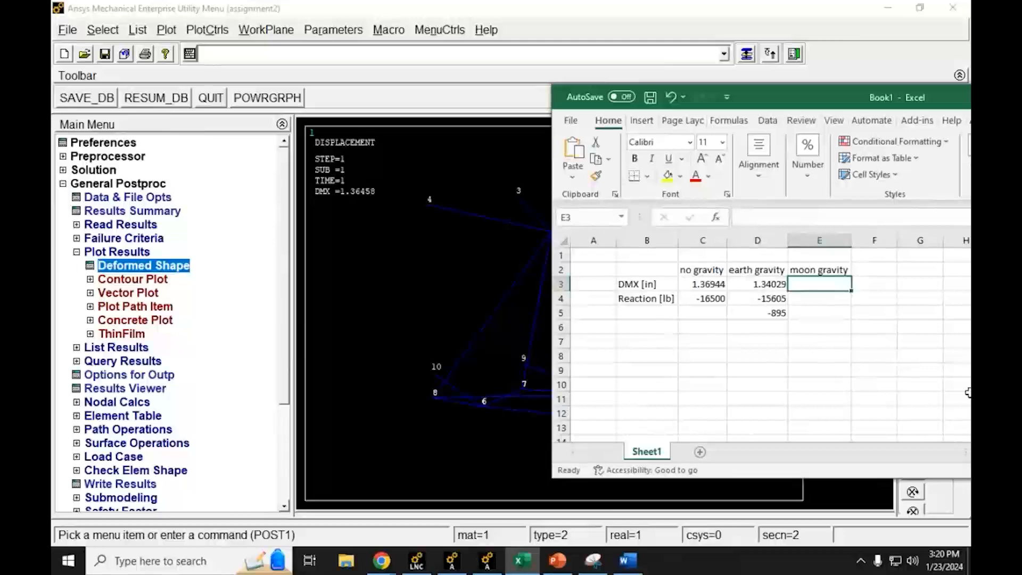
type("1")
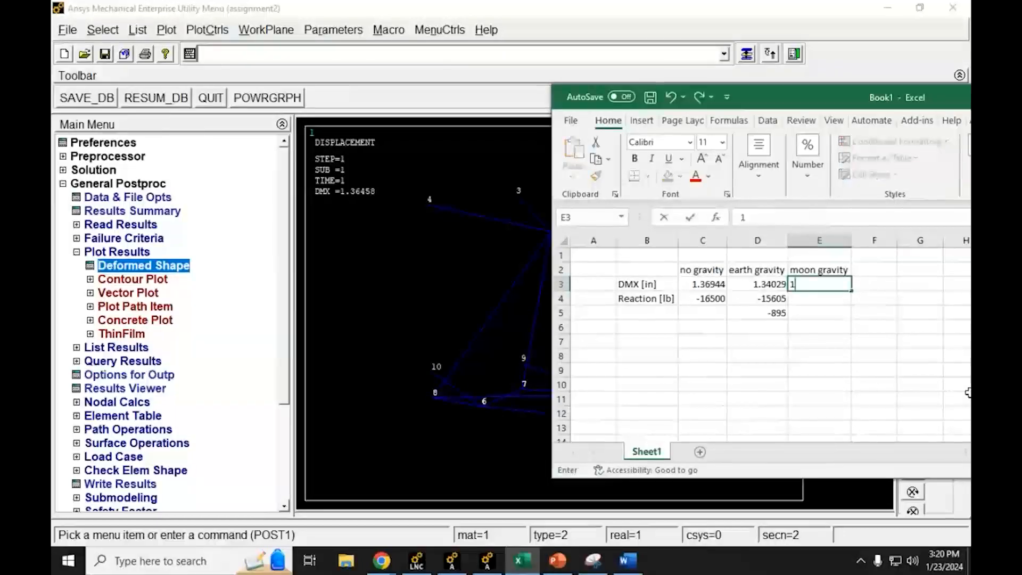
type(".36458")
key("BackSpace")
type("8")
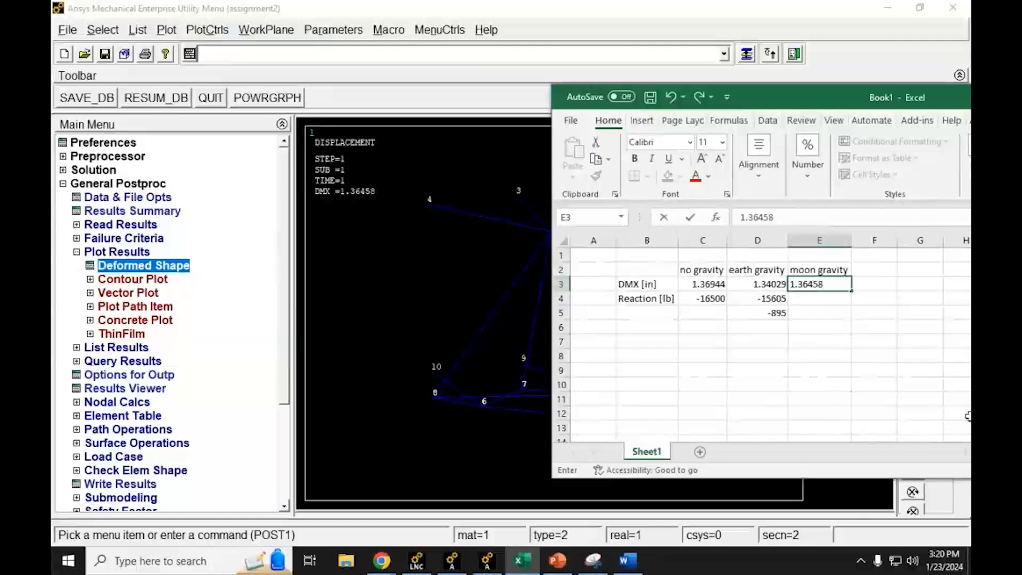
left_click(826, 348)
left_click(806, 286)
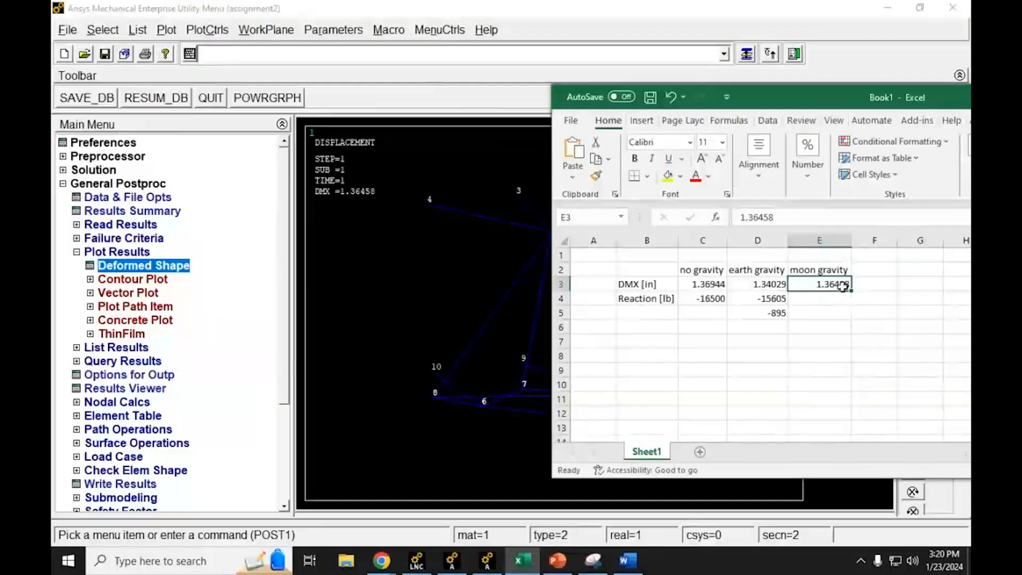
left_click(709, 284)
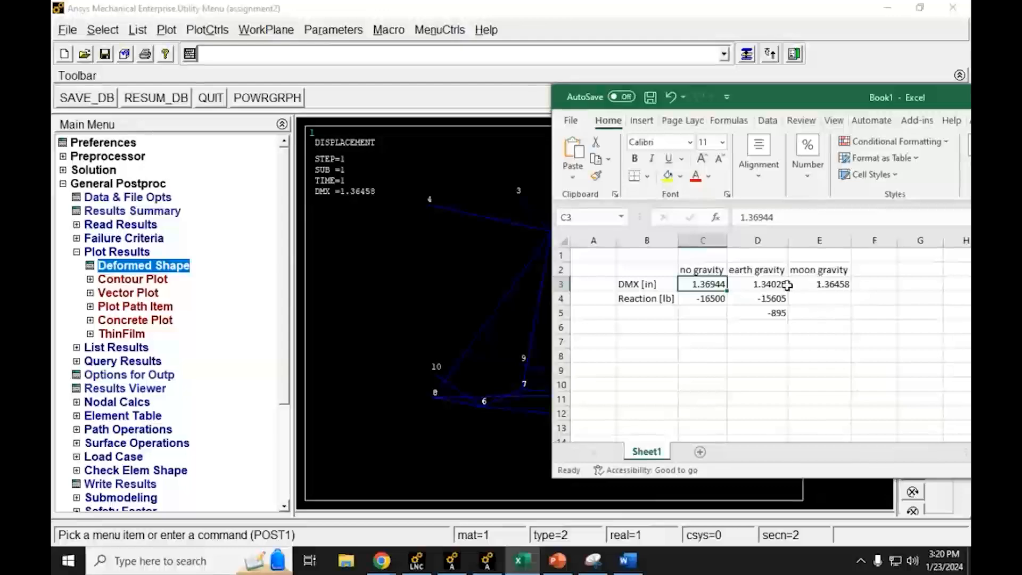
left_click(819, 297)
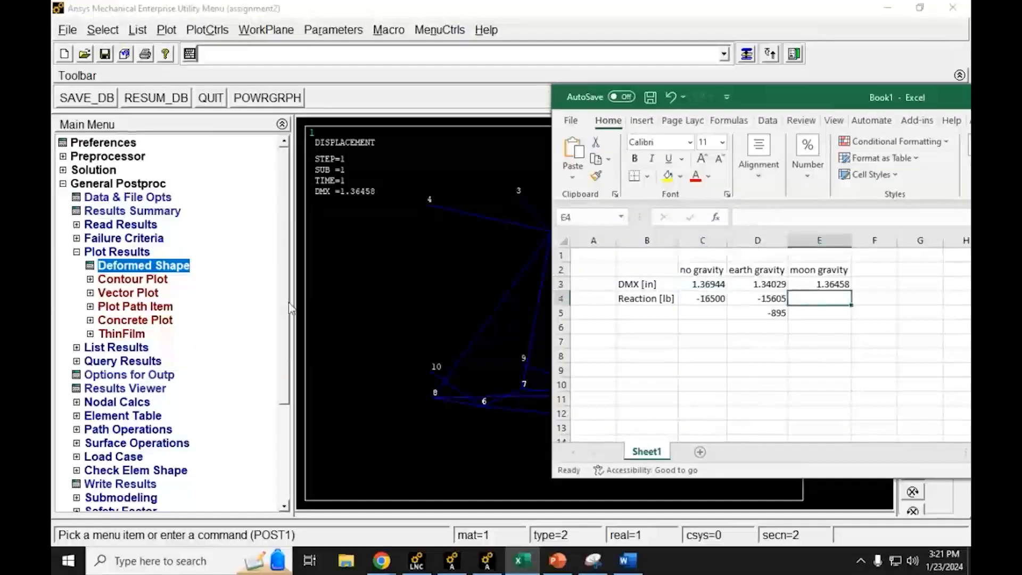
Step: Return to Ansys, collapse the plot results branch and list the reaction solution for all items
left_click(88, 252)
left_click(86, 265)
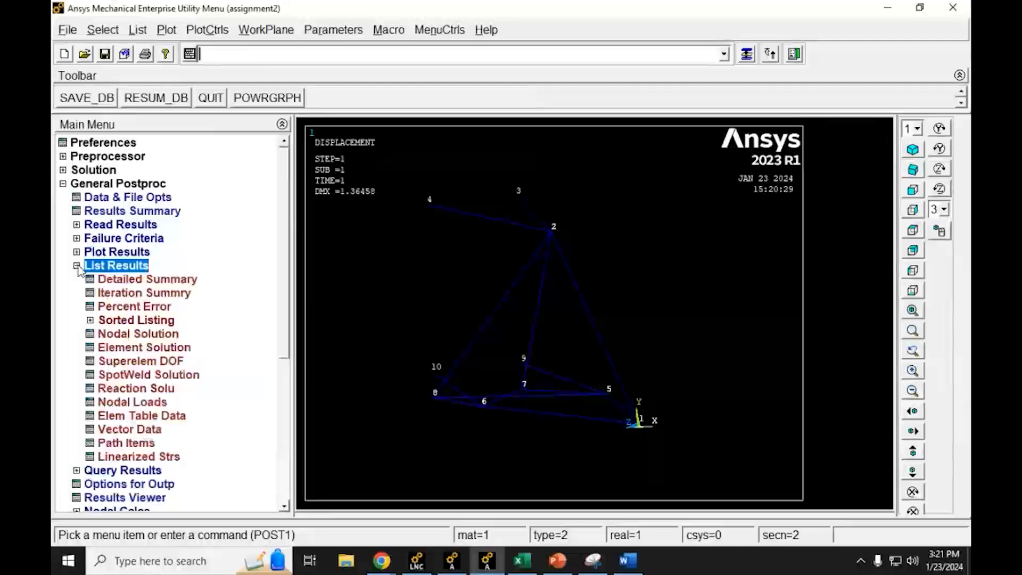
left_click(102, 390)
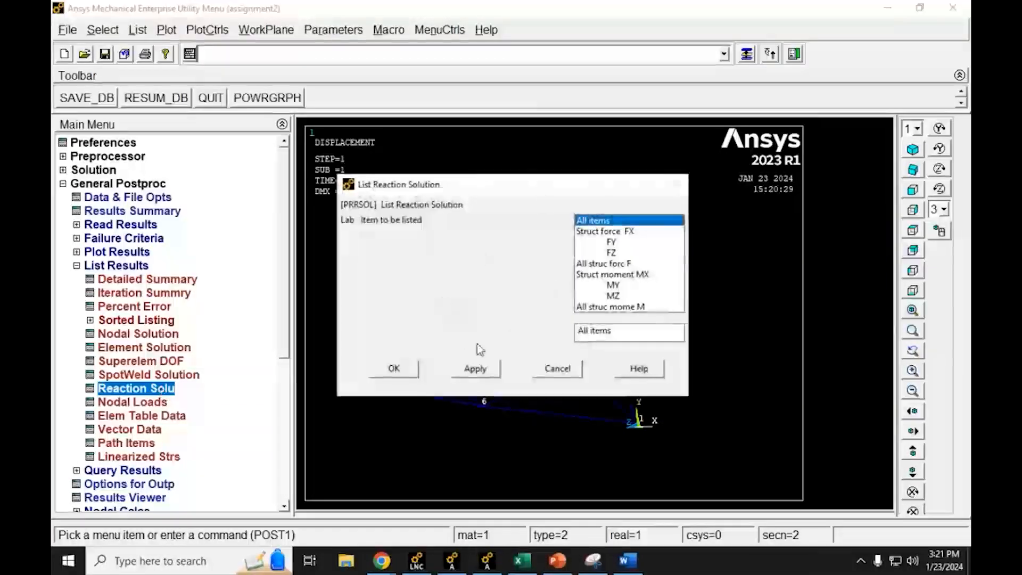
left_click(394, 368)
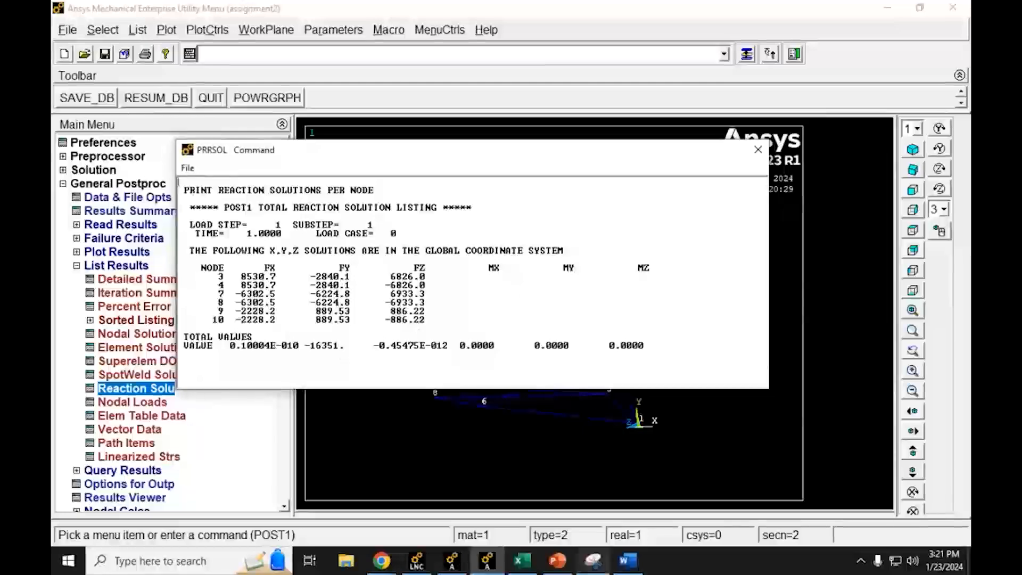
Step: Switch to Excel and enter the moon gravity reaction of -16351 in cell E4
left_click(522, 560)
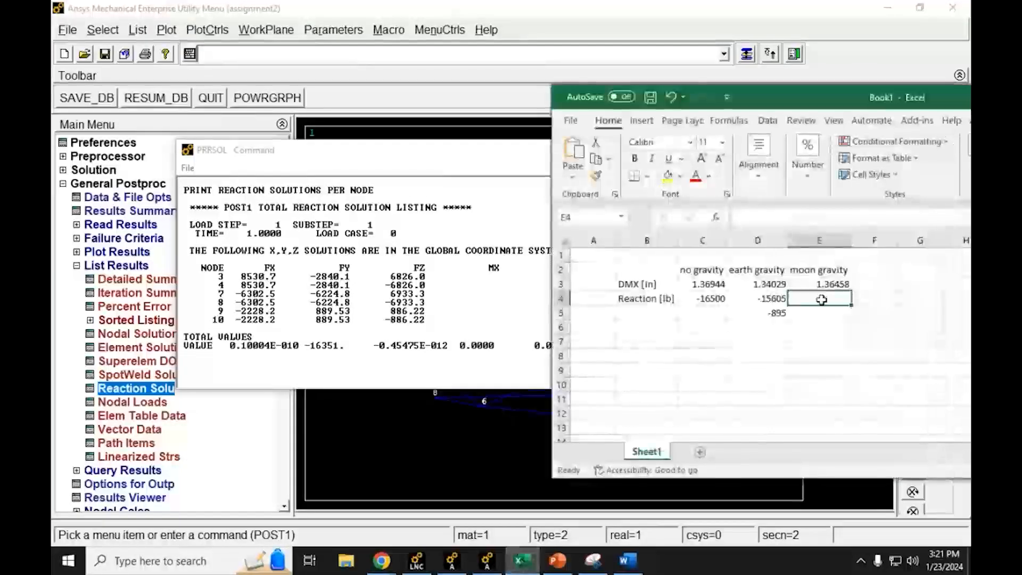
type("-16")
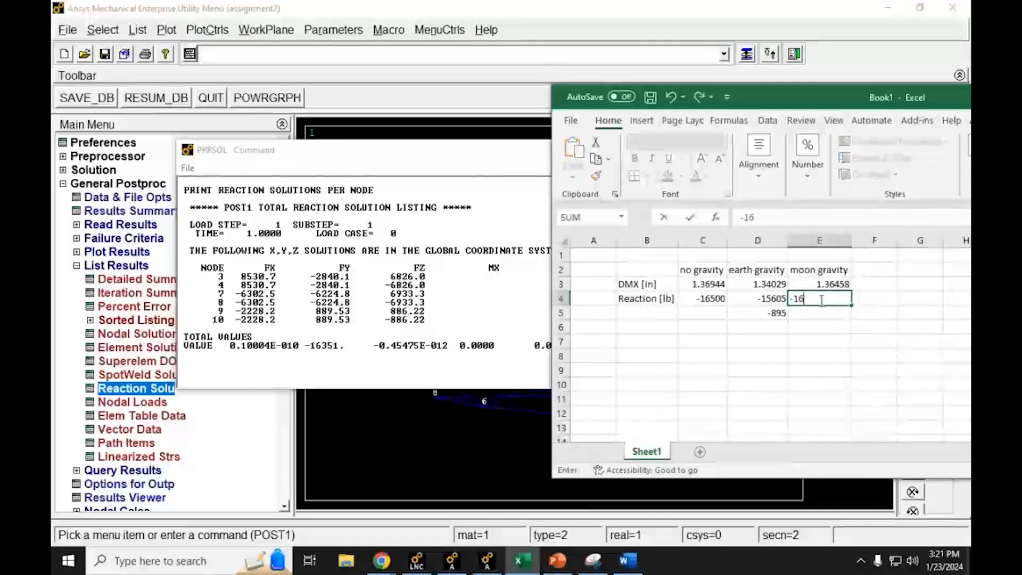
type("351")
key("Return")
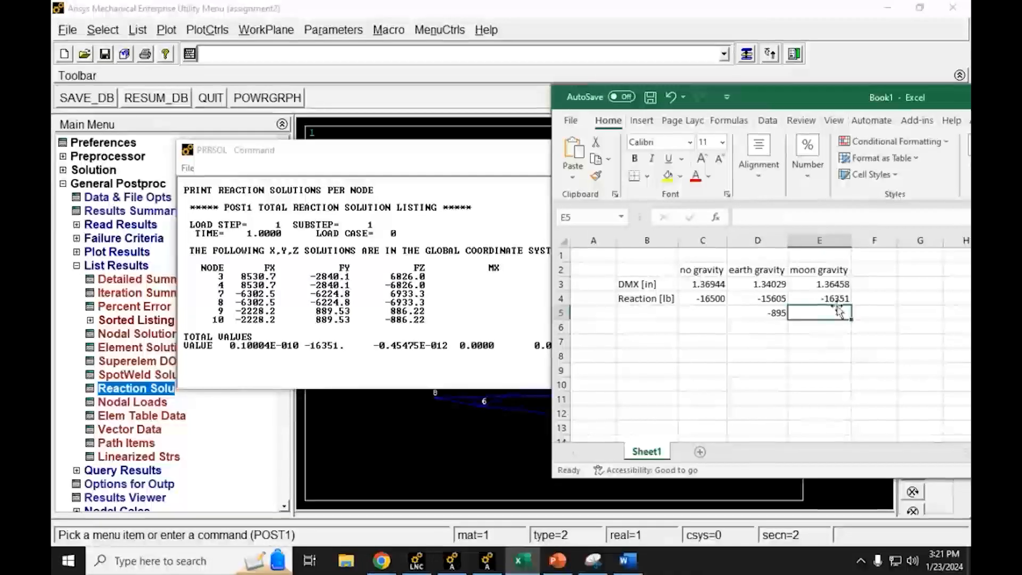
Step: Enter the formula =E4-C4 in cell E5 to subtract the no-gravity reaction from the moon gravity reaction
type("=")
key("Up")
type("-")
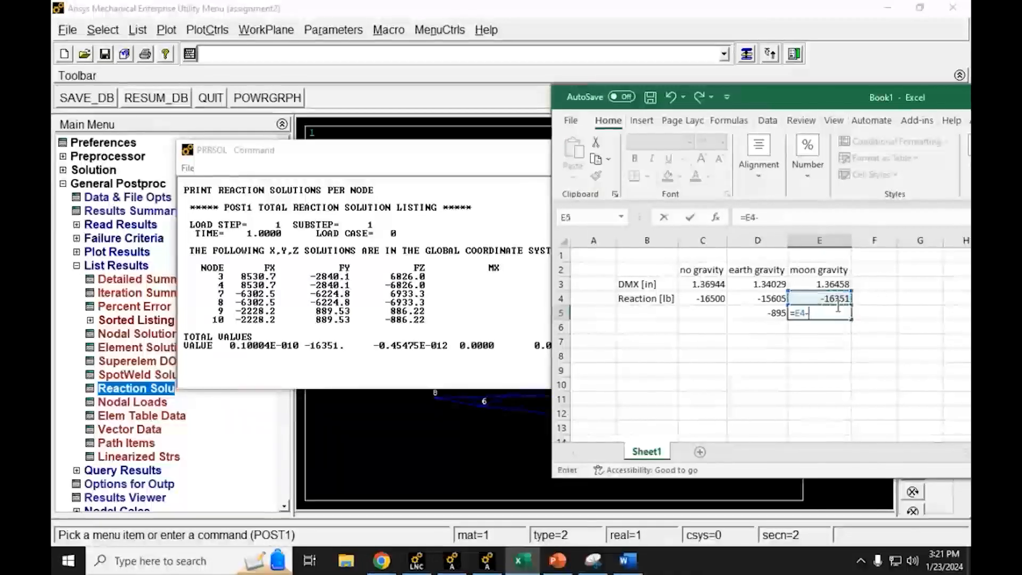
left_click(713, 299)
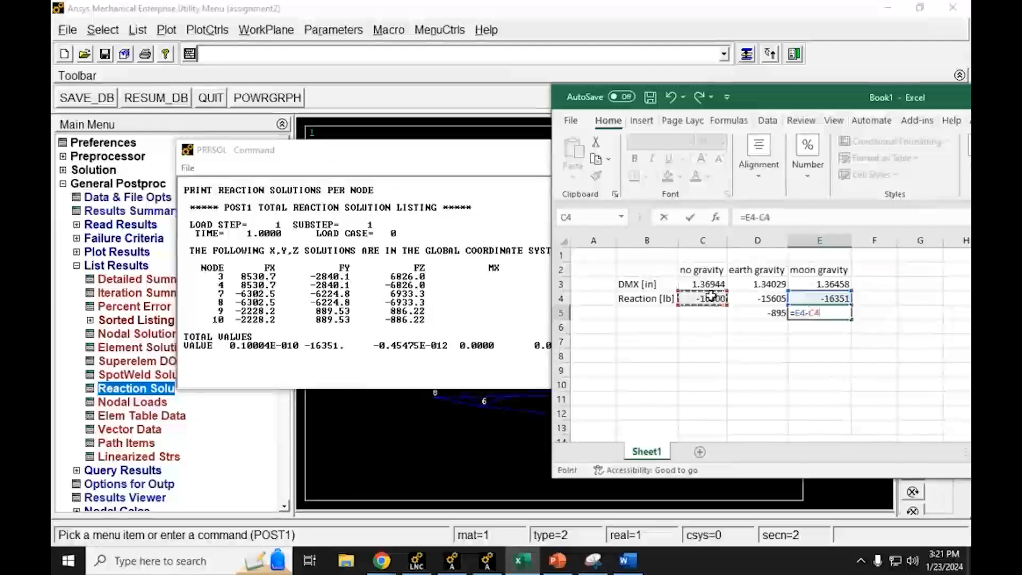
key("Return")
Step: Replace the formula in cell E5 with =C4-E4 and compare the reaction differences in D5 and E5
left_click(815, 312)
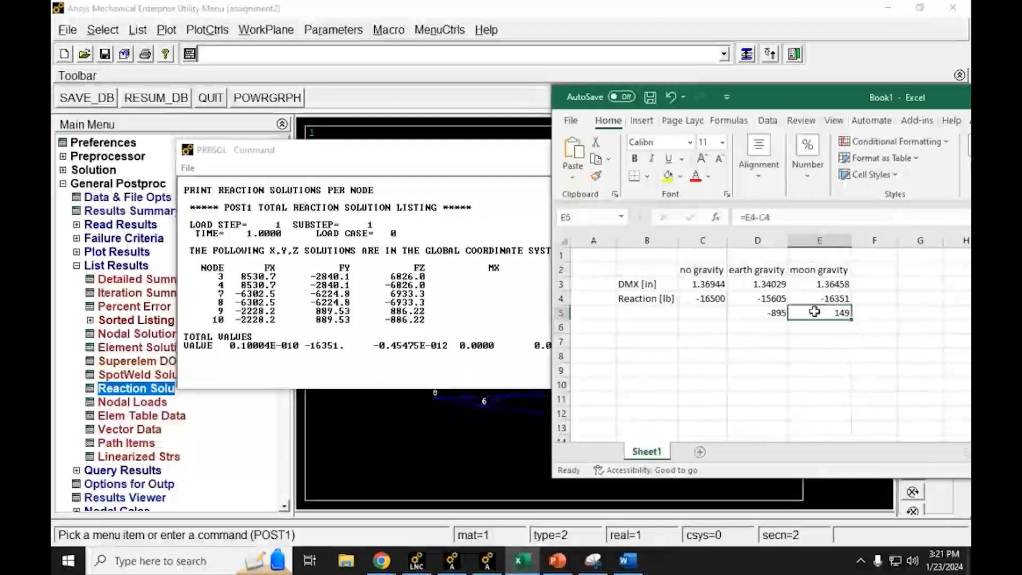
type("=")
key("Up")
key("Left")
key("Left")
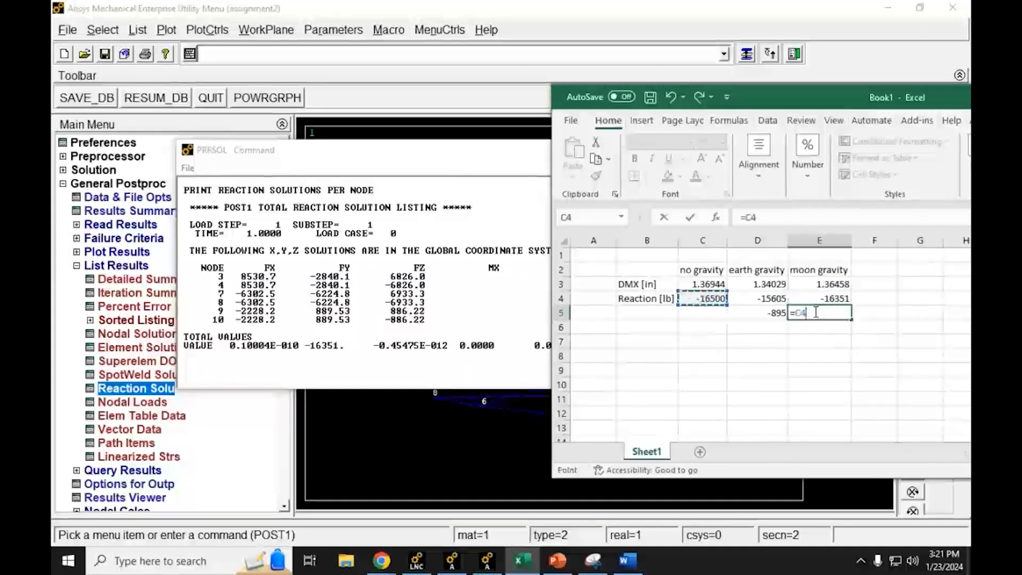
type("-")
left_click(833, 298)
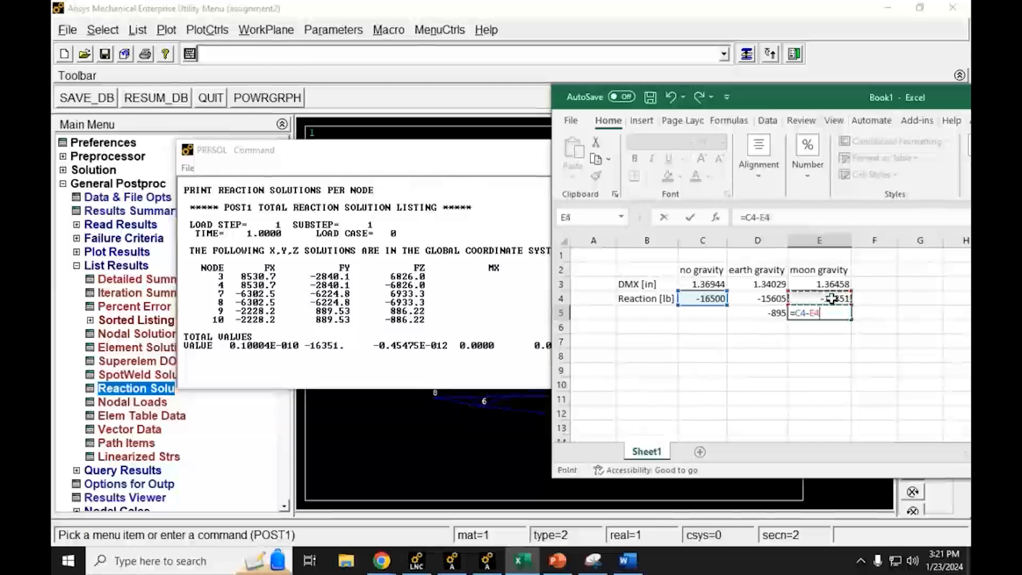
key("Return")
left_click(829, 368)
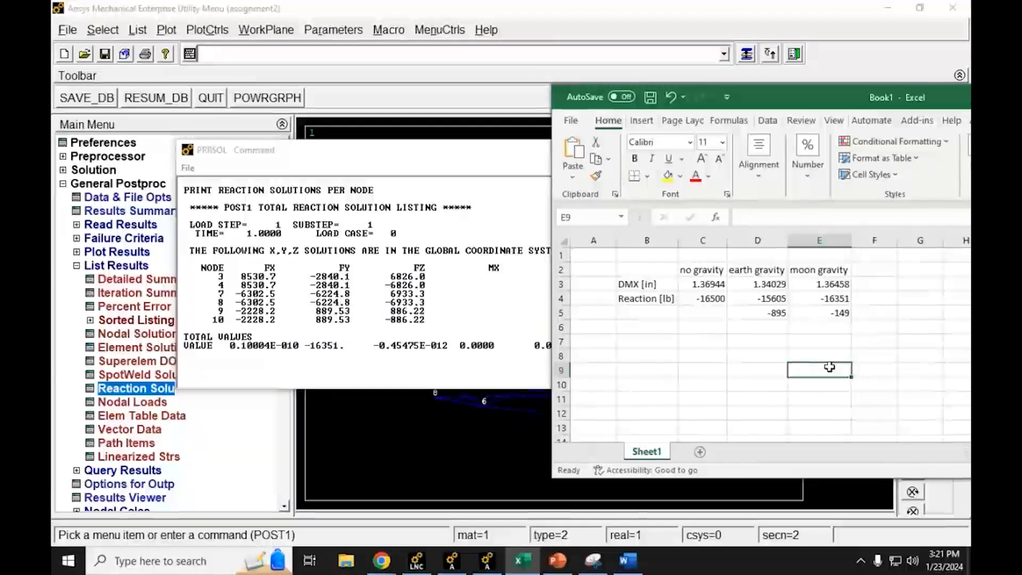
left_click(778, 314)
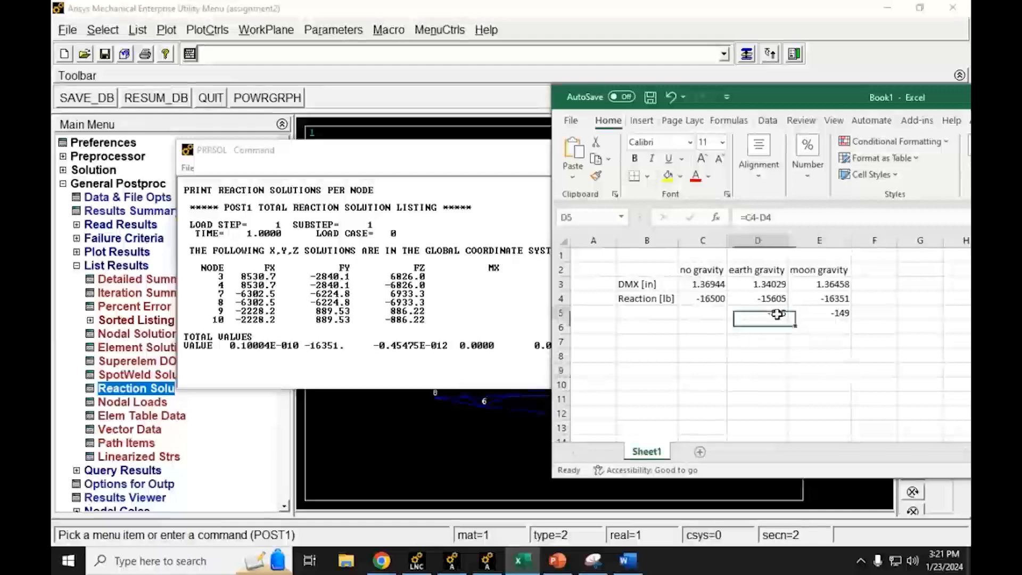
left_click(845, 314)
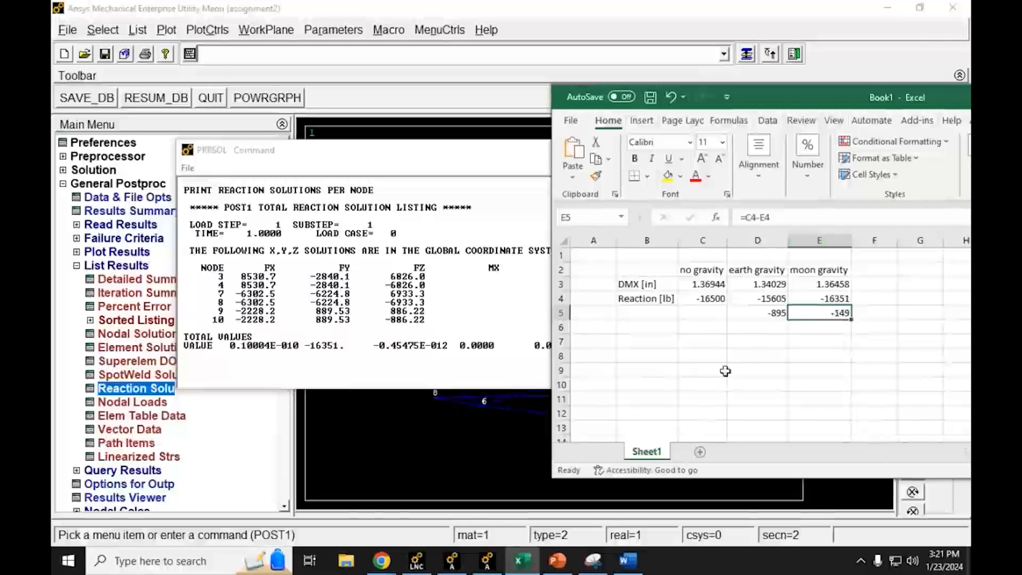
left_click(823, 326)
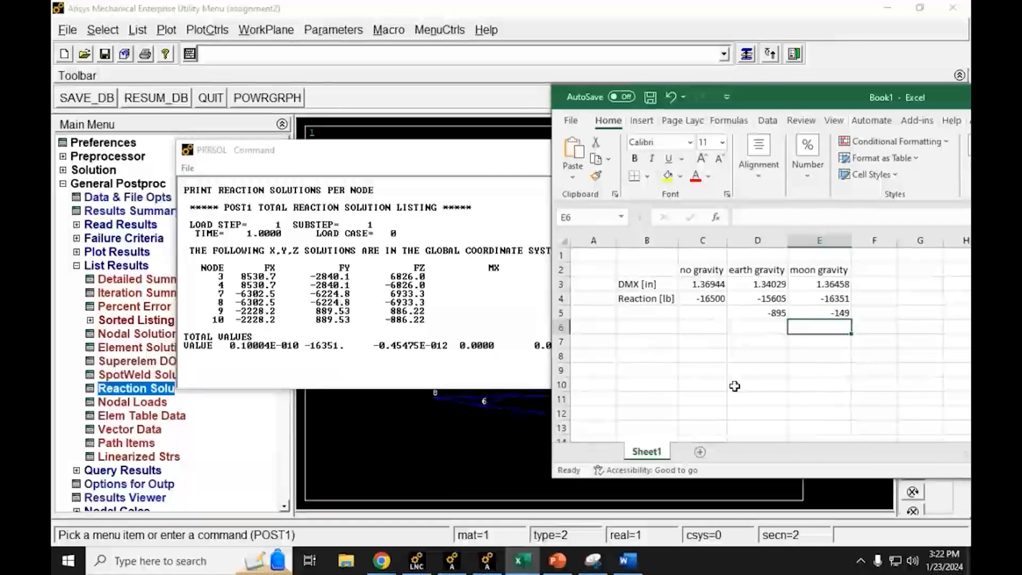
Step: Return to Ansys and close the reaction solution listing
left_click(739, 7)
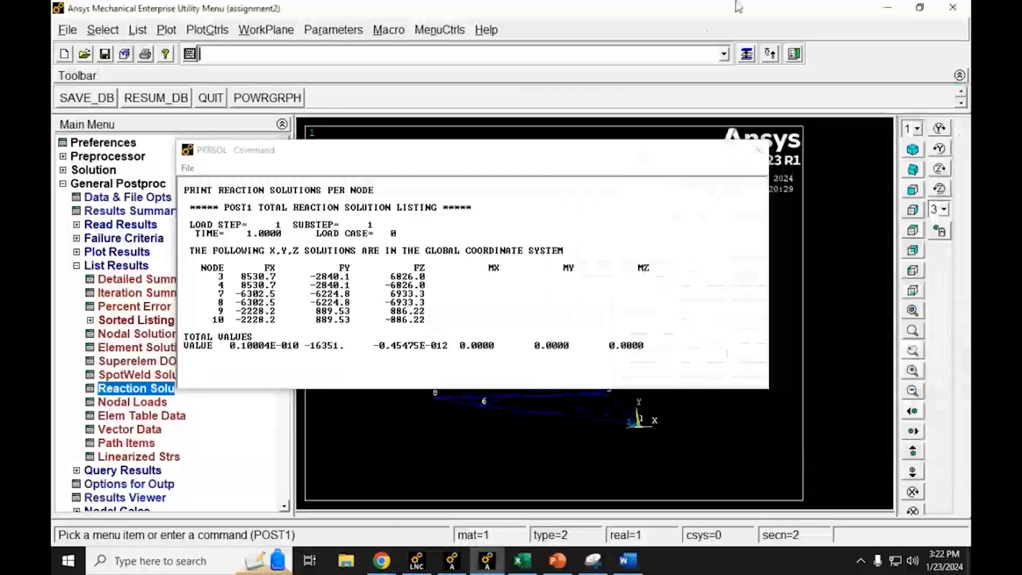
left_click(758, 153)
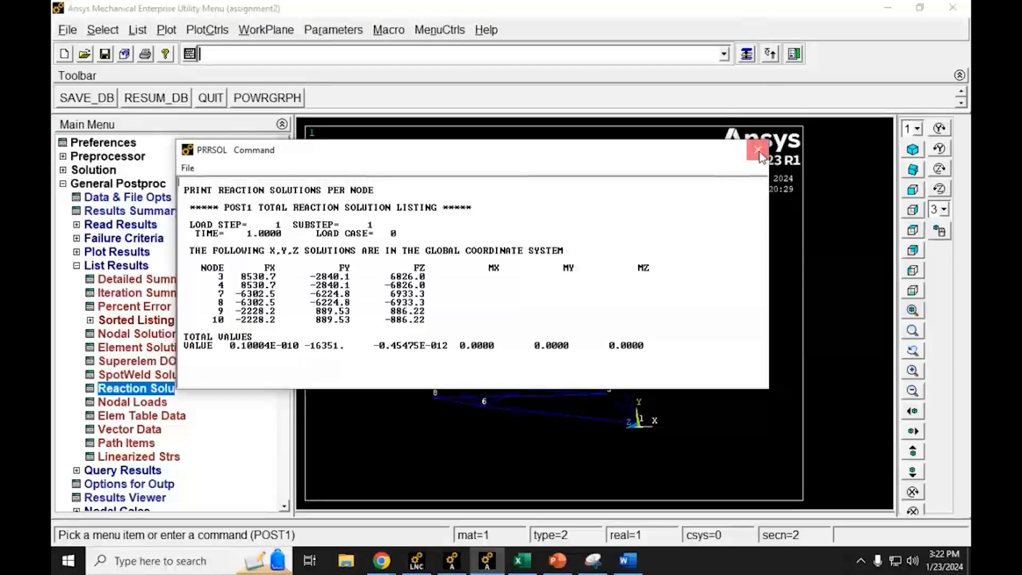
left_click(758, 151)
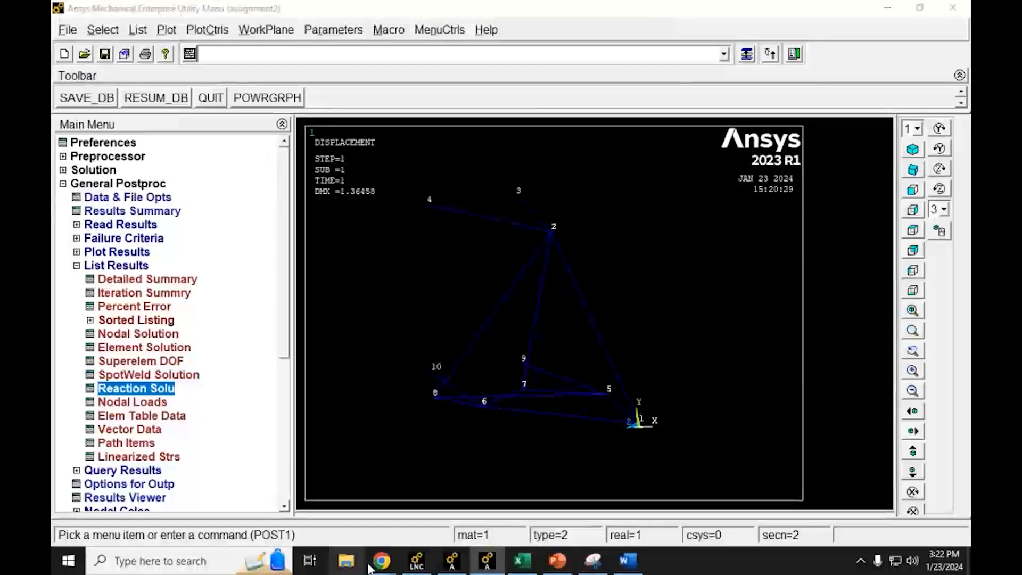
Step: Switch to the Lab Assignment #3 PDF in Chrome, read item 3 about the nodal displacement table, and return to Ansys
left_click(346, 560)
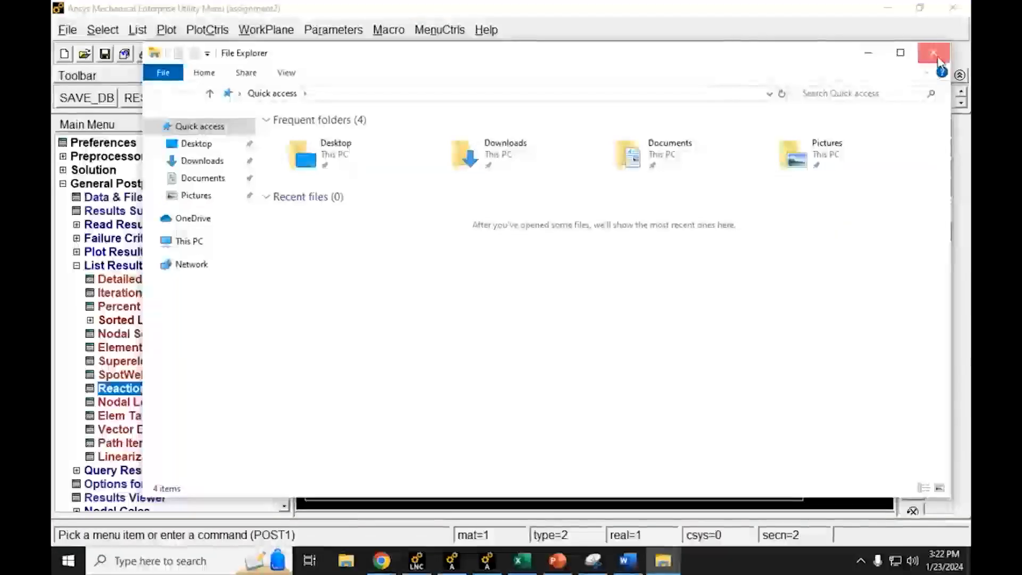
left_click(933, 52)
mouse_move(382, 560)
left_click(321, 487)
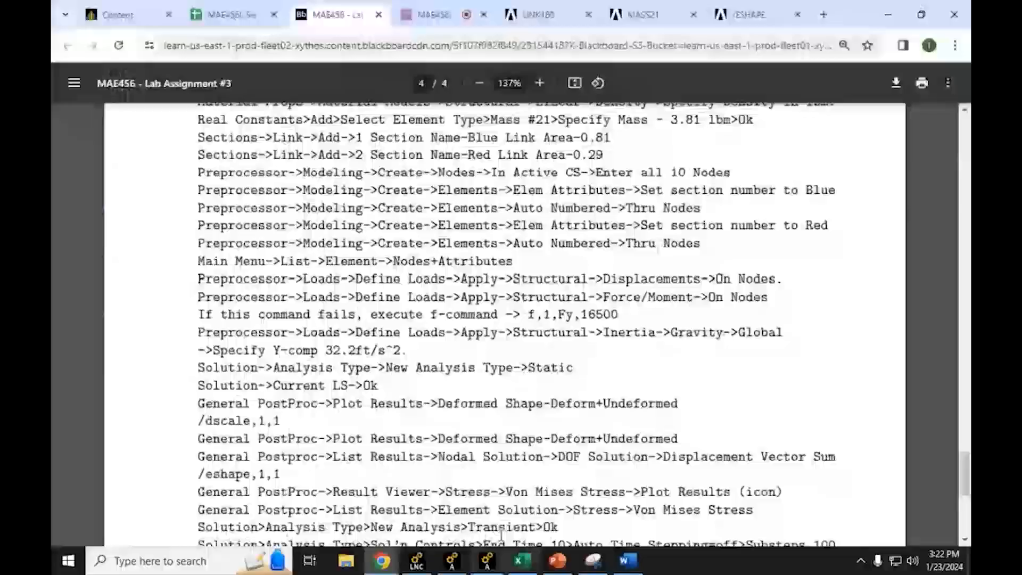
scroll(486, 510, "up", 20)
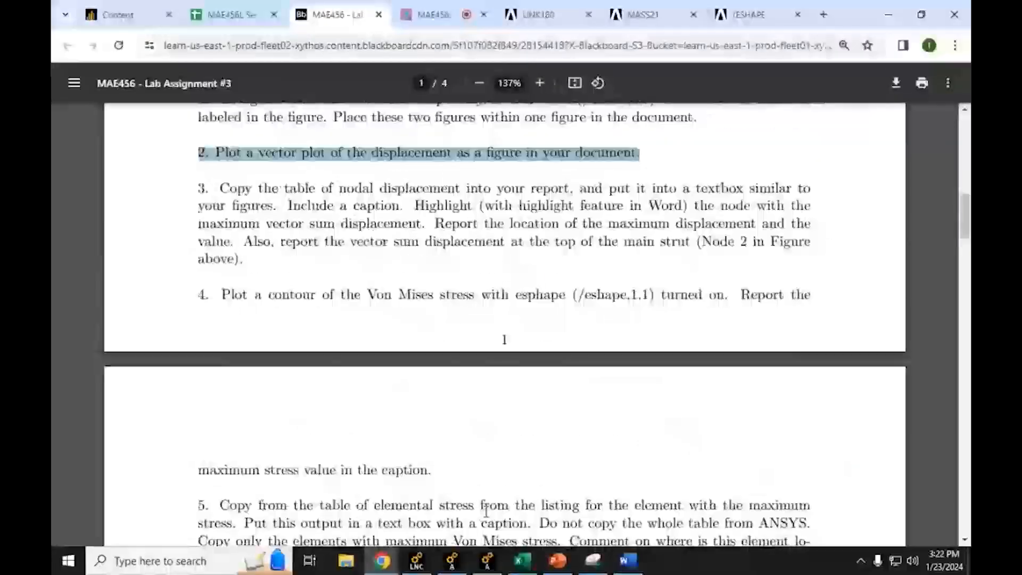
scroll(486, 510, "up", 6)
scroll(484, 499, "down", 8)
scroll(439, 380, "up", 2)
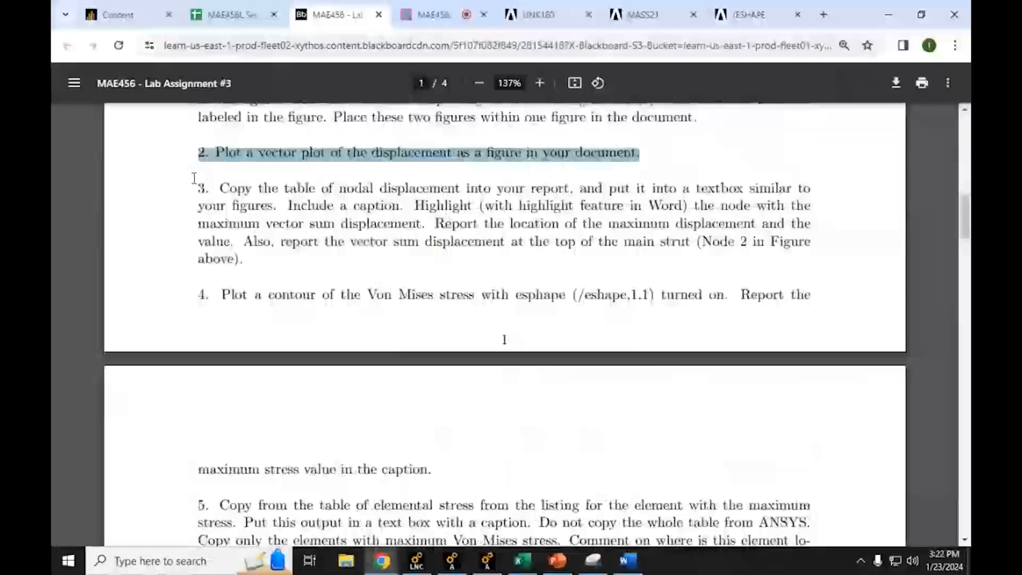
left_click_drag(196, 186, 423, 225)
left_click(231, 187)
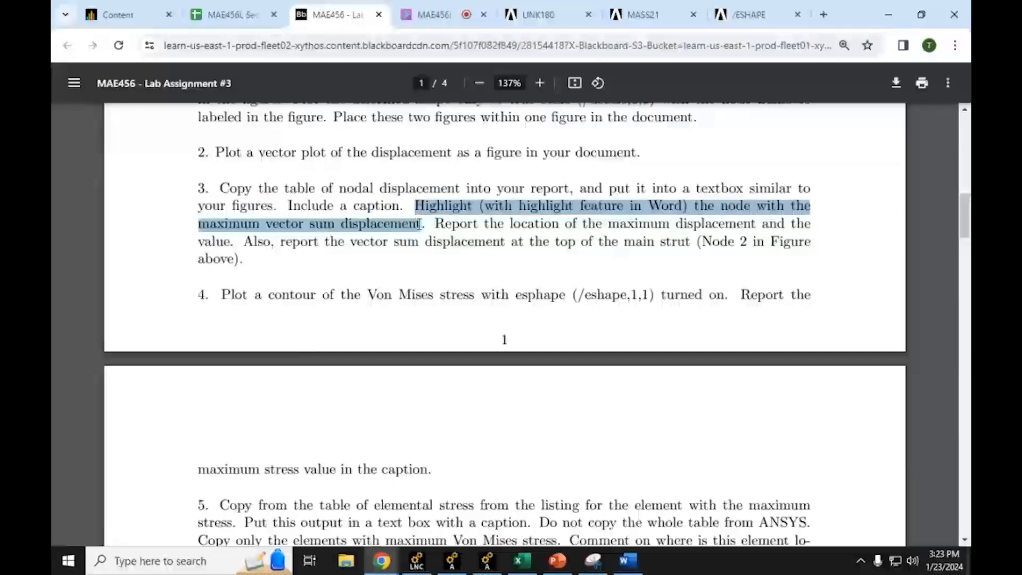
left_click_drag(331, 189, 460, 189)
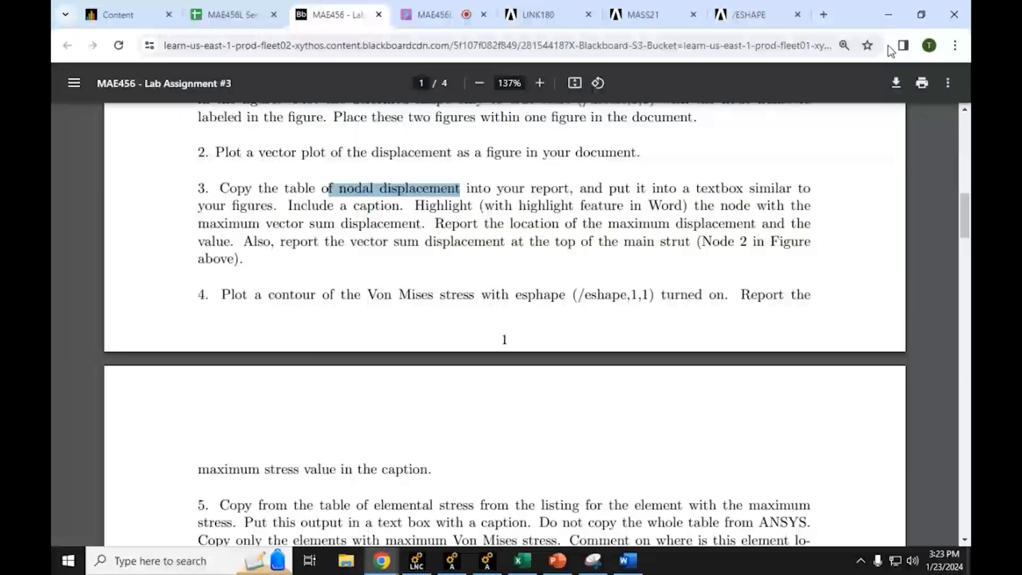
left_click(888, 15)
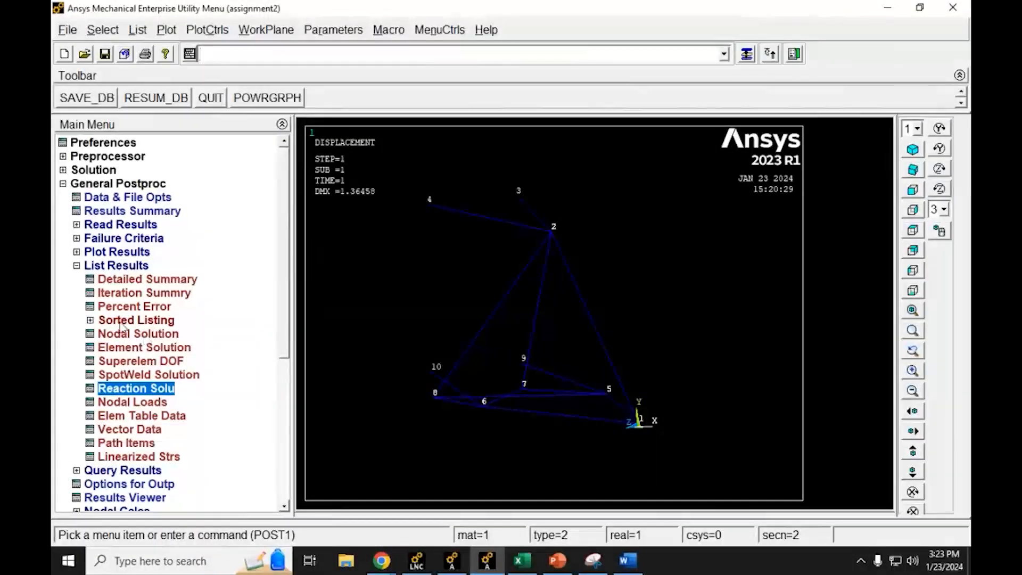
Step: List the nodal solution for the displacement vector sum and enlarge the listing window to show all rows
left_click(110, 336)
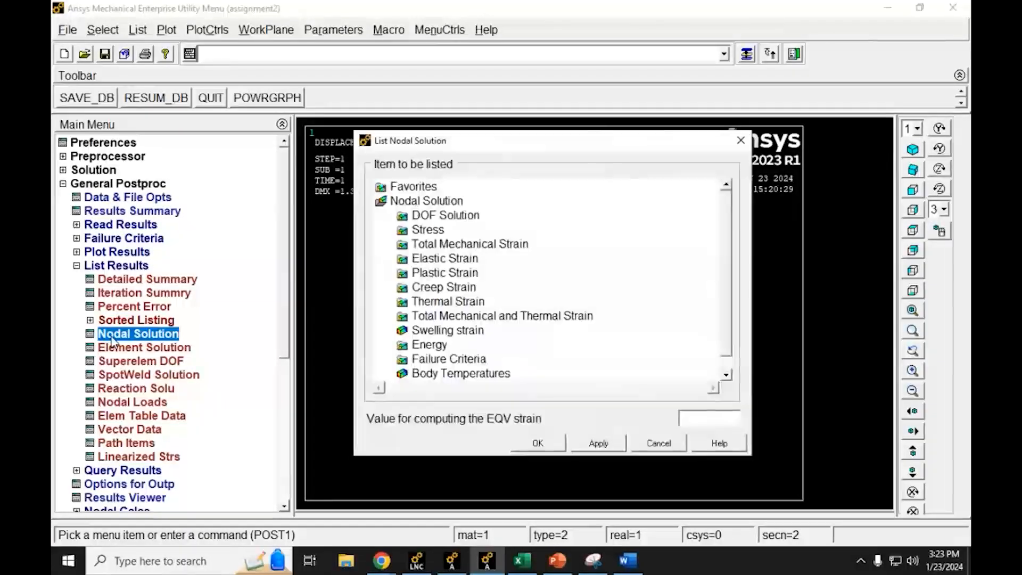
double_click(421, 216)
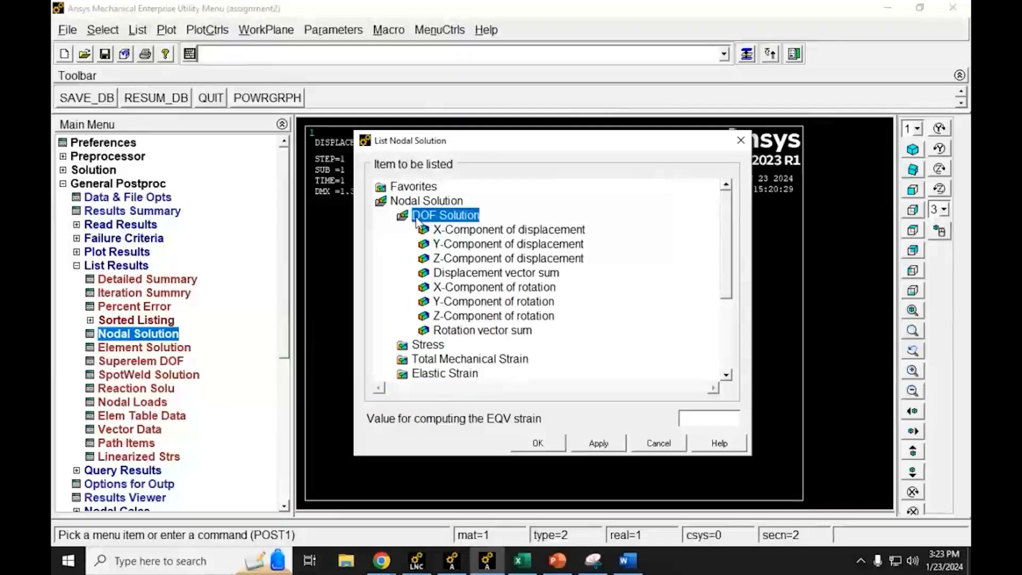
left_click(483, 273)
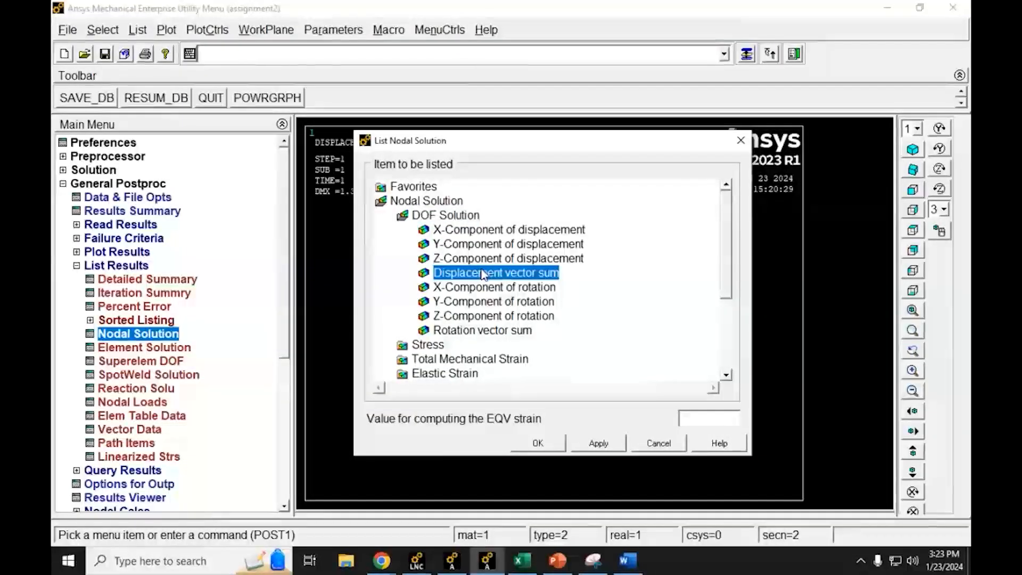
left_click(535, 443)
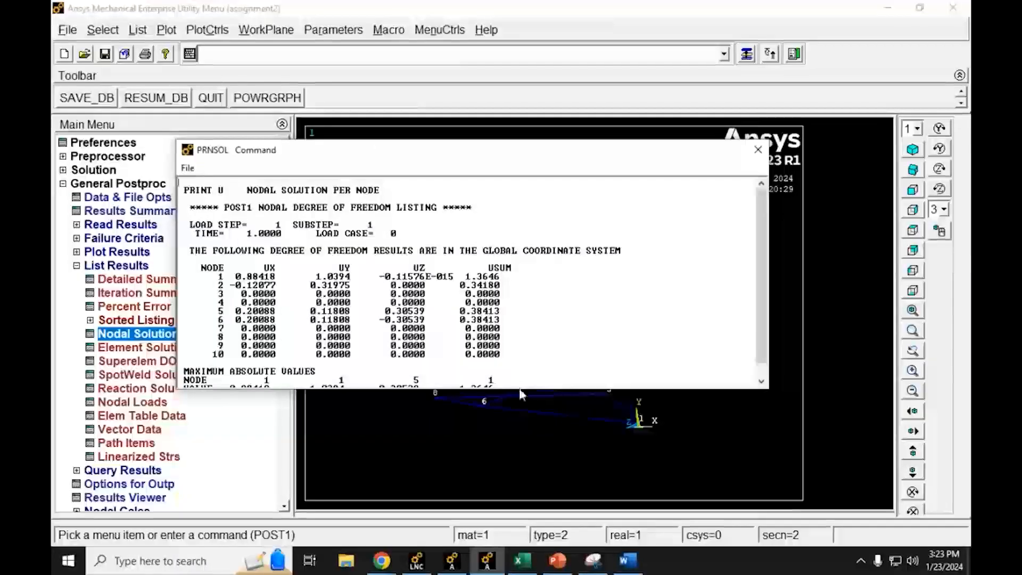
left_click_drag(515, 389, 503, 485)
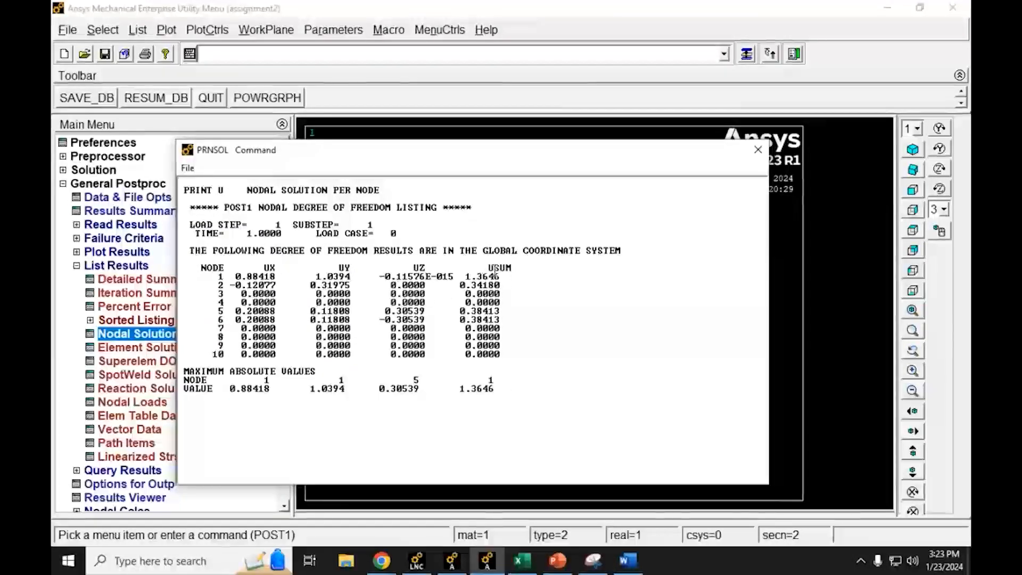
Step: Examine the UX, UY, UZ and USUM columns and match the maximum absolute values to their nodes in the listing
left_click_drag(487, 268, 513, 267)
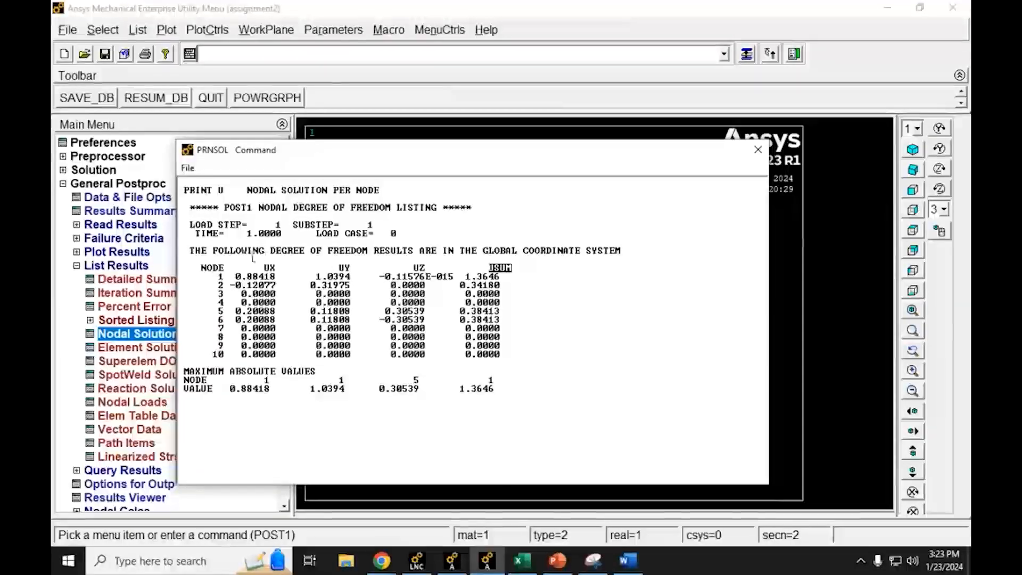
left_click_drag(259, 269, 433, 263)
left_click(420, 261)
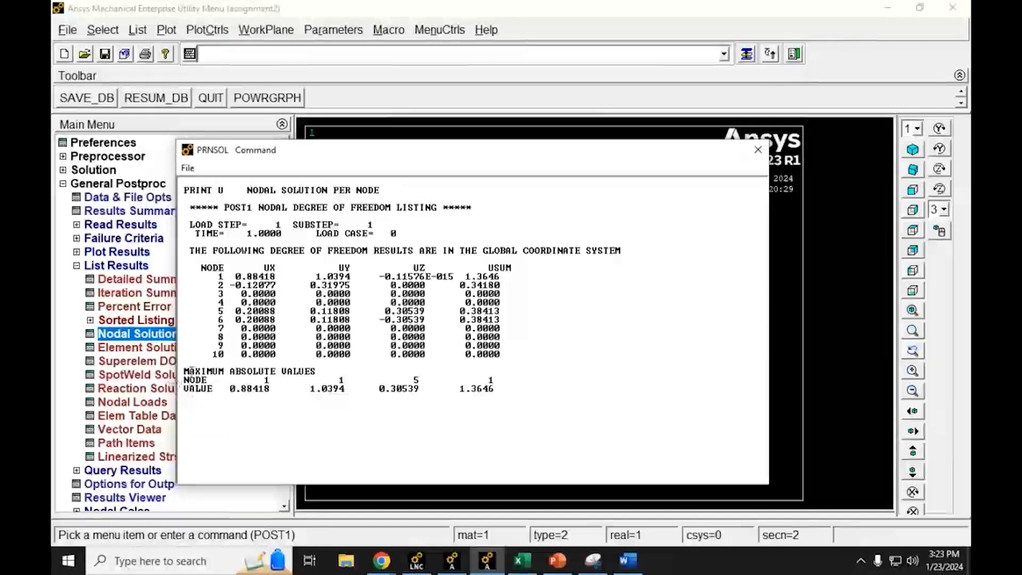
left_click_drag(184, 372, 327, 371)
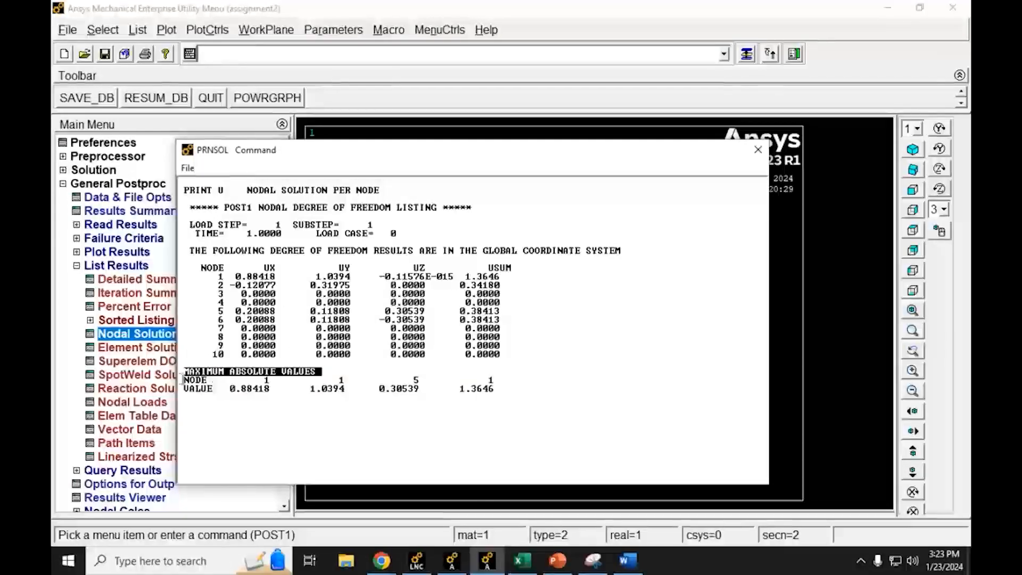
left_click_drag(184, 380, 271, 391)
left_click(269, 392)
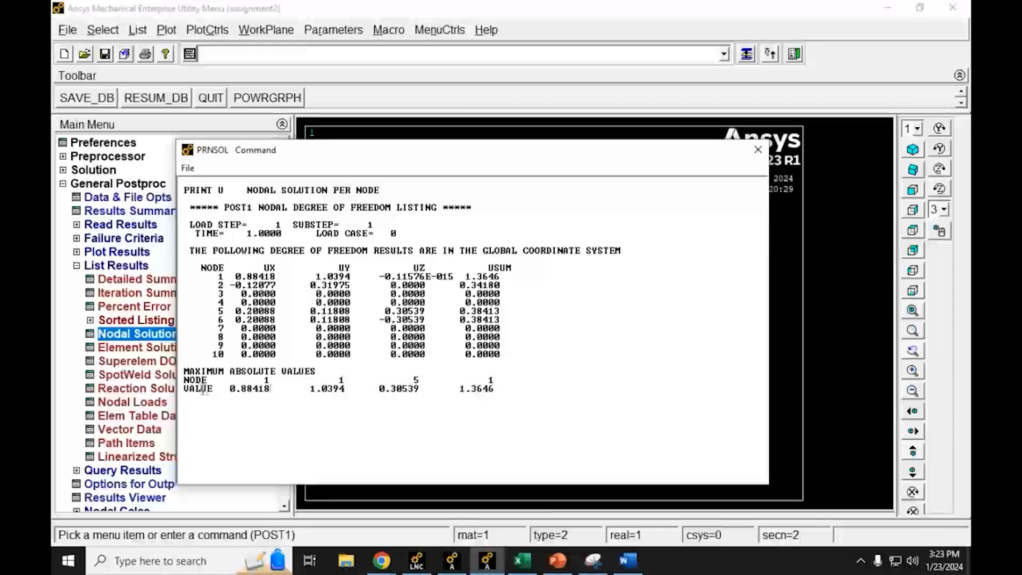
left_click_drag(266, 379, 275, 389)
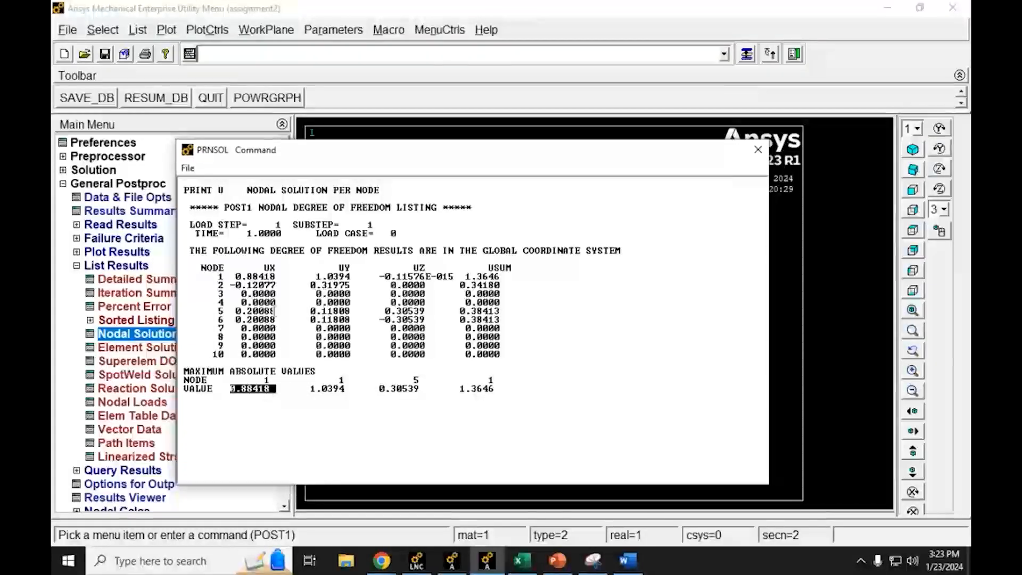
left_click_drag(277, 278, 223, 281)
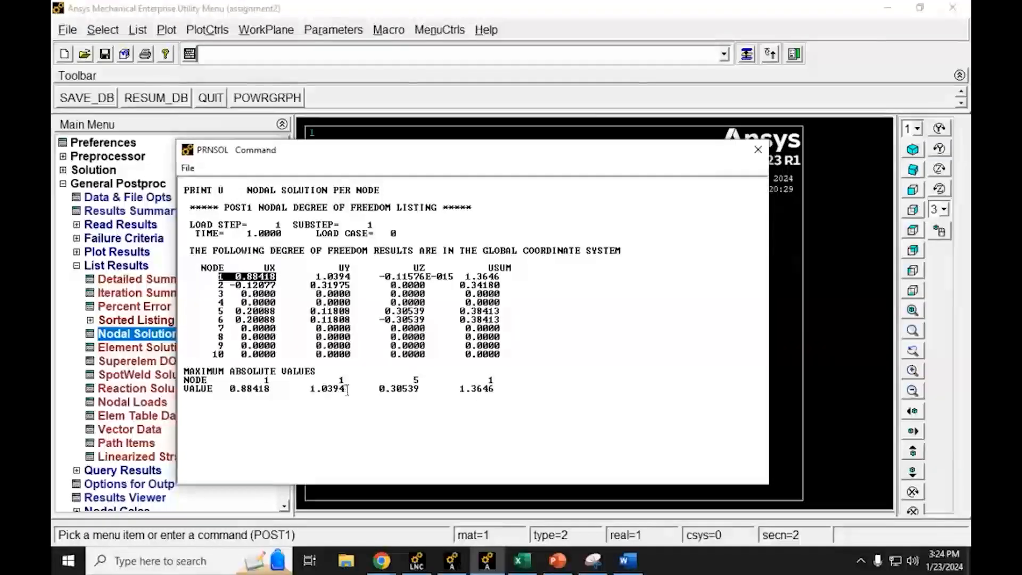
left_click_drag(345, 389, 310, 388)
left_click_drag(352, 277, 316, 277)
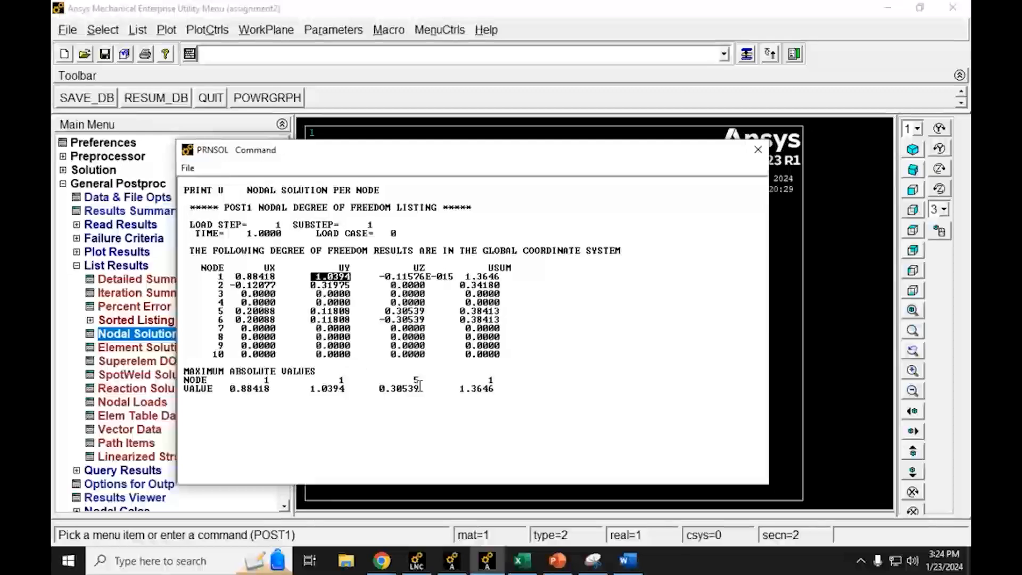
left_click_drag(420, 388, 380, 390)
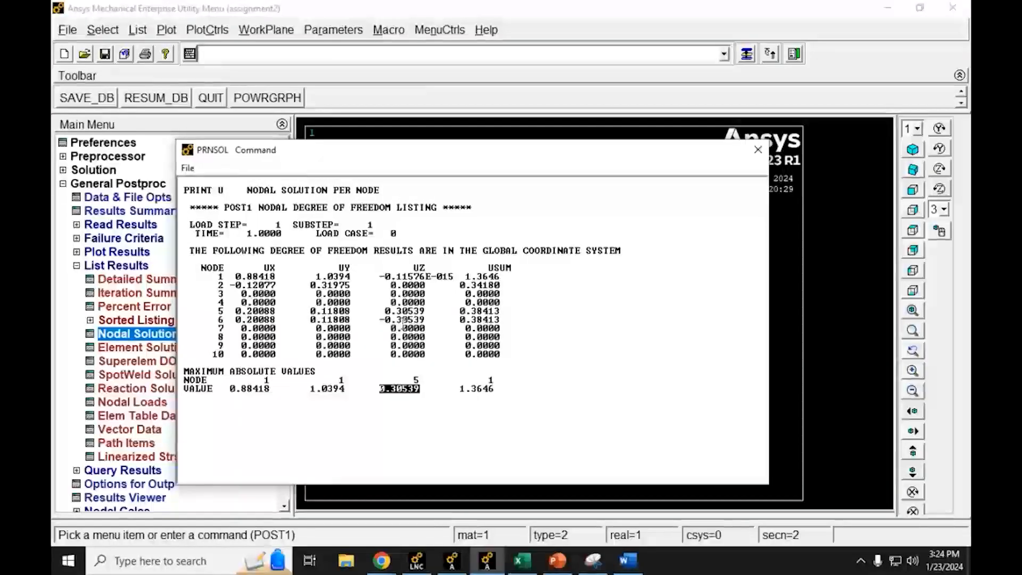
left_click_drag(426, 311, 385, 313)
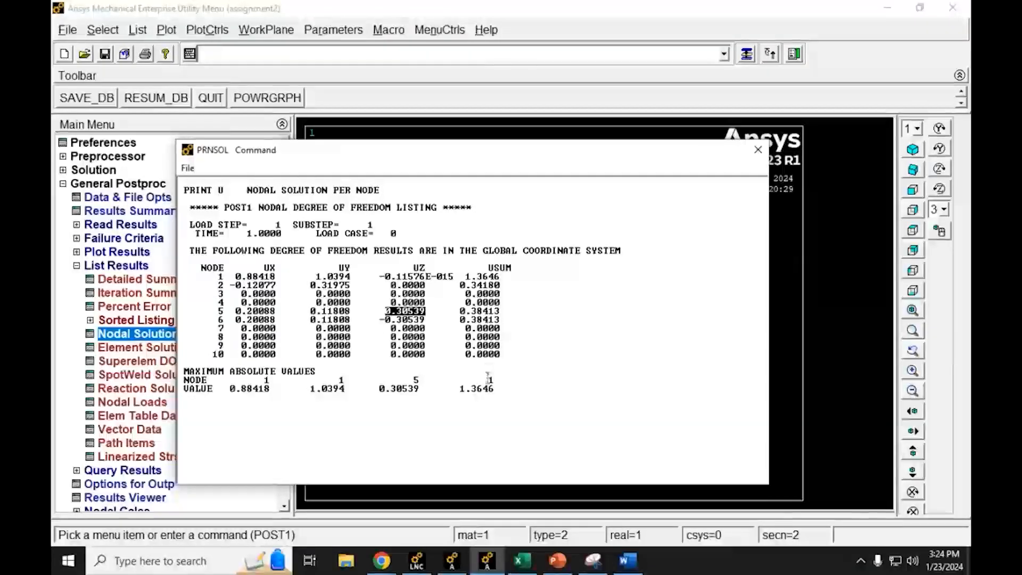
left_click_drag(494, 393, 459, 392)
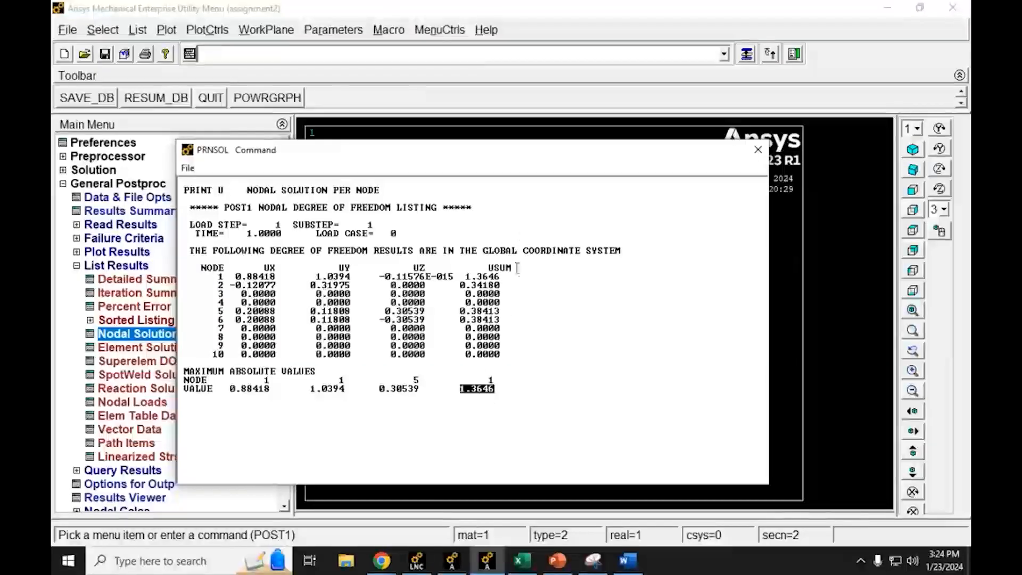
left_click_drag(517, 268, 485, 267)
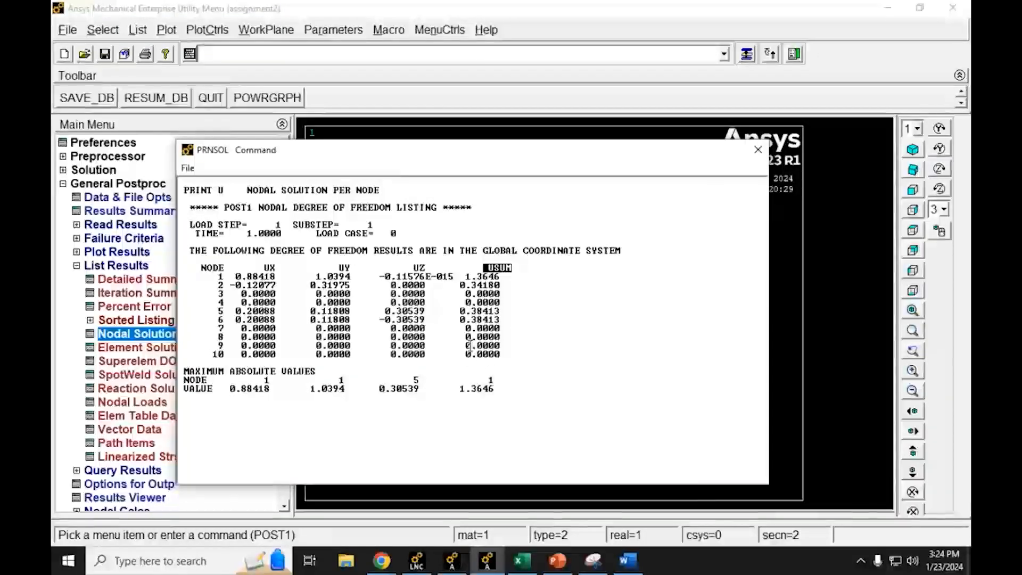
Step: Copy the entire nodal displacement listing and switch to the Word document, going to the blank area below Figure 1
left_click_drag(320, 314, 189, 198)
key("ctrl+c")
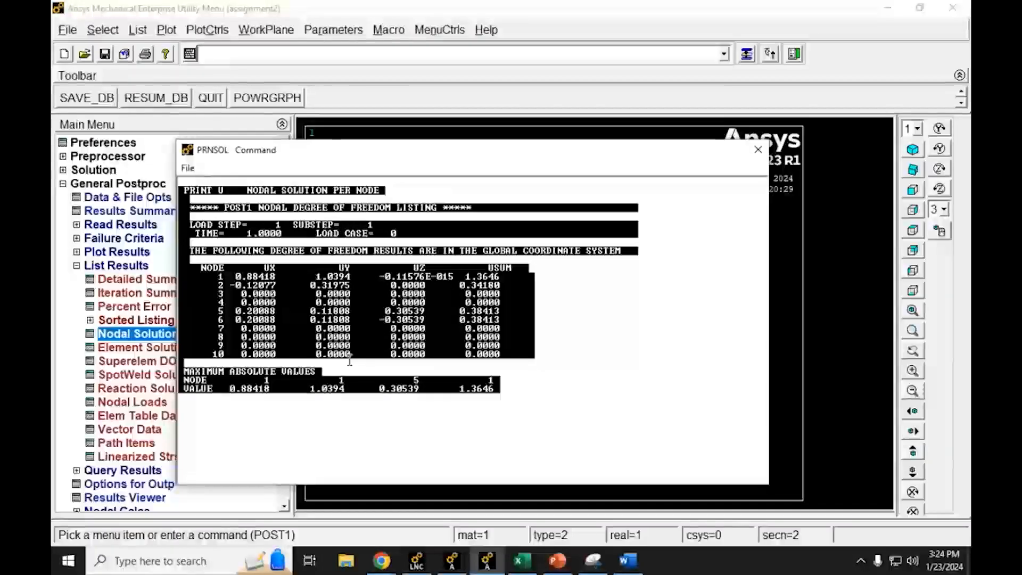
left_click(629, 560)
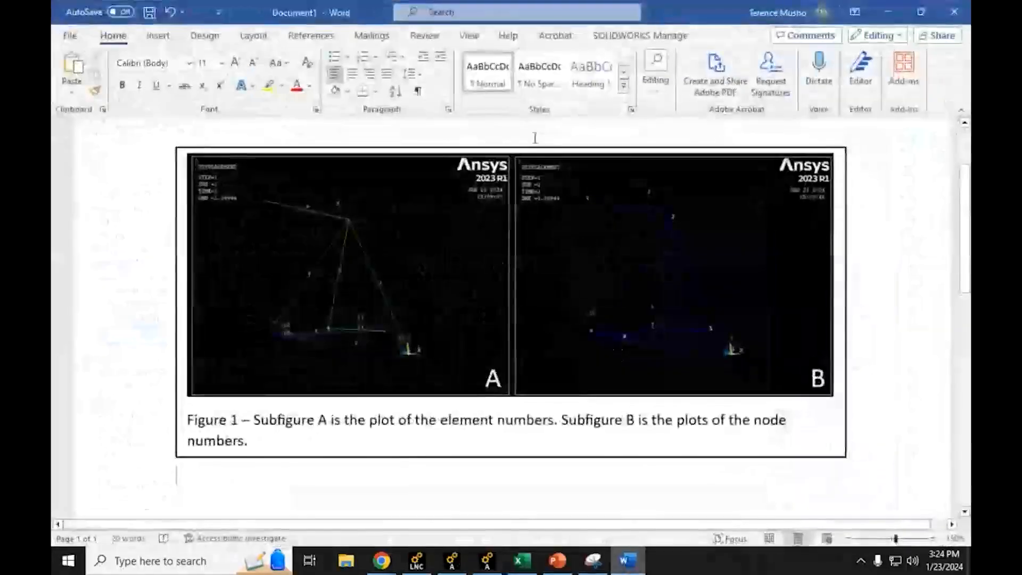
scroll(203, 490, "down", 6, "ctrl")
scroll(299, 433, "down", 4)
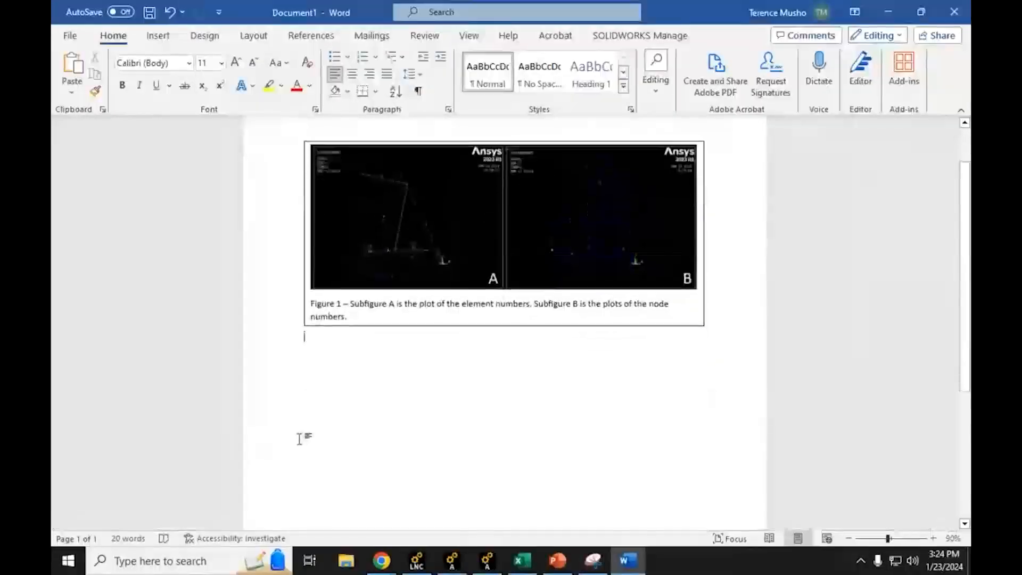
Step: Insert a simple text box directly below the Figure 1 box and size it to about 6.47" wide by 3.48" high
left_click(157, 35)
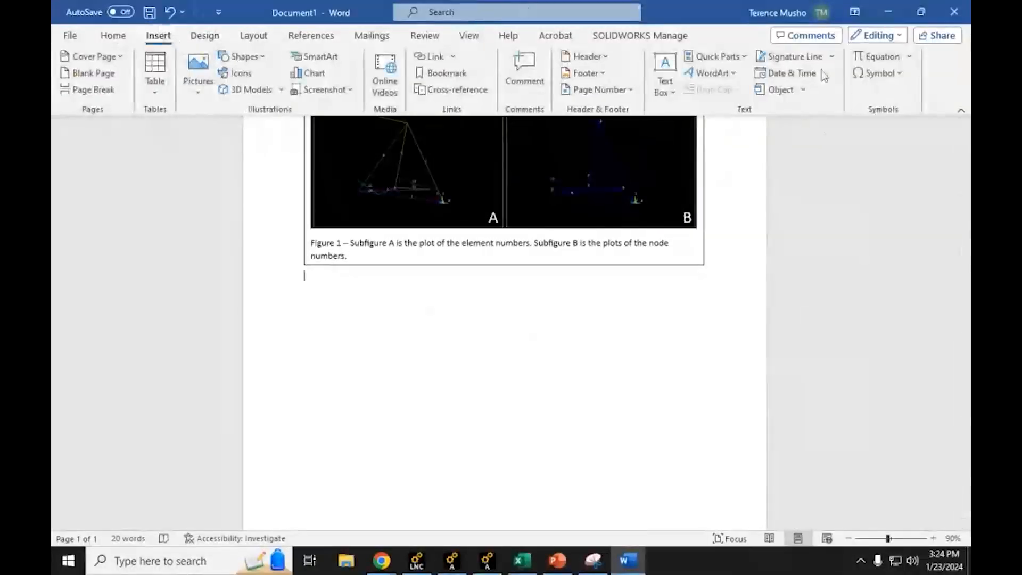
left_click(660, 61)
left_click(716, 239)
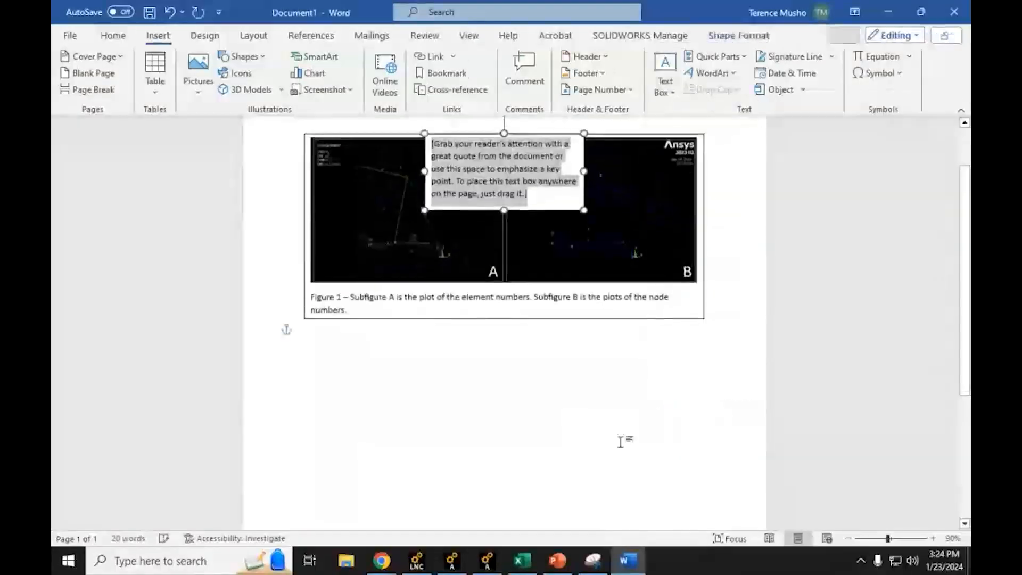
left_click_drag(572, 142, 451, 329)
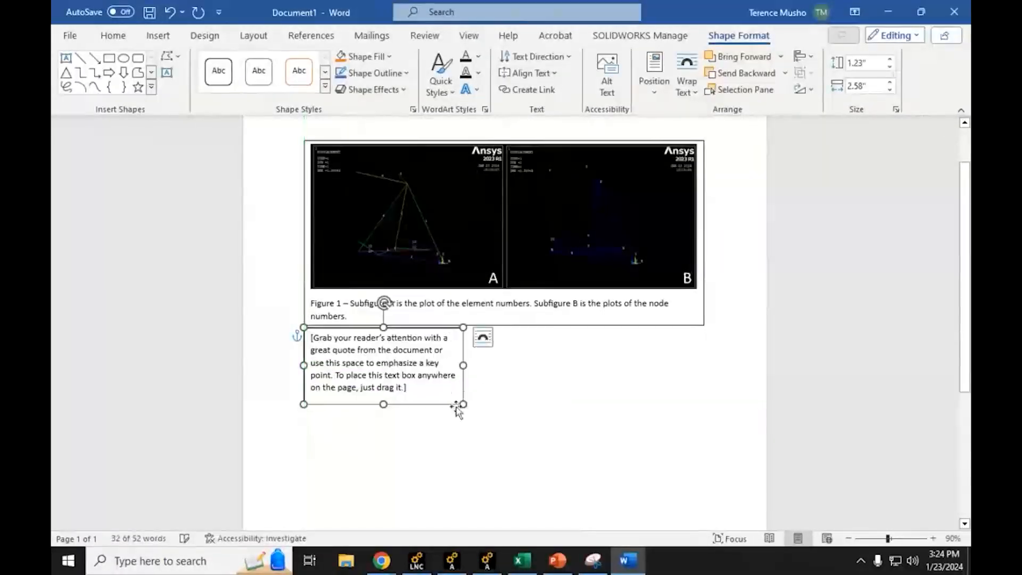
left_click_drag(462, 405, 704, 497)
Step: Replace the text box placeholder with the copied nodal displacement listing and extend the box to about 4.78" high
left_click(651, 477)
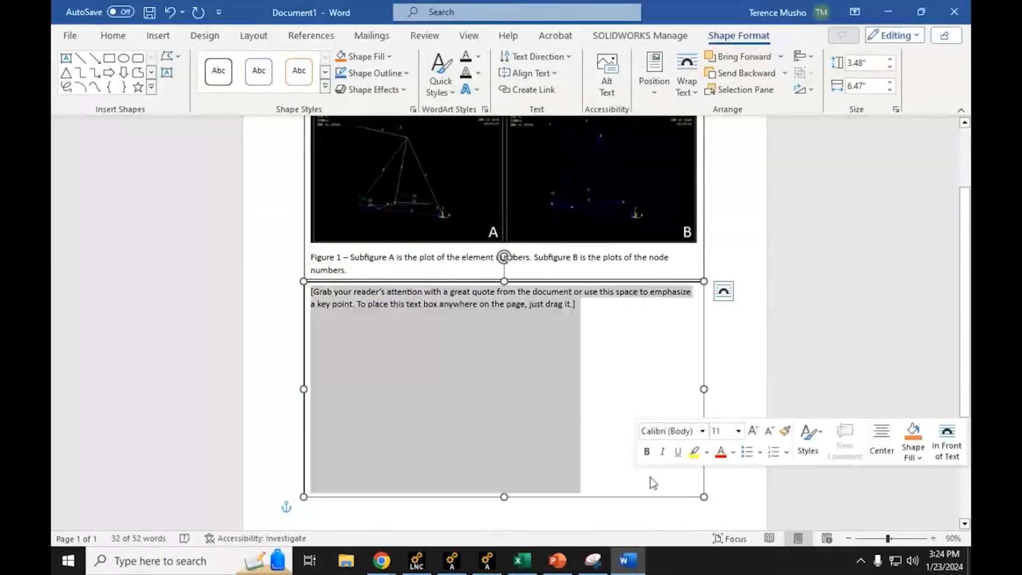
key("ctrl+v")
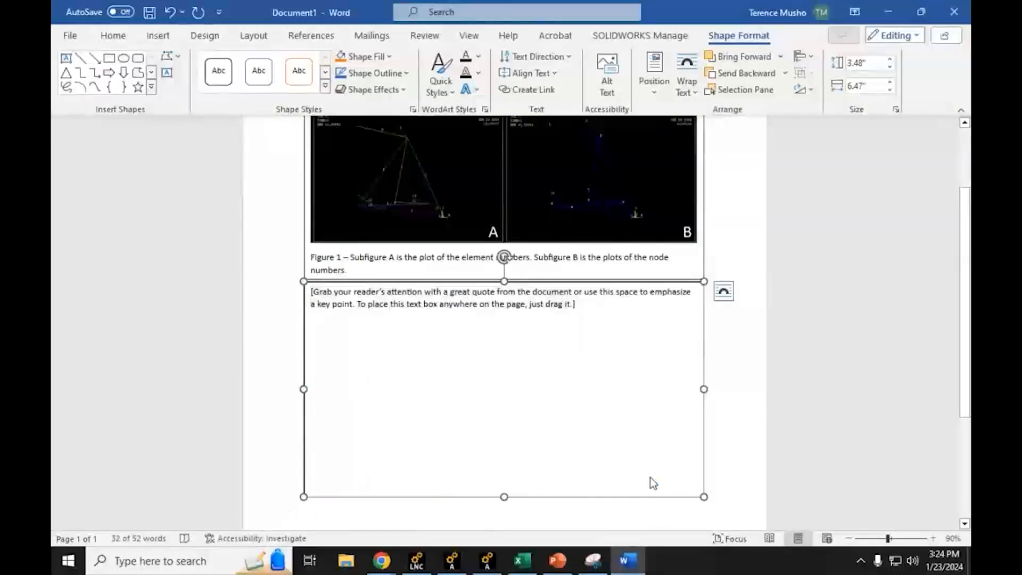
scroll(546, 407, "down", 4)
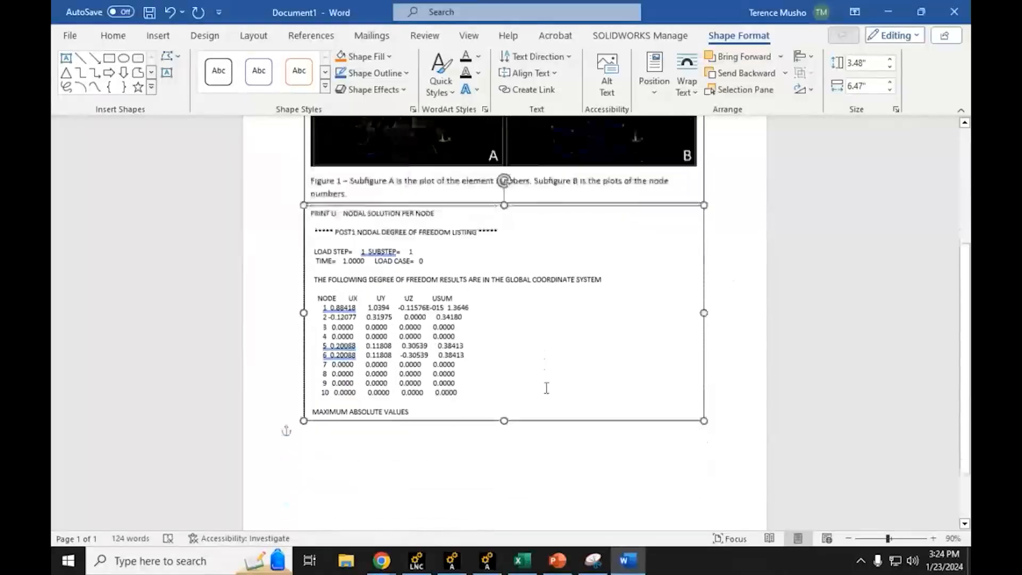
left_click_drag(505, 376, 505, 457)
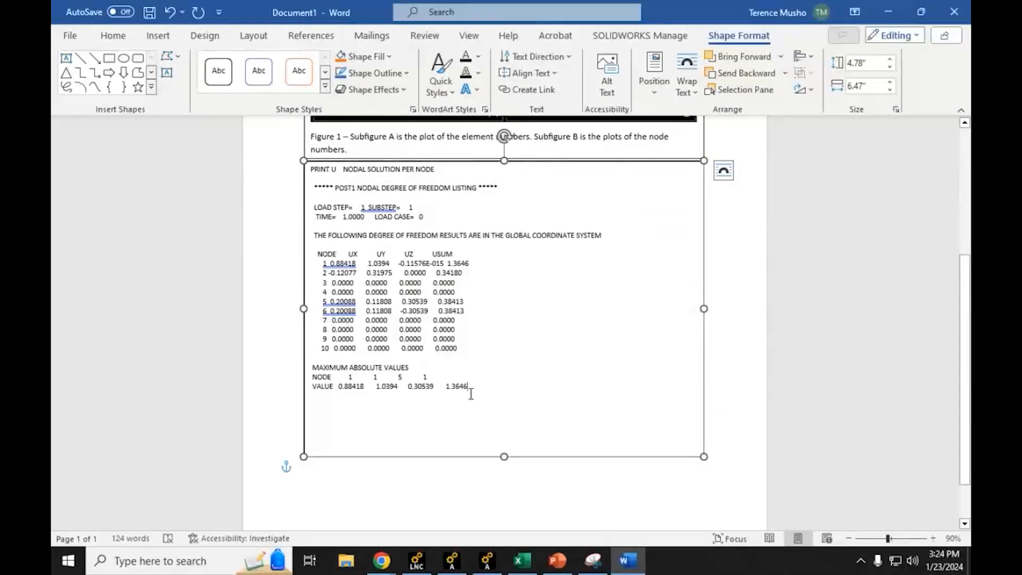
Step: Add a new line below the pasted listing and set its font to Calibri (Body) 11, matching the Figure 1 caption
key("Return")
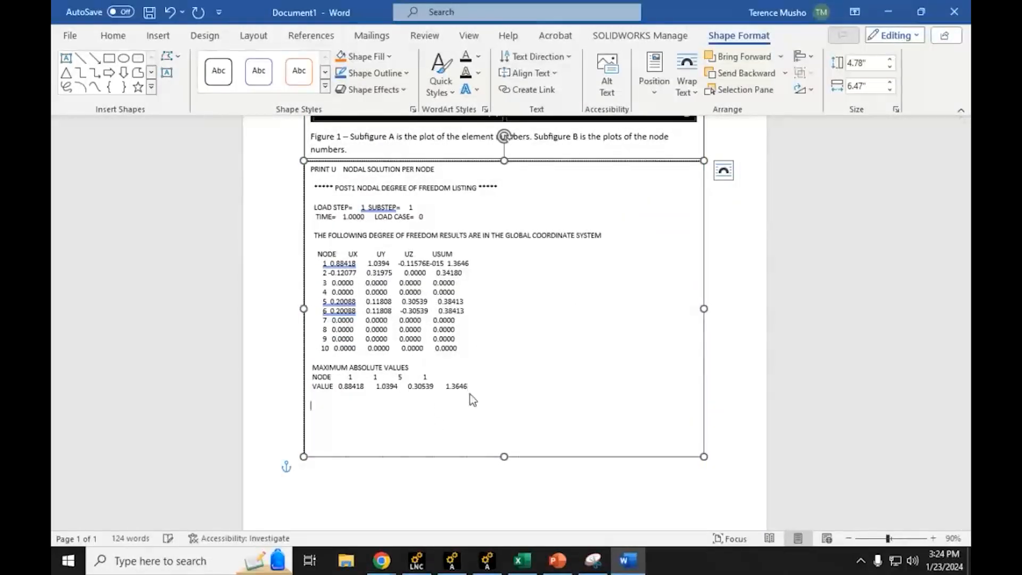
left_click(156, 35)
left_click(113, 36)
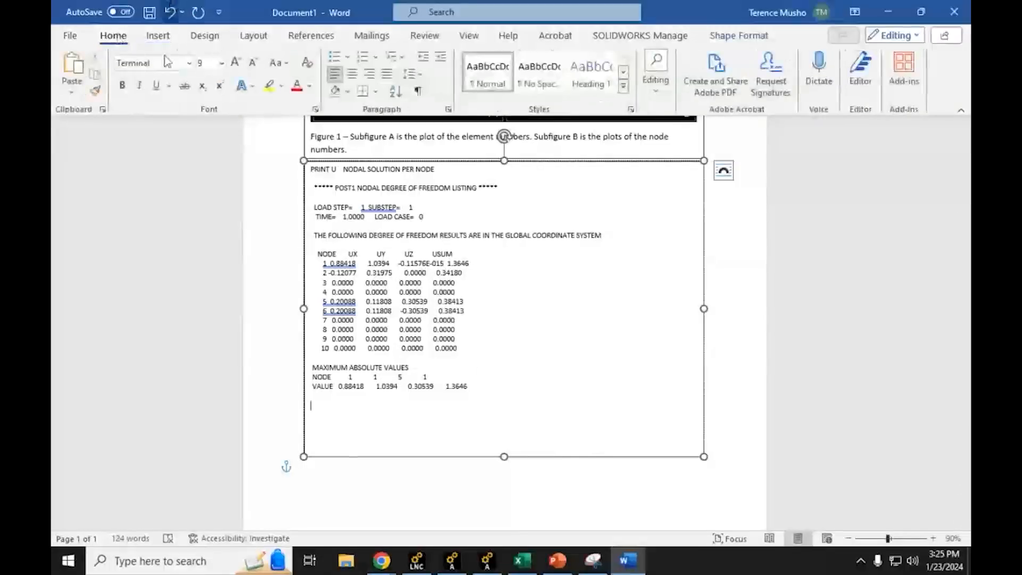
left_click(188, 63)
left_click(183, 122)
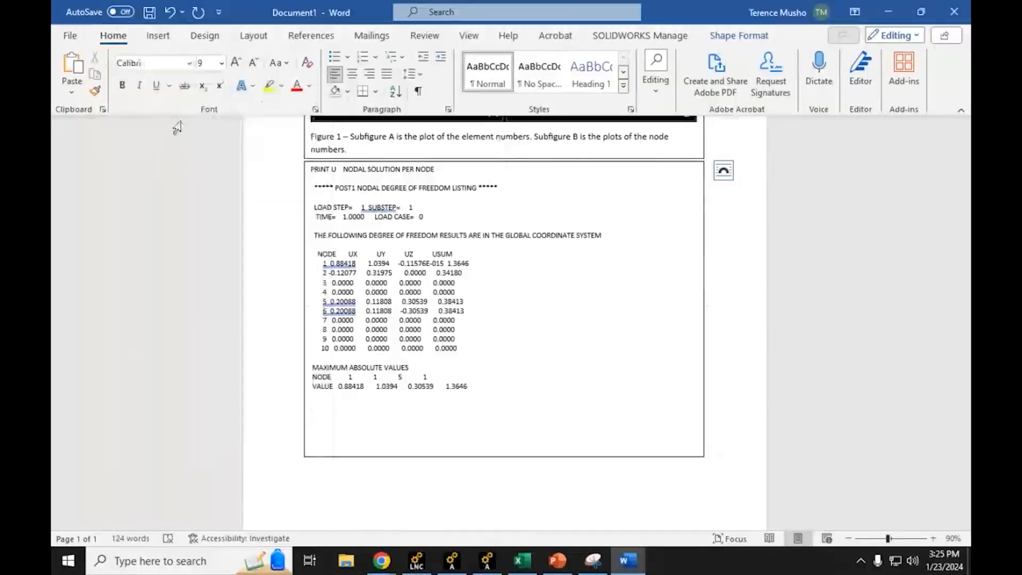
left_click(220, 64)
left_click(374, 154)
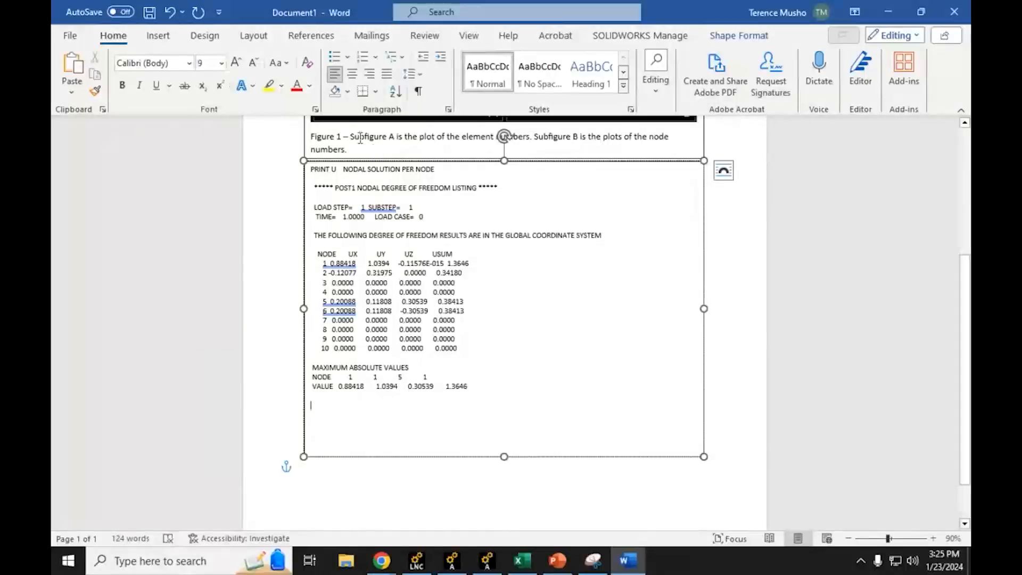
left_click(359, 137)
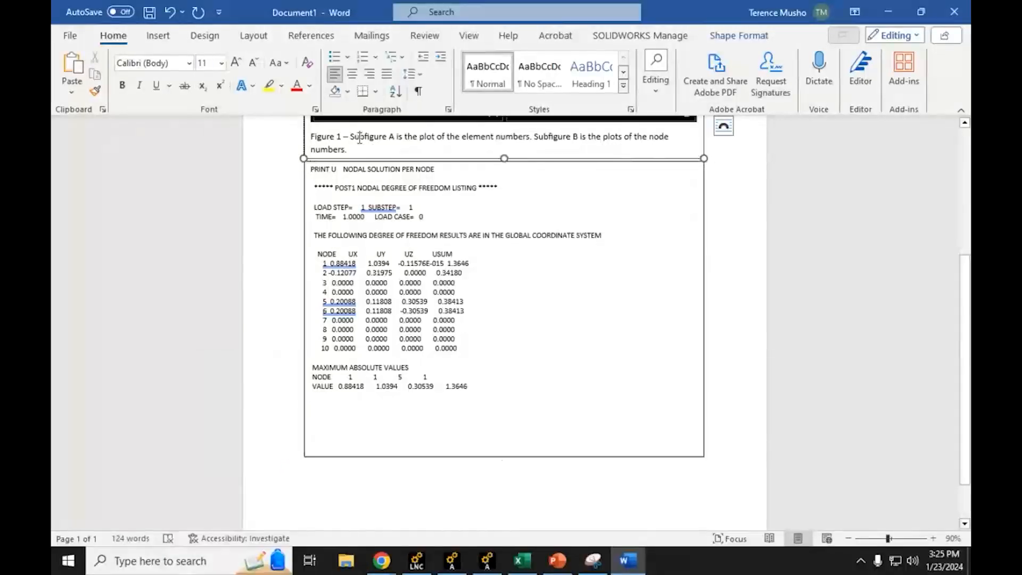
left_click(341, 415)
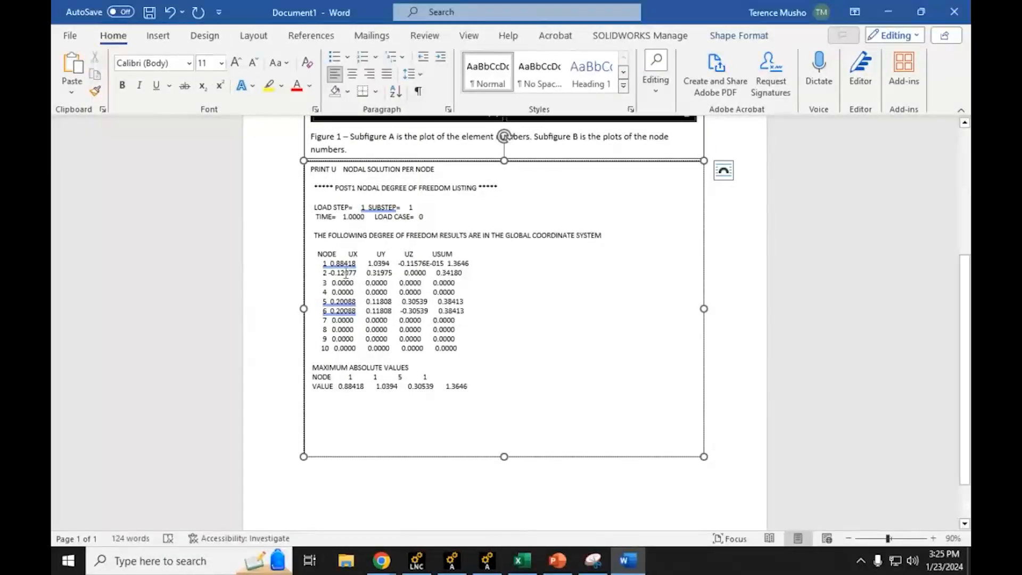
Step: Start the caption below the pasted listing with "Figure 2 – Listing of the nodal displacement."
type("Fig")
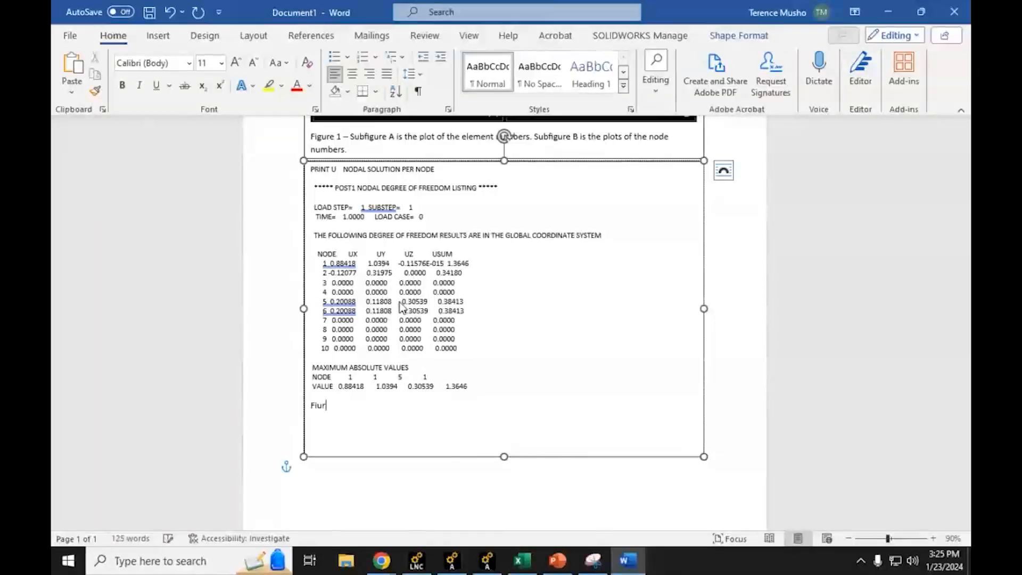
type("ure")
double_click(322, 408)
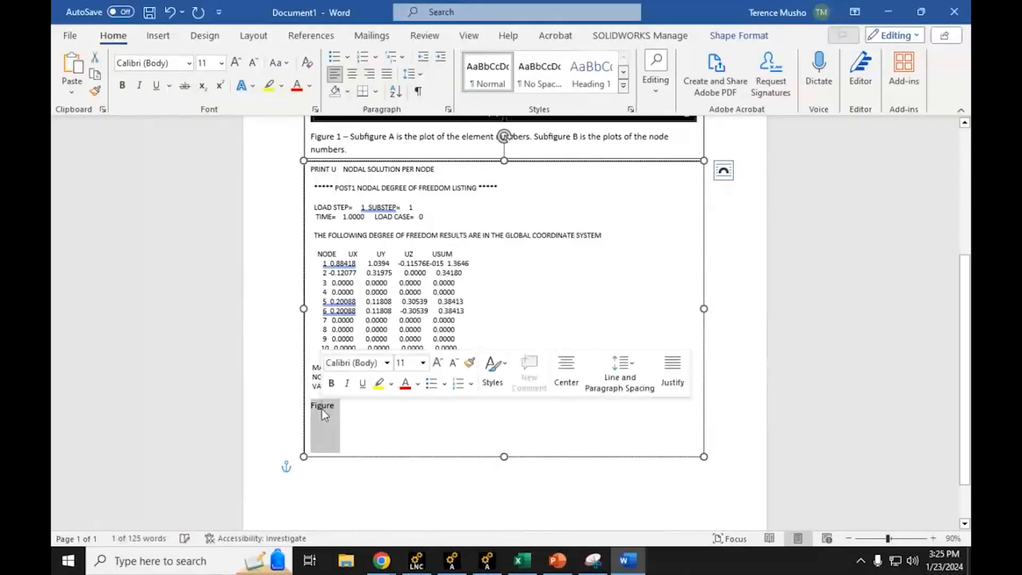
left_click(340, 409)
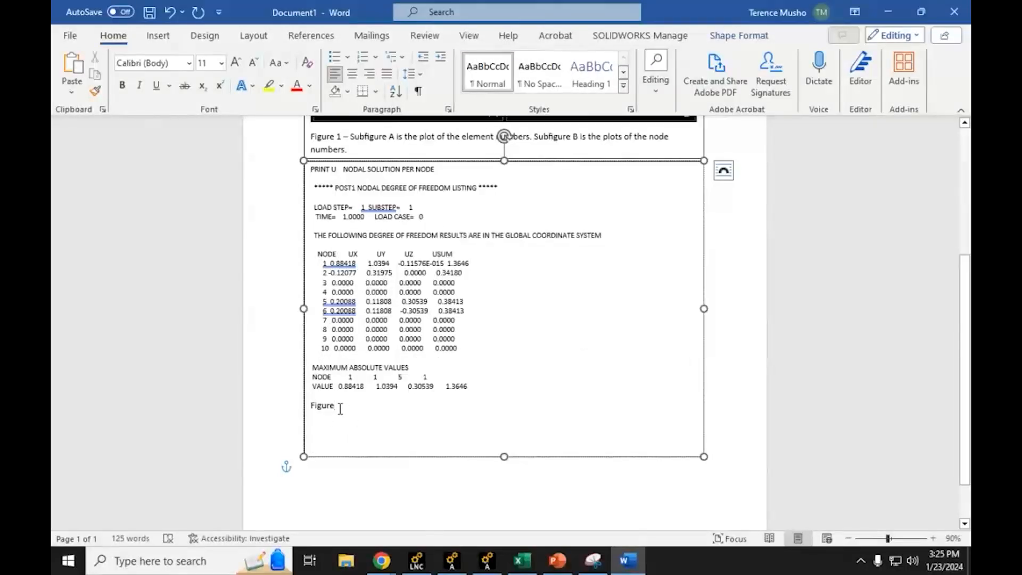
type("2 -")
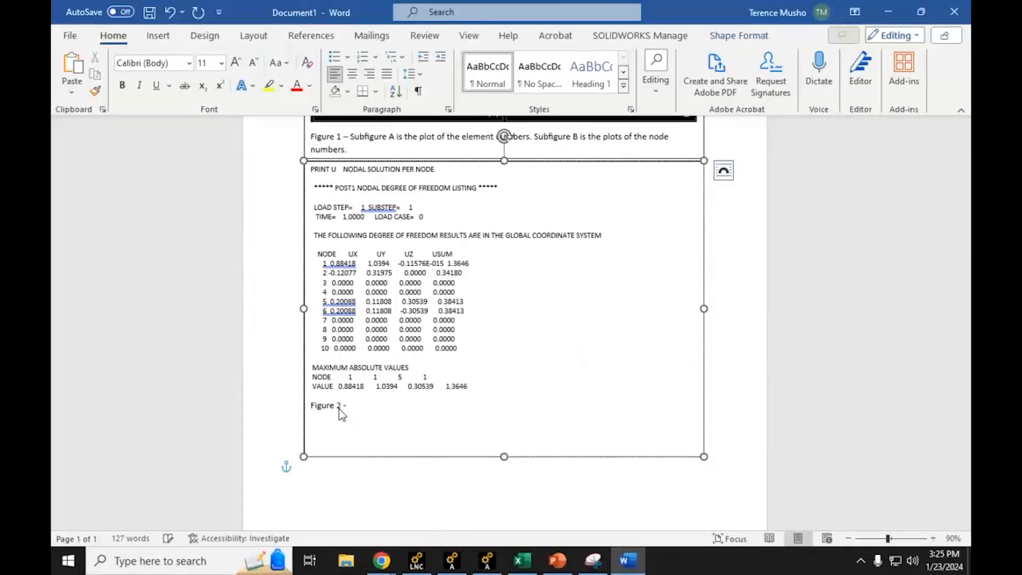
type(" Listing of the ")
type("node")
type("l displacement.")
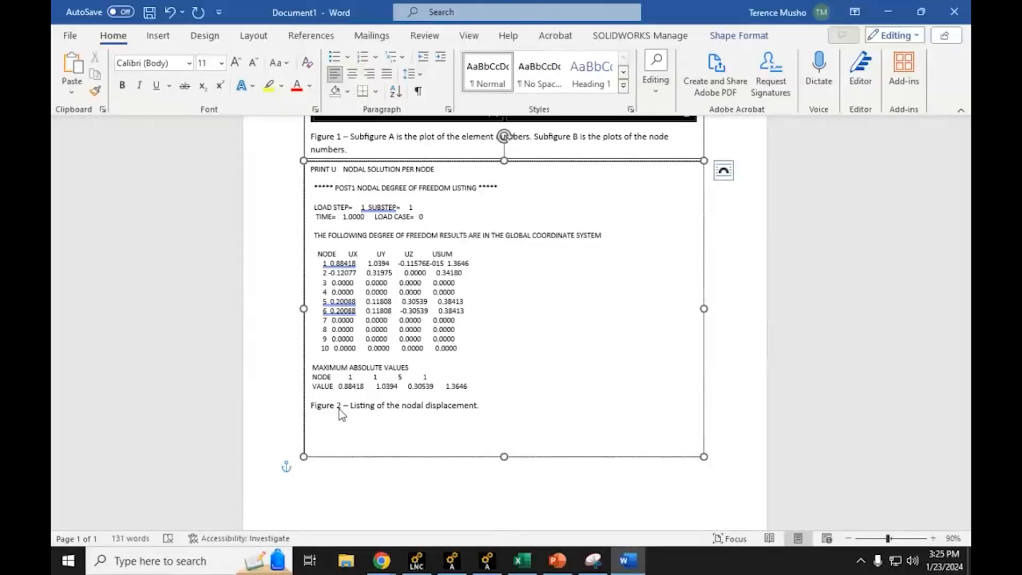
type("The mnau")
Step: Continue the Figure 2 caption with "The maximum vector sum displacement was at nodes number 1 with a value of 1.3646 in."
key("BackSpace")
key("BackSpace")
key("BackSpace")
type("mum vector sum displacement w")
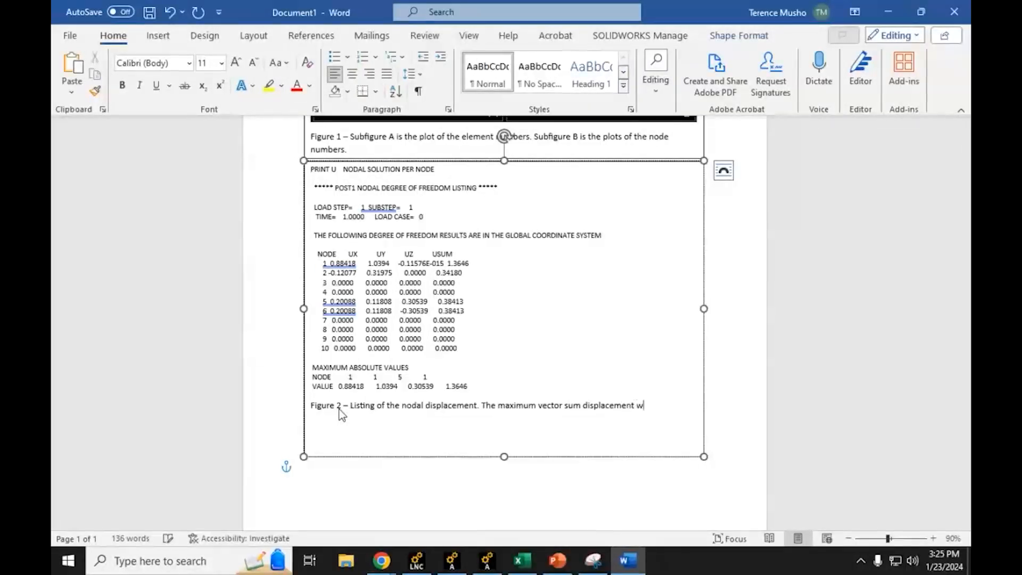
type("as at nodes ")
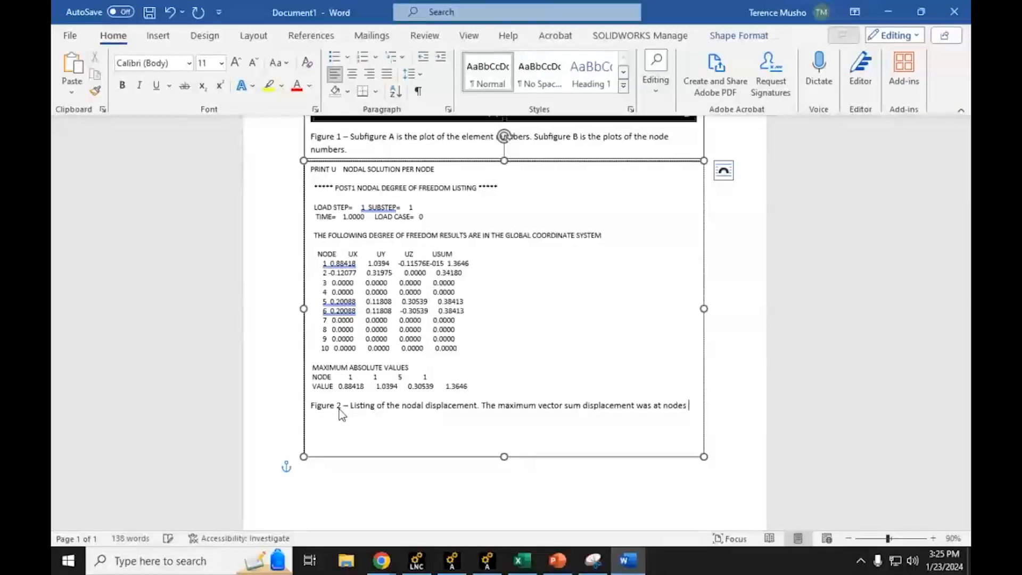
type("numbers with a value of 1.")
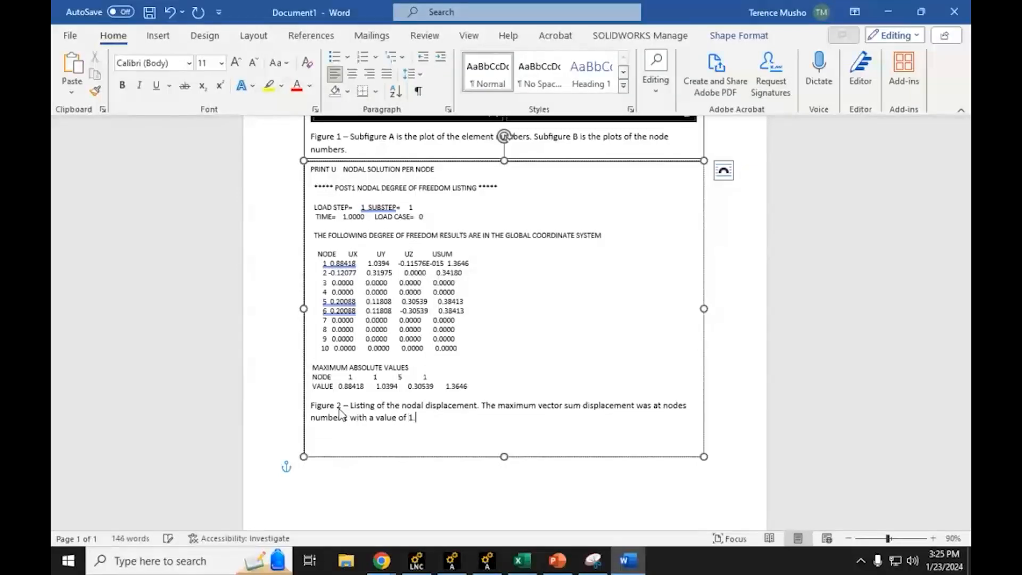
type("3646")
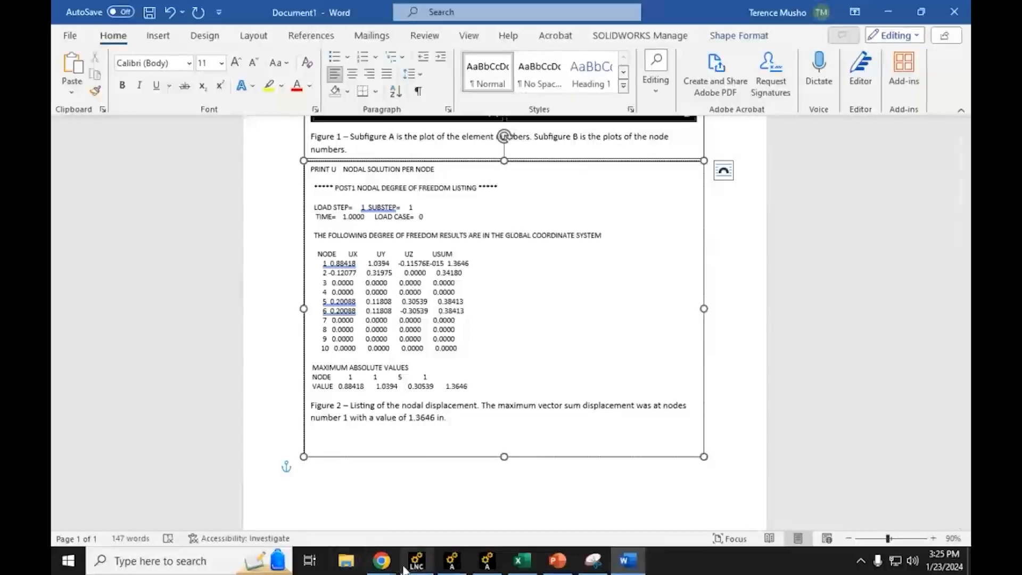
Step: Check the highlighting requirement in item 3 of the Chrome lab assignment, then return to Word and highlight the listing's node 1 row in yellow
mouse_move(382, 560)
left_click(336, 518)
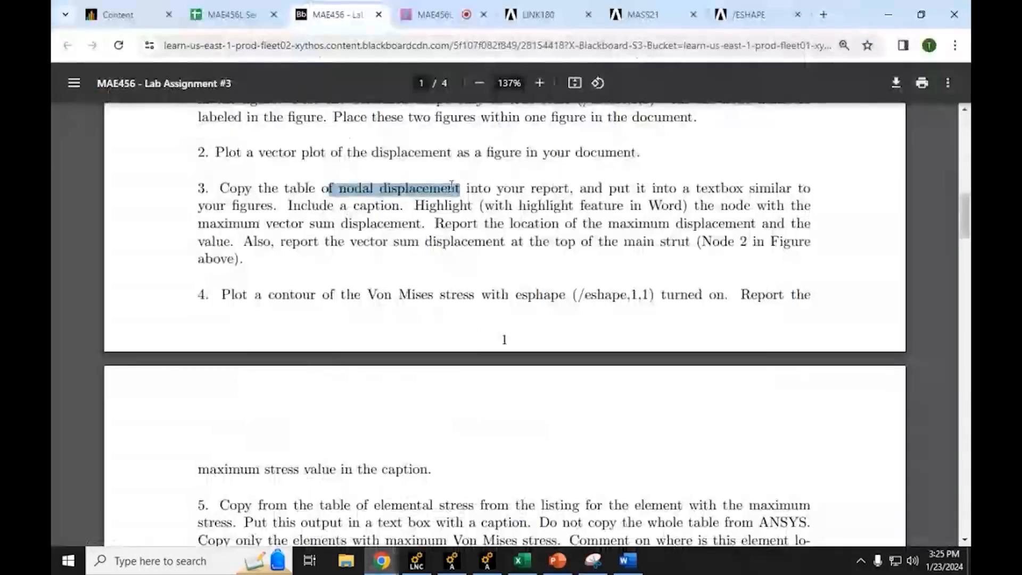
mouse_move(415, 207)
left_mouse_down()
mouse_move(782, 208)
mouse_move(325, 206)
mouse_move(423, 224)
left_mouse_up()
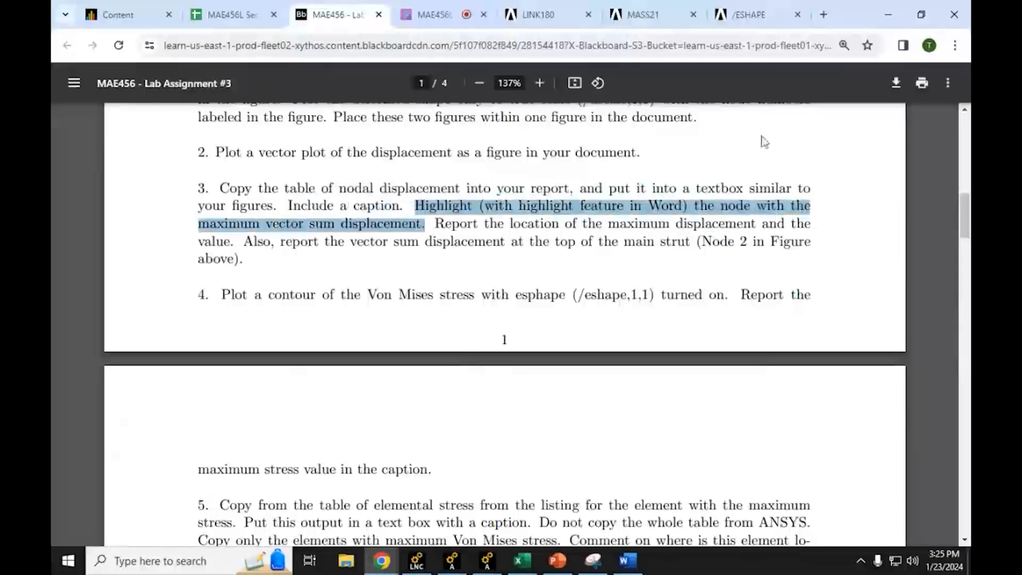
left_click(888, 14)
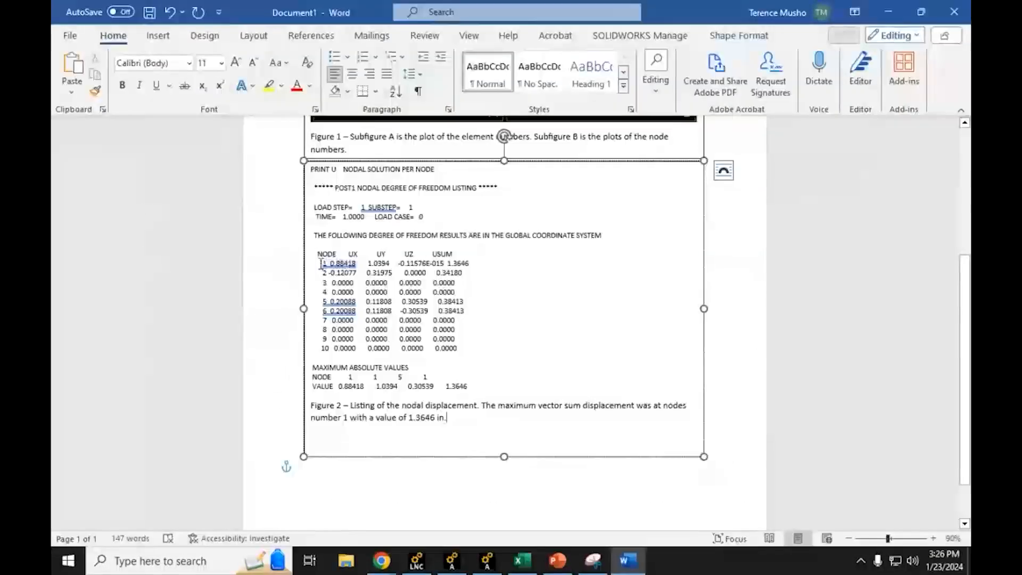
left_click_drag(321, 263, 472, 263)
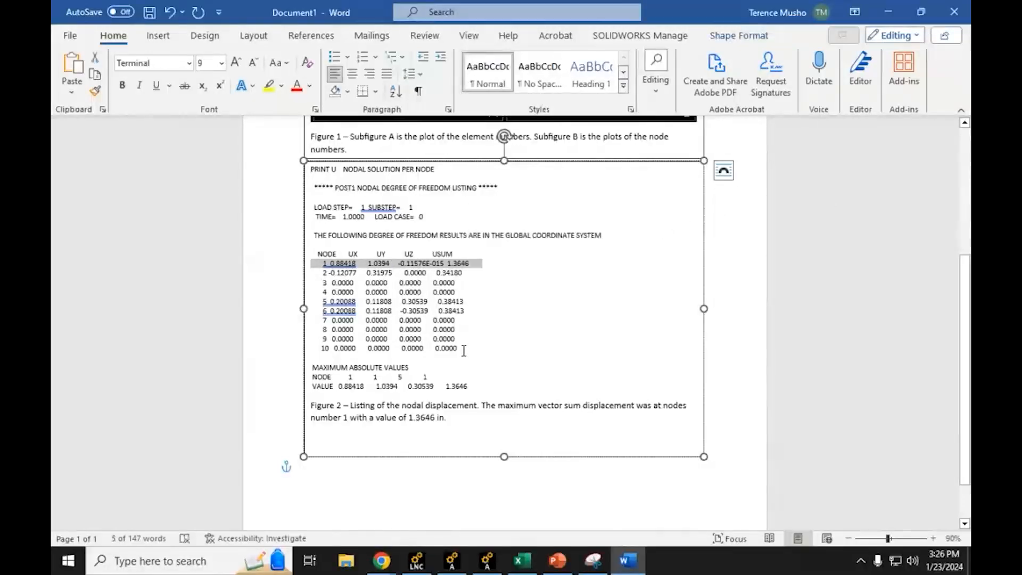
right_click(457, 269)
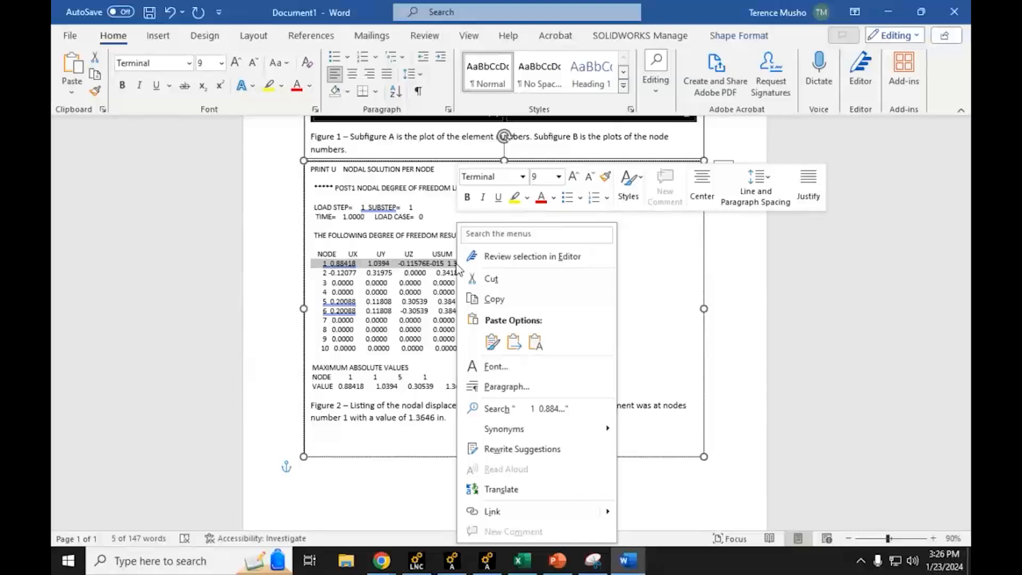
left_click(515, 198)
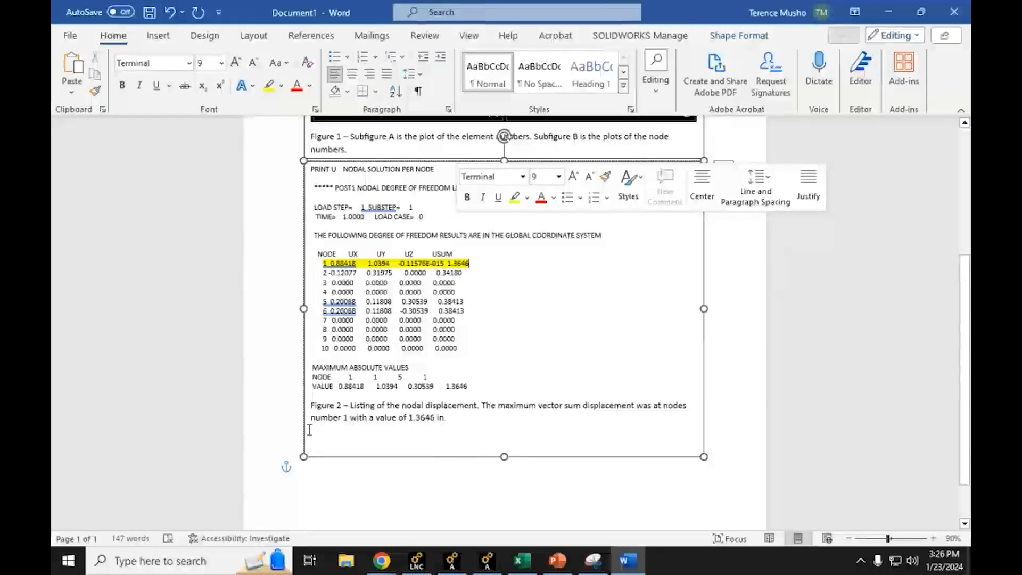
Step: Consult item 3's reporting requirements in Chrome and, in Word, add "The vector sum displacement at node number 2 is 0.3418 in." to the Figure 2 caption
mouse_move(384, 565)
left_click(320, 511)
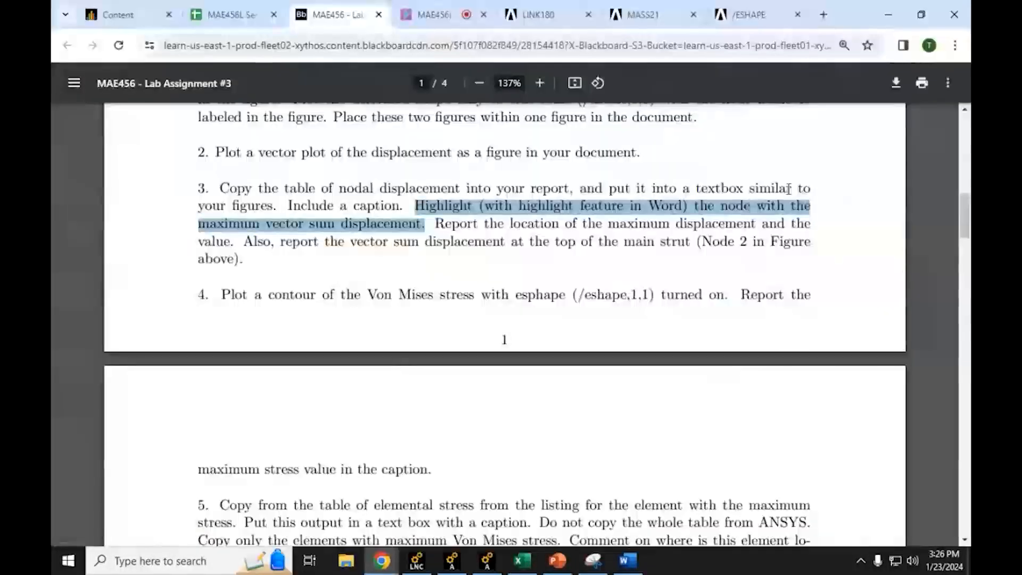
left_click_drag(432, 222, 814, 226)
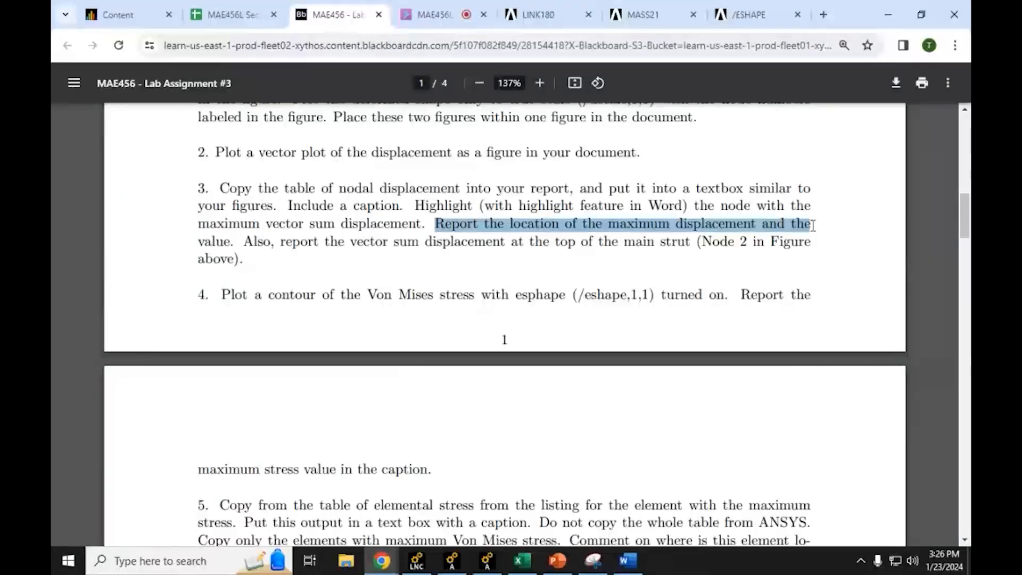
left_click_drag(281, 242, 666, 242)
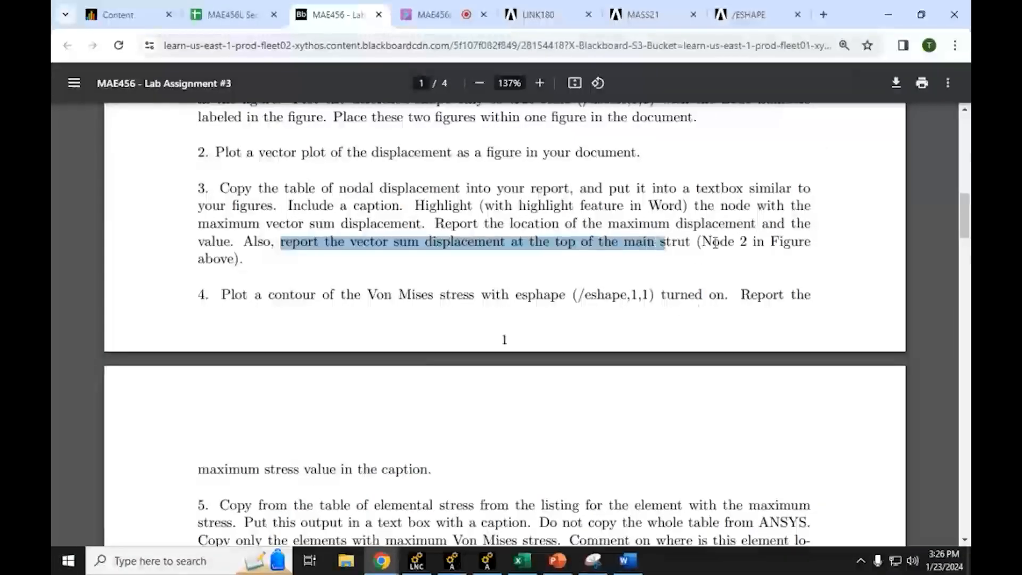
left_click(888, 14)
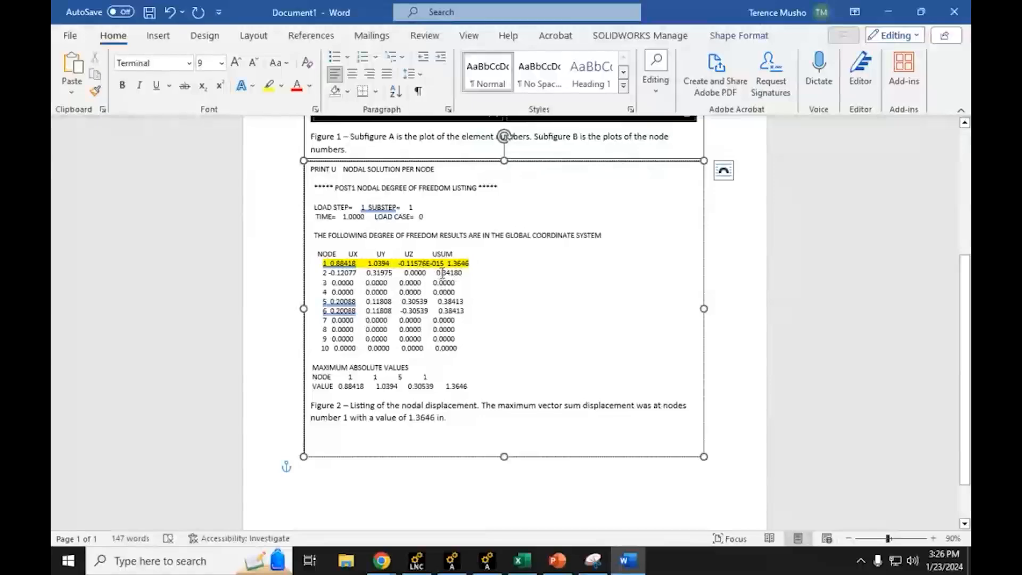
left_click(459, 419)
type("The d")
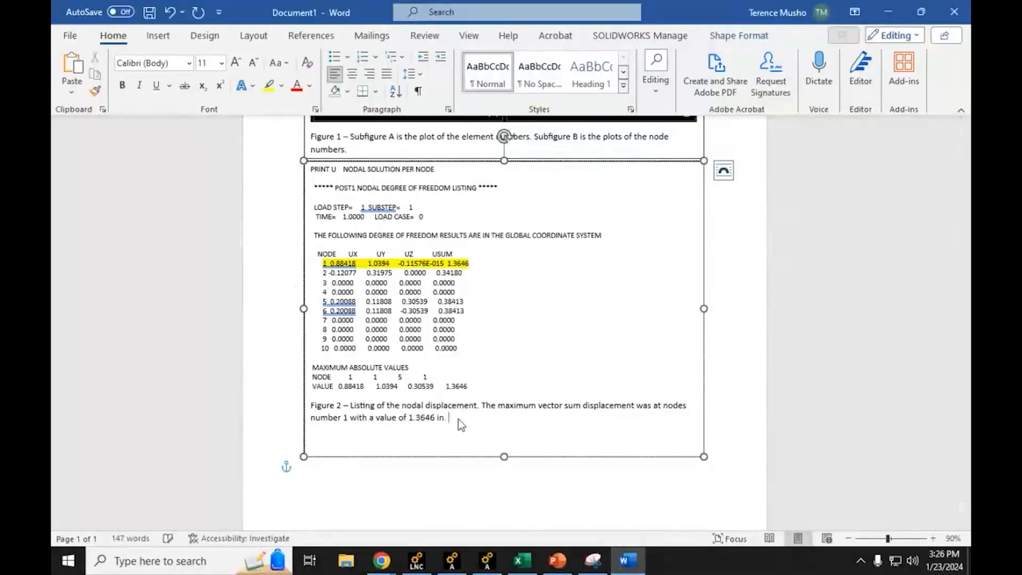
type("isplac")
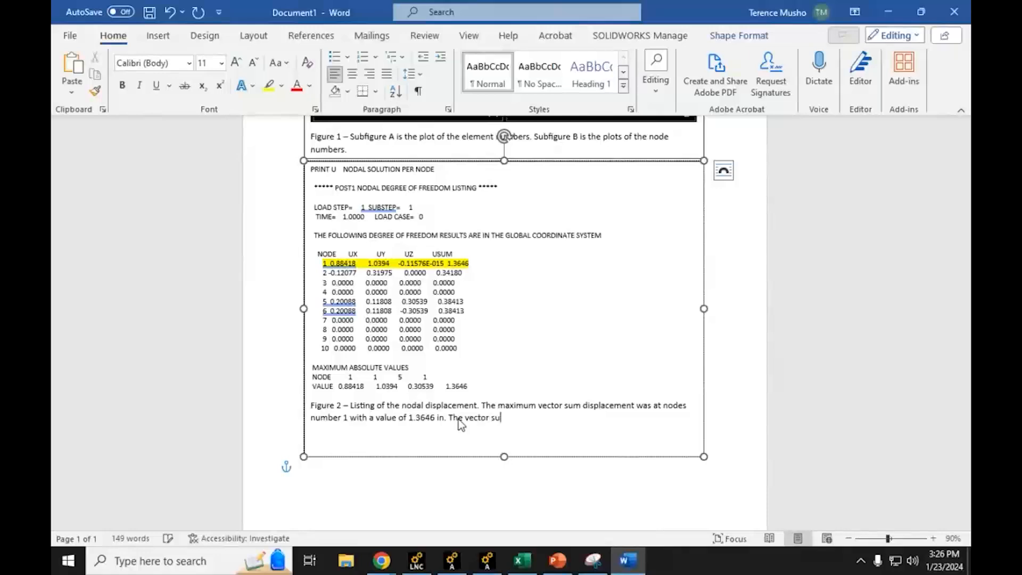
type("displacement at node number 2 is 0.3418 in.")
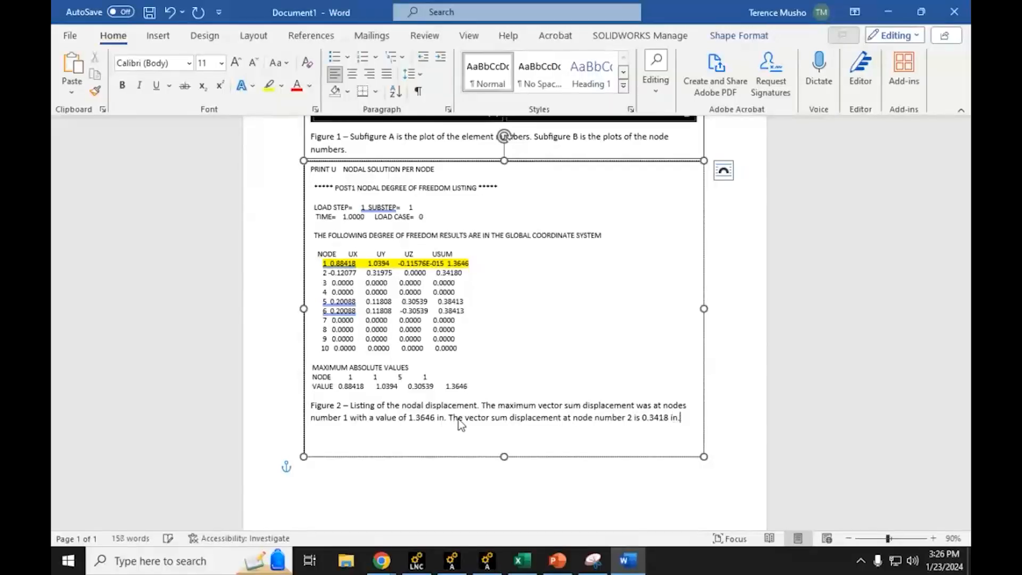
Step: Shorten the Figure 2 text box so it ends just below its caption, and place the cursor beneath the box
left_click_drag(505, 456, 504, 430)
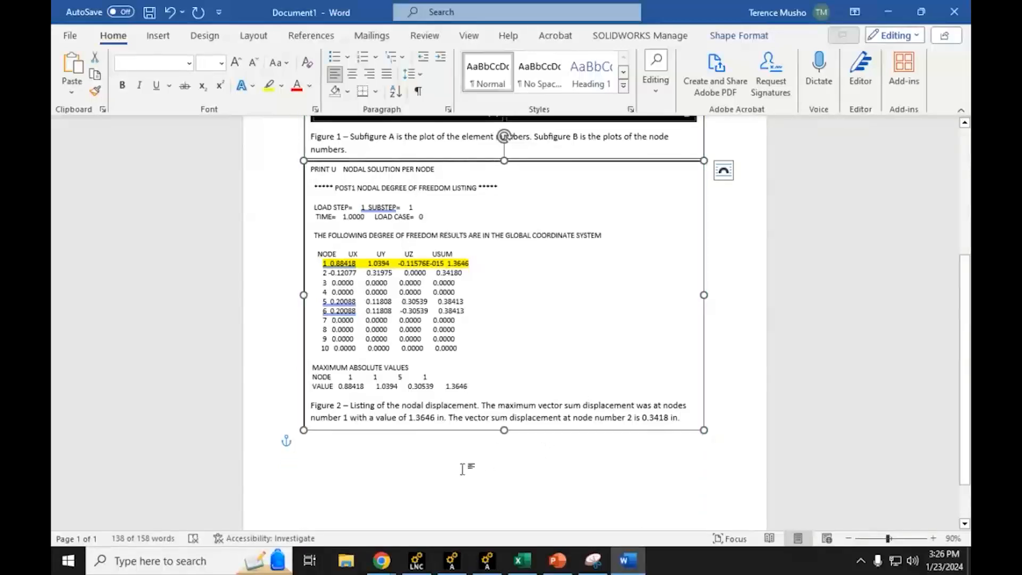
left_click(741, 408)
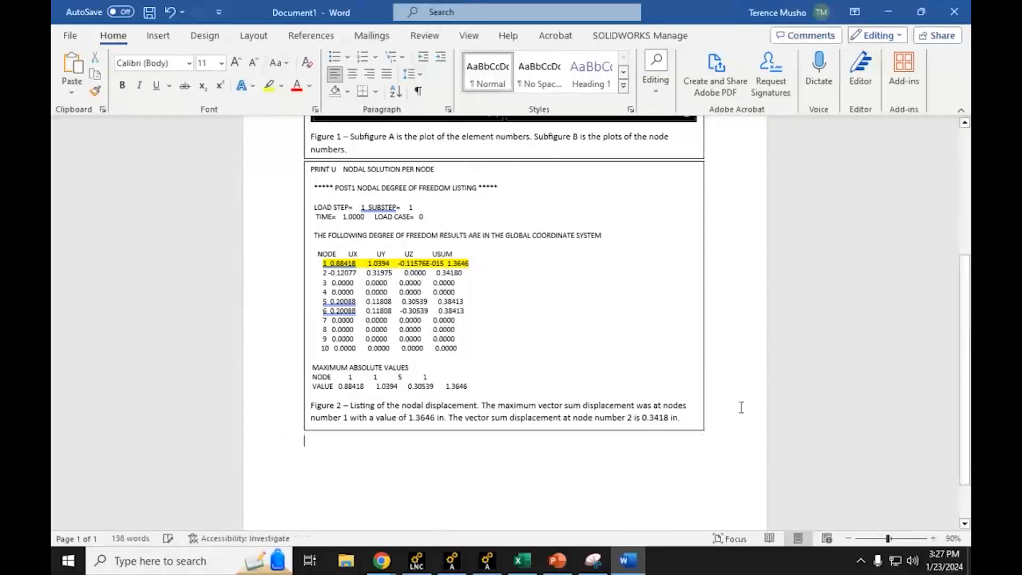
key("ctrl+z")
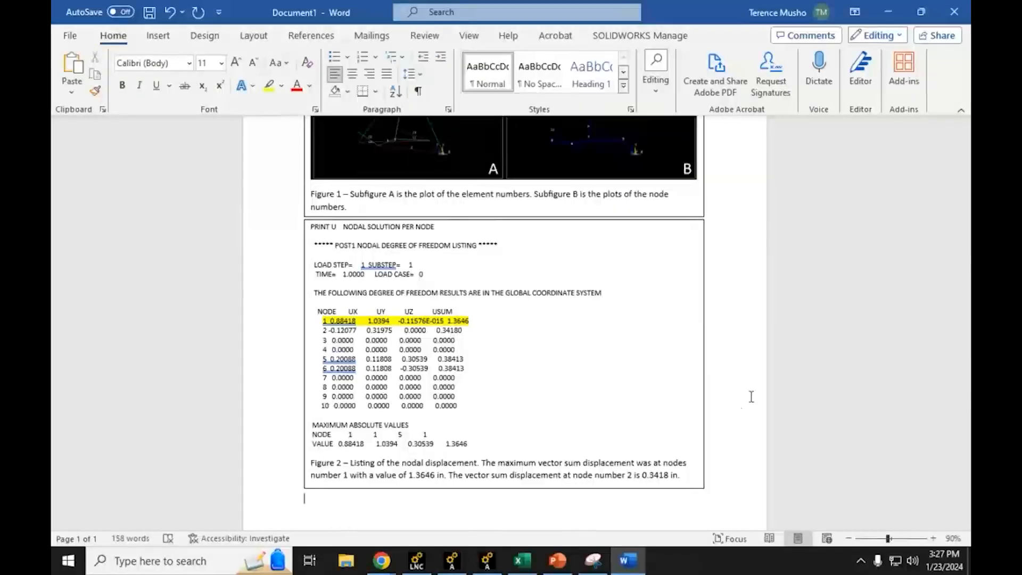
scroll(750, 397, "up", 6)
scroll(757, 390, "down", 8)
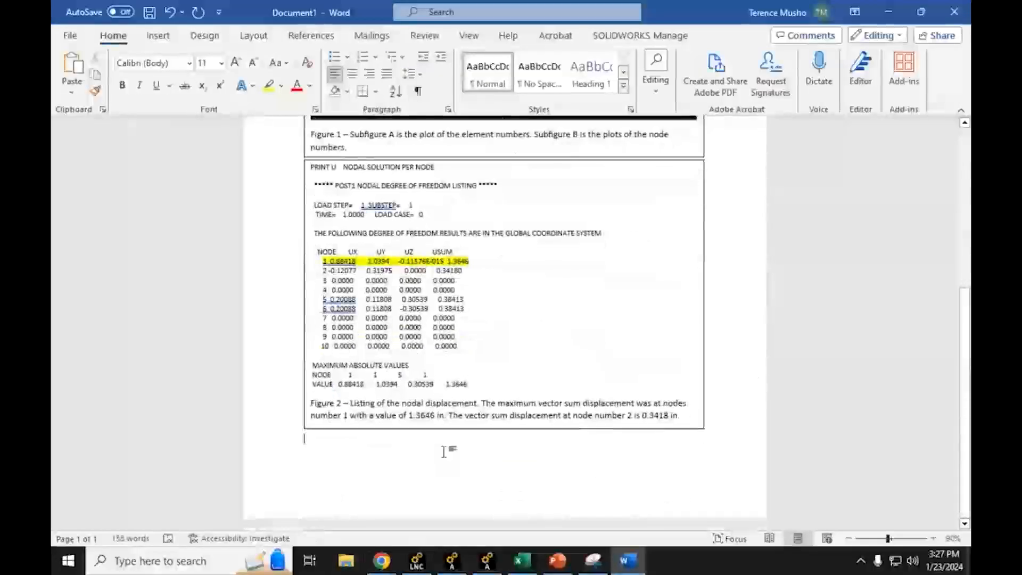
Step: Insert a page break at the cursor below Figure 2 and place the cursor on the blank page
left_click(158, 35)
left_click(93, 89)
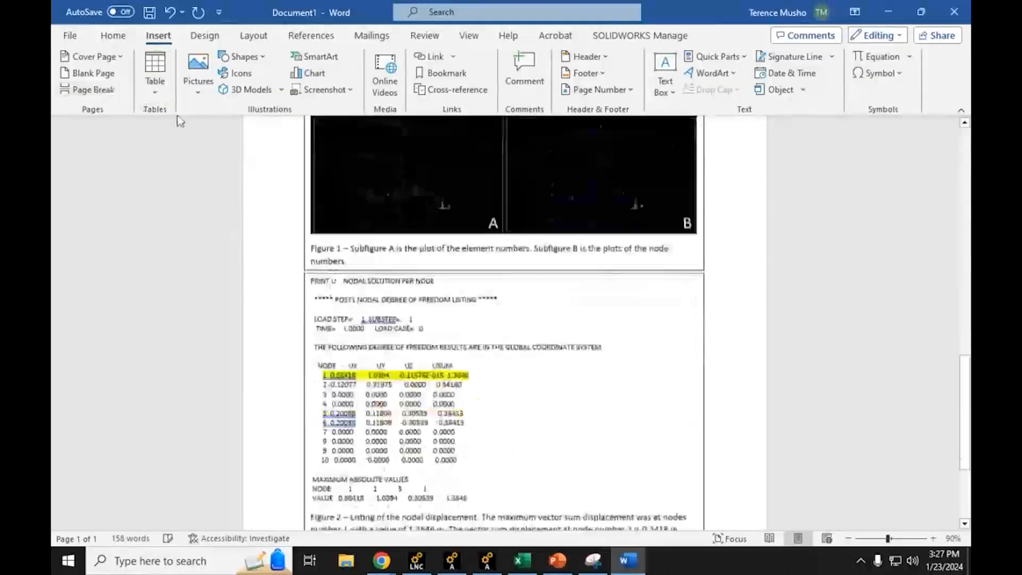
scroll(407, 295, "up", 10)
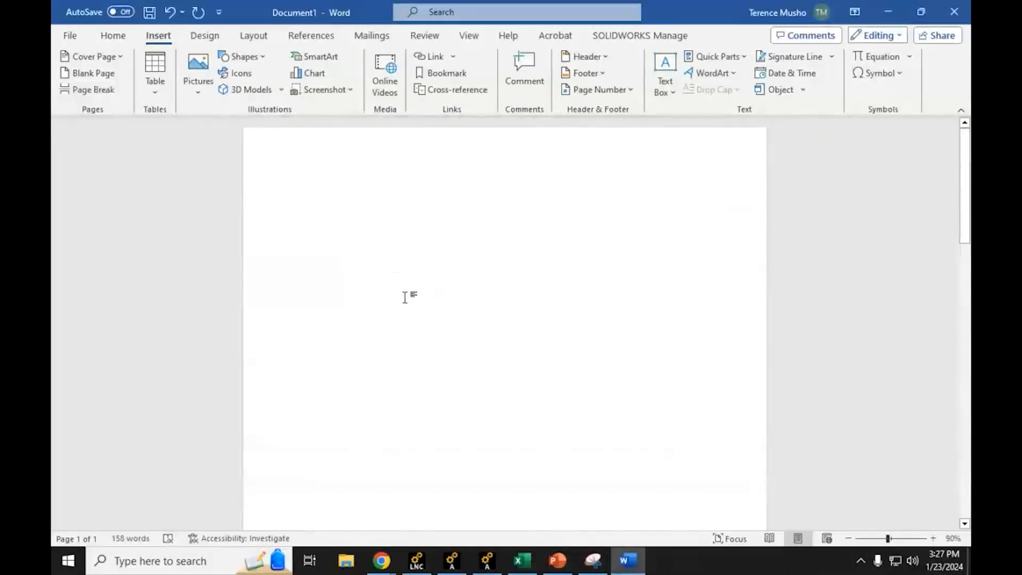
left_click(345, 181)
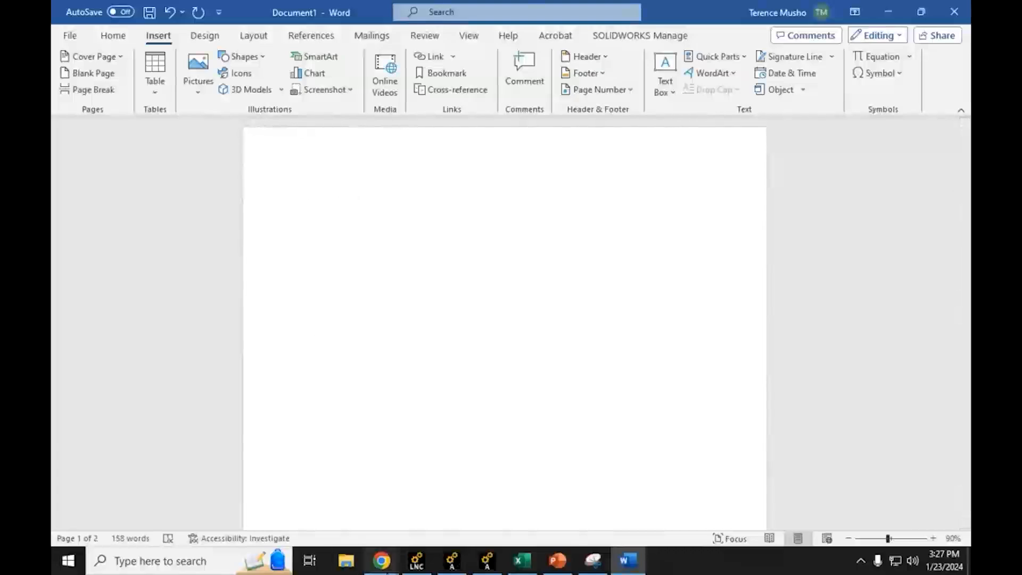
Step: Review item 4 of the lab assignment in Chrome on the Von Mises stress contour, then switch to Ansys
left_click(347, 521)
scroll(372, 347, "down", 3)
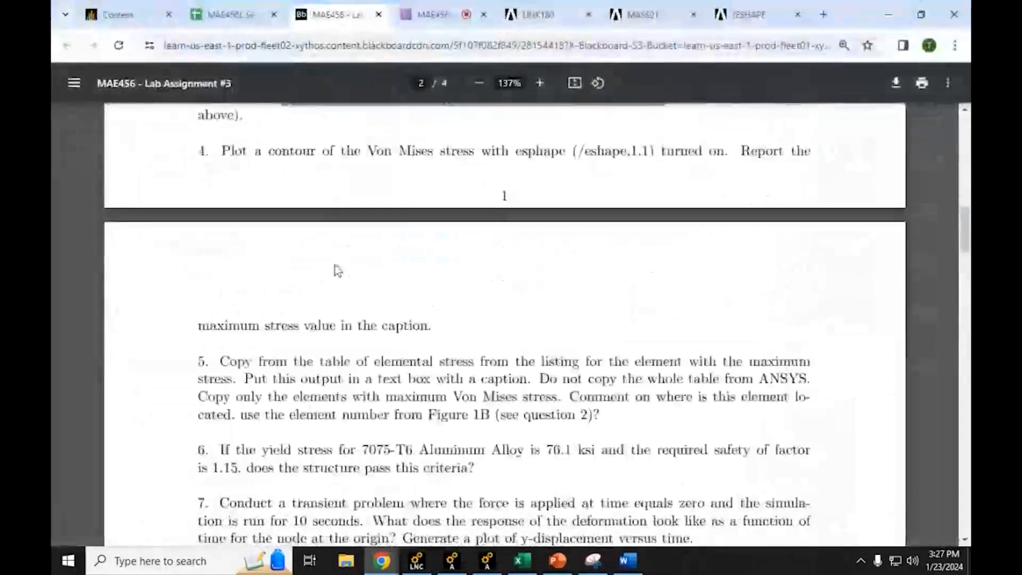
left_click(255, 160)
triple_click(269, 152)
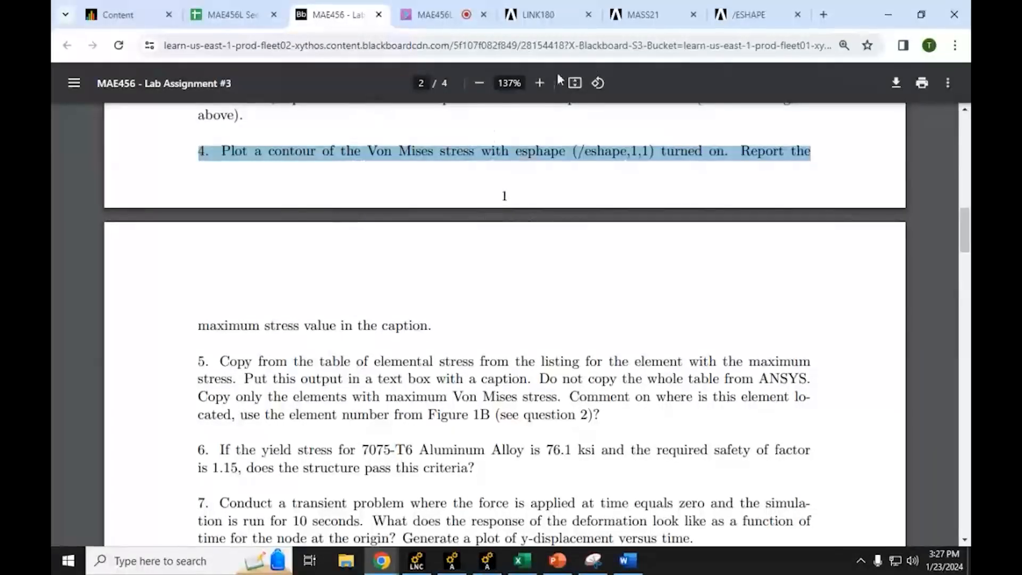
left_click(889, 7)
left_click(888, 9)
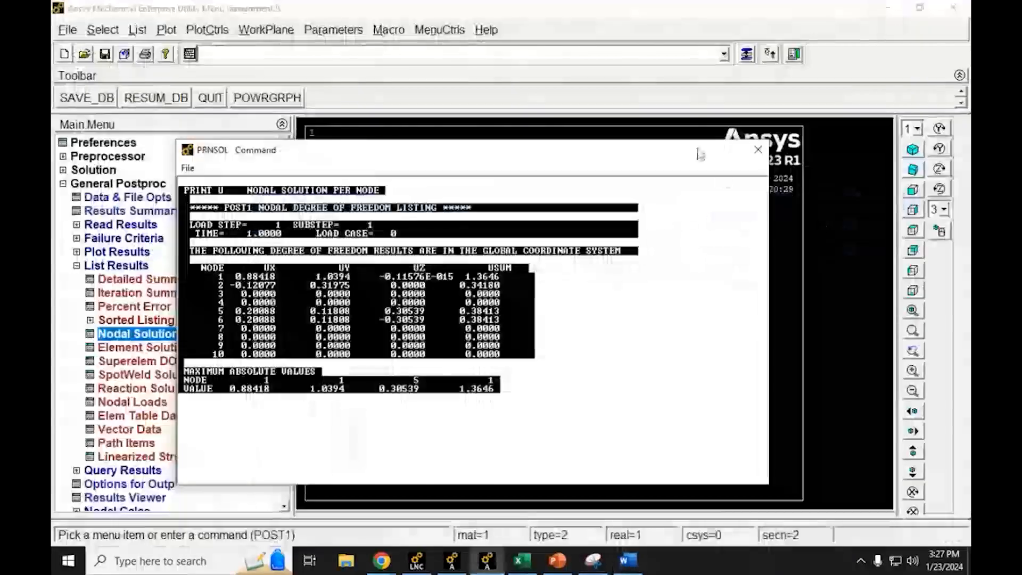
Step: Dismiss the nodal solution listing and show the truss elements with their real cross-section shapes by running /eshape,1,1
left_click(758, 150)
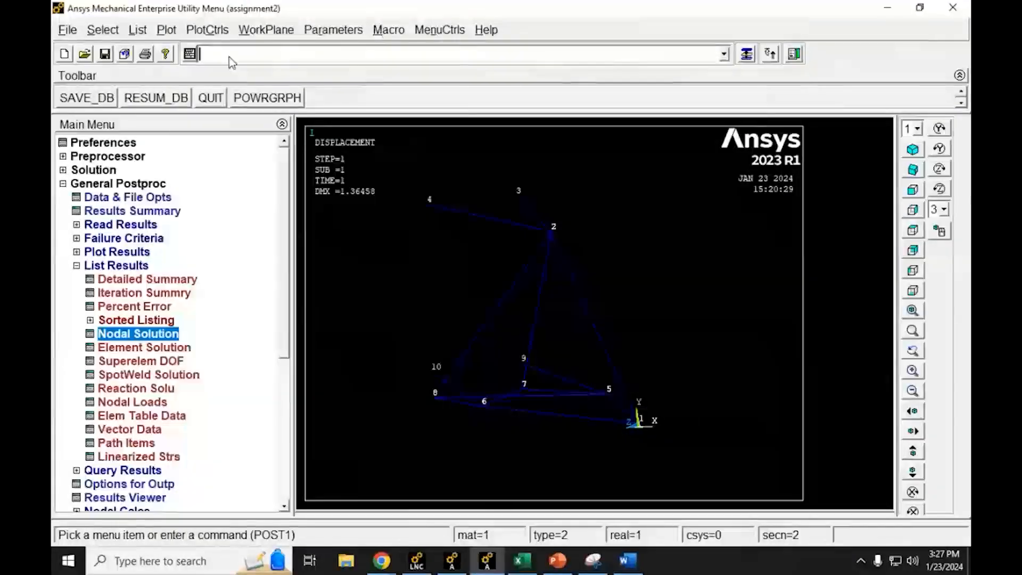
type("/e")
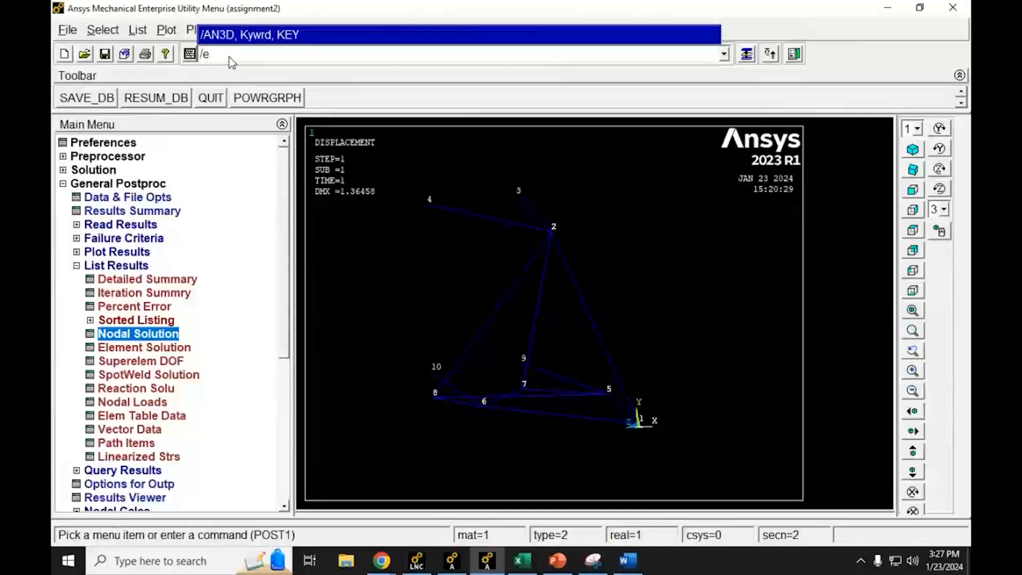
type("shape,1,1")
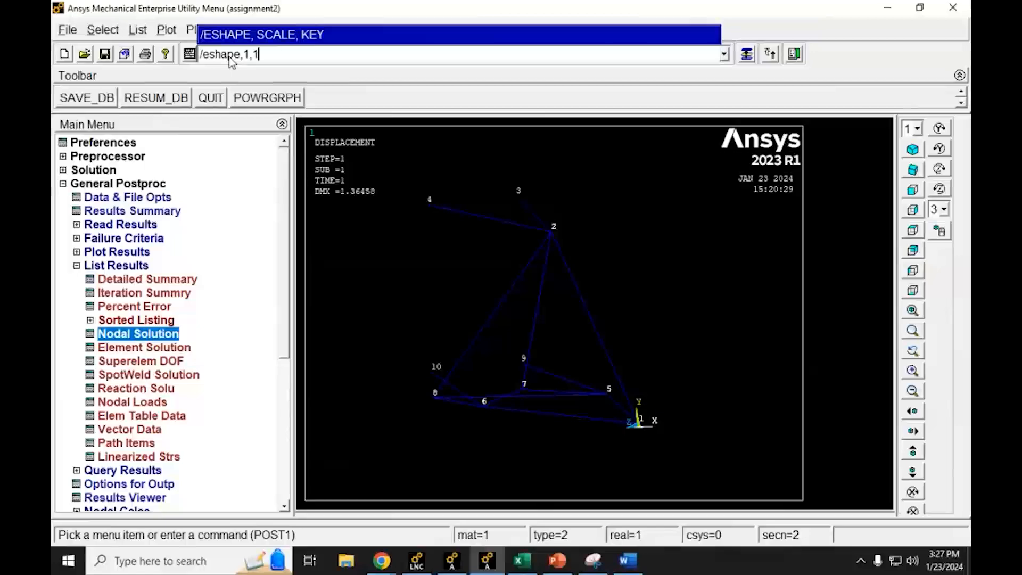
key("Return")
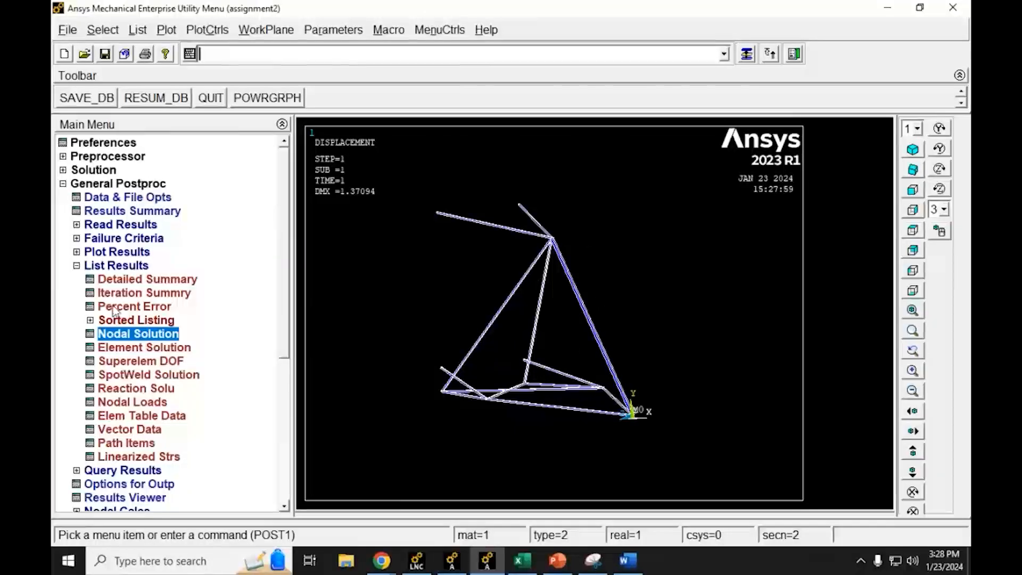
Step: Collapse the result listing options, open the Results Viewer for assignment2.rst, and move its window clear of the plot's legend
left_click(76, 266)
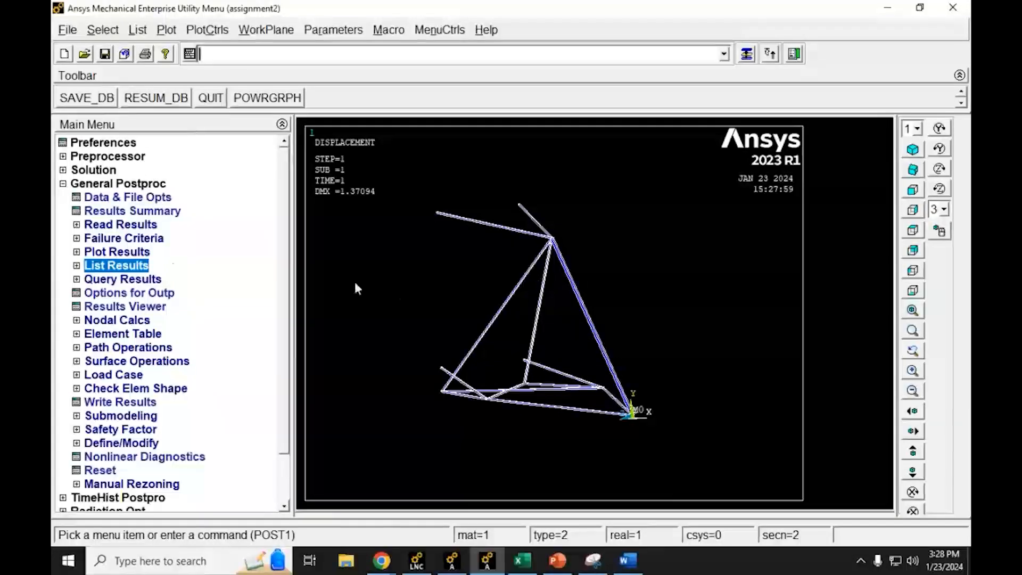
left_click(146, 309)
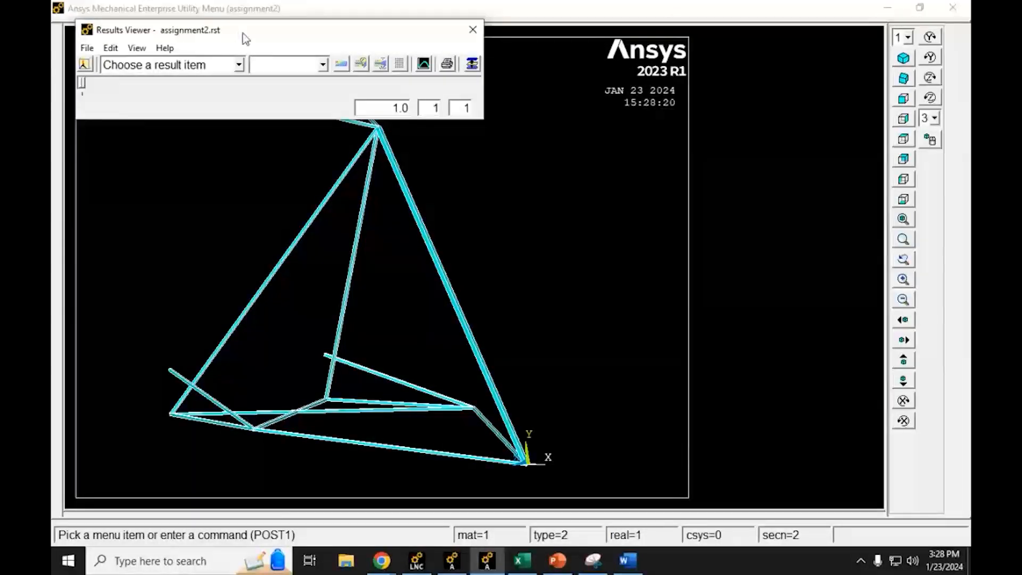
left_click_drag(241, 33, 580, 39)
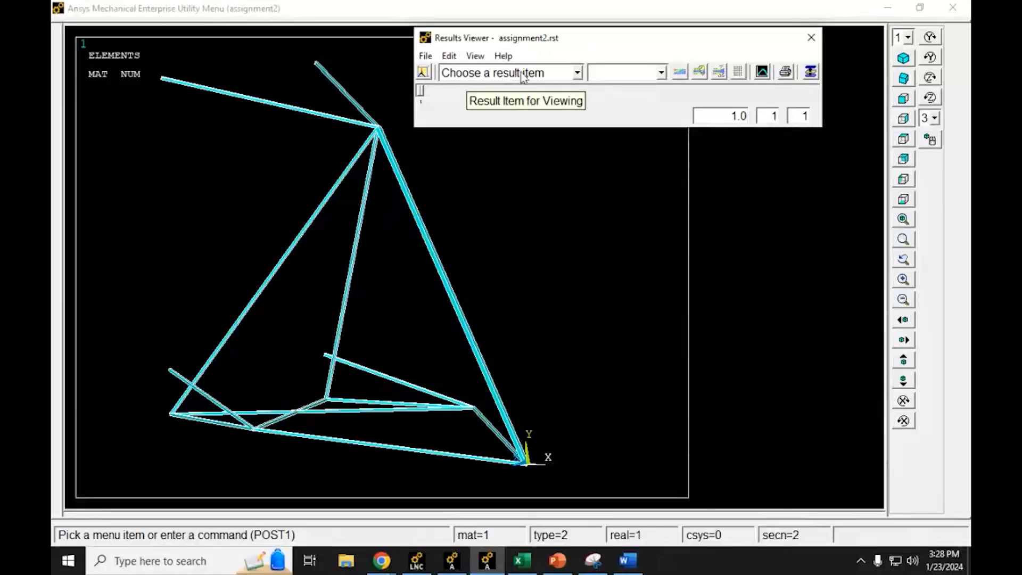
Step: Choose von Mises stress from the Element Solution stress results as the result item for viewing
left_click(579, 74)
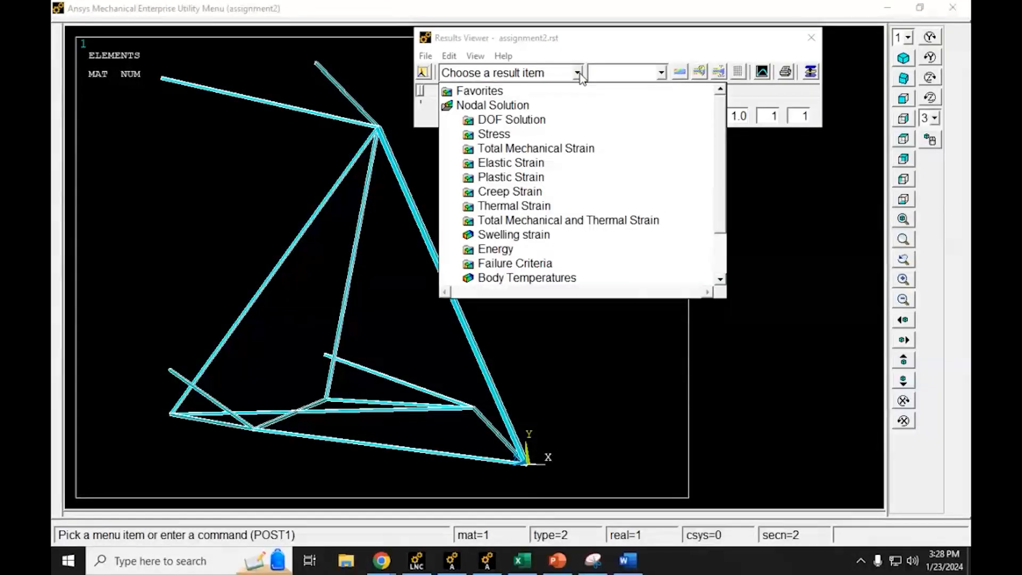
left_click(480, 106)
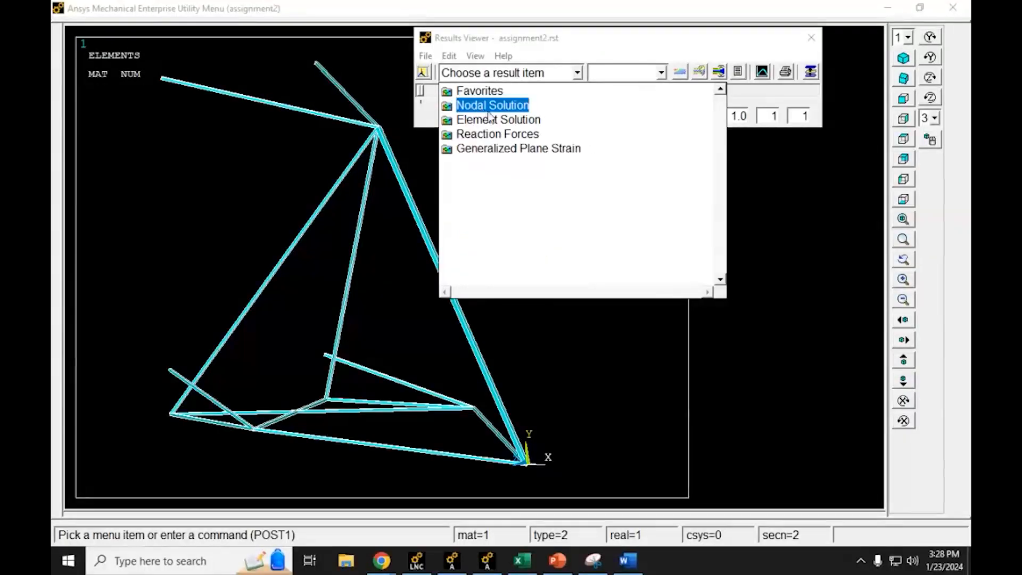
left_click(481, 121)
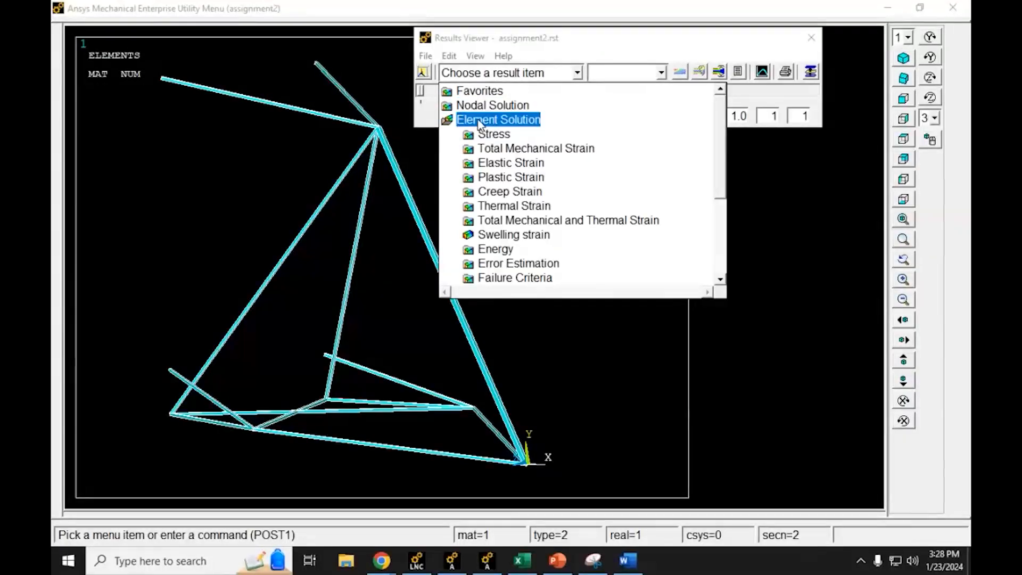
left_click(477, 107)
left_click(477, 107)
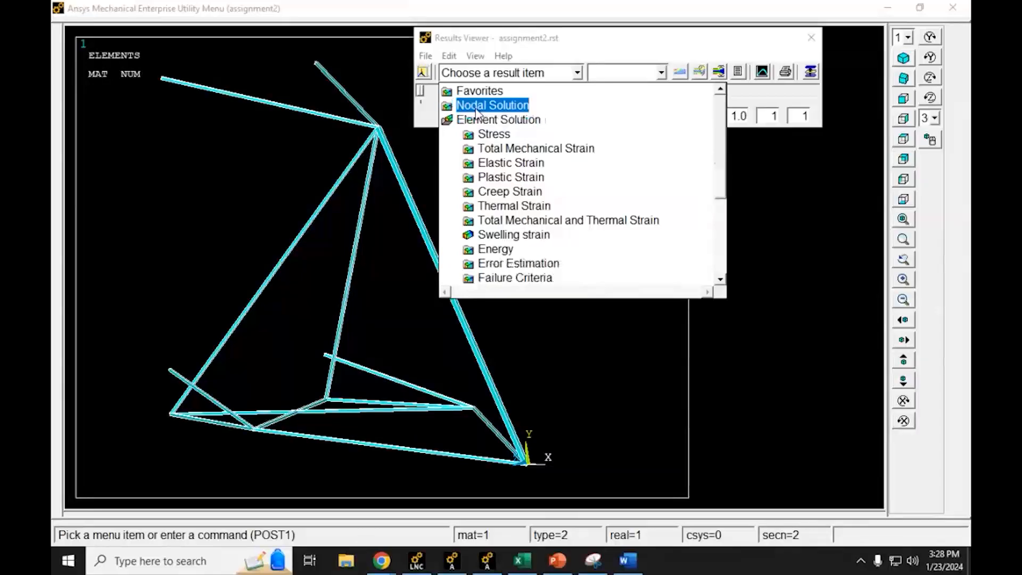
left_click(484, 108)
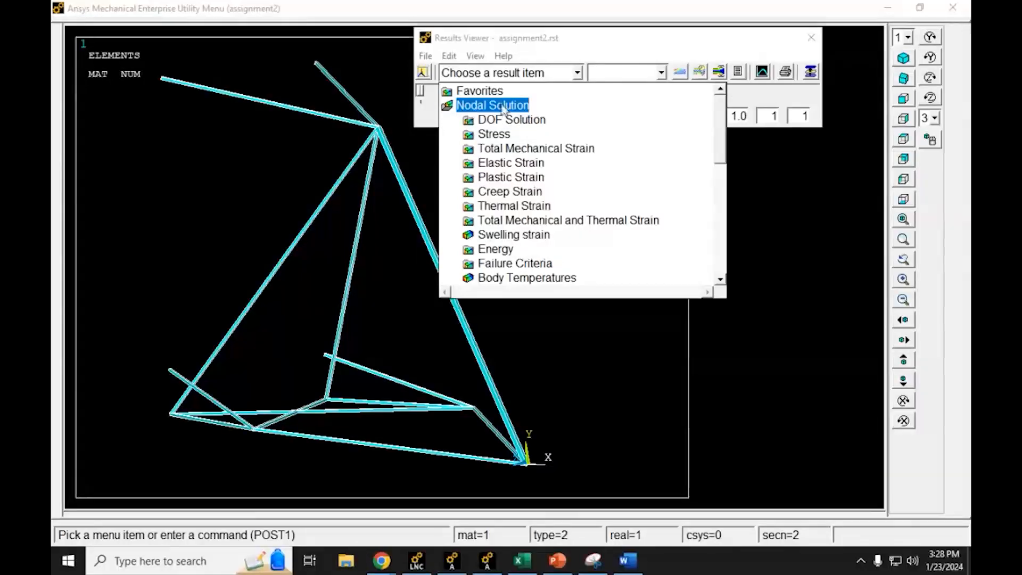
left_click(483, 108)
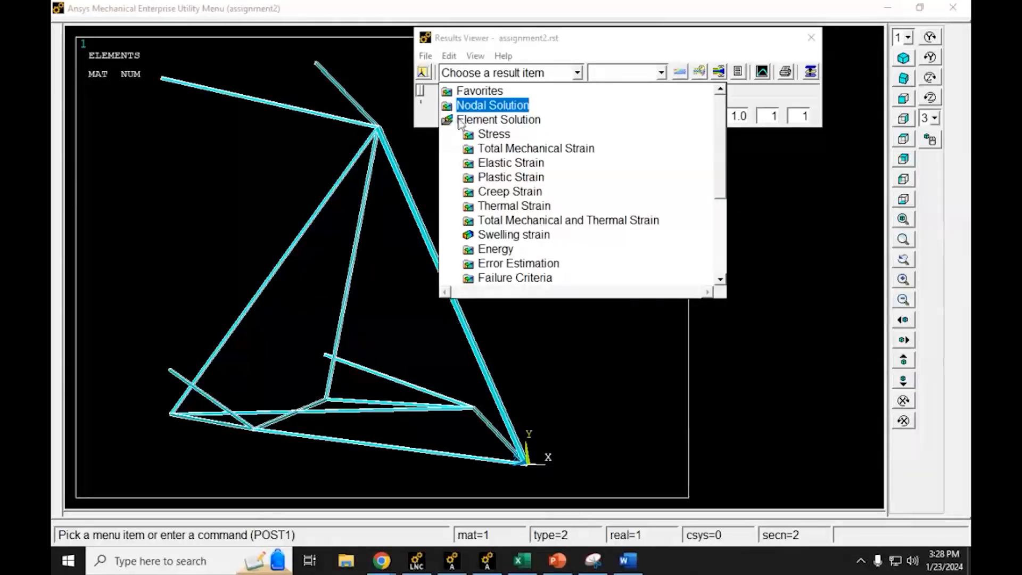
left_click(475, 123)
left_click(475, 121)
left_click(476, 122)
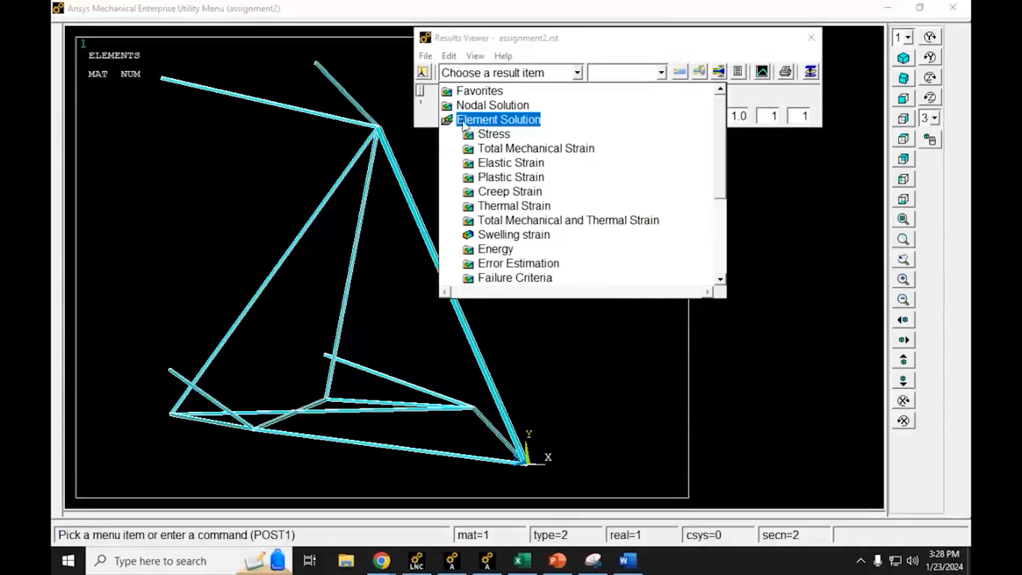
double_click(481, 135)
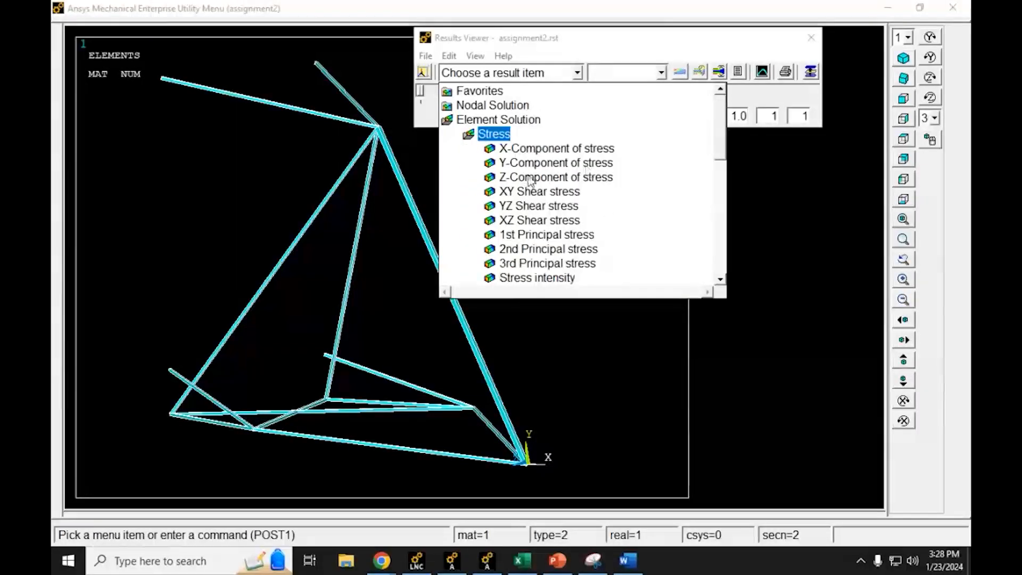
scroll(681, 168, "down", 3)
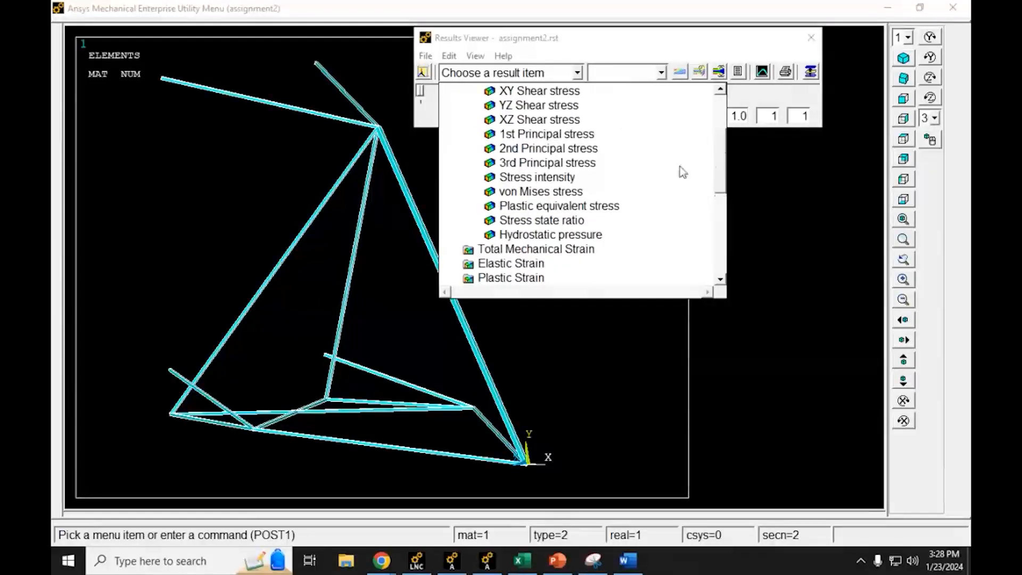
left_click(524, 192)
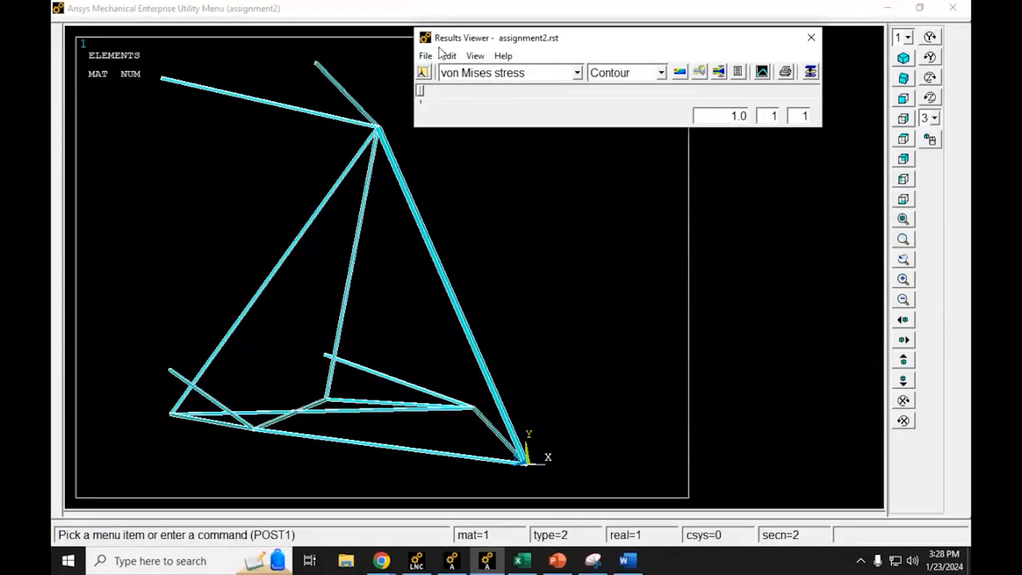
Step: Plot the von Mises stress contour on the truss and orbit the model so its members are clearly separated
left_click(680, 75)
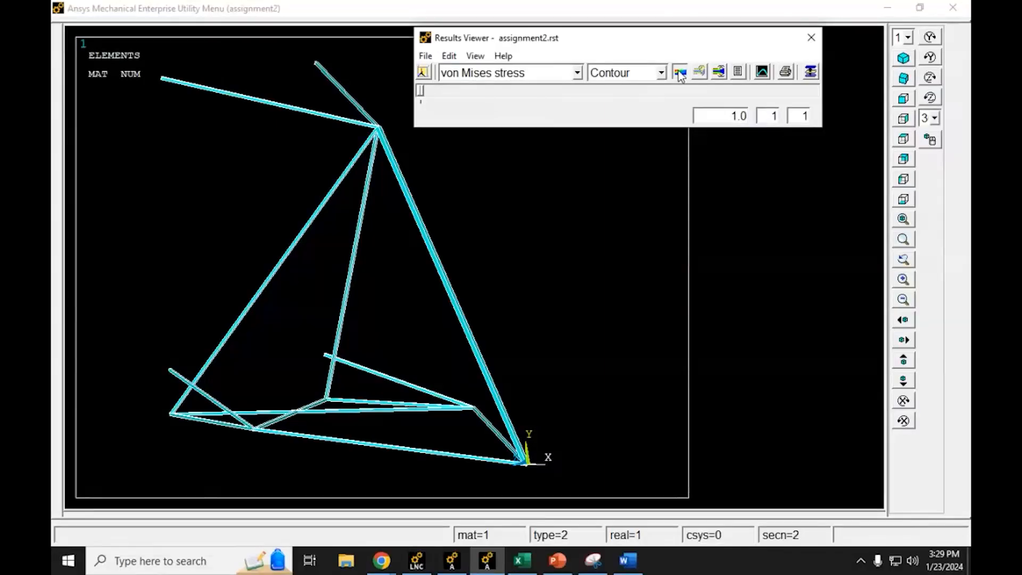
left_click(680, 75)
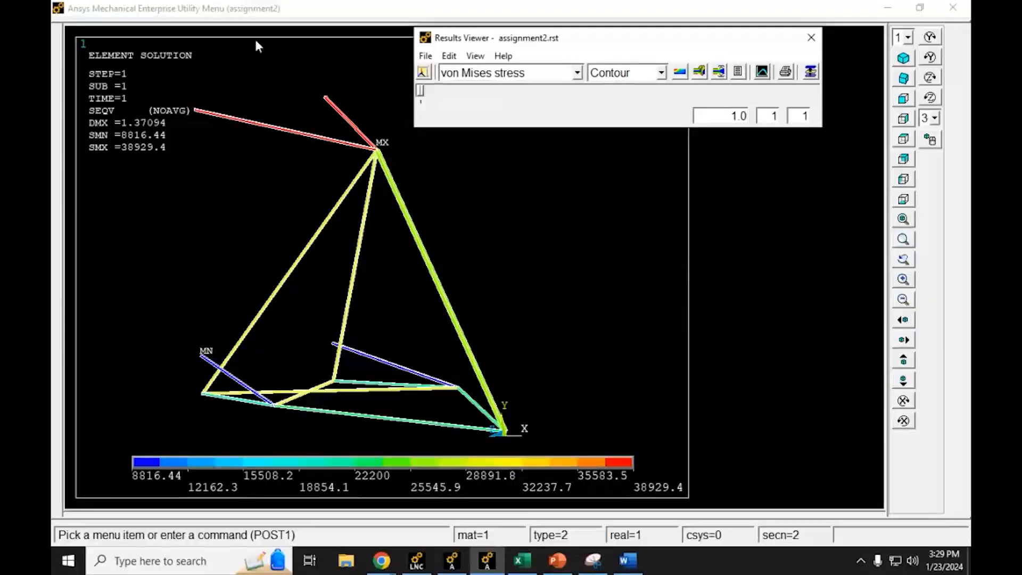
right_click_drag(394, 162, 361, 214, "ctrl")
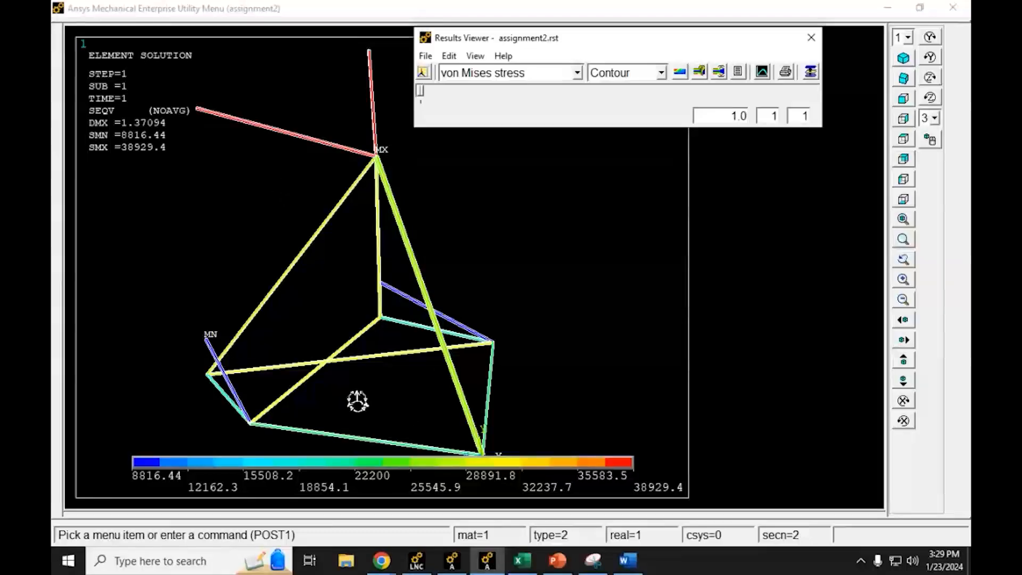
mouse_move(358, 401)
right_mouse_down("ctrl")
mouse_move(364, 348)
mouse_move(413, 353)
right_mouse_up("ctrl")
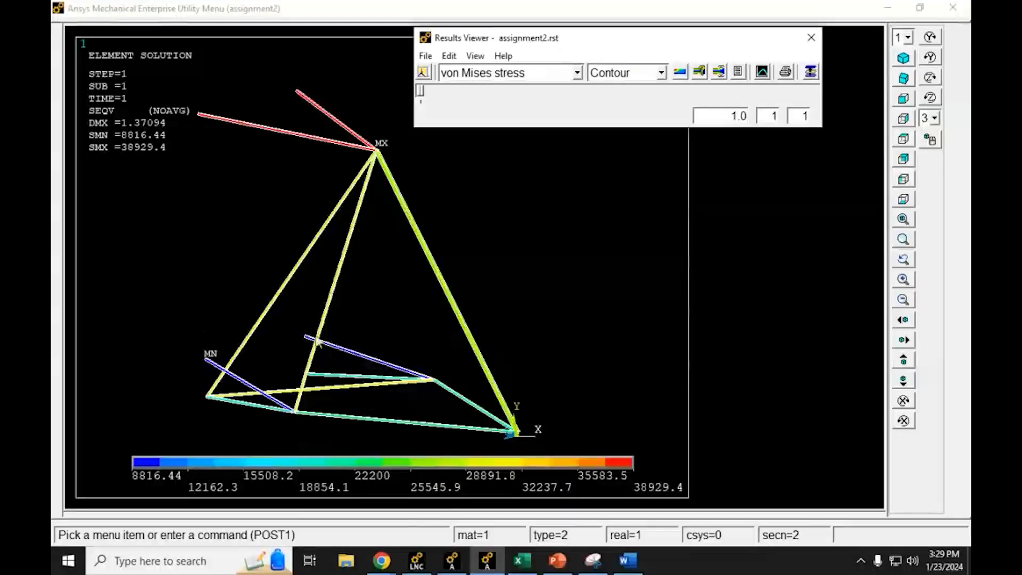
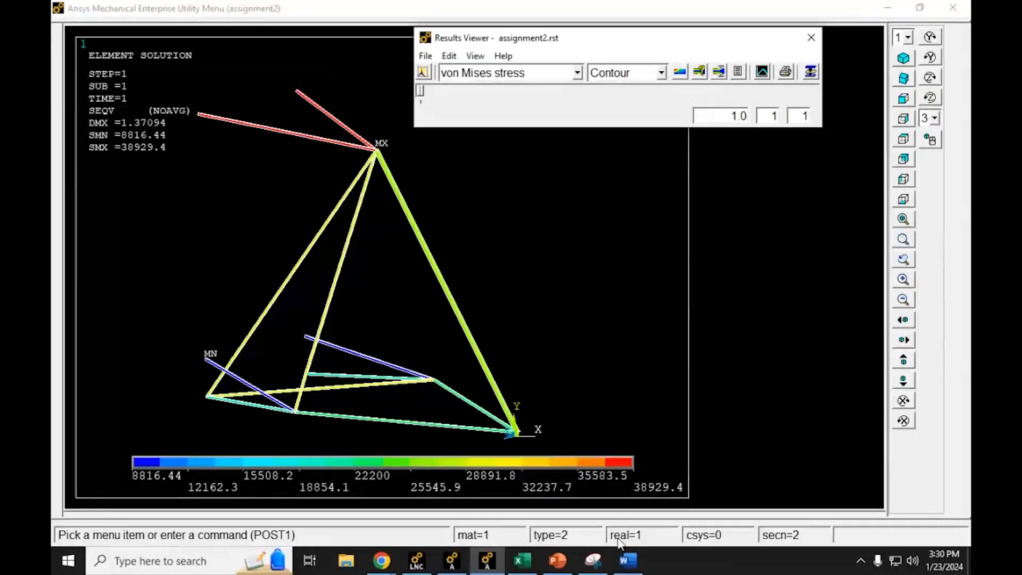
left_click_drag(689, 43, 756, 57)
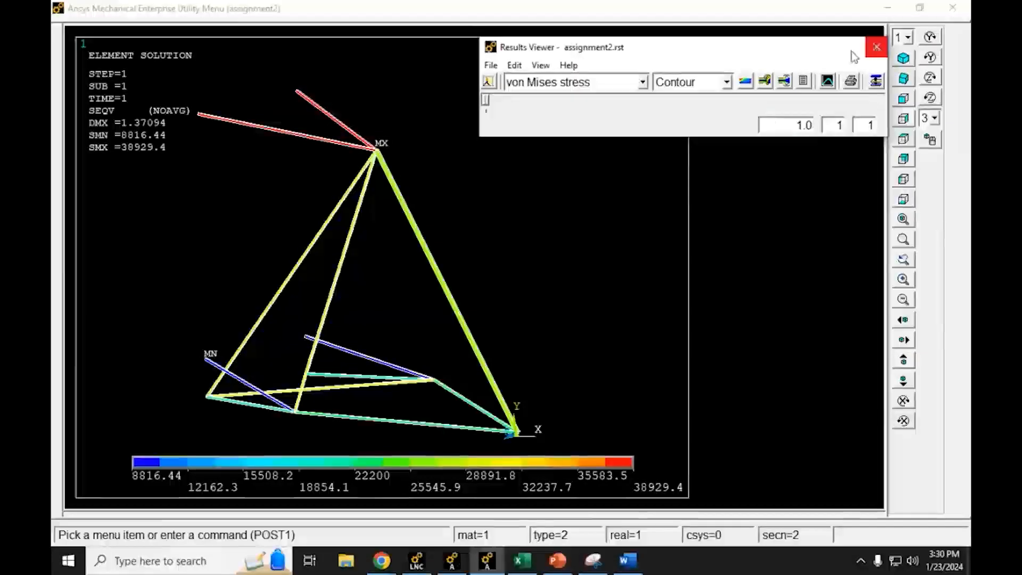
left_click(594, 560)
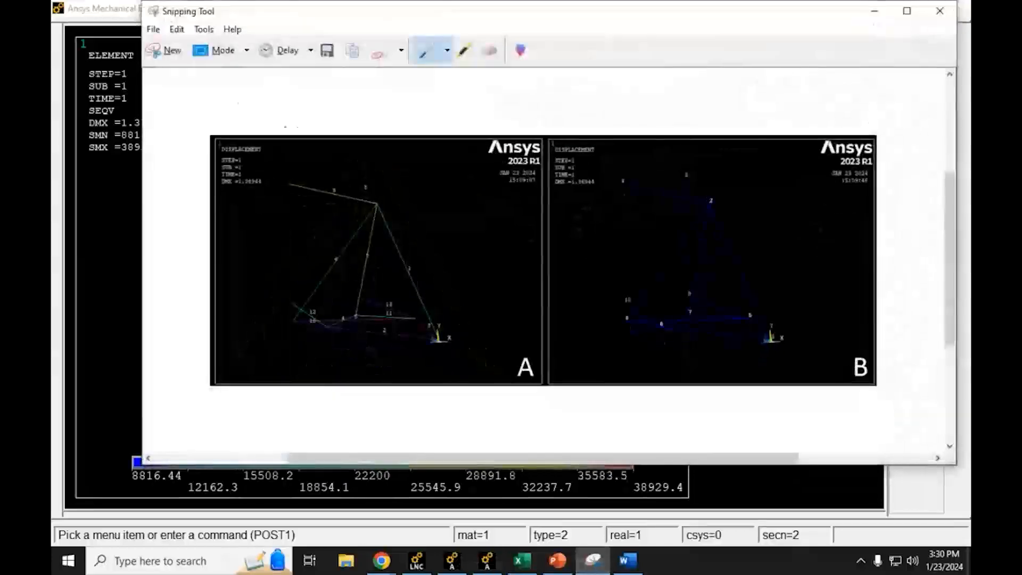
left_click(169, 52)
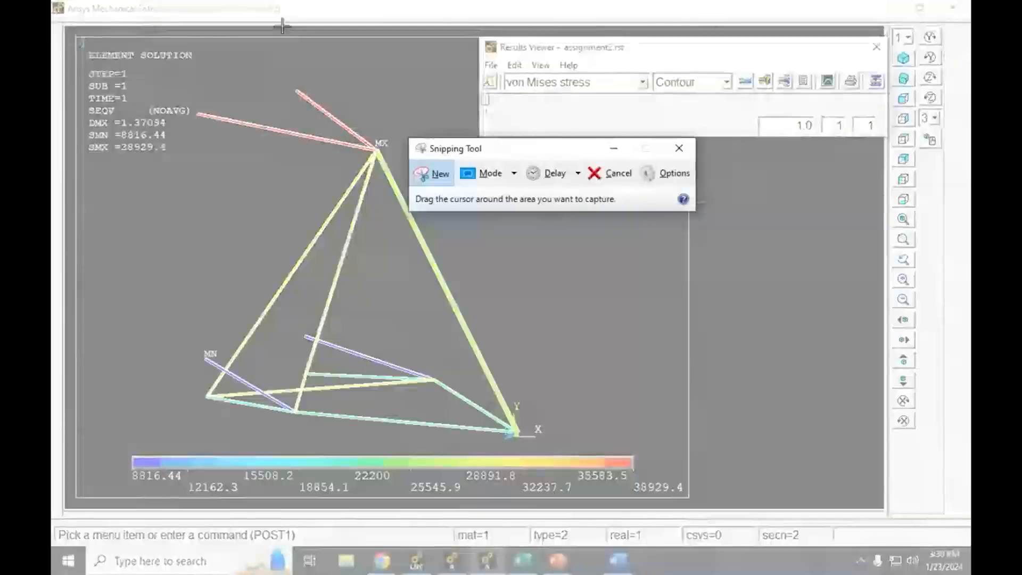
left_click(617, 173)
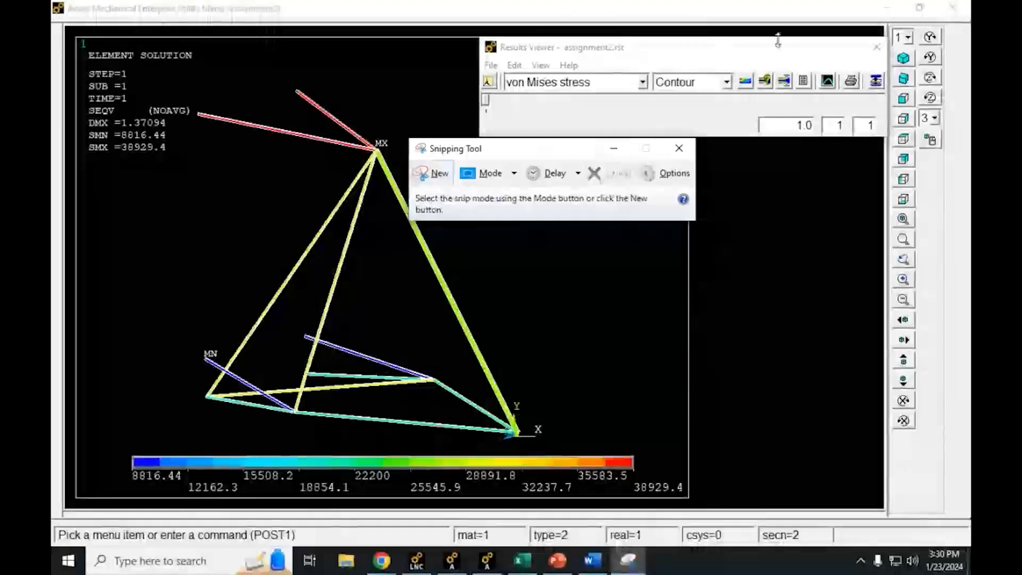
Step: Close the Results Viewer and capture a screen snip of the whole von Mises stress plot, including its legend
left_click(824, 48)
left_click(876, 47)
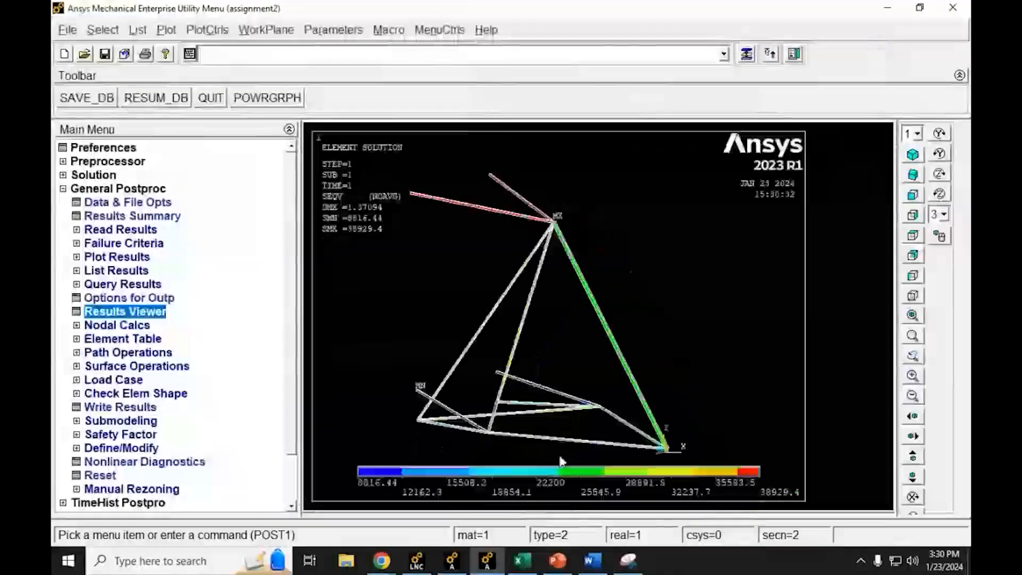
left_click(628, 560)
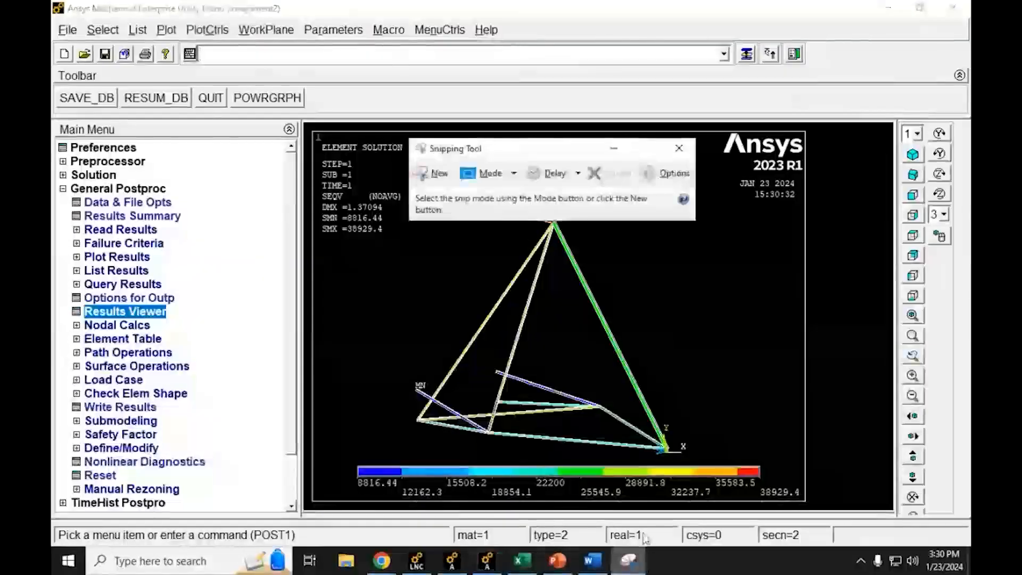
left_click(434, 173)
left_click_drag(308, 129, 810, 508)
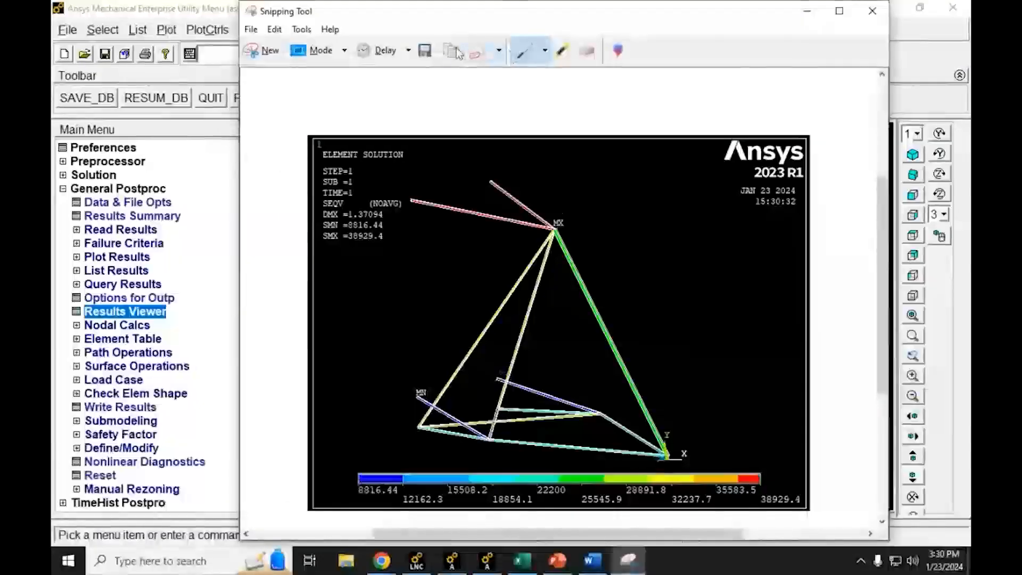
Step: Switch to Word, insert a Simple Text Box on the blank page, enlarge it to about 6.86" wide, and paste the stress plot into it
left_click(592, 560)
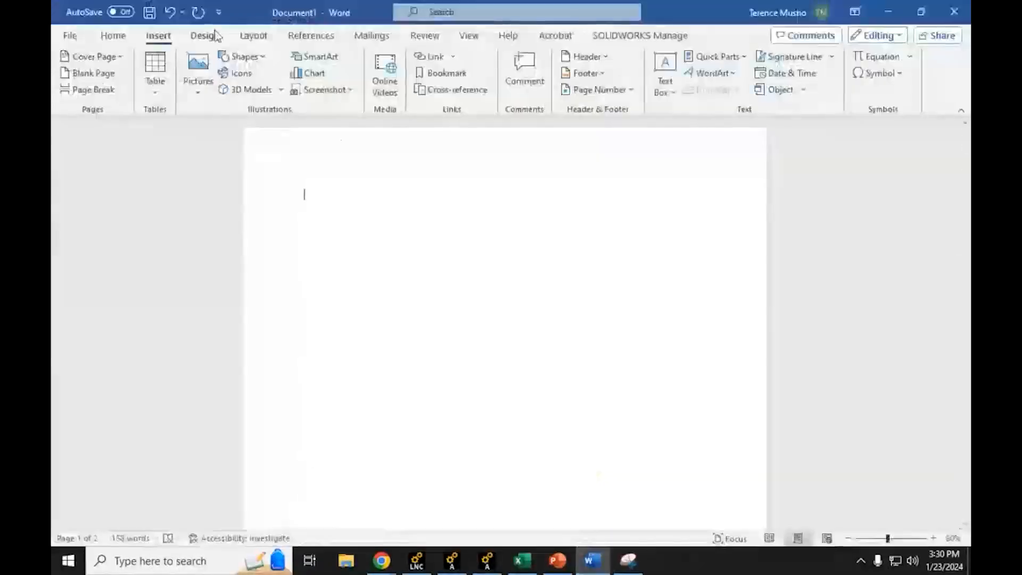
left_click(665, 75)
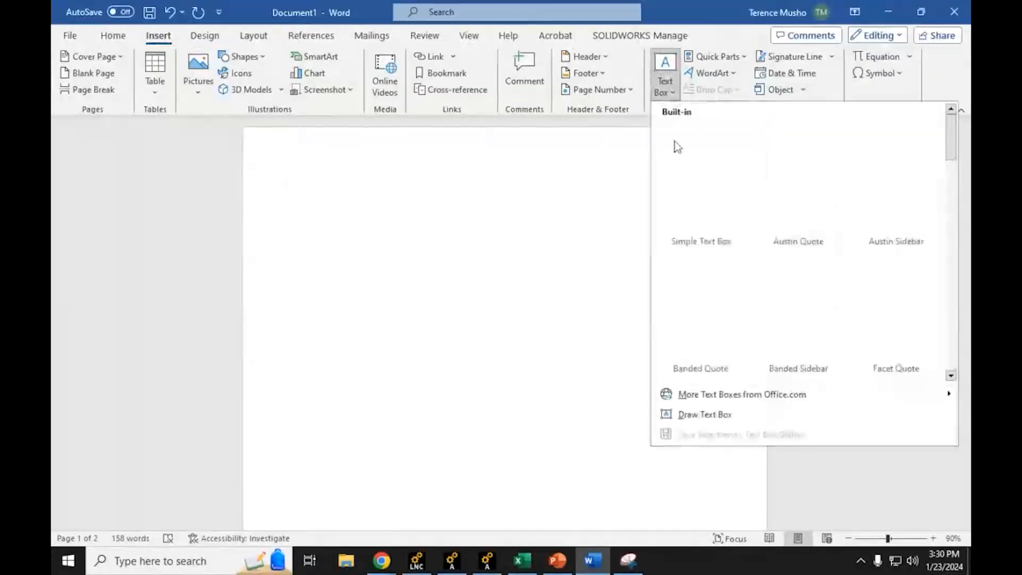
left_click(700, 184)
left_click_drag(584, 277, 728, 461)
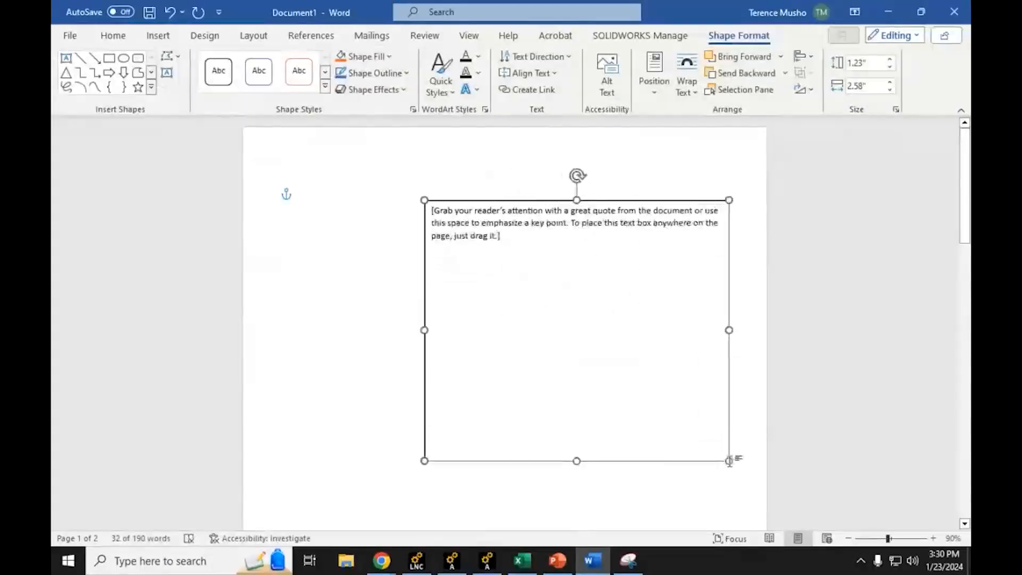
left_click_drag(423, 201, 293, 172)
key("ctrl+v")
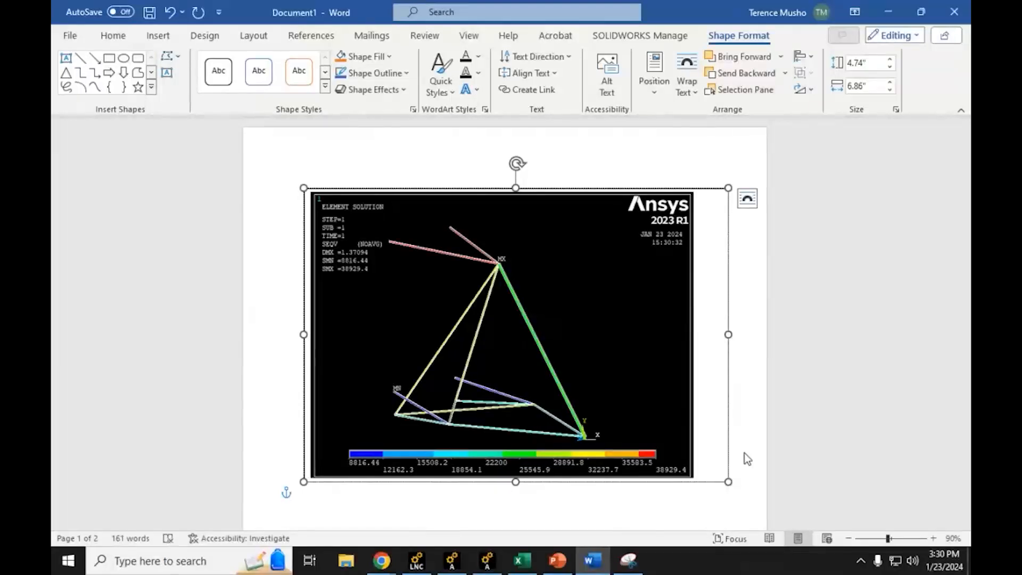
Step: Extend the text box to about 5.31" high and caption the plot "Figure 3. – Contour plot of the Von Mises stress."
left_click_drag(515, 482, 514, 517)
left_click(384, 493)
type("Co")
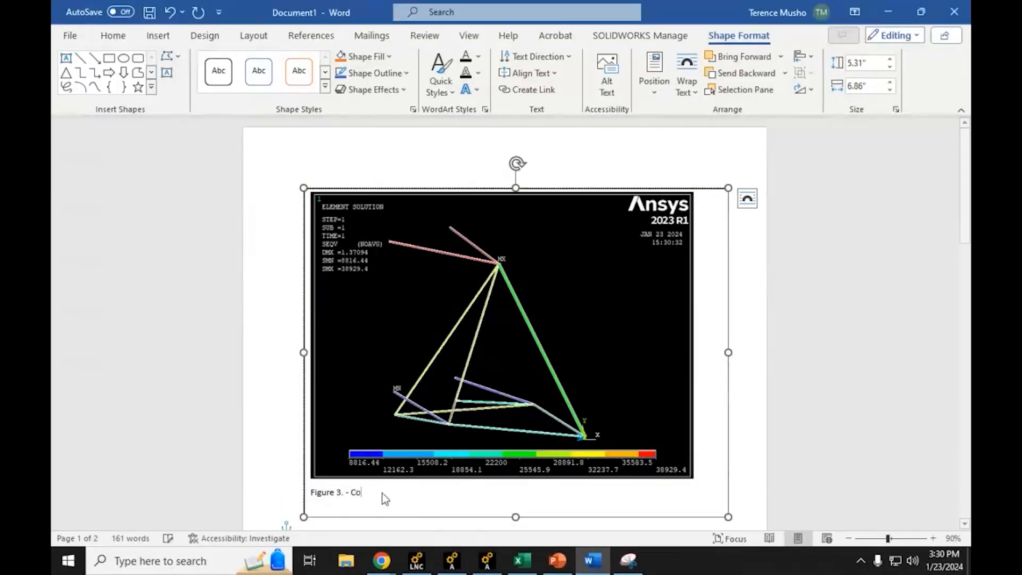
type("ntour plot of th")
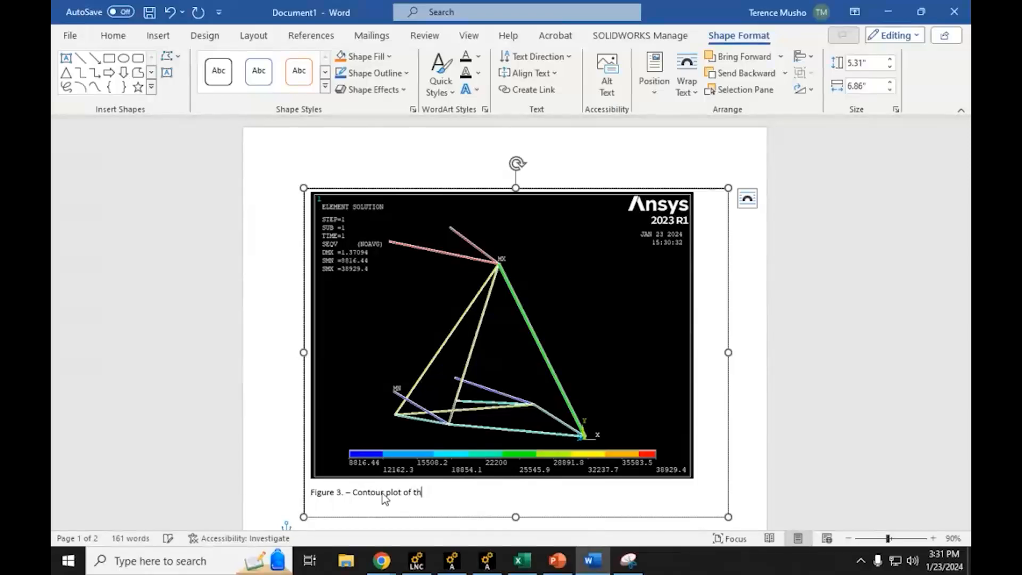
type("e Von Mises stress.")
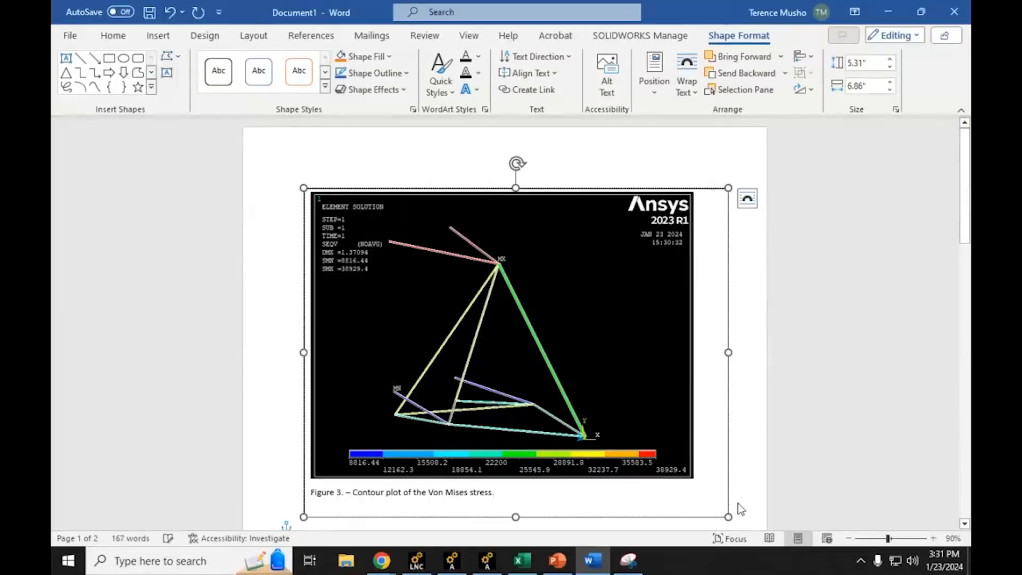
Step: Add to the Figure 3 caption "The maximum stress is 38.9 ksi in the two elements located at the top of the structure."
type("The maximum stress")
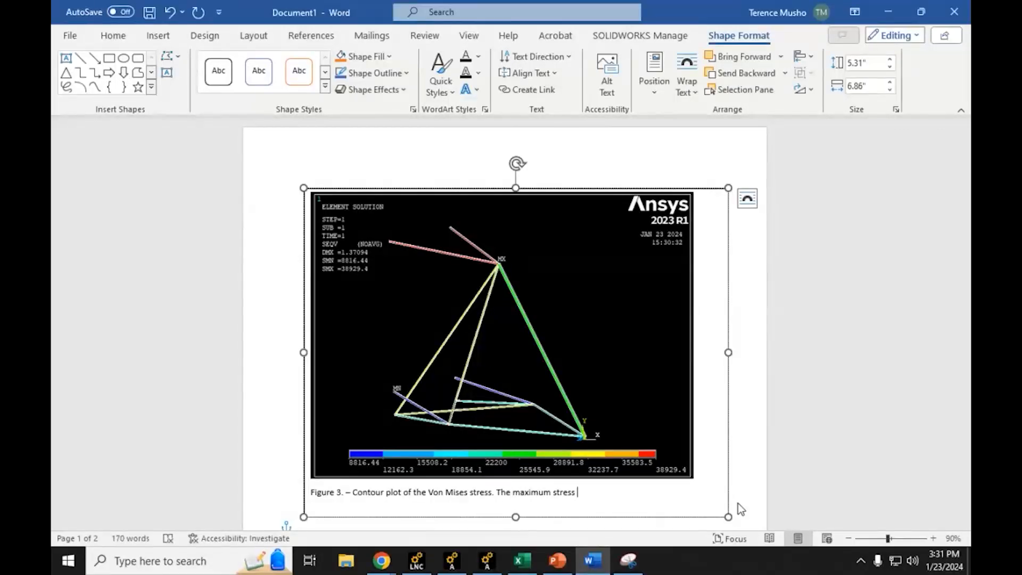
type("is 38.9 ksi in the two elemen")
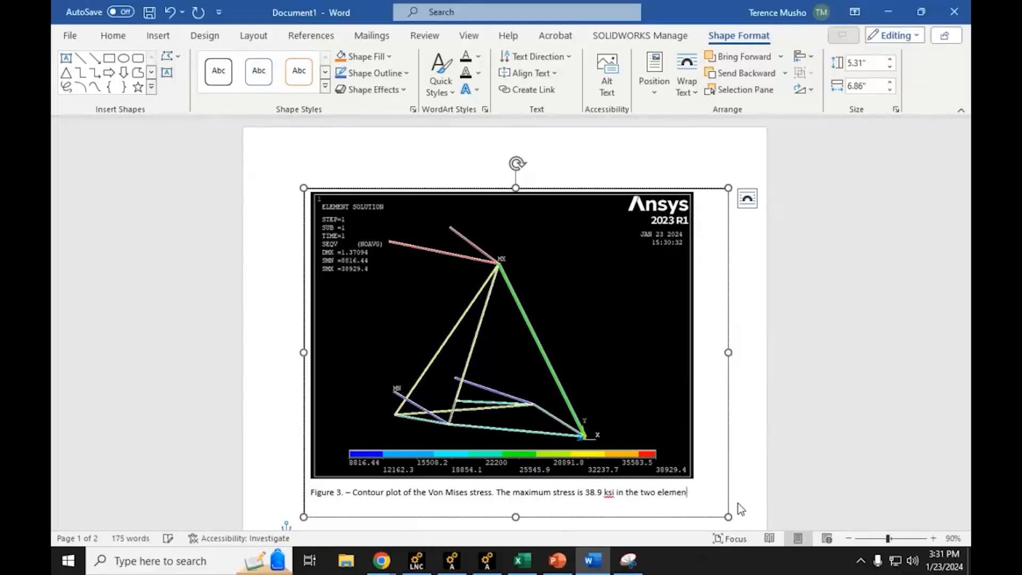
type("ts located at the top of the")
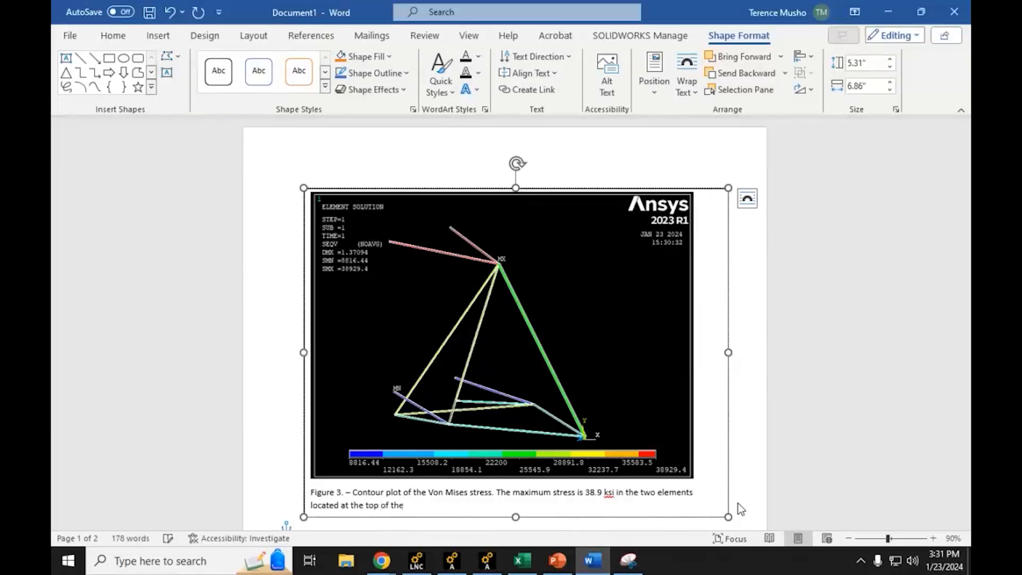
type(" structure.")
Step: Examine the element-number plot in Figure 1 to identify the two members at the top of the structure
scroll(586, 399, "down", 10)
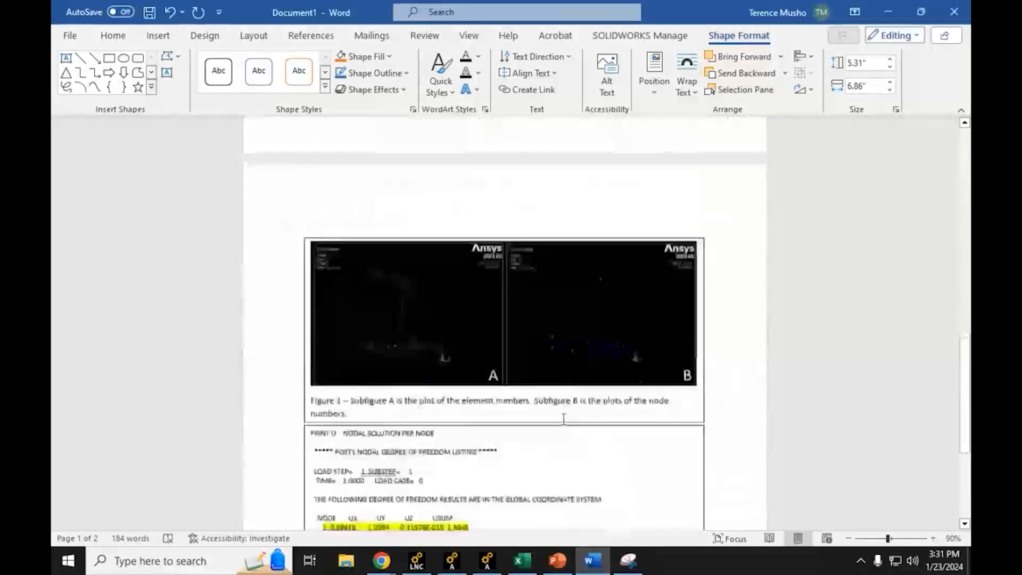
scroll(563, 420, "down", 2)
scroll(560, 417, "up", 2)
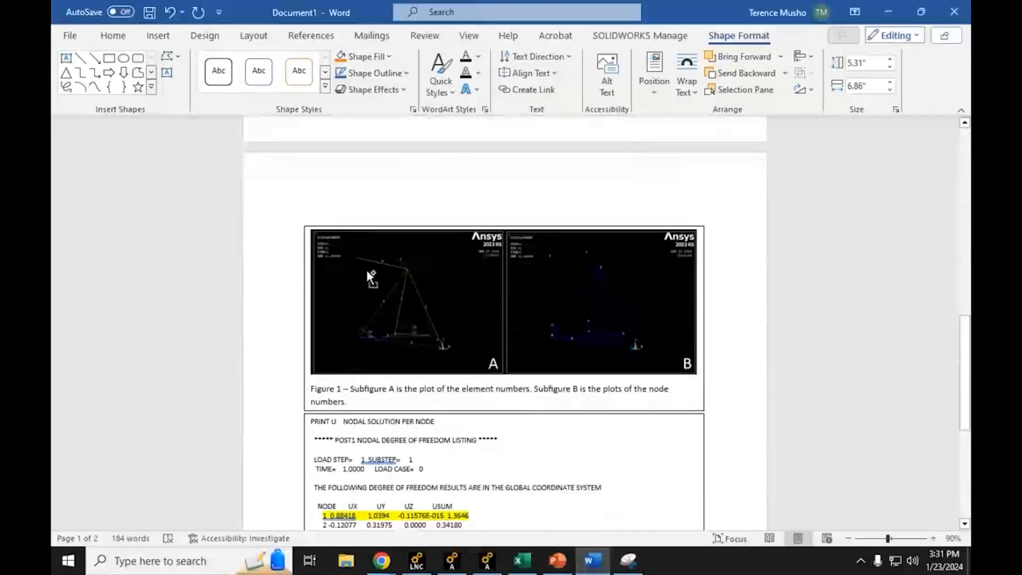
scroll(366, 269, "up", 15, "ctrl")
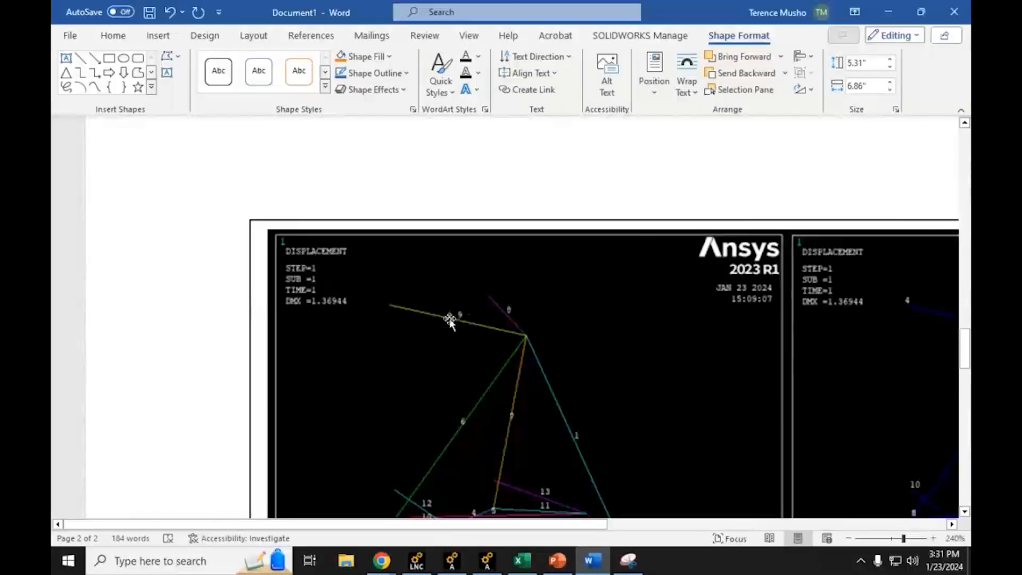
scroll(490, 320, "down", 3)
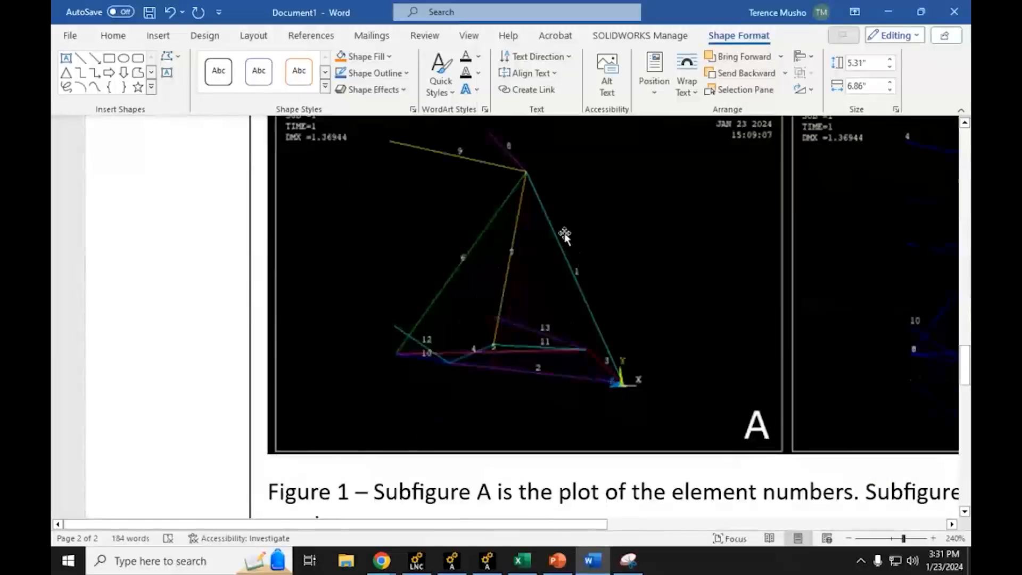
scroll(564, 236, "up", 3)
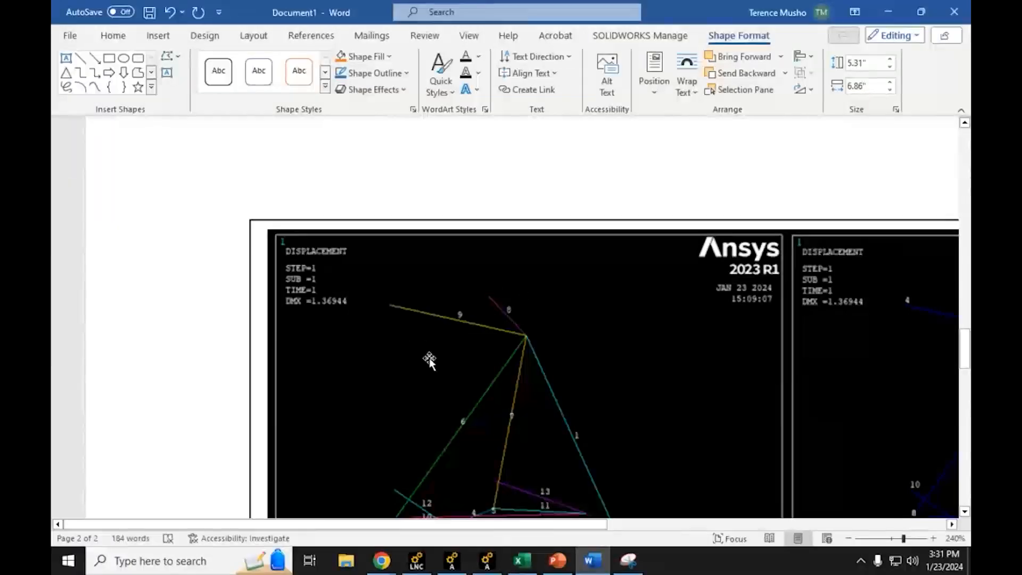
scroll(430, 357, "up", 6)
scroll(431, 358, "down", 5)
scroll(435, 365, "down", 7, "ctrl")
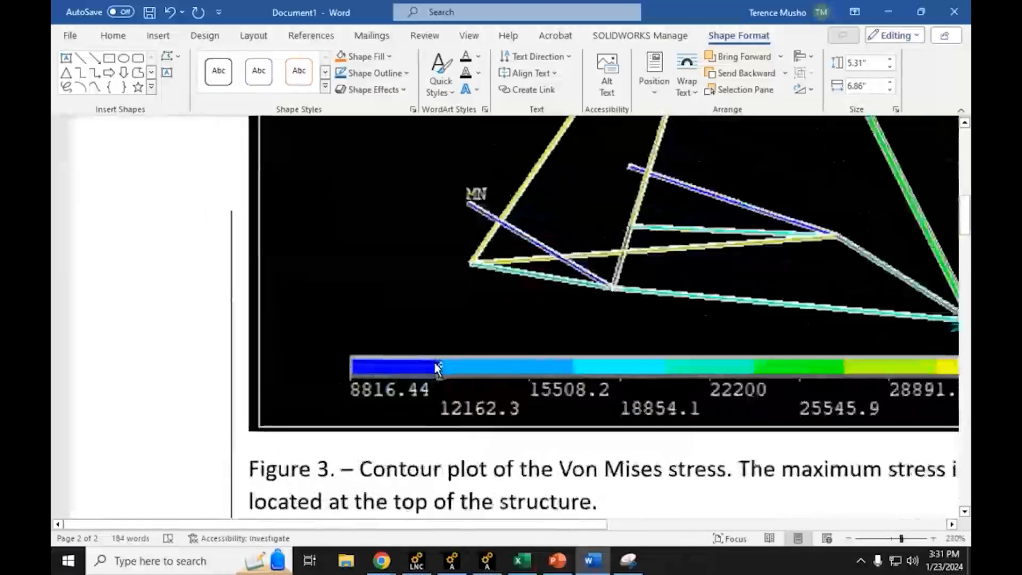
scroll(431, 375, "down", 1, "ctrl")
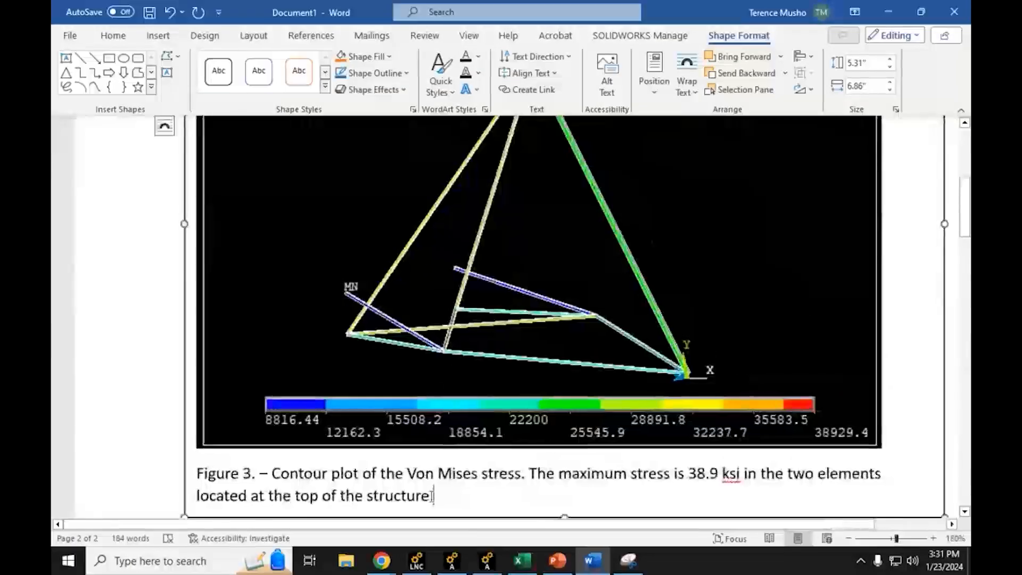
Step: Append to the Figure 3 caption "These two elements with the maximum stress are element 8 and 9."
type("The")
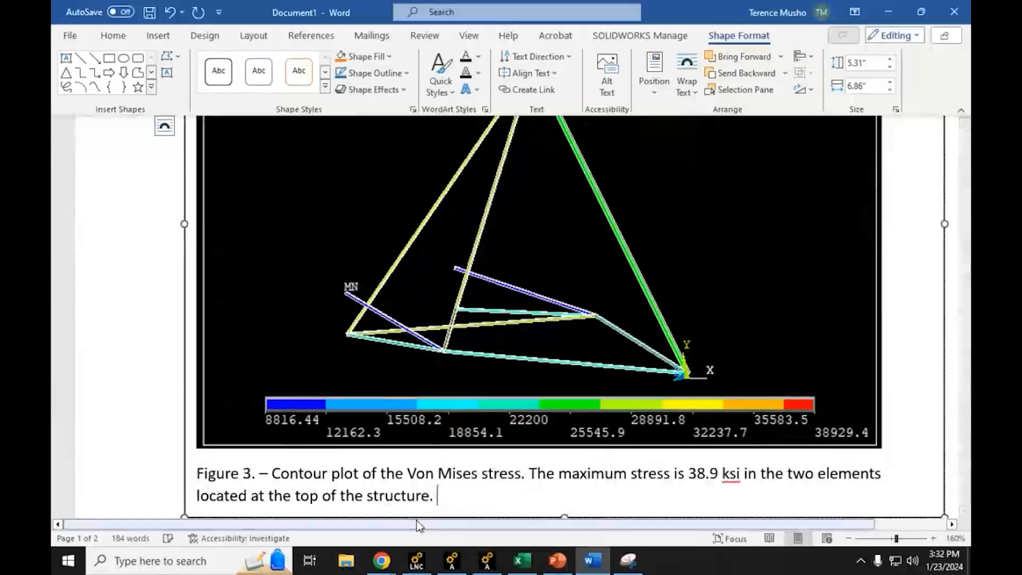
type("se two elem")
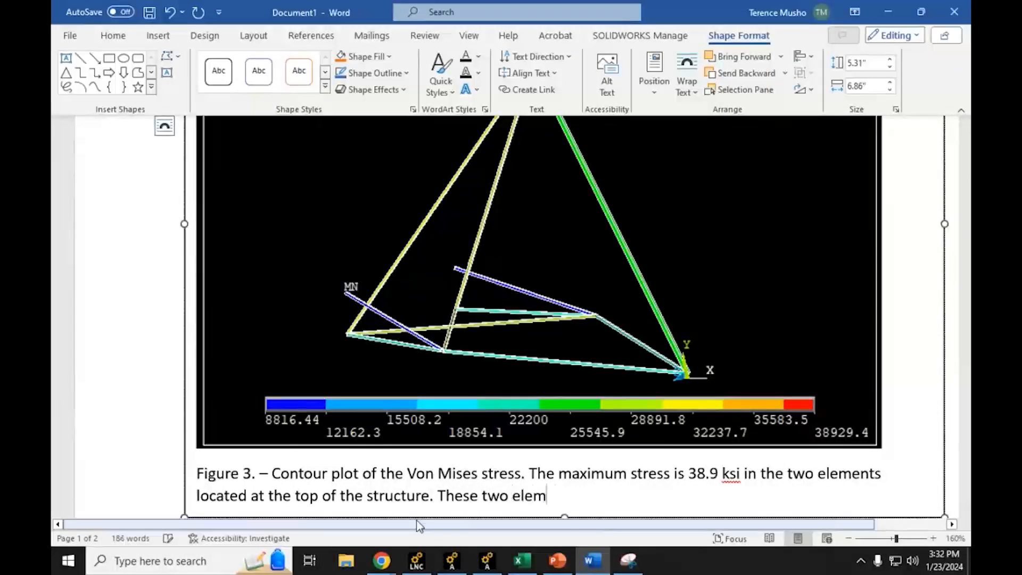
type("ents with maximum")
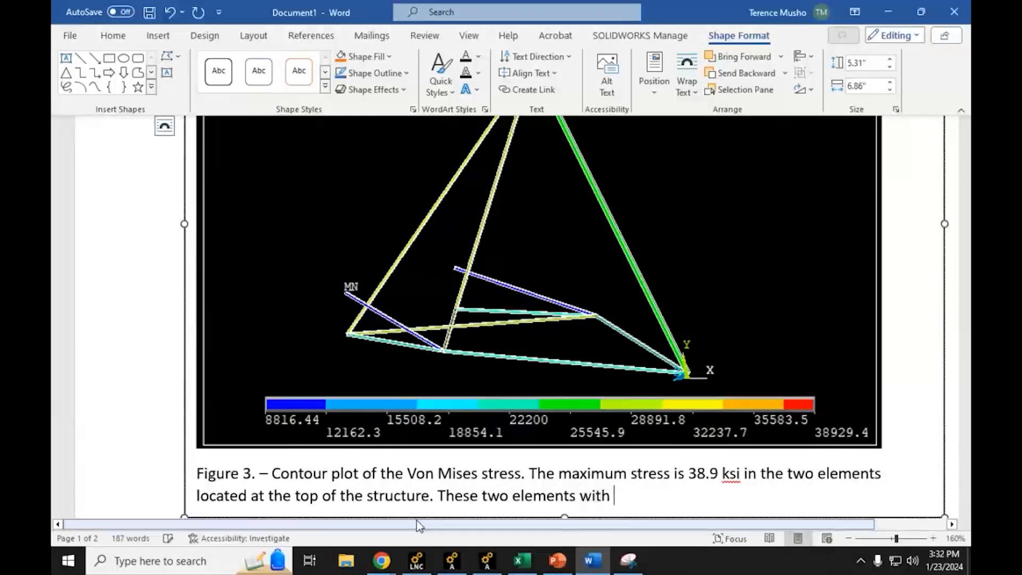
key("BackSpace")
key("BackSpace")
key("BackSpace")
key("BackSpace")
key("BackSpace")
key("BackSpace")
key("BackSpace")
type("the maxumu")
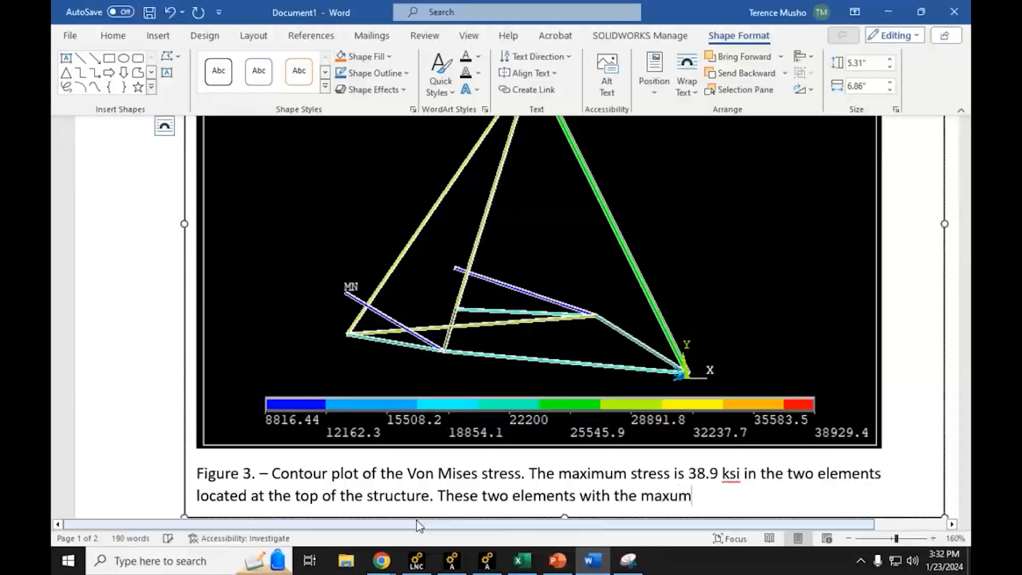
key("BackSpace")
key("BackSpace")
type("mum stress a")
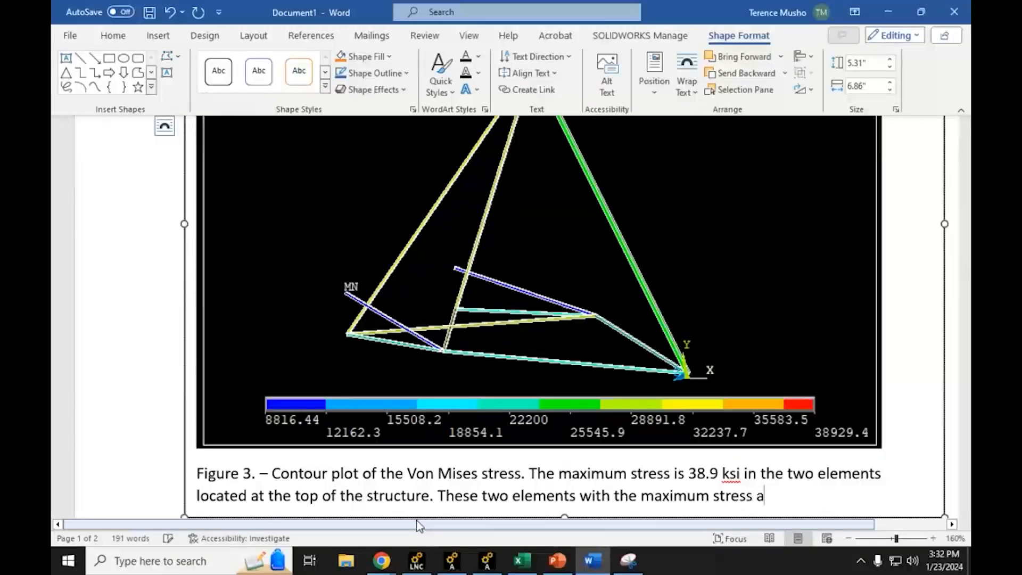
type("re element ")
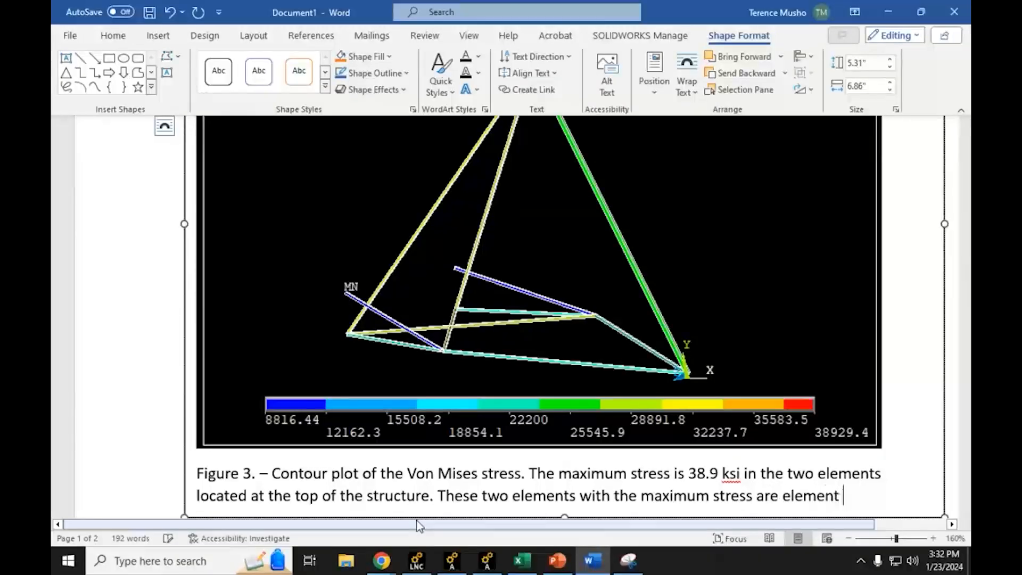
type("8 and 9")
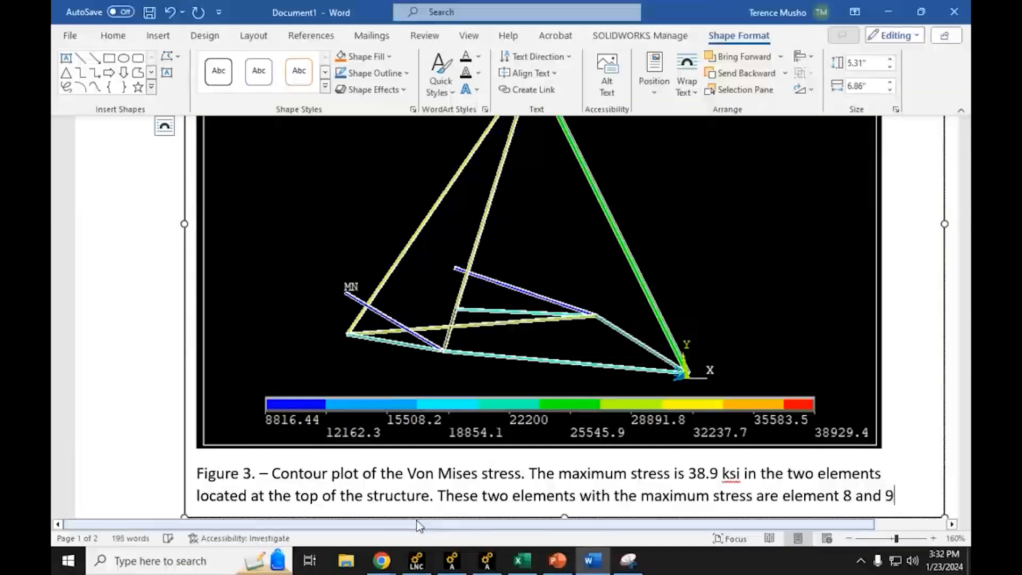
type(".")
scroll(469, 421, "down", 5, "ctrl")
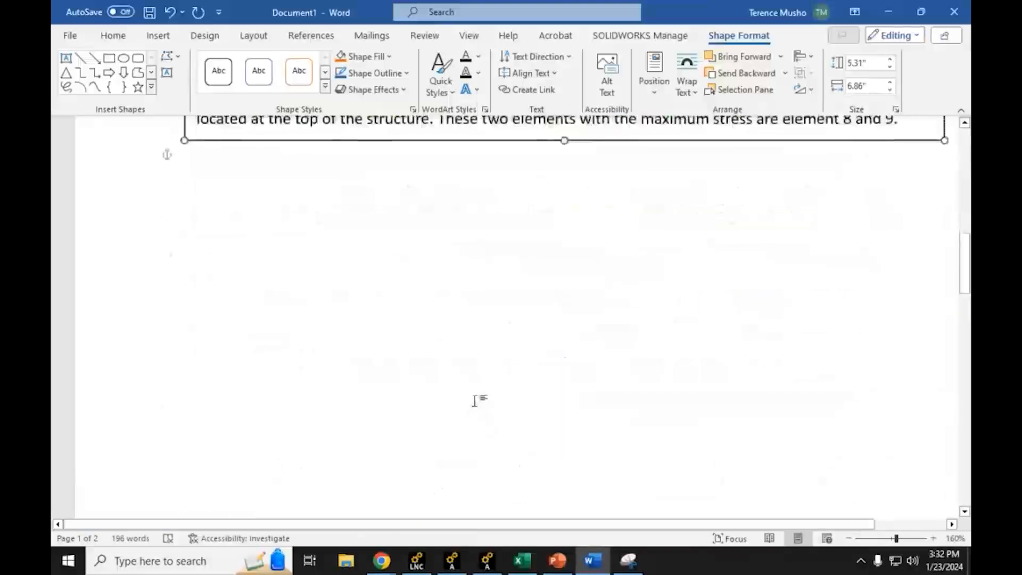
scroll(475, 393, "down", 2, "ctrl")
scroll(479, 389, "up", 8)
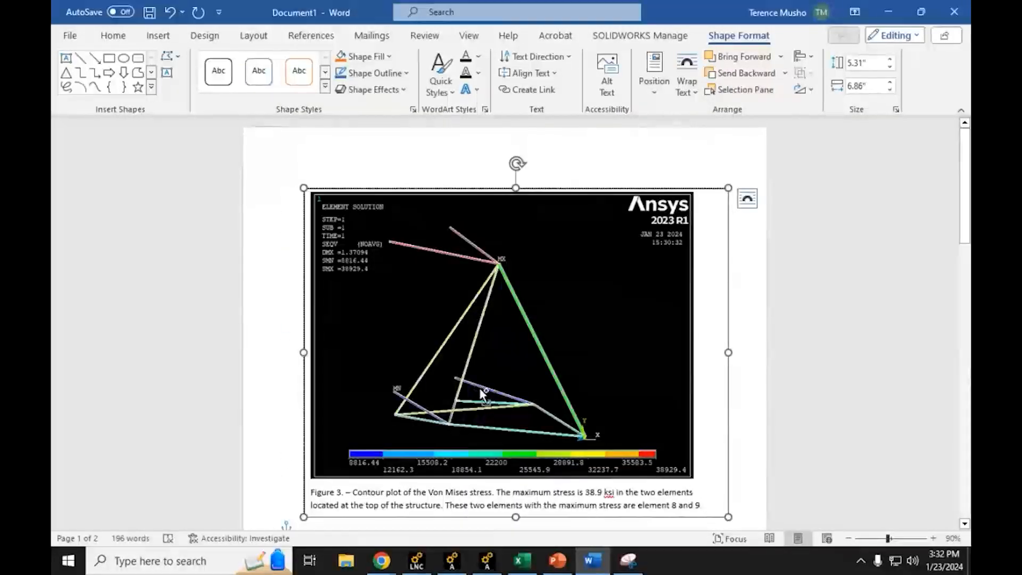
key("ctrl")
left_click(224, 350)
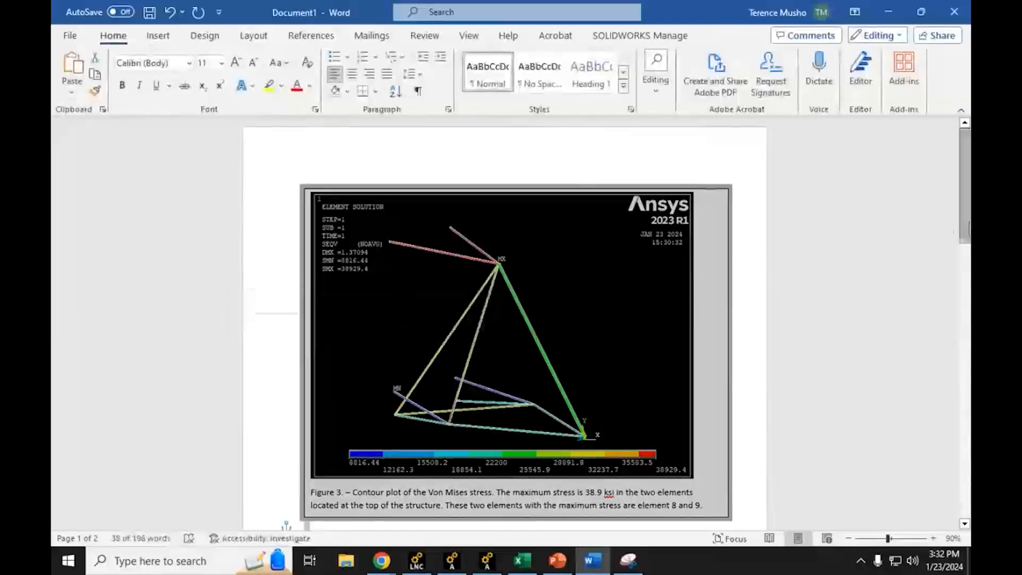
left_click(863, 240)
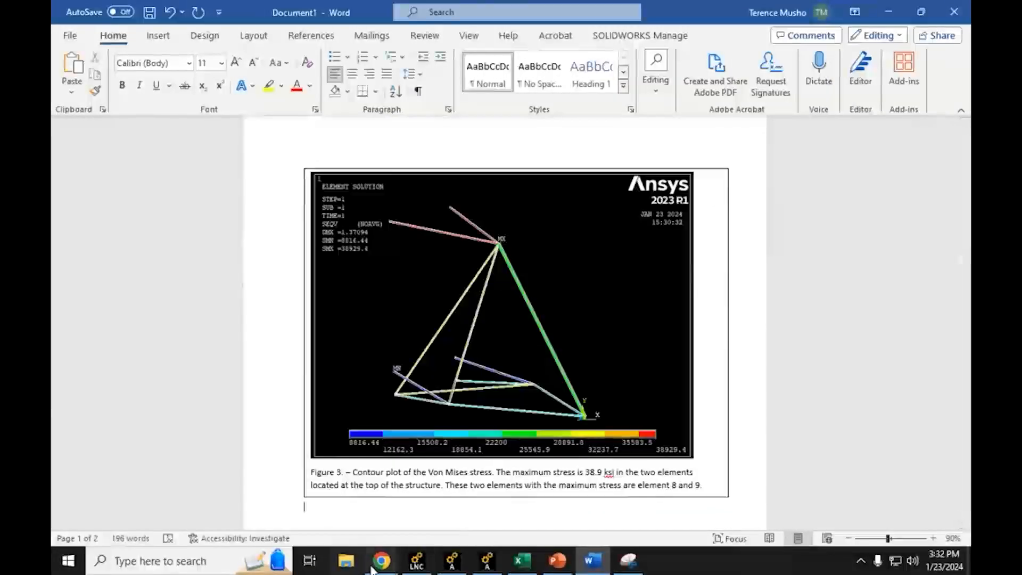
Step: Switch to the lab assignment PDF in Chrome and read question 5 about copying the elemental stress output for the maximum-stress elements
mouse_move(382, 561)
left_click(301, 493)
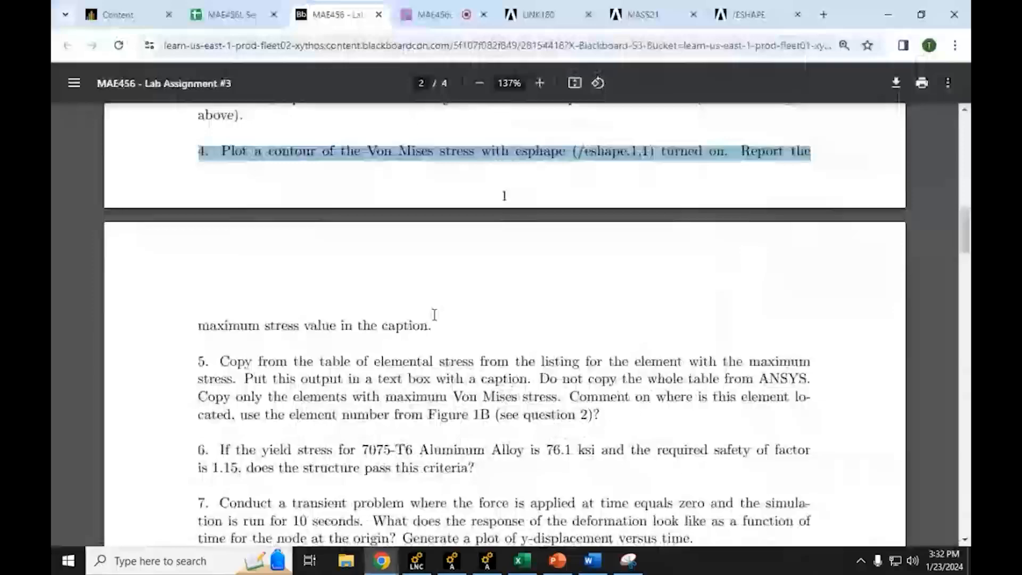
scroll(397, 245, "down", 4)
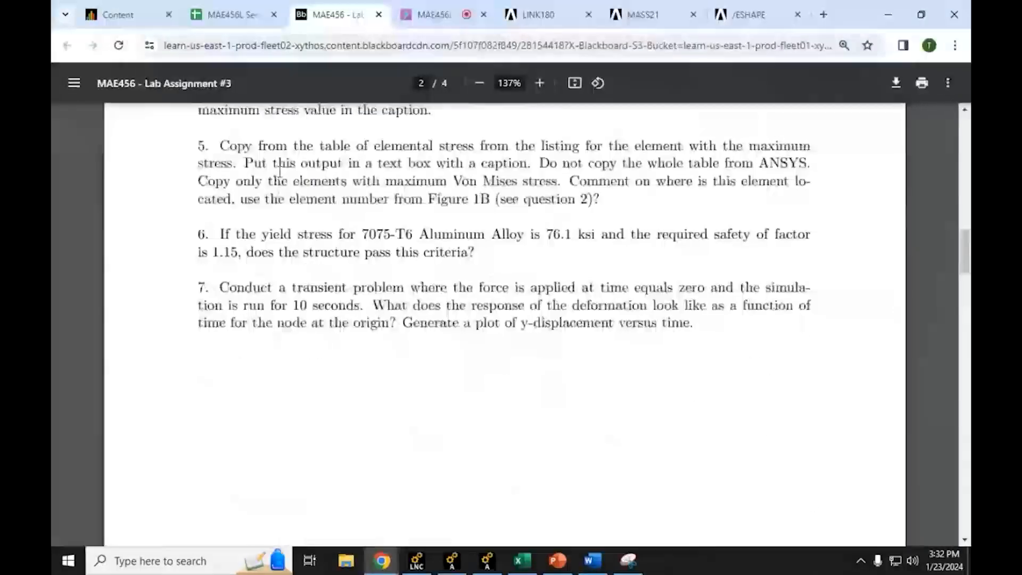
left_click_drag(192, 150, 245, 142)
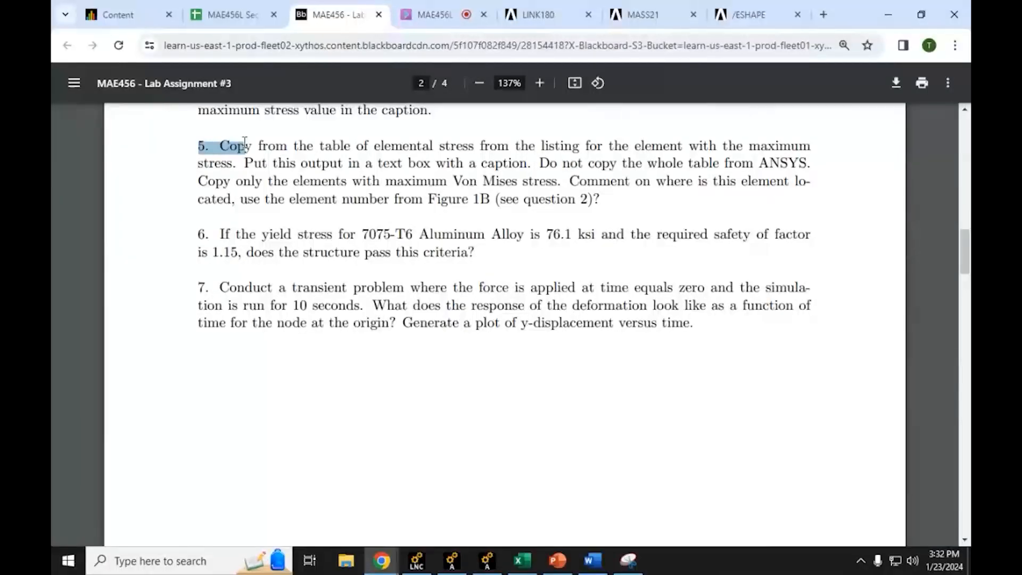
left_click_drag(245, 141, 254, 141)
left_click_drag(246, 165, 761, 156)
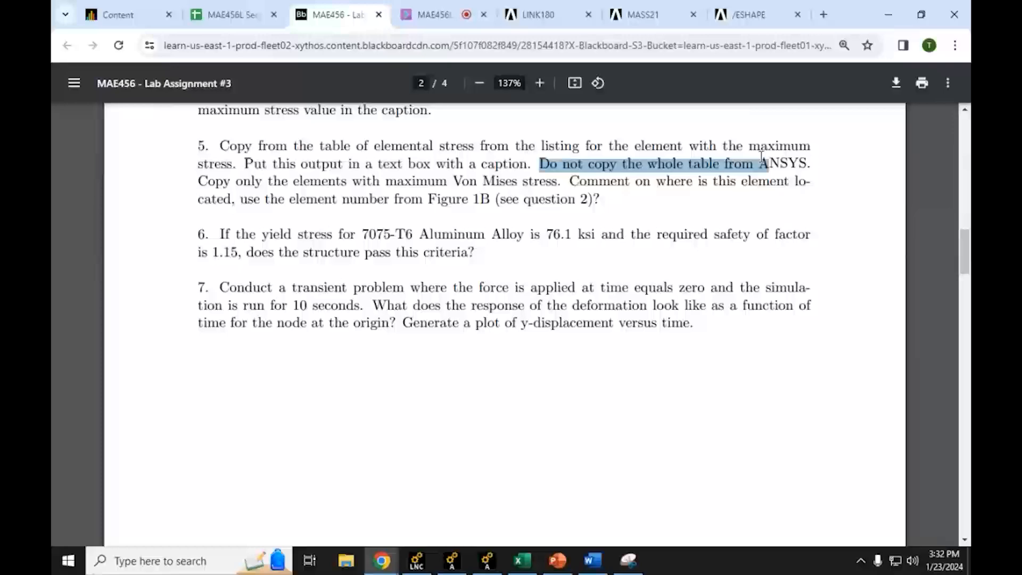
left_click(899, 7)
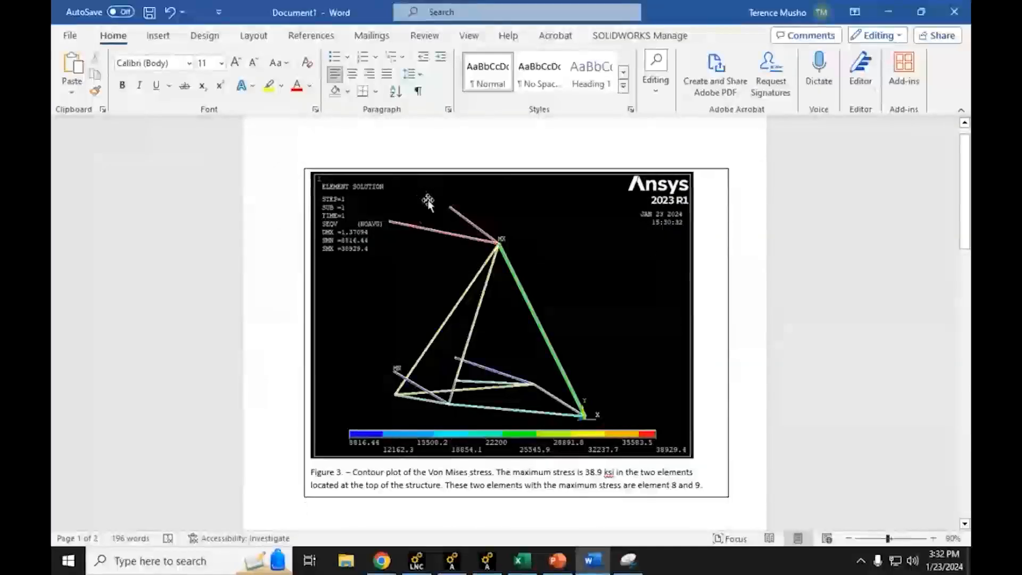
Step: Switch to Ansys, list the element solution for von Mises stress, and enlarge the listing window to nearly full screen height
left_click(888, 12)
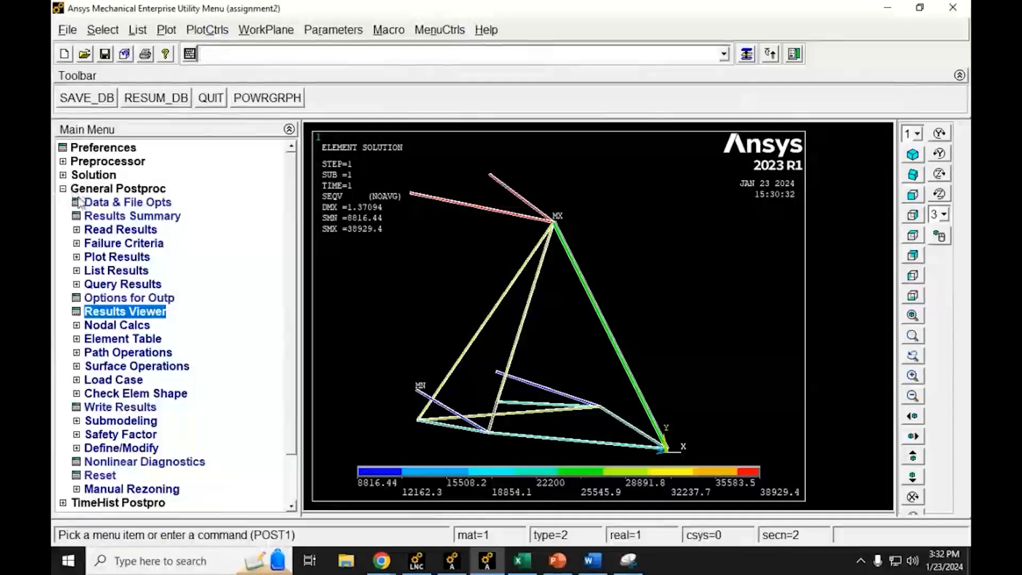
left_click(76, 271)
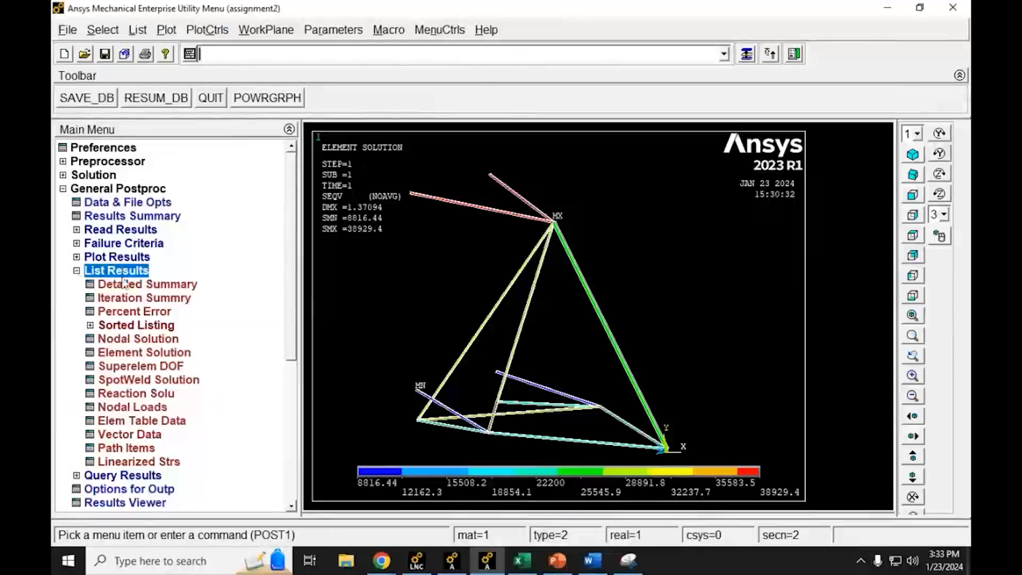
left_click(145, 353)
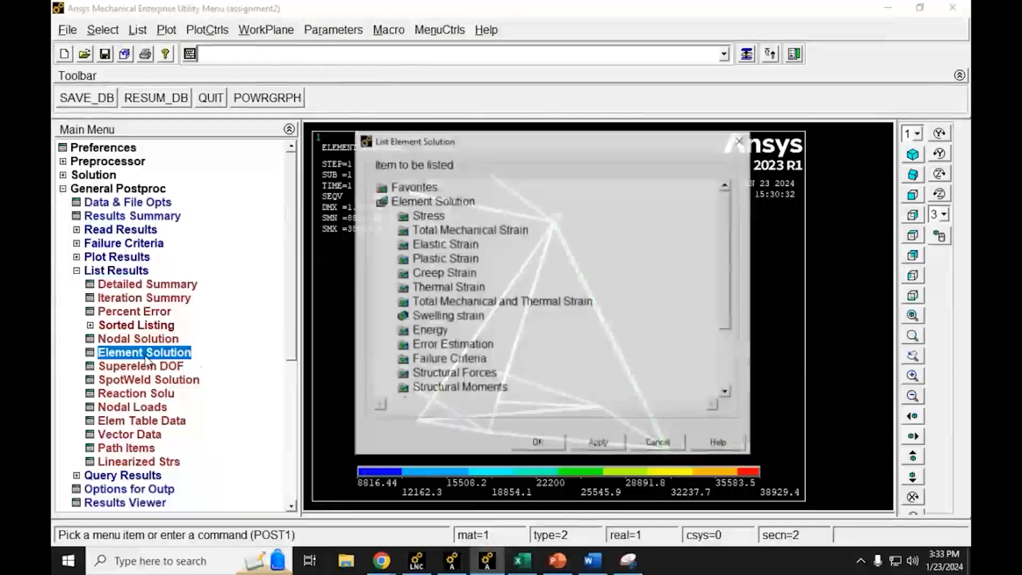
left_click(404, 217)
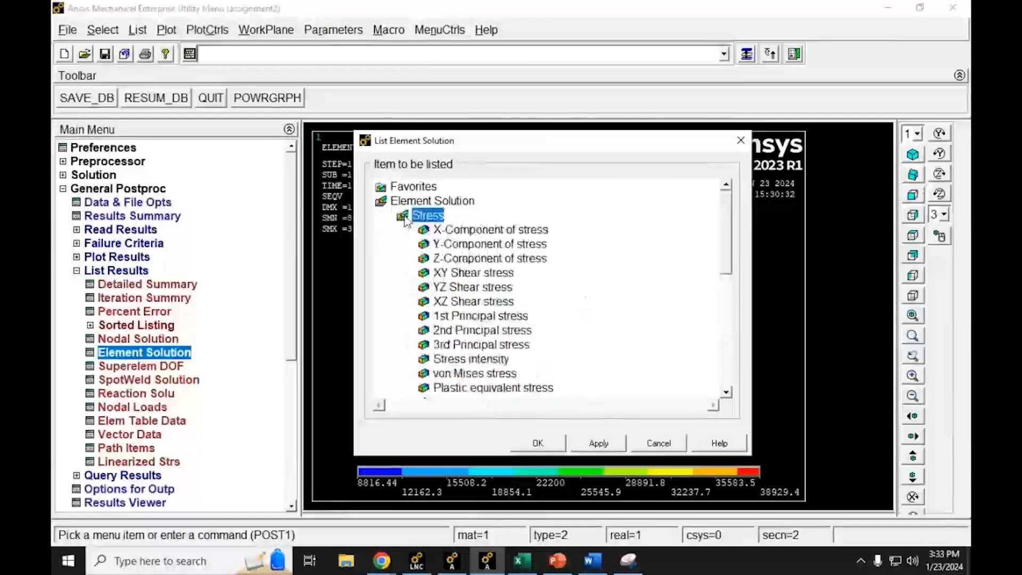
left_click(495, 374)
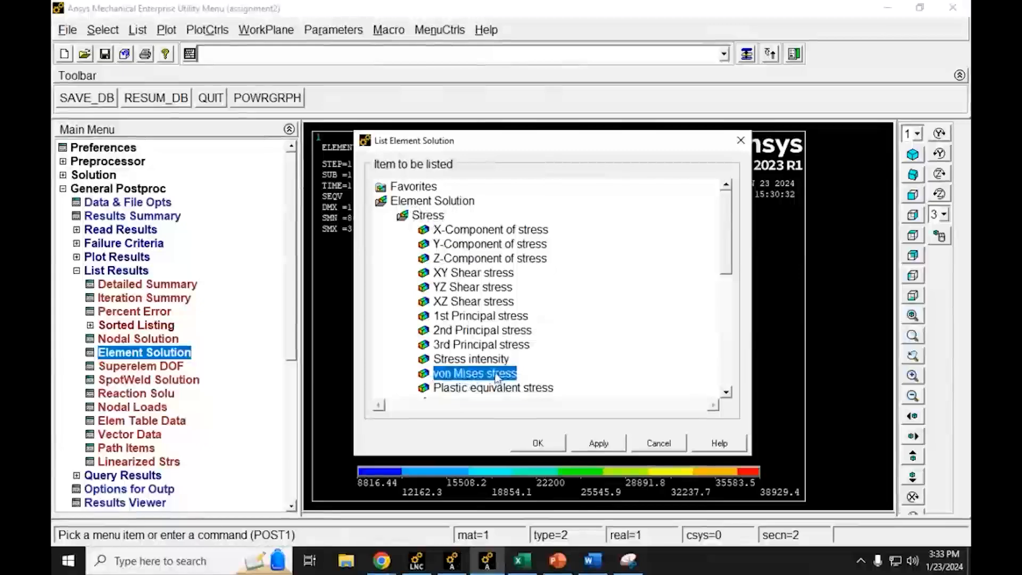
left_click(538, 445)
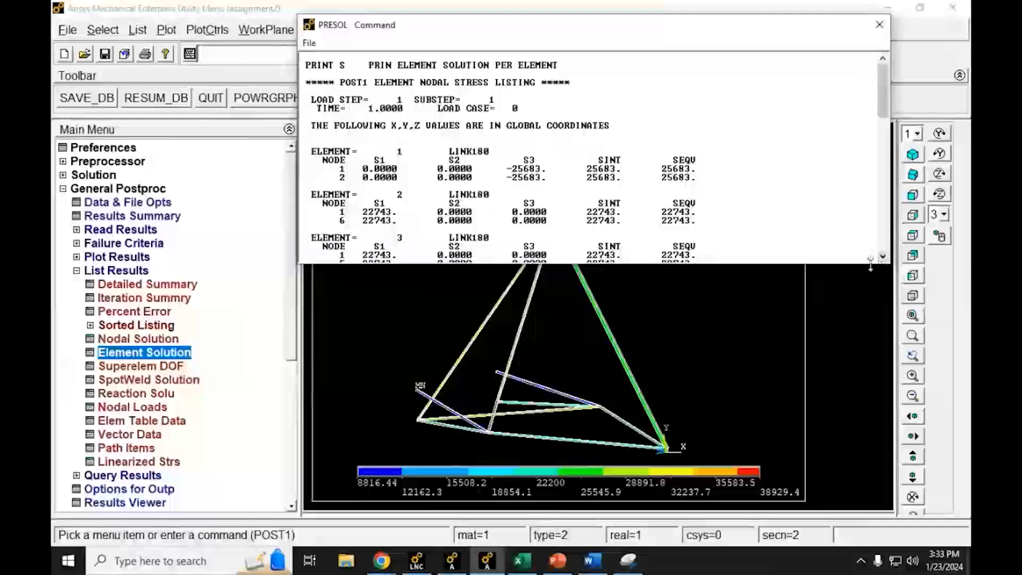
left_click_drag(871, 264, 871, 544)
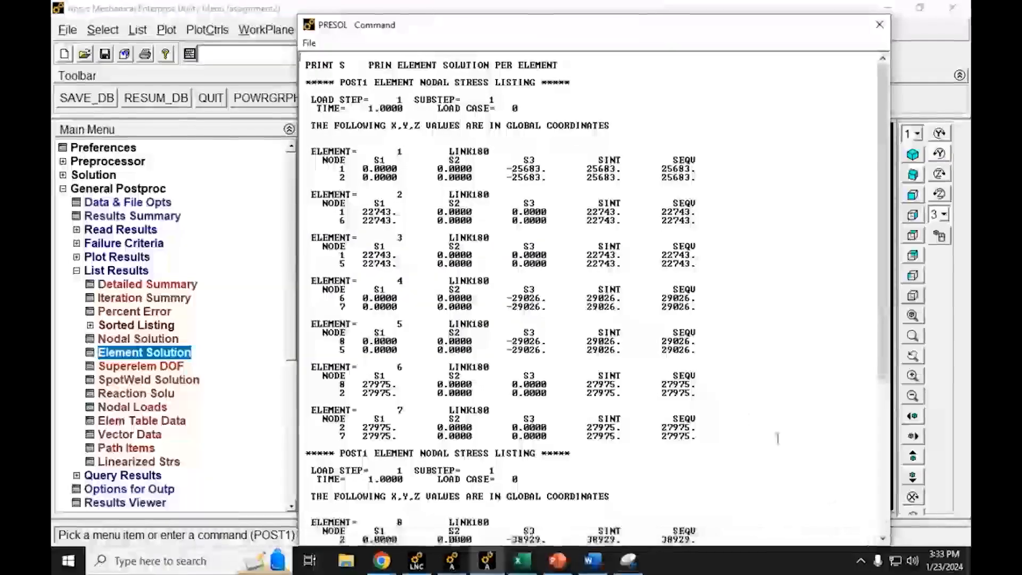
Step: Examine the stress listing's layout, using element 1 to review the node, S2, S3, SINT and SEQV columns
scroll(777, 437, "down", 9)
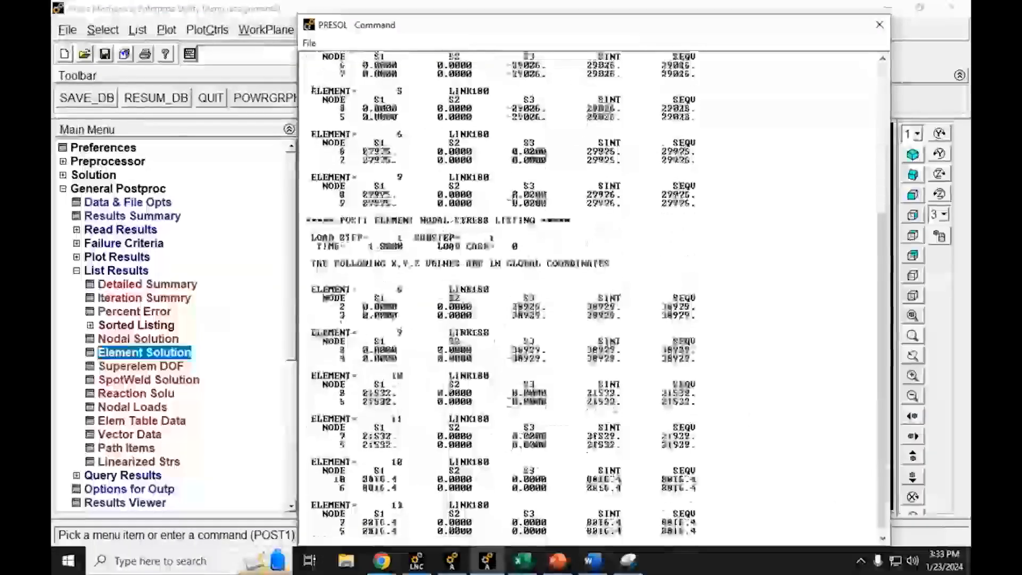
scroll(336, 357, "up", 10)
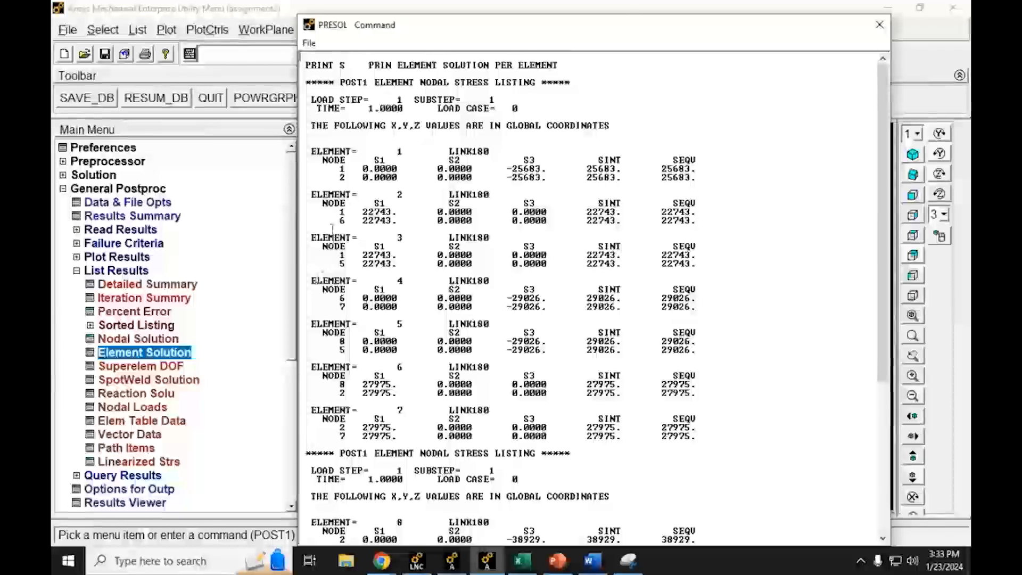
left_click_drag(307, 151, 692, 180)
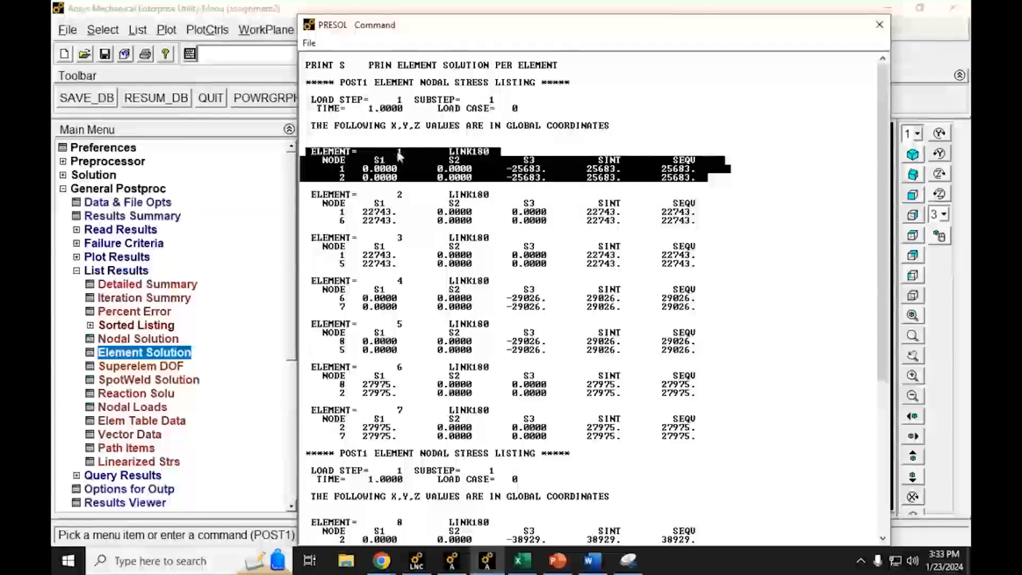
left_click(346, 186)
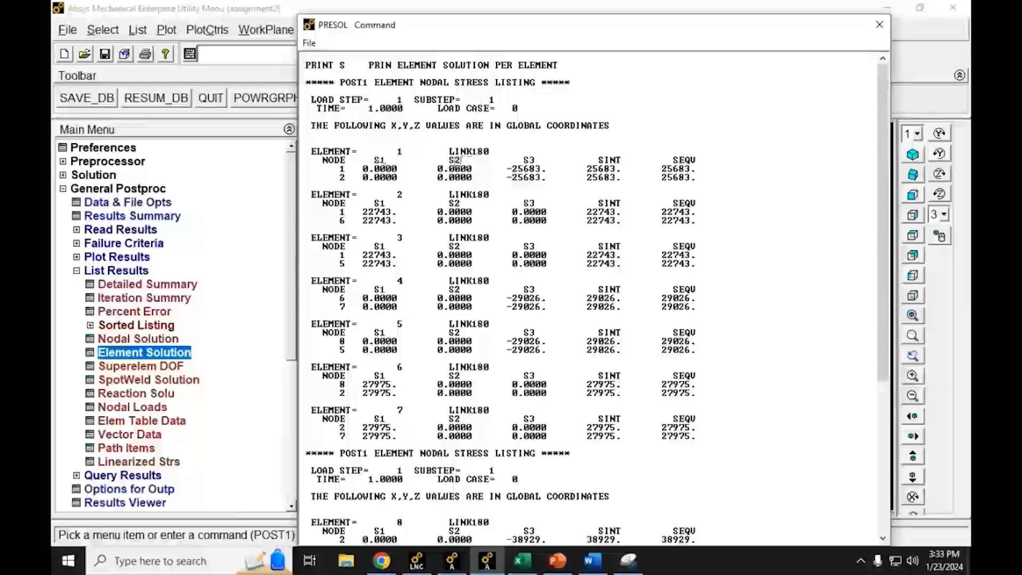
double_click(455, 160)
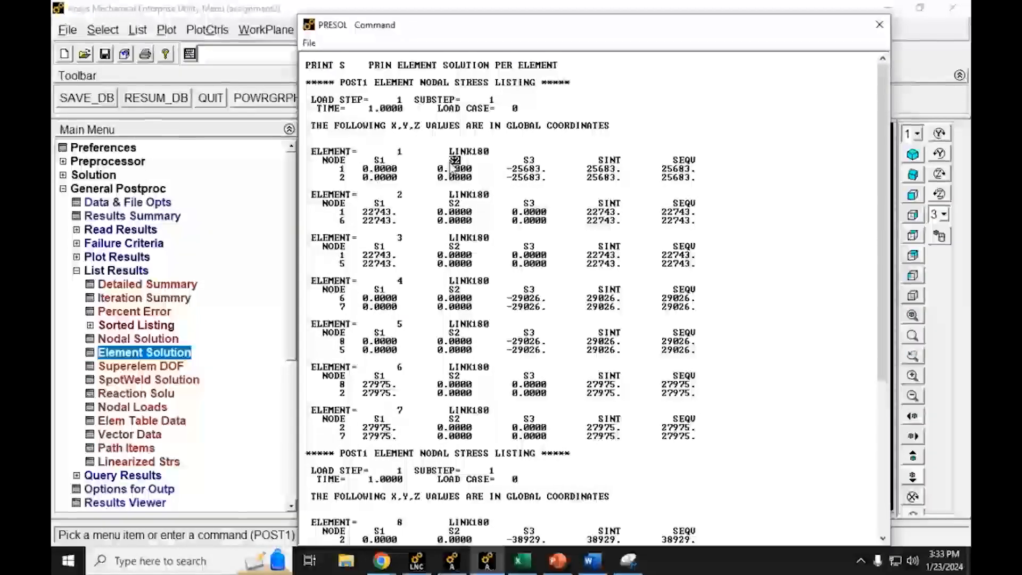
double_click(528, 160)
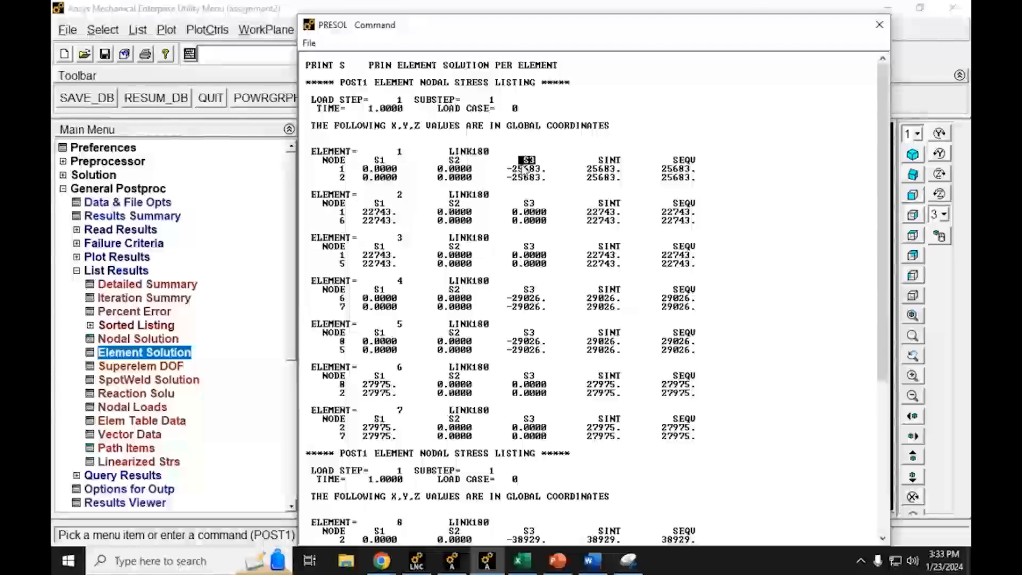
left_click(612, 160)
left_click_drag(614, 161, 589, 163)
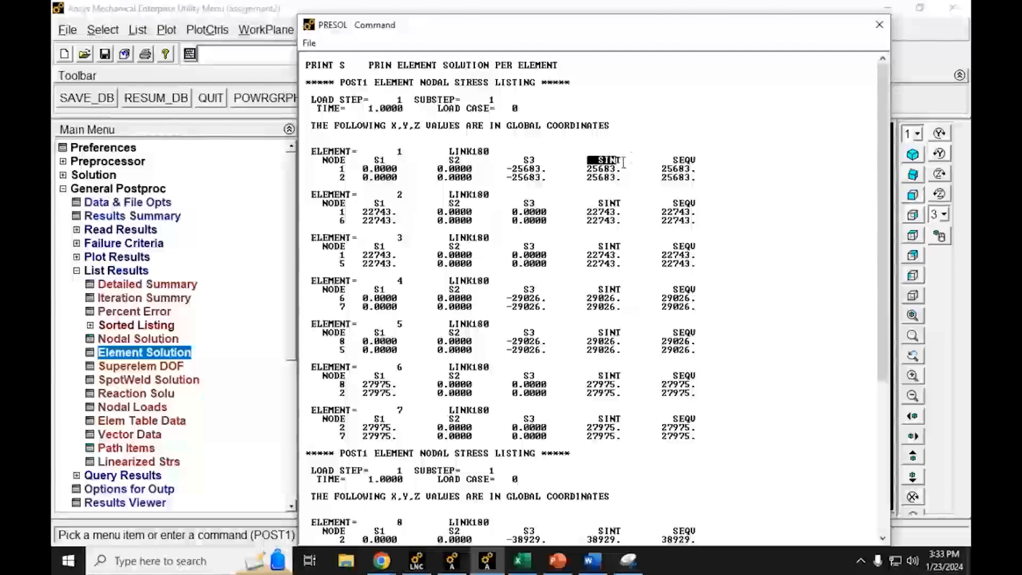
left_click_drag(698, 159, 676, 165)
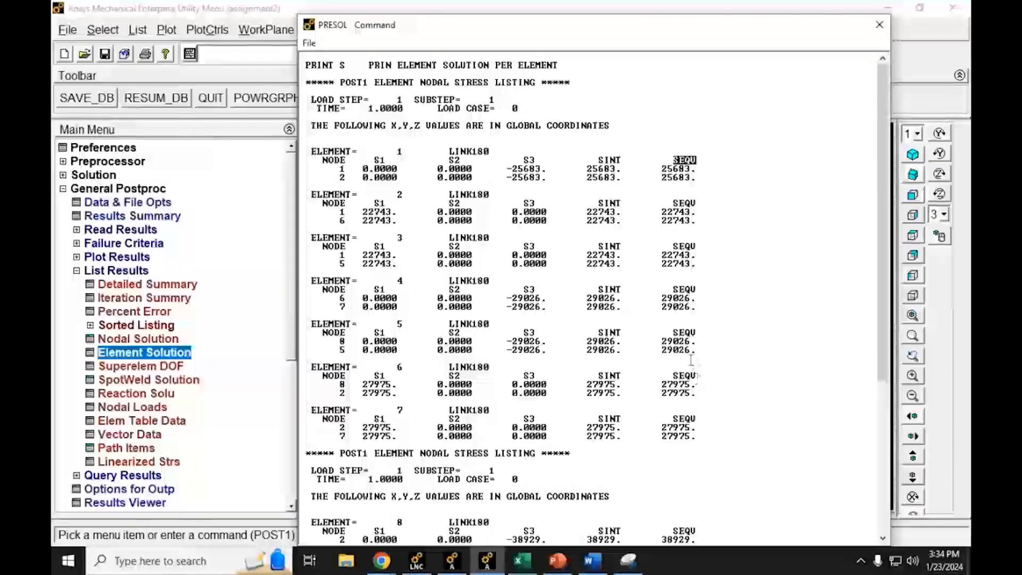
left_click_drag(662, 177, 677, 170)
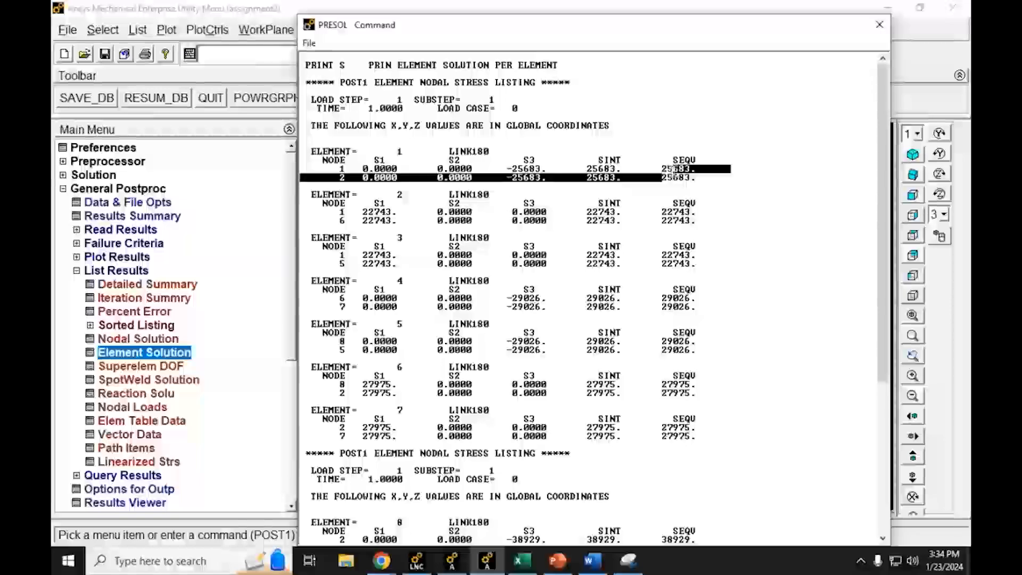
Step: Scan the SEQV column down through all elements in the listing to find the maximum von Mises stress
scroll(674, 226, "down", 1)
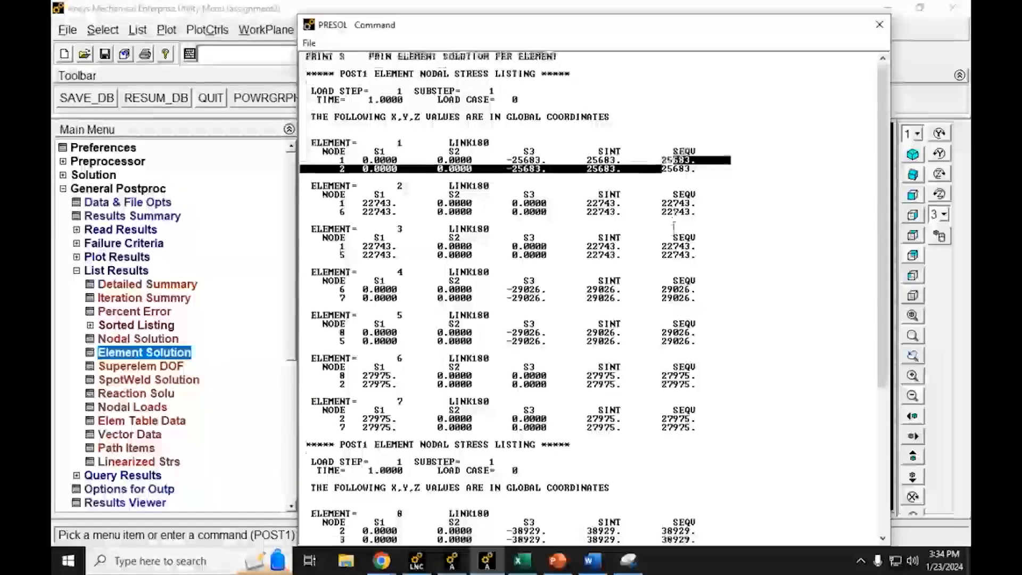
scroll(674, 226, "down", 2)
scroll(669, 223, "down", 2)
left_click(666, 221)
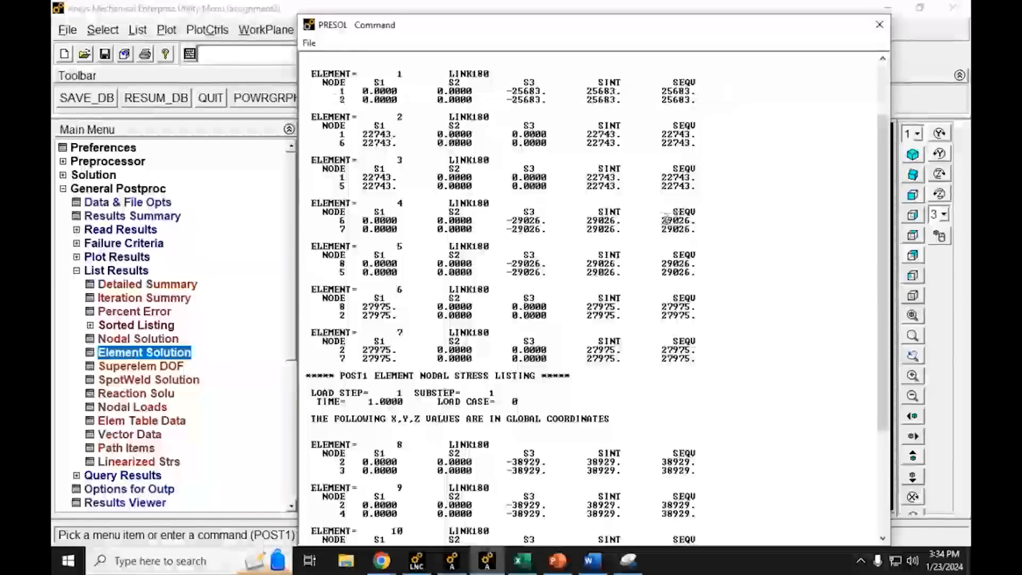
scroll(670, 234, "down", 3)
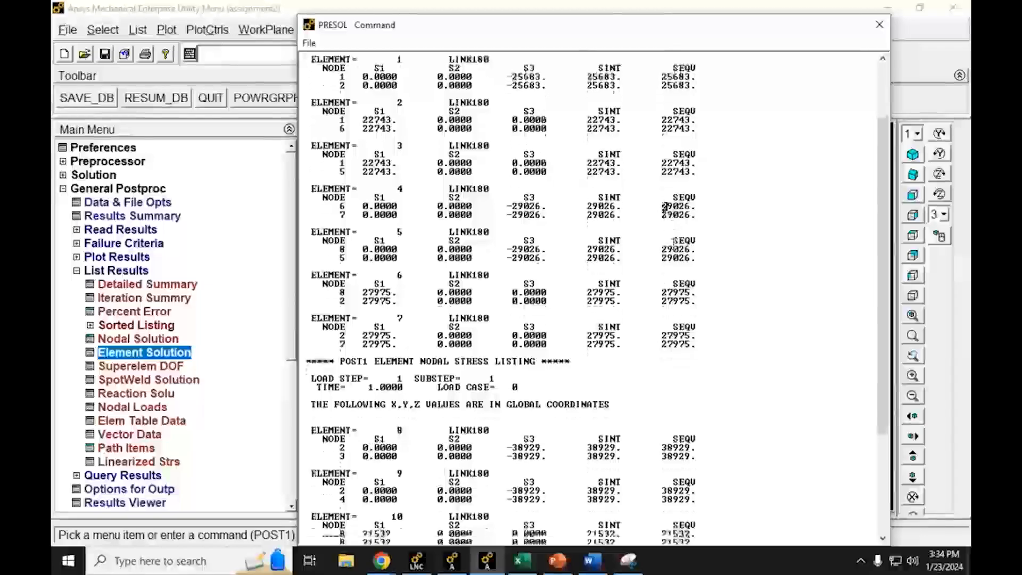
left_click_drag(663, 254, 674, 256)
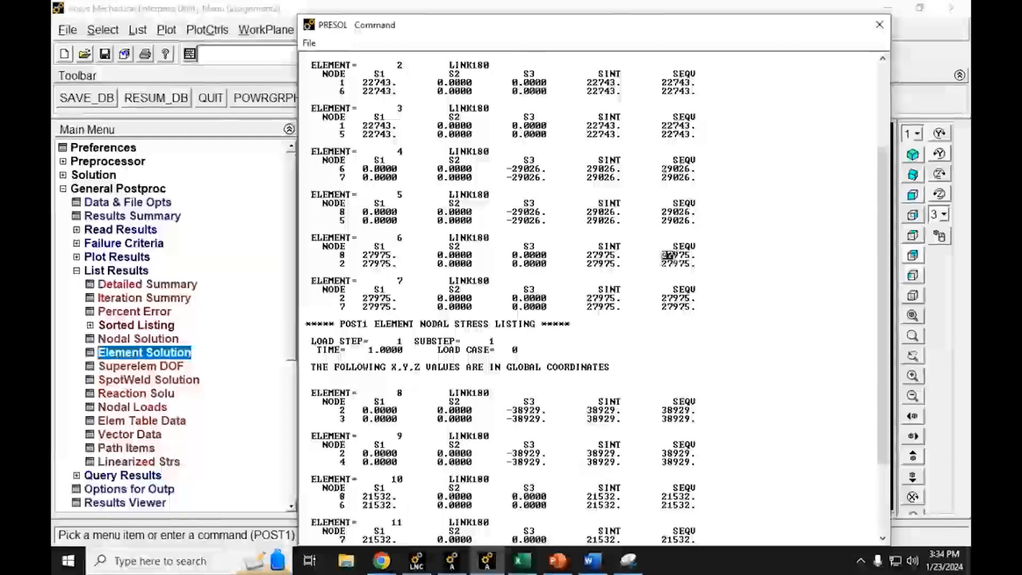
scroll(671, 285, "down", 2)
scroll(671, 284, "down", 2)
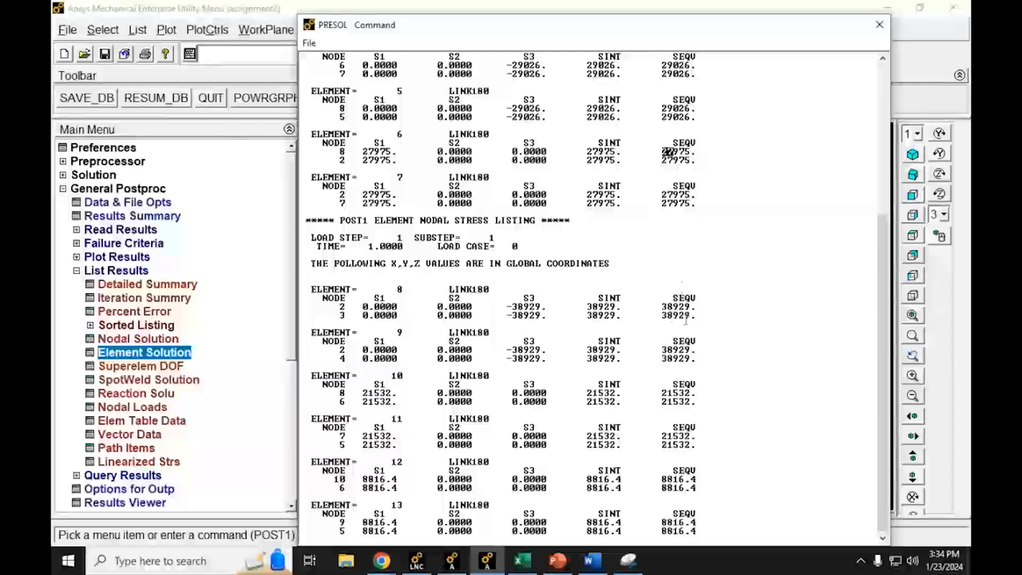
Step: Check the SEQV entries of elements 8 and 9 and copy both elements' complete stress blocks from the listing
left_click_drag(662, 307, 690, 308)
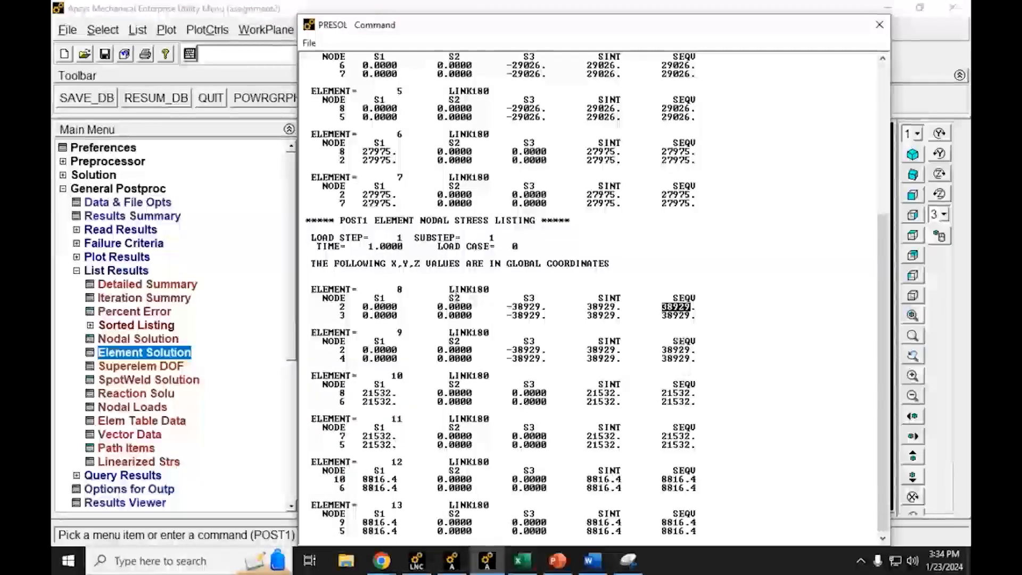
left_click_drag(404, 290, 310, 289)
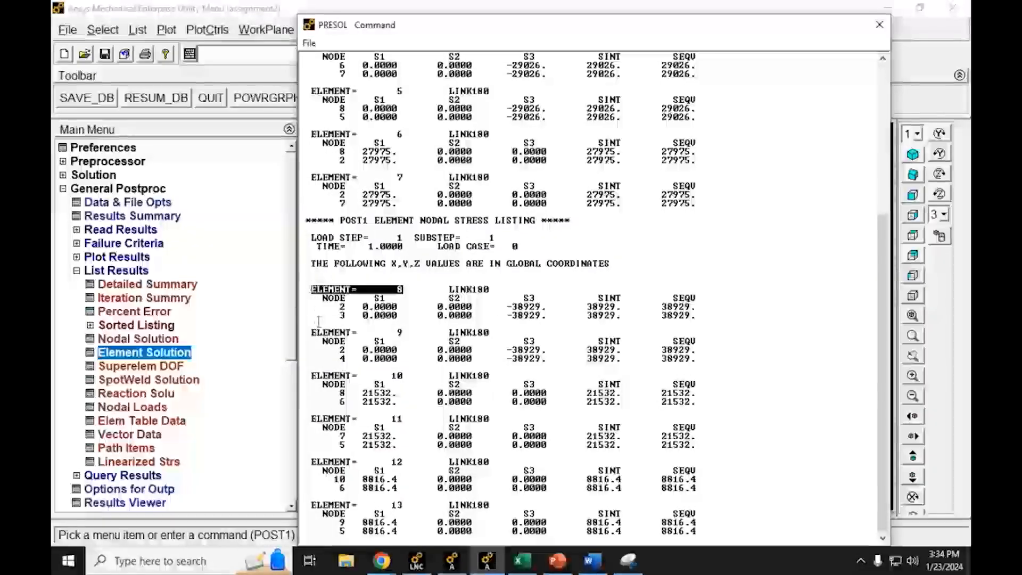
left_click_drag(311, 332, 403, 335)
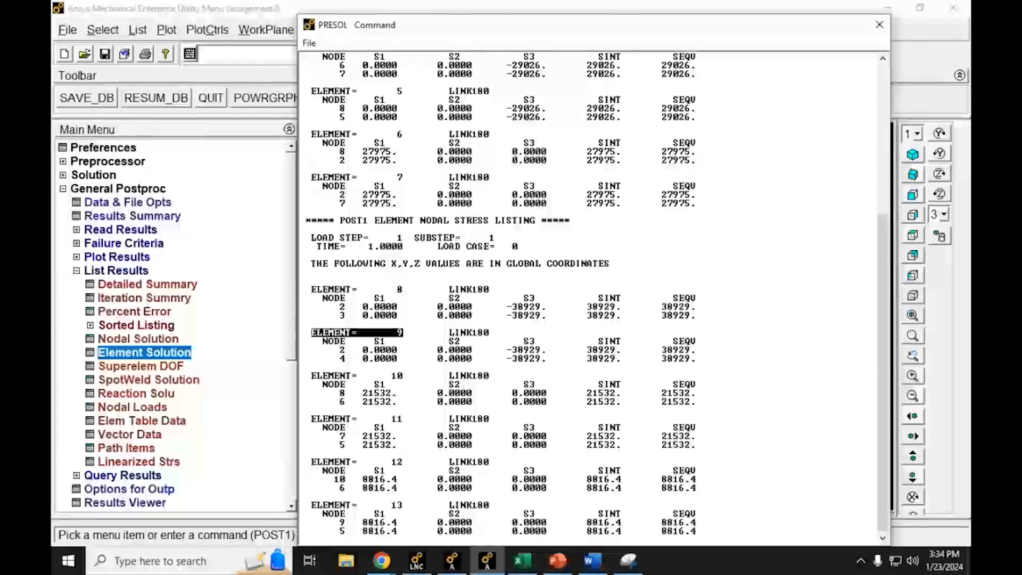
left_click_drag(692, 350, 658, 351)
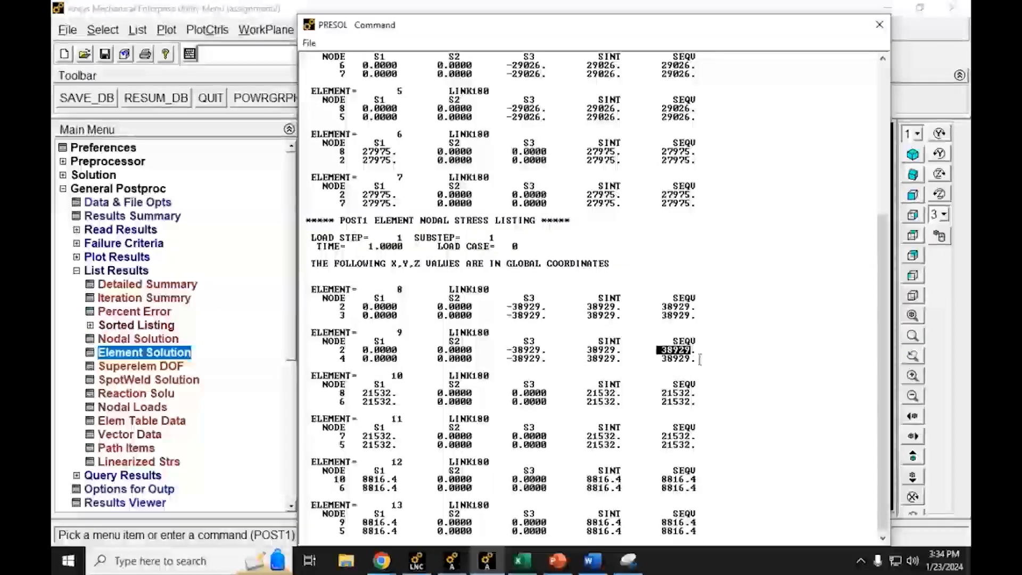
left_click_drag(698, 359, 293, 286)
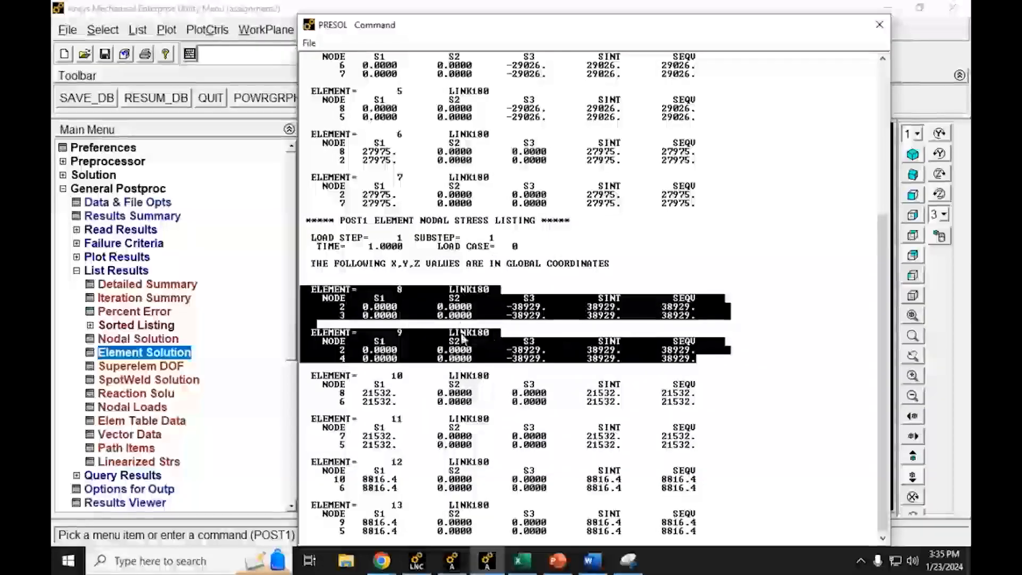
Step: Switch to the Word report, insert a simple text box, and place it directly below the Figure 3 box at the page margin
left_click(595, 560)
scroll(409, 373, "down", 3)
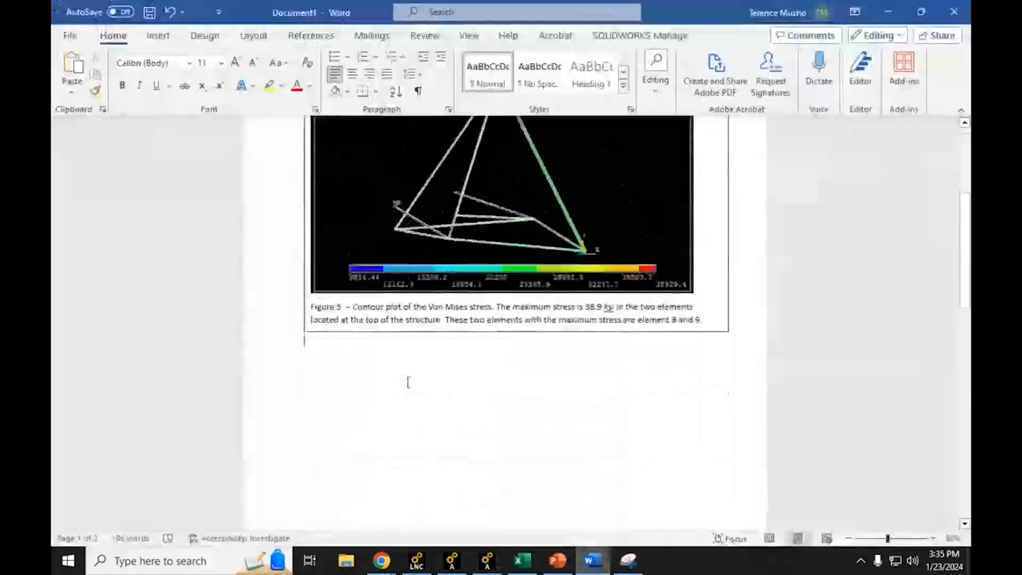
left_click(156, 37)
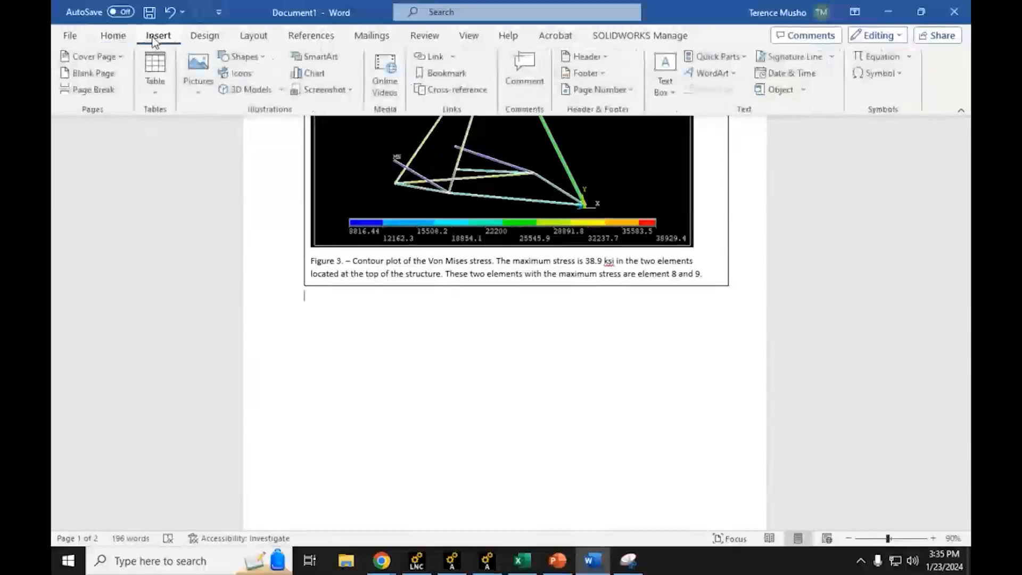
left_click(672, 85)
left_click(700, 140)
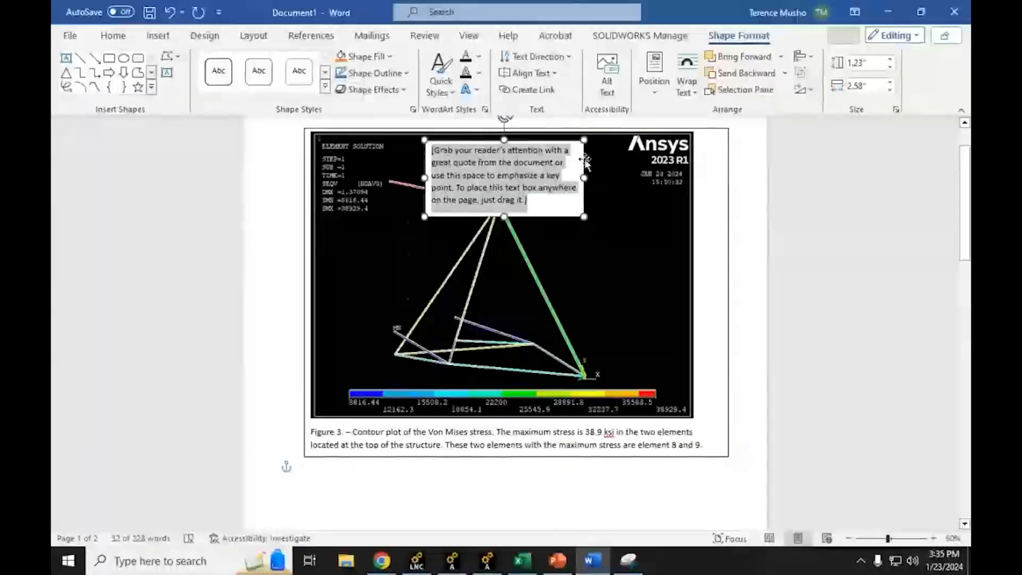
left_click_drag(585, 160, 461, 486)
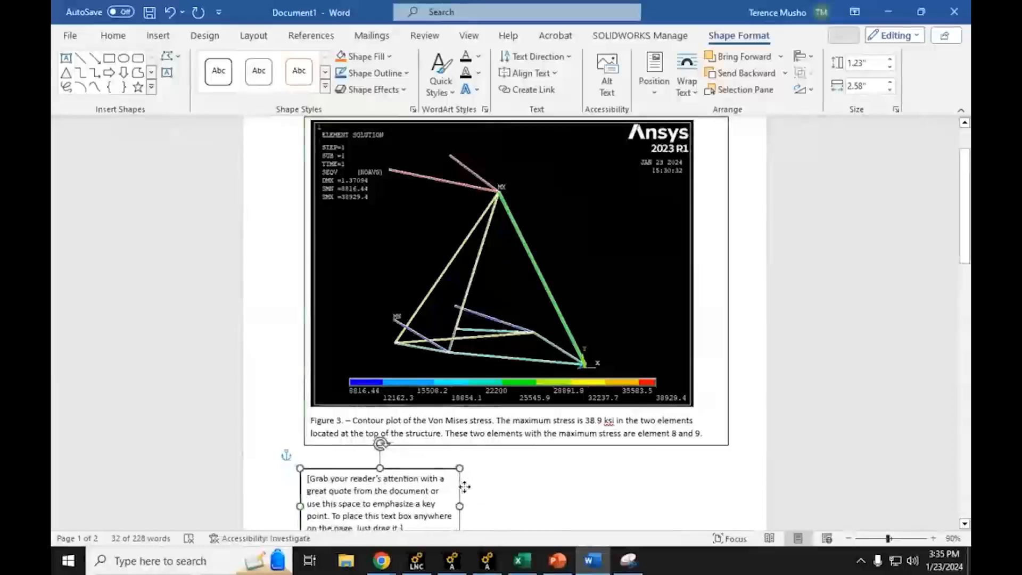
Step: Enlarge the new text box to about 6.88 by 3.38 inches and replace its placeholder with the copied element 8 and 9 stress blocks
scroll(468, 480, "down", 5)
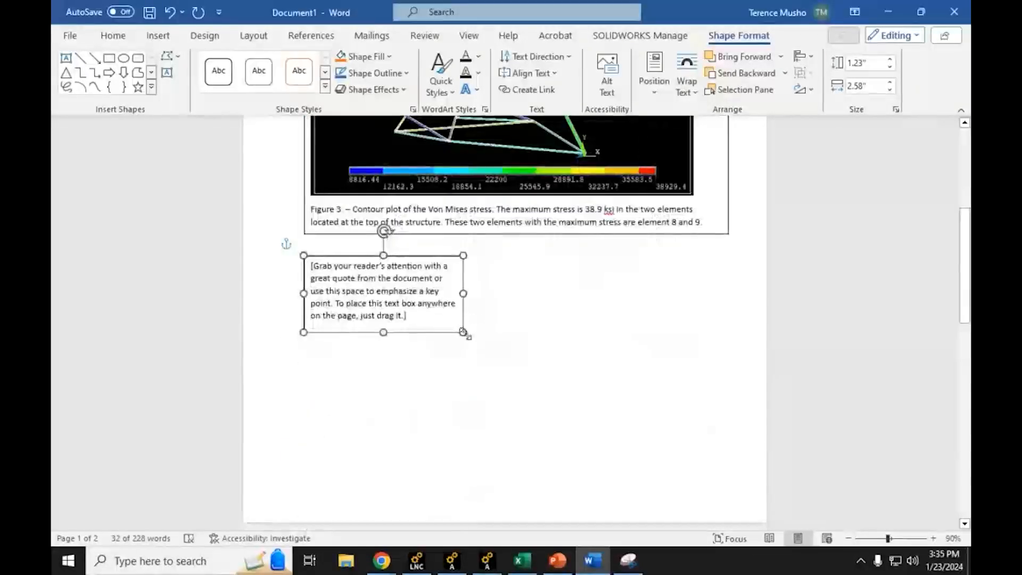
left_click_drag(463, 332, 731, 464)
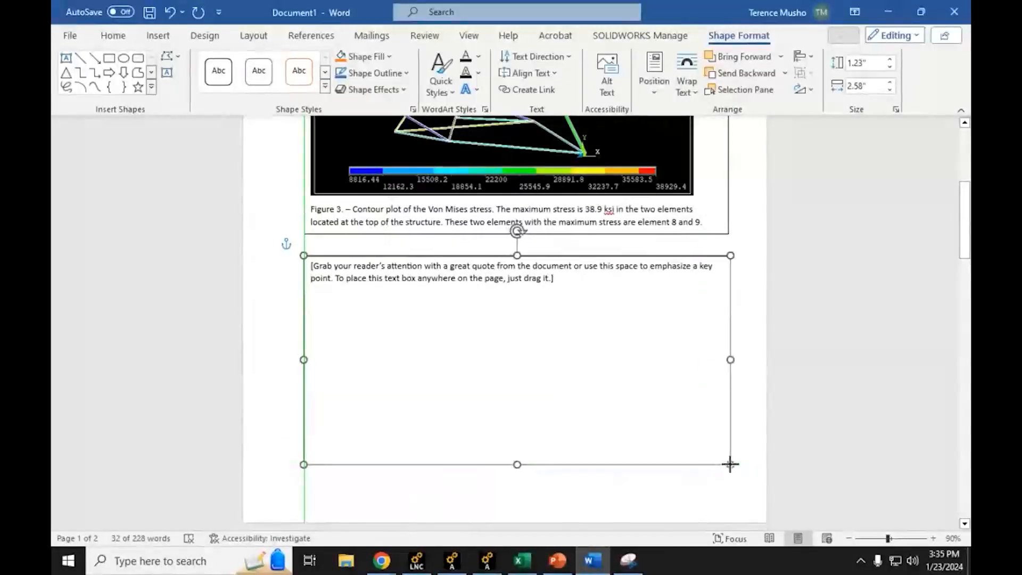
left_click(649, 433)
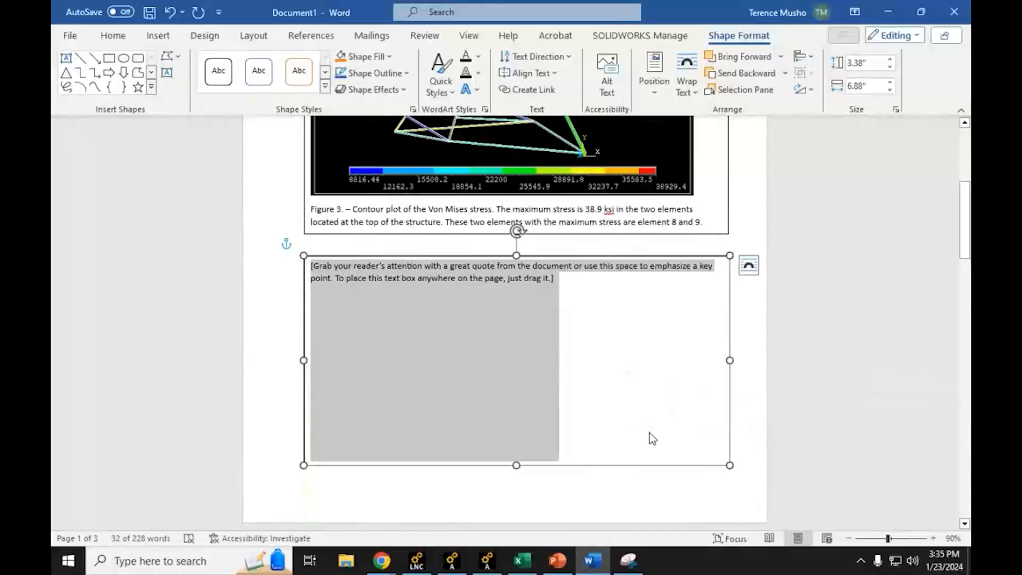
type("ELEMENT= 8 LINK180 NODE S1 S2 S3 SINT SEQV 2 0.0000 0.0000 -38929. 38929. 38929. 3 0.0000 0.0000 -38929. 38929. 38929.  ELEMENT= 9 LINK180 NODE S1 S2 S3 SINT SEQV 2 0.0000 0.0000 -38929. 38929. 38929. 4 0.0000 0.0000 -38929. 38929. 38929.")
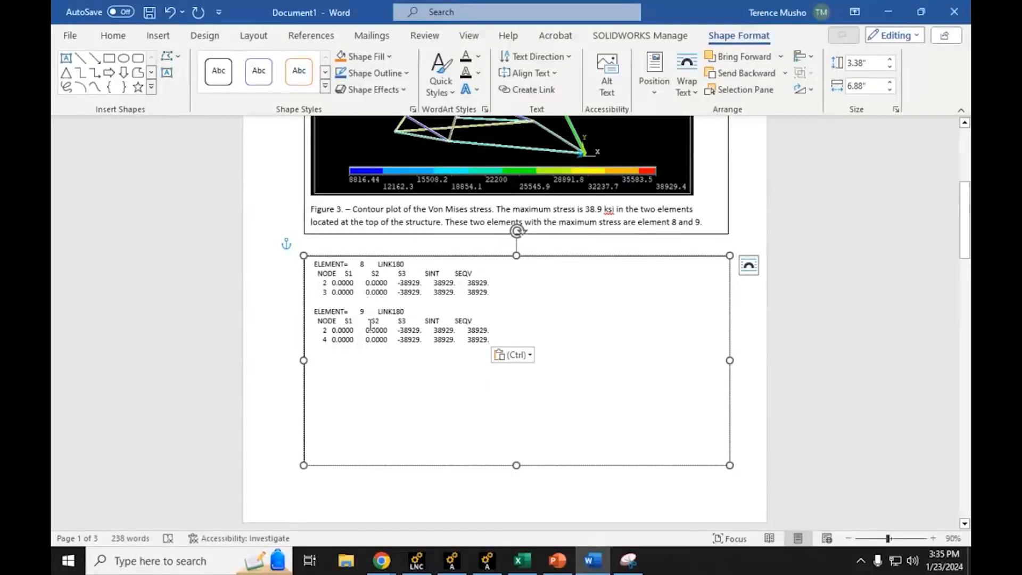
key("Return")
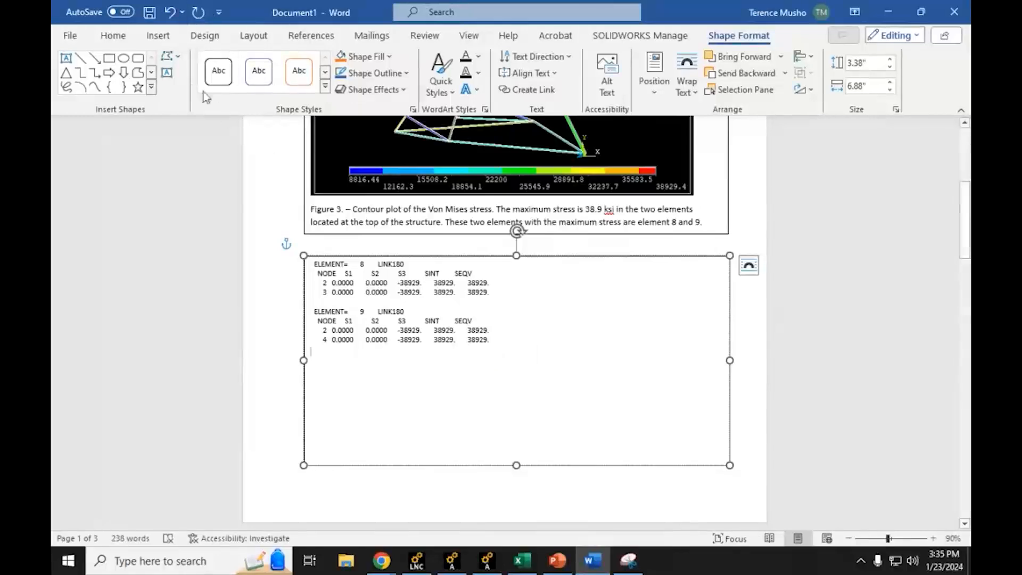
Step: Copy the Figure 3 caption label below the pasted stress listing and renumber it as "Figure 4. –"
left_click_drag(351, 208, 312, 210)
key("ctrl+c")
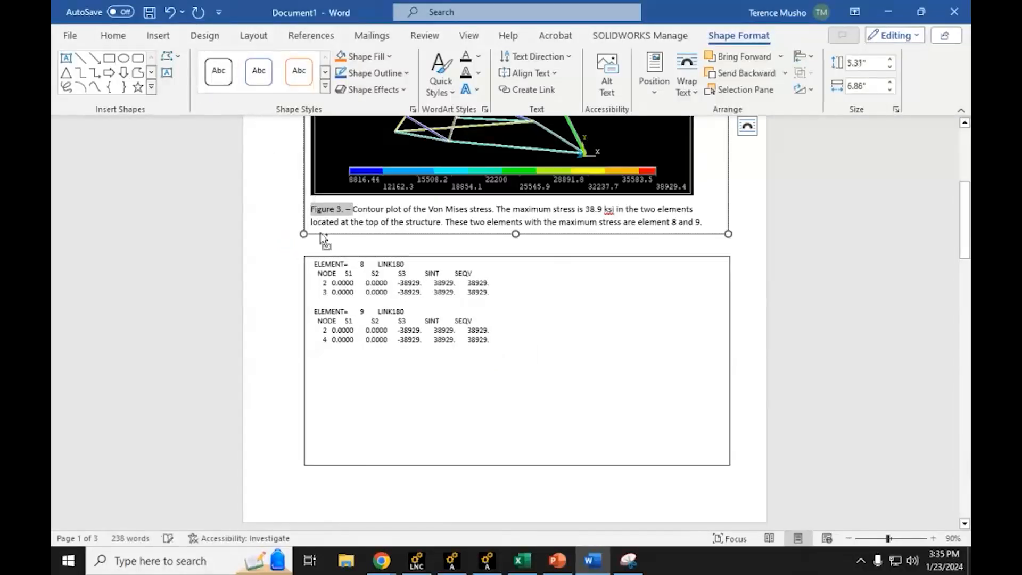
left_click(325, 379)
key("ctrl+v")
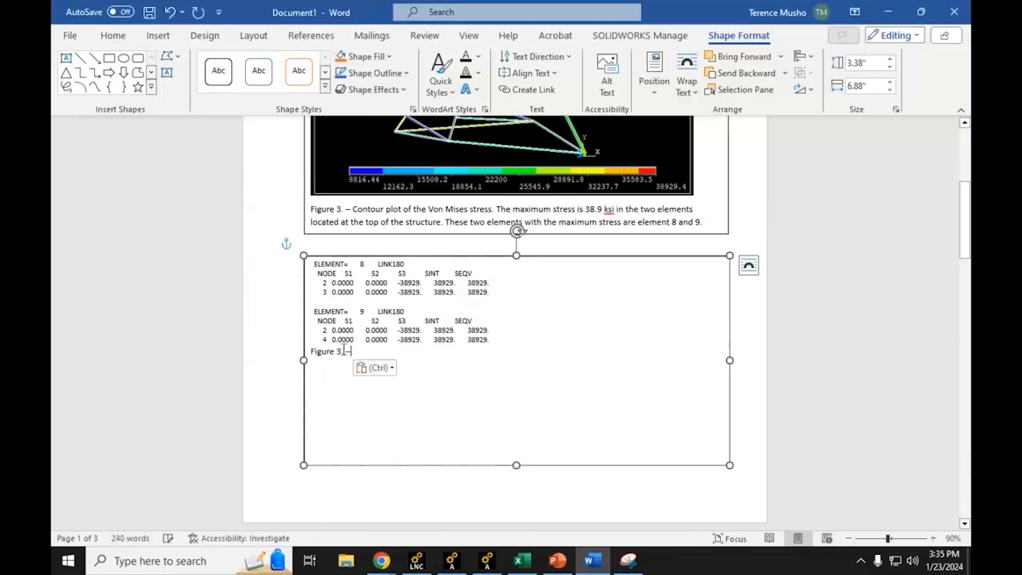
left_click(342, 351)
key("BackSpace")
key("BackSpace")
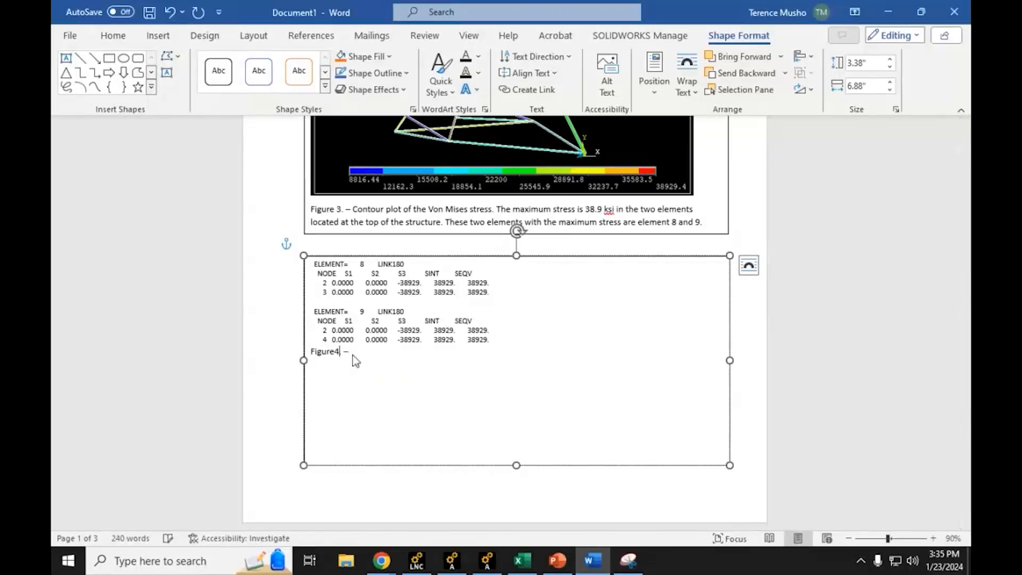
type("4. – The maximu")
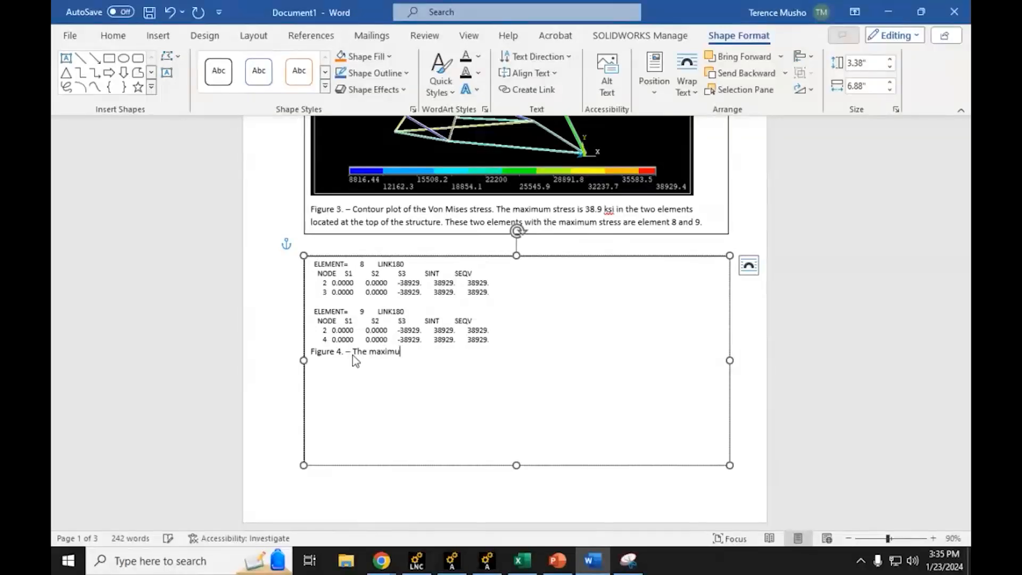
type("m stress is in element 8 and 9 with a value of")
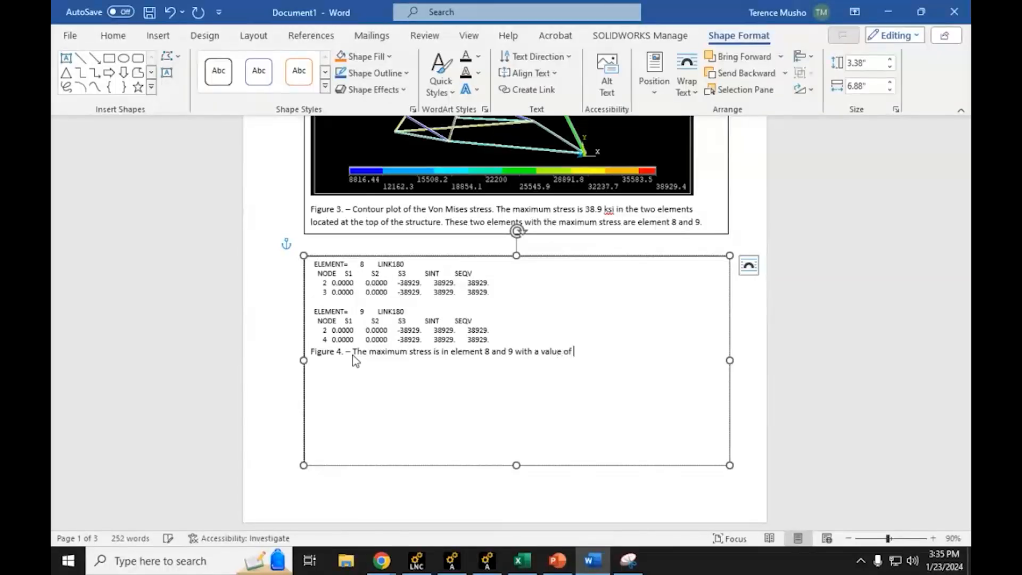
Step: Caption Figure 4 "The maximum stress is in element 8 and 9 with a value of 38.9 ksi." and shorten its box to about 1.73 inches
type("38.9 ksi.")
left_click_drag(516, 461, 506, 365)
Step: Switch to the assignment PDF in Chrome, read question 5, and return to Word to check the element locations in Figure 3
mouse_move(377, 569)
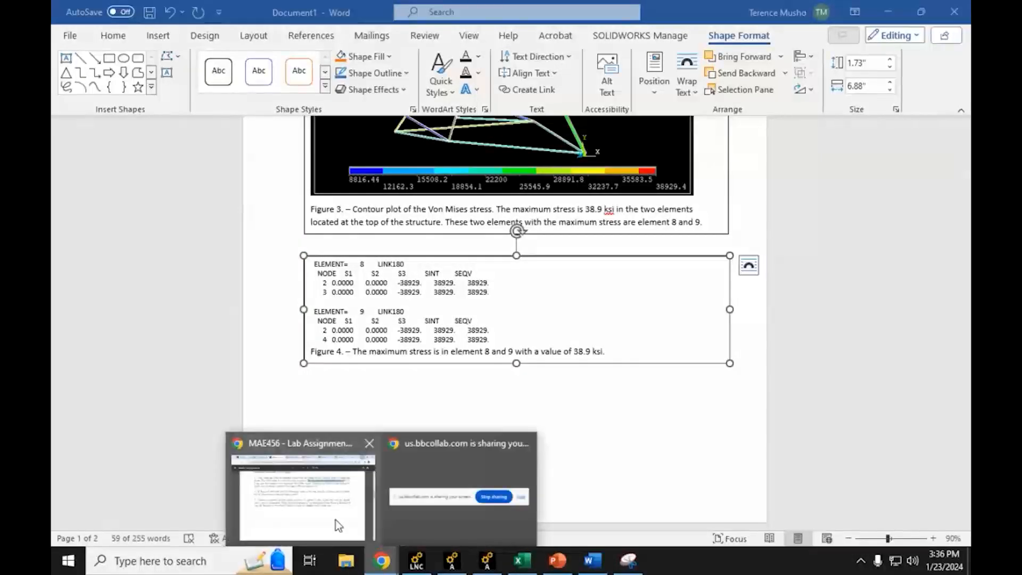
left_click(335, 520)
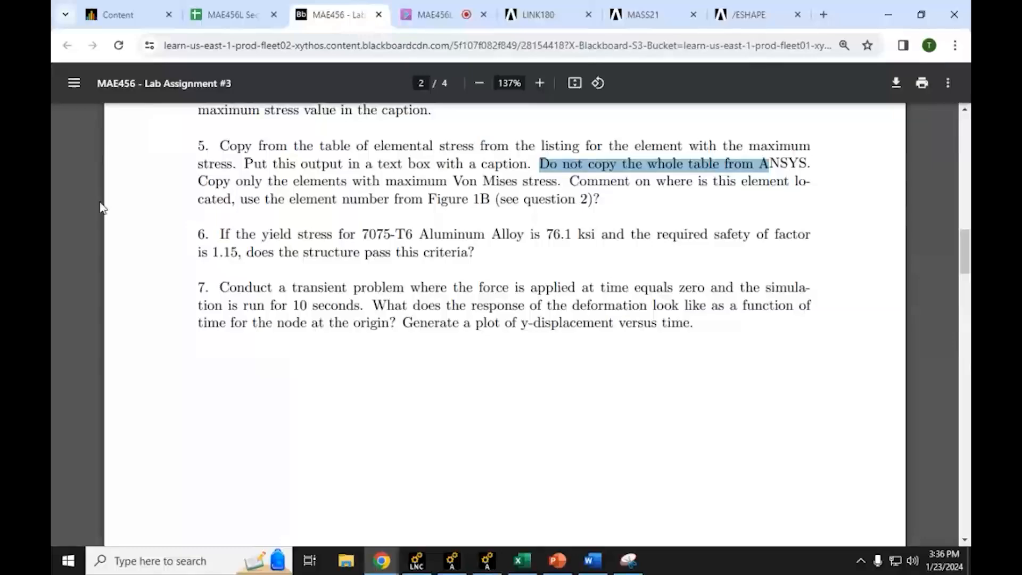
left_click(889, 15)
scroll(567, 338, "up", 4)
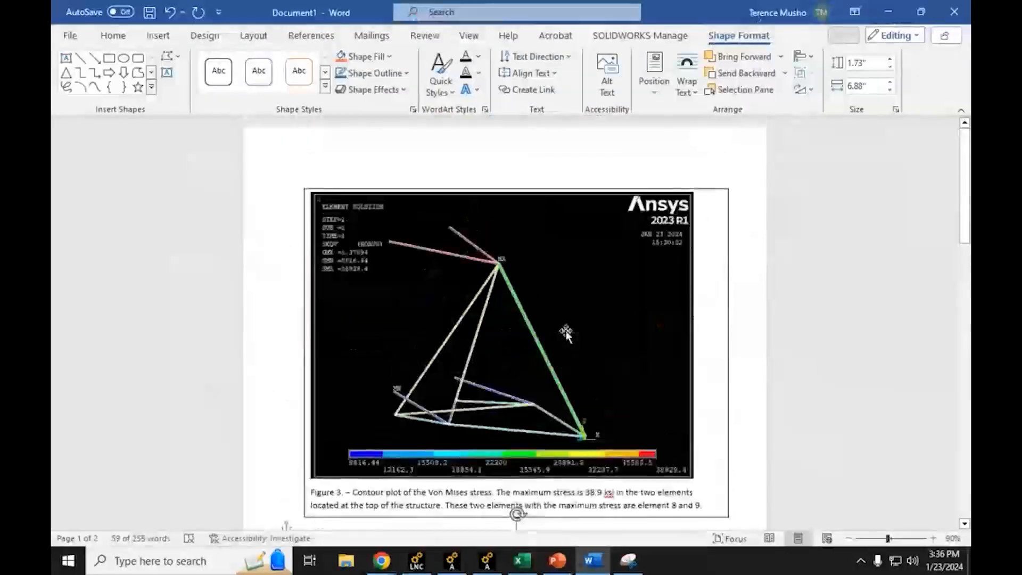
scroll(566, 333, "down", 5)
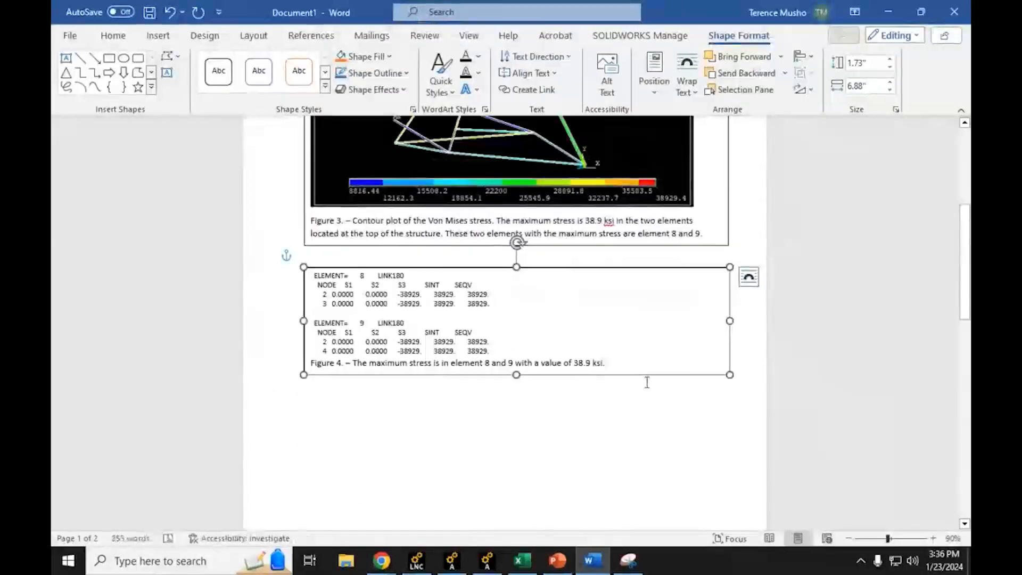
Step: Append "These elements are located at the very top of the LM landing structure." to the Figure 4 caption, heightening its box to about 1.95 inches
type("These el")
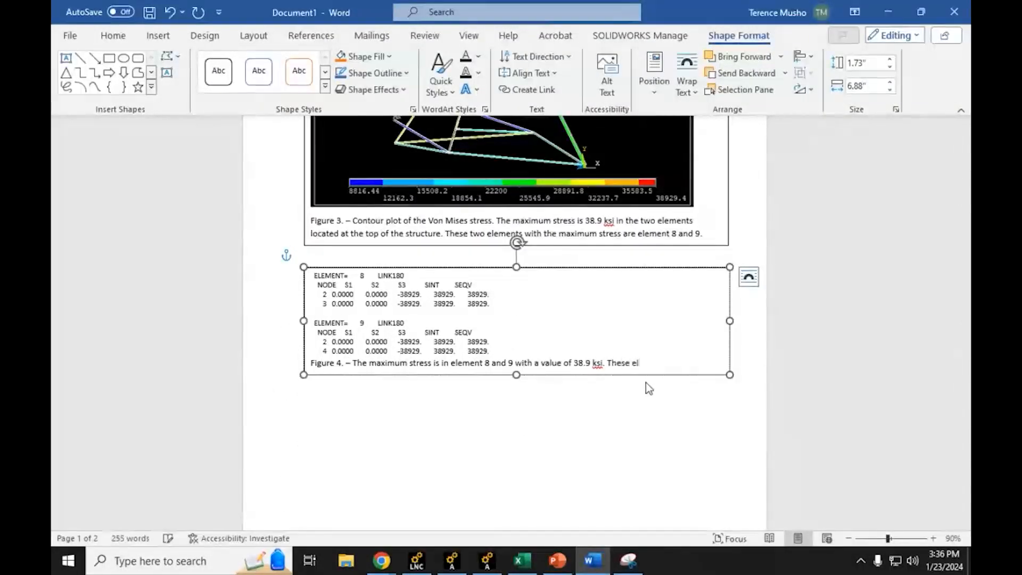
type("ements are located at")
left_click_drag(516, 378, 514, 388)
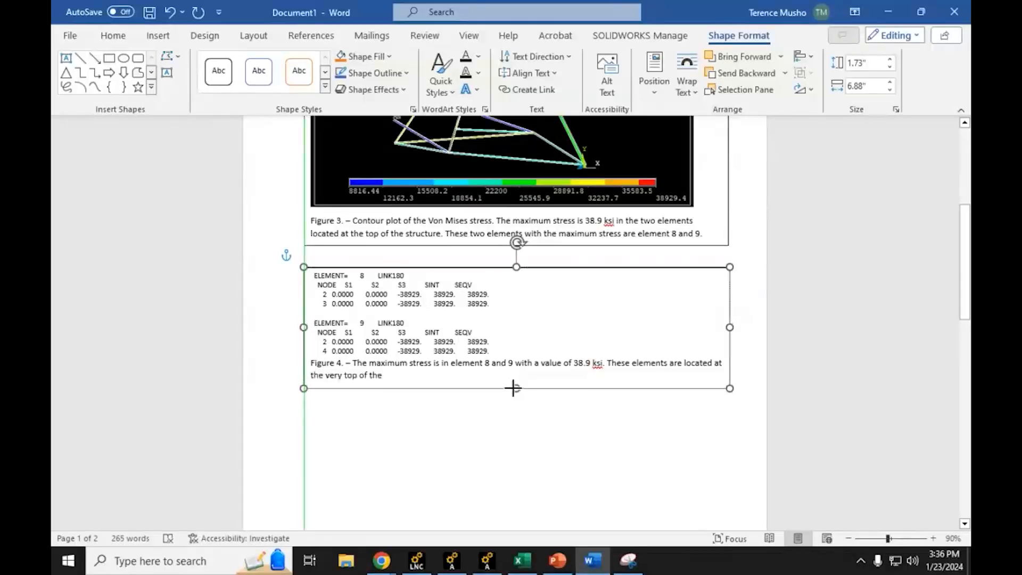
left_click(389, 375)
type("LM s")
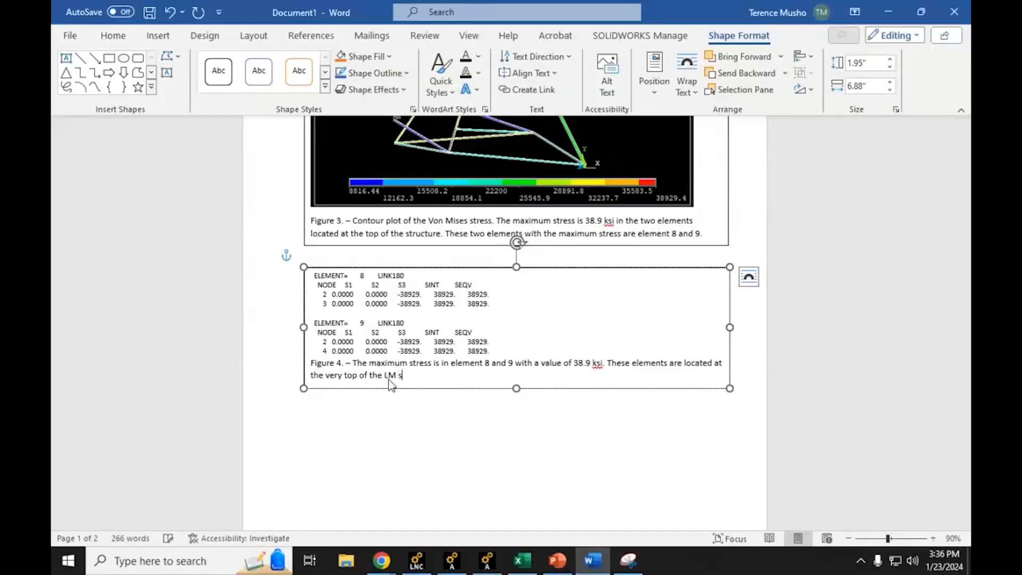
key("BackSpace")
key("BackSpace")
type("landing structure.")
left_click(419, 475)
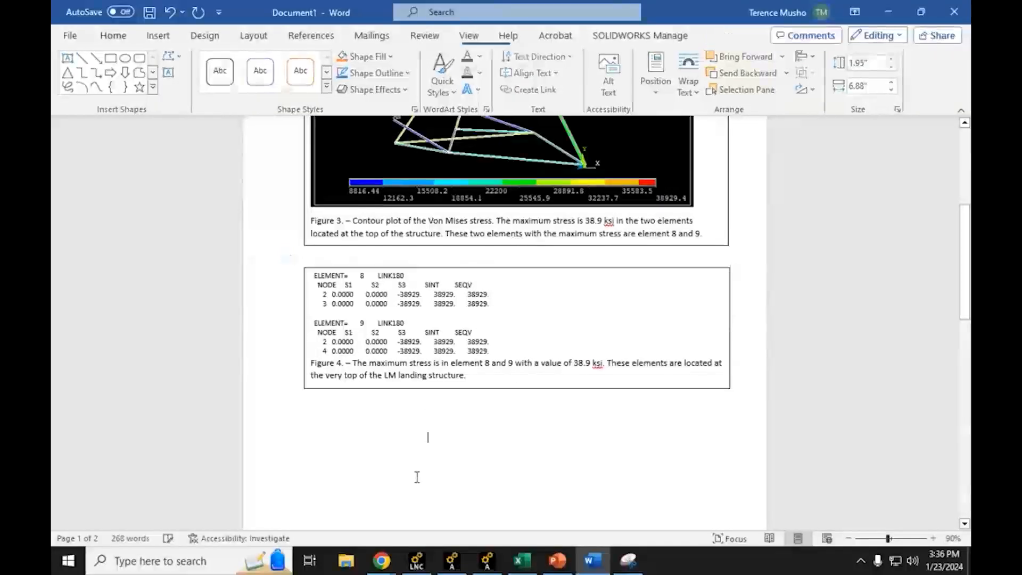
Step: Switch to the assignment PDF in Chrome and read question 6 on the yield stress and required safety factor
mouse_move(382, 560)
left_click(319, 495)
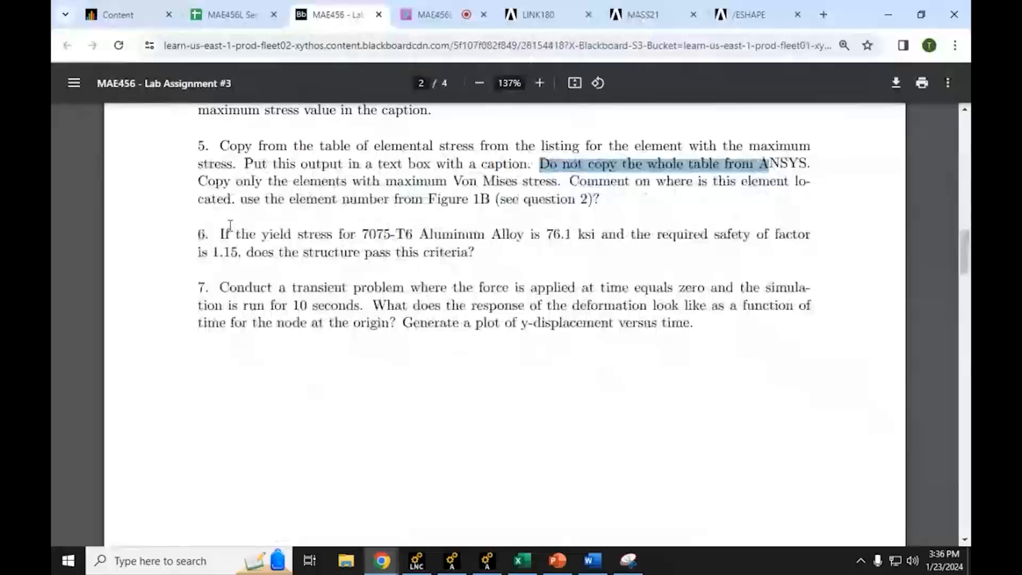
left_click(231, 227)
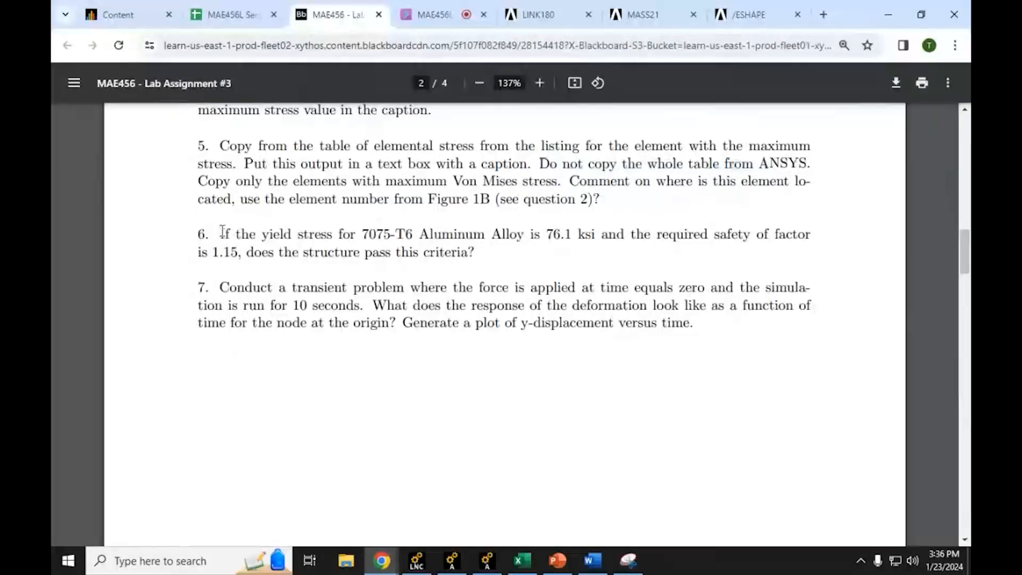
left_click_drag(221, 231, 584, 235)
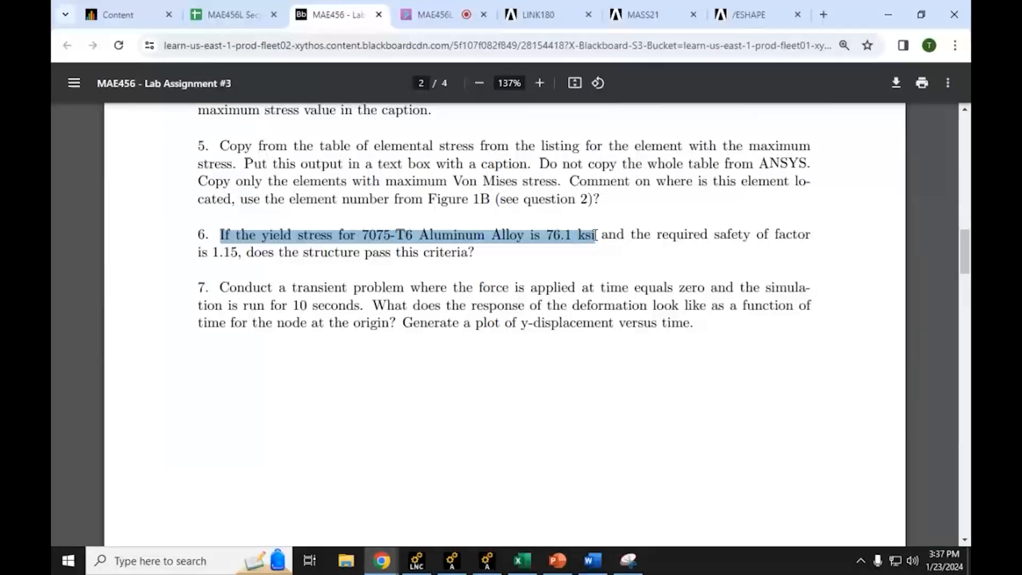
left_click_drag(595, 235, 482, 257)
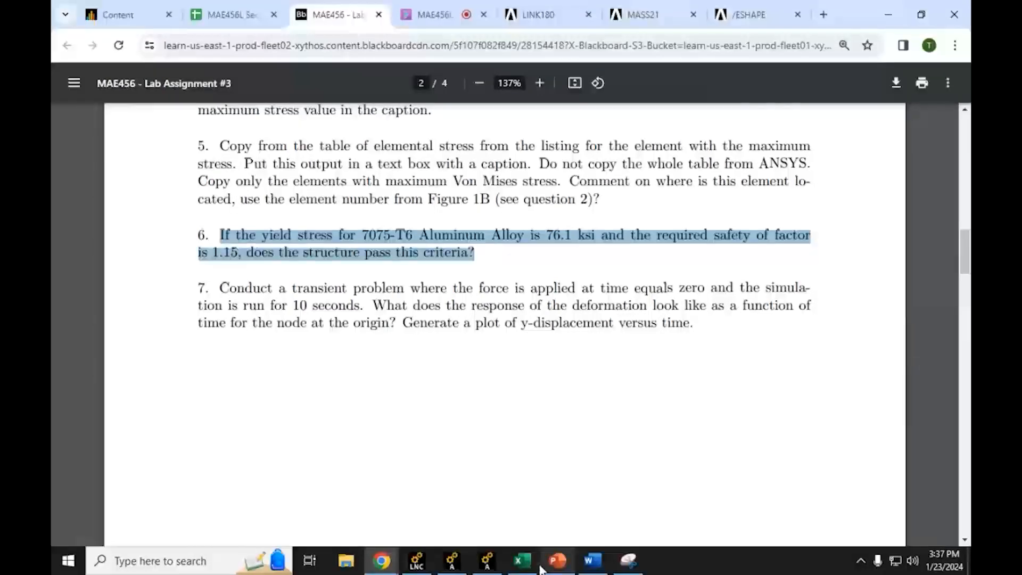
left_click(897, 15)
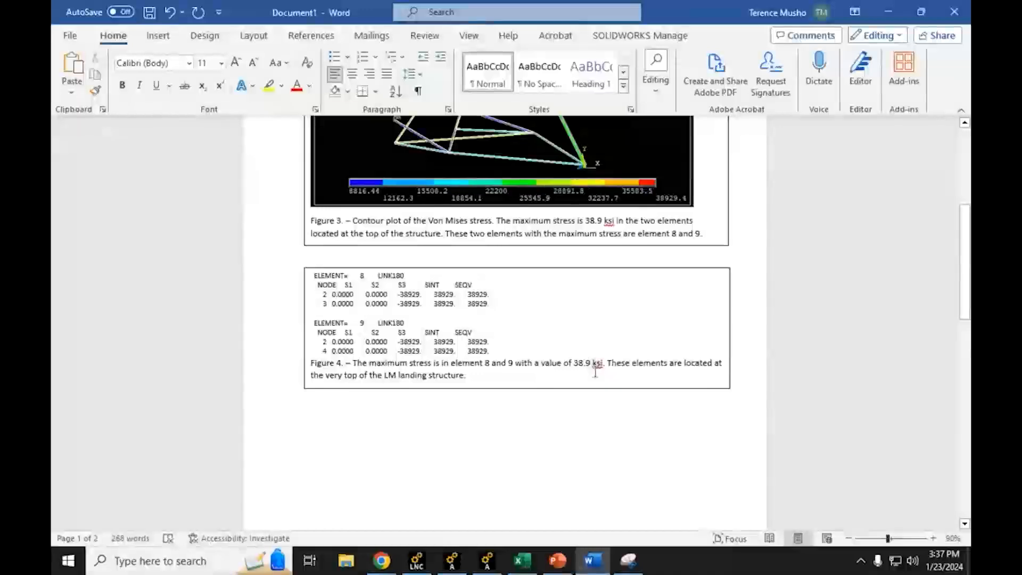
Step: Switch to the Excel workbook and enter the maximum stress 38.9 in B8 with the unit ksi in C8
left_click(888, 8)
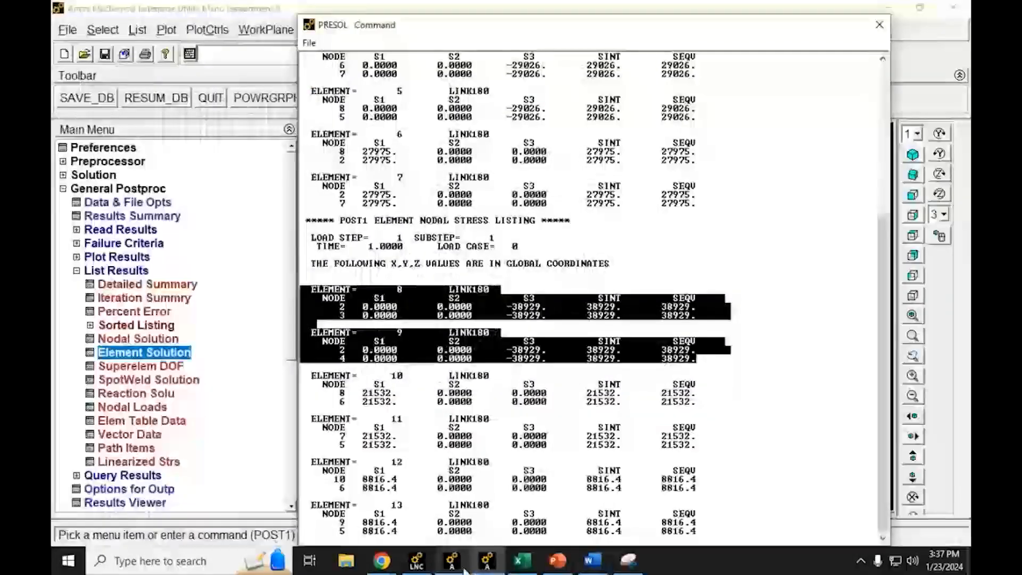
left_click(521, 560)
left_click(649, 353)
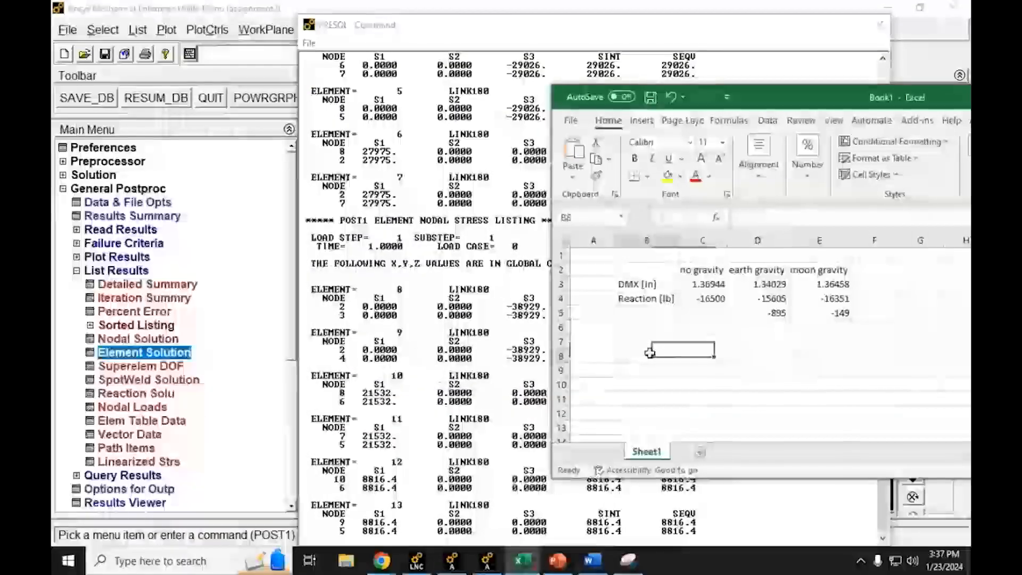
type("38.9")
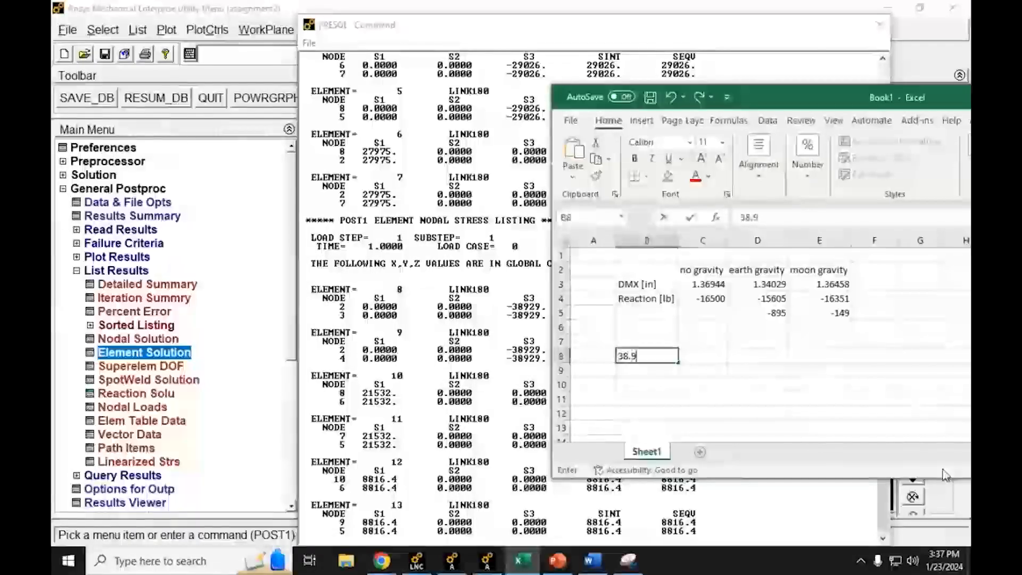
key("Tab")
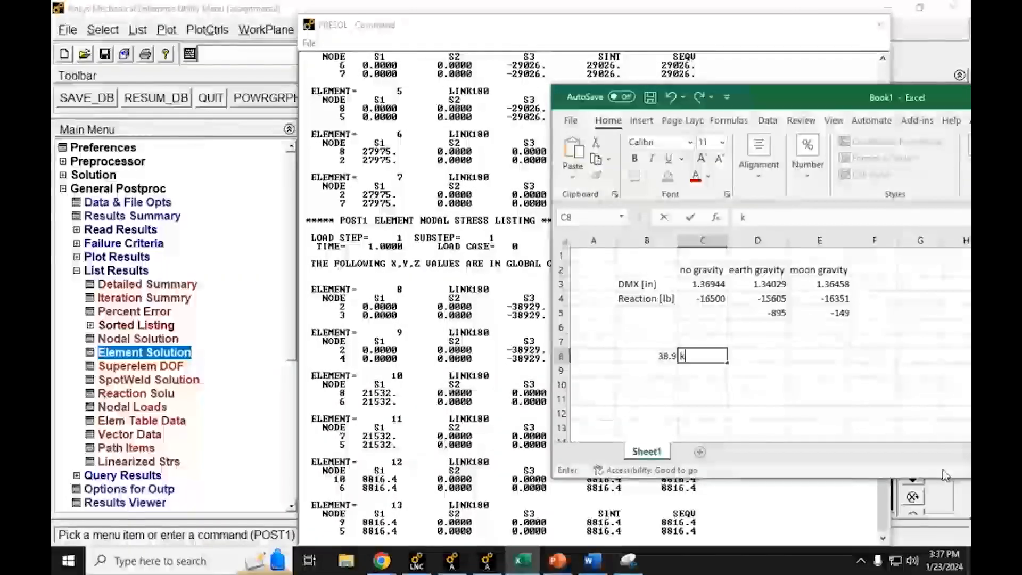
type("ksi")
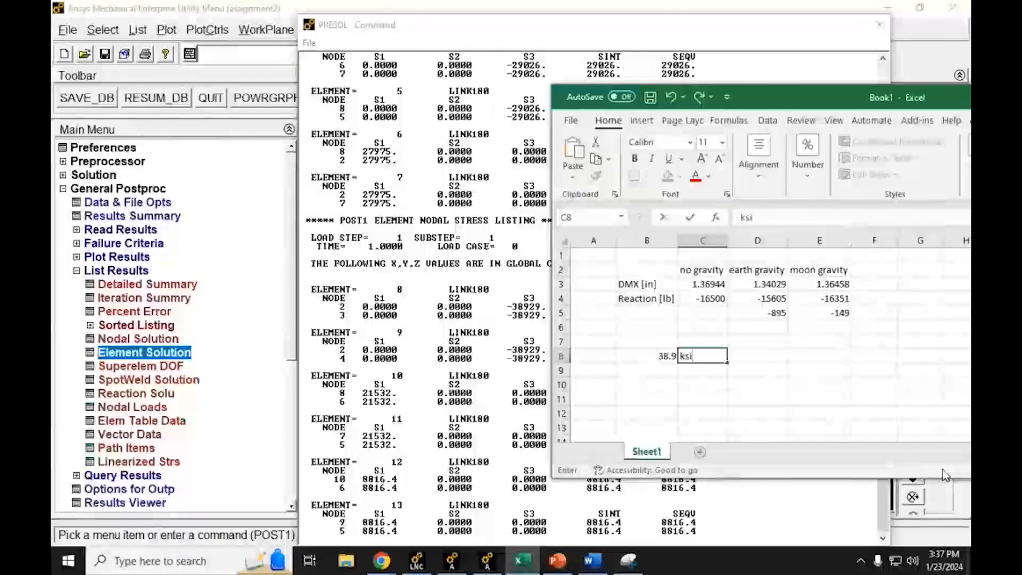
key("Return")
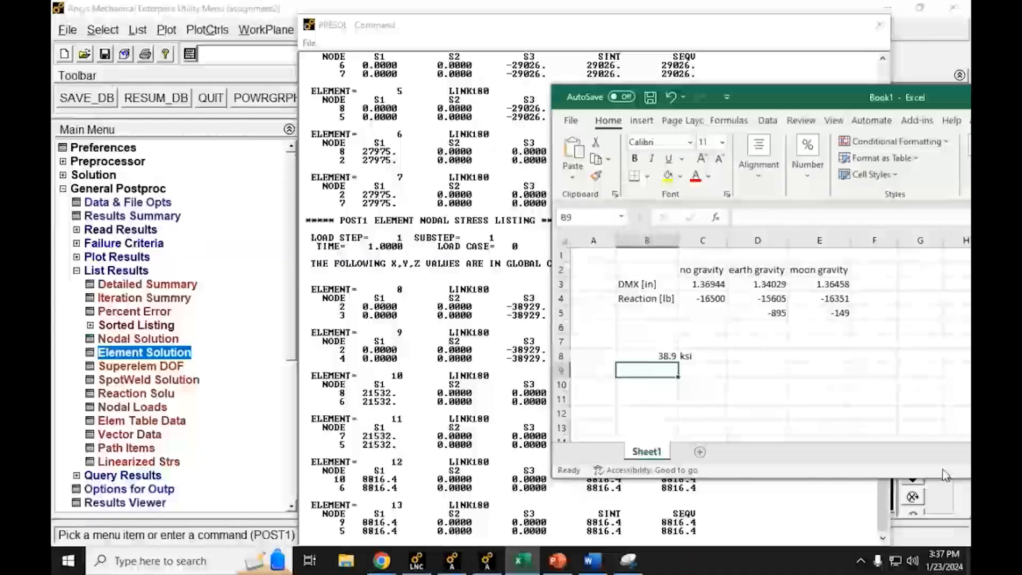
Step: Enter the yield stress 76.1 in B9 with the unit ksi in C9
type("76.")
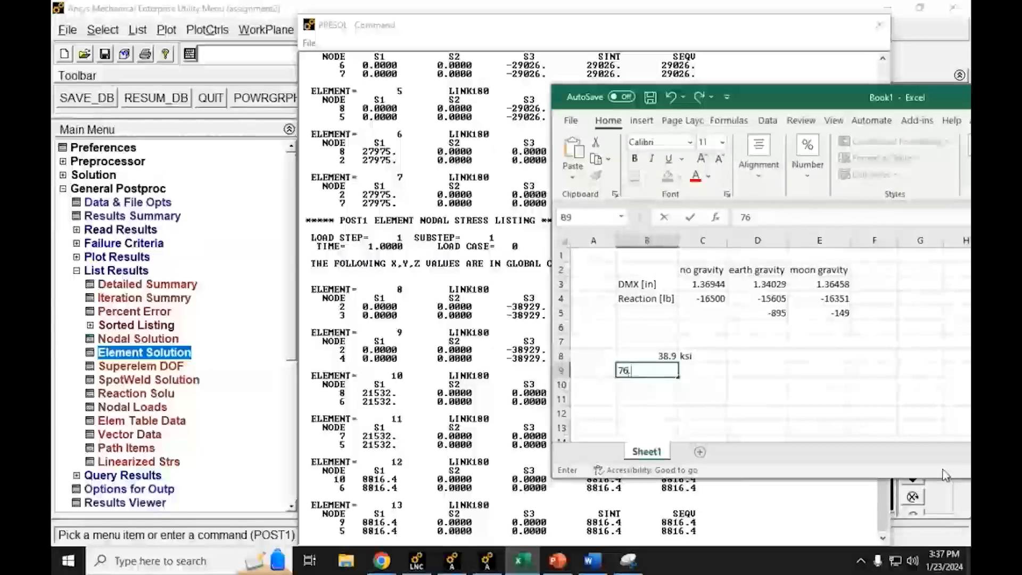
type("1")
key("Tab")
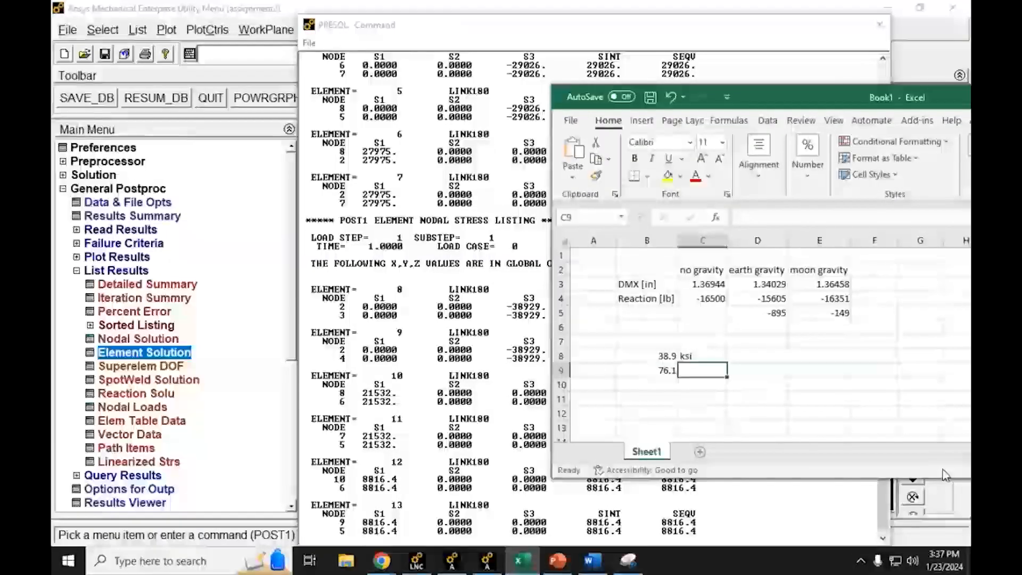
type("ksi")
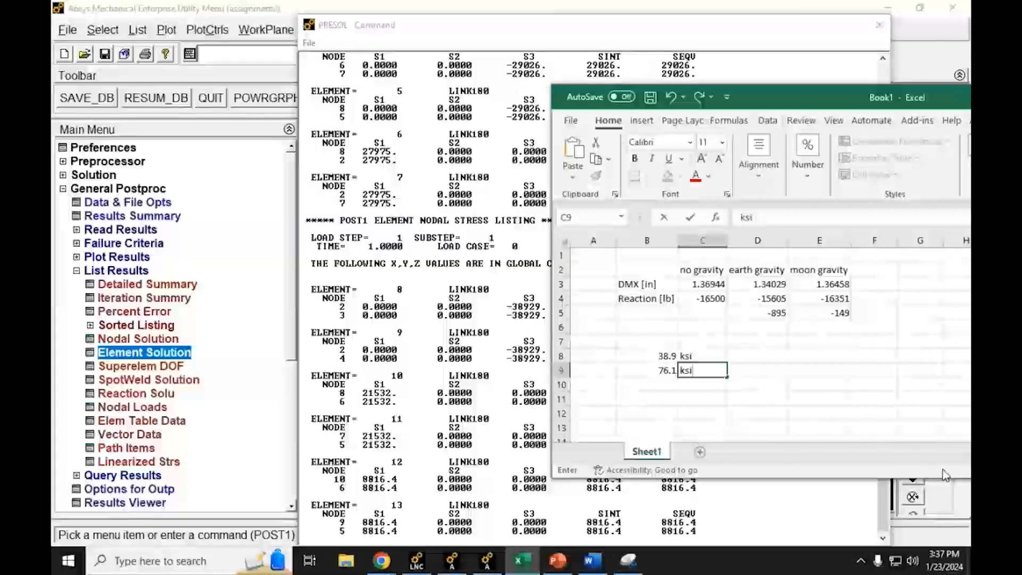
key("Return")
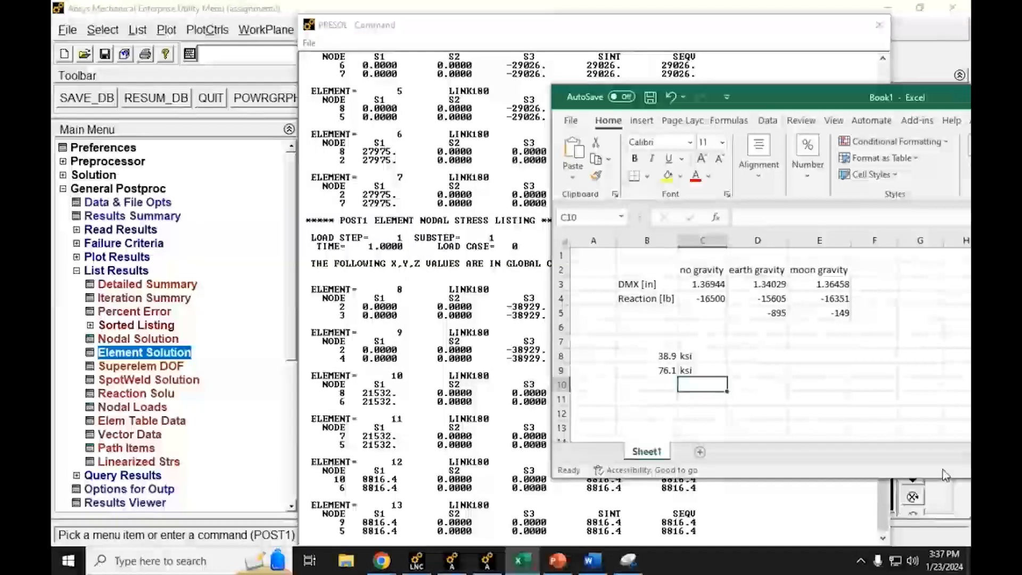
Step: Calculate the safety factor in B10 with the formula =B9/B8 and label it SOF in C10
type("=")
key("Up")
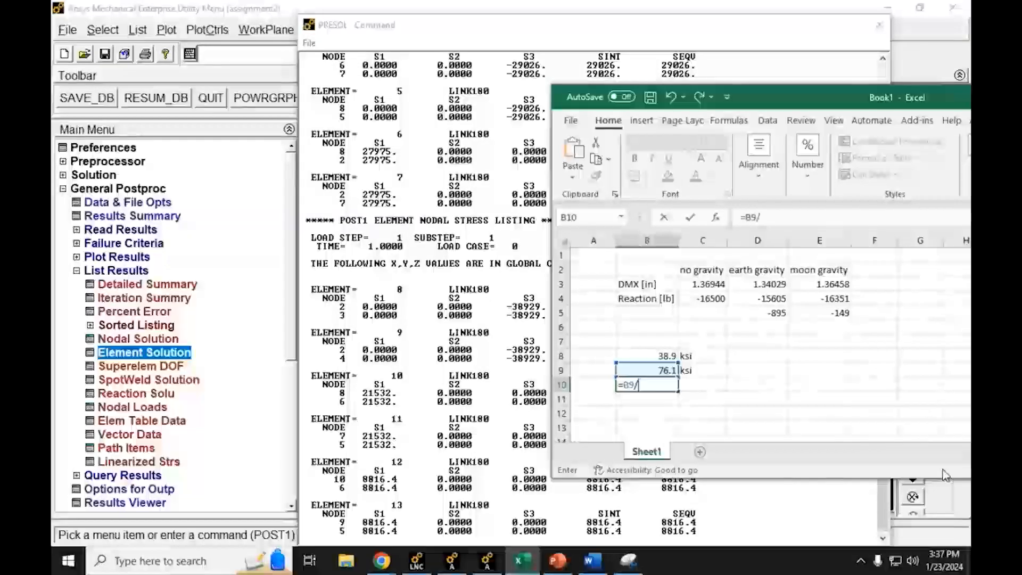
type("/")
key("Up")
key("Up")
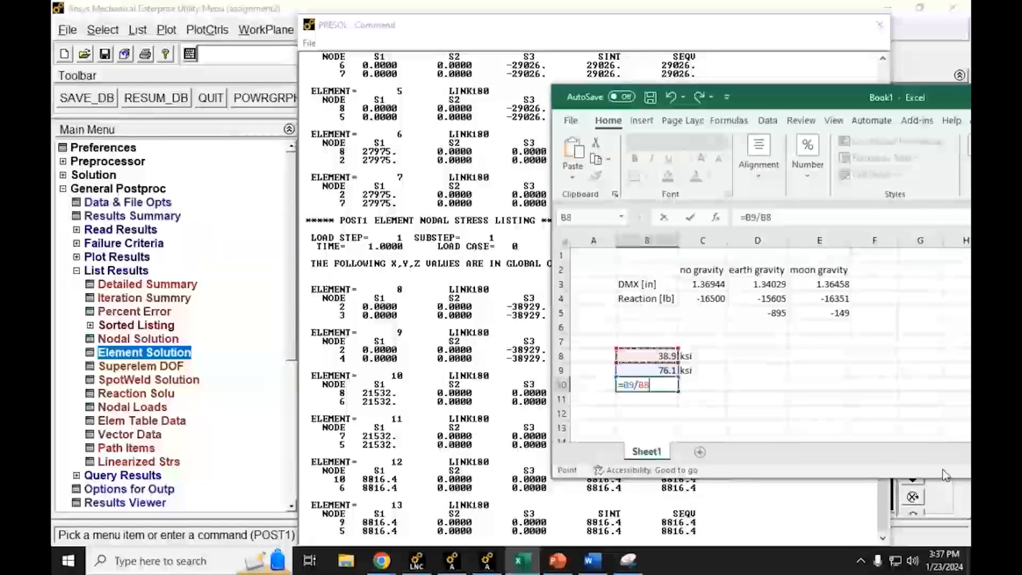
key("Return")
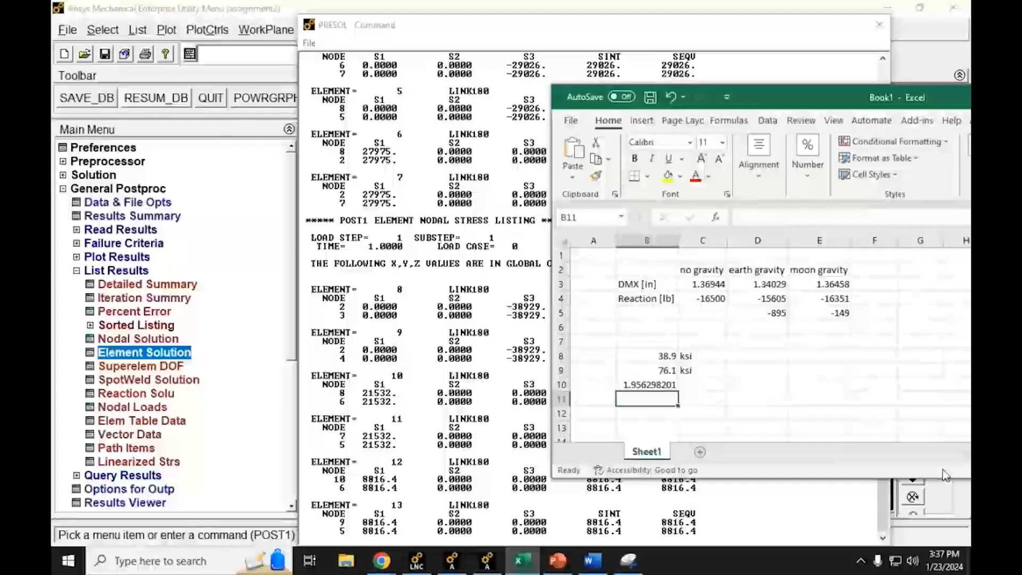
key("Up")
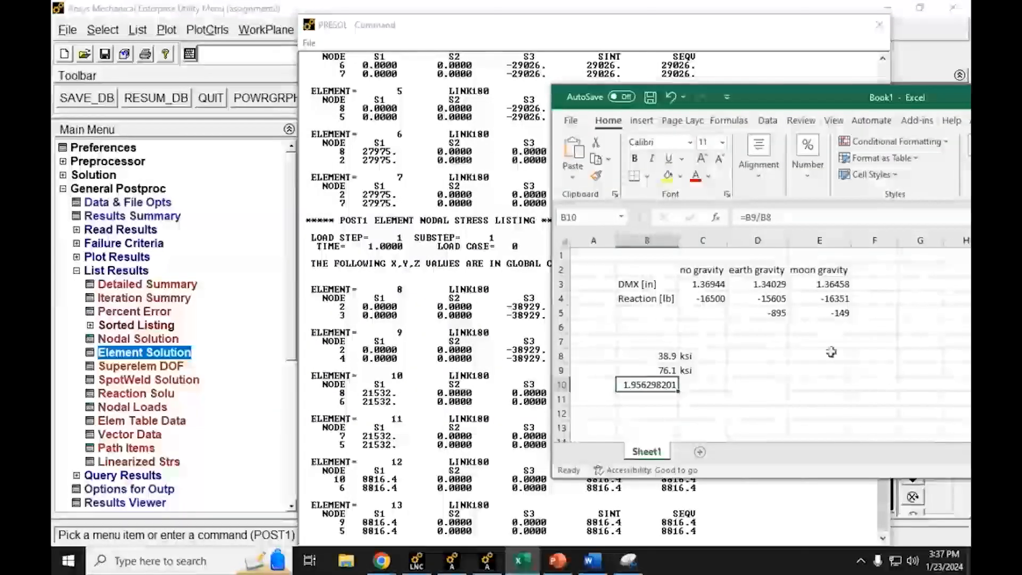
left_click(692, 388)
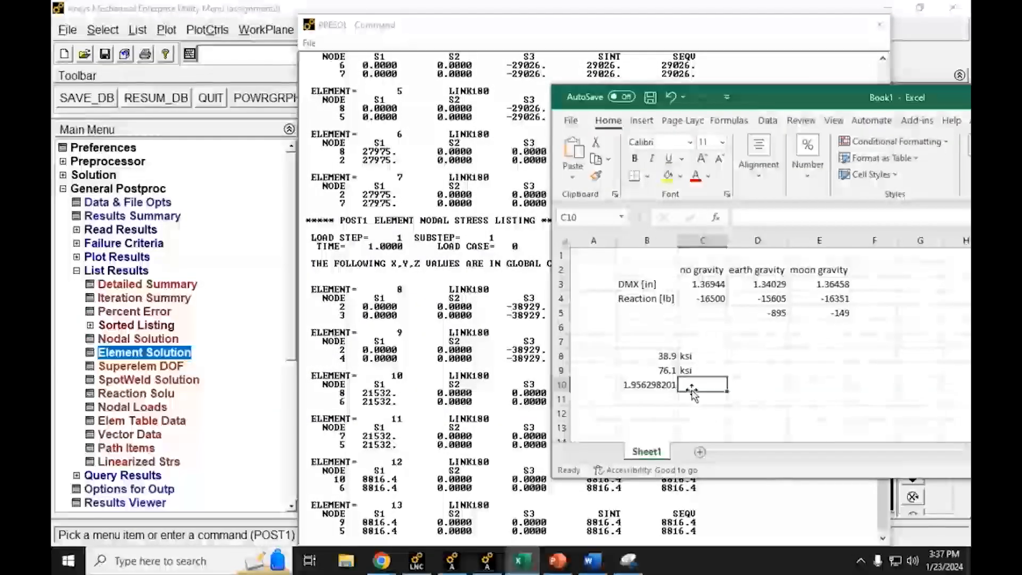
type("SOF")
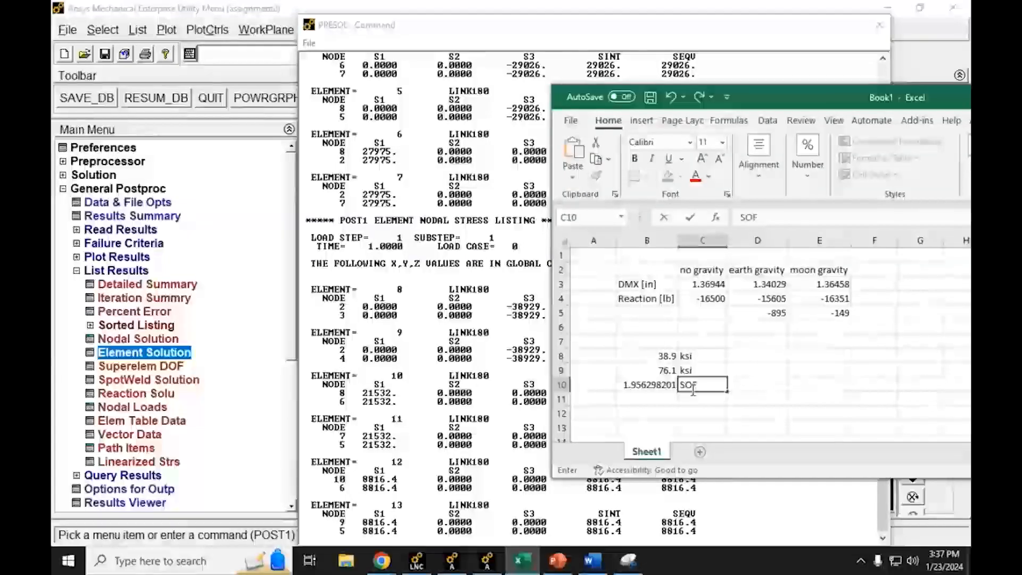
key("Return")
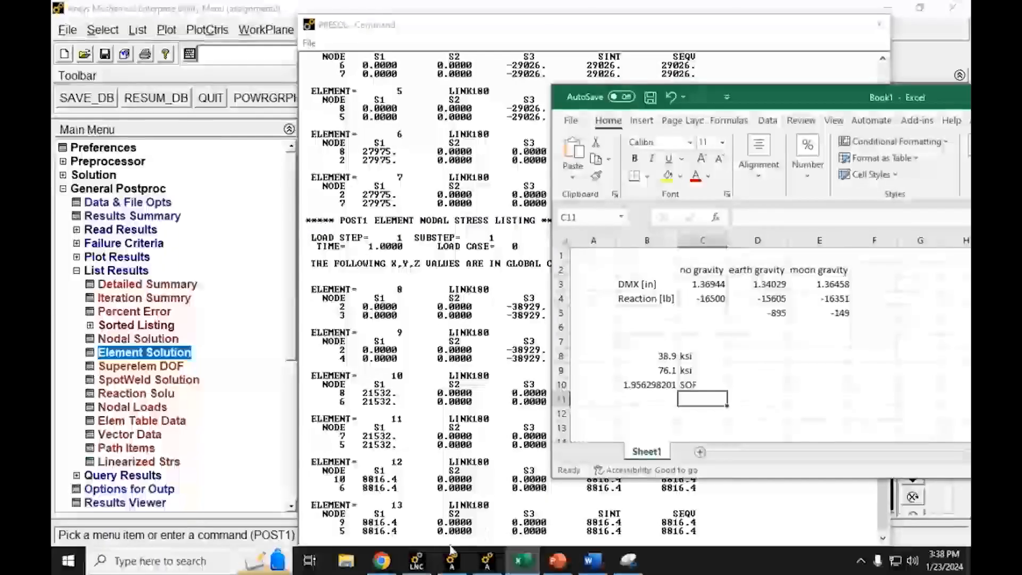
Step: Switch to the assignment PDF in Chrome and read question 6 on the safety criterion and question 7 on the transient problem
left_click(309, 495)
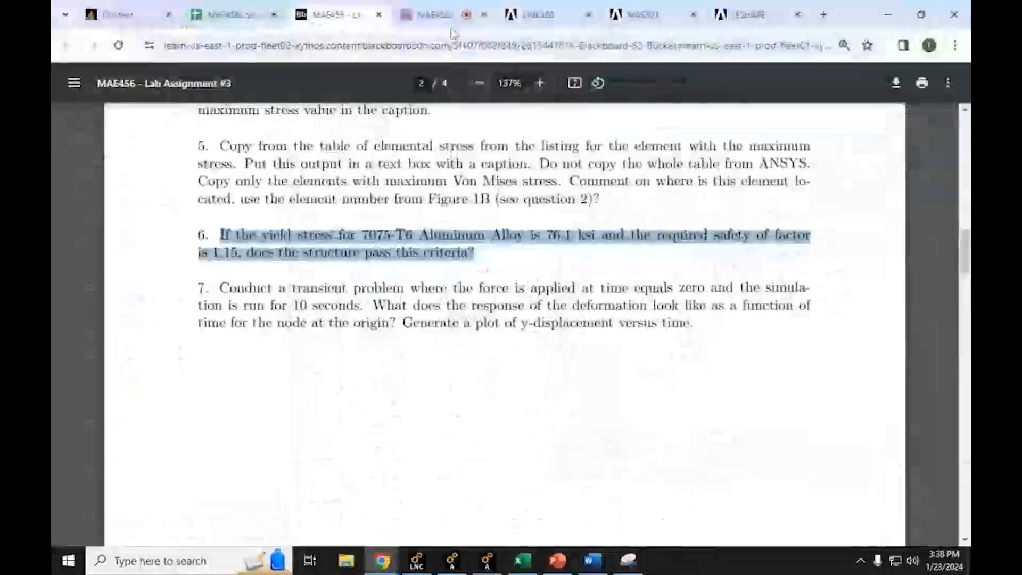
left_click(386, 288)
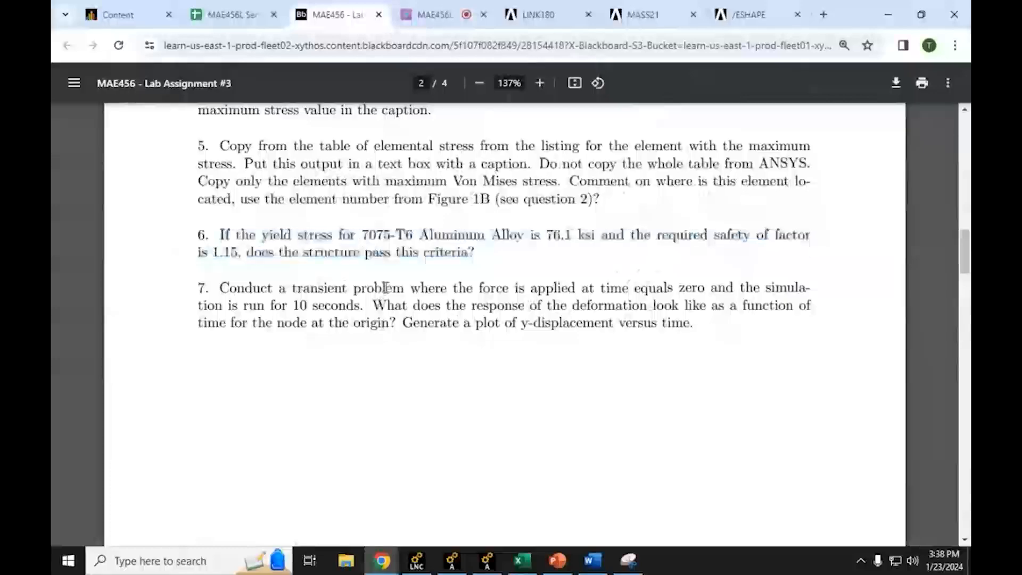
triple_click(487, 255)
left_click(487, 255)
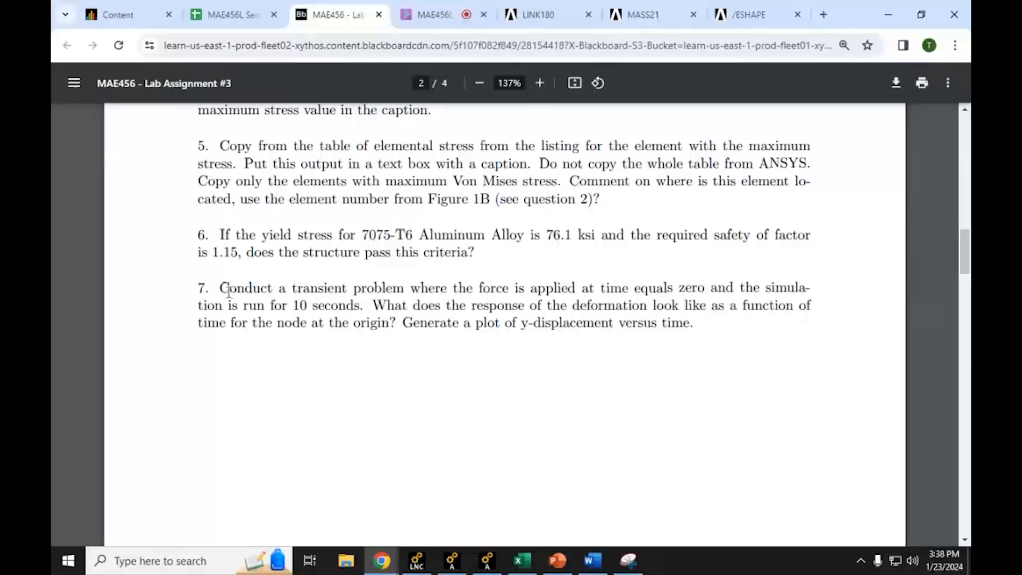
left_click_drag(221, 290, 708, 326)
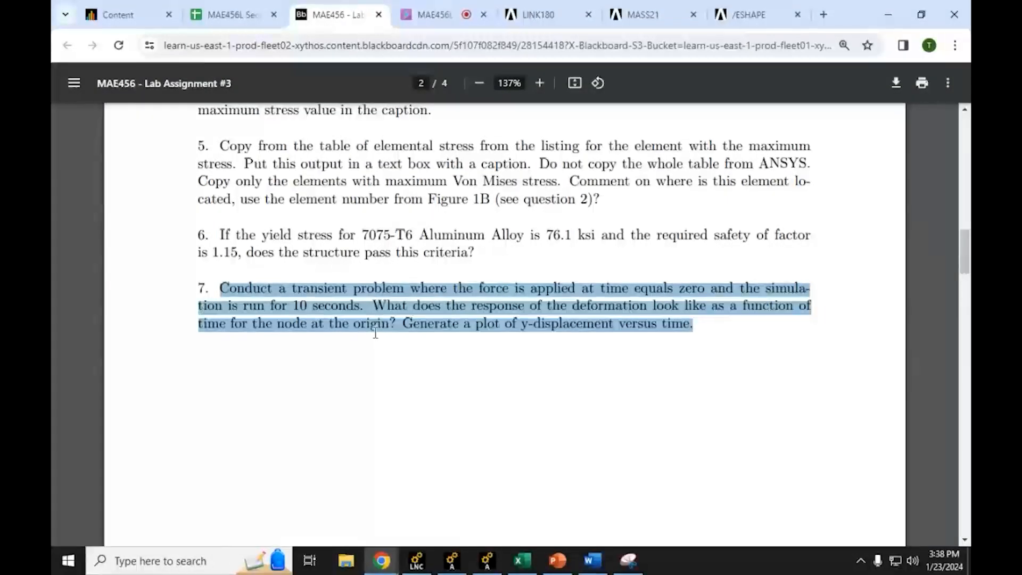
Step: Search the web for "factor of safety wiki" in a new tab and open the Wikipedia article Factor of safety
left_click(824, 14)
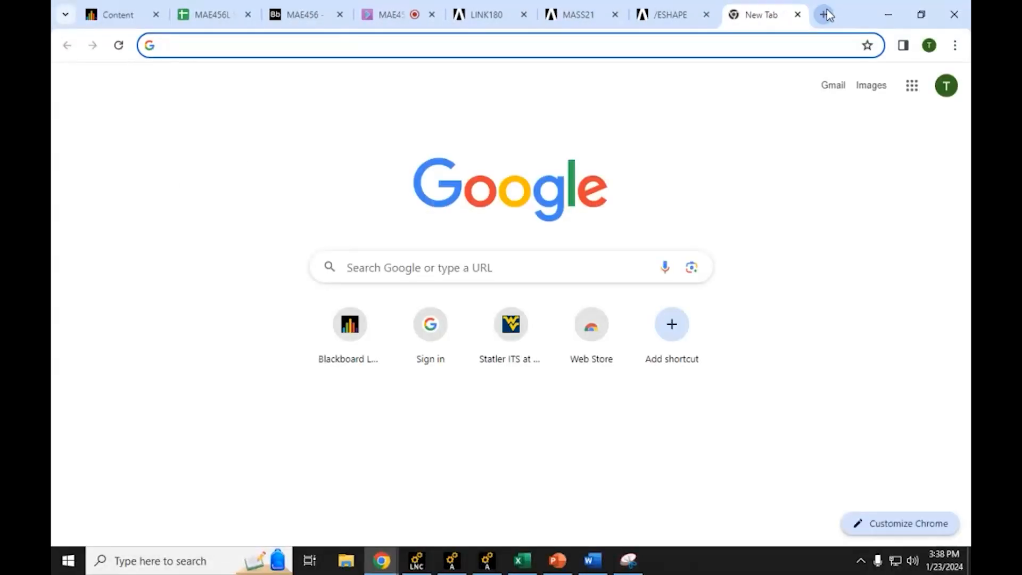
type("factor of sa")
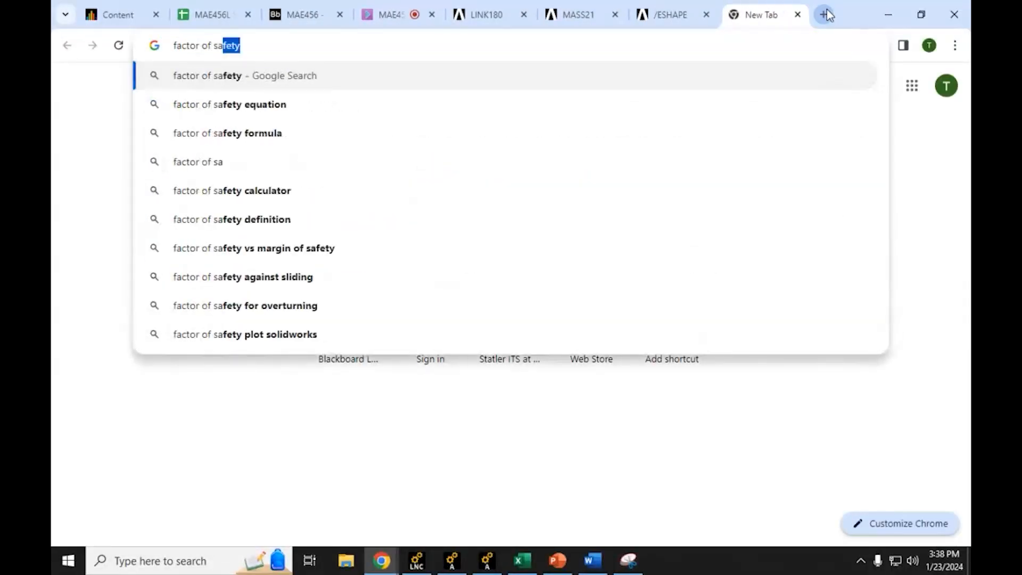
type("fety ")
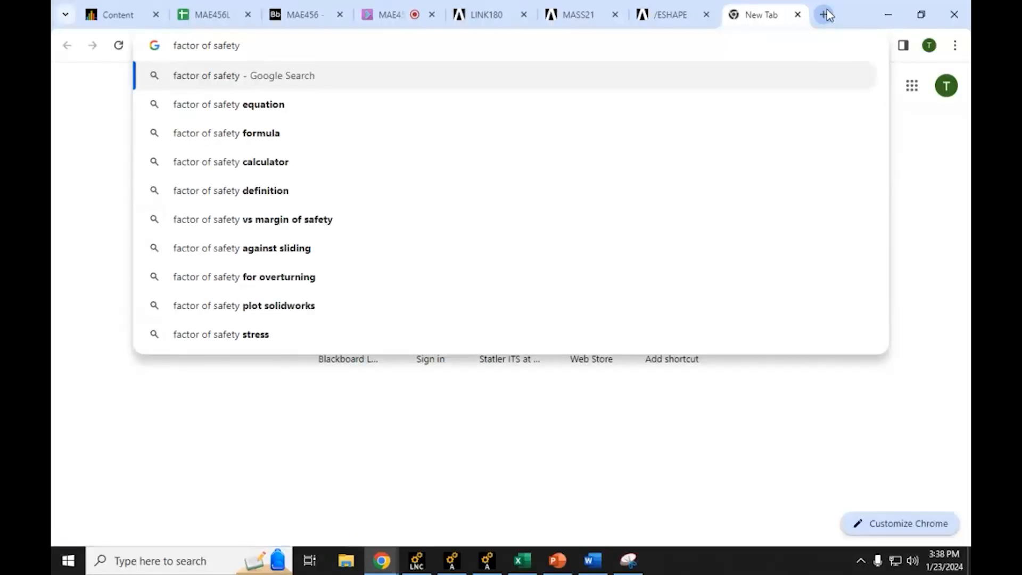
type("wiki")
key("Return")
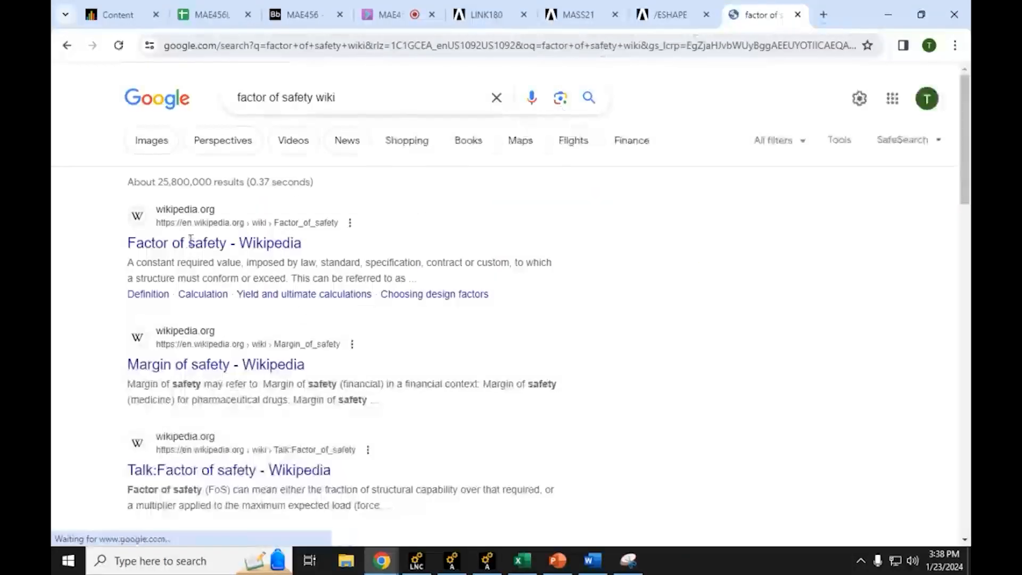
left_click(192, 243)
Step: Examine the article's definitions and formulas for factor of safety and margin of safety, enlarging the page to 175%
scroll(527, 260, "down", 2)
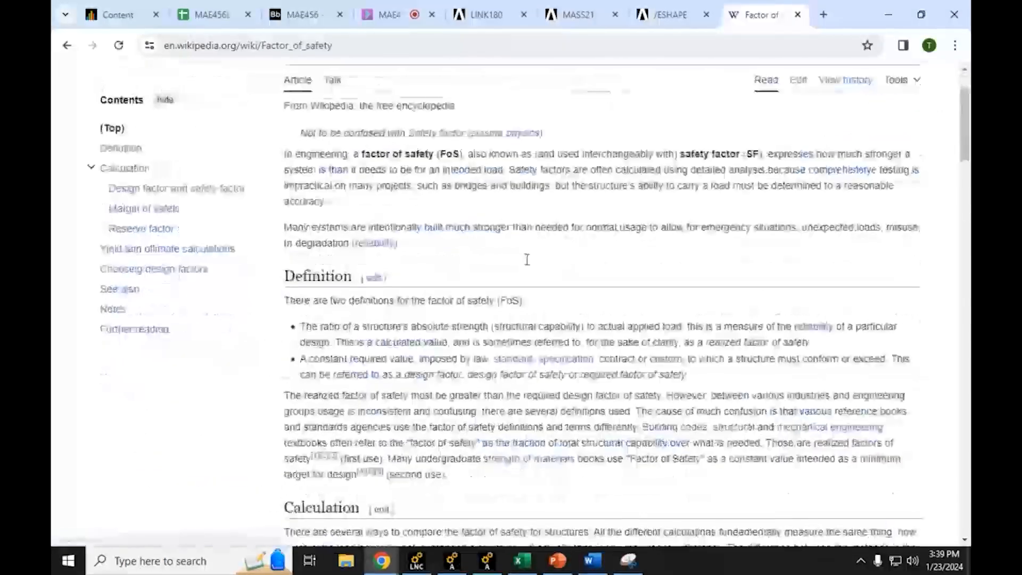
scroll(527, 259, "down", 8)
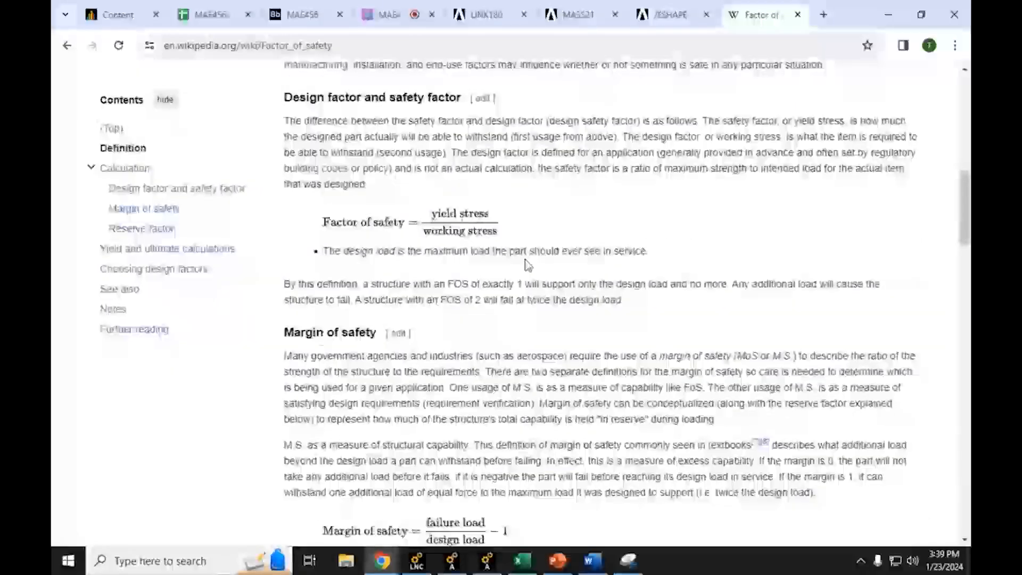
scroll(527, 260, "up", 2, "ctrl")
scroll(552, 276, "up", 1, "ctrl")
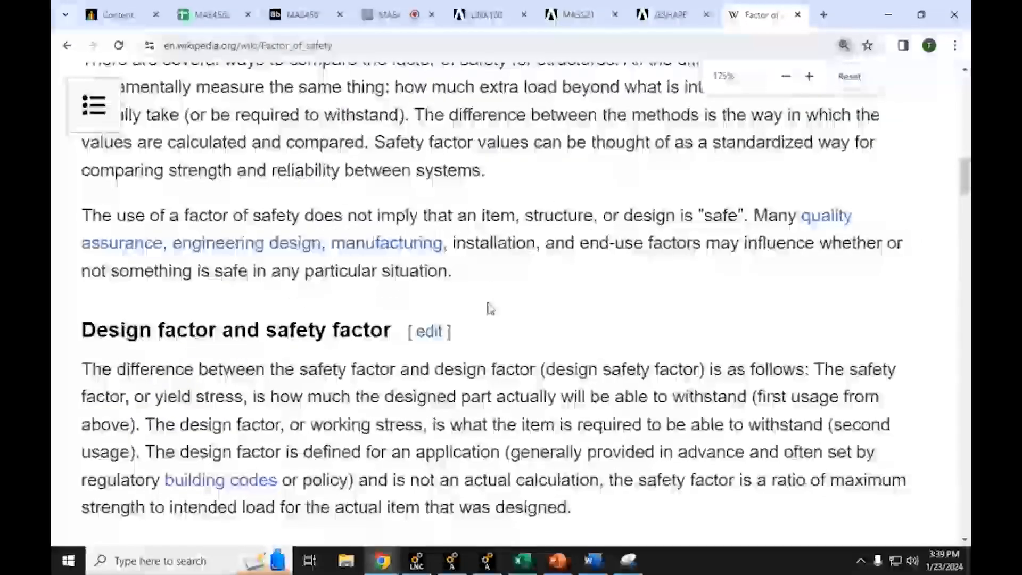
scroll(486, 305, "up", 1, "ctrl")
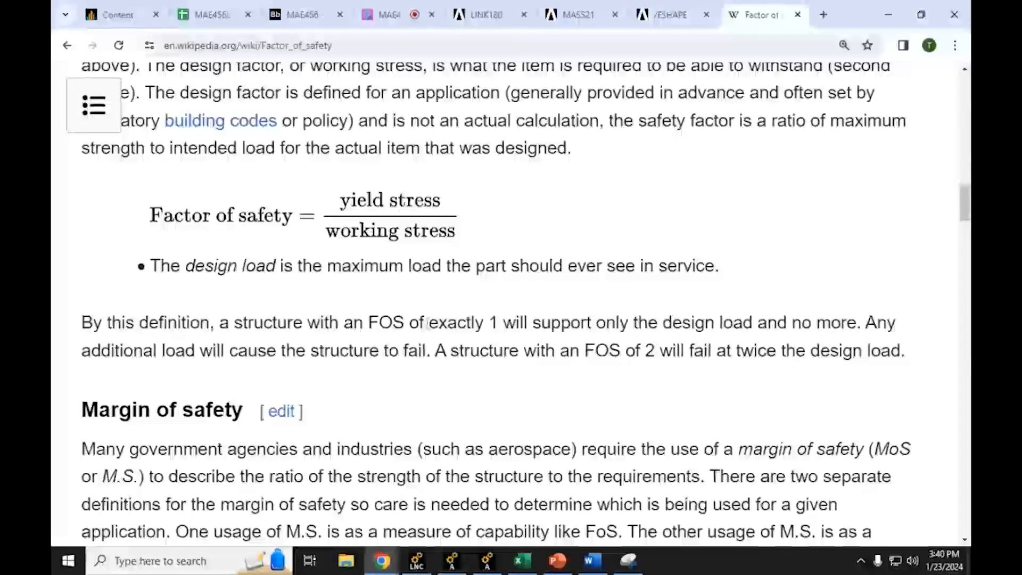
scroll(458, 336, "down", 1)
scroll(463, 338, "down", 8)
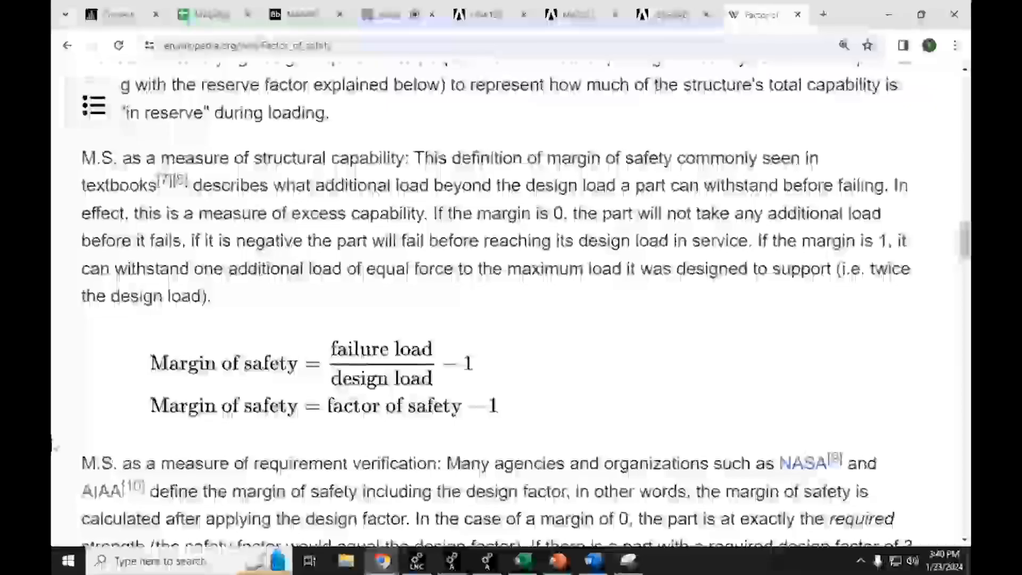
scroll(53, 446, "up", 8)
scroll(54, 446, "up", 10)
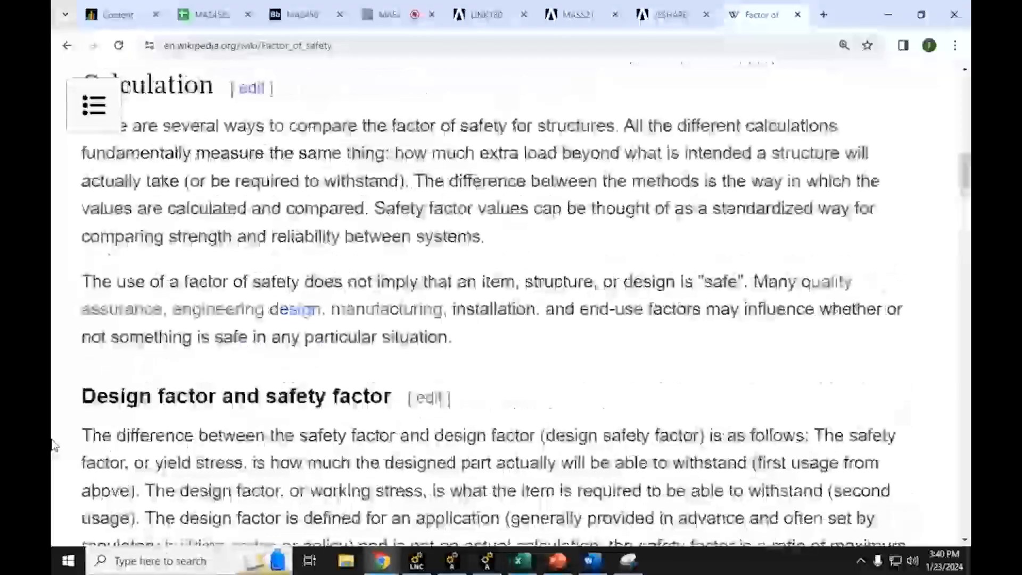
Step: Switch back to Ansys Mechanical APDL and close the element nodal stress listing
left_click(890, 15)
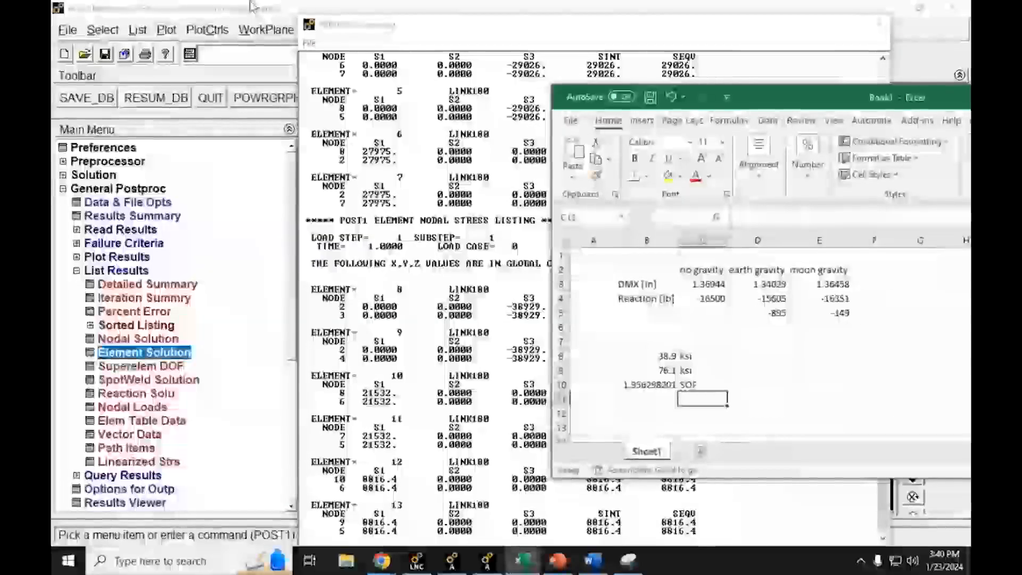
left_click(793, 7)
left_click(880, 24)
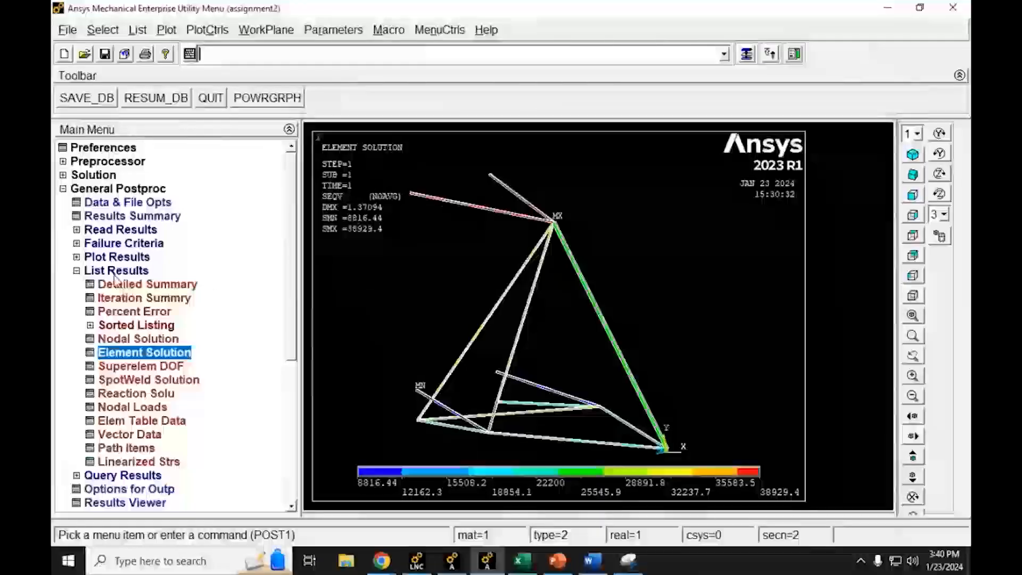
Step: Define a new Transient analysis using the Full solution method without the lumped mass approximation
left_click(76, 271)
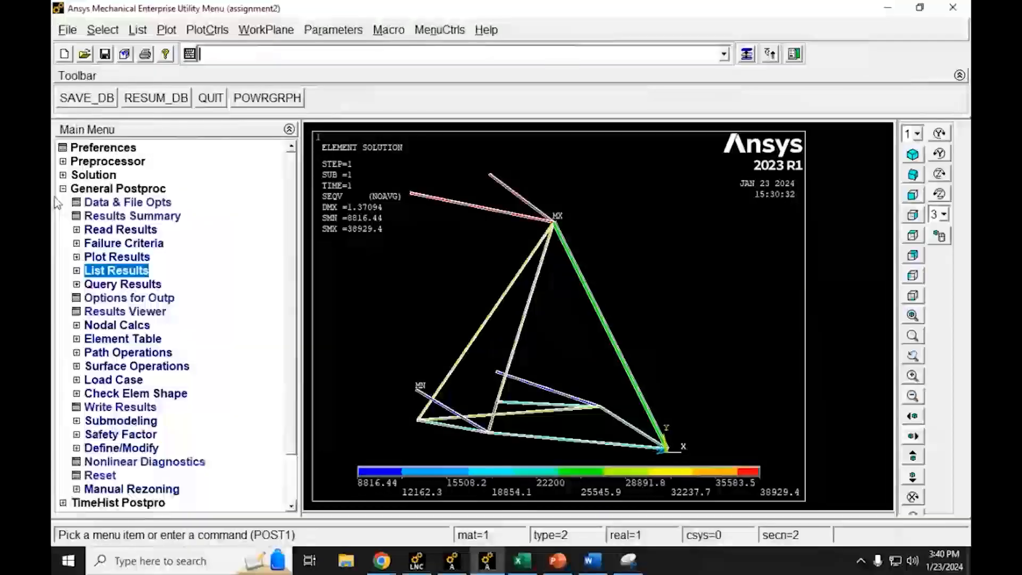
left_click(63, 188)
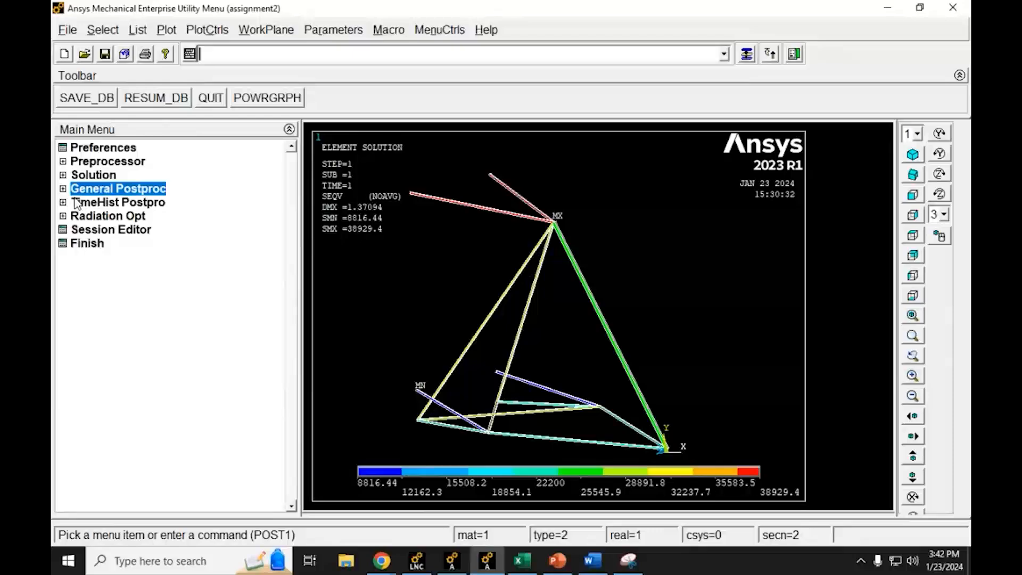
left_click(64, 176)
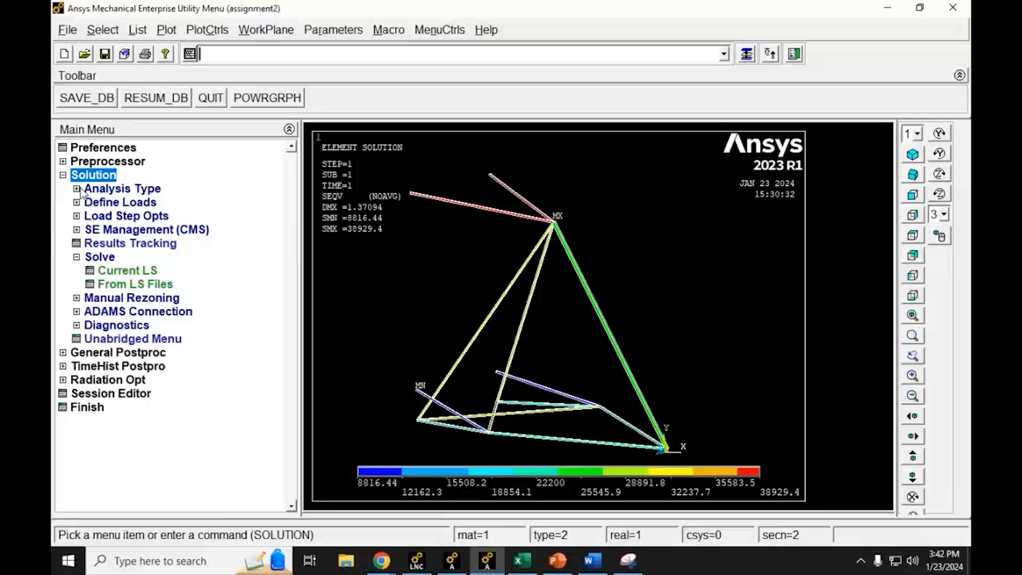
left_click(78, 189)
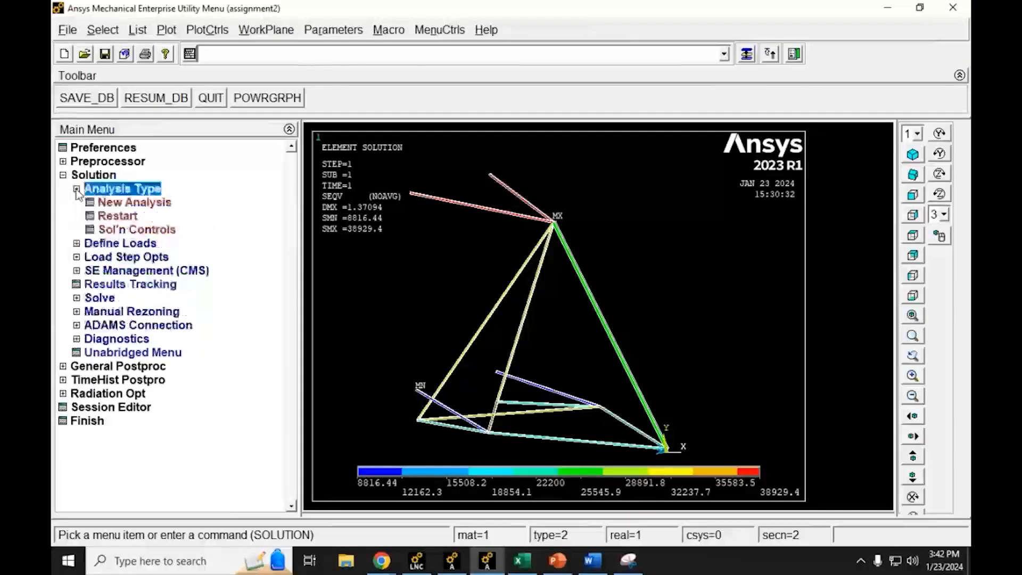
left_click(102, 204)
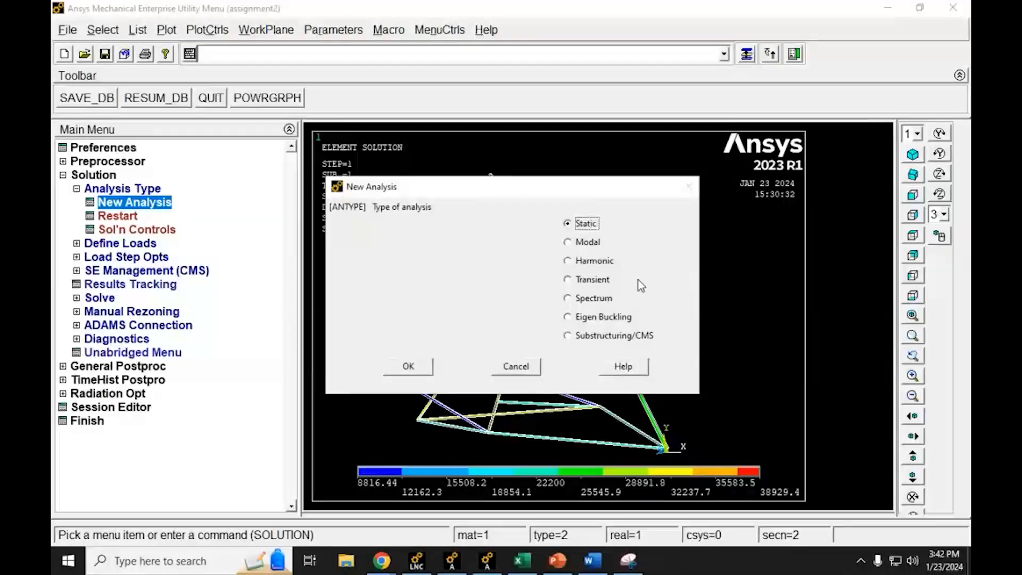
left_click(579, 286)
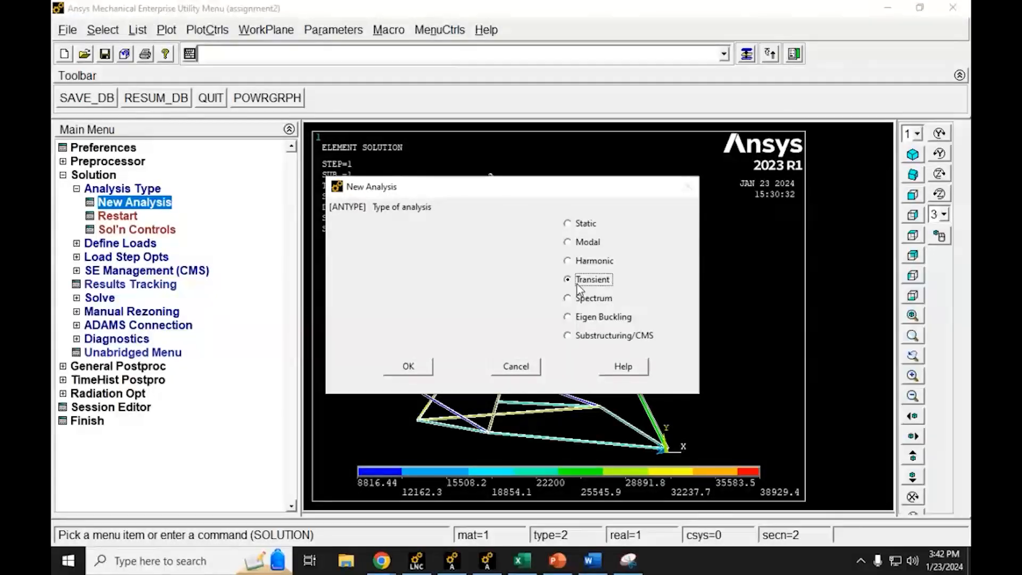
left_click(417, 368)
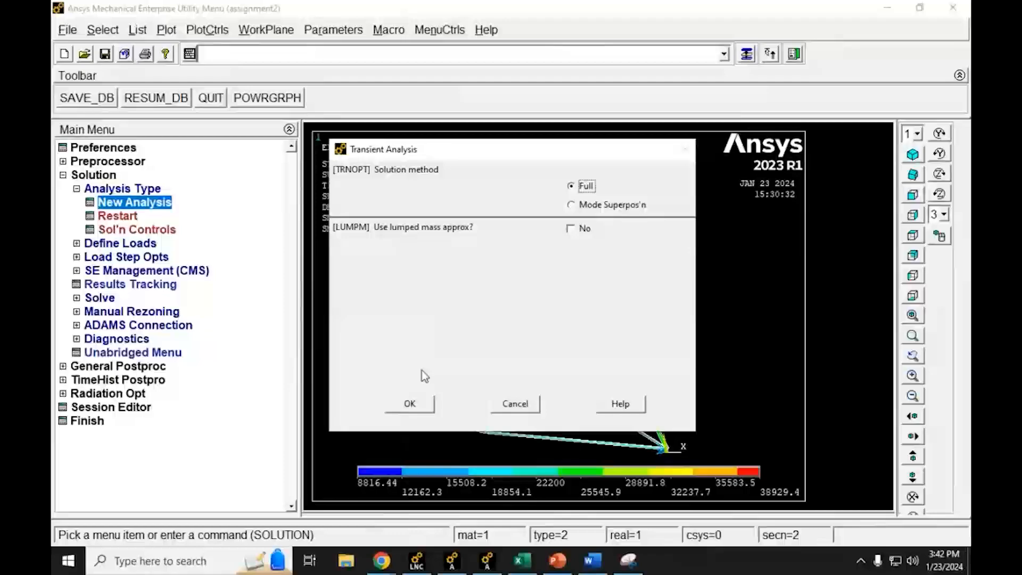
left_click(425, 404)
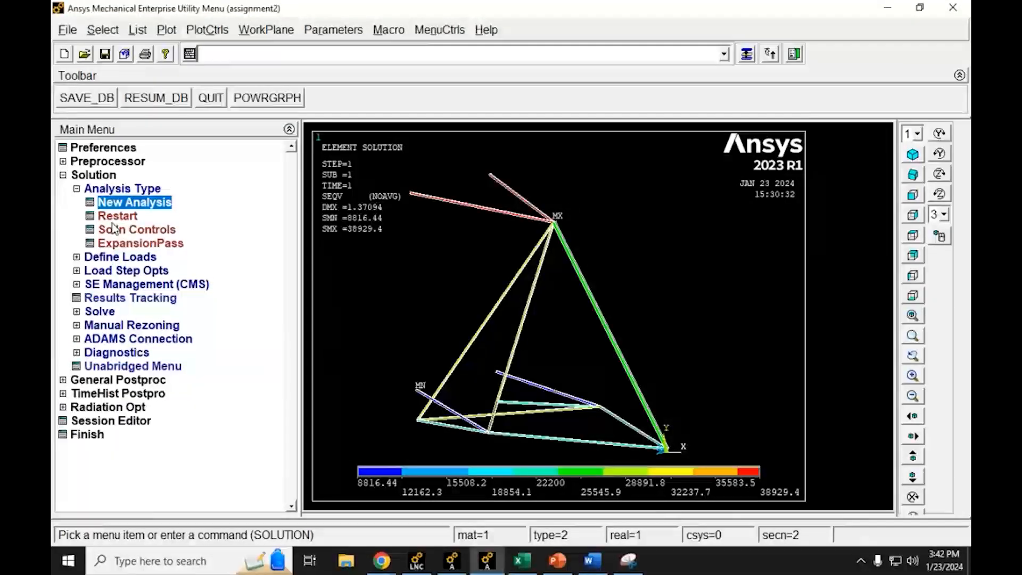
Step: In the solution controls, set the time at end of loadstep to 10 and the number of substeps to 100
left_click(140, 233)
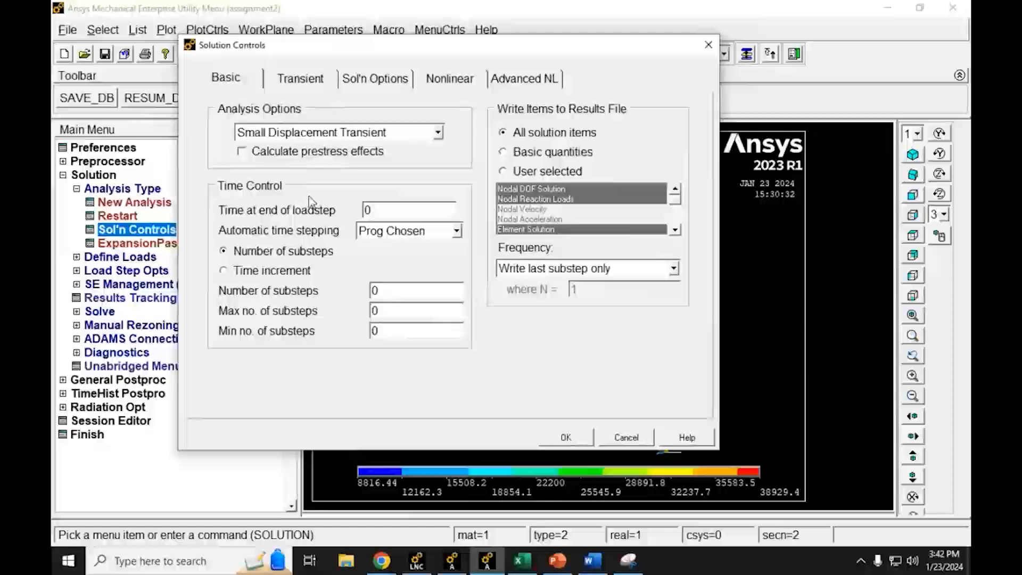
double_click(367, 211)
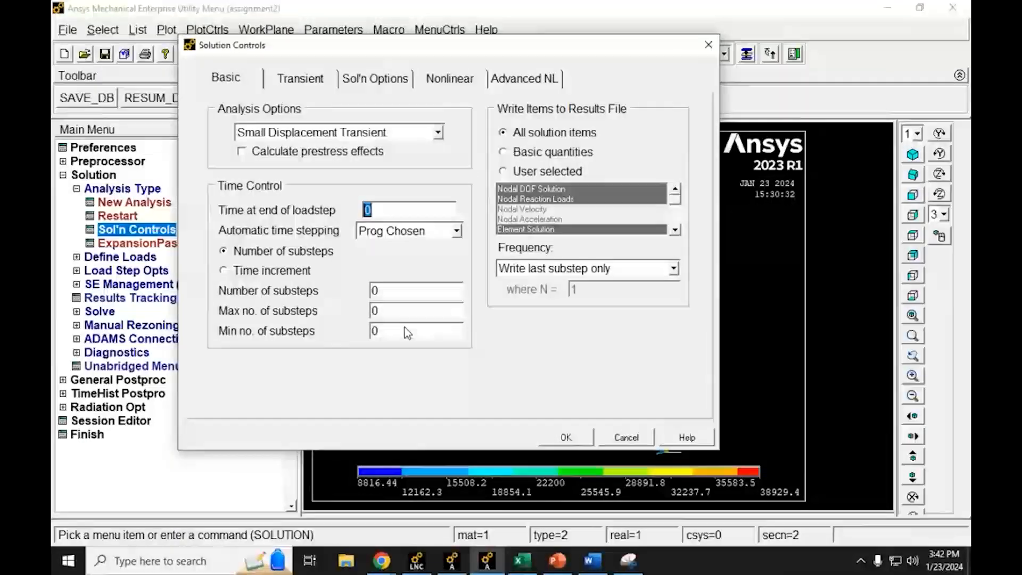
type("10")
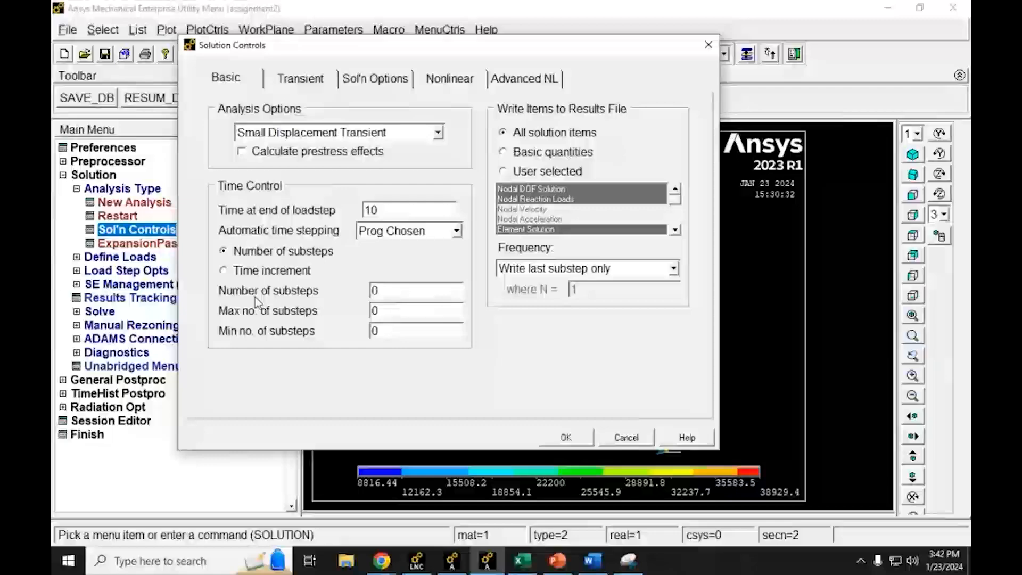
double_click(394, 299)
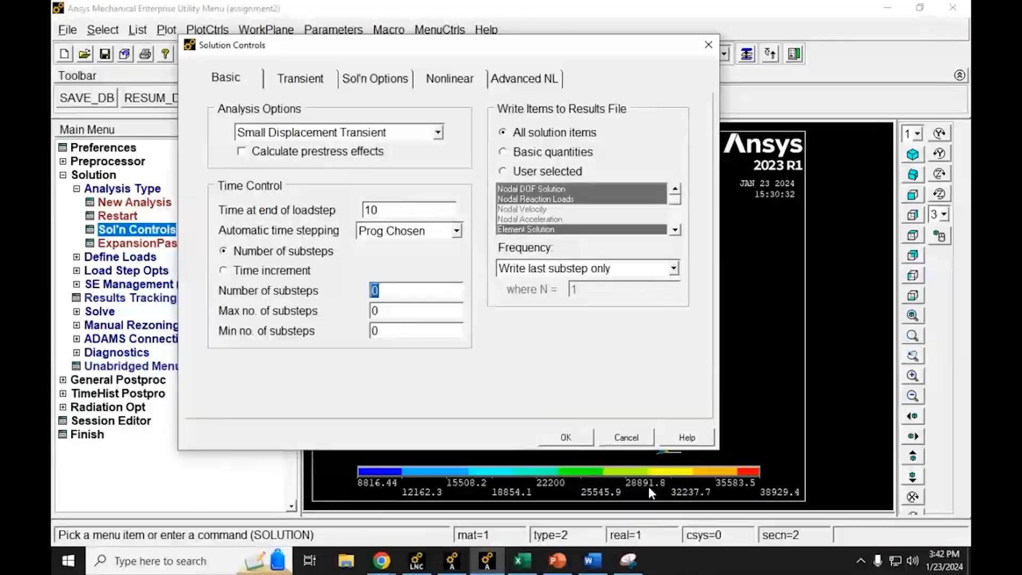
type("1000")
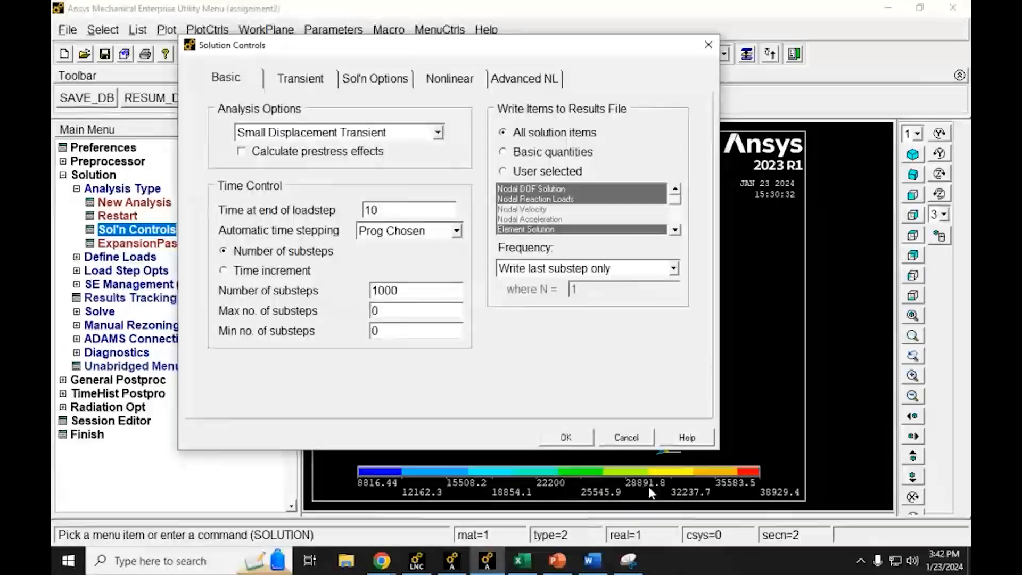
key("BackSpace")
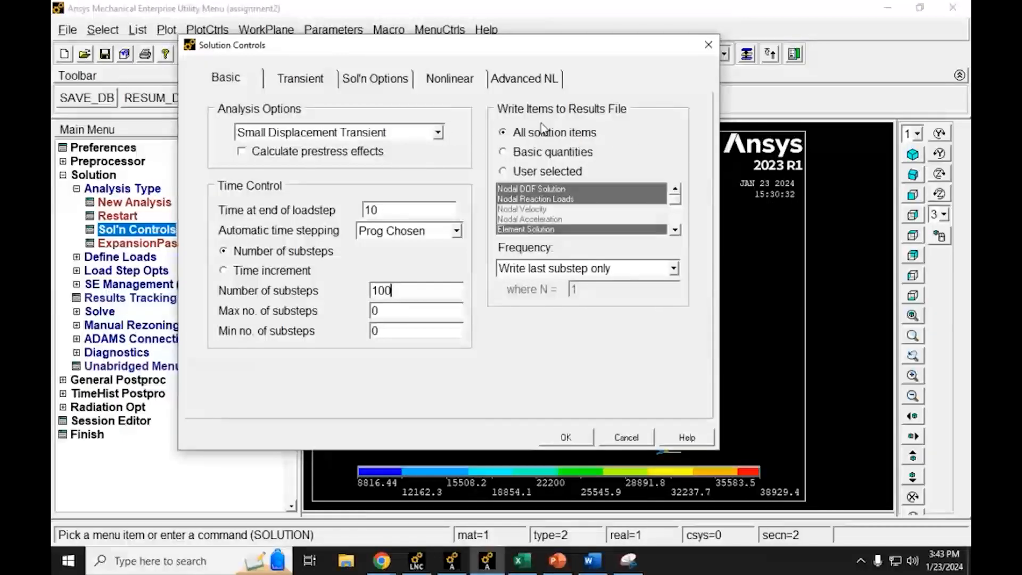
Step: Set the results file frequency to Write every substep and accept the solution controls
left_click(674, 268)
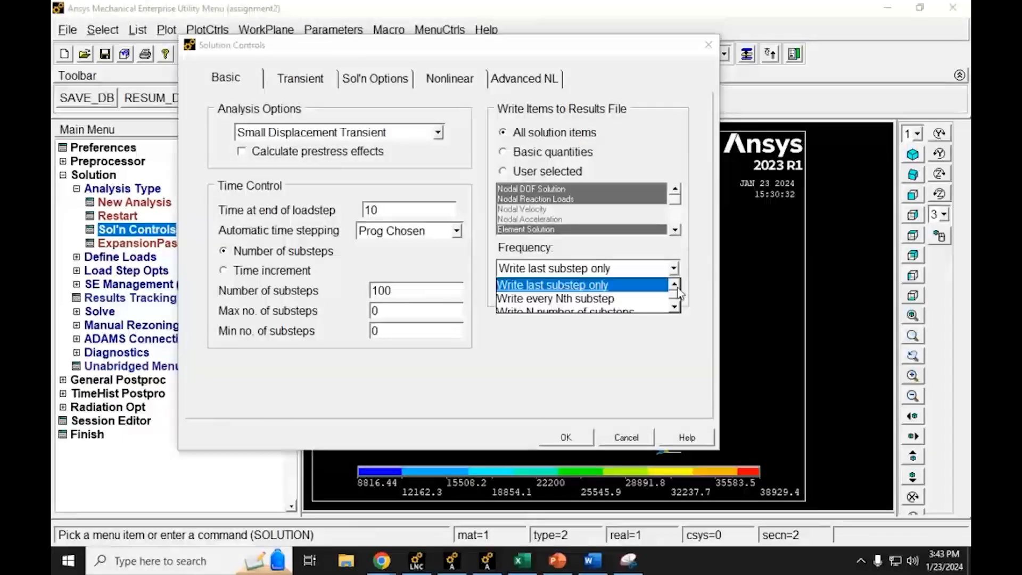
left_click(674, 286)
left_click(675, 286)
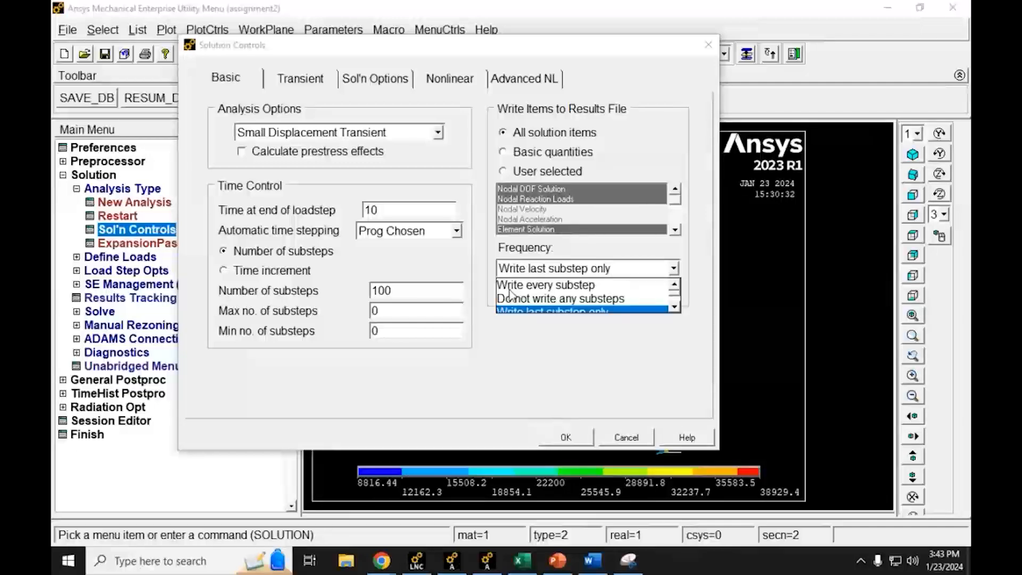
left_click(552, 286)
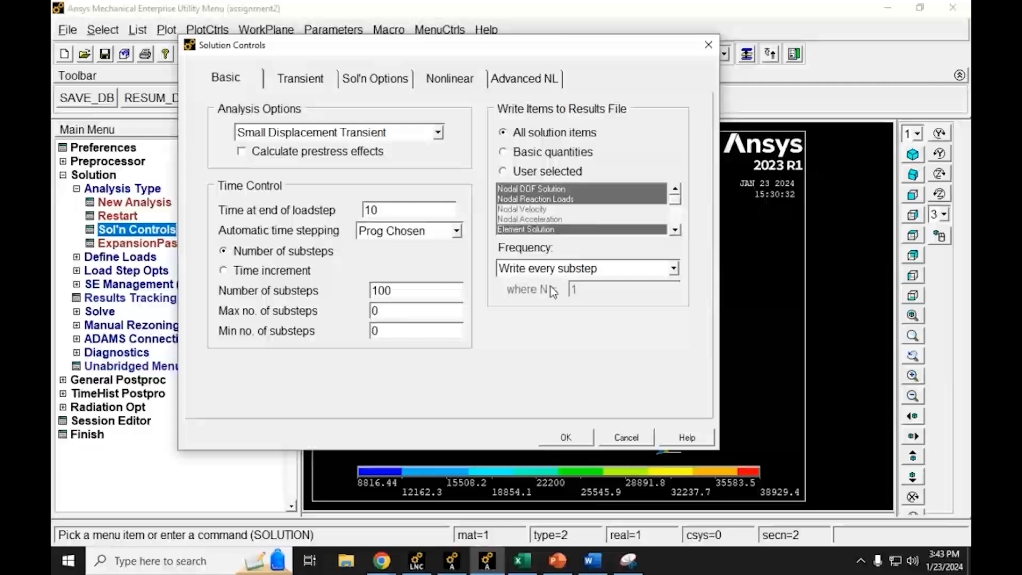
left_click(573, 438)
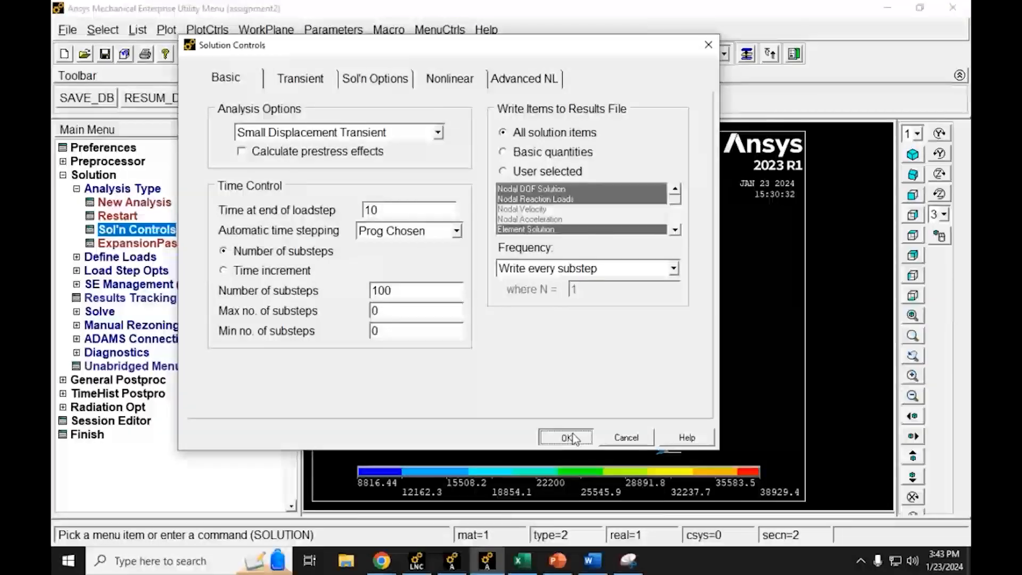
left_click(574, 438)
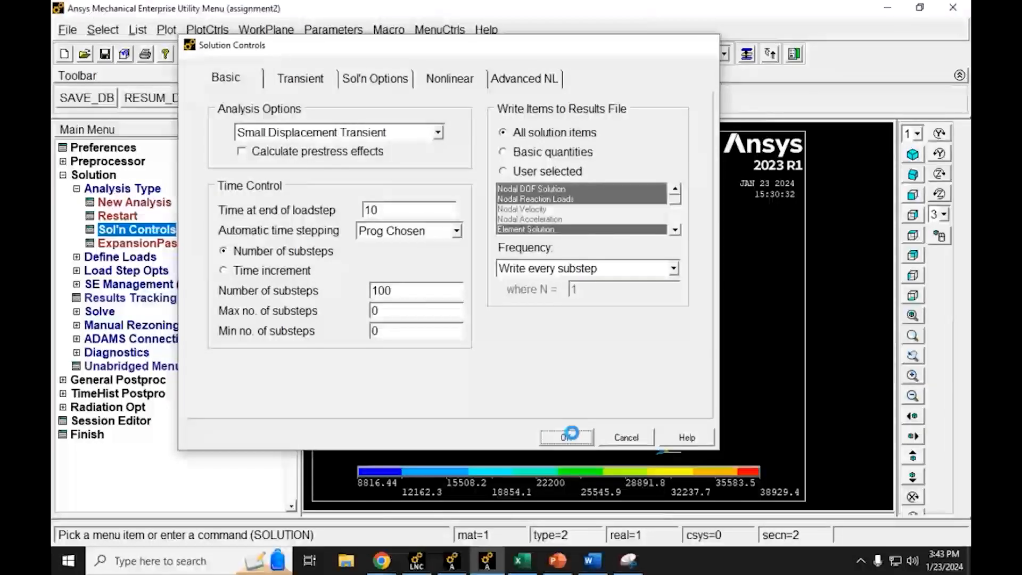
Step: Solve the current load step and close the completion note and the status listing
left_click(80, 312)
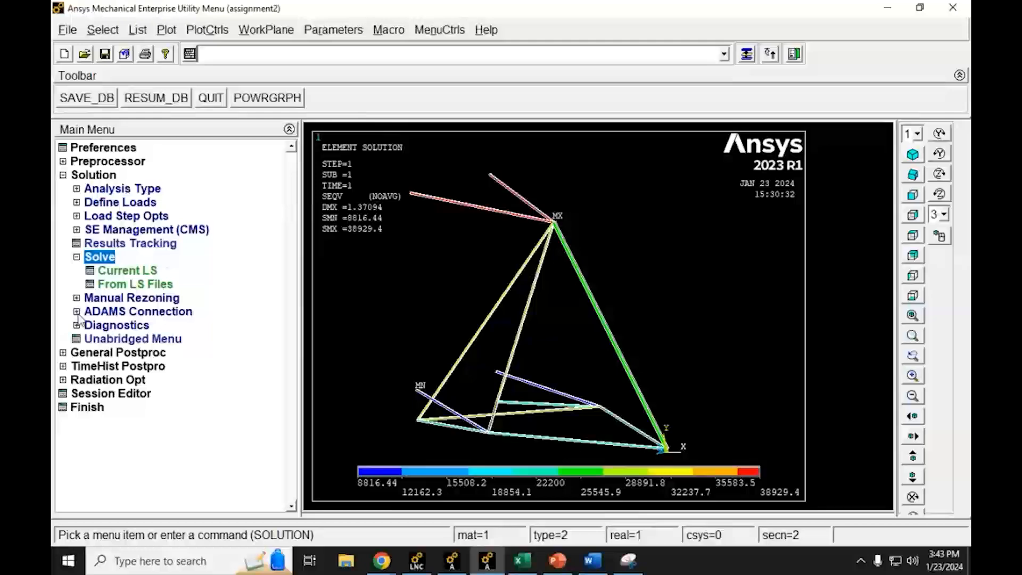
left_click(100, 272)
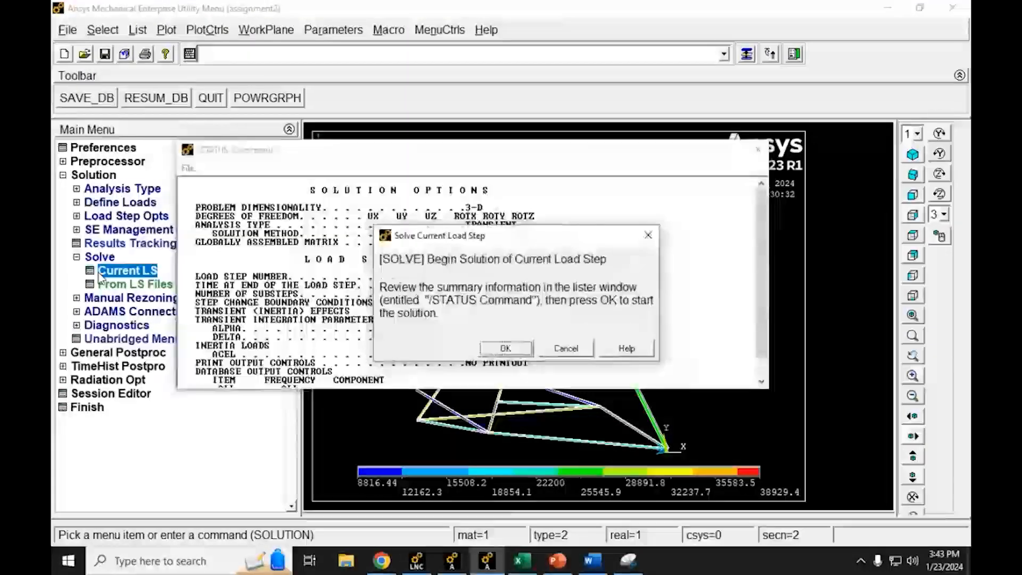
left_click(513, 347)
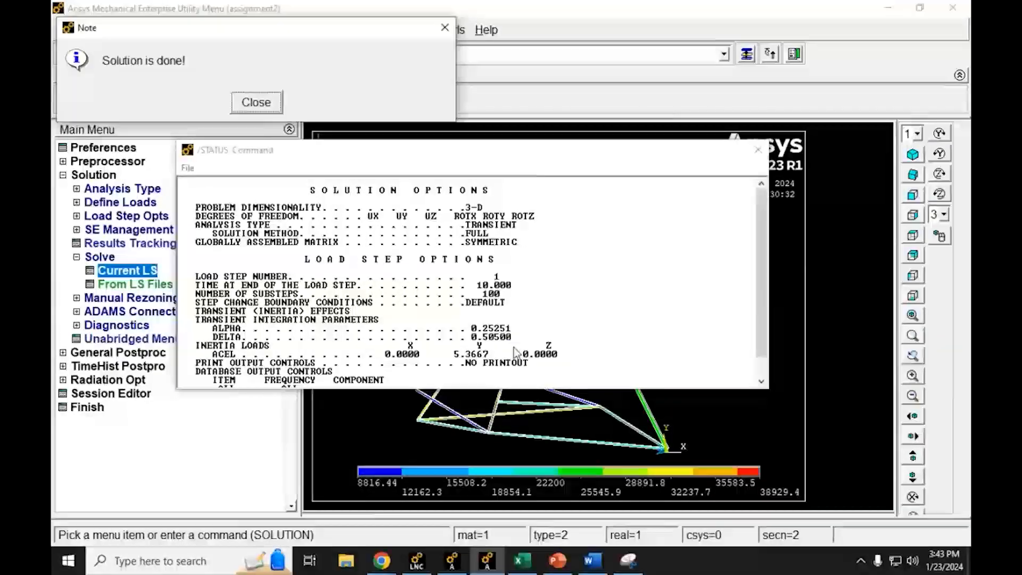
left_click(257, 102)
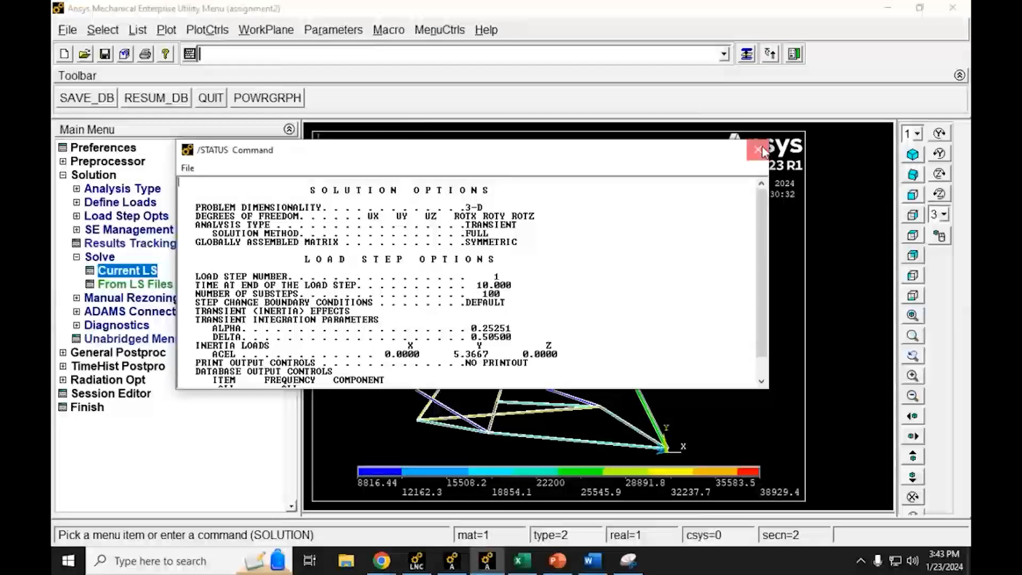
left_click(758, 149)
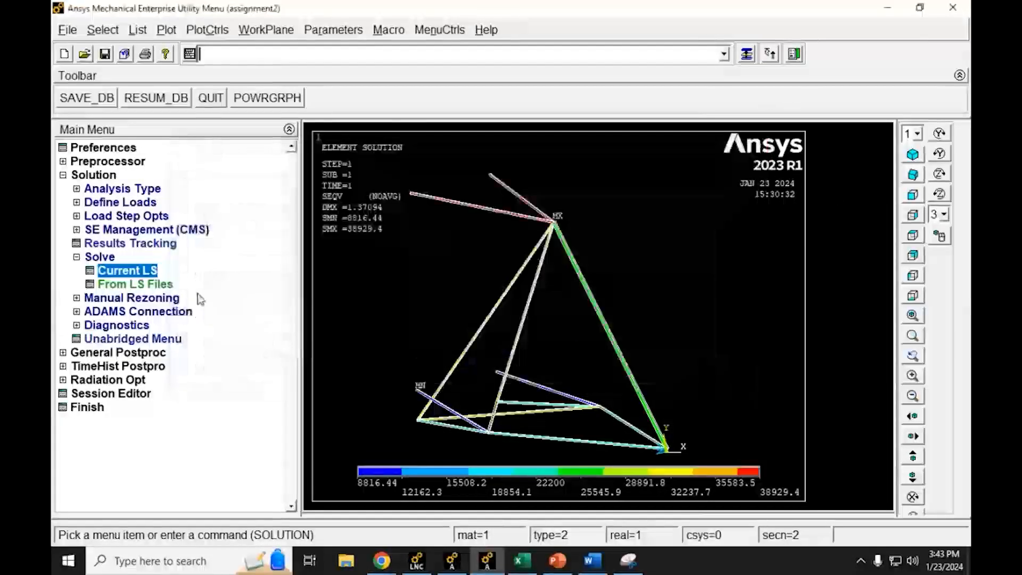
Step: In time-history postprocessing, add a nodal DOF solution variable for the Y-component of displacement
left_click(63, 176)
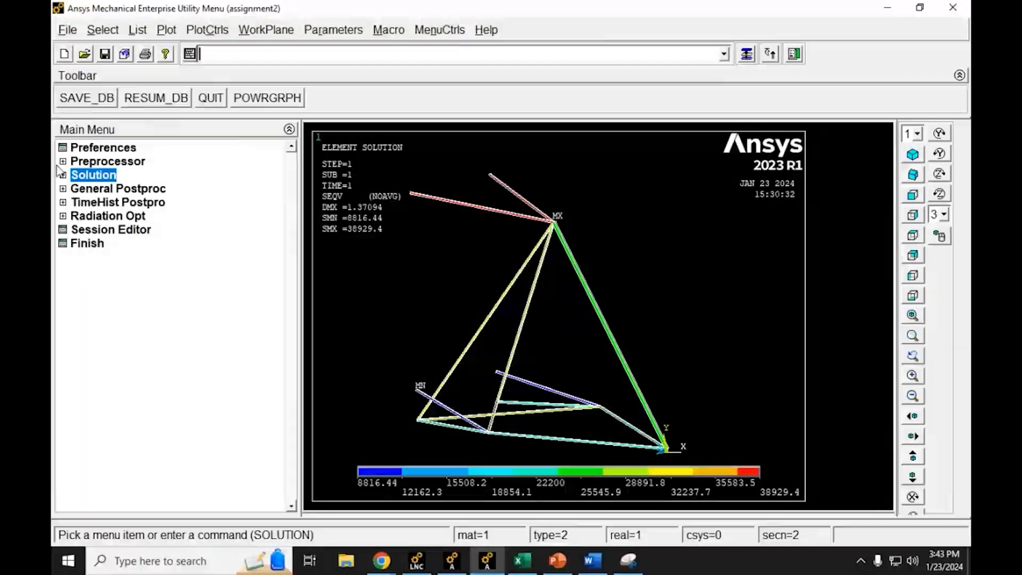
left_click(64, 202)
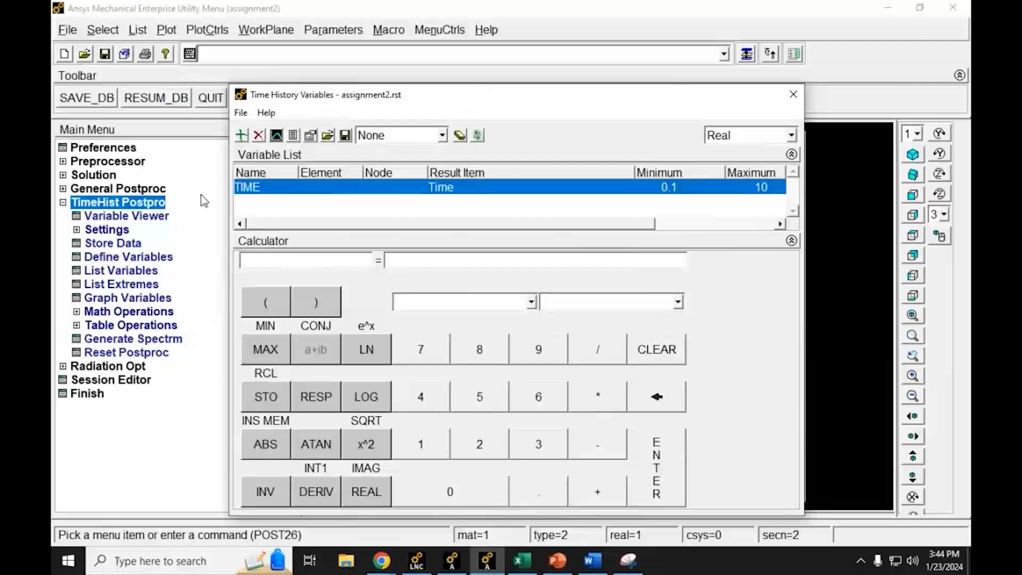
left_click(241, 135)
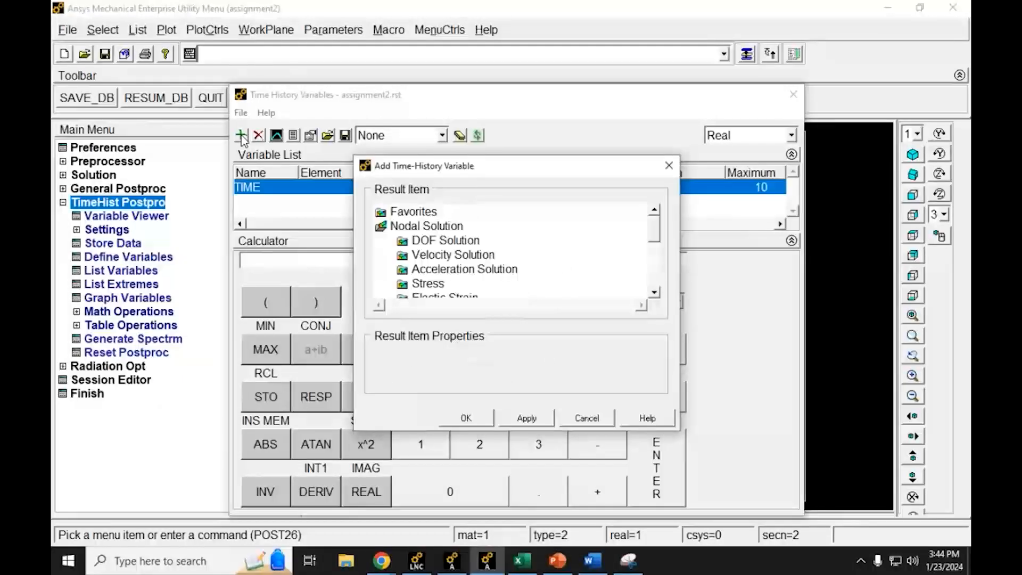
double_click(417, 245)
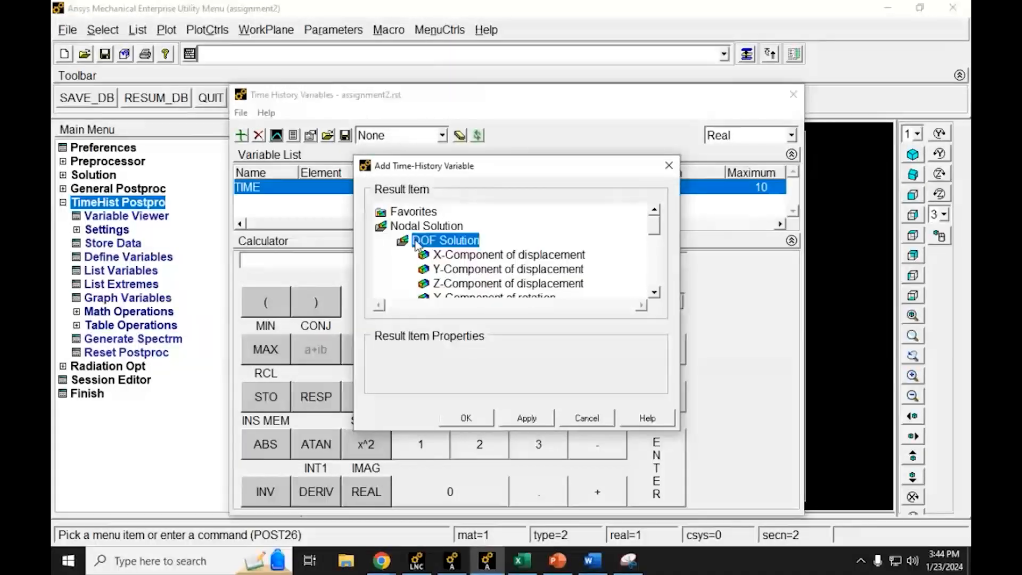
left_click_drag(654, 225, 654, 230)
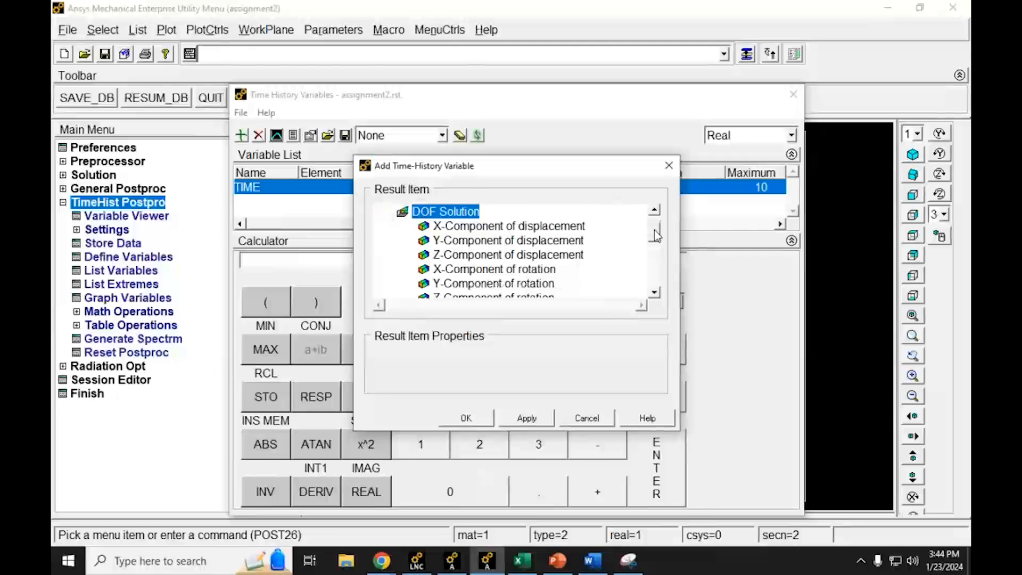
left_click(454, 242)
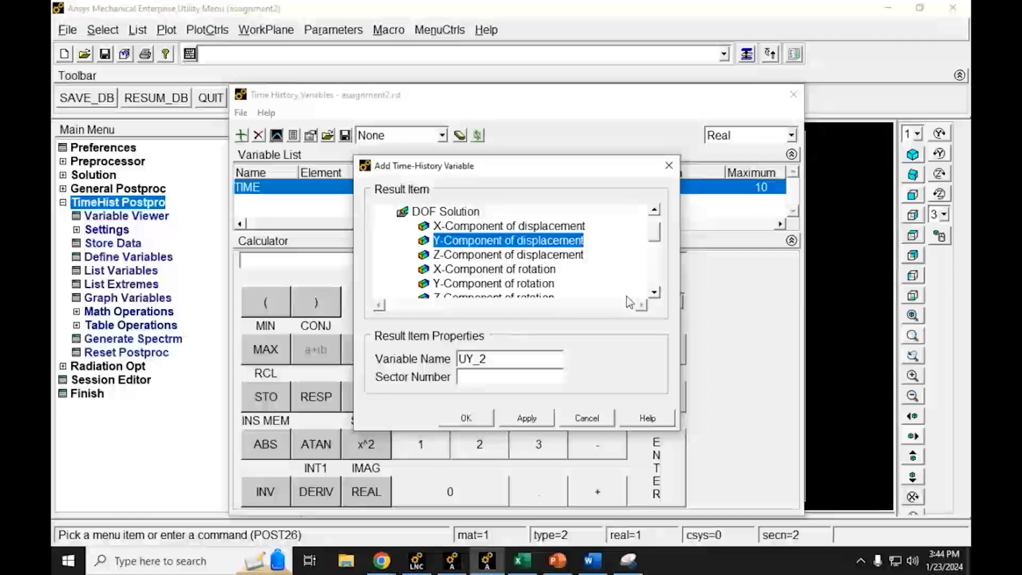
left_click(464, 418)
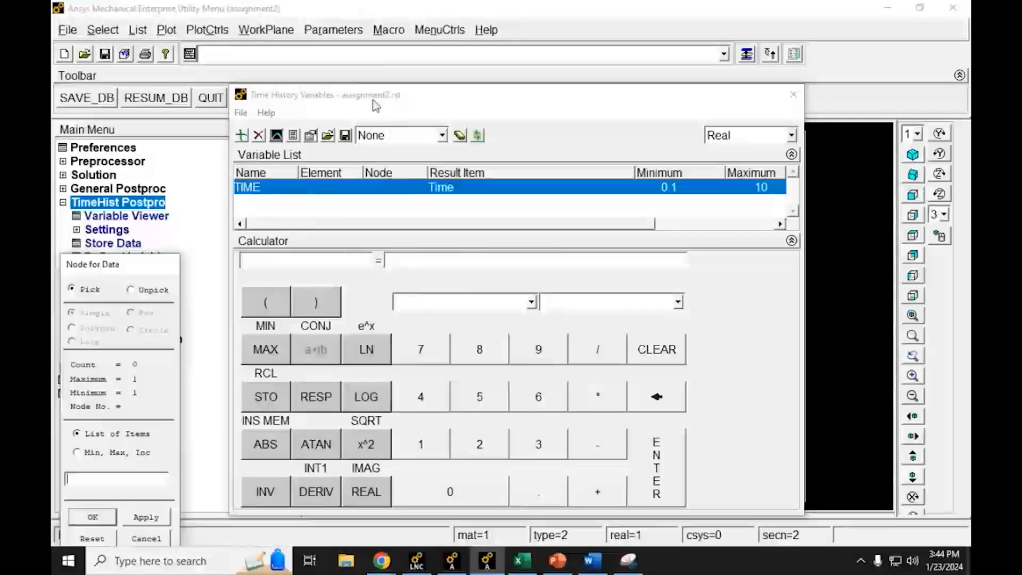
Step: Assign node 1, at the truss corner by the coordinate origin, to the displacement variable
left_click_drag(454, 98, 972, 147)
left_click(665, 453)
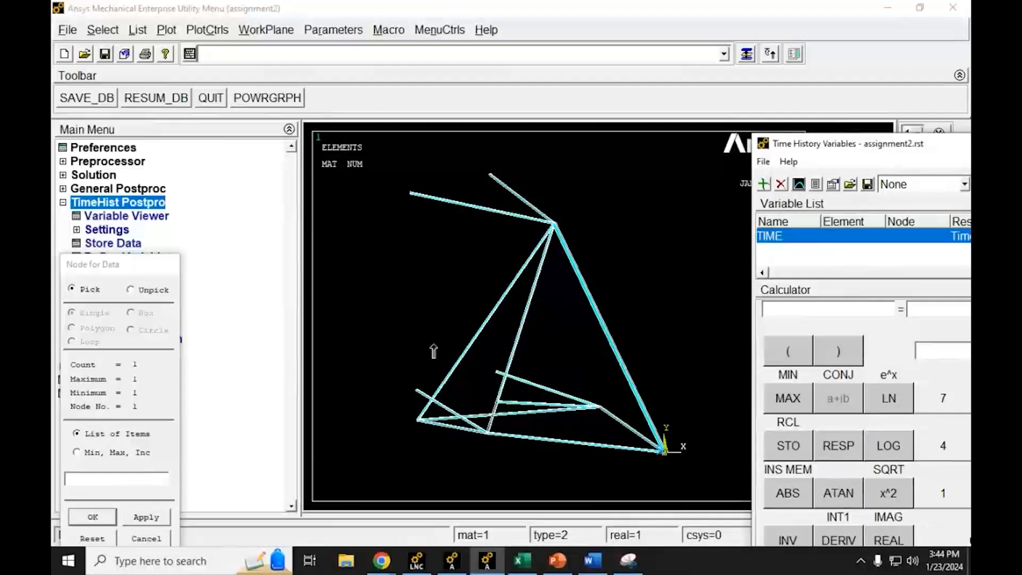
left_click_drag(100, 269, 240, 154)
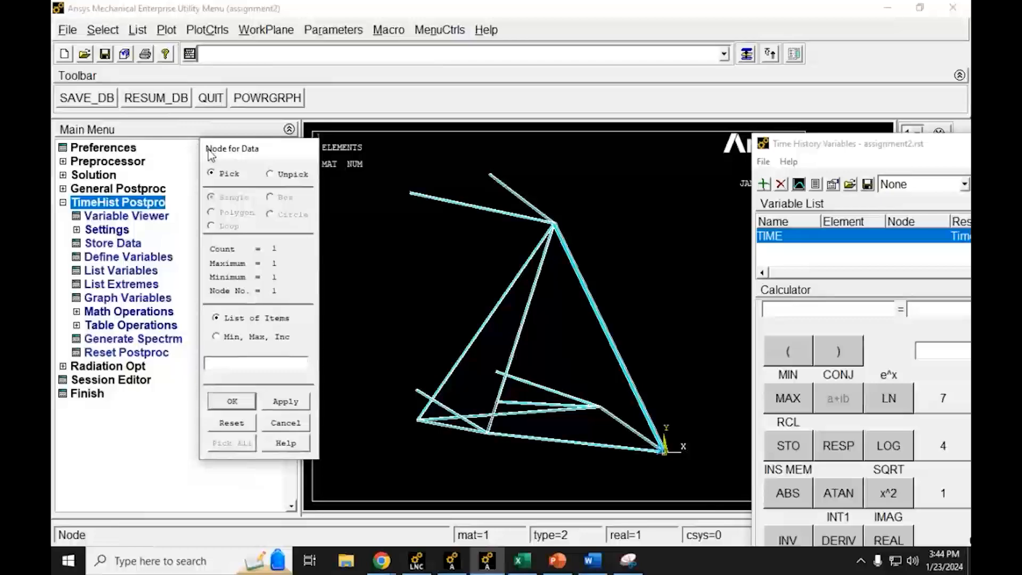
left_click(232, 402)
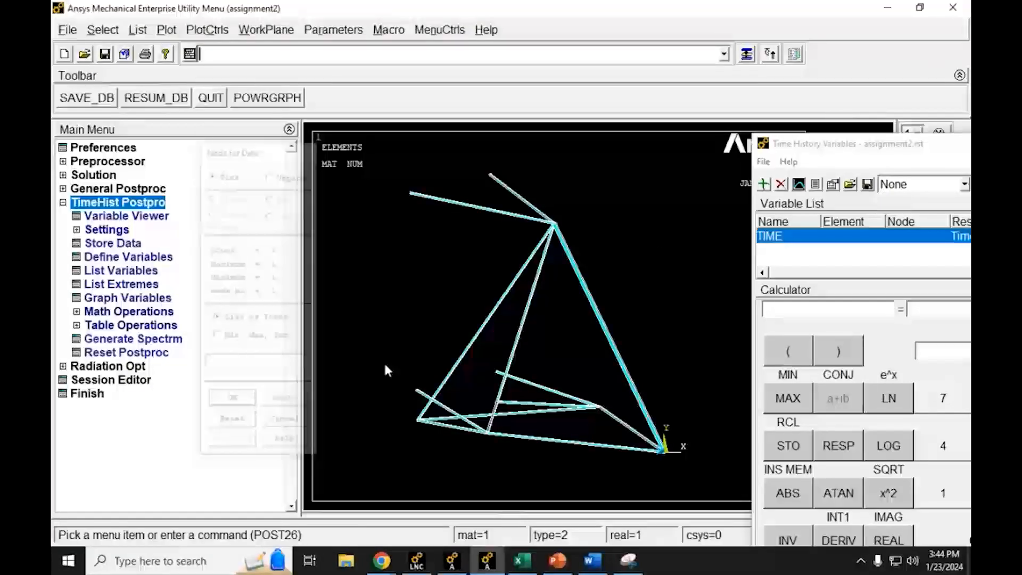
Step: Graph the node's Y-displacement variable against time, uncover the plot, and close the time-history variables window
left_click_drag(878, 144, 297, 61)
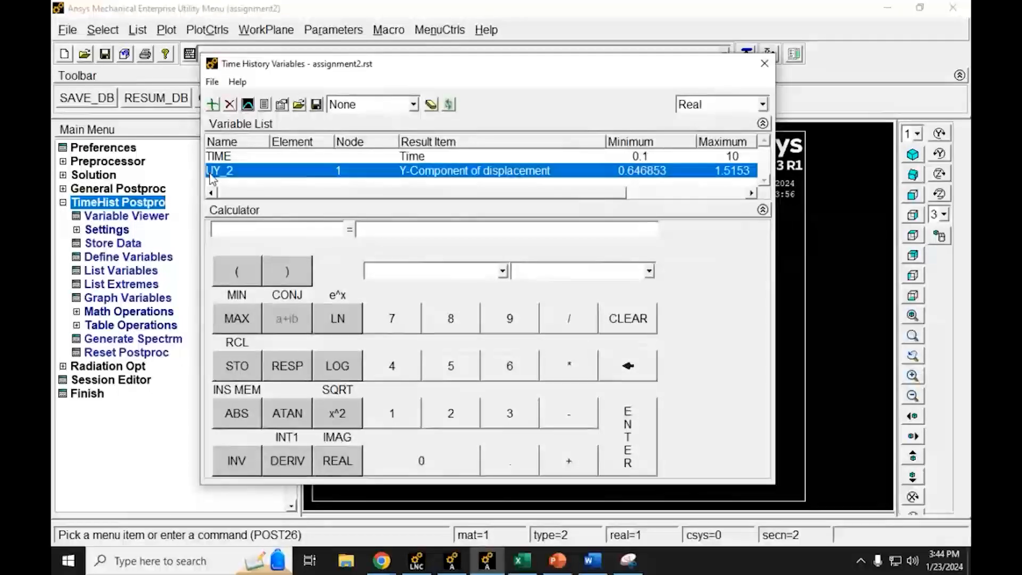
left_click(248, 105)
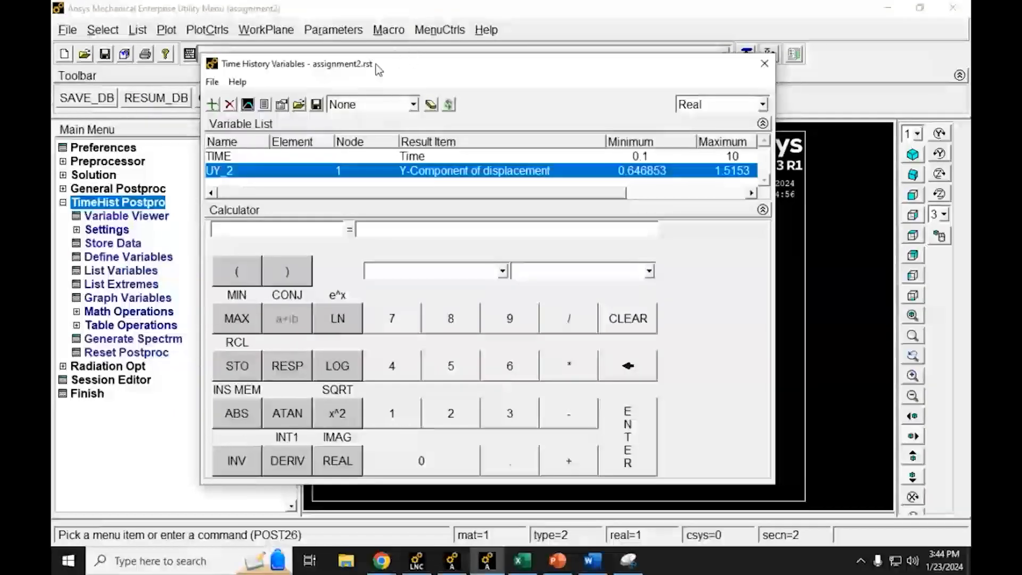
left_click_drag(368, 64, 970, 172)
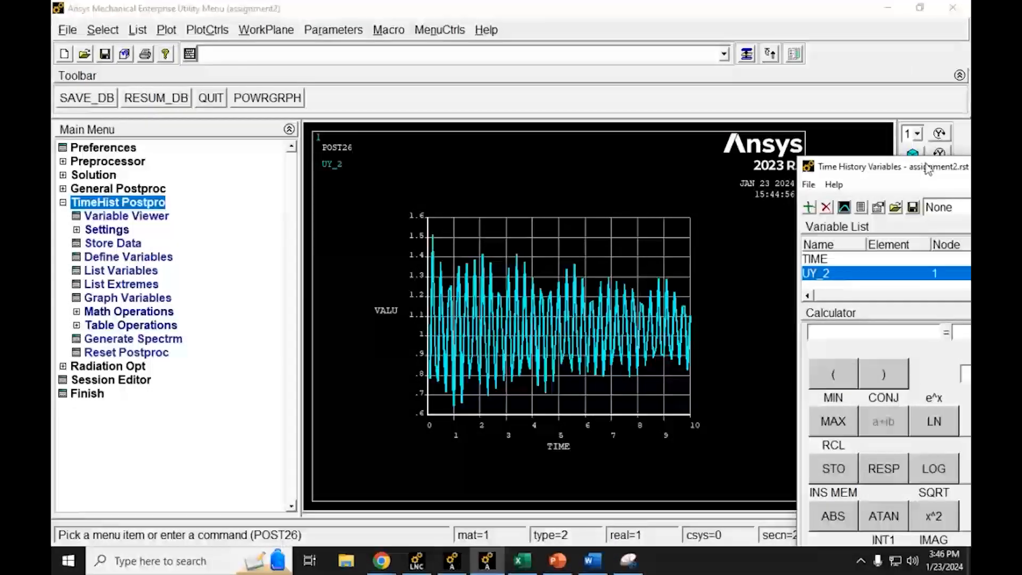
left_click_drag(926, 169, 419, 156)
left_click(858, 153)
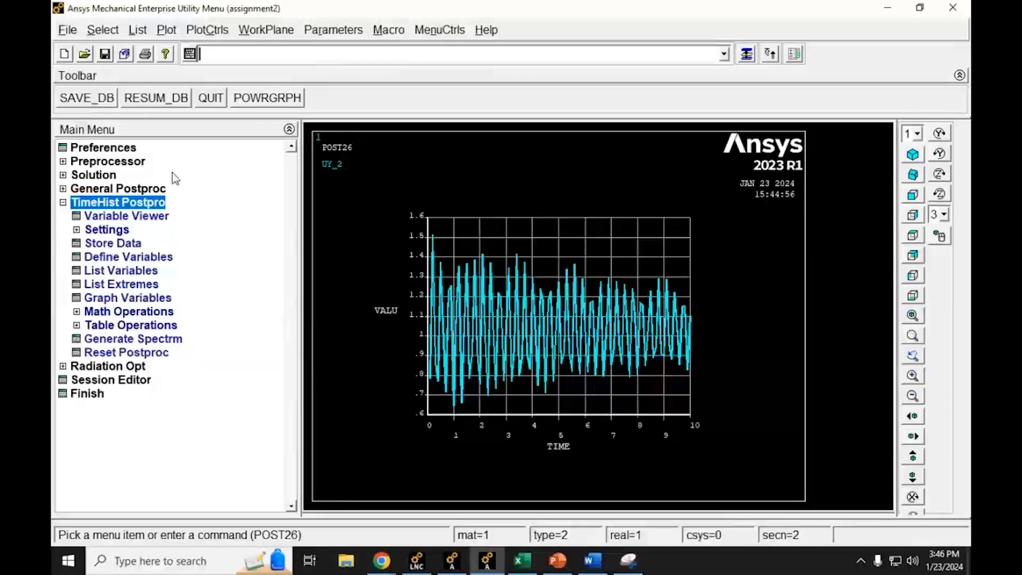
Step: Open the general postprocessing Results Viewer and plot the nodal DOF solution's Y-component of displacement as a contour, keeping the result legend uncovered
left_click(63, 192)
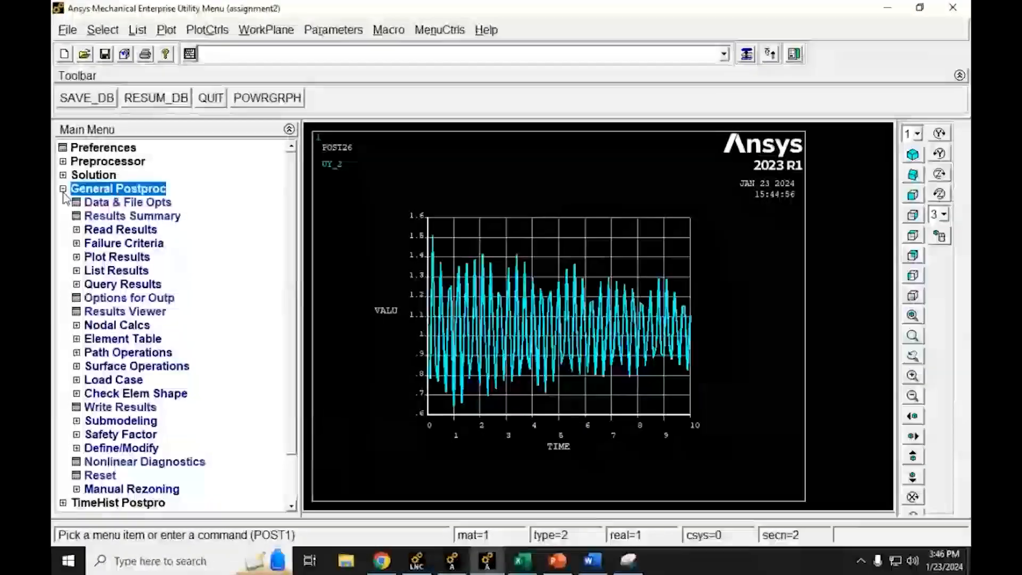
left_click(87, 314)
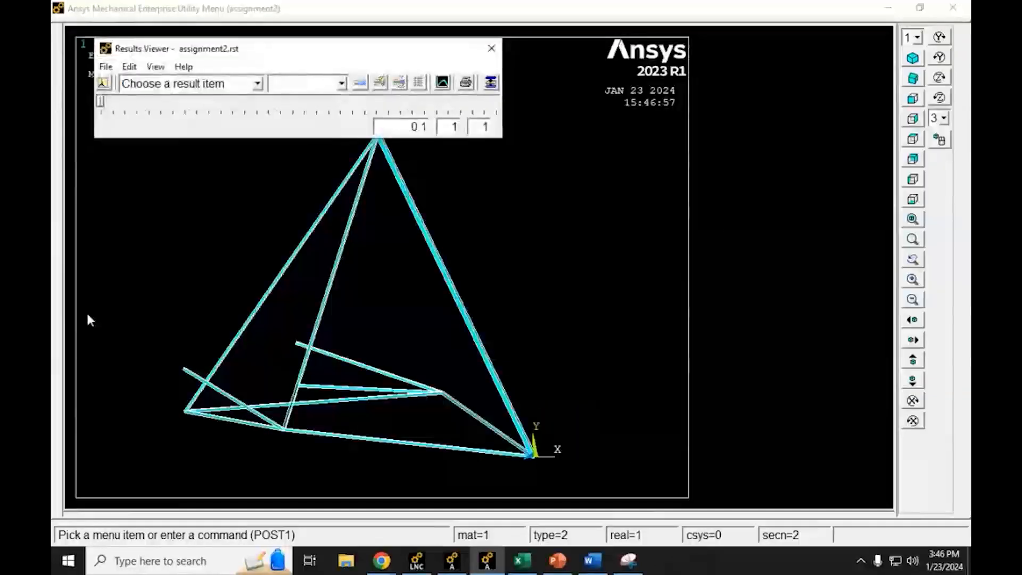
left_click(254, 84)
double_click(141, 130)
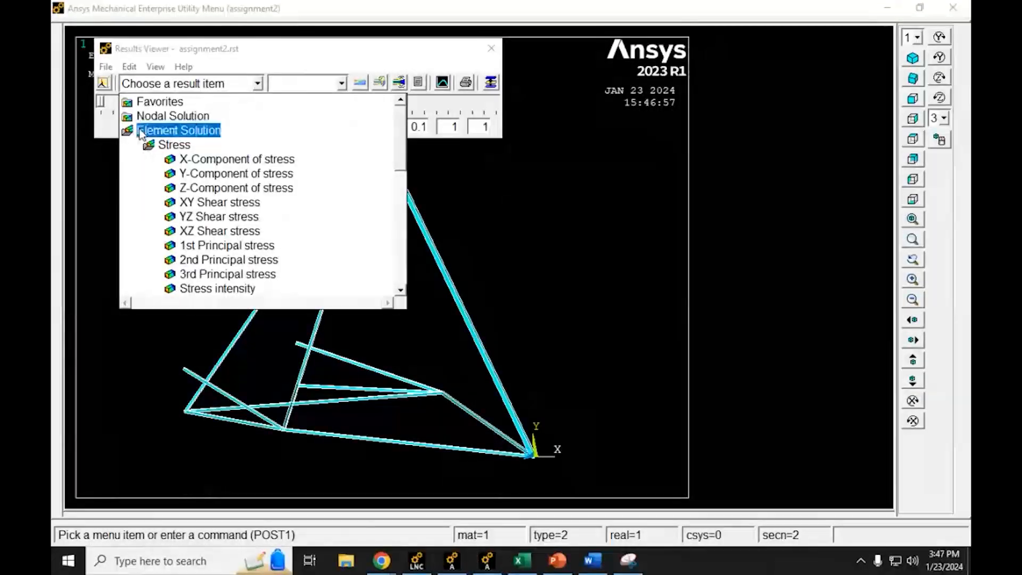
double_click(140, 117)
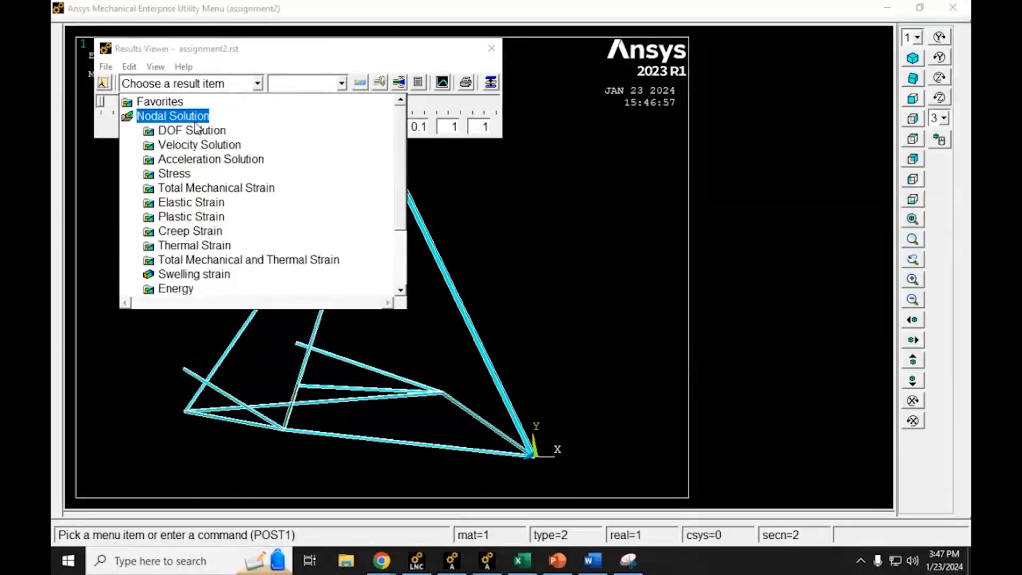
double_click(181, 132)
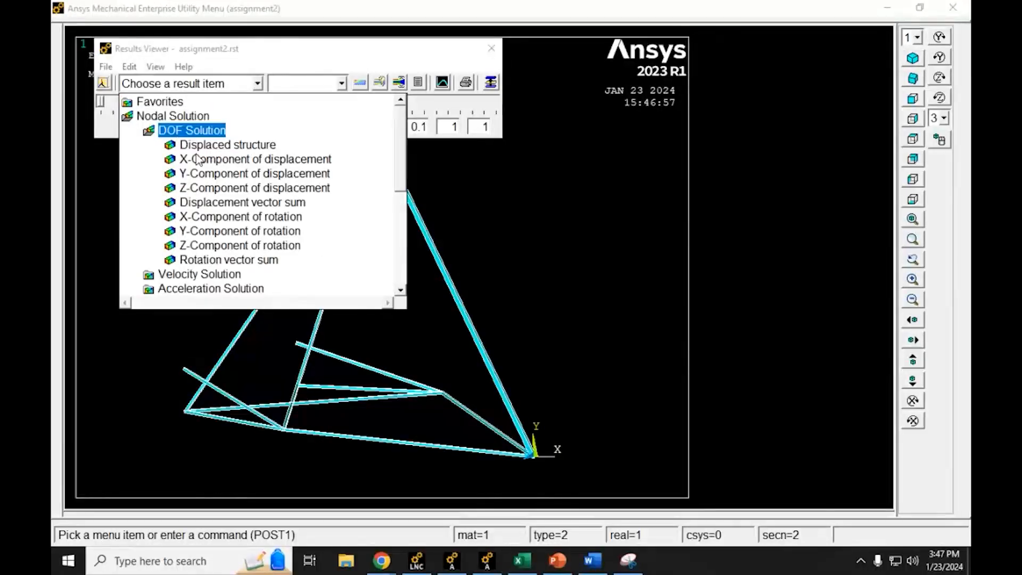
left_click(191, 174)
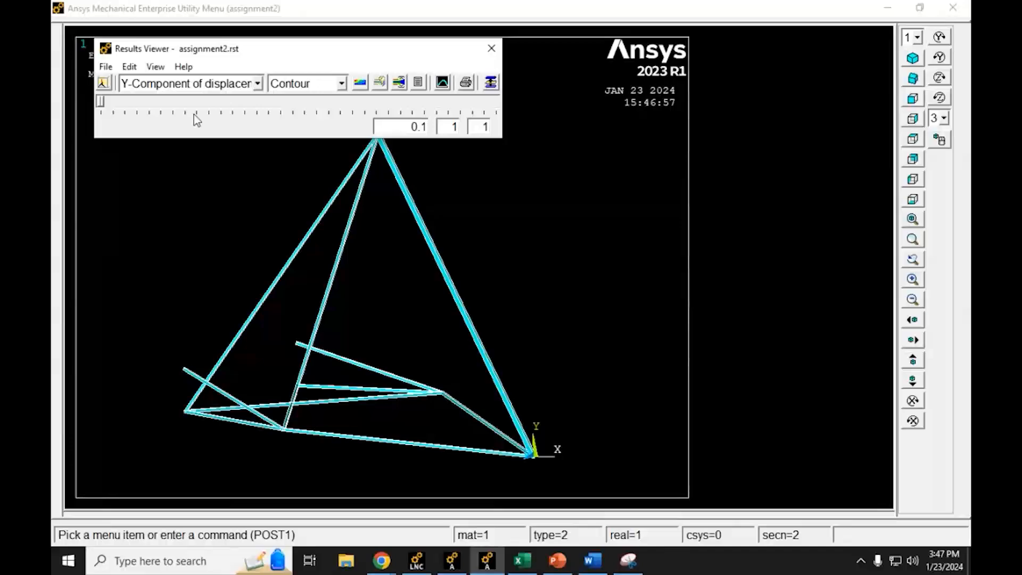
left_click(355, 82)
mouse_move(337, 48)
left_mouse_down()
mouse_move(629, 27)
mouse_move(627, 40)
left_mouse_up()
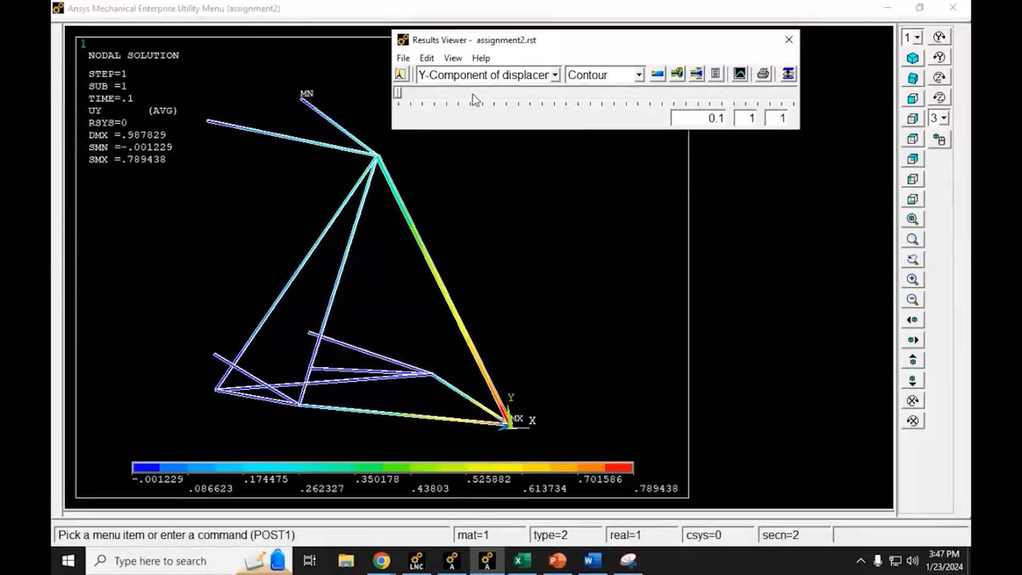
Step: Examine the Y-displacement contour at successive time points of 0.8, 4.3 and 6.4 seconds
left_click_drag(399, 93, 427, 94)
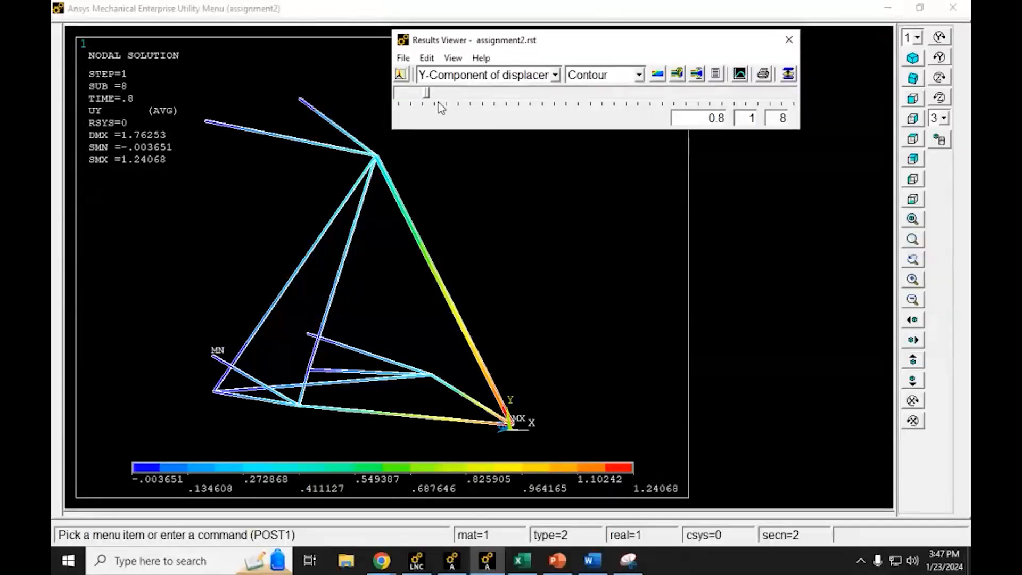
left_click_drag(427, 93, 566, 94)
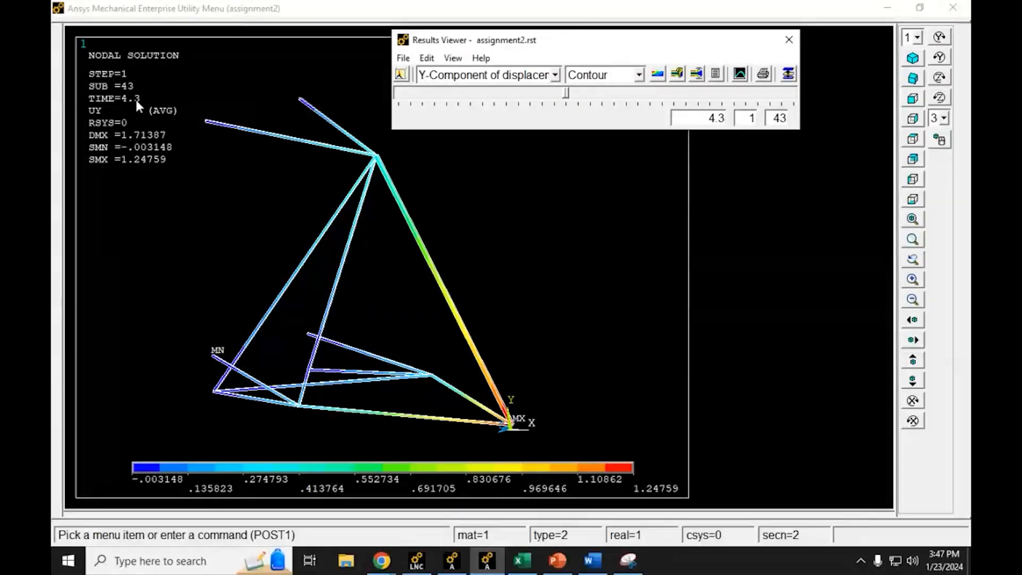
left_click_drag(567, 94, 652, 96)
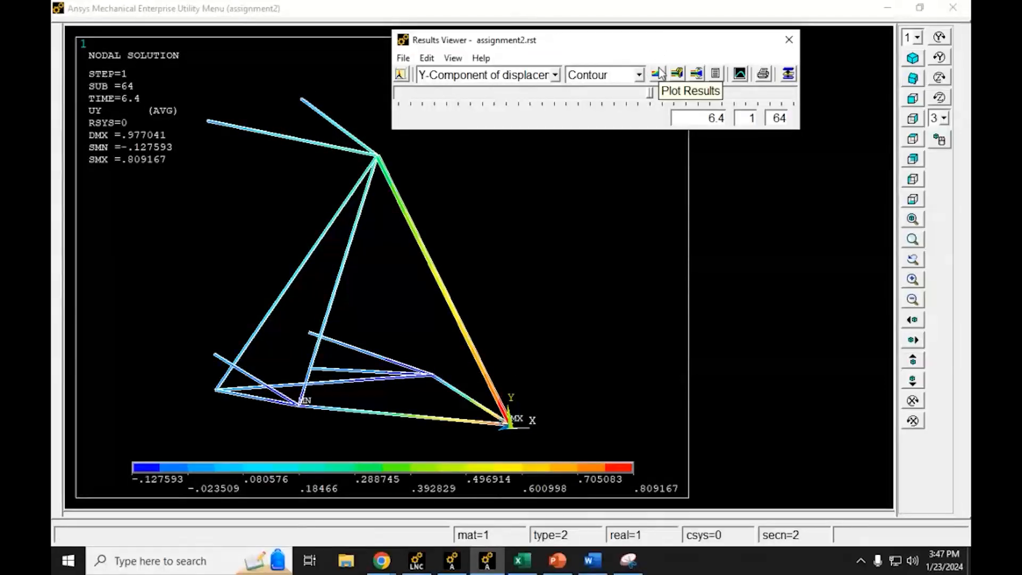
Step: Animate the displacement contour over results for the current load step, using the last display as contour data
left_click(700, 77)
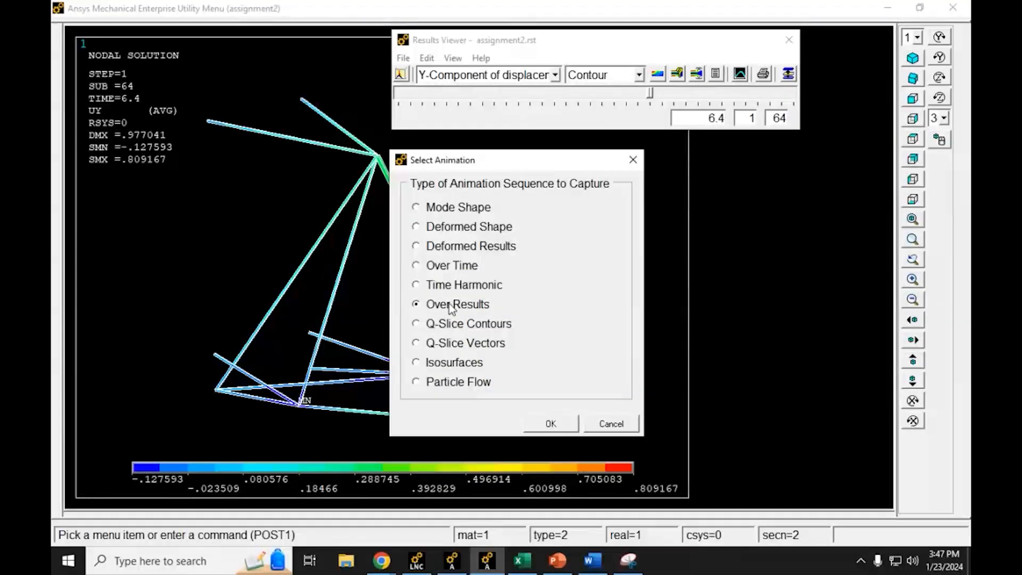
left_click_drag(429, 206, 413, 314)
left_click(556, 424)
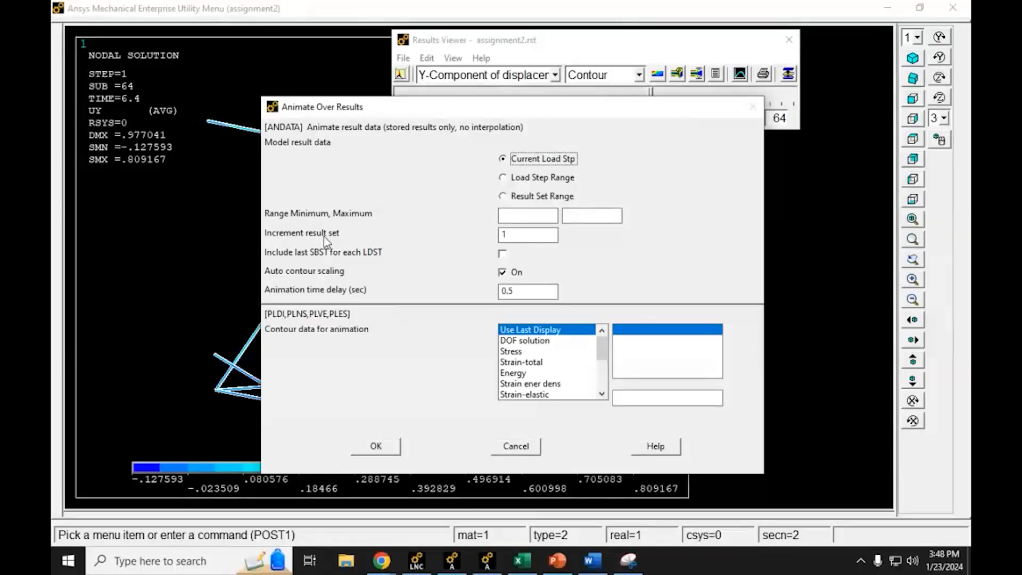
left_click(505, 236)
left_click(376, 447)
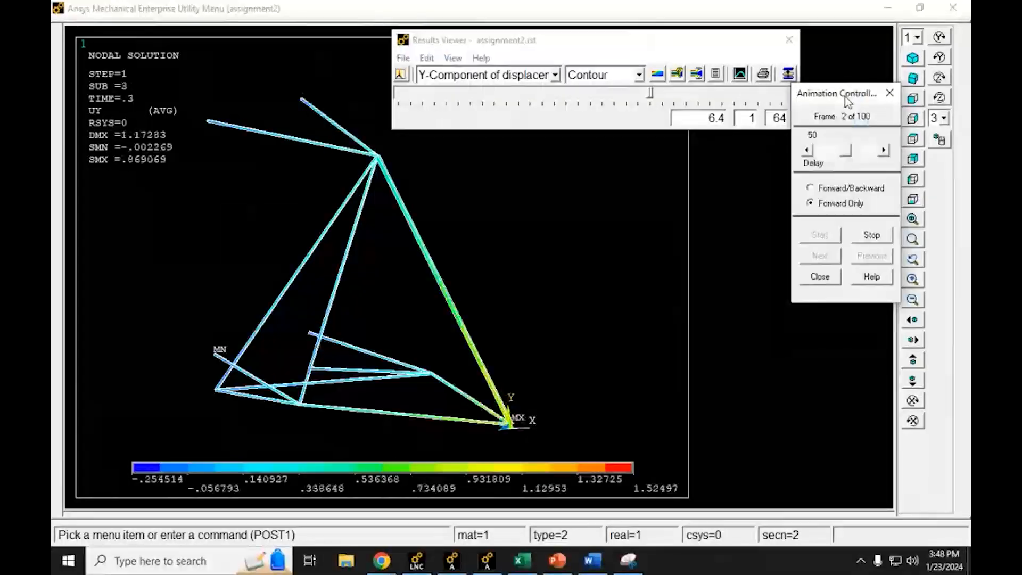
Step: Watch the animation at a delay of 14, and close the animation controller and the Results Viewer
left_click_drag(822, 93, 783, 150)
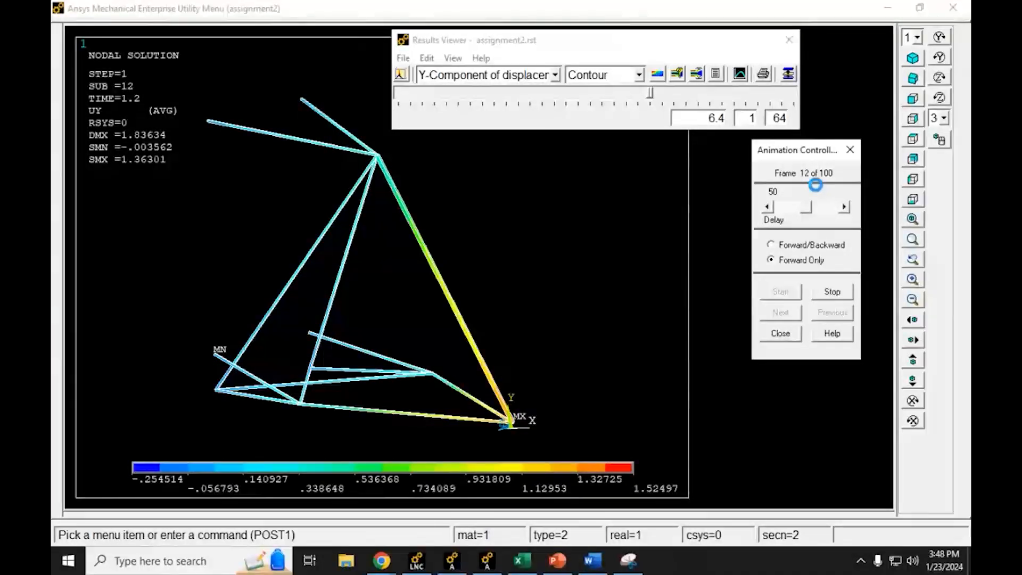
left_click_drag(806, 207, 781, 218)
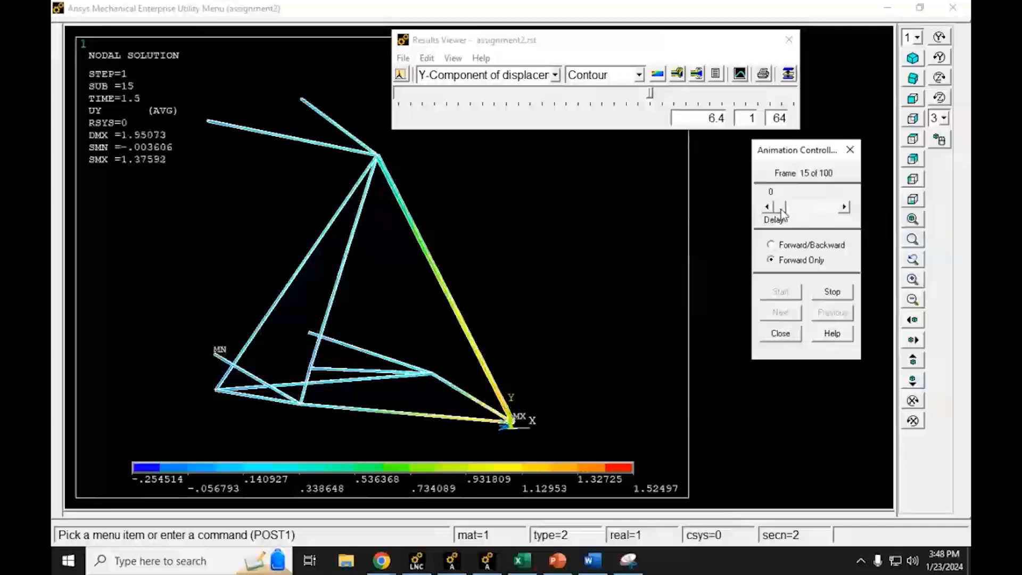
left_click_drag(782, 214, 790, 213)
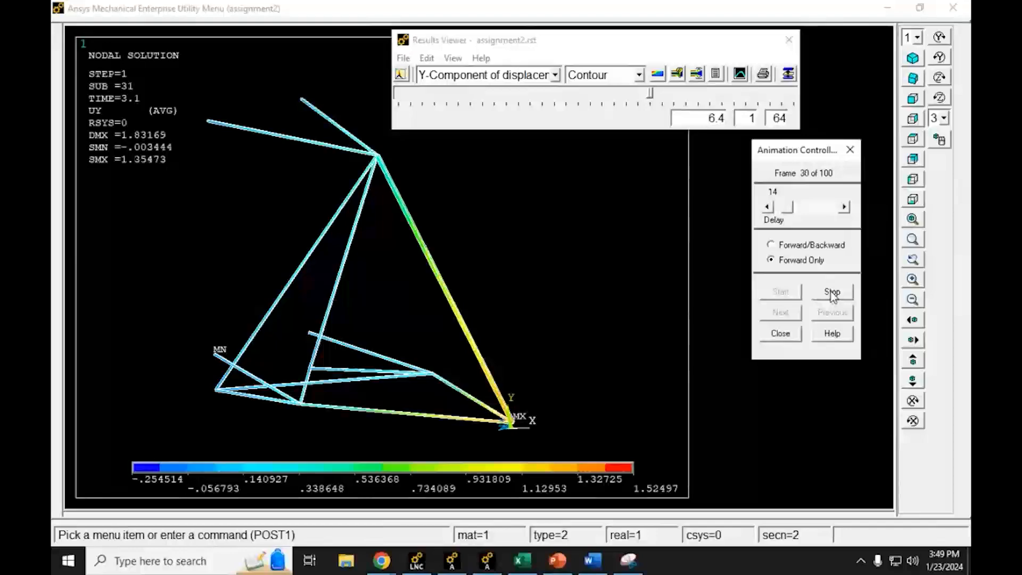
left_click(780, 333)
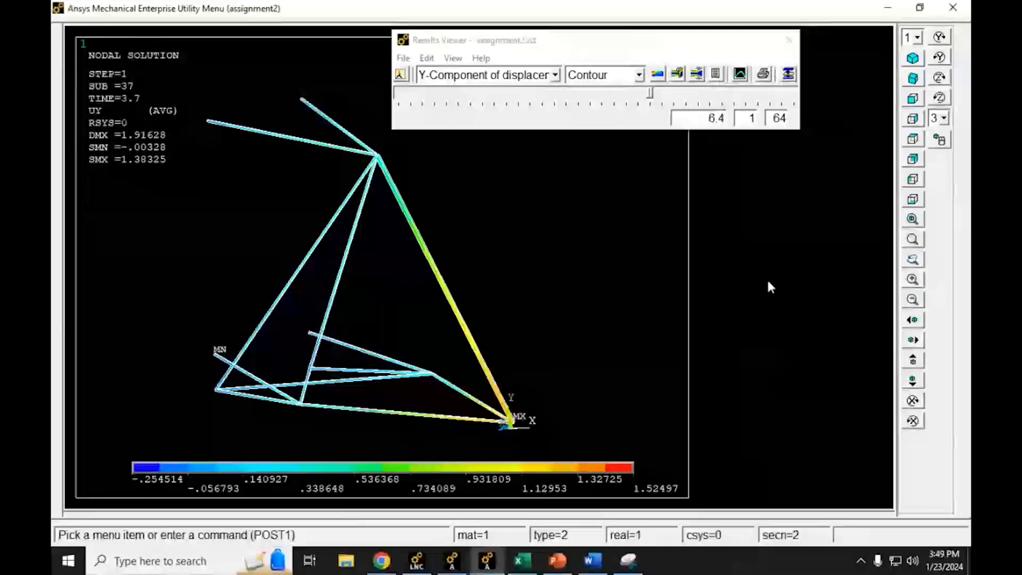
left_click(789, 40)
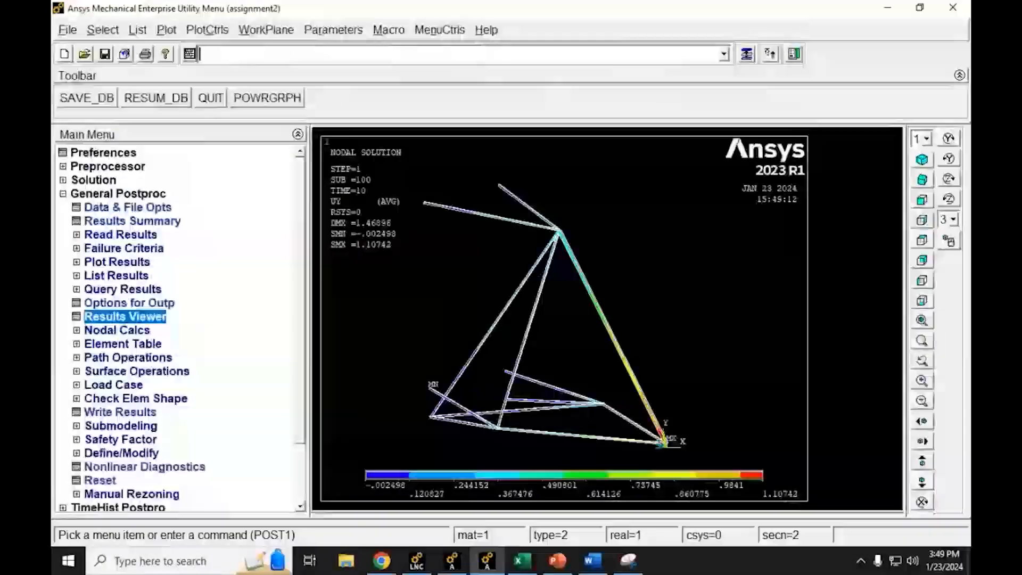
Step: Switch to File Explorer and open the assignment2 folder inside Documents, MAE456L_Section2
left_click(348, 561)
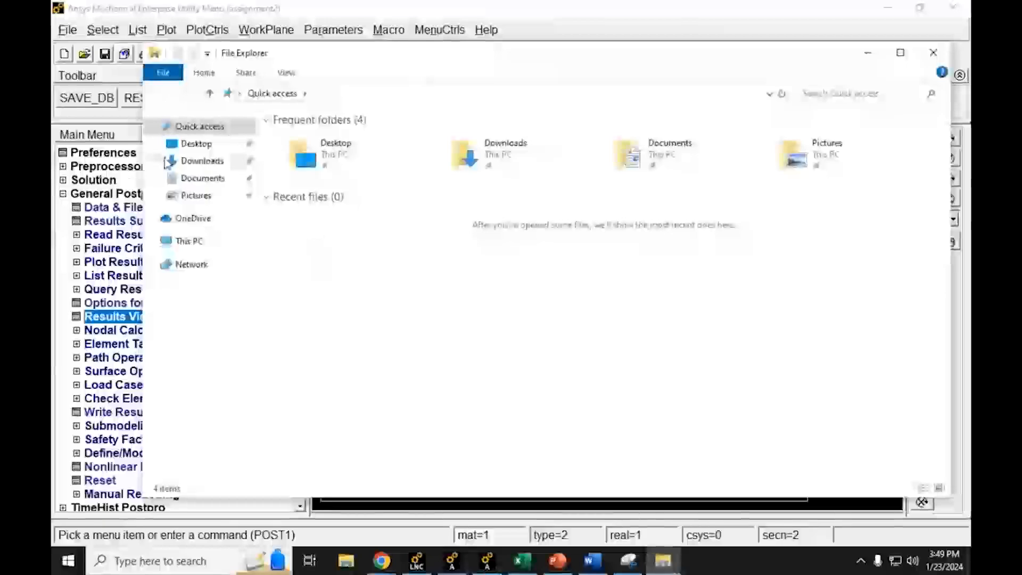
left_click(199, 178)
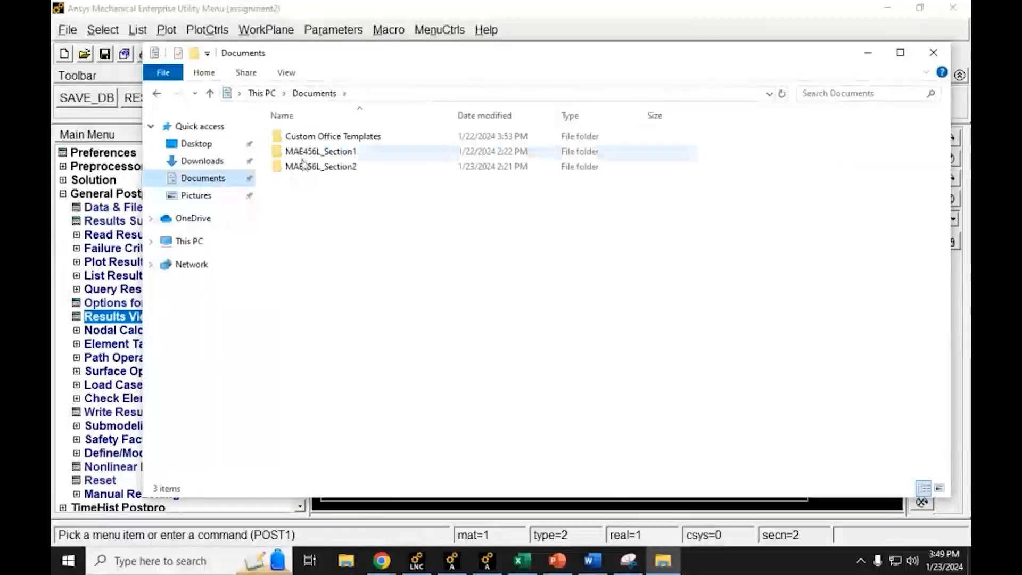
double_click(300, 166)
left_click(313, 154)
double_click(313, 154)
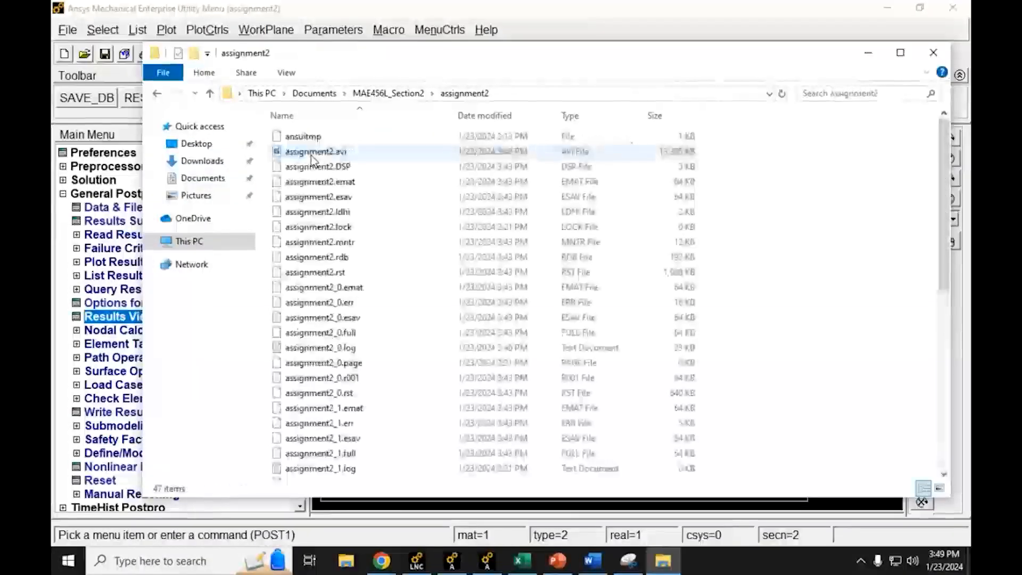
Step: Try to play assignment2.avi in the default video player, and close the player
double_click(313, 152)
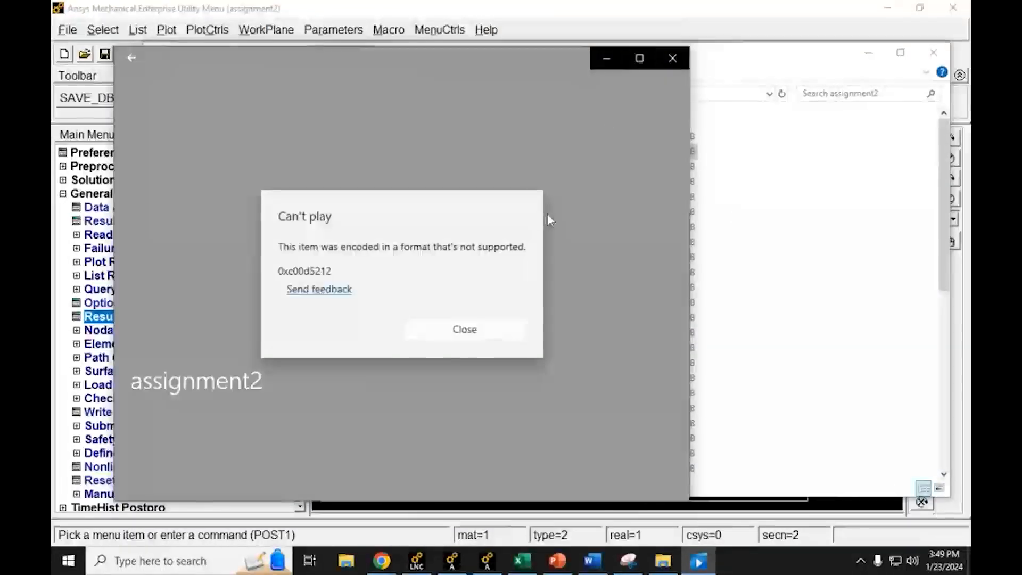
left_click(464, 329)
left_click(674, 57)
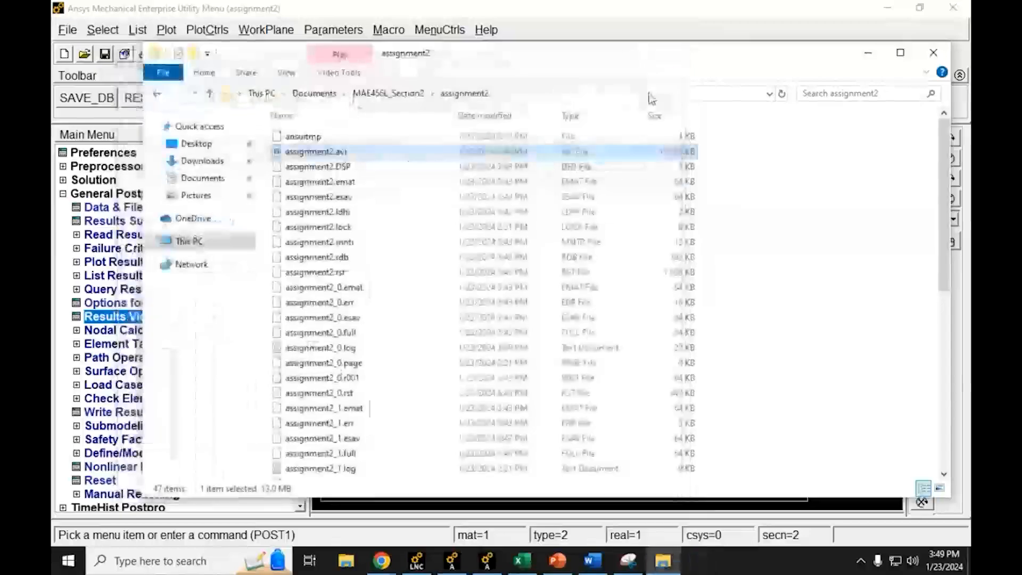
Step: Play assignment2.avi with VLC media player, accepting its privacy and network access policy, and maximize the player window
right_click(347, 153)
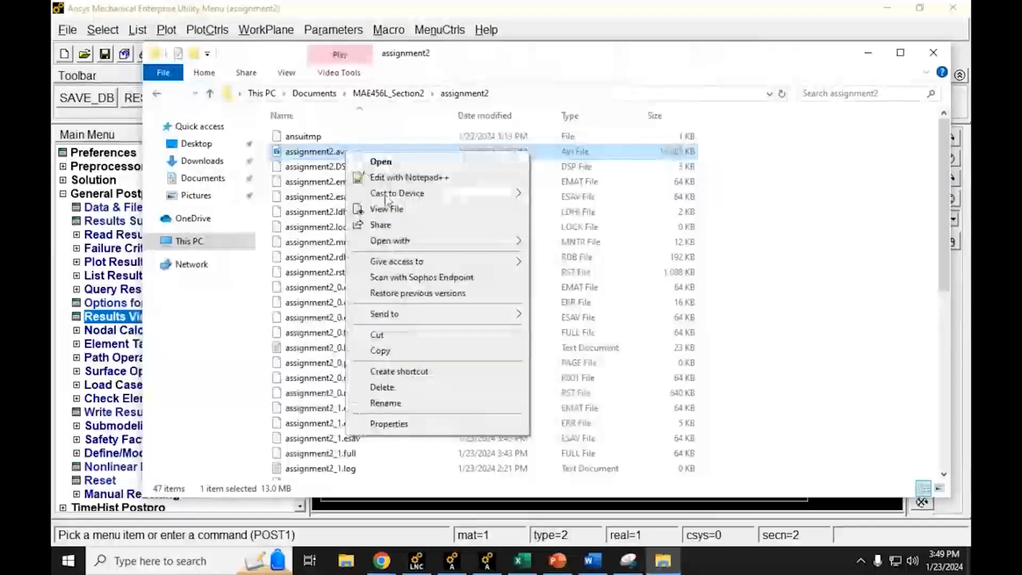
mouse_move(403, 244)
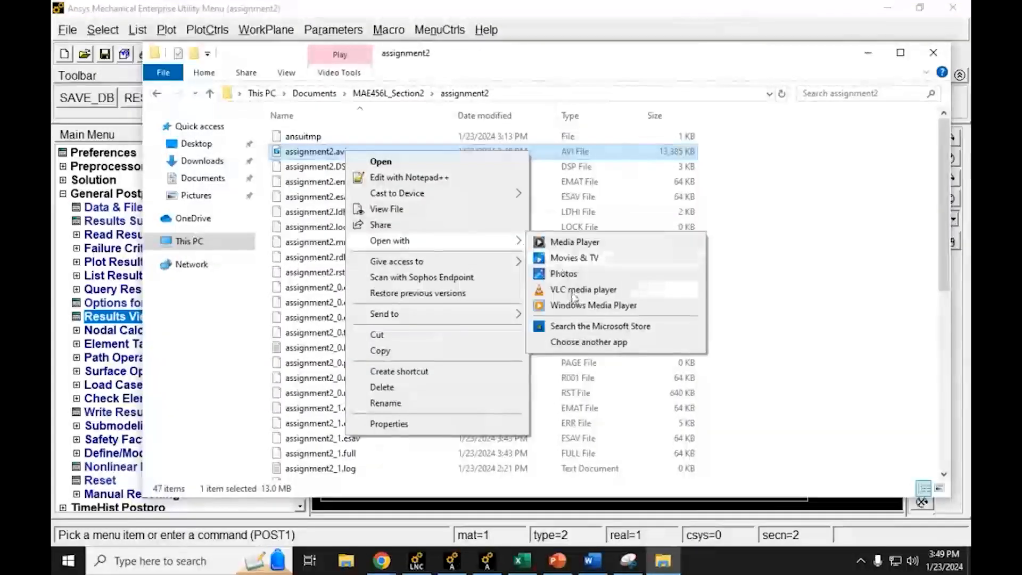
left_click(571, 292)
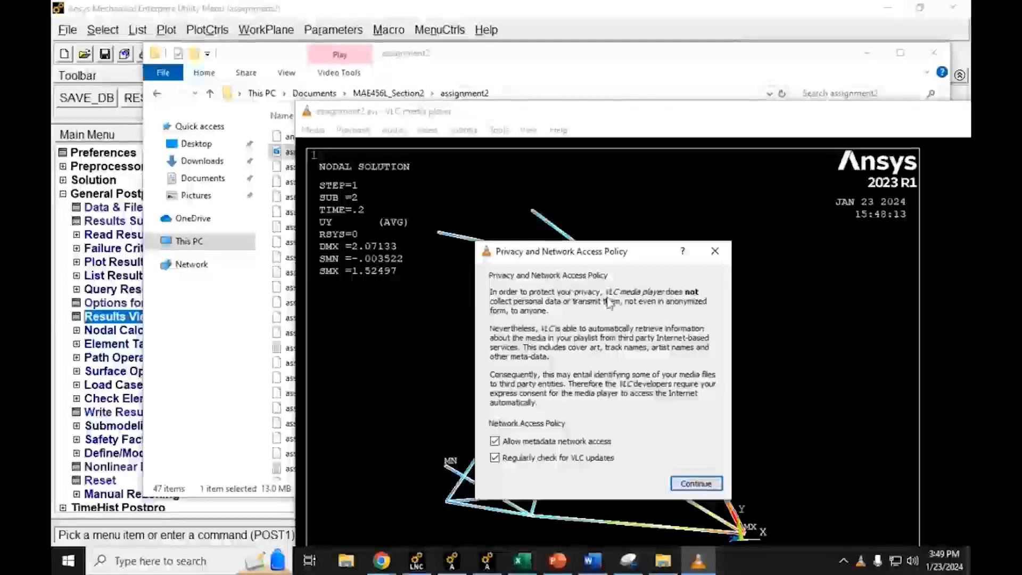
left_click(697, 483)
left_click_drag(912, 113, 744, 11)
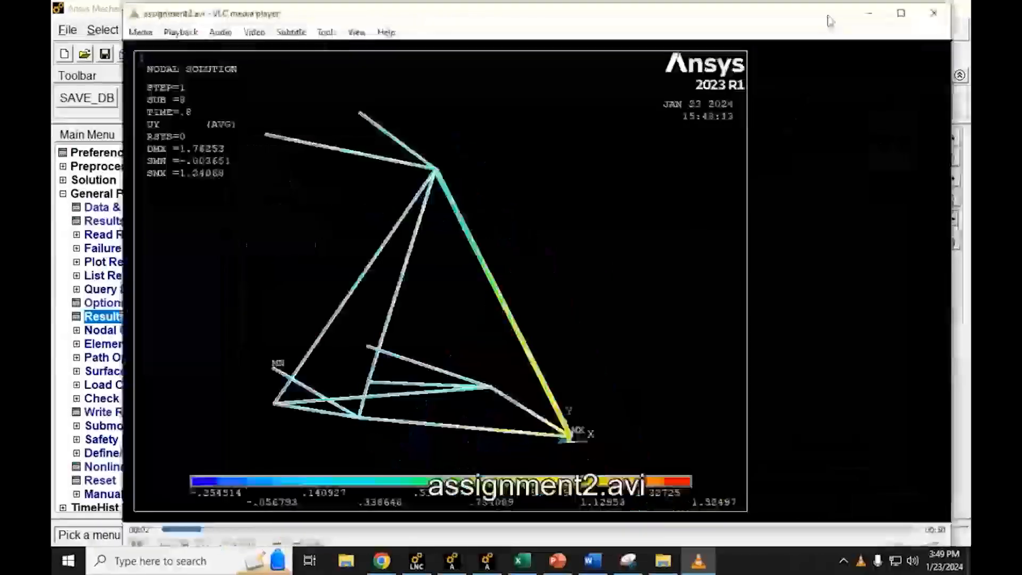
left_click(931, 10)
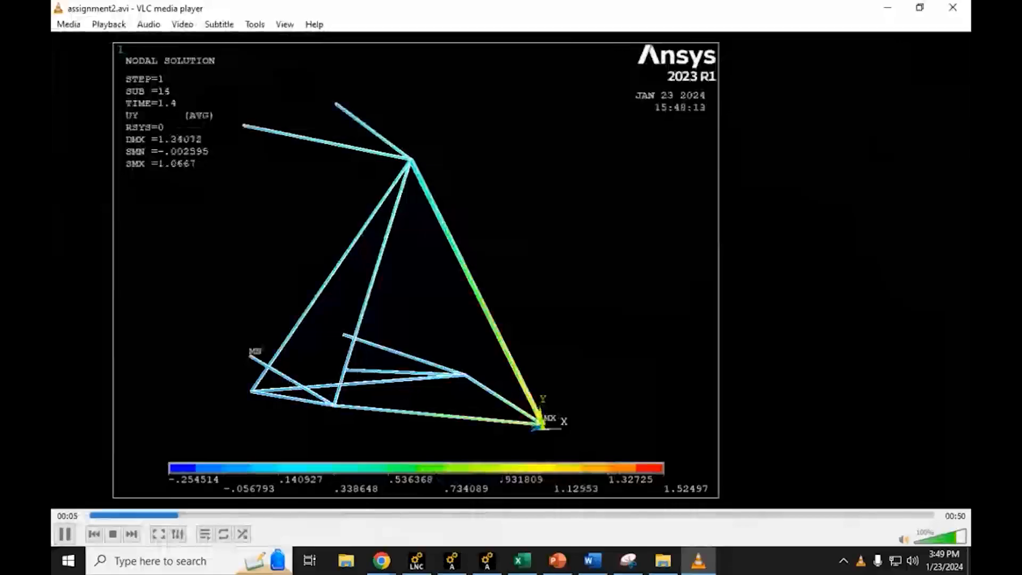